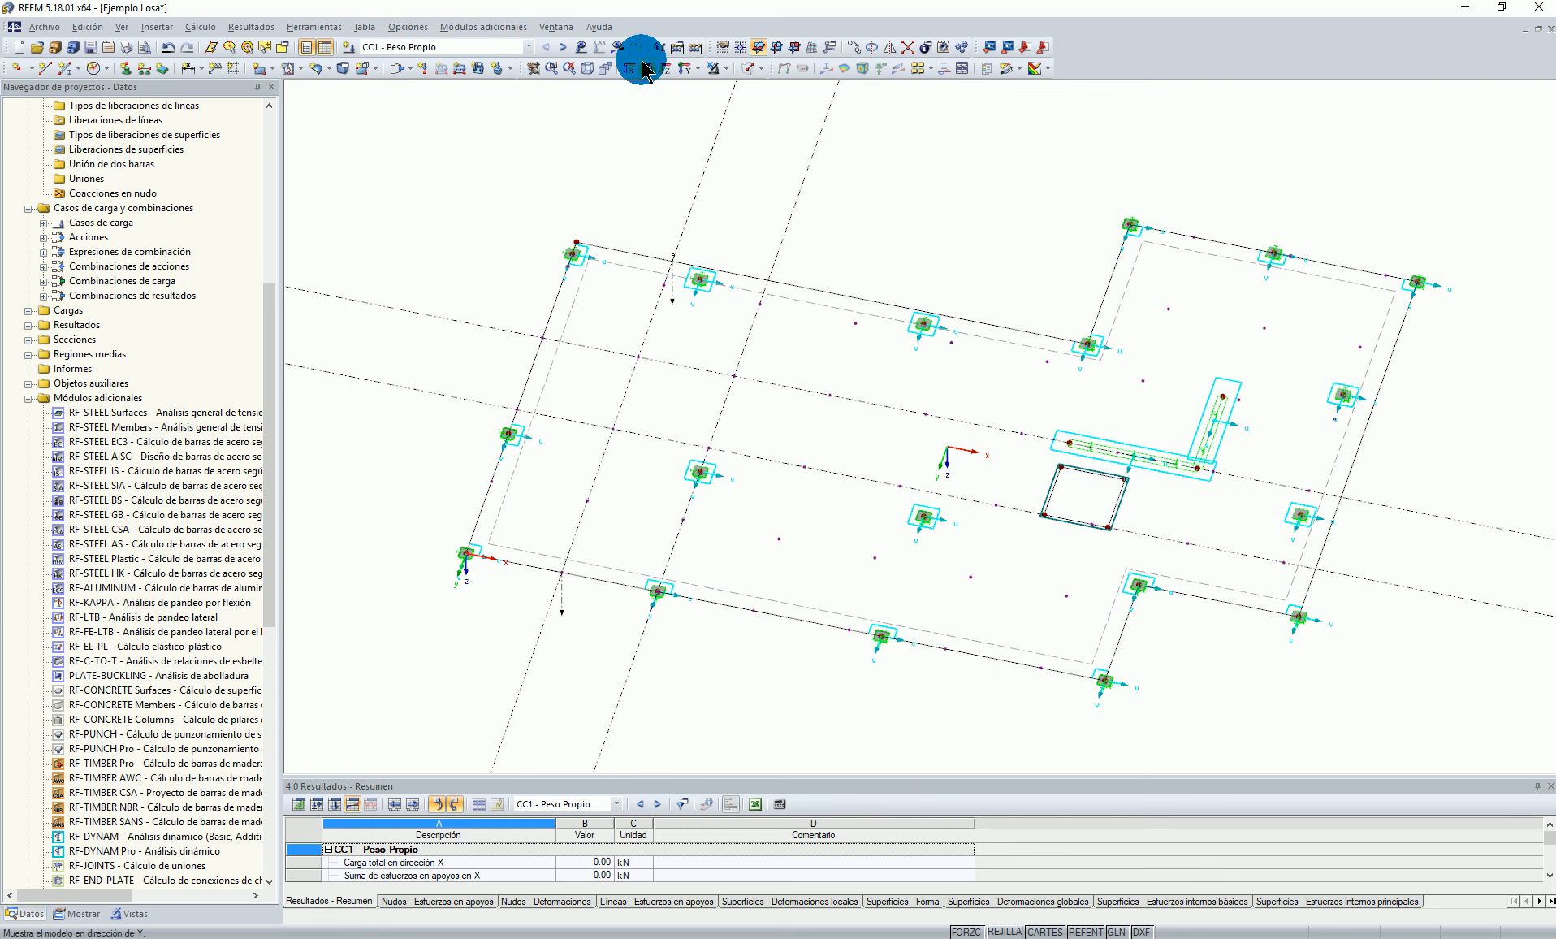
# Step: Show the slab model in plan view and calculate all results
pyautogui.click(664, 70)
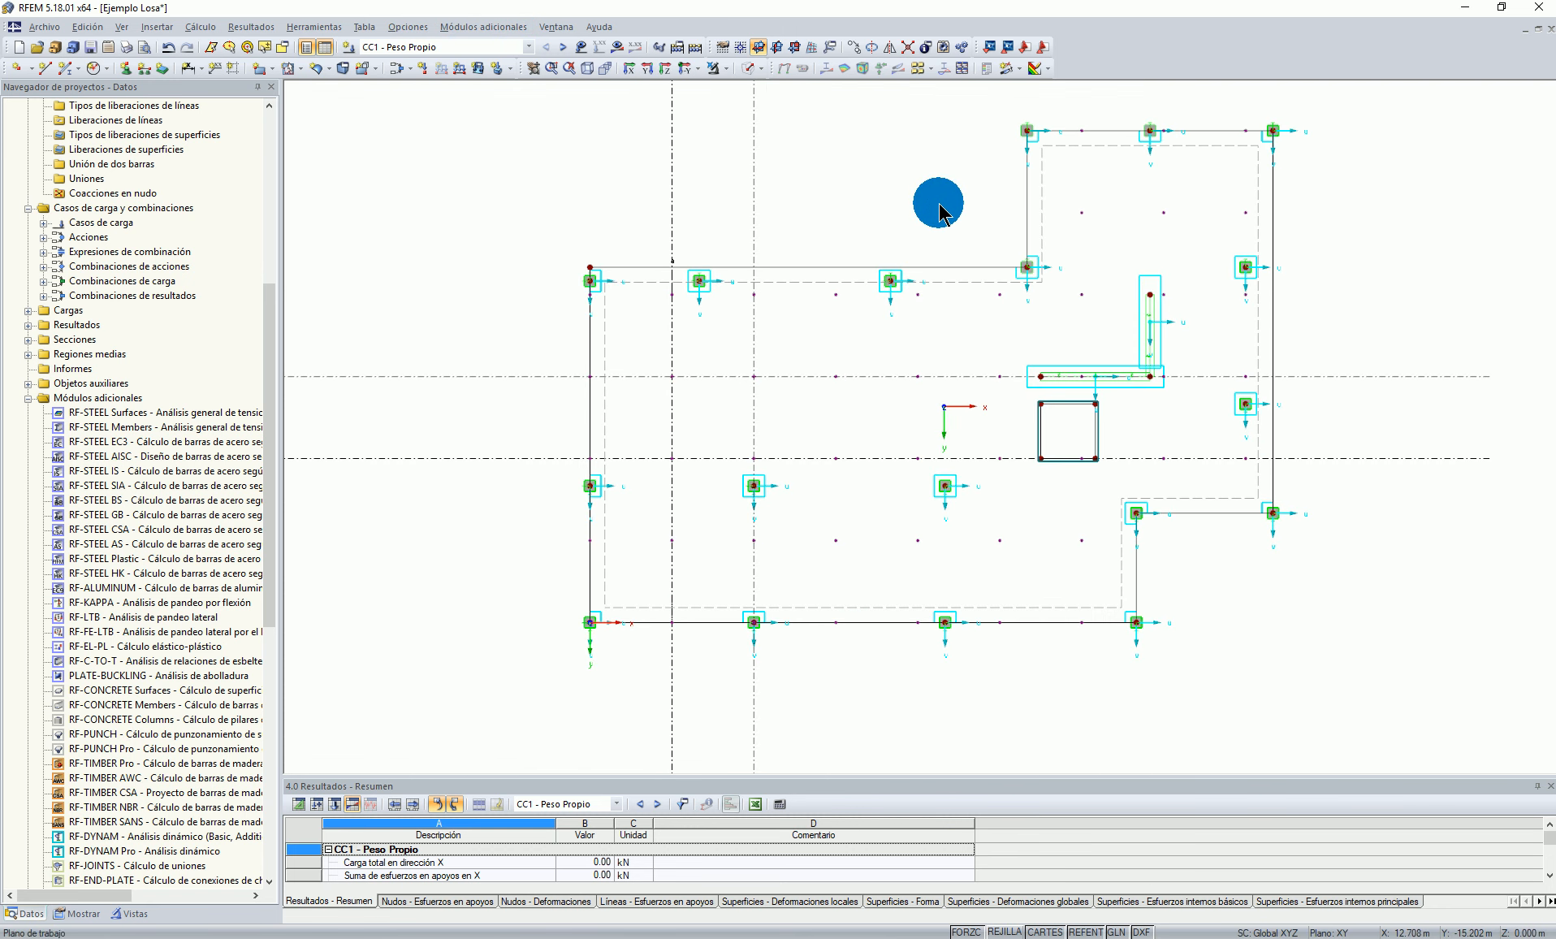
pyautogui.click(203, 26)
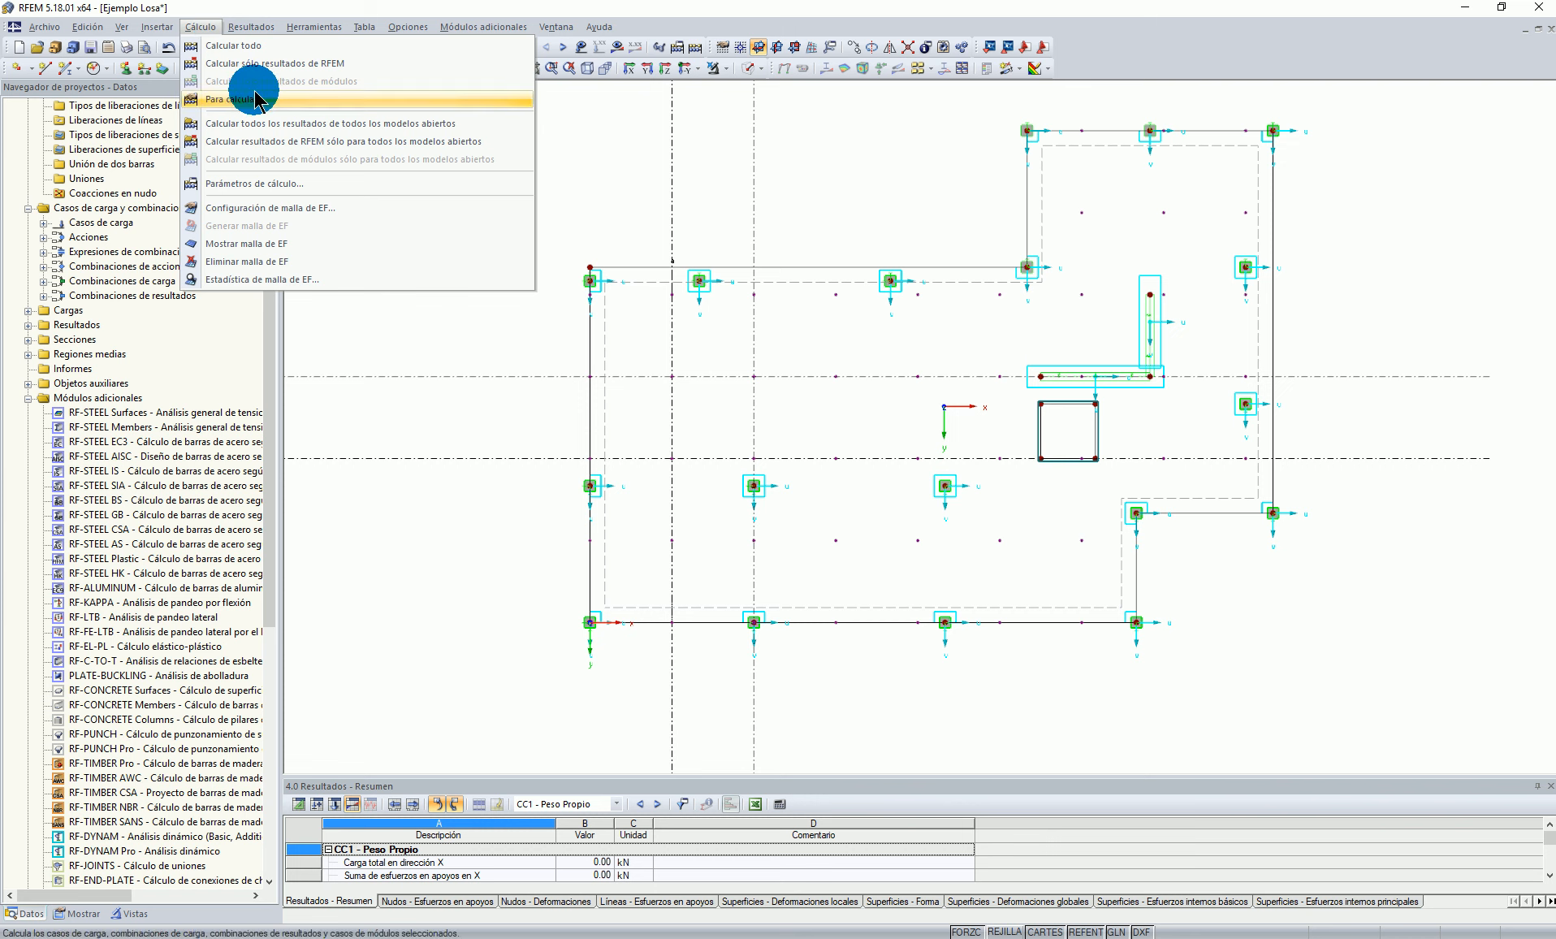
pyautogui.click(247, 44)
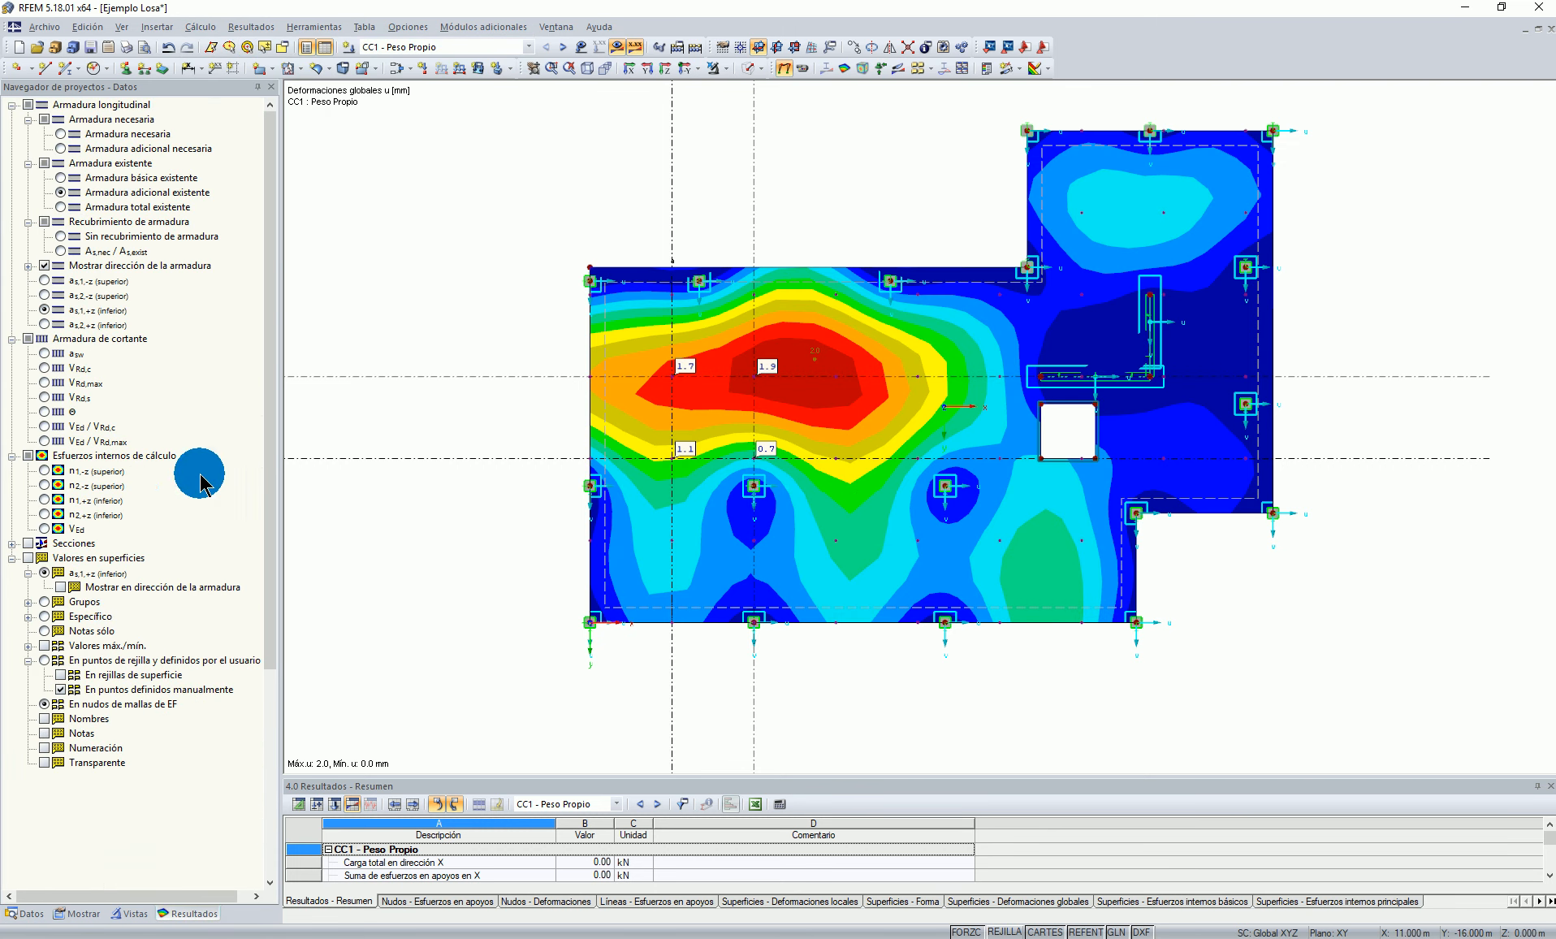
# Step: Open the RF-CONCRETE Surfaces add-on module and add load combination CO3 to the ultimate limit state design
pyautogui.click(24, 914)
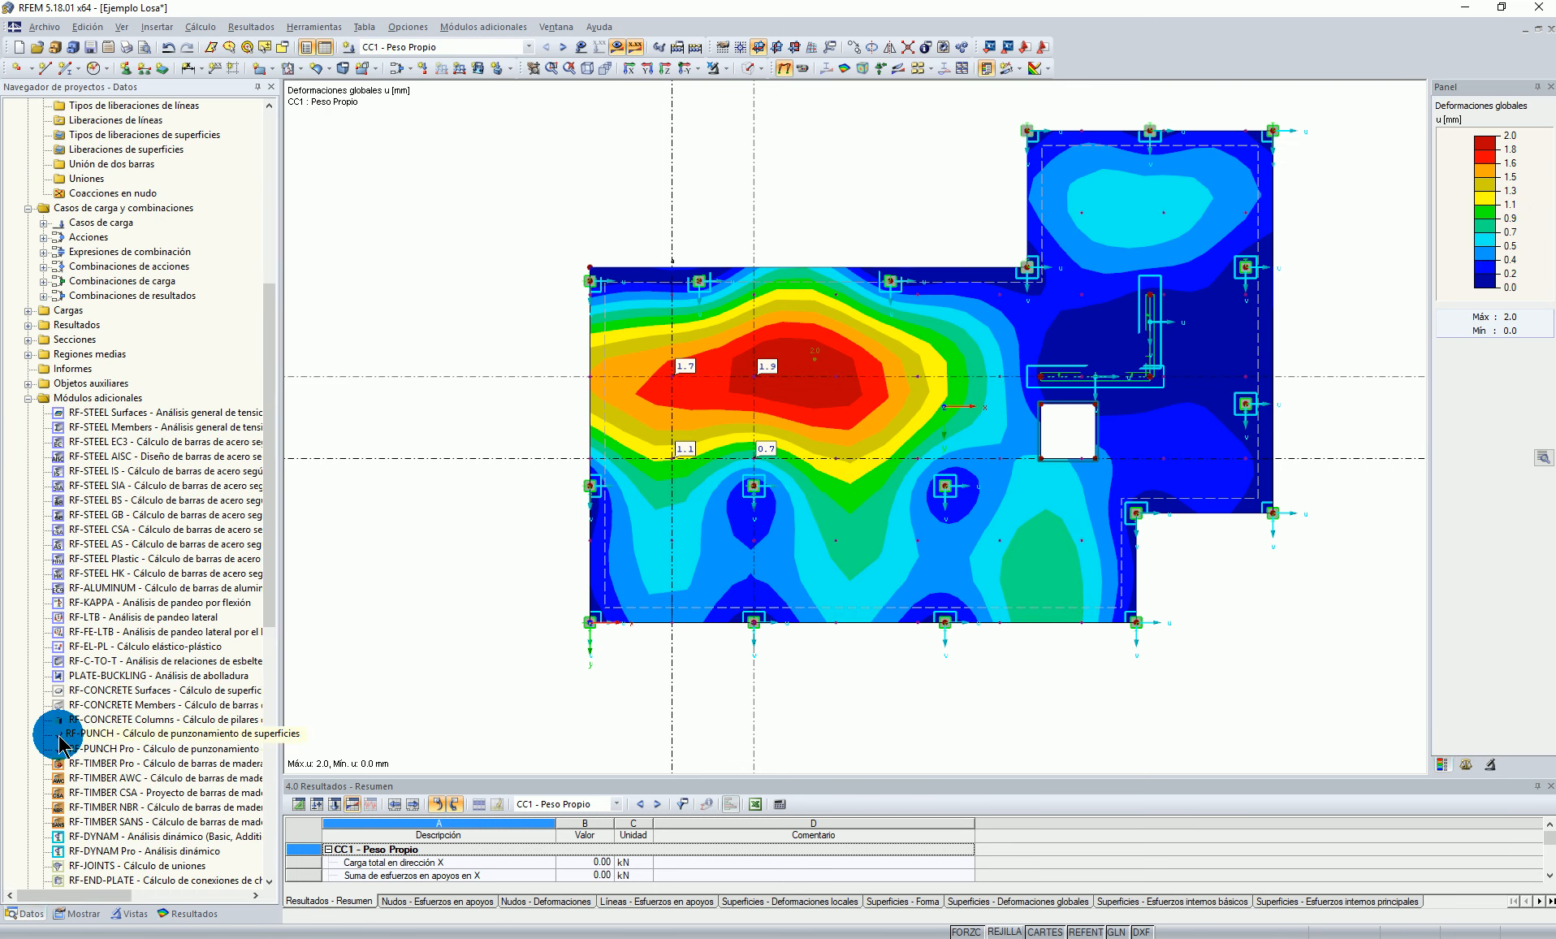
pyautogui.scroll(-7, 59, 744)
pyautogui.moveTo(939, 160); pyautogui.dragTo(921, 166, button='middle')
pyautogui.moveTo(495, 245); pyautogui.dragTo(505, 258, button='middle')
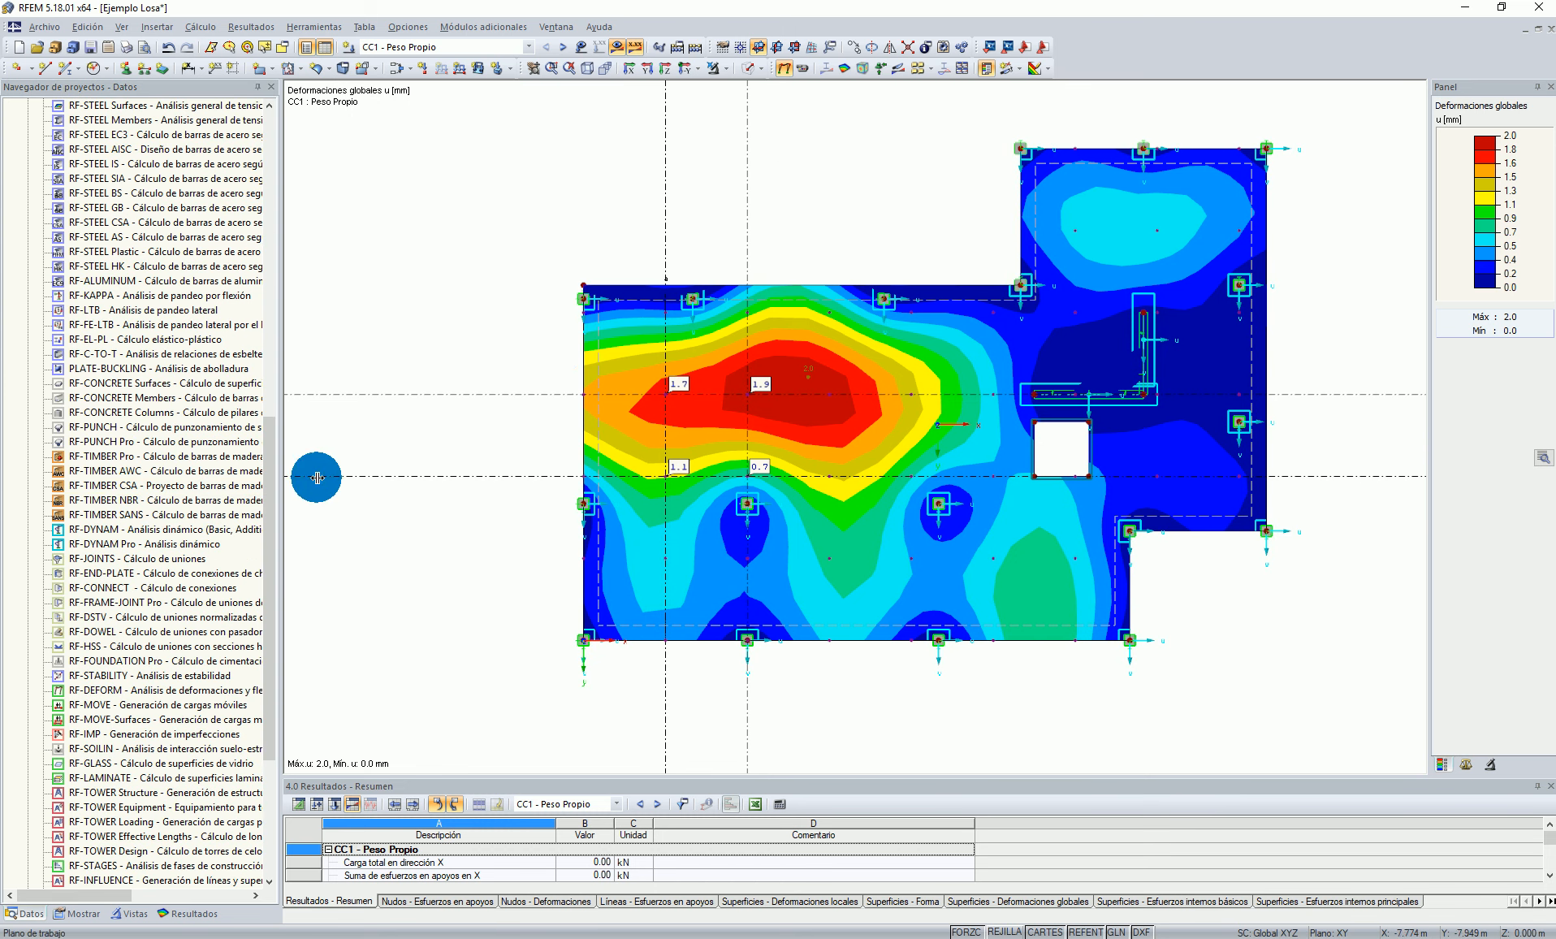
pyautogui.scroll(1, 166, 489)
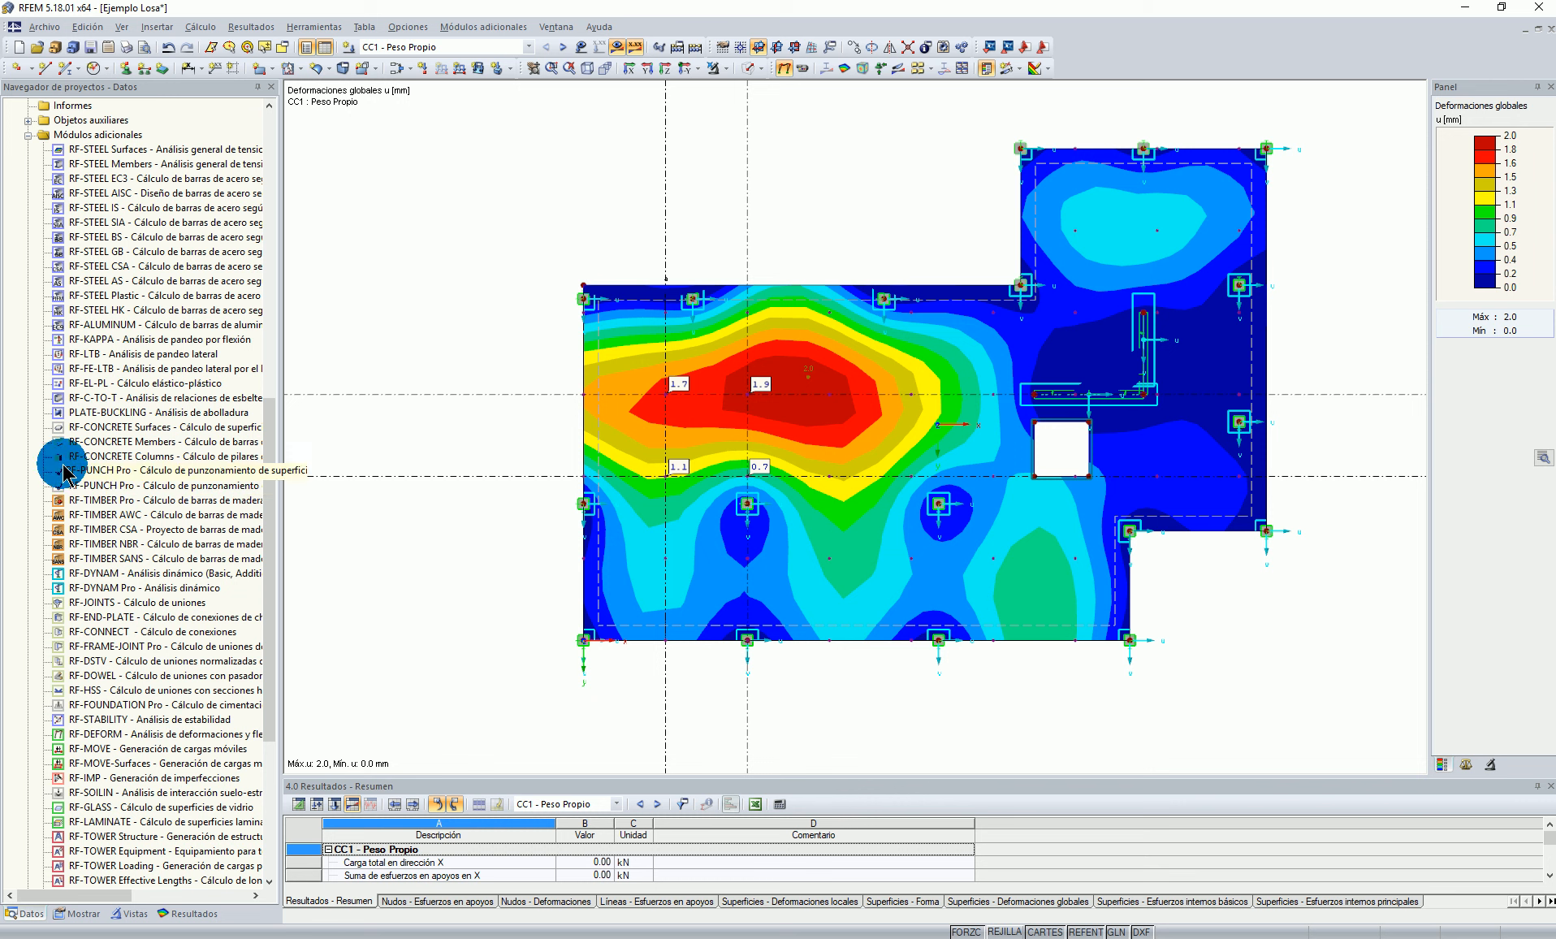
pyautogui.moveTo(898, 235); pyautogui.dragTo(869, 259, button='middle')
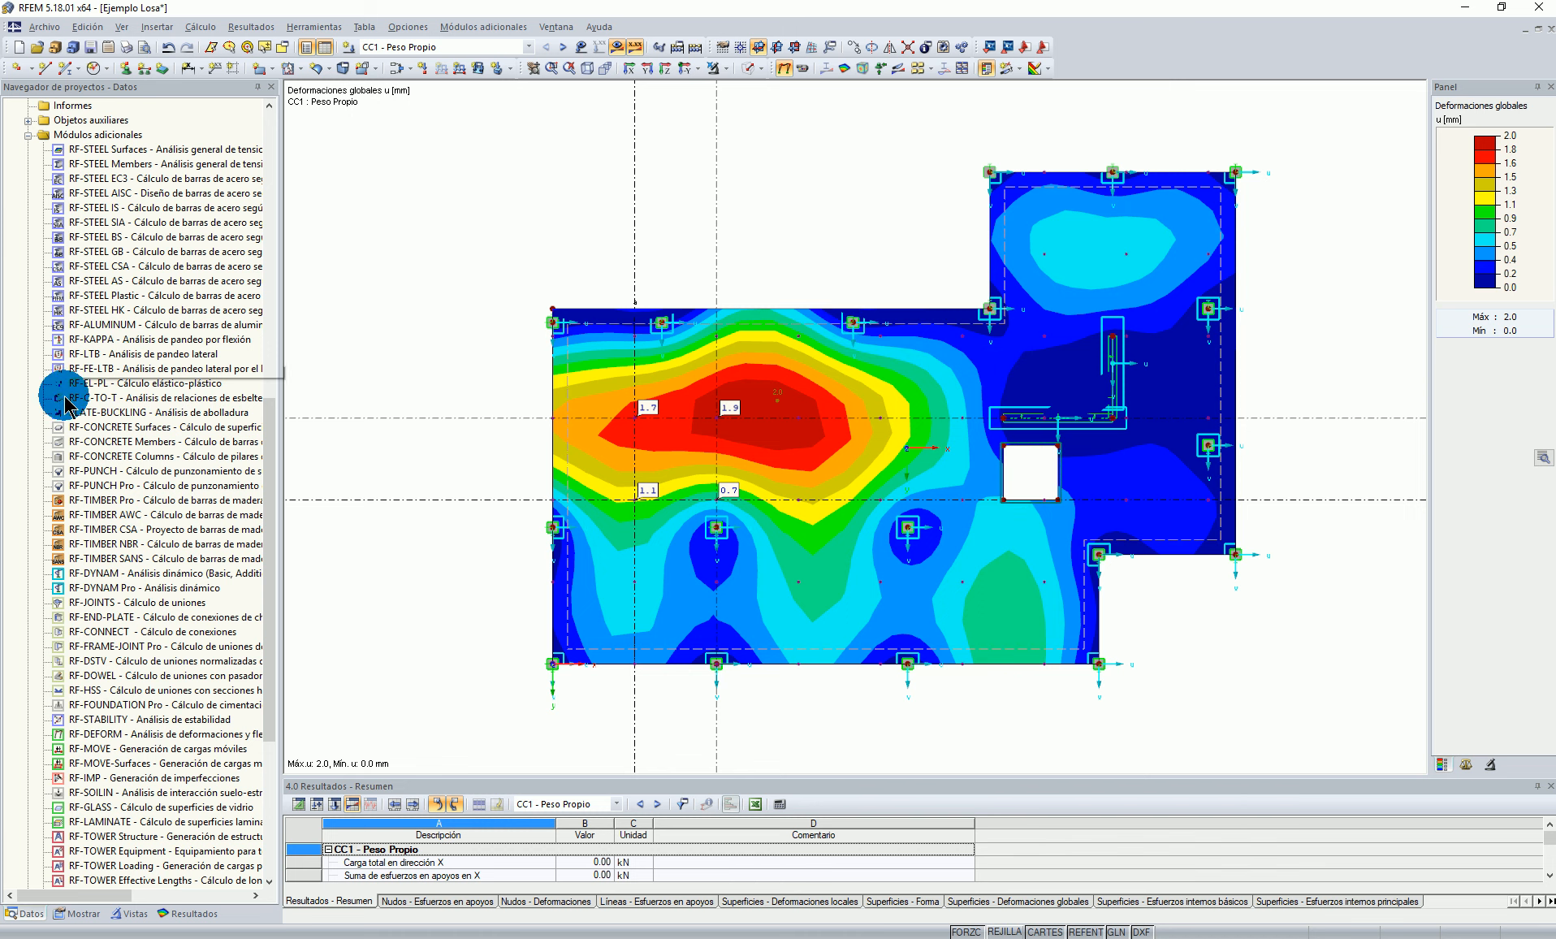
pyautogui.doubleClick(83, 434)
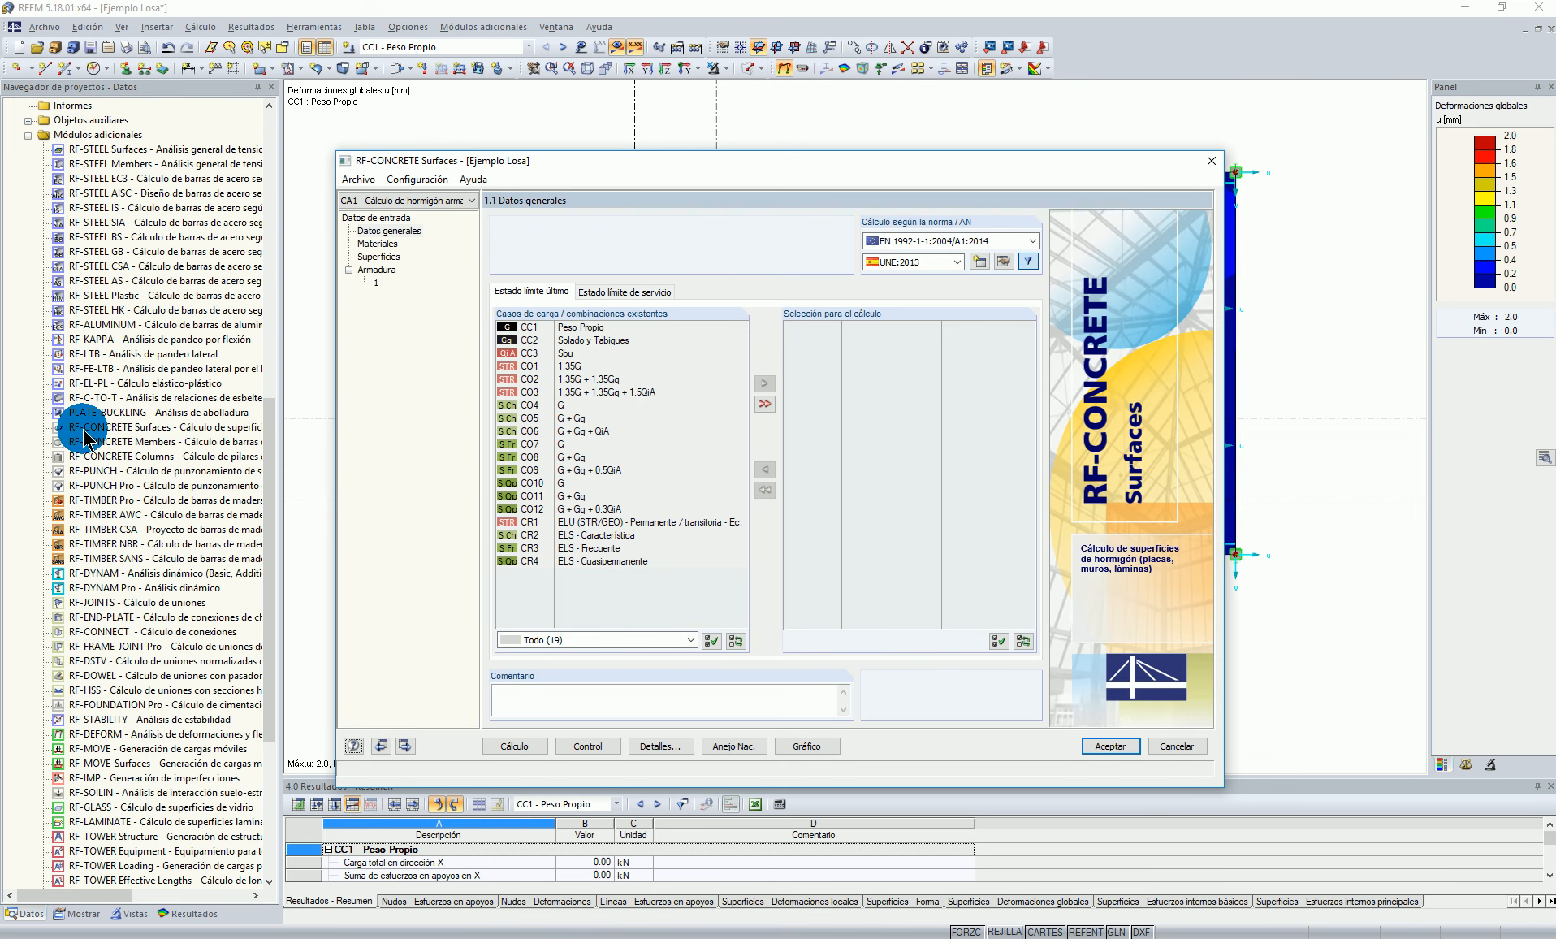
pyautogui.click(727, 393)
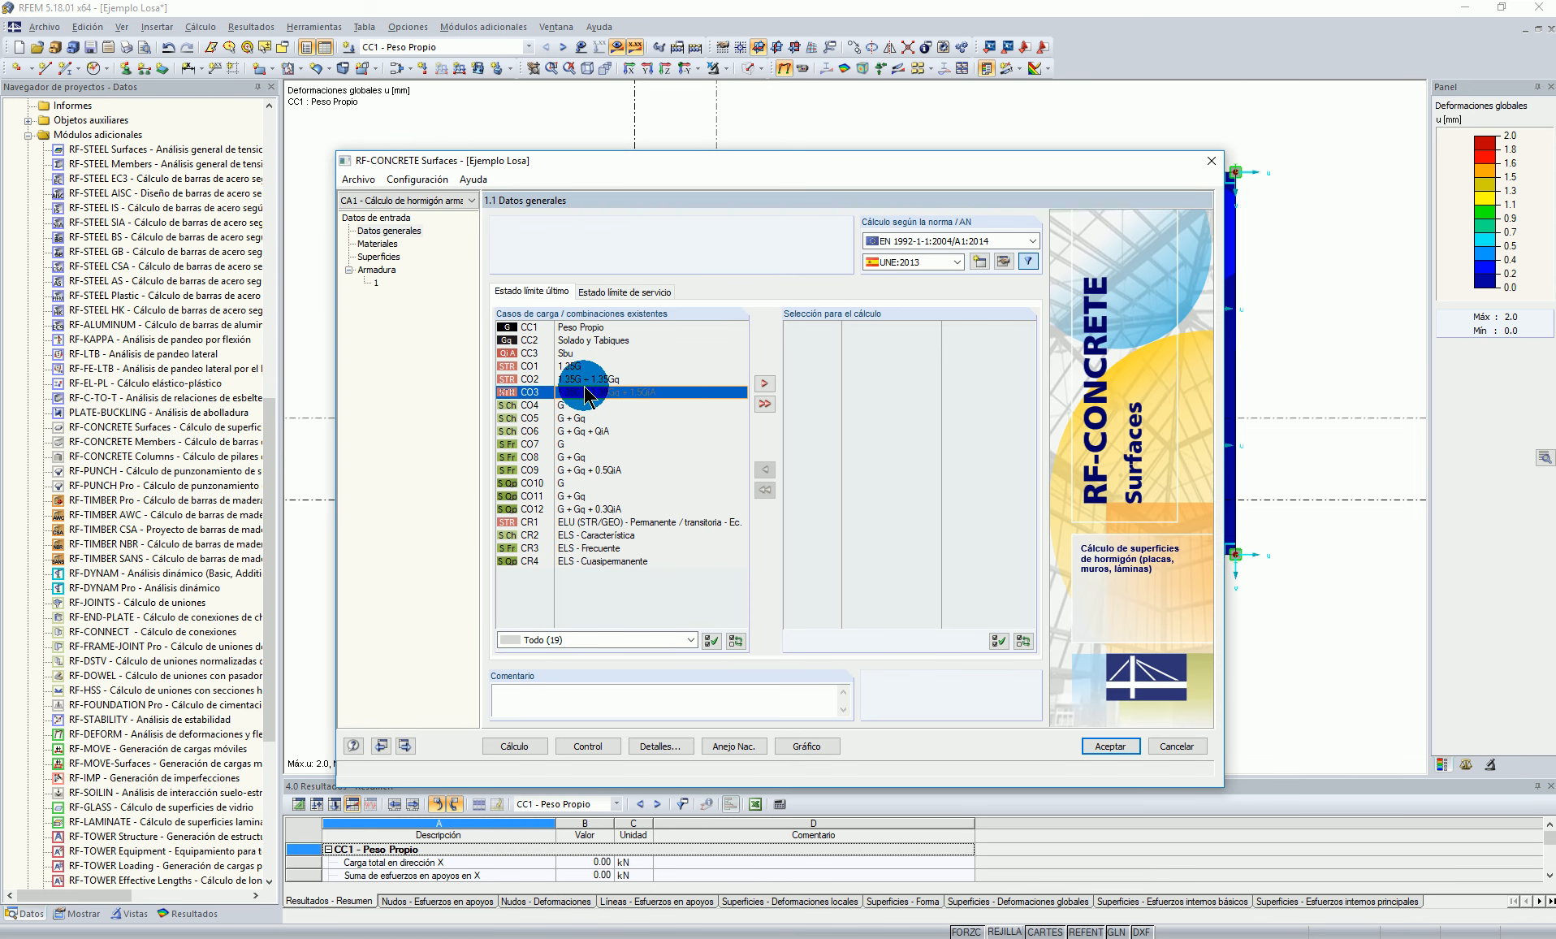
pyautogui.click(764, 384)
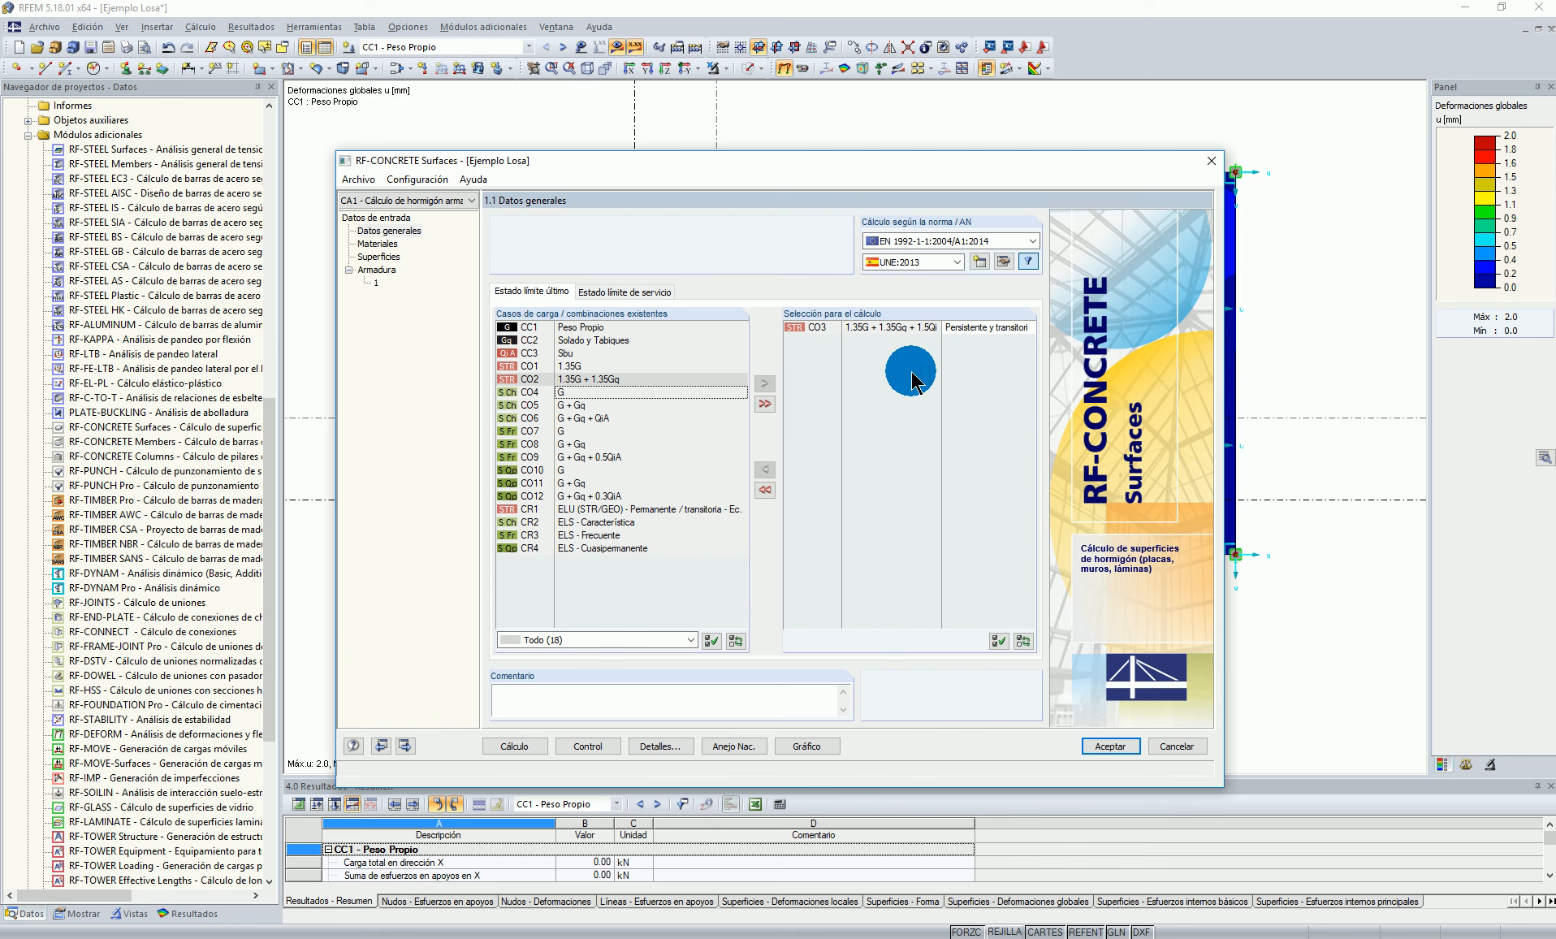
# Step: Review the available design standards and national annexes, keeping EN 1992-1-1:2004/A1:2014 with UNE:2013
pyautogui.click(1033, 241)
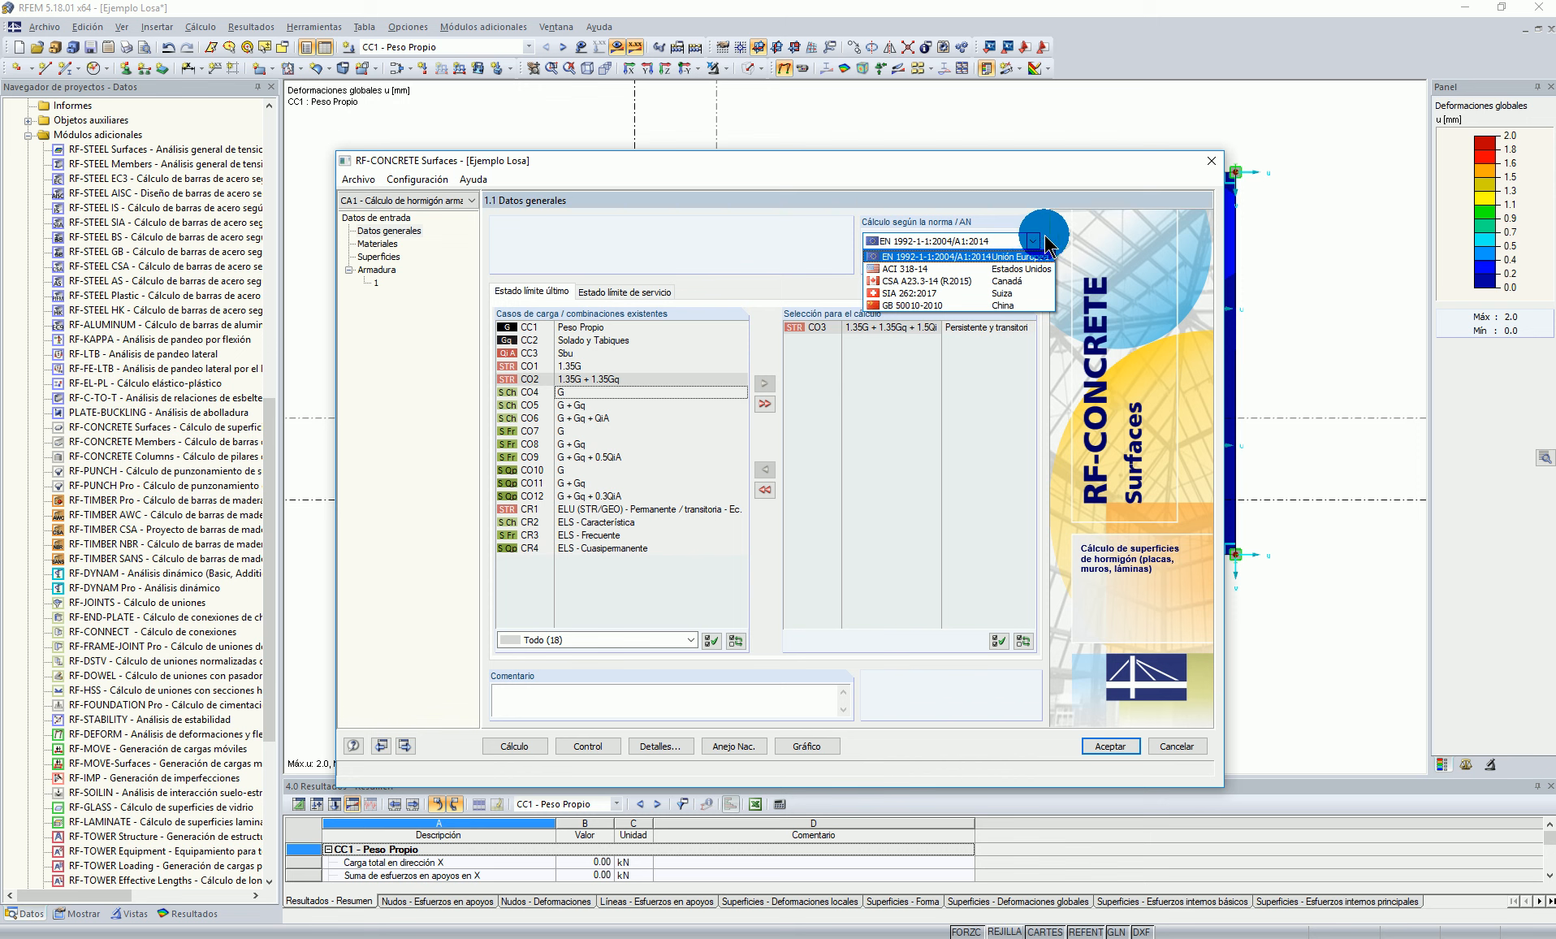
pyautogui.click(1035, 241)
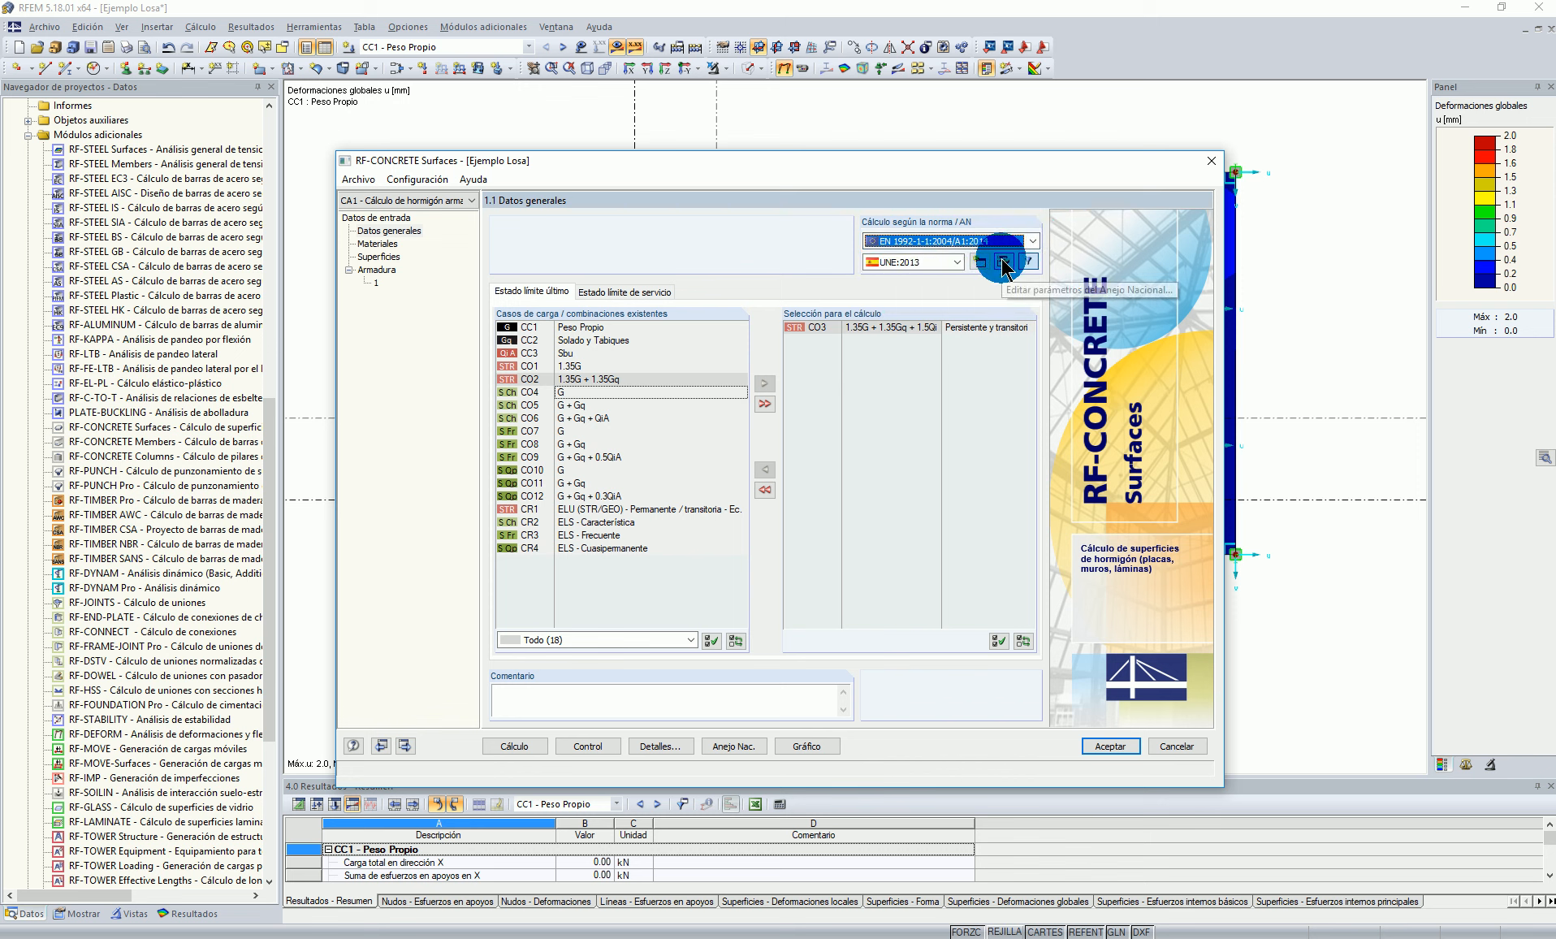
pyautogui.click(958, 263)
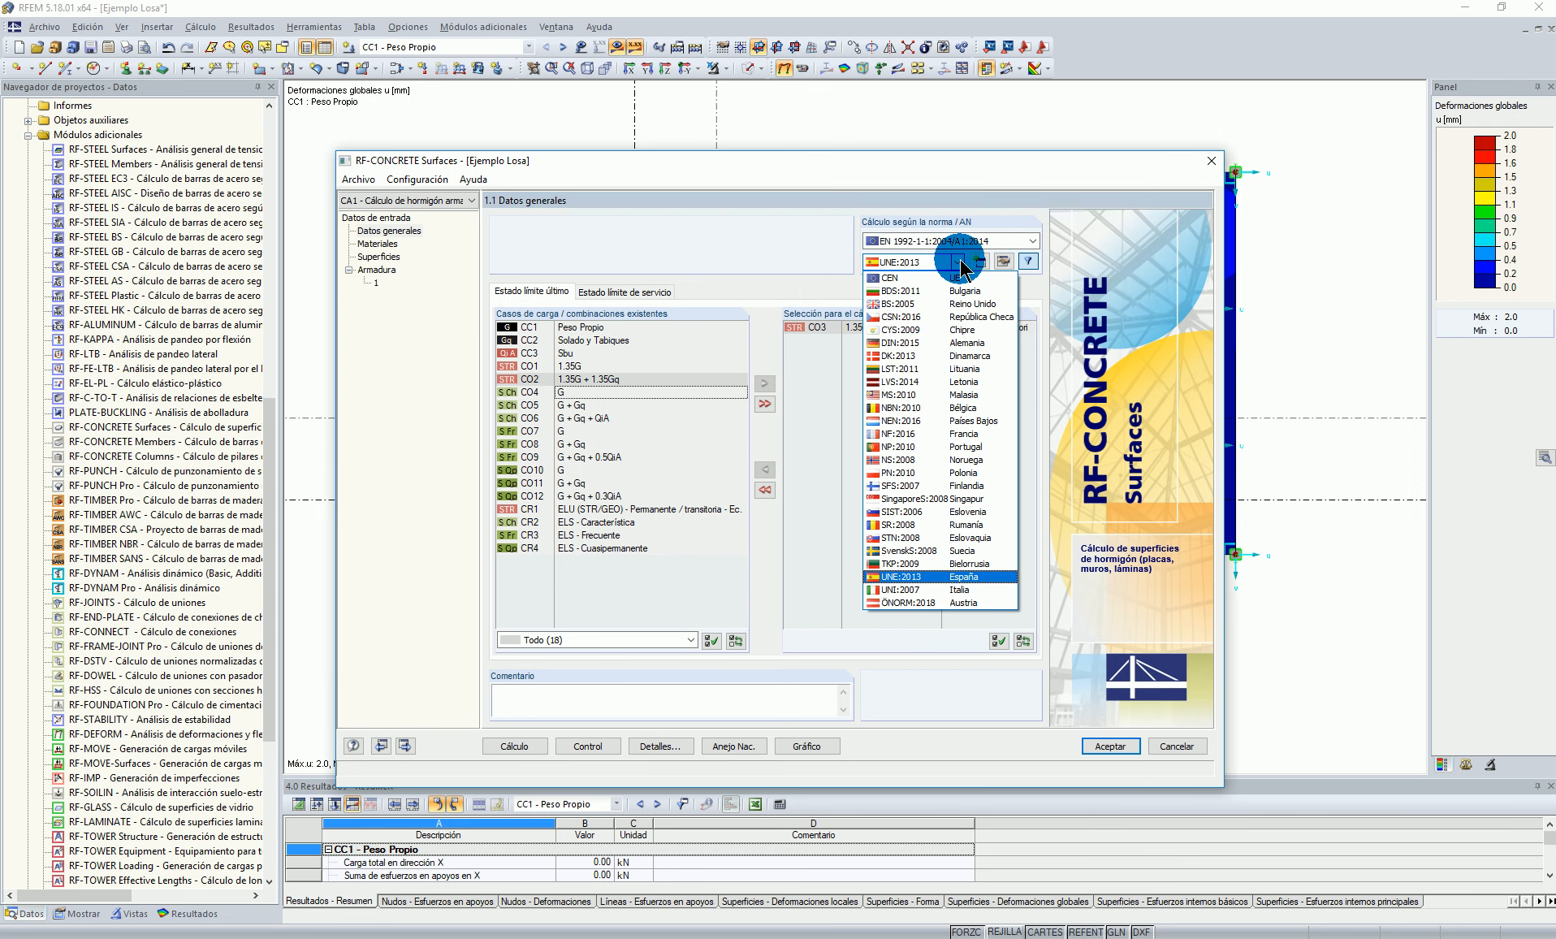
pyautogui.click(961, 263)
# Step: Examine the UNE:2013 national annex parameters for the ultimate and serviceability limit states, and leave them without changes
pyautogui.click(1003, 261)
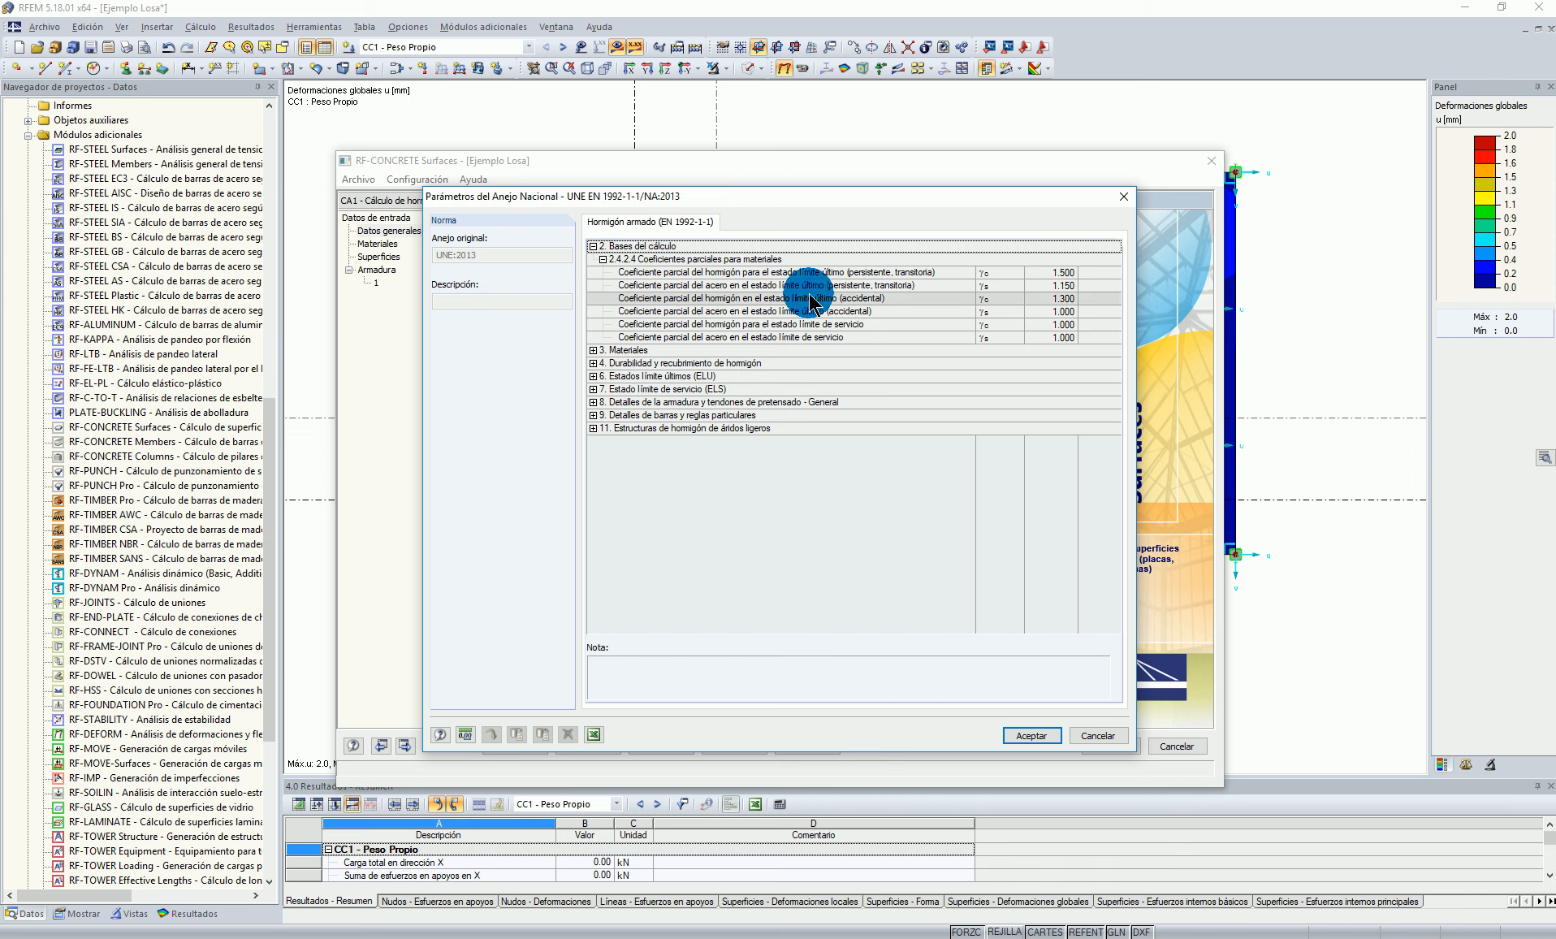
pyautogui.click(592, 376)
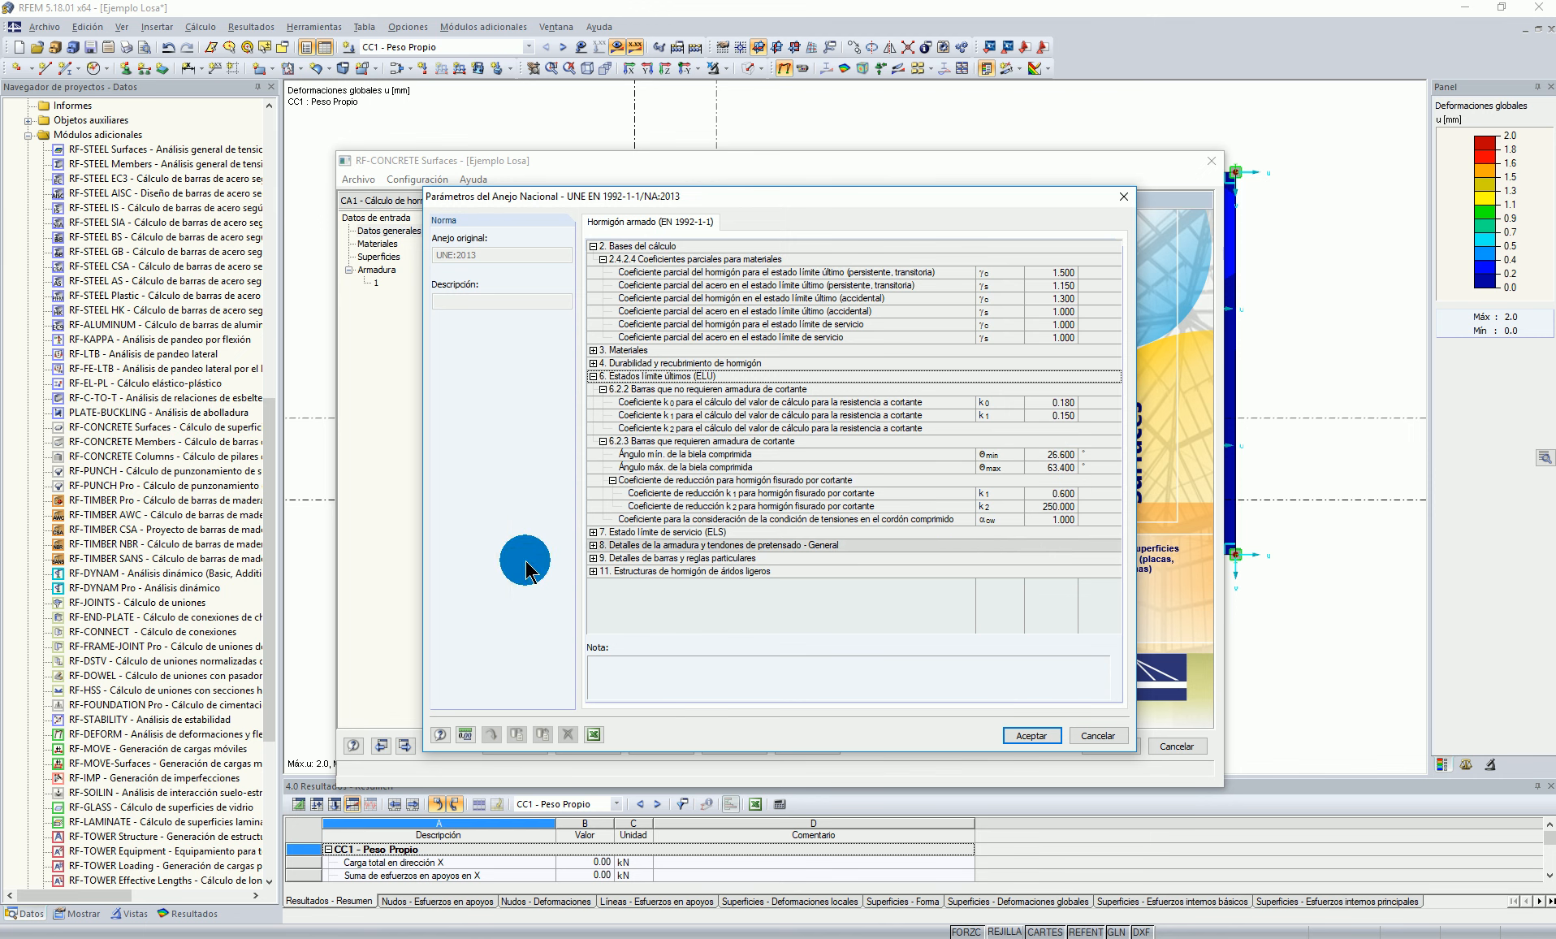
pyautogui.click(592, 532)
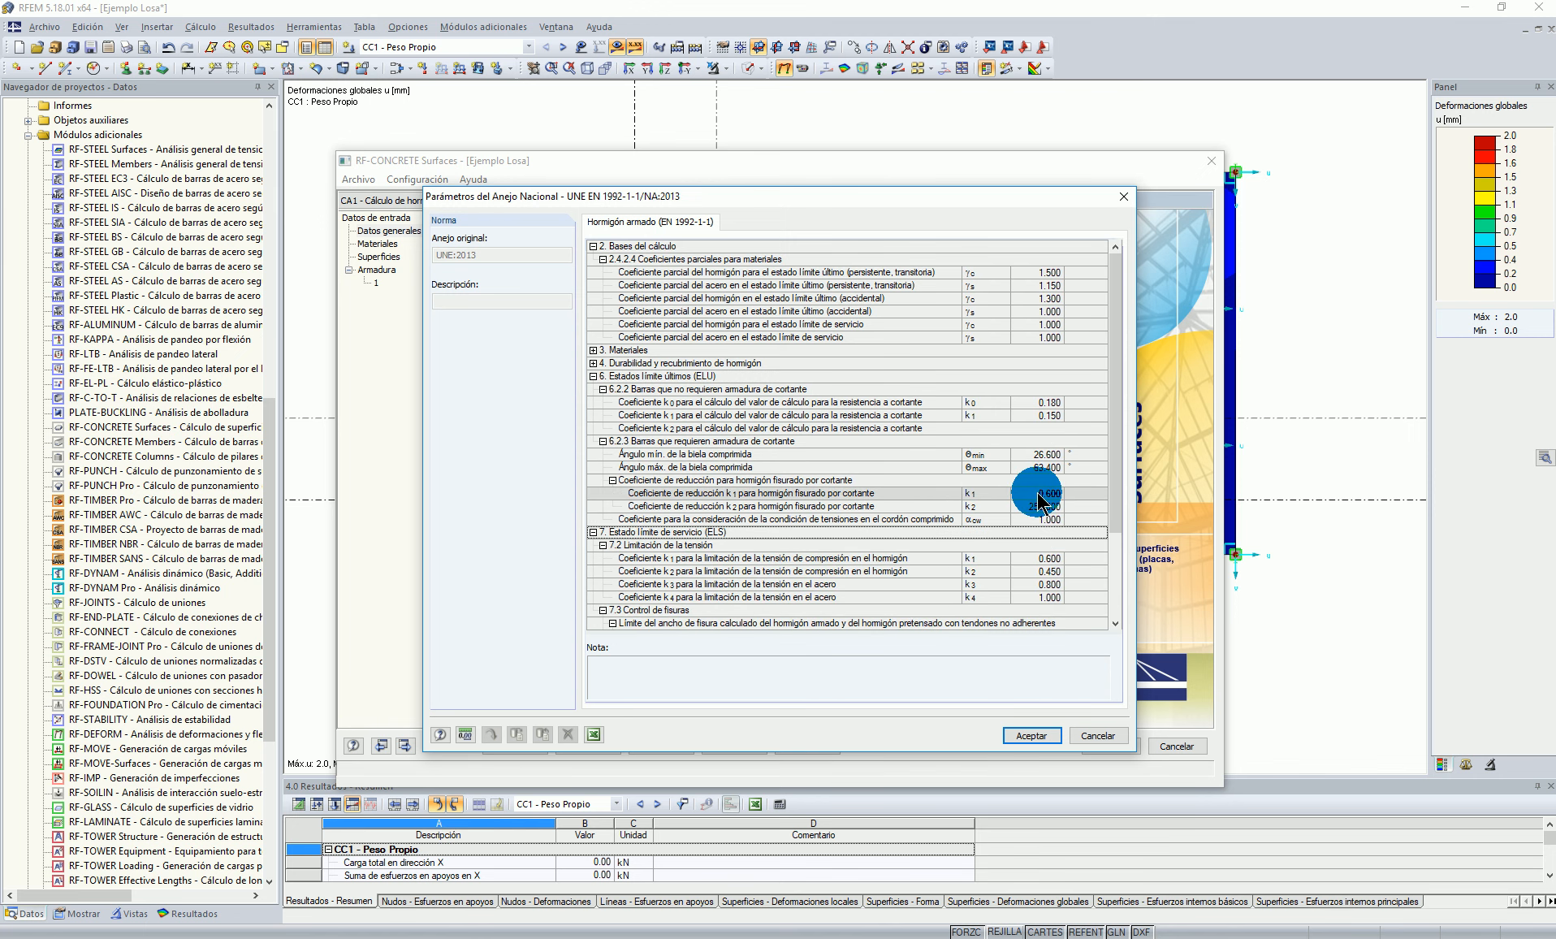
pyautogui.scroll(-1, 1046, 539)
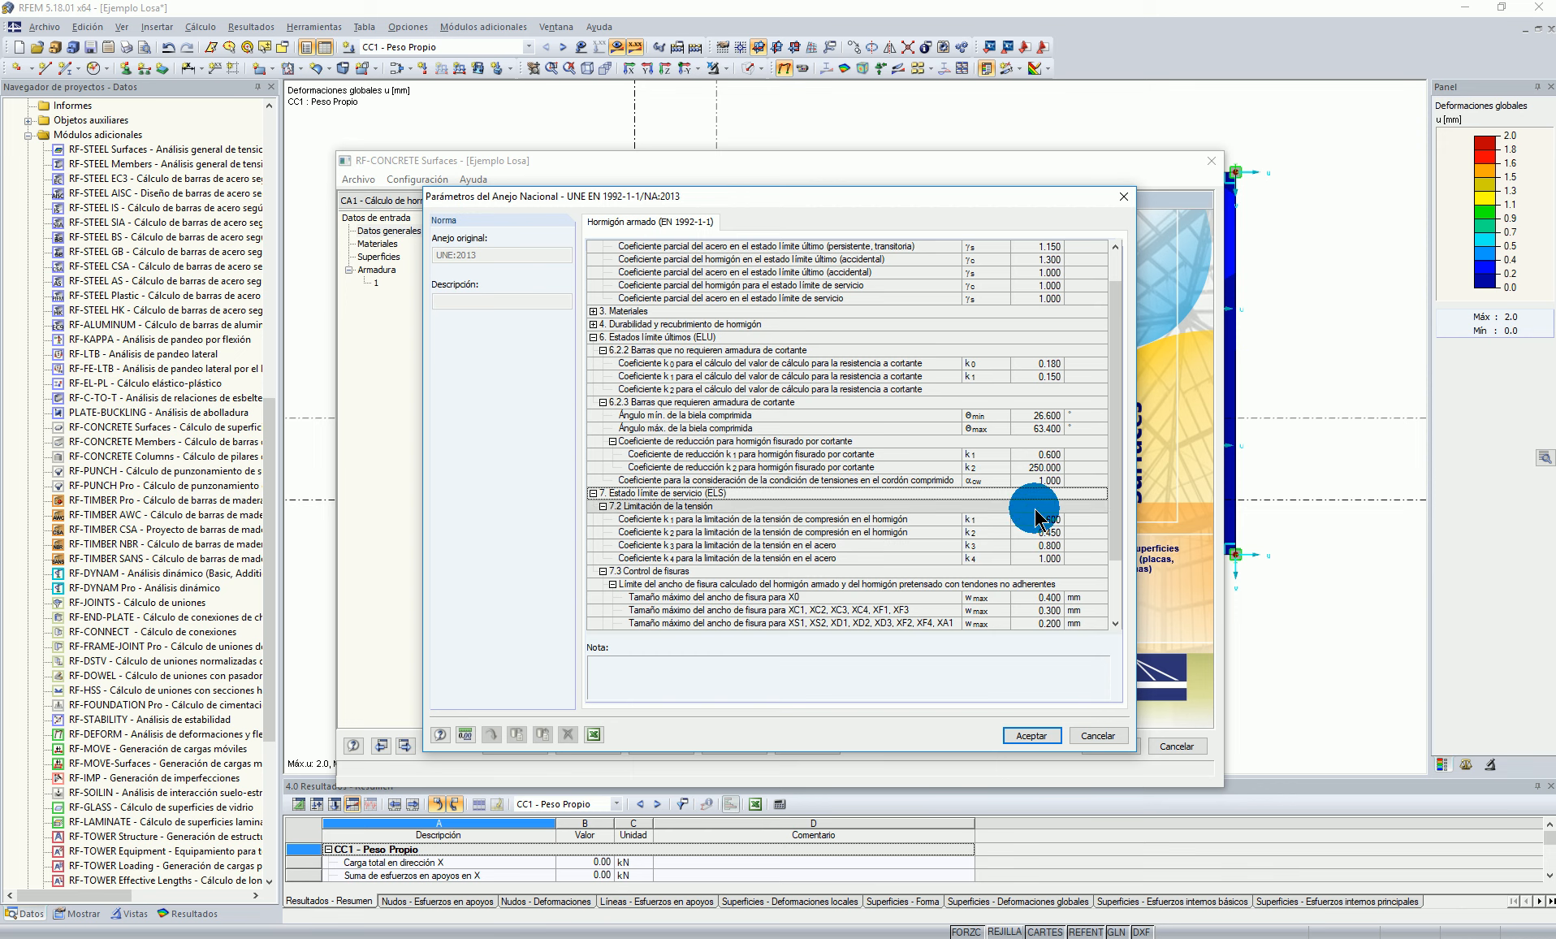
pyautogui.scroll(-1, 1035, 521)
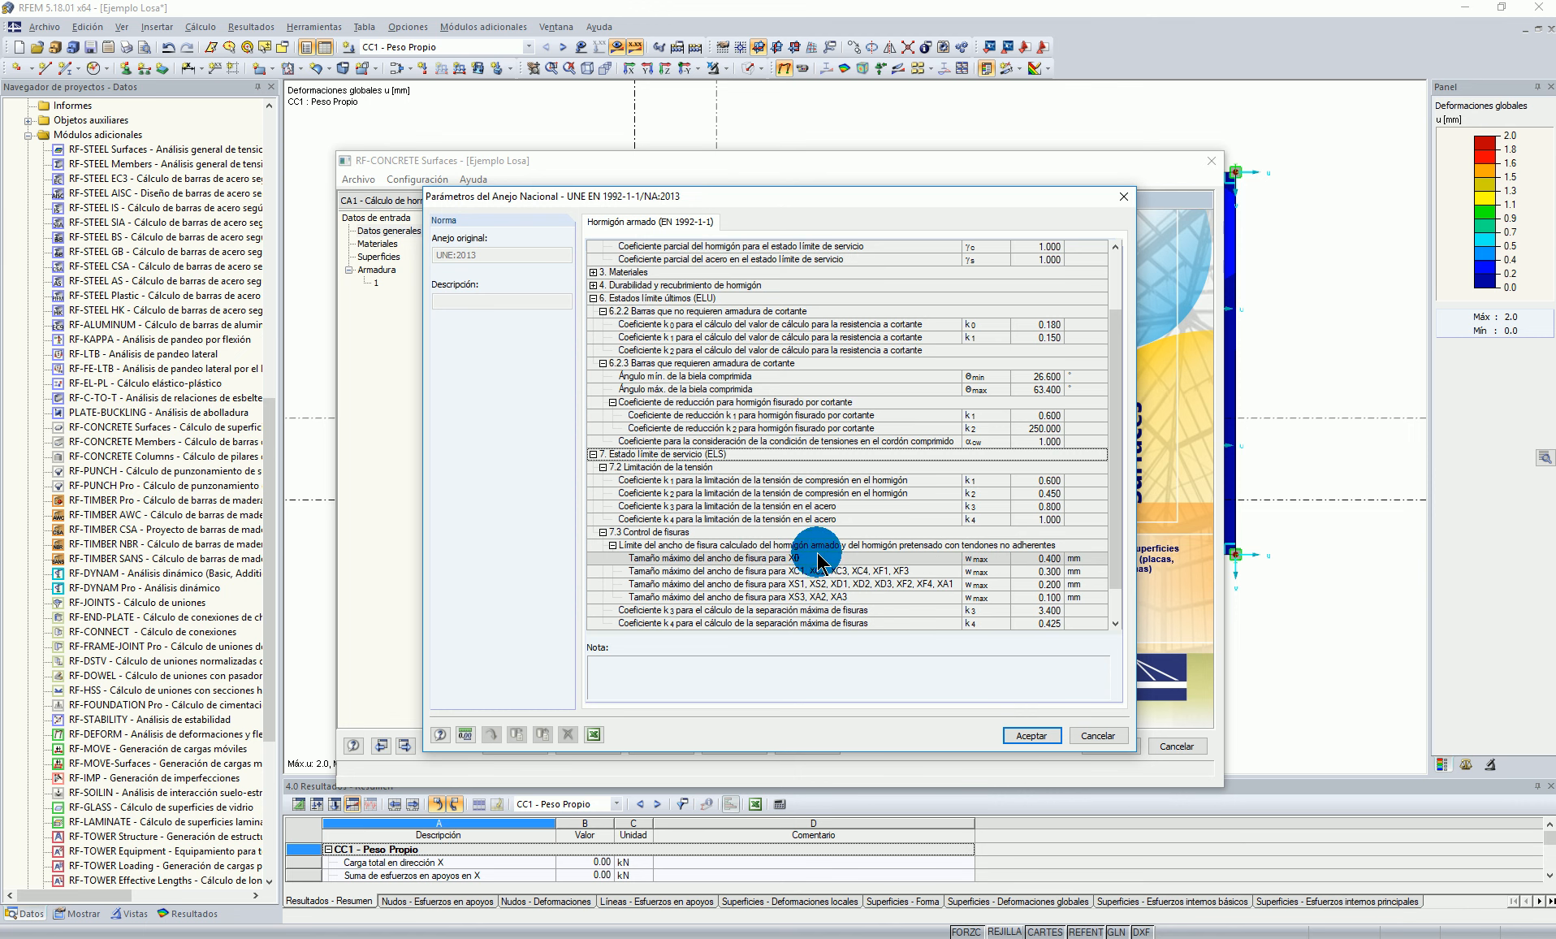
pyautogui.click(1101, 736)
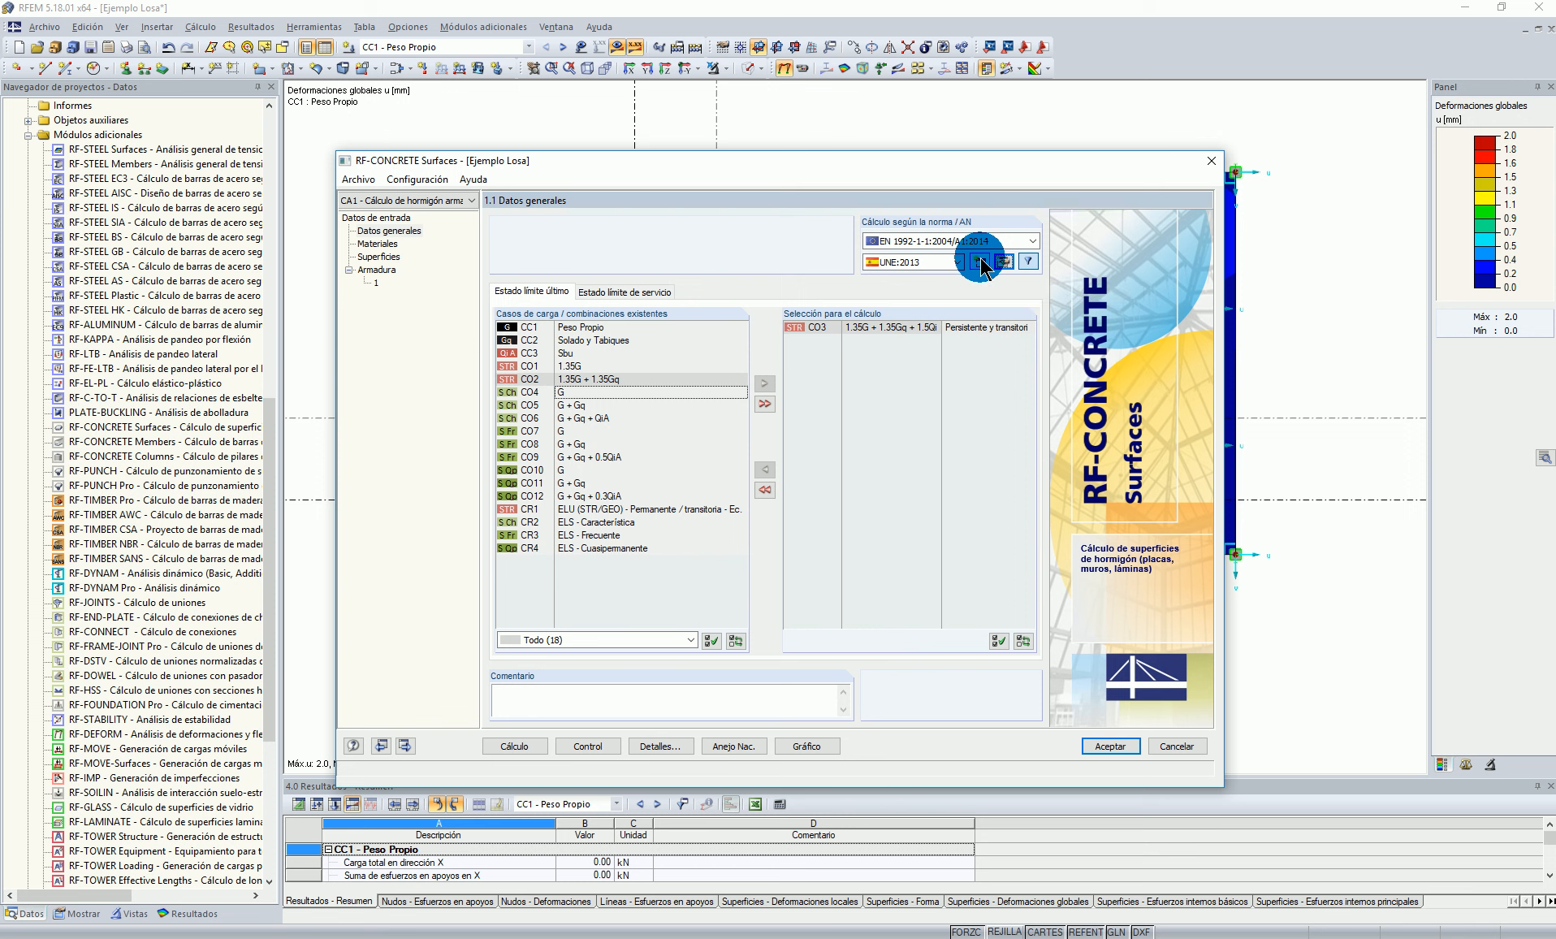
# Step: Check the serviceability limit state load selection and inspect the concrete and reinforcing steel material properties
pyautogui.click(659, 292)
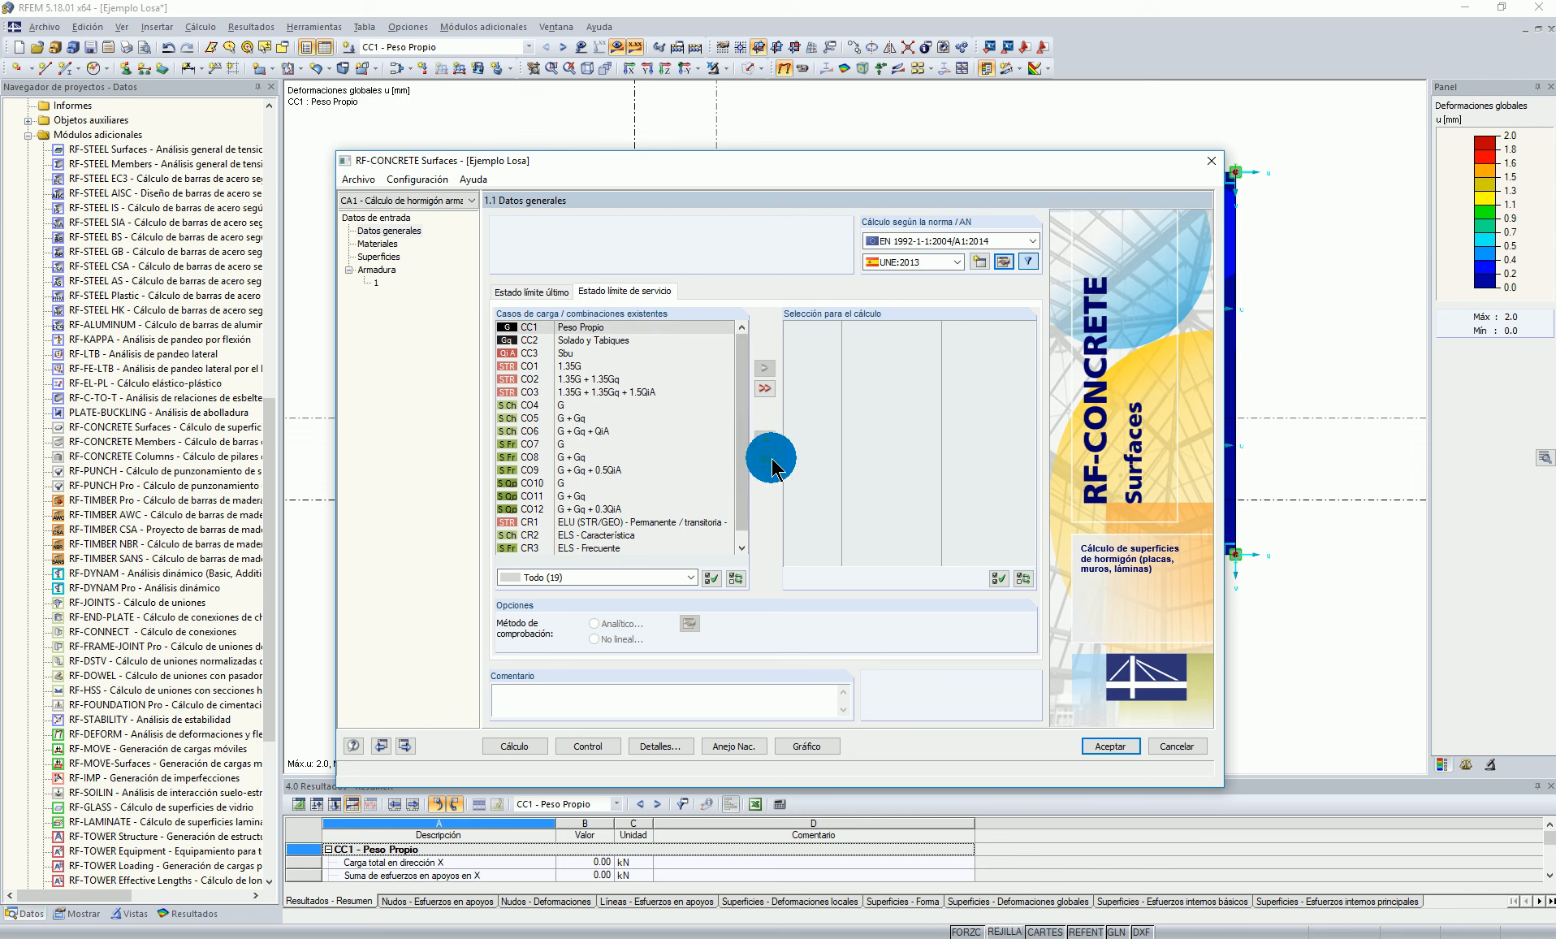
pyautogui.click(513, 294)
pyautogui.click(376, 244)
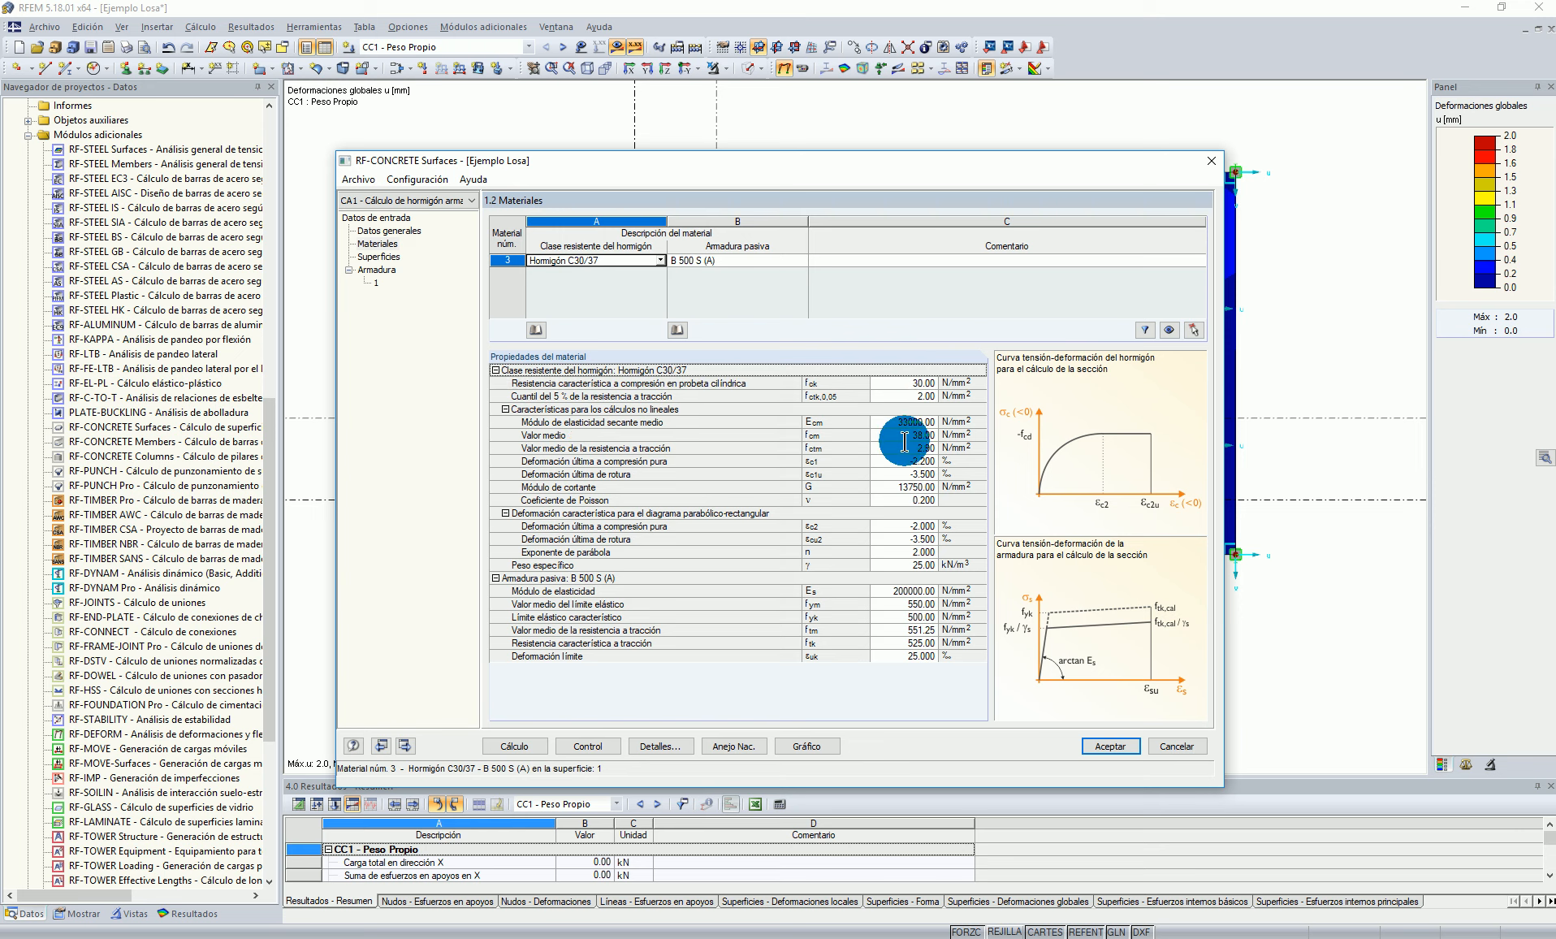
pyautogui.click(922, 526)
pyautogui.moveTo(909, 526); pyautogui.dragTo(909, 540)
pyautogui.click(882, 523)
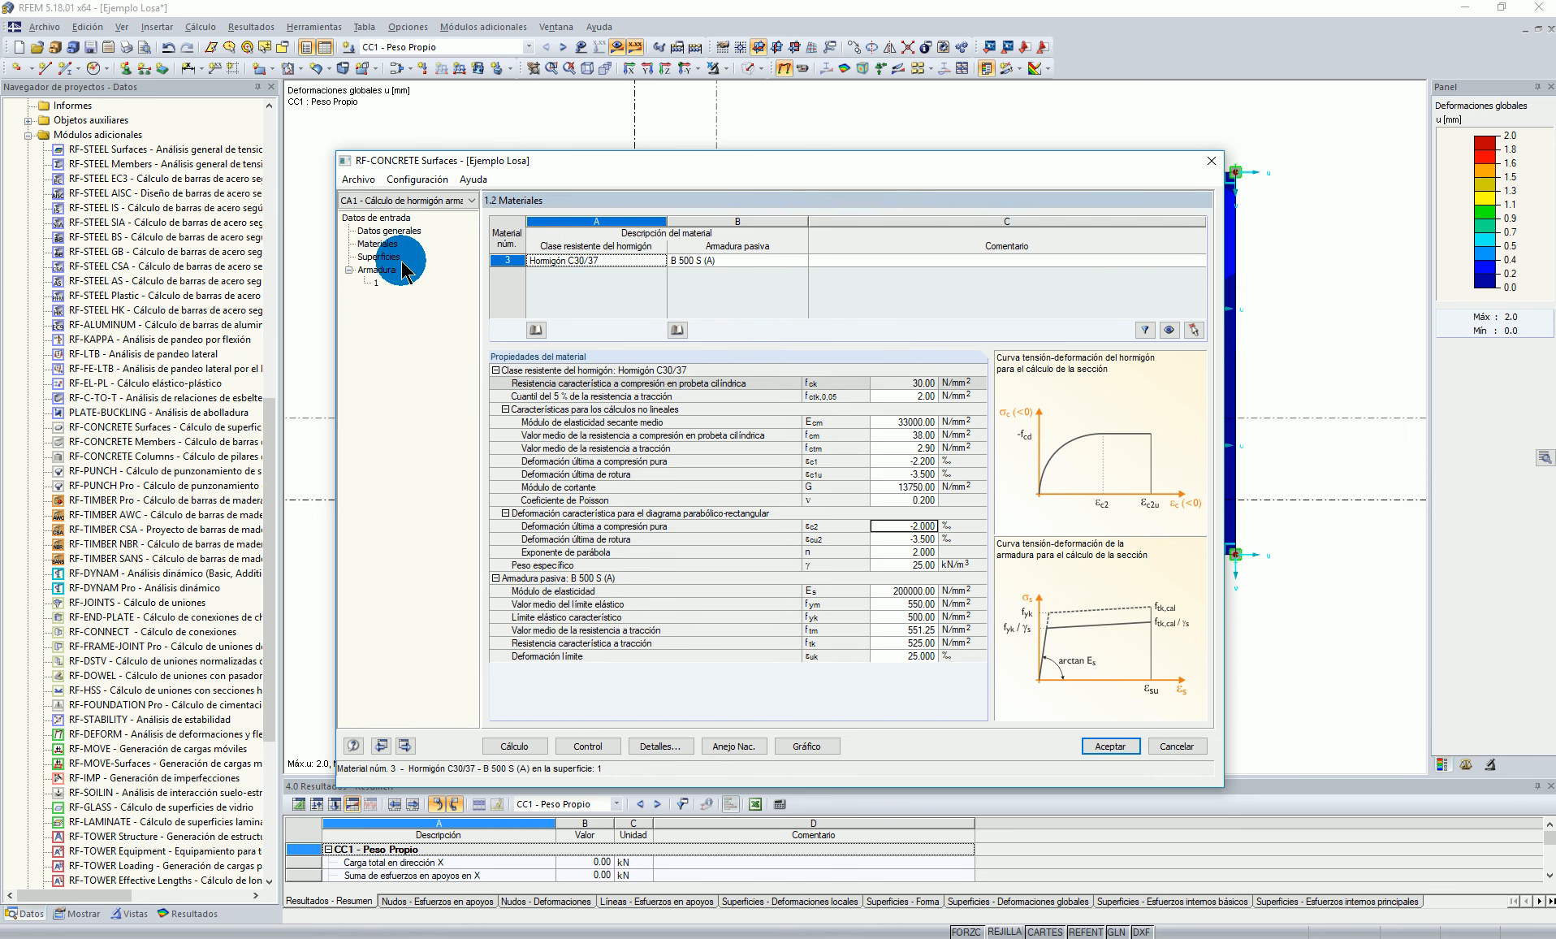
# Step: Review the design surface's material and thickness data, recheck the general data, and open the reinforcement settings
pyautogui.click(378, 257)
pyautogui.moveTo(721, 170)
pyautogui.mouseDown()
pyautogui.moveTo(756, 165)
pyautogui.moveTo(741, 164)
pyautogui.mouseUp()
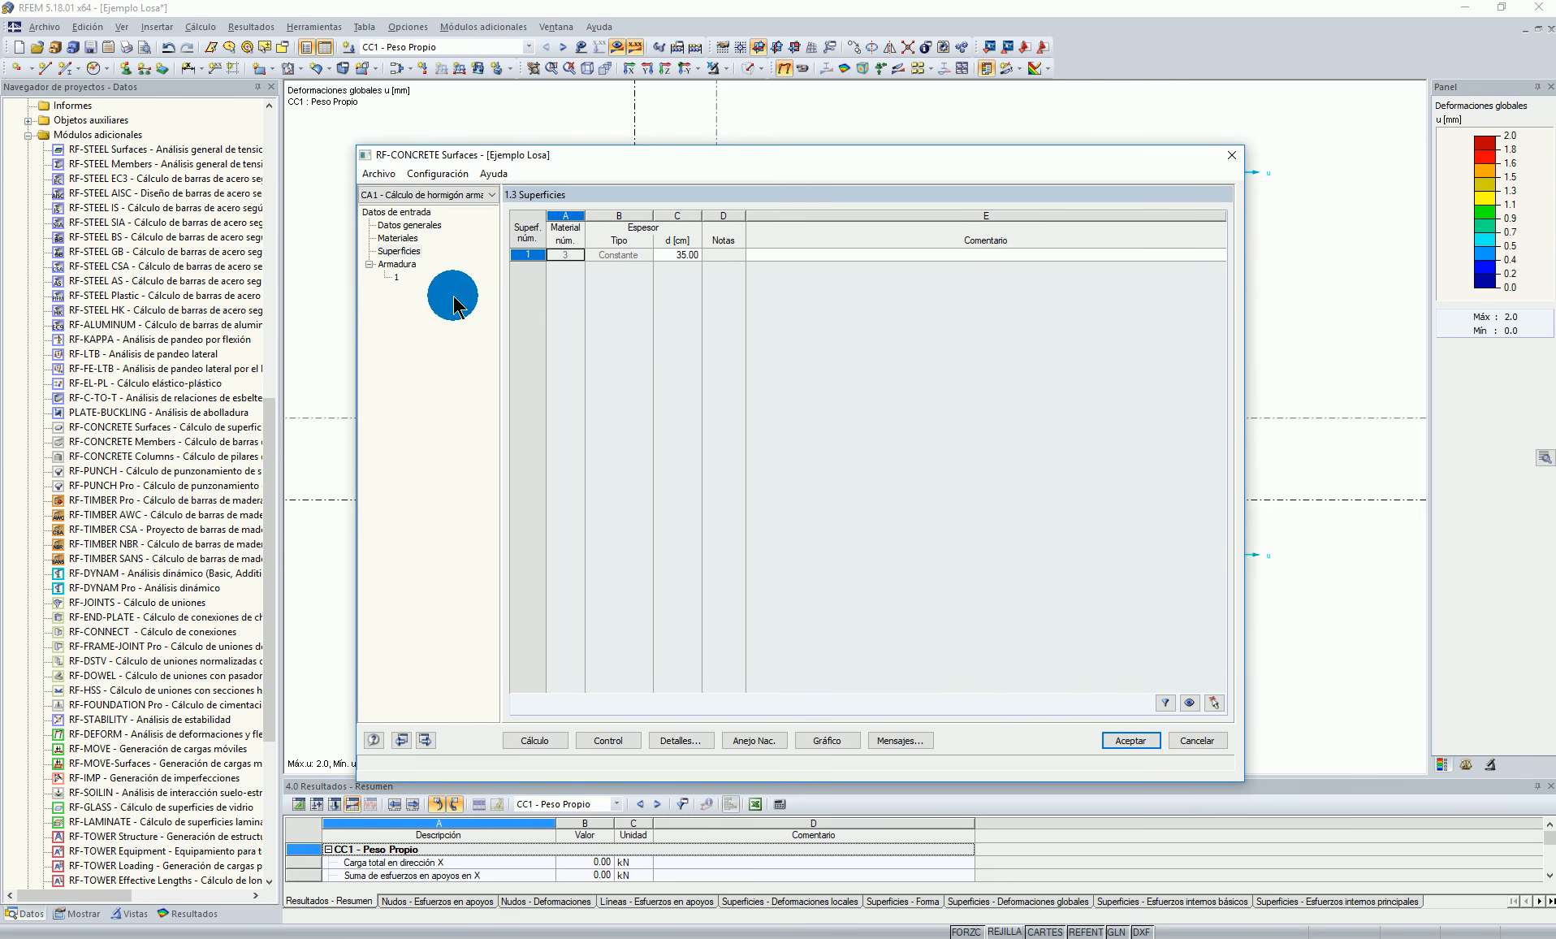
pyautogui.click(396, 264)
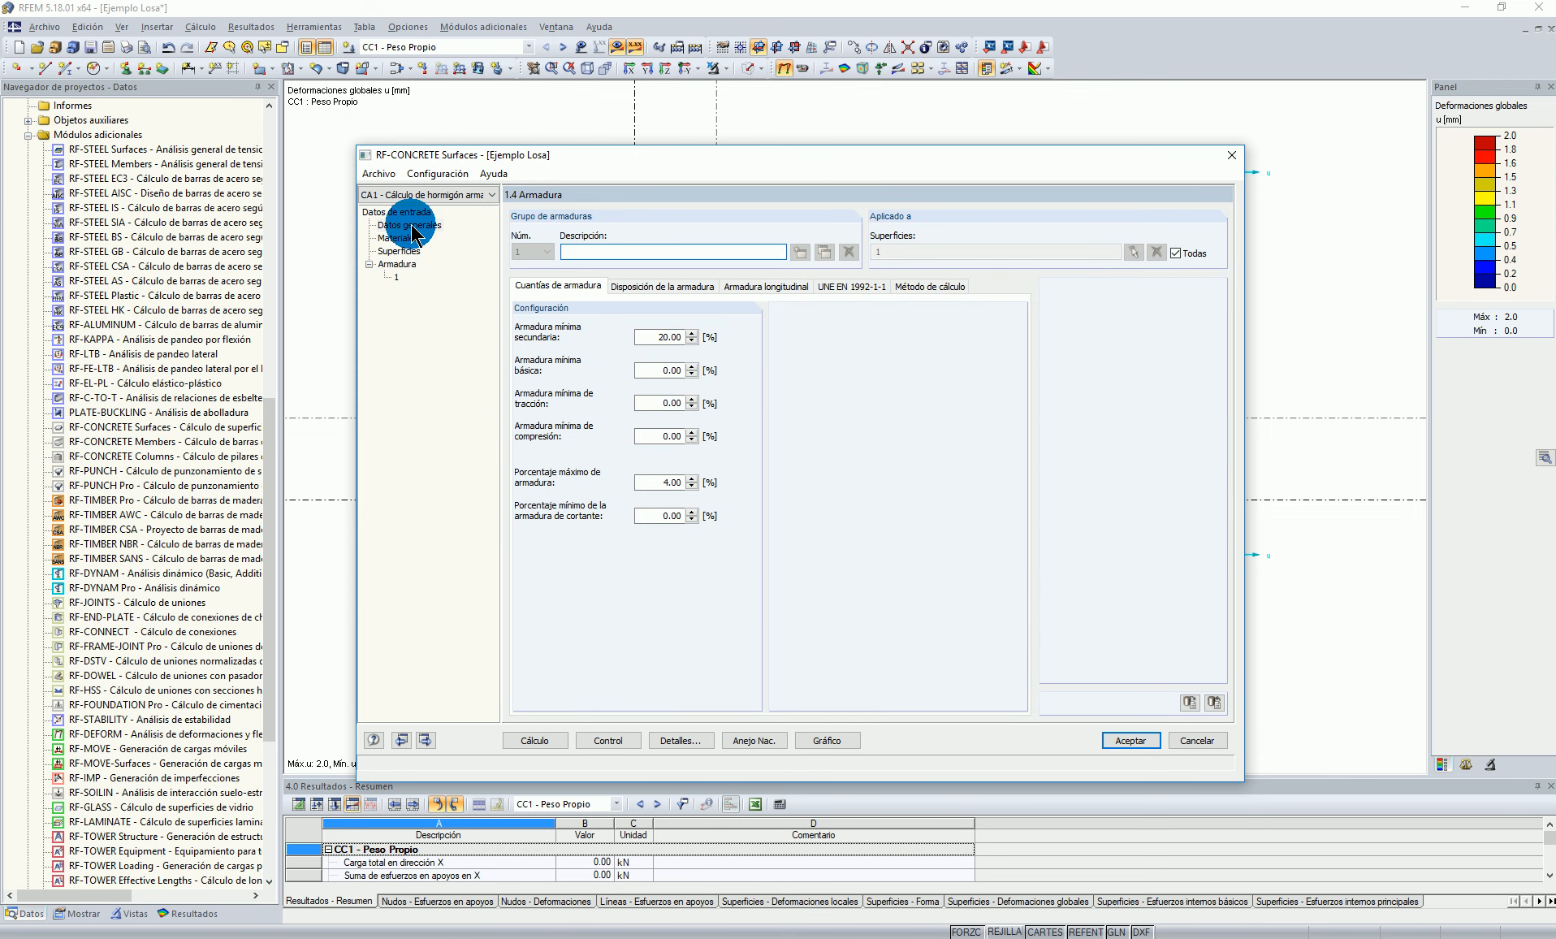
pyautogui.click(410, 226)
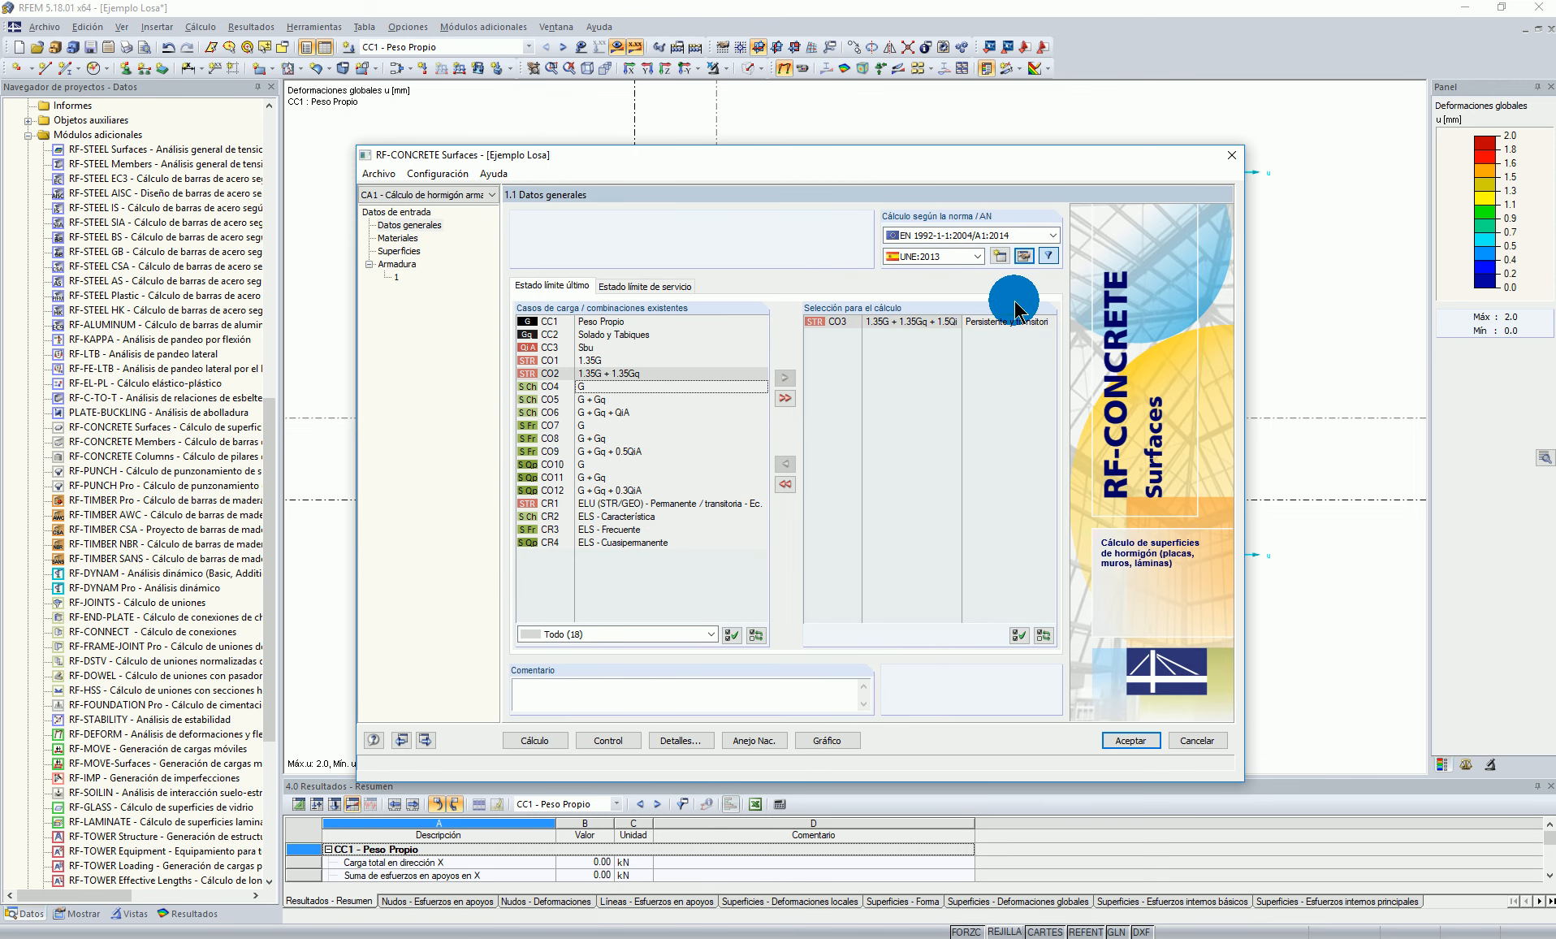
pyautogui.click(402, 266)
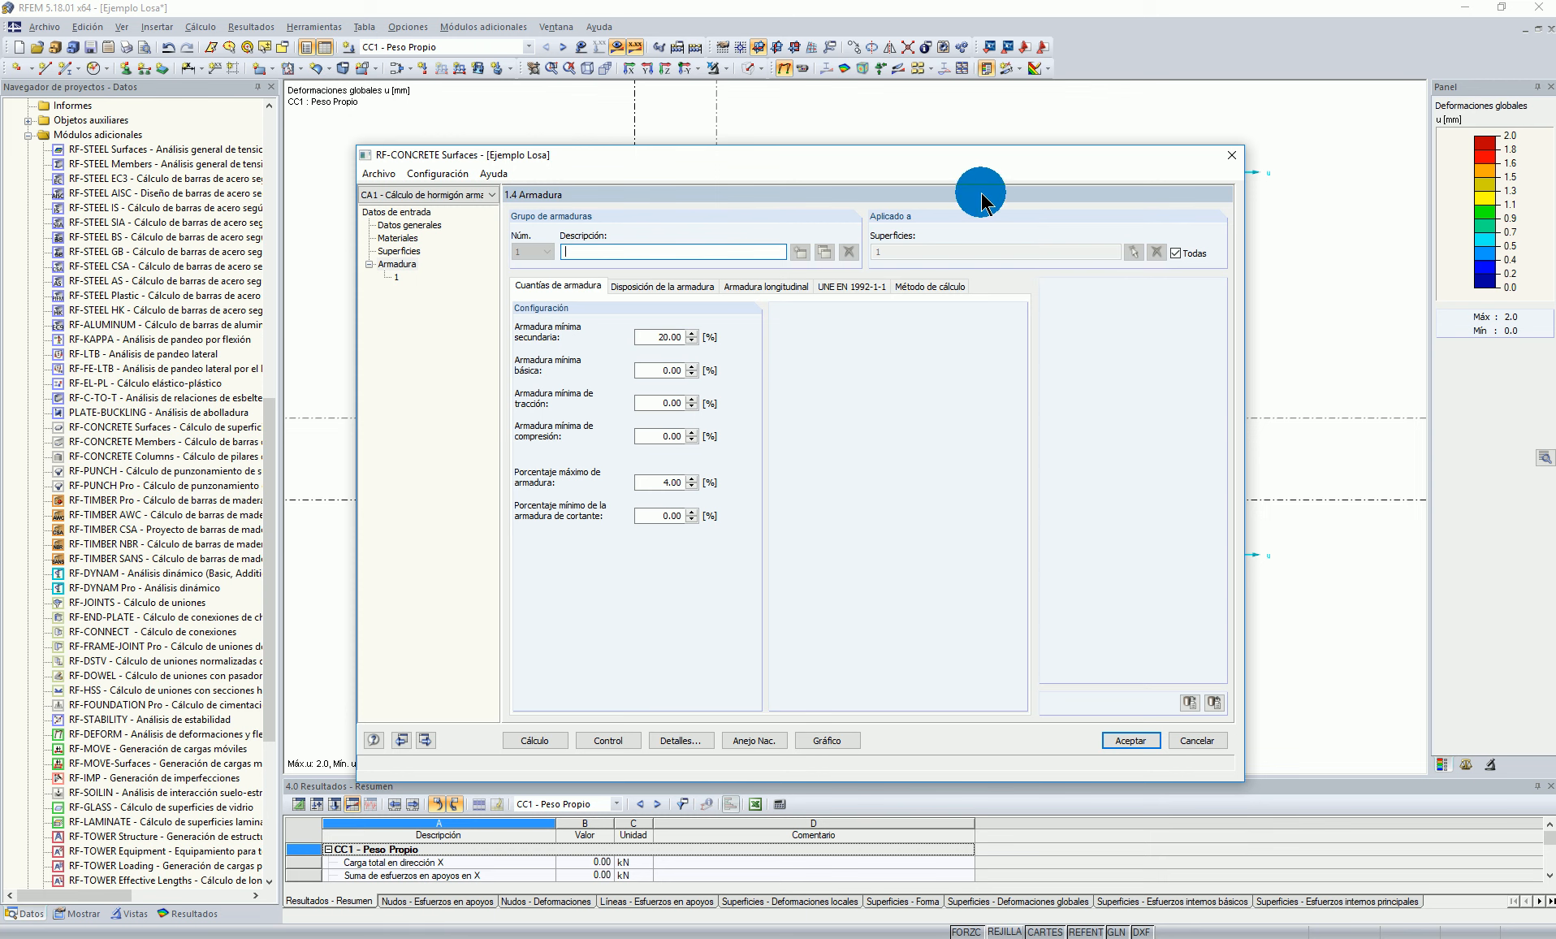
pyautogui.moveTo(911, 162); pyautogui.dragTo(574, 153)
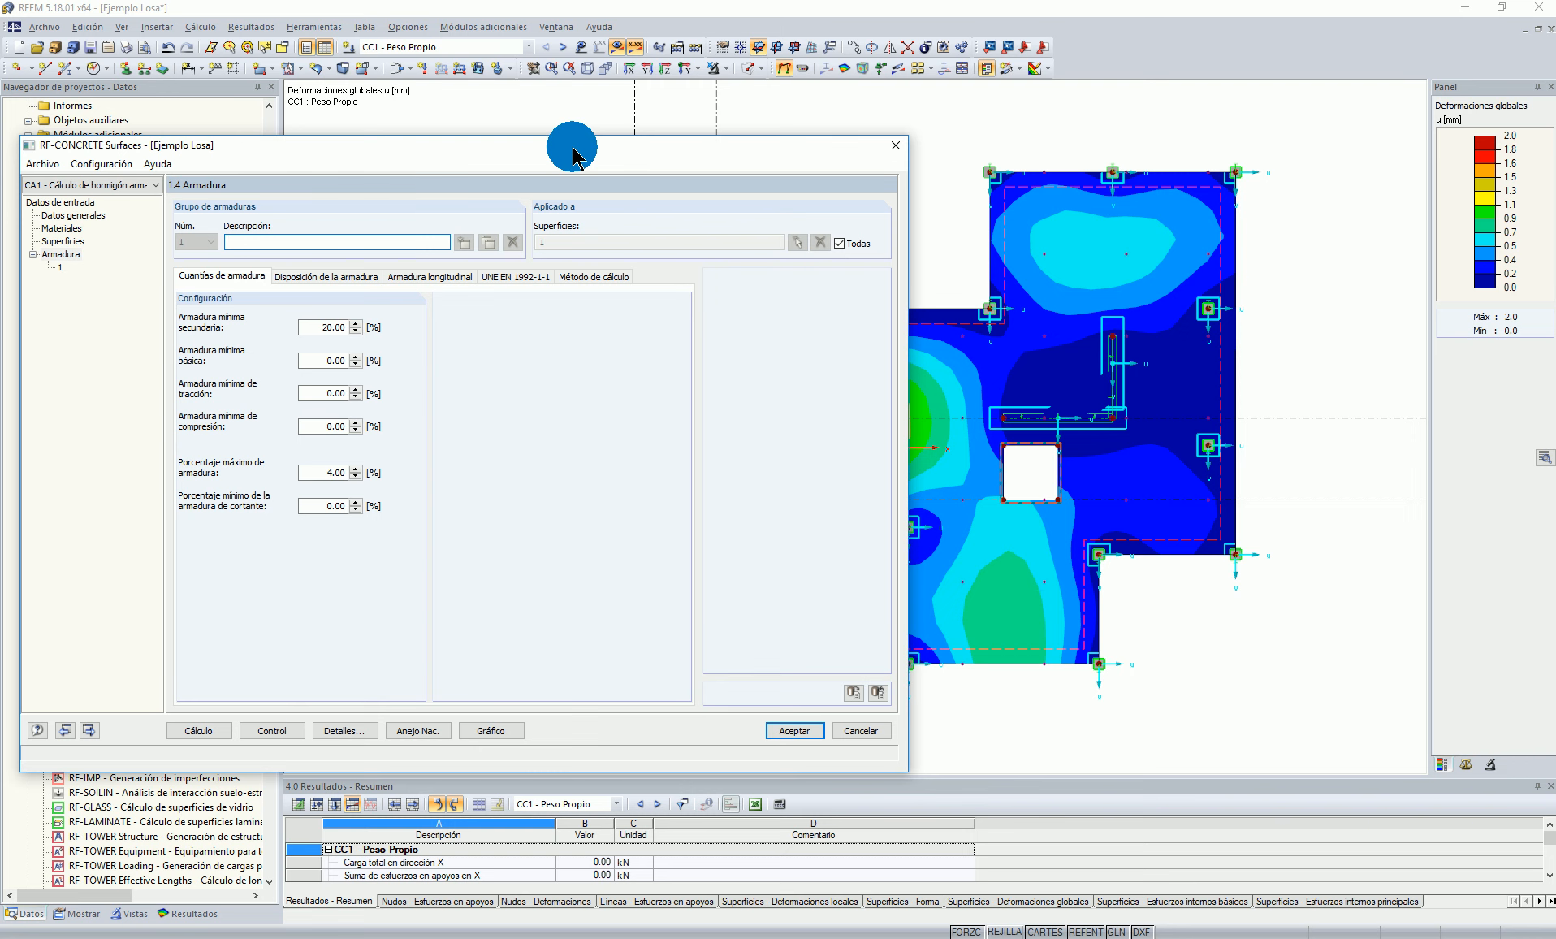
pyautogui.moveTo(538, 150); pyautogui.dragTo(837, 136)
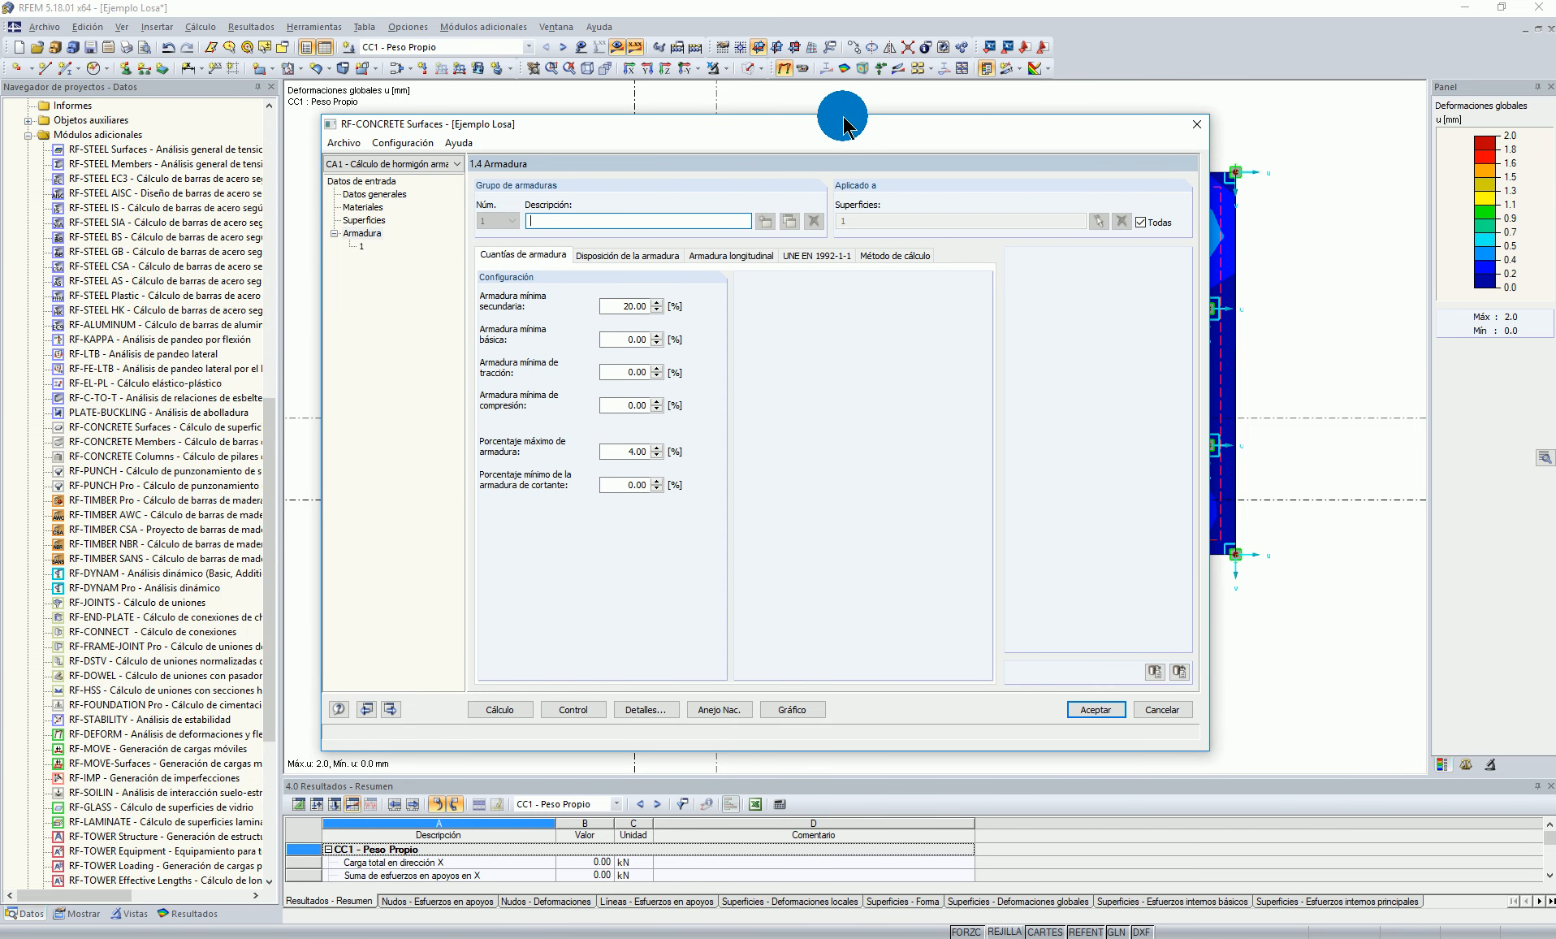
pyautogui.moveTo(846, 125); pyautogui.dragTo(906, 129)
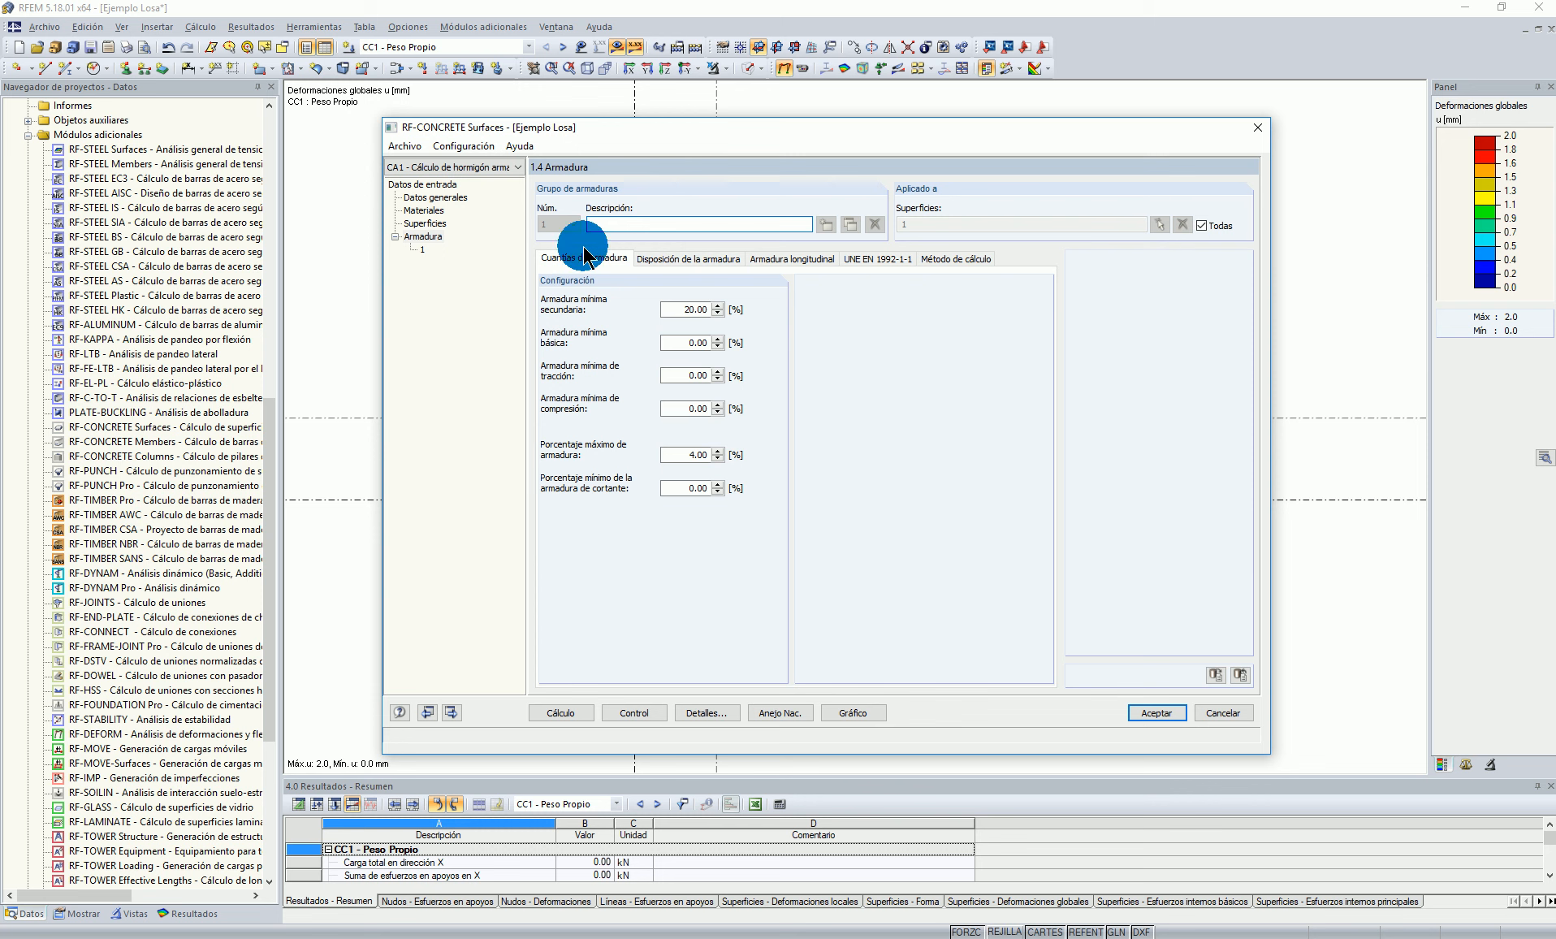
# Step: Review the design details for the result combination analysis method and the additional reinforcement definition, and close them without changes
pyautogui.click(703, 712)
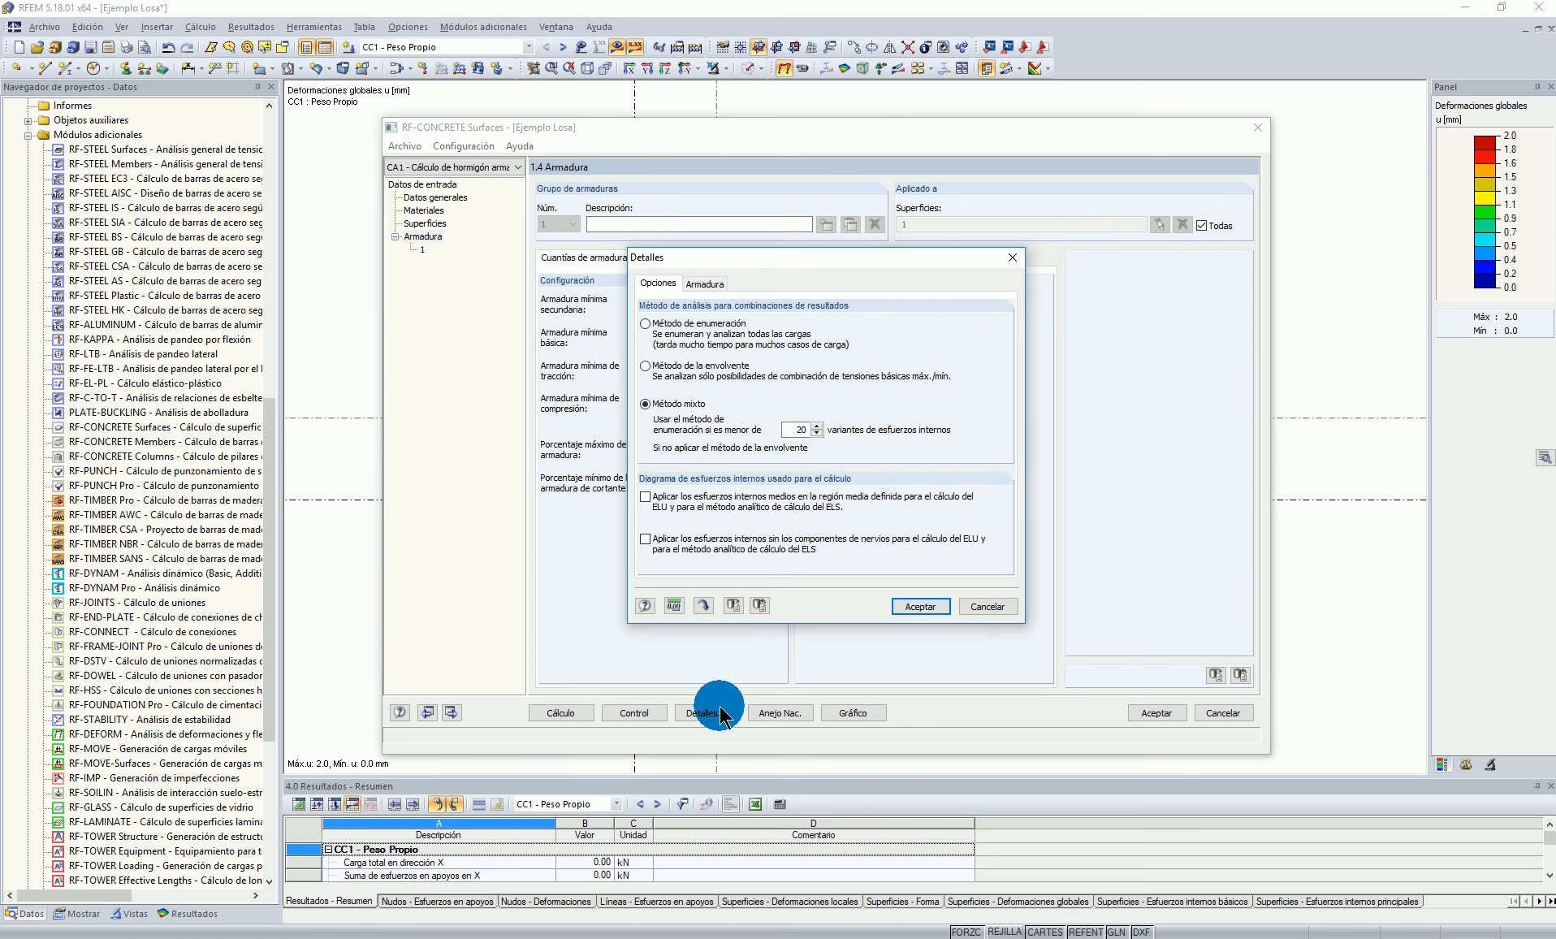
pyautogui.click(702, 282)
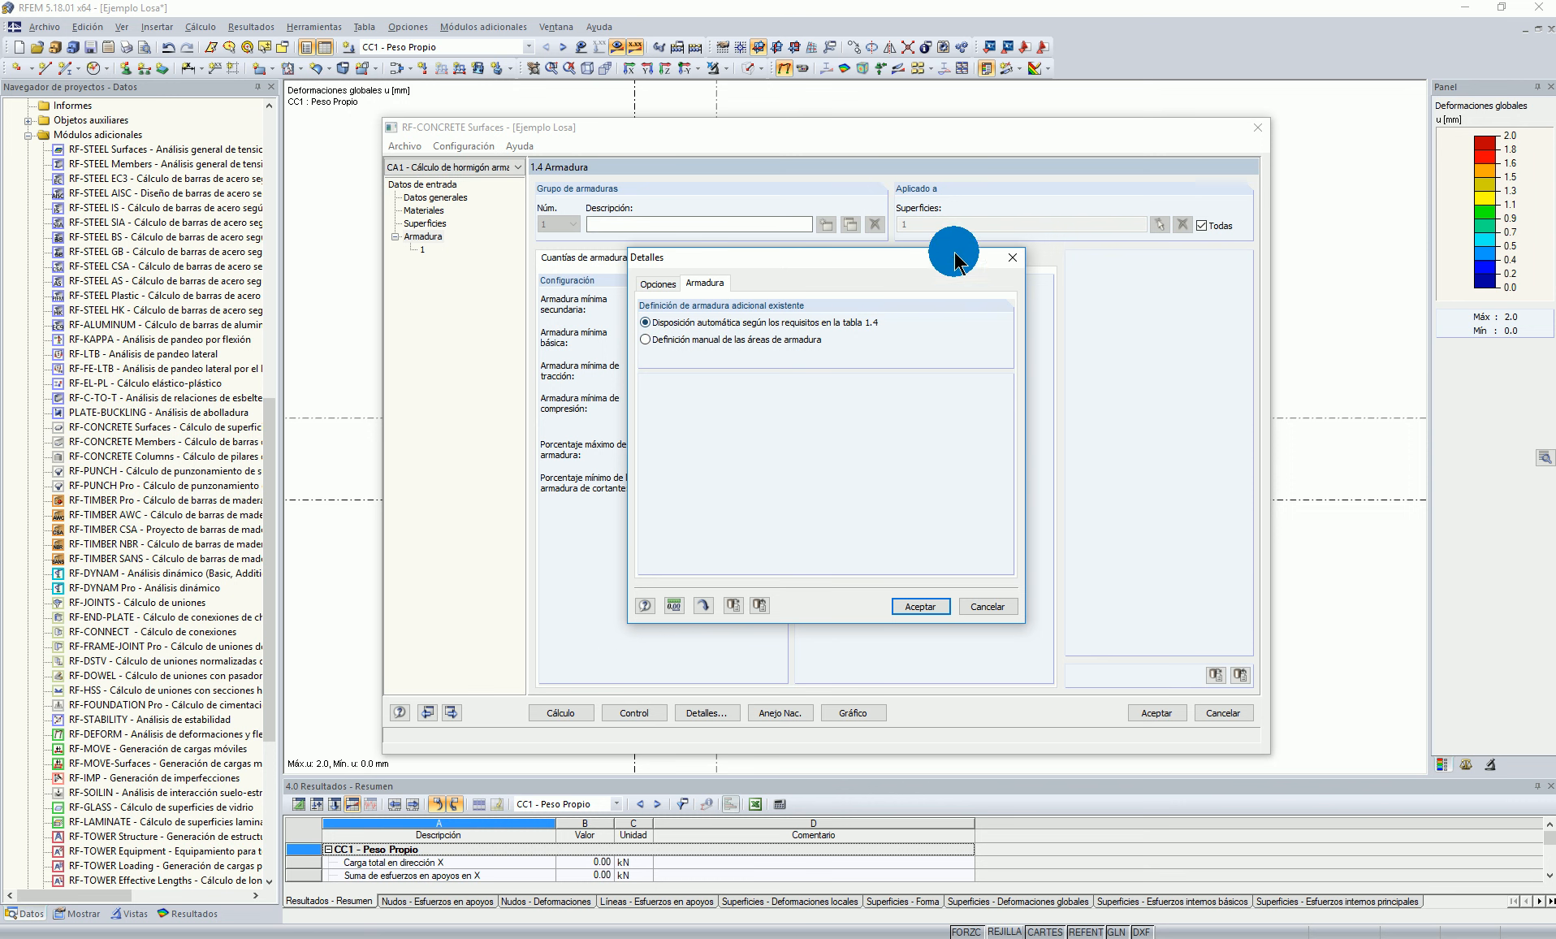
pyautogui.click(1010, 259)
# Step: Set the minimum basic reinforcement ratio to 1 %
pyautogui.moveTo(687, 124); pyautogui.dragTo(727, 95)
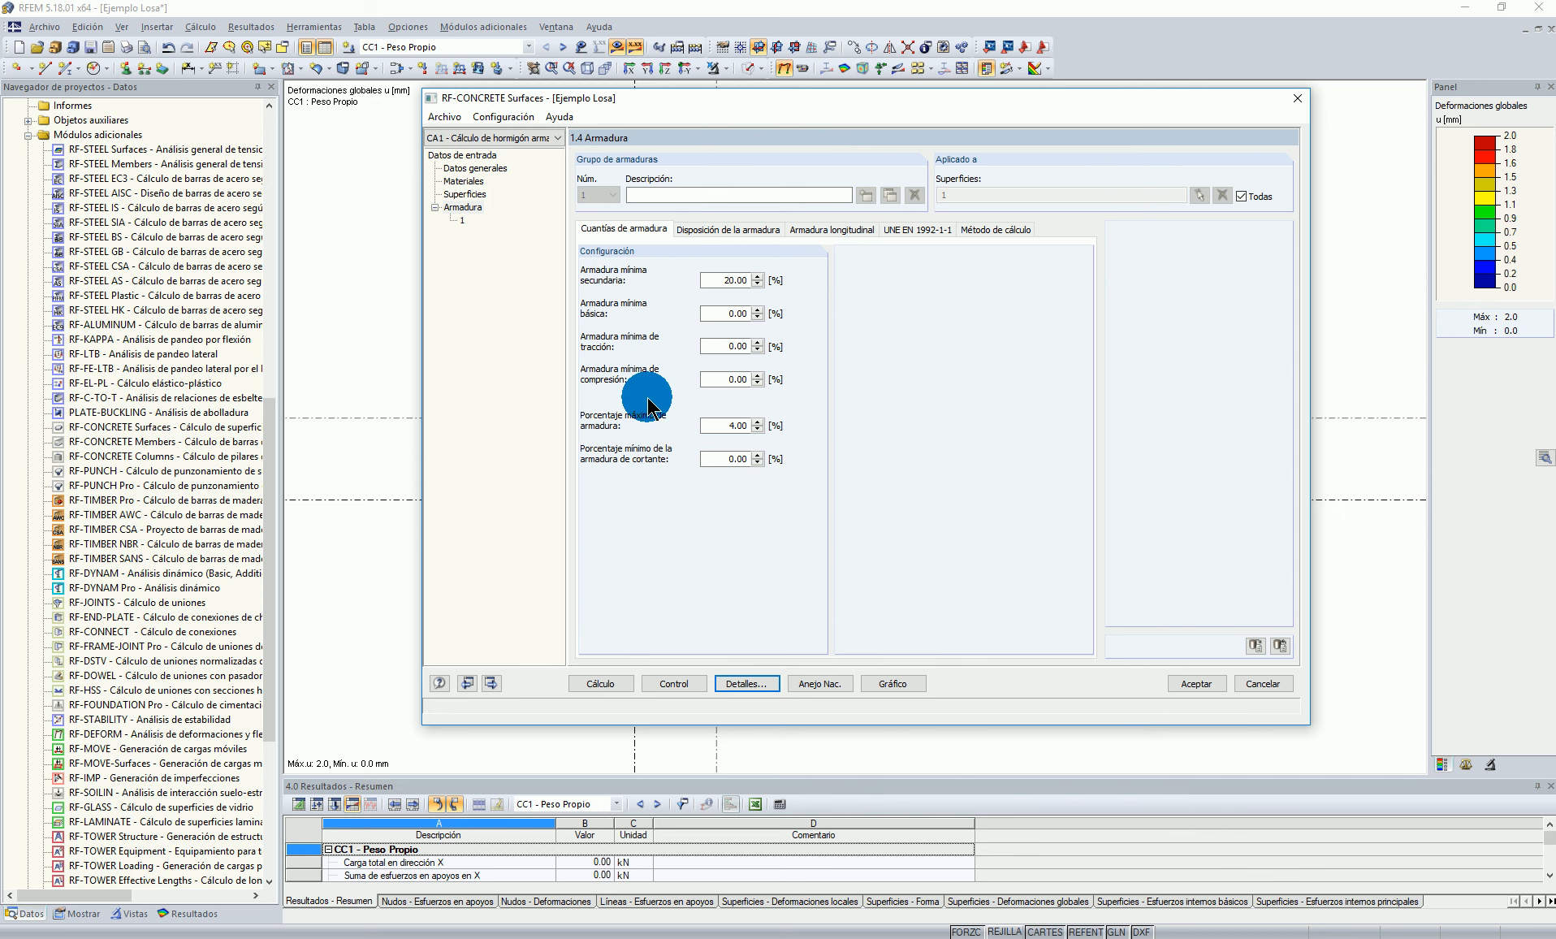
pyautogui.click(713, 316)
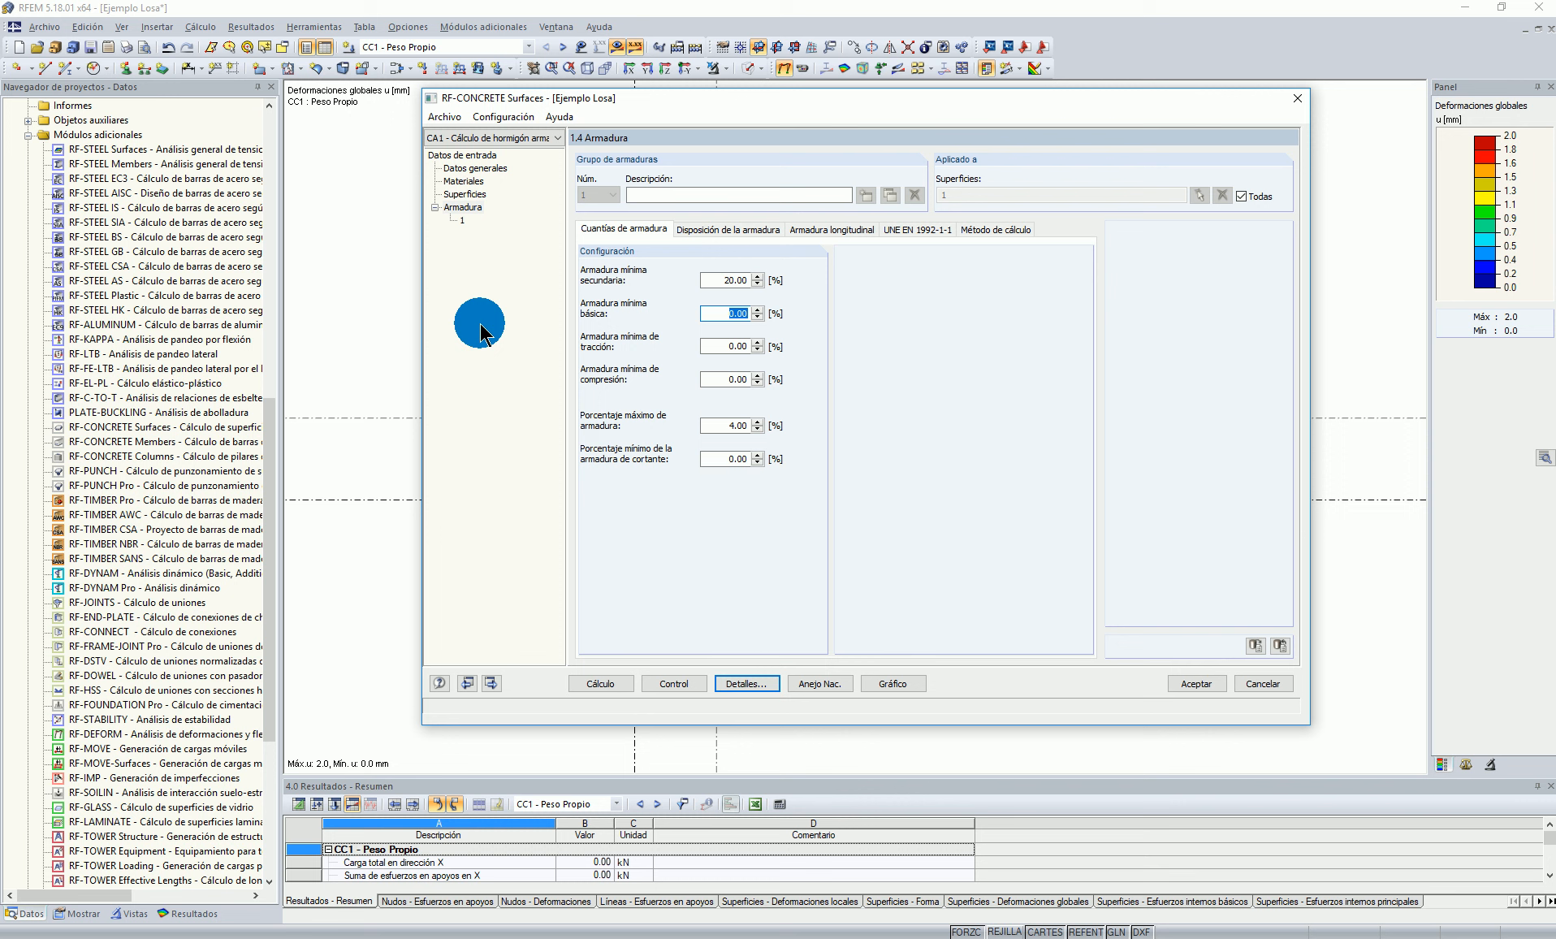
pyautogui.click(708, 312)
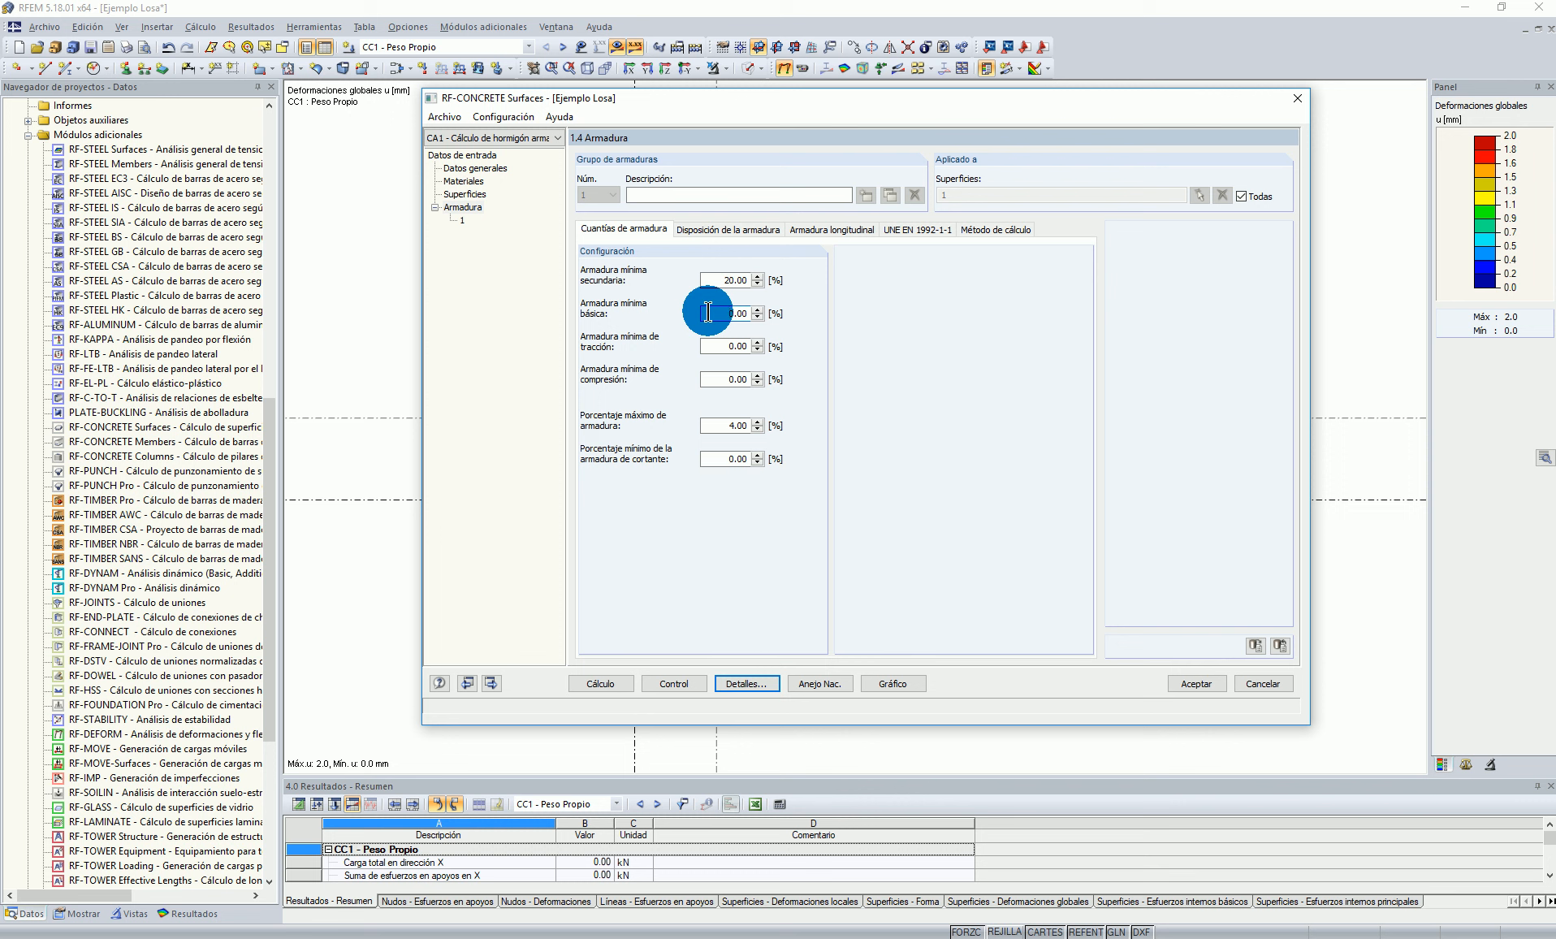
pyautogui.doubleClick(708, 312)
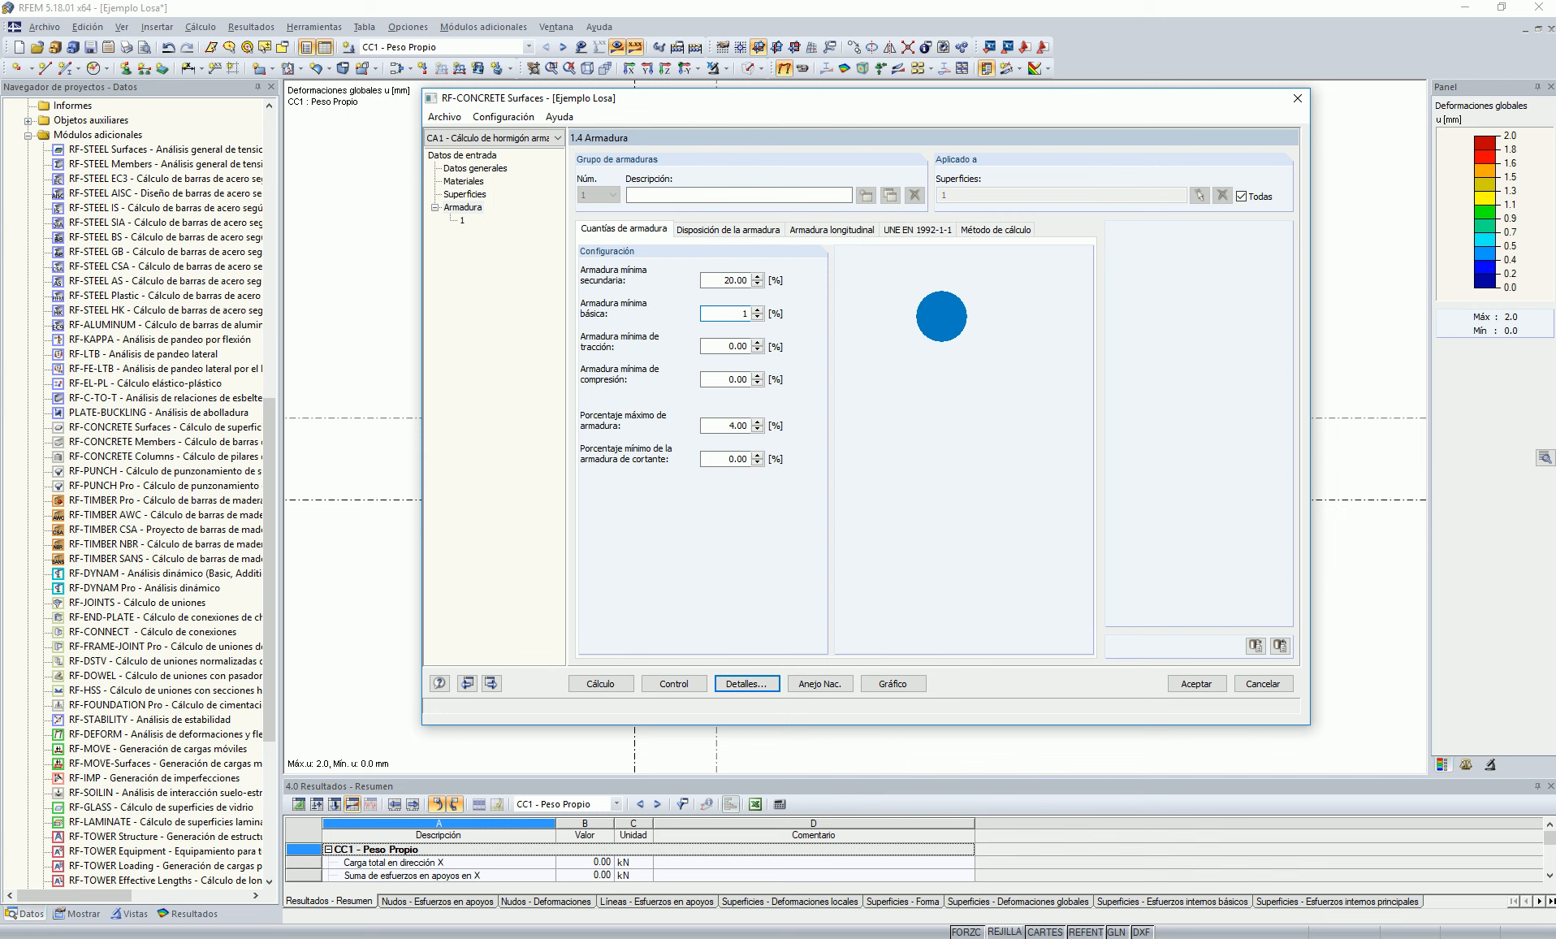
pyautogui.write('1')
pyautogui.click(725, 346)
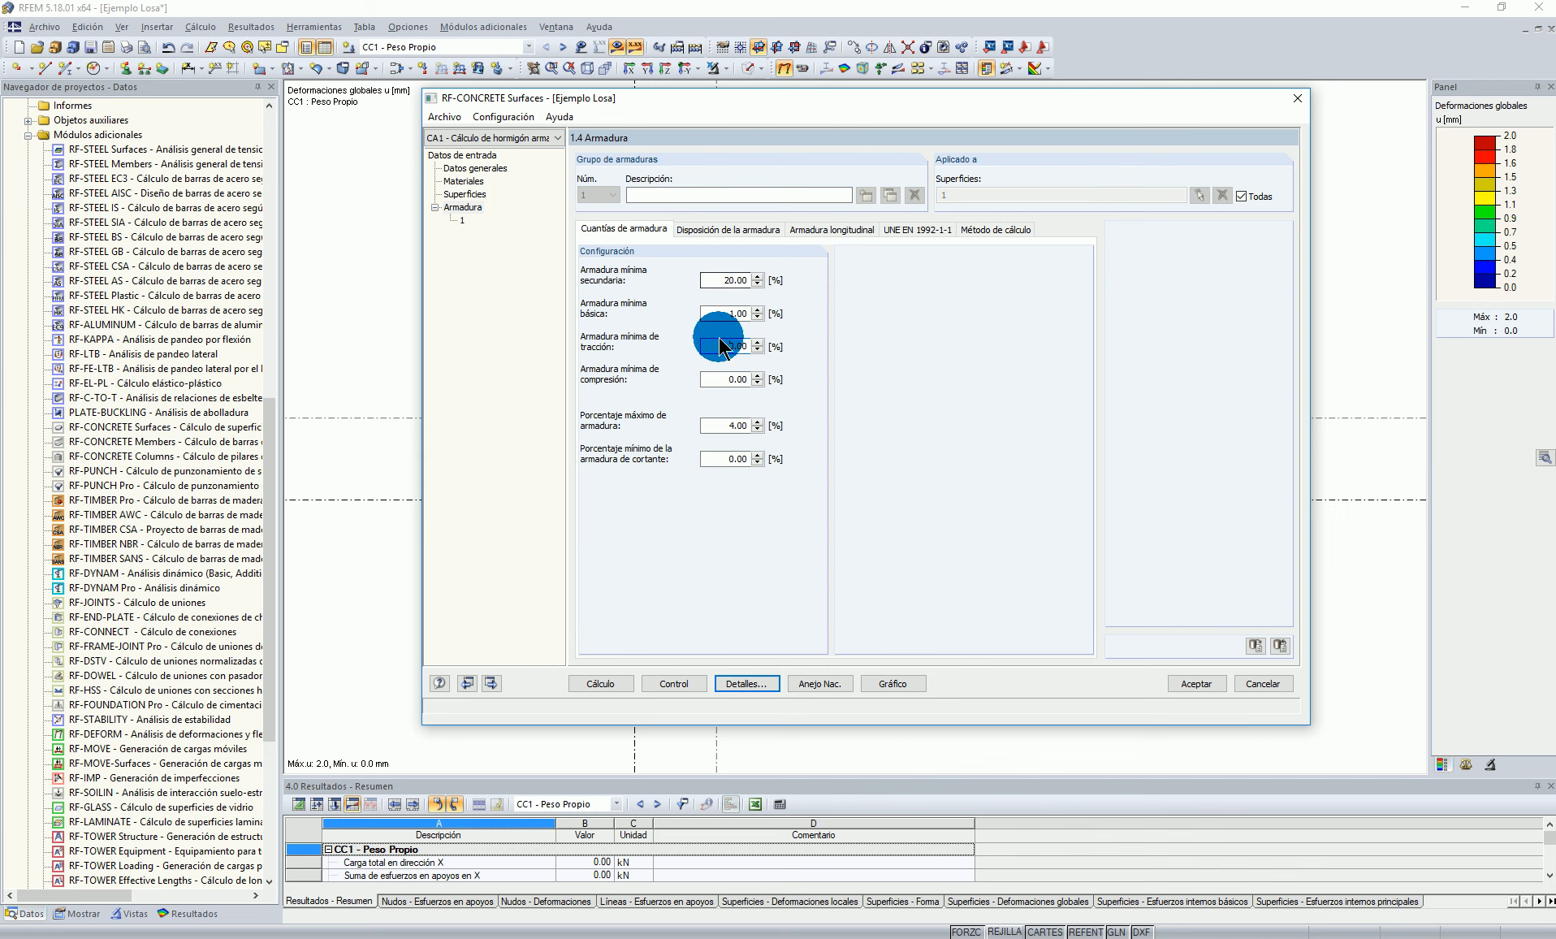
# Step: Return the minimum basic reinforcement ratio to 0 %
pyautogui.doubleClick(735, 313)
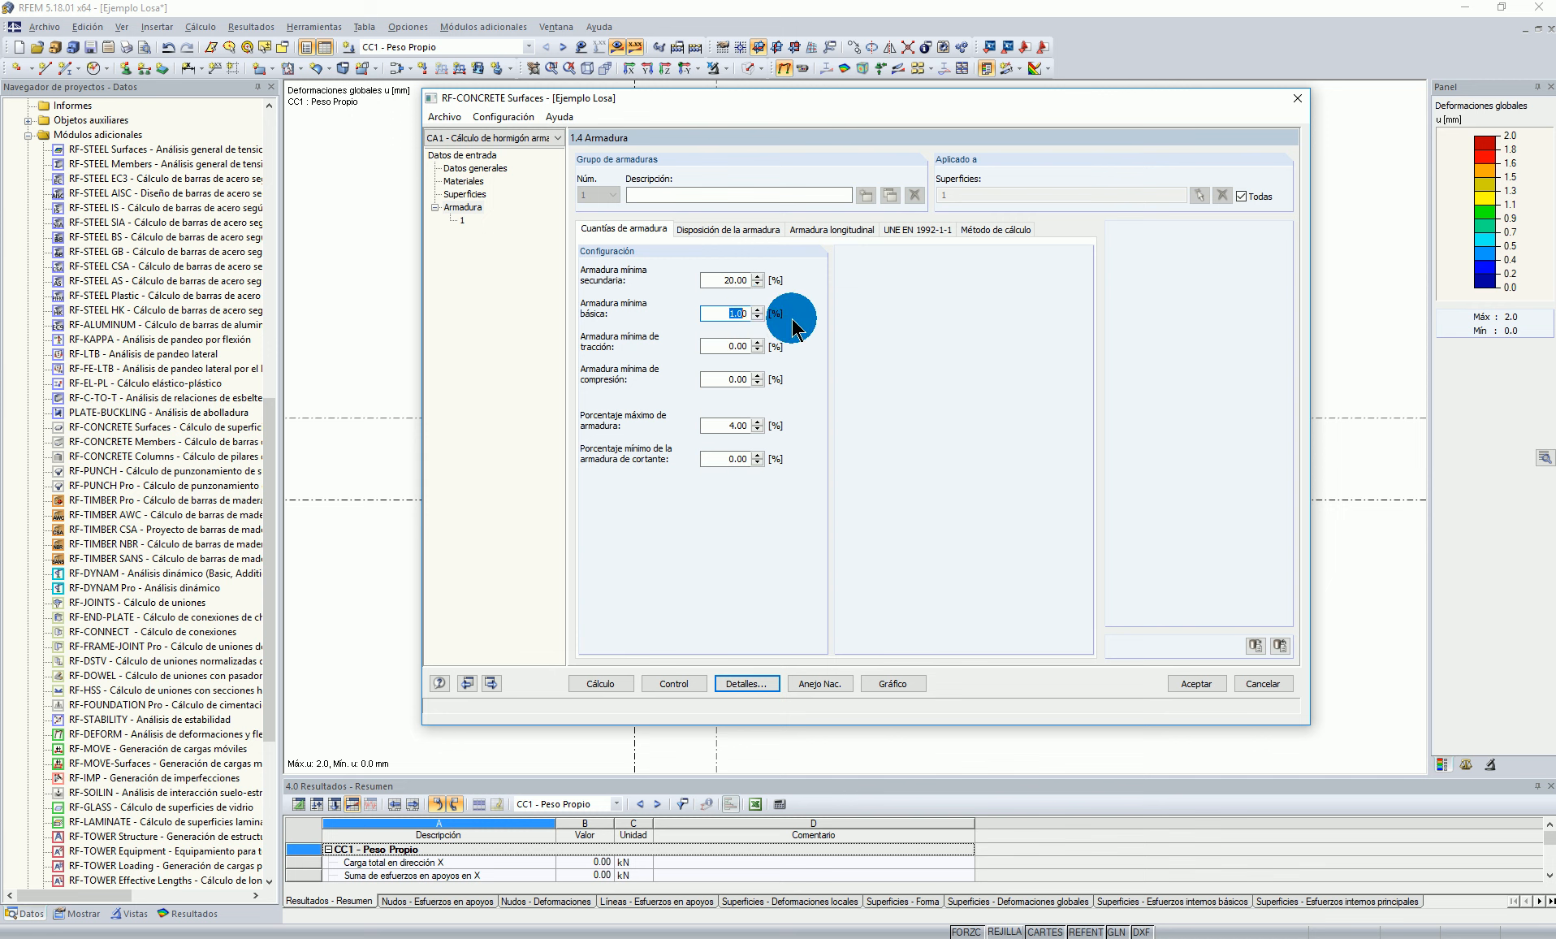
pyautogui.click(721, 312)
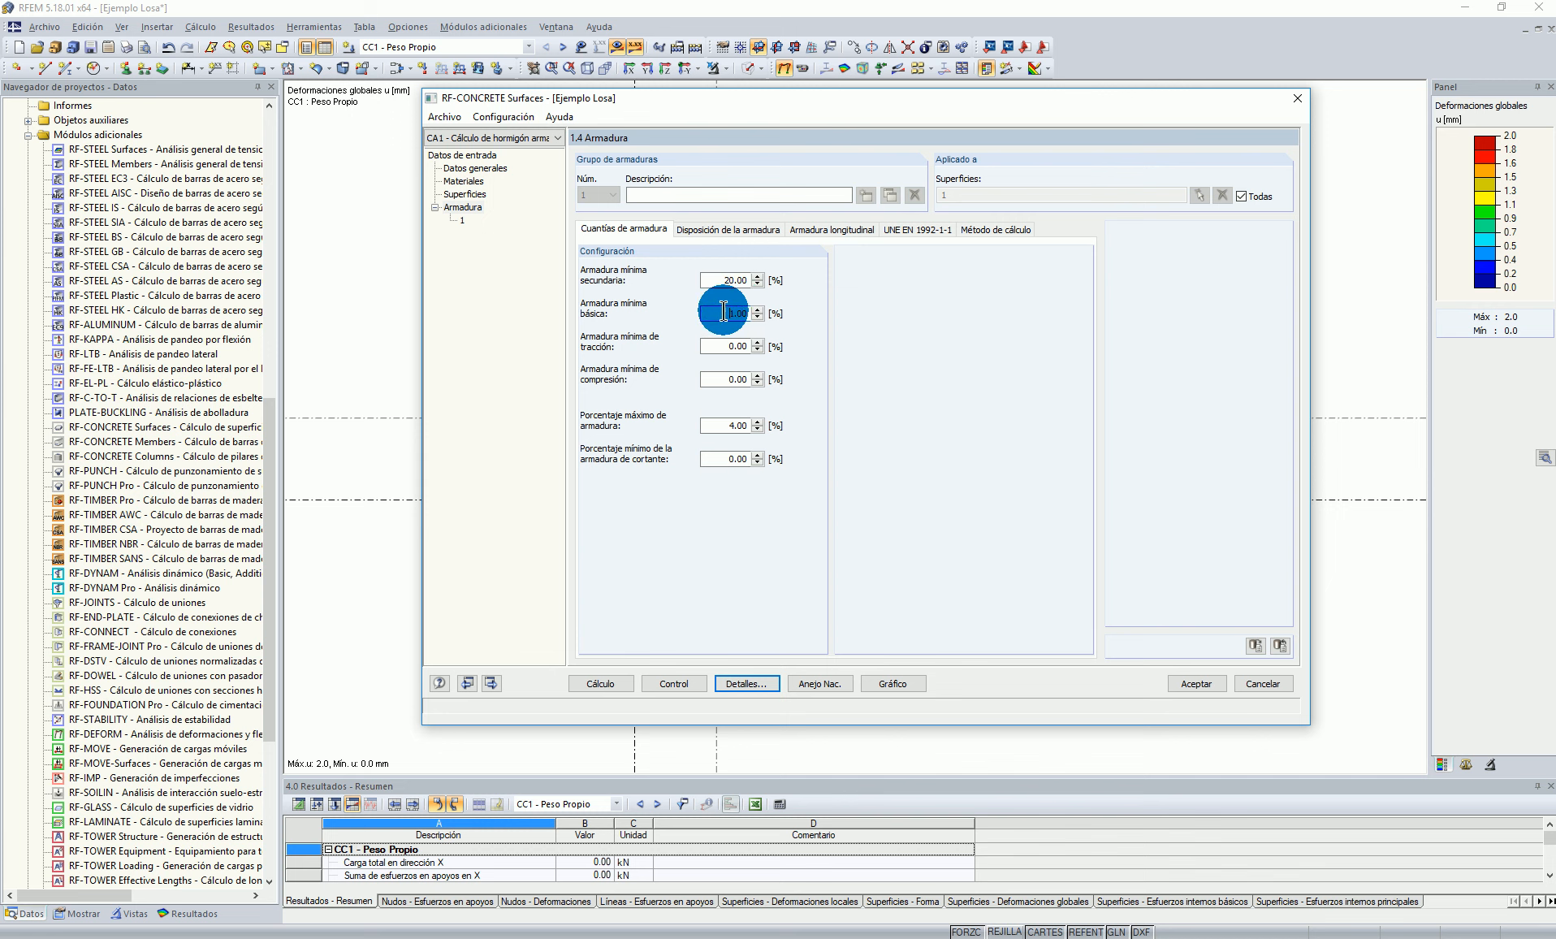
pyautogui.doubleClick(722, 312)
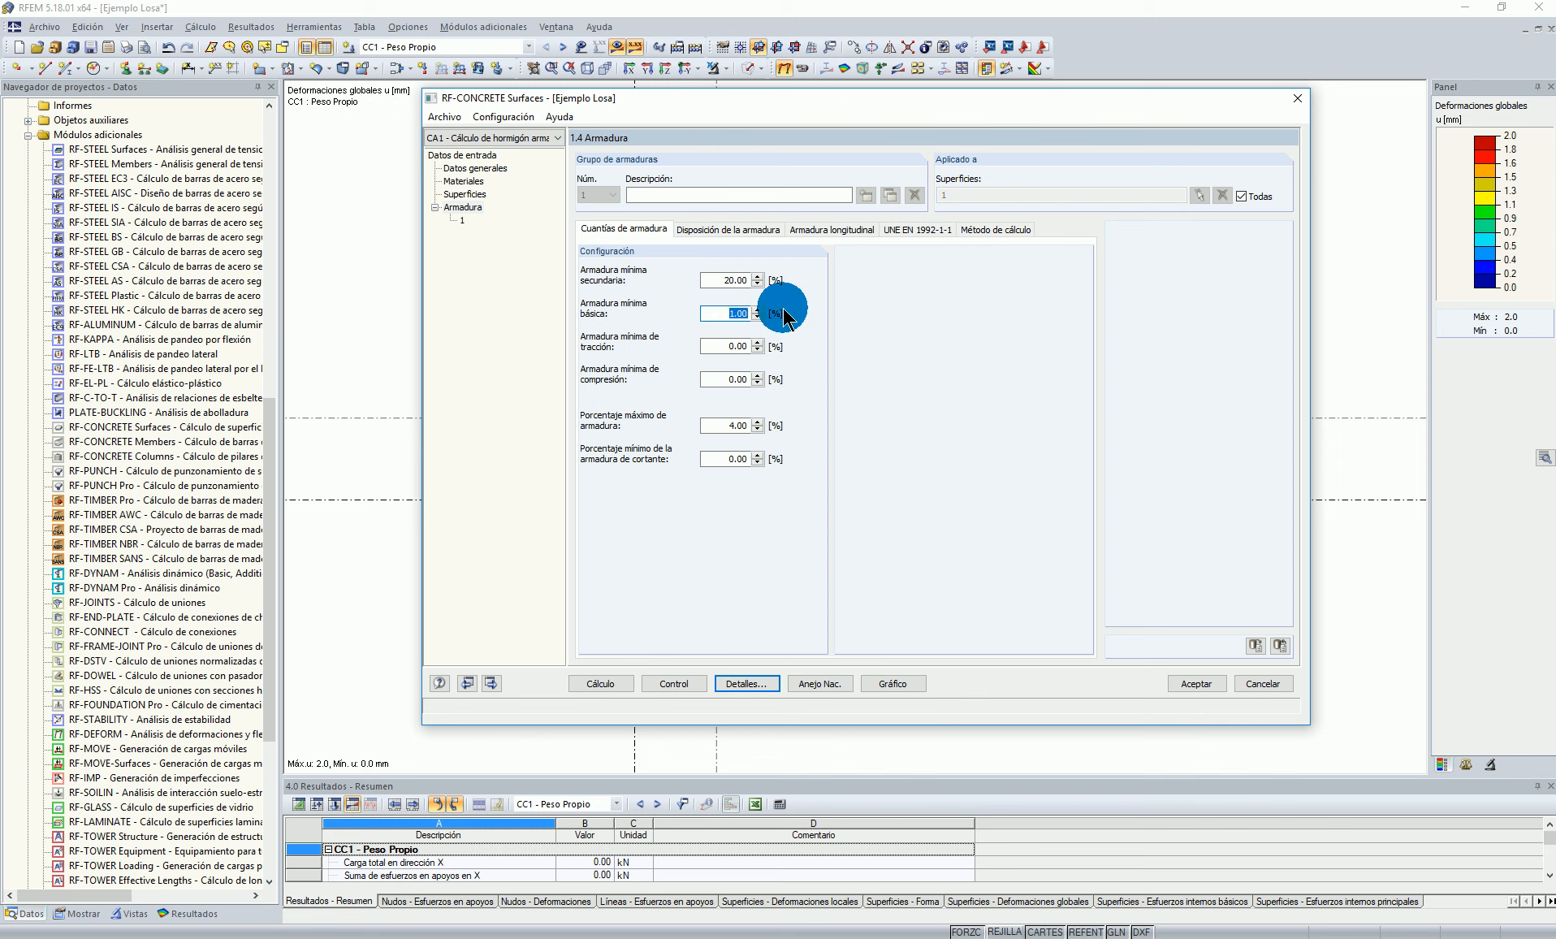
pyautogui.click(740, 312)
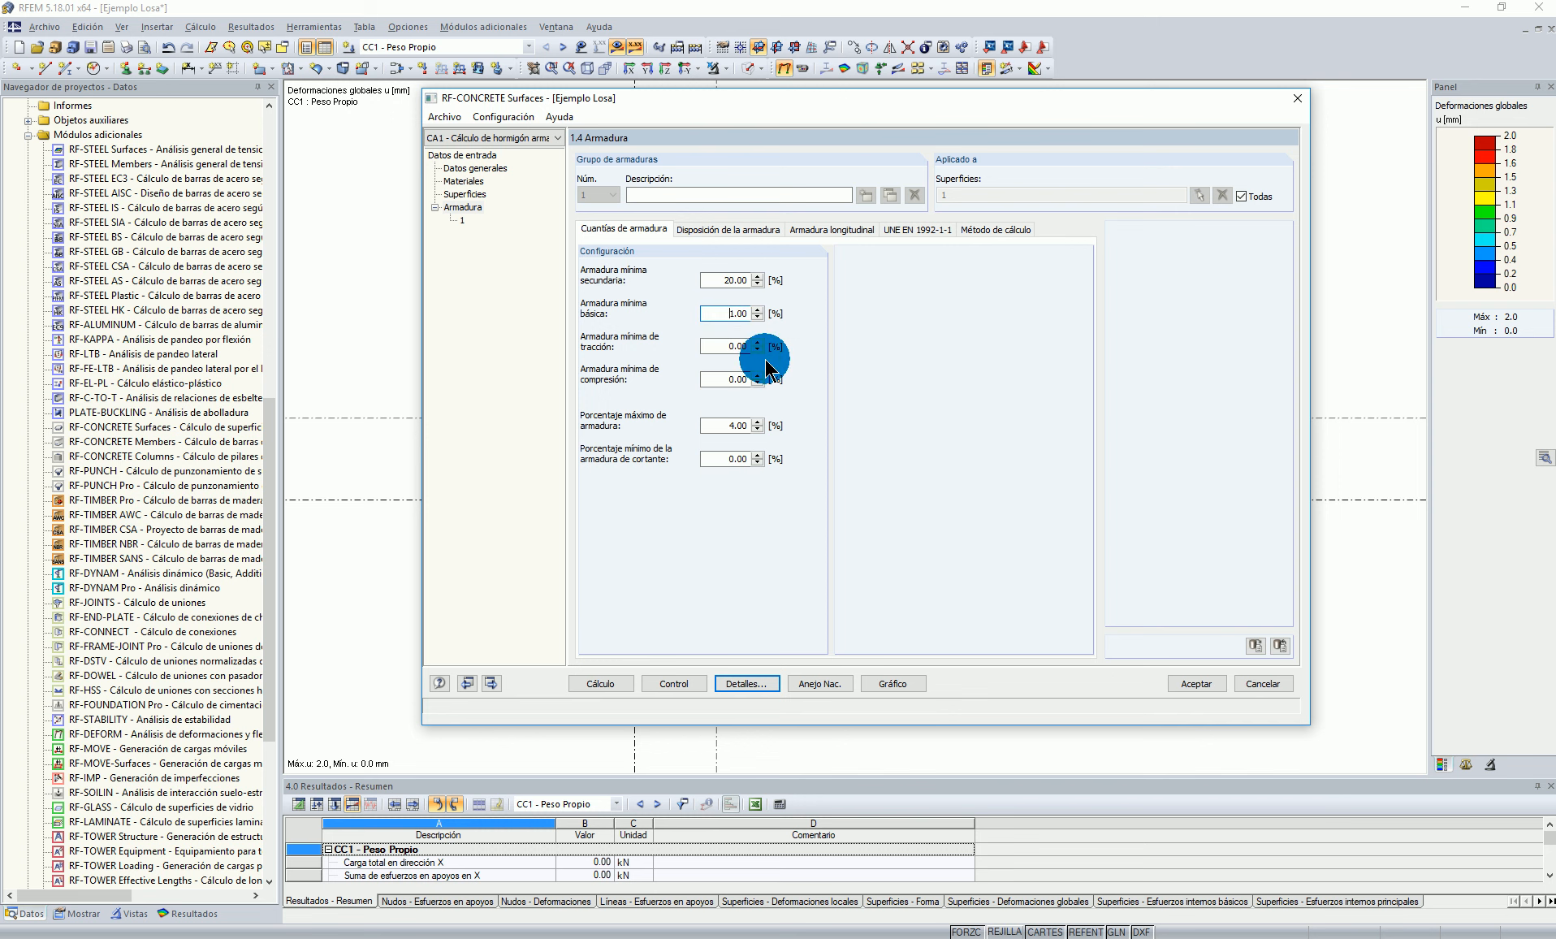
pyautogui.doubleClick(722, 312)
pyautogui.write('0')
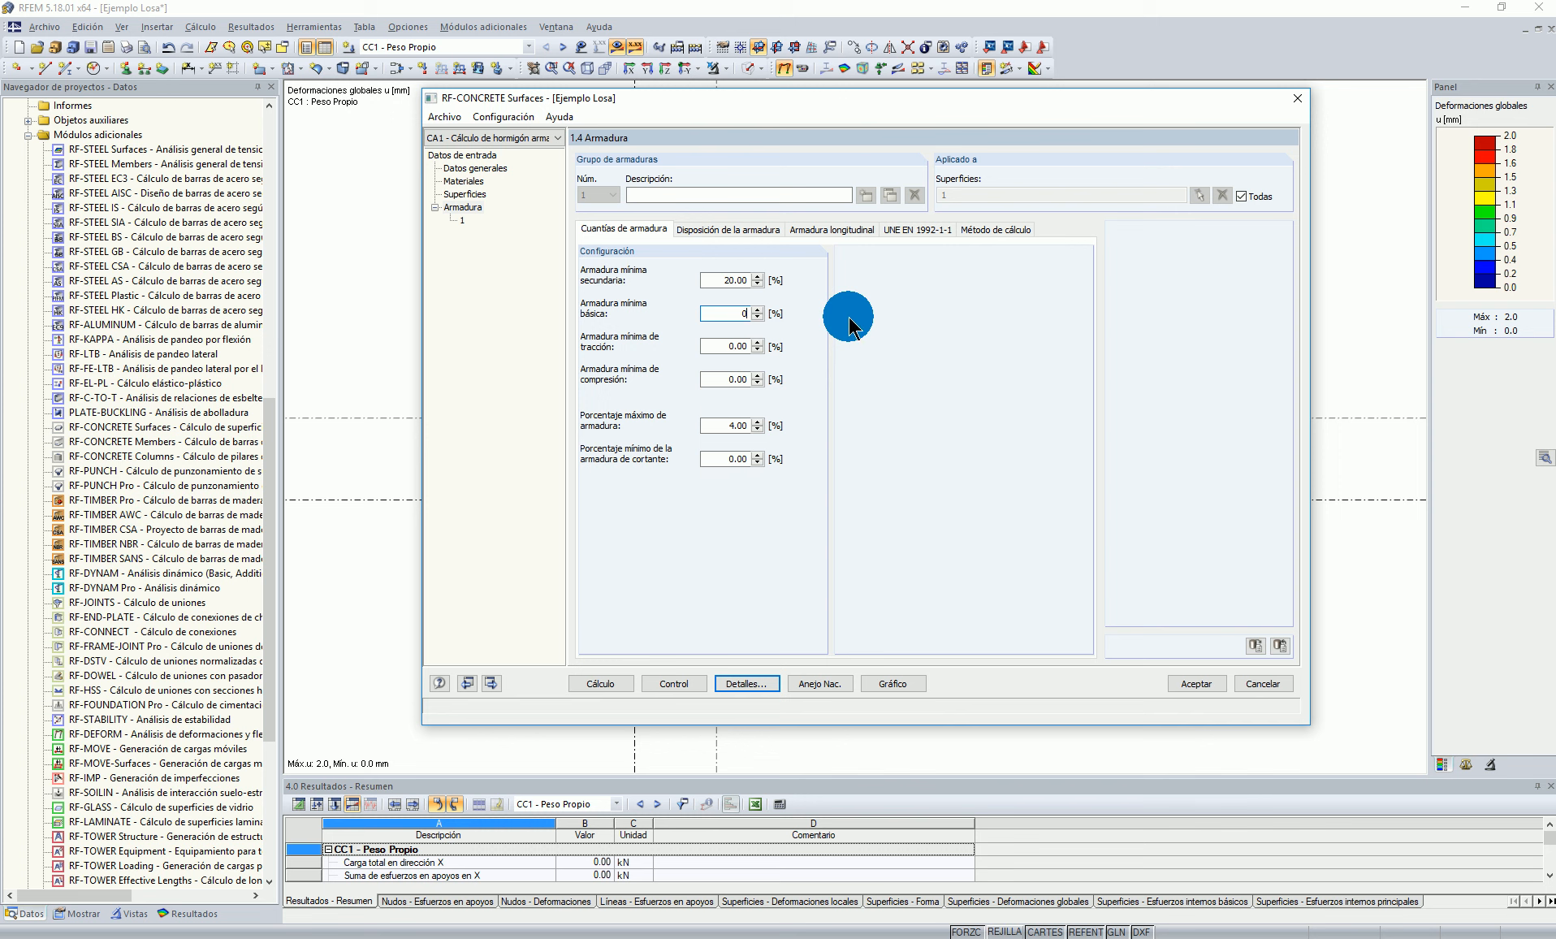
# Step: Set the minimum tension reinforcement ratio to 1 %
pyautogui.doubleClick(728, 347)
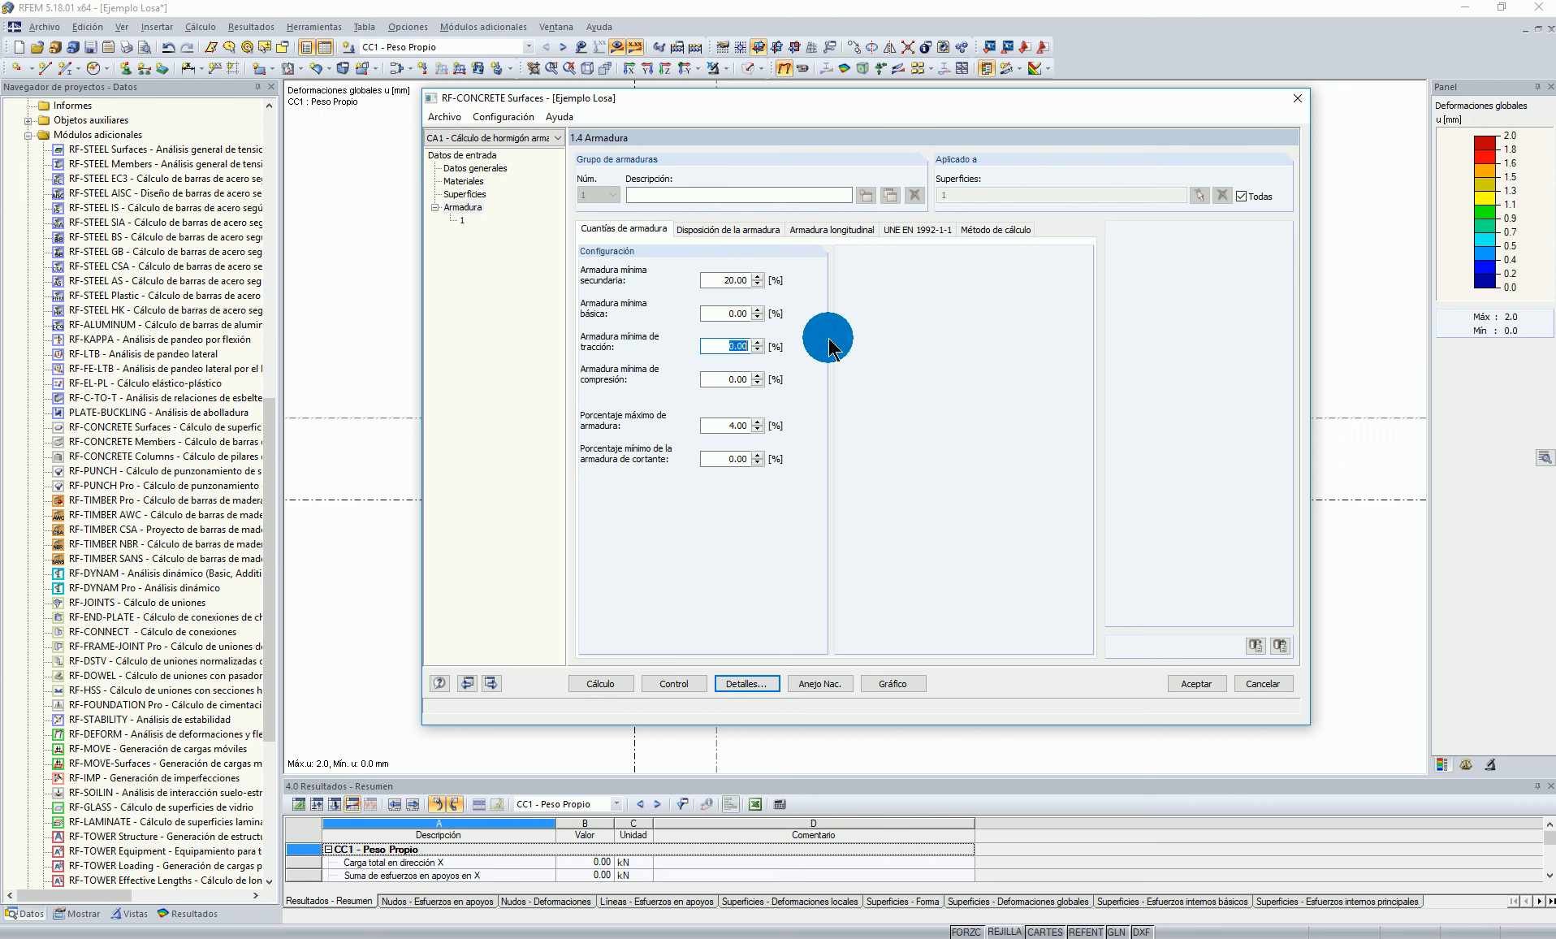
pyautogui.write('0')
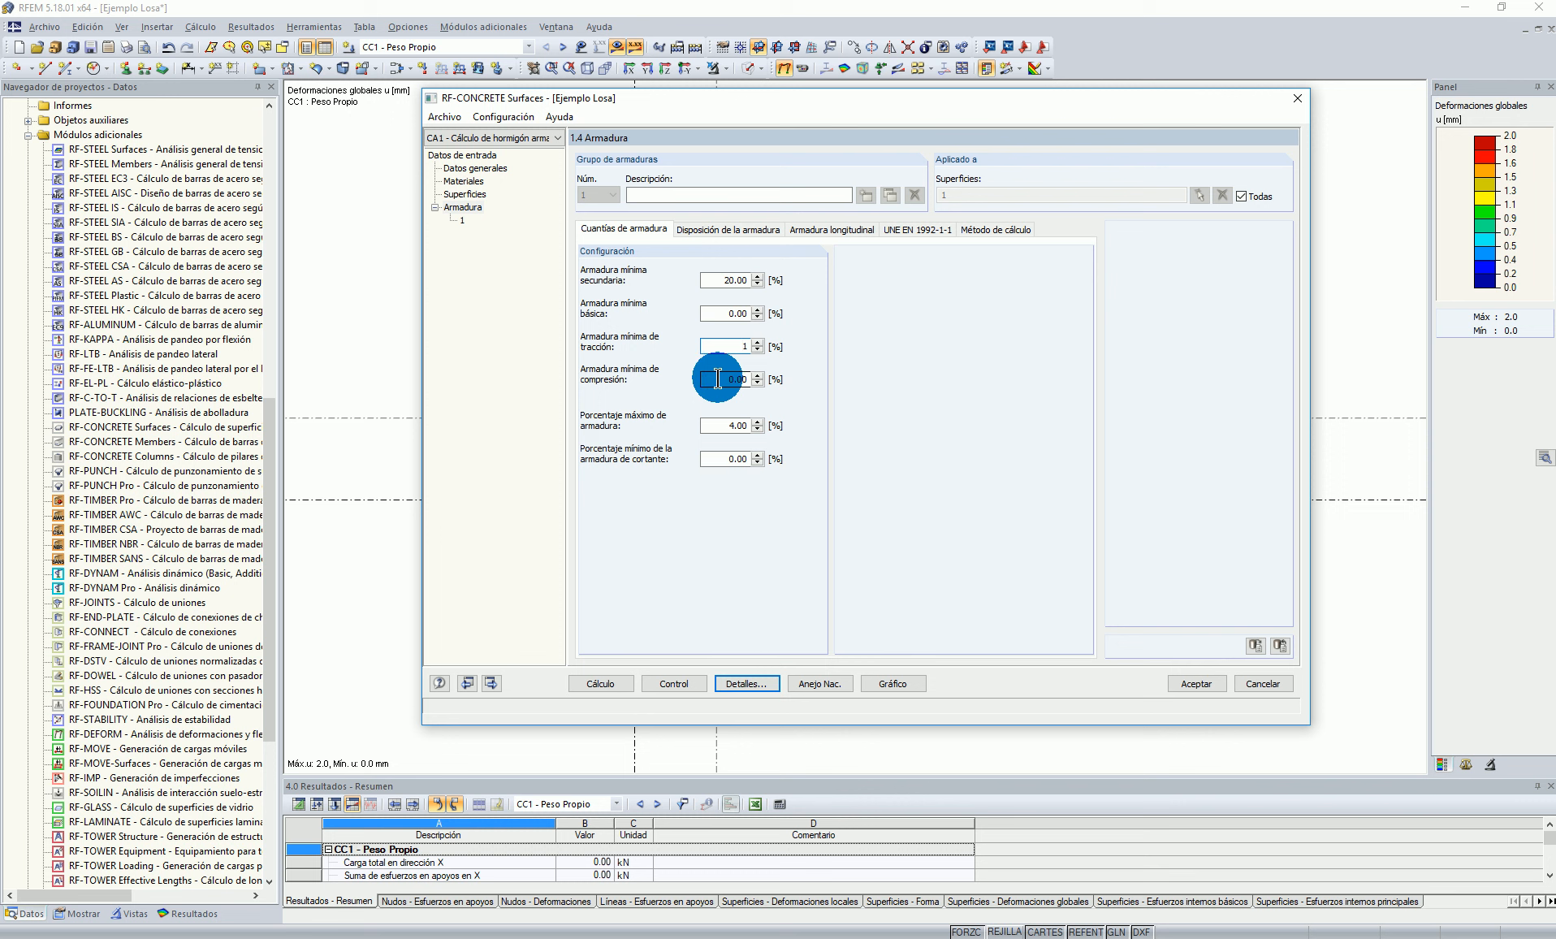
pyautogui.press('Tab')
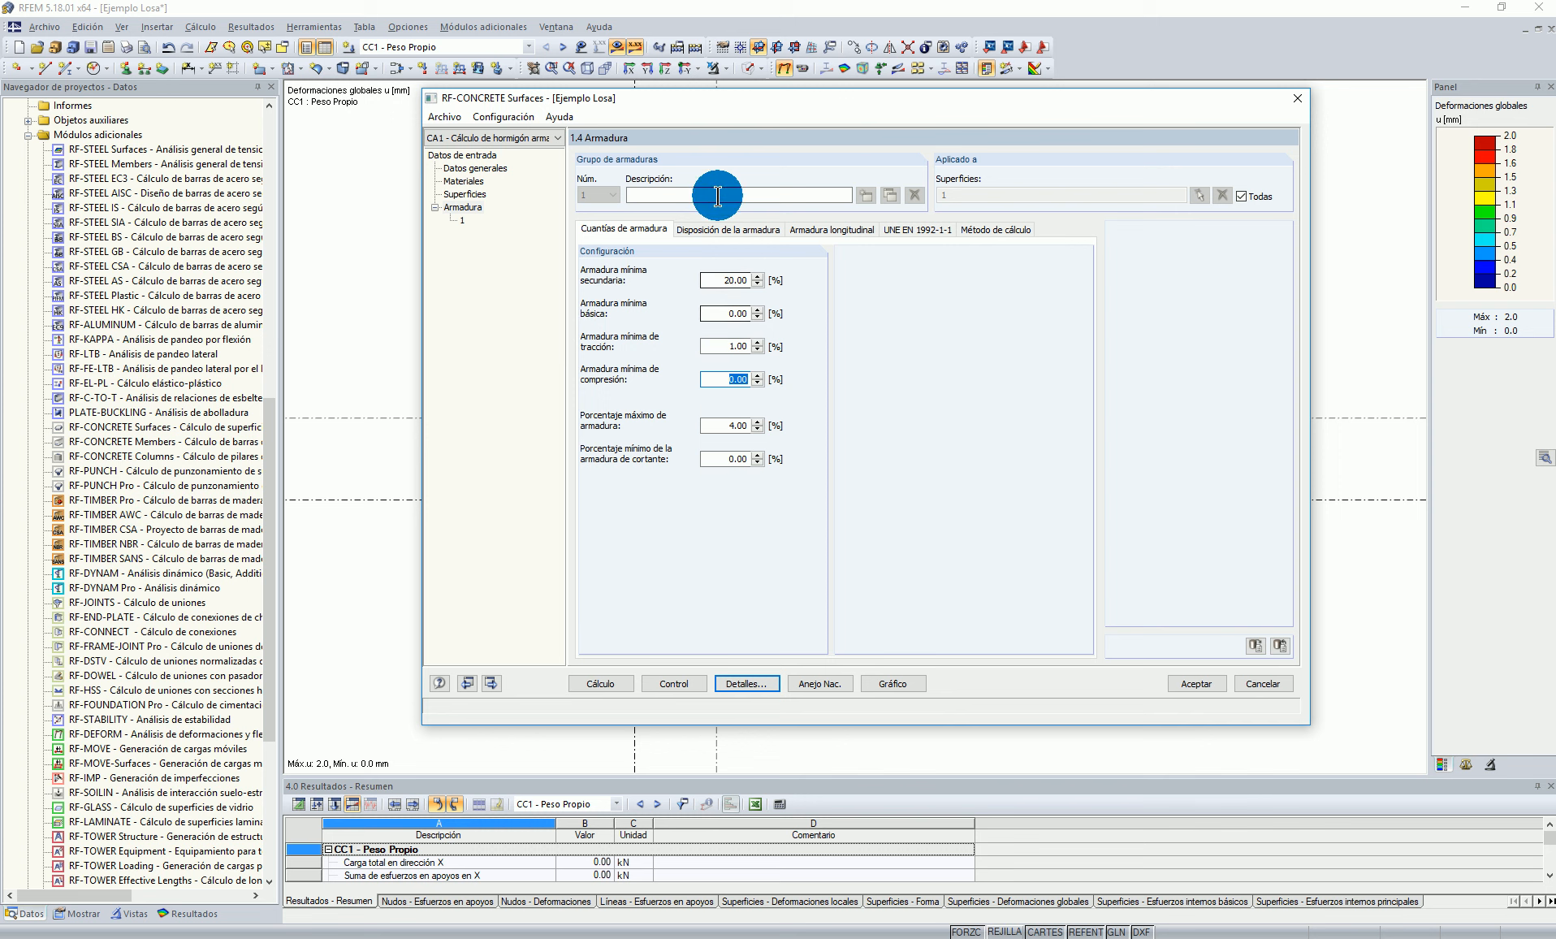
# Step: Return the minimum tension reinforcement ratio to 0 %
pyautogui.doubleClick(731, 346)
pyautogui.write('0')
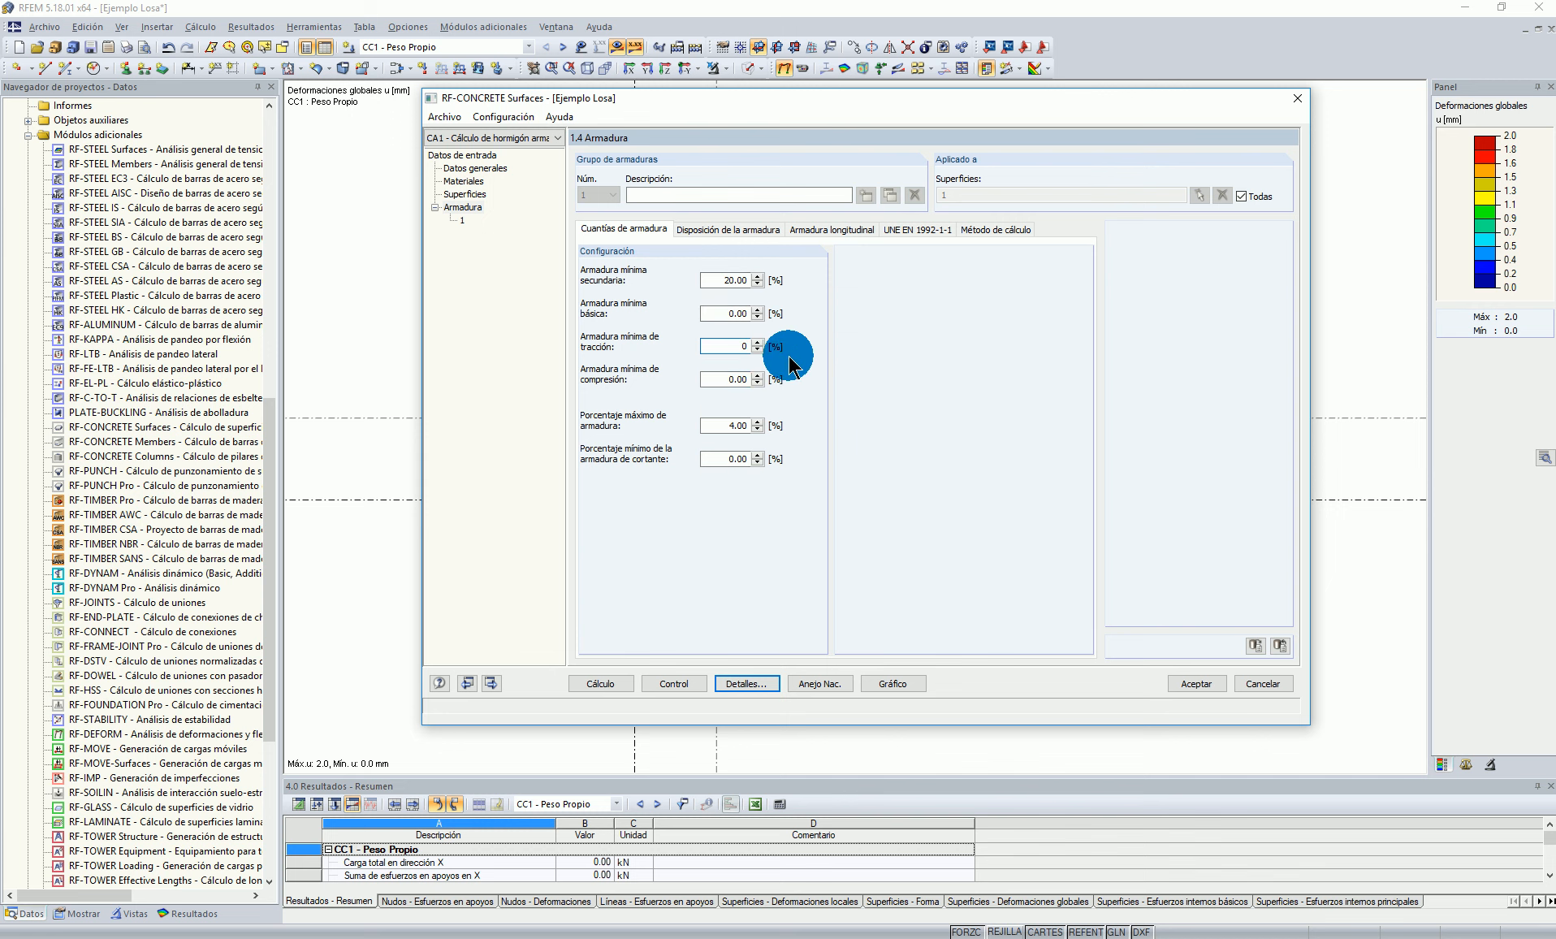
pyautogui.click(723, 376)
pyautogui.click(729, 347)
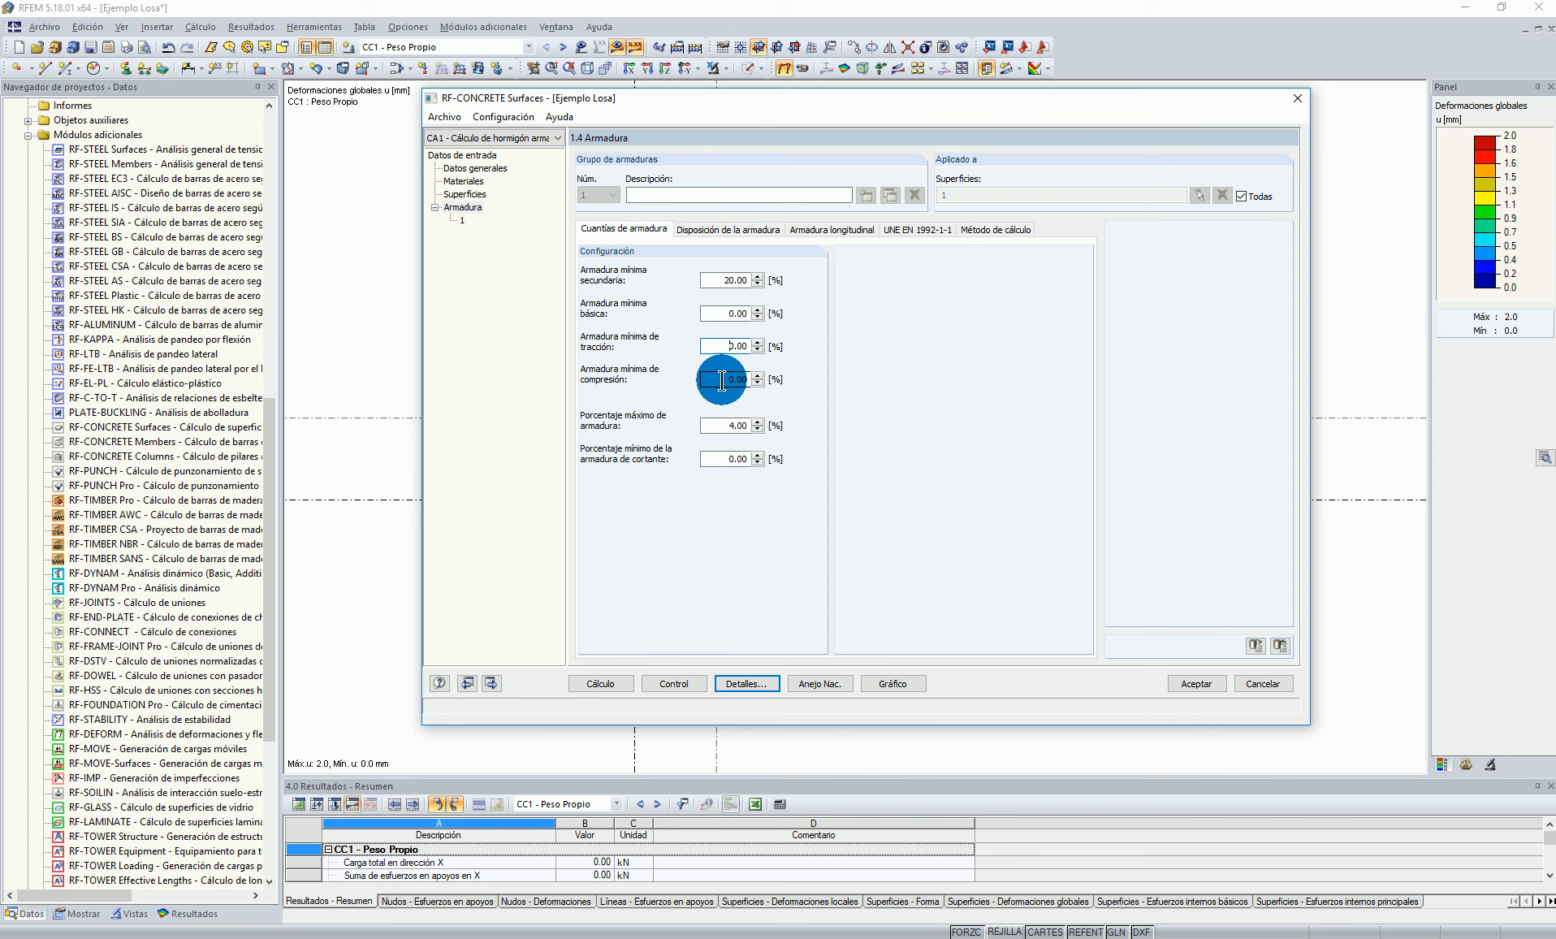
# Step: Review the maximum reinforcement percentage, the minimum shear reinforcement percentage, and the minimum secondary and basic reinforcement ratios without changing them
pyautogui.click(728, 313)
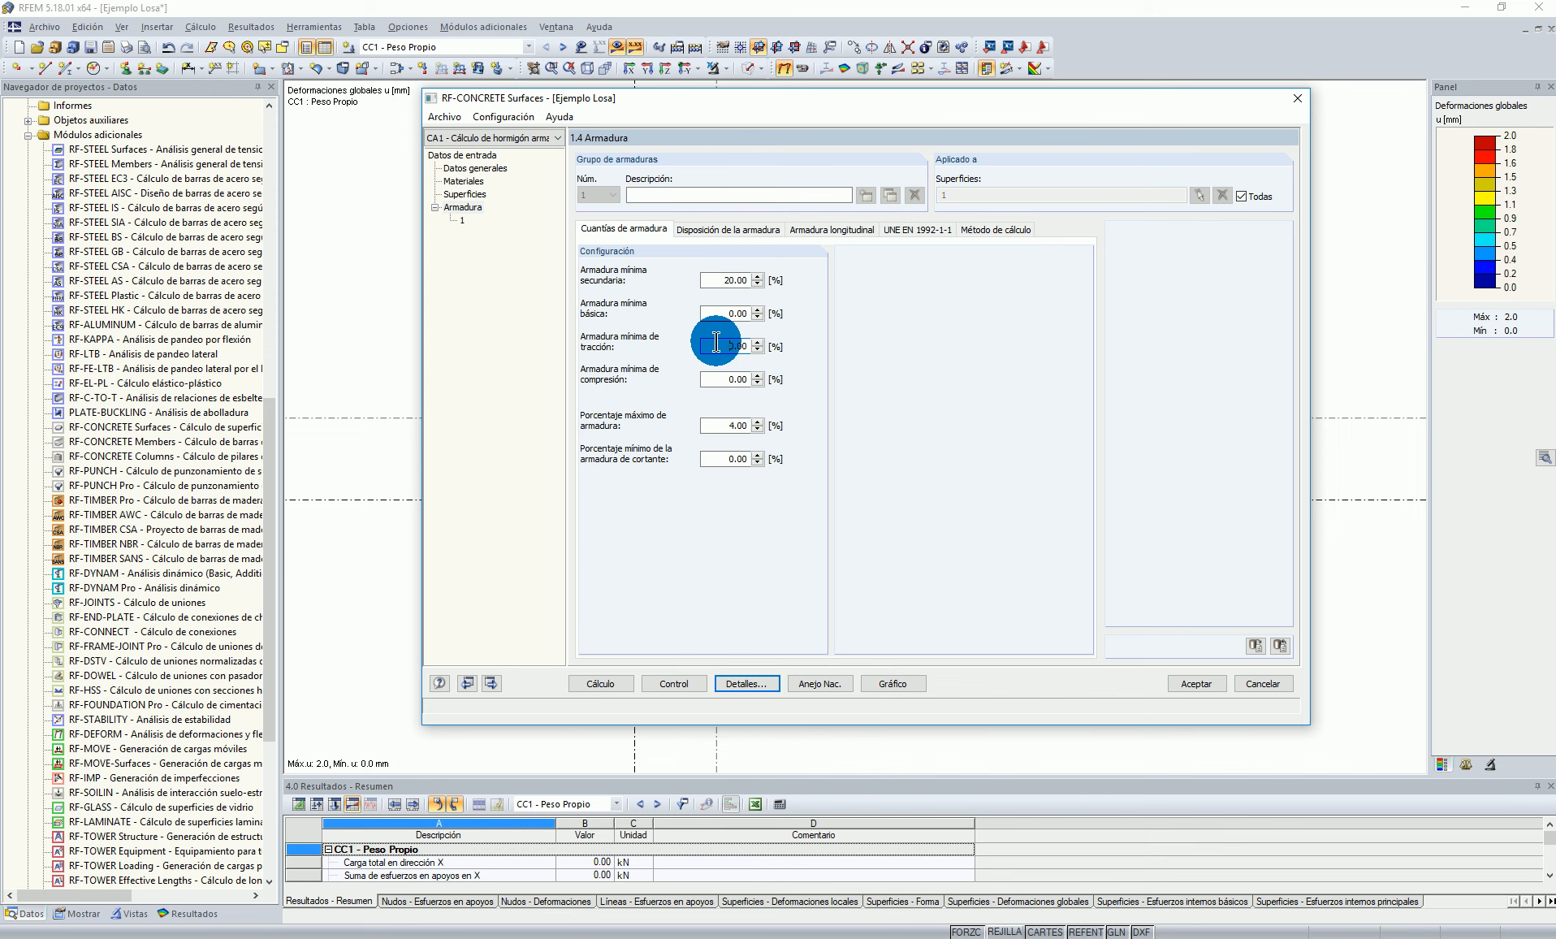
pyautogui.click(725, 425)
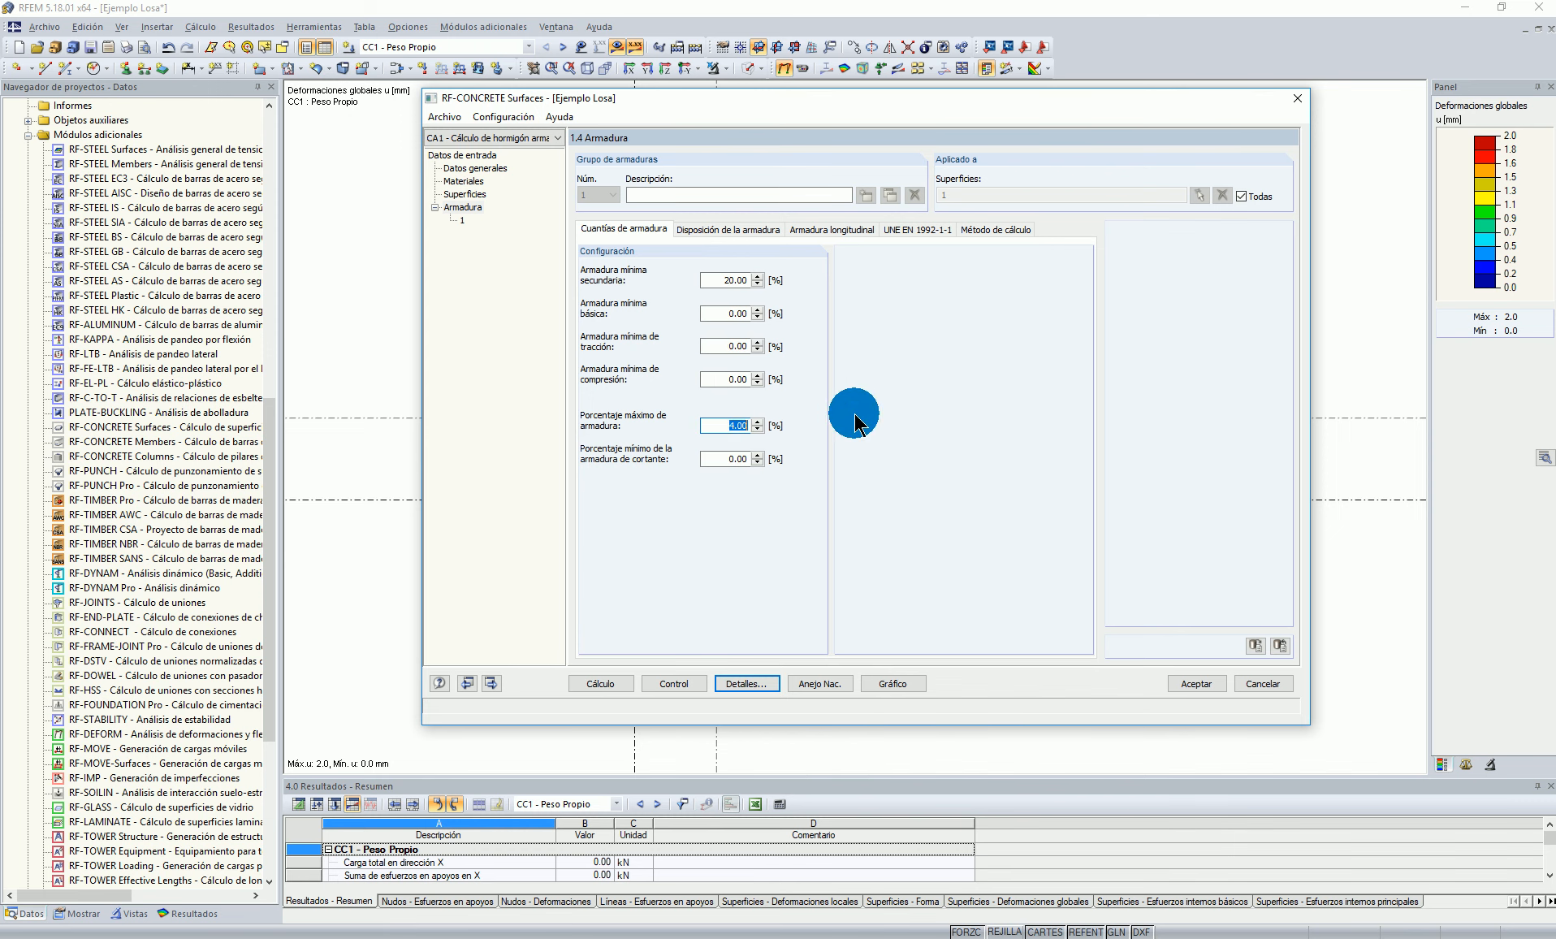
pyautogui.moveTo(870, 106); pyautogui.dragTo(891, 102)
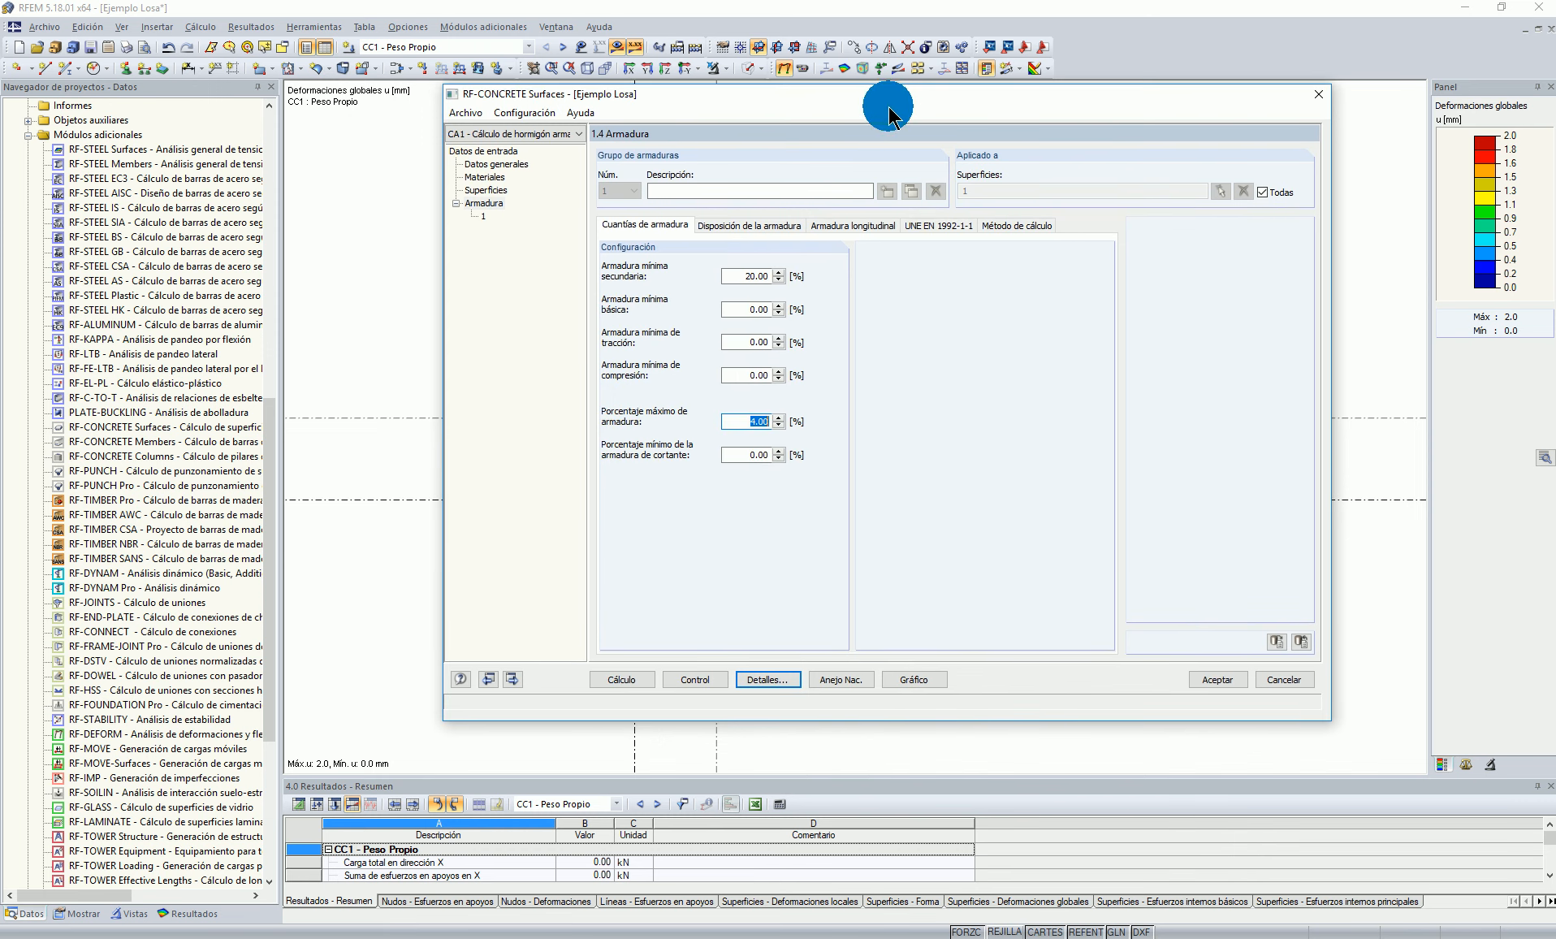
pyautogui.click(757, 454)
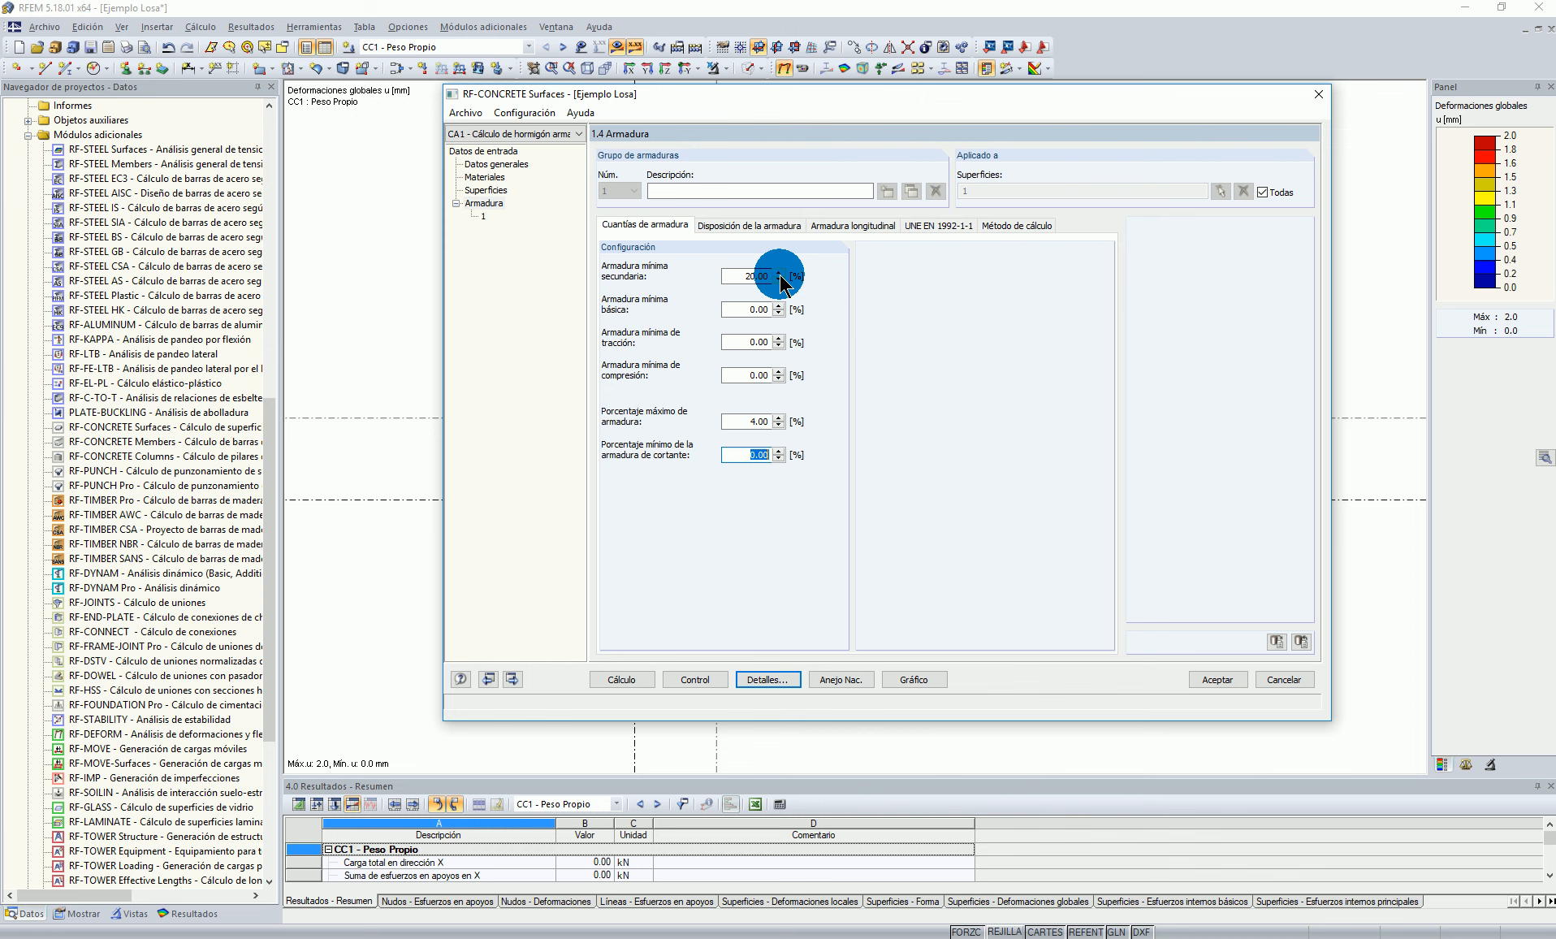
pyautogui.click(751, 310)
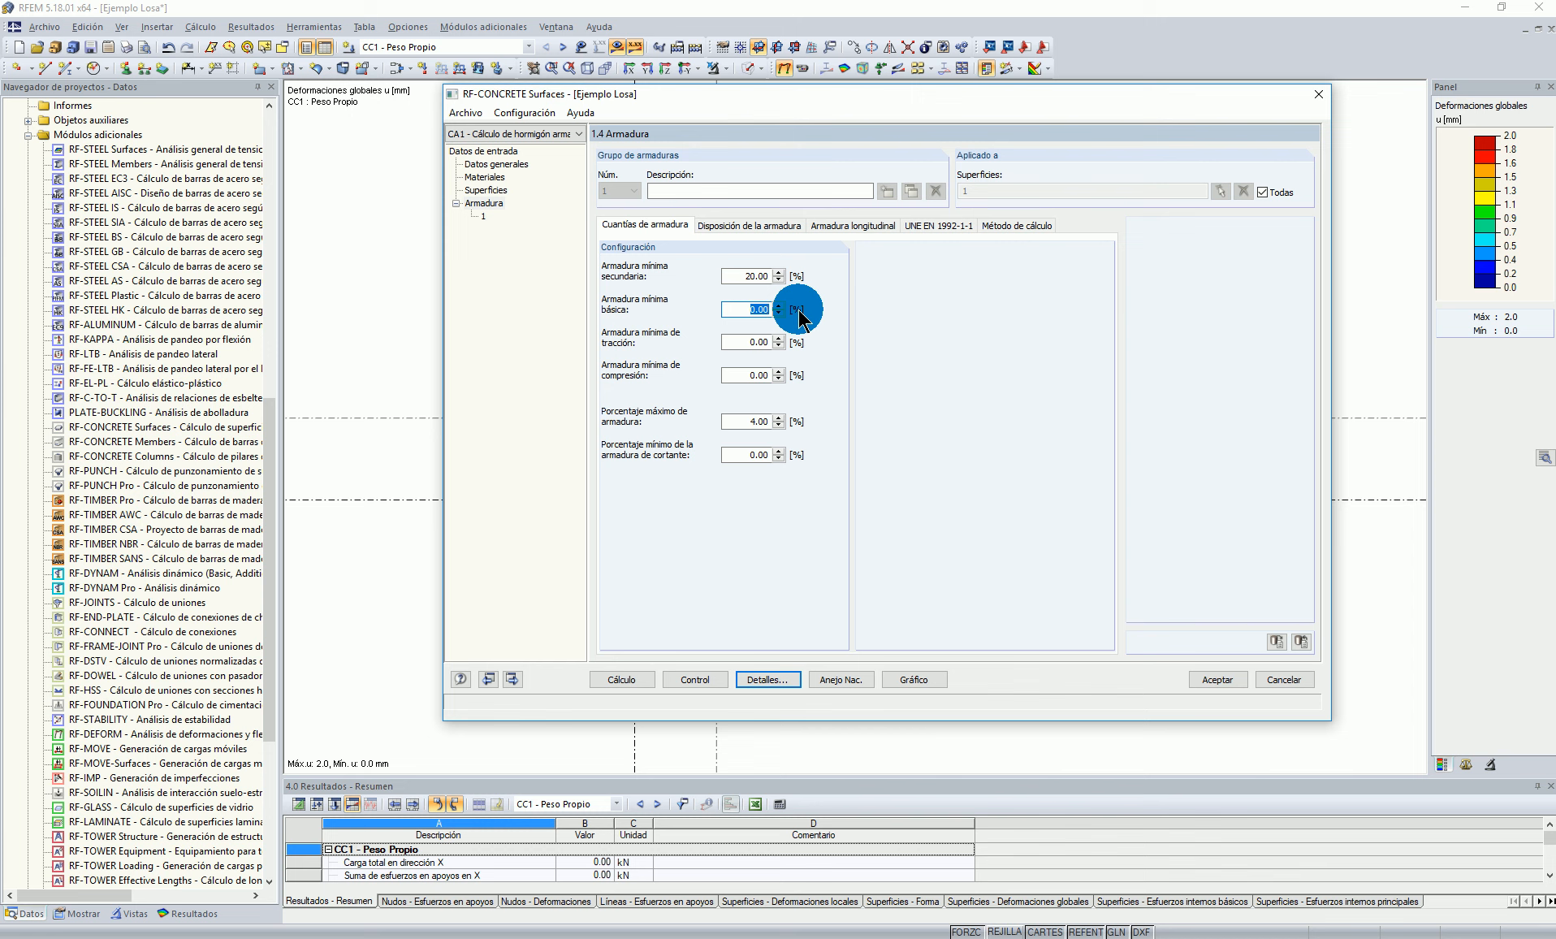
pyautogui.click(728, 275)
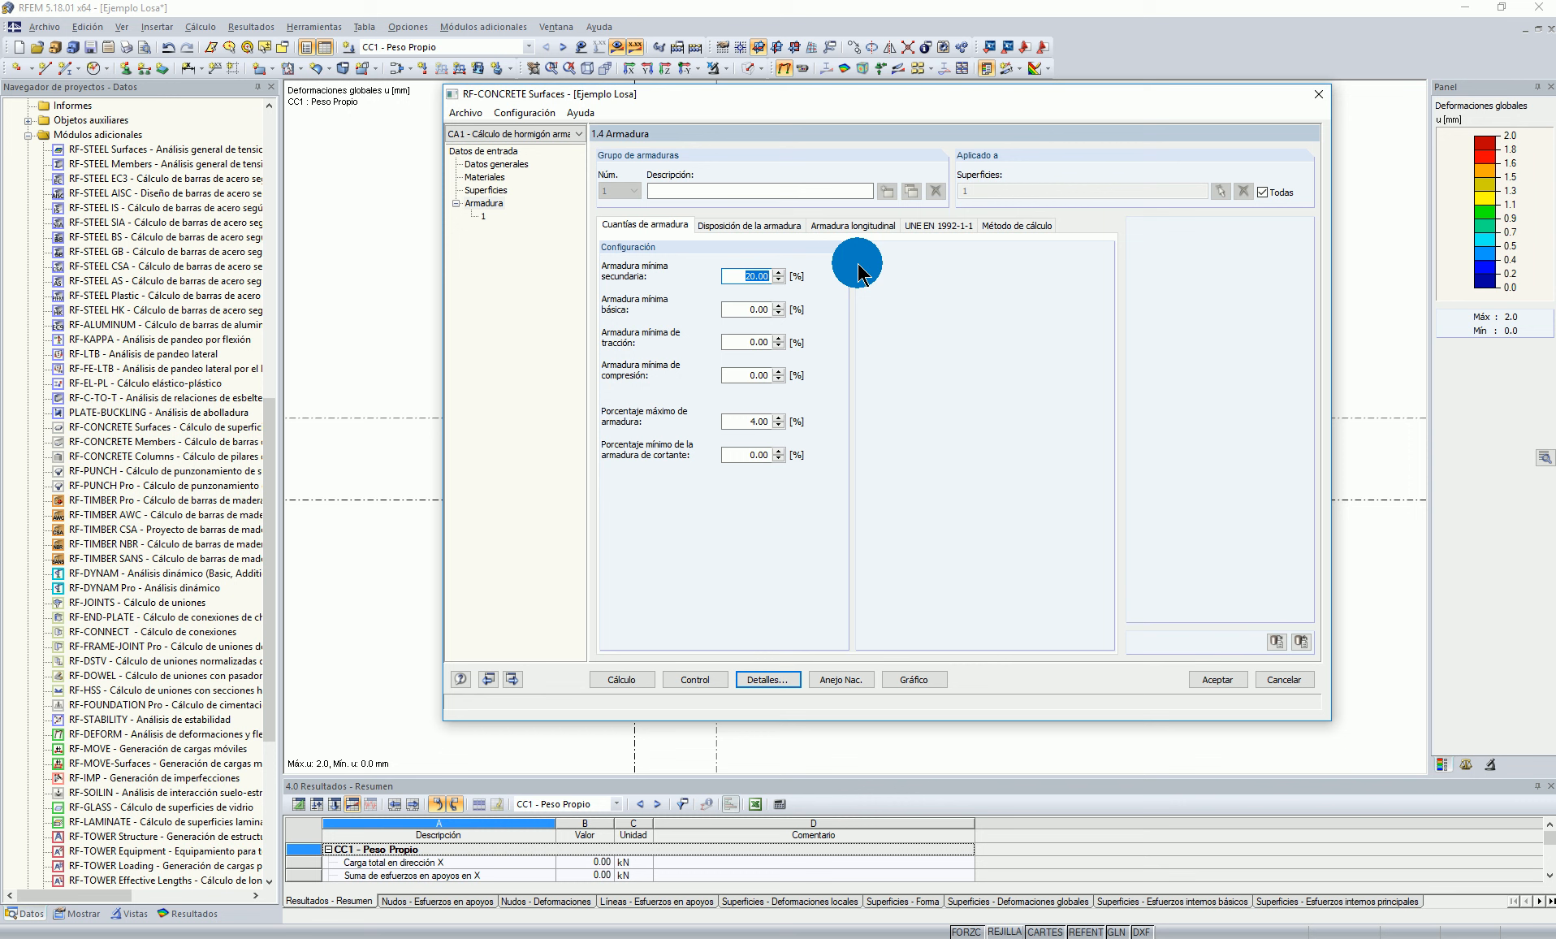
pyautogui.click(739, 276)
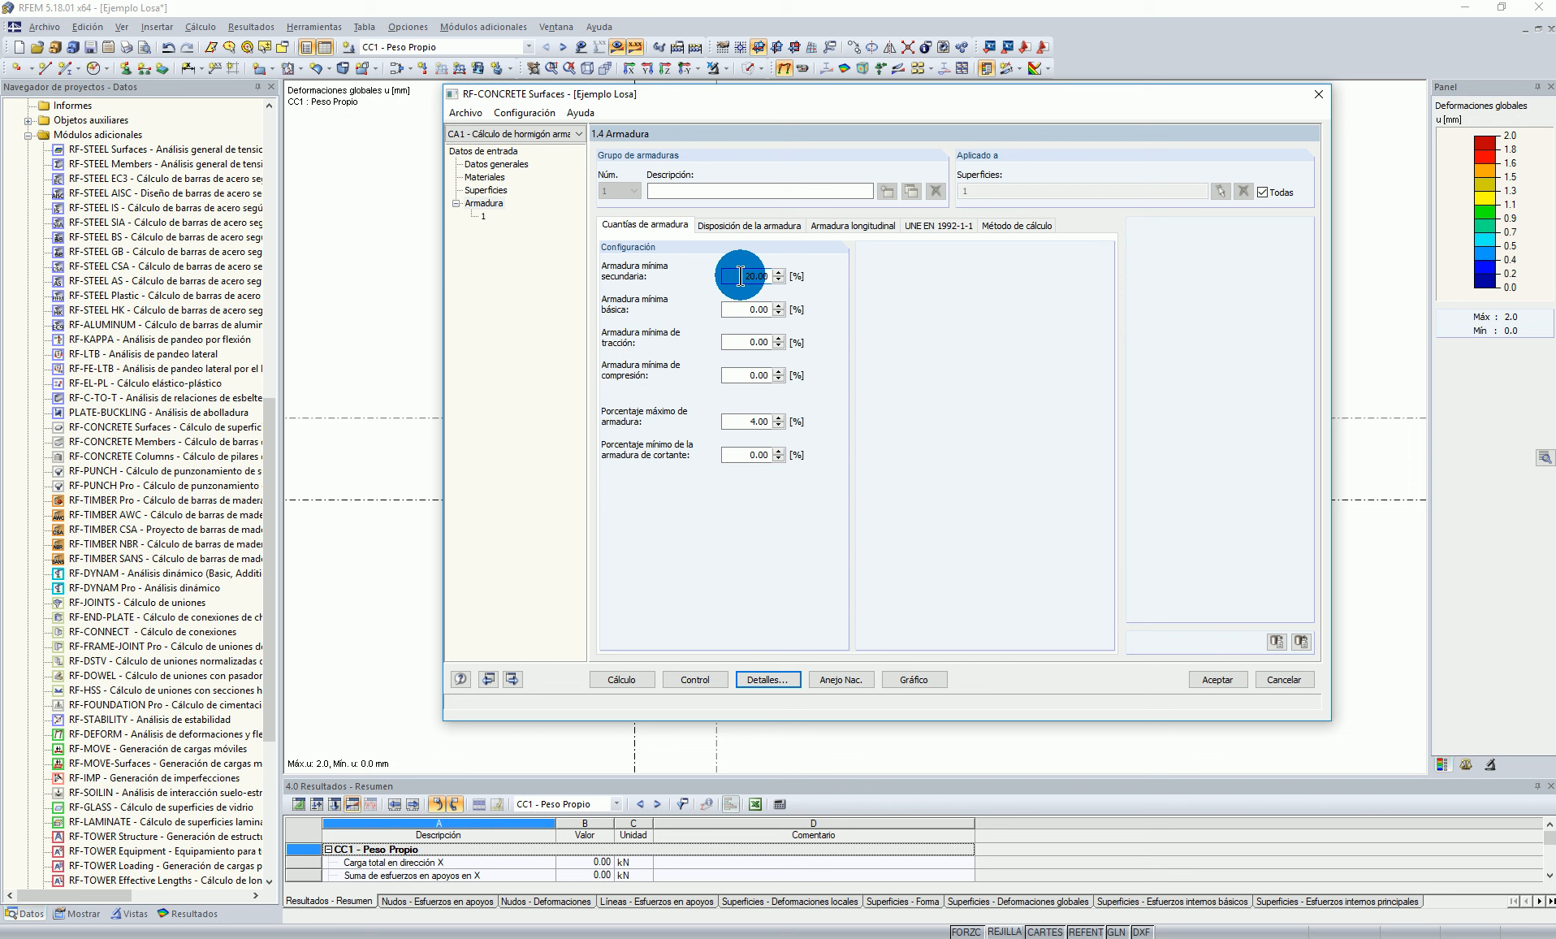
pyautogui.moveTo(739, 276); pyautogui.dragTo(792, 280)
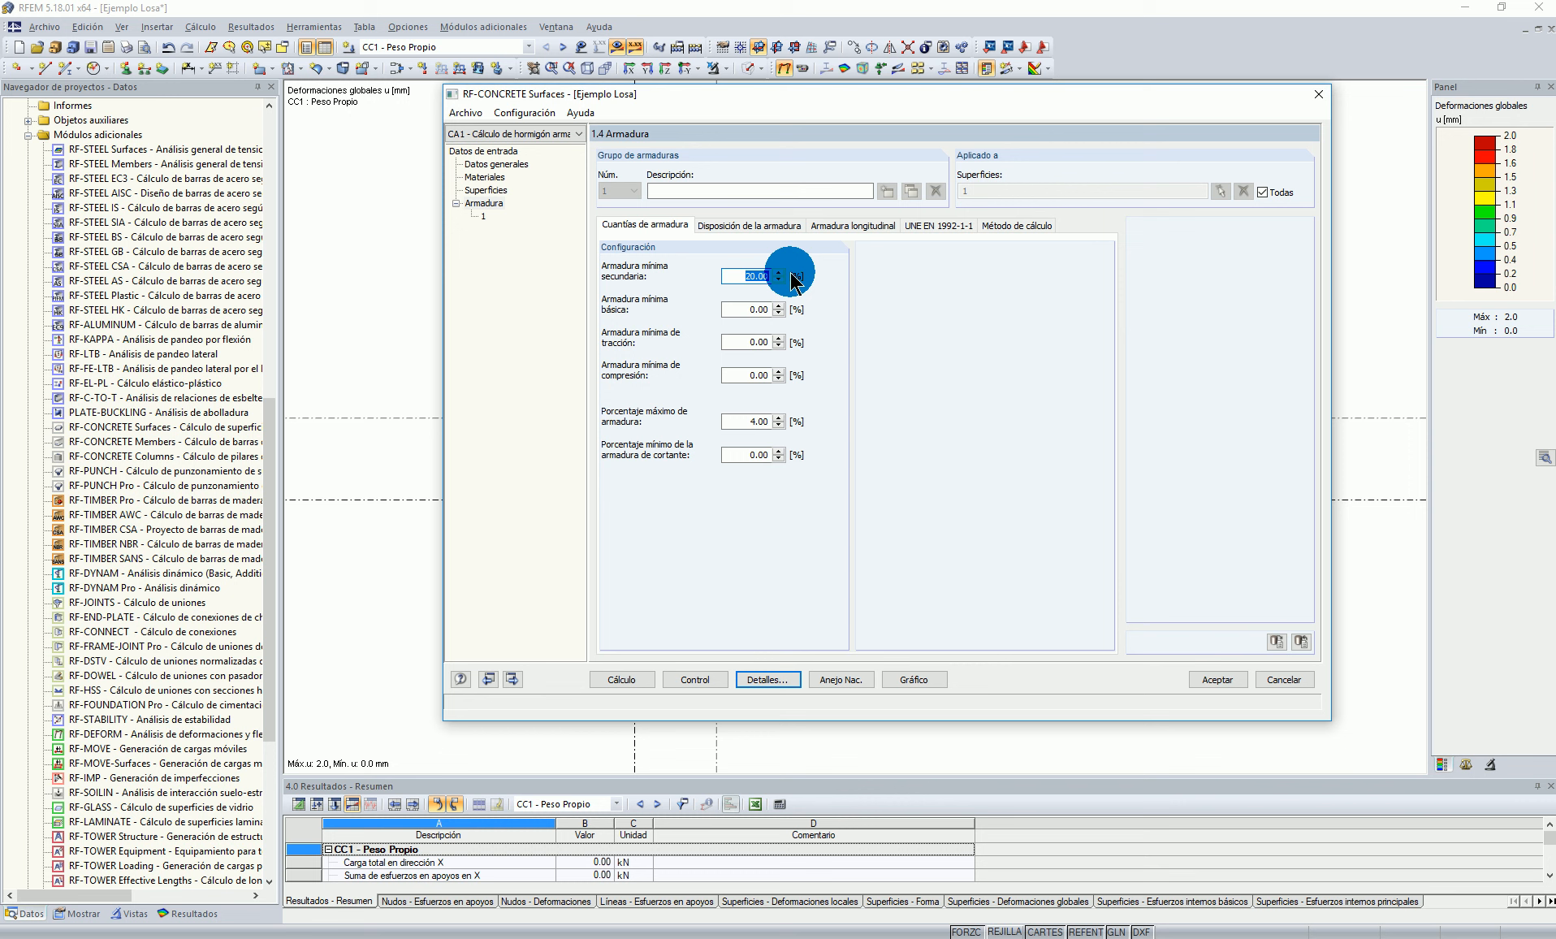
pyautogui.click(745, 276)
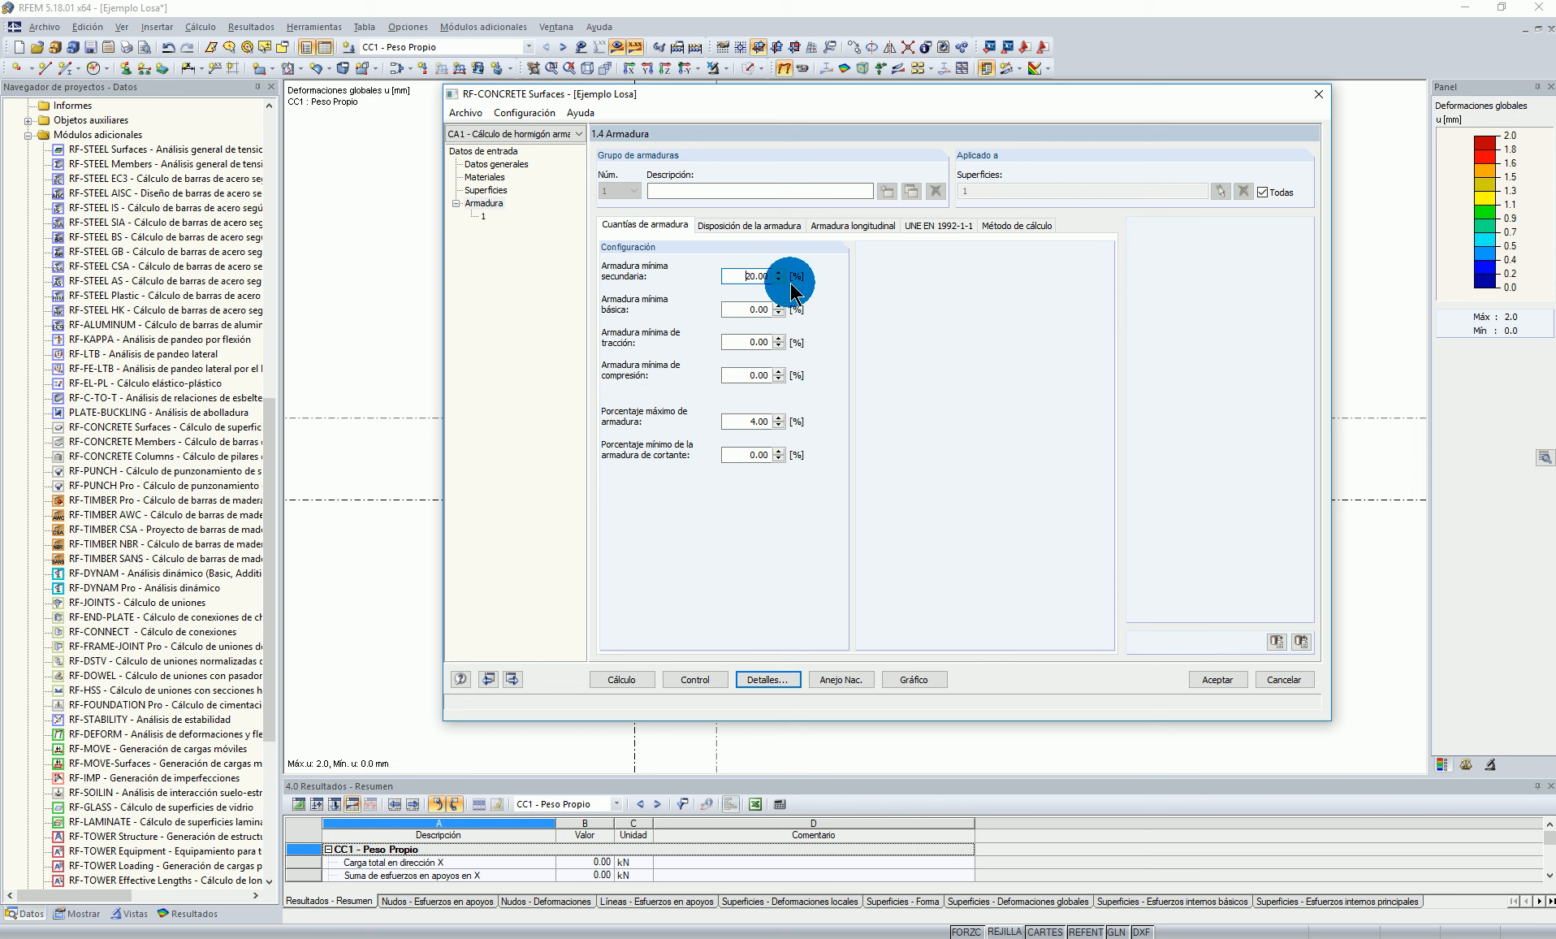
pyautogui.moveTo(745, 276); pyautogui.dragTo(796, 284)
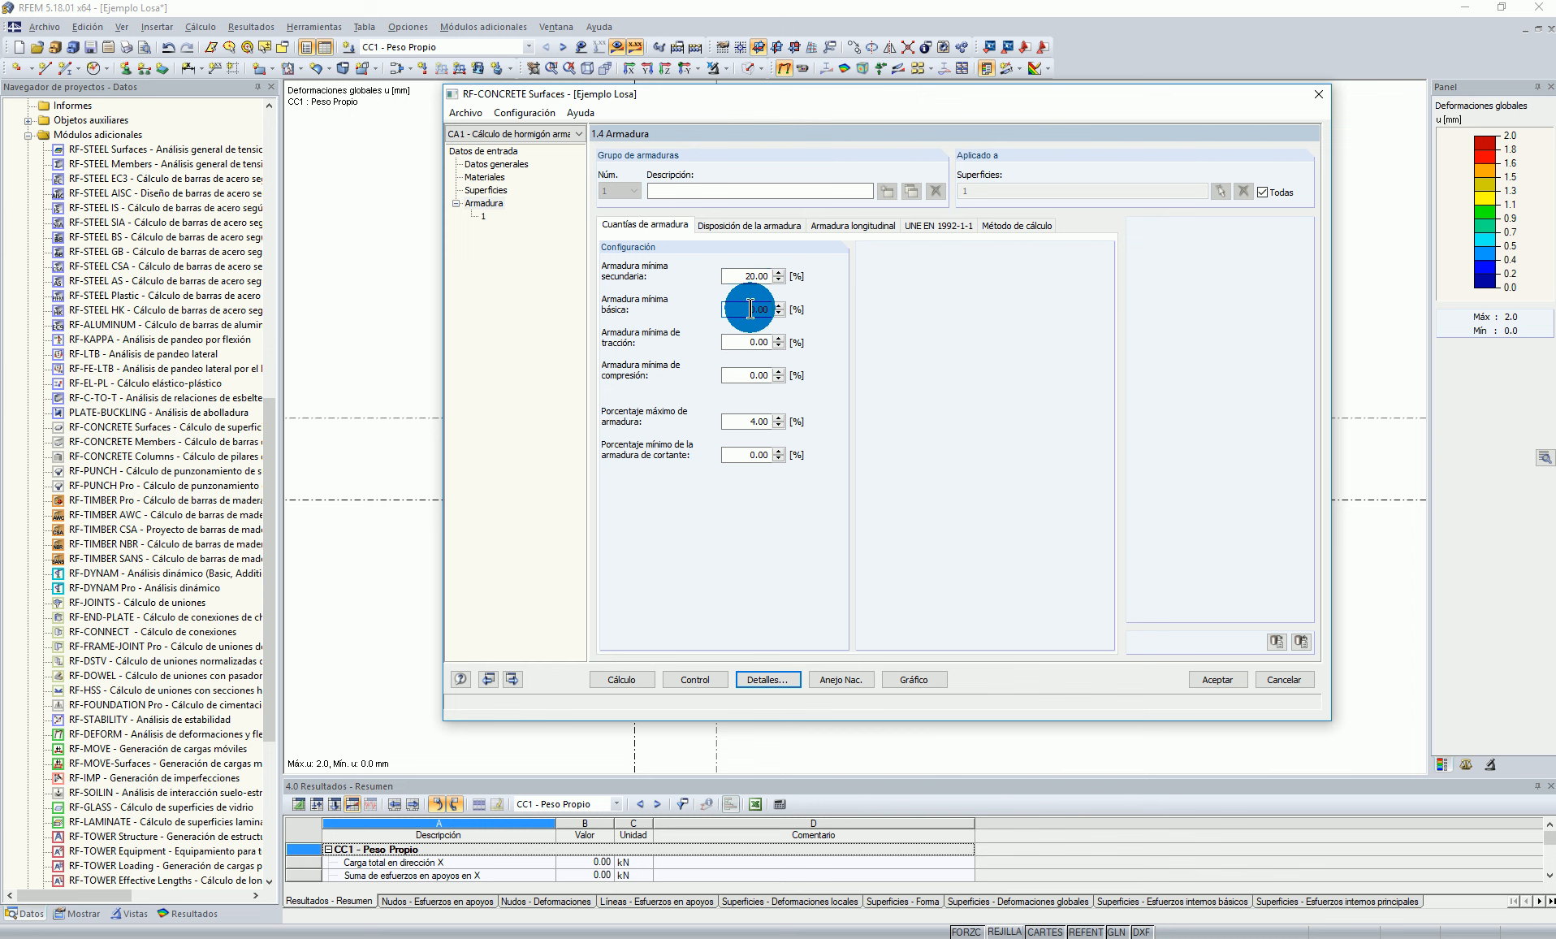
pyautogui.click(750, 310)
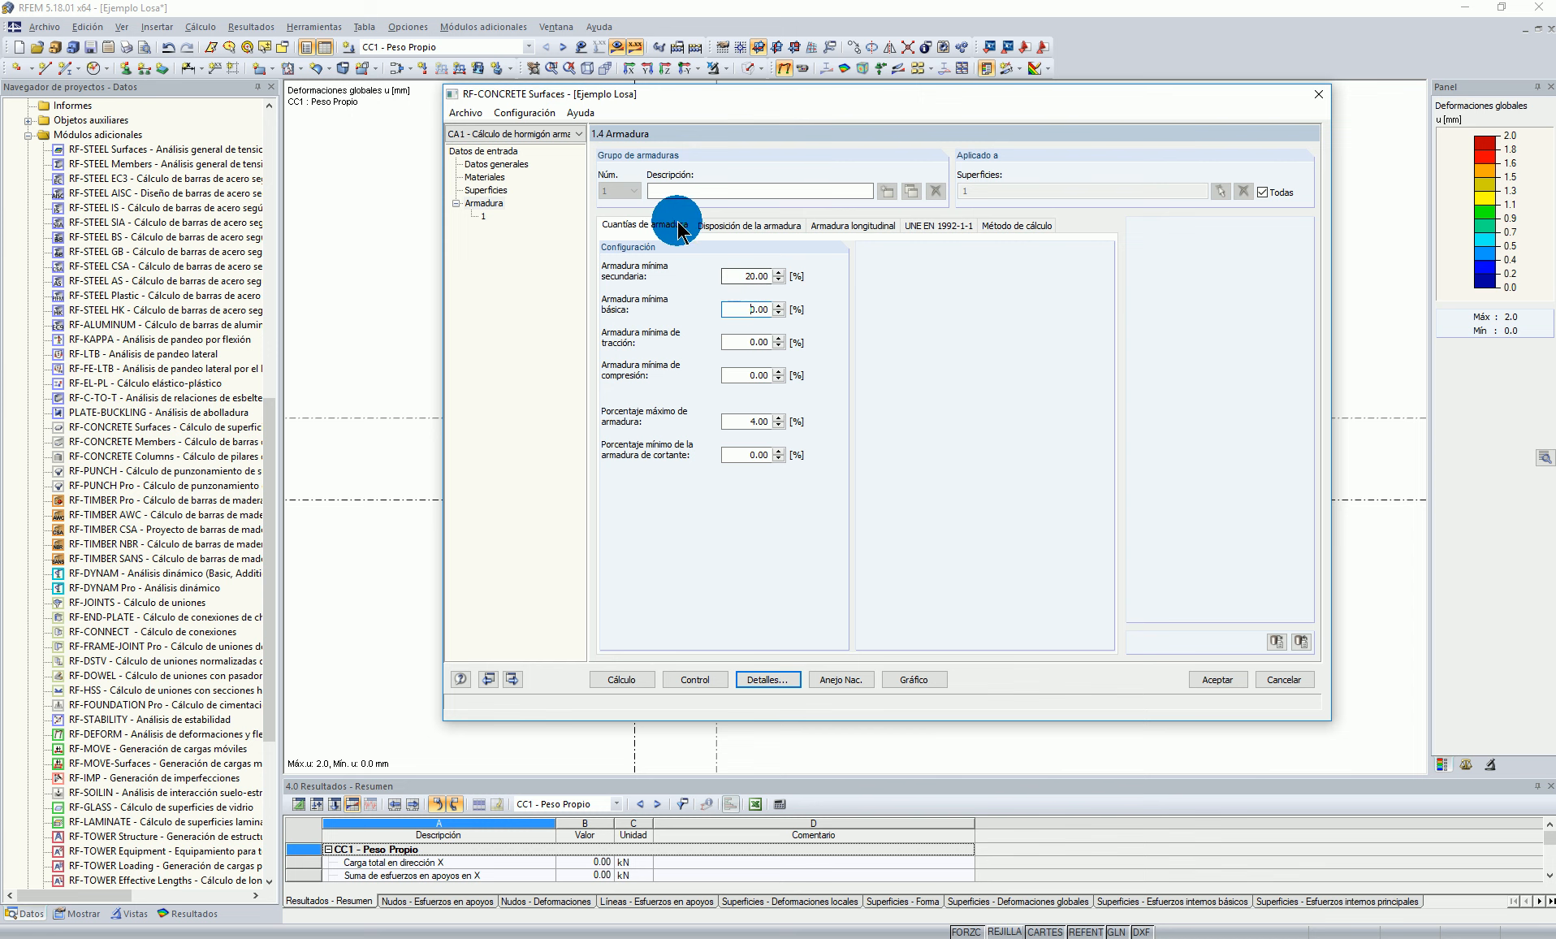
# Step: Examine the reinforcement layout's number of directions and direction angles for the upper and lower faces alongside the slab model
pyautogui.click(762, 228)
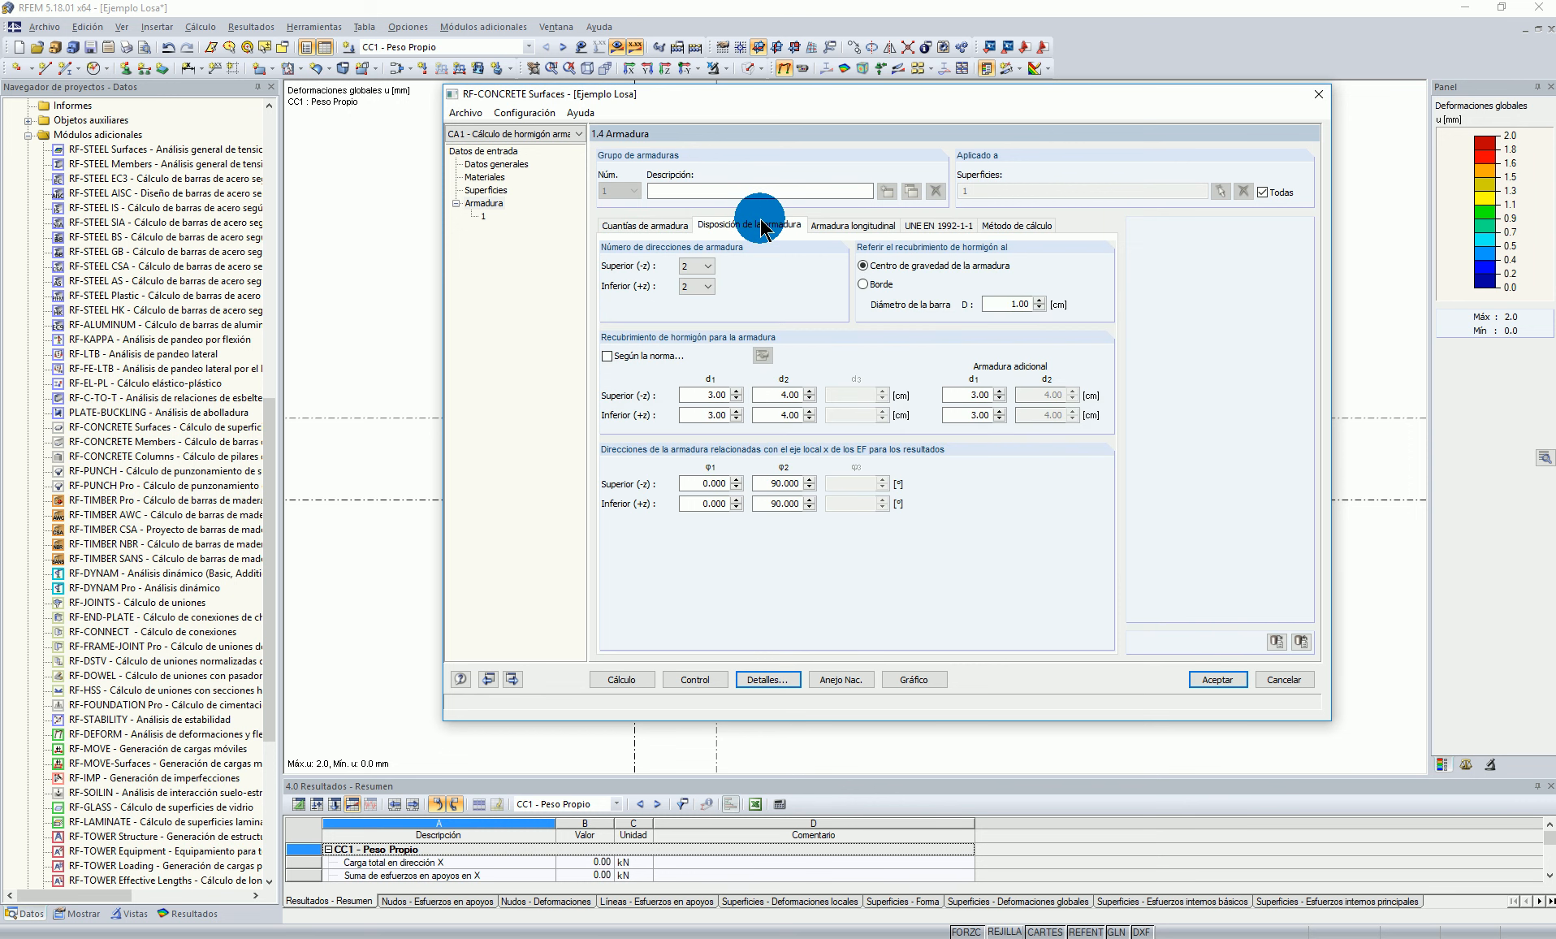
pyautogui.click(711, 266)
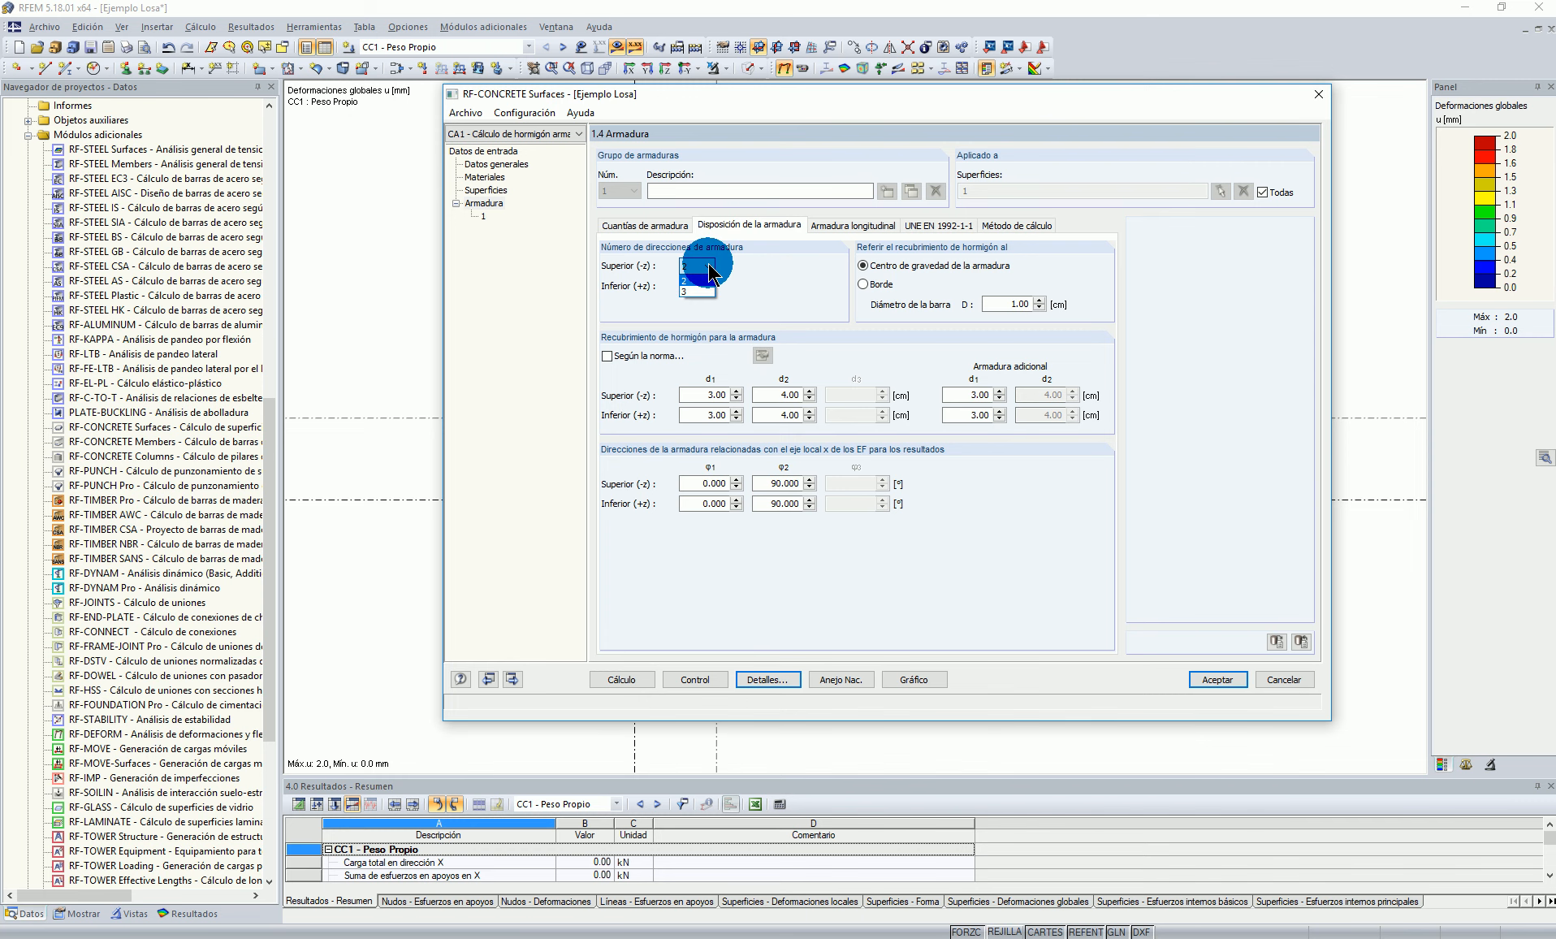
pyautogui.click(775, 272)
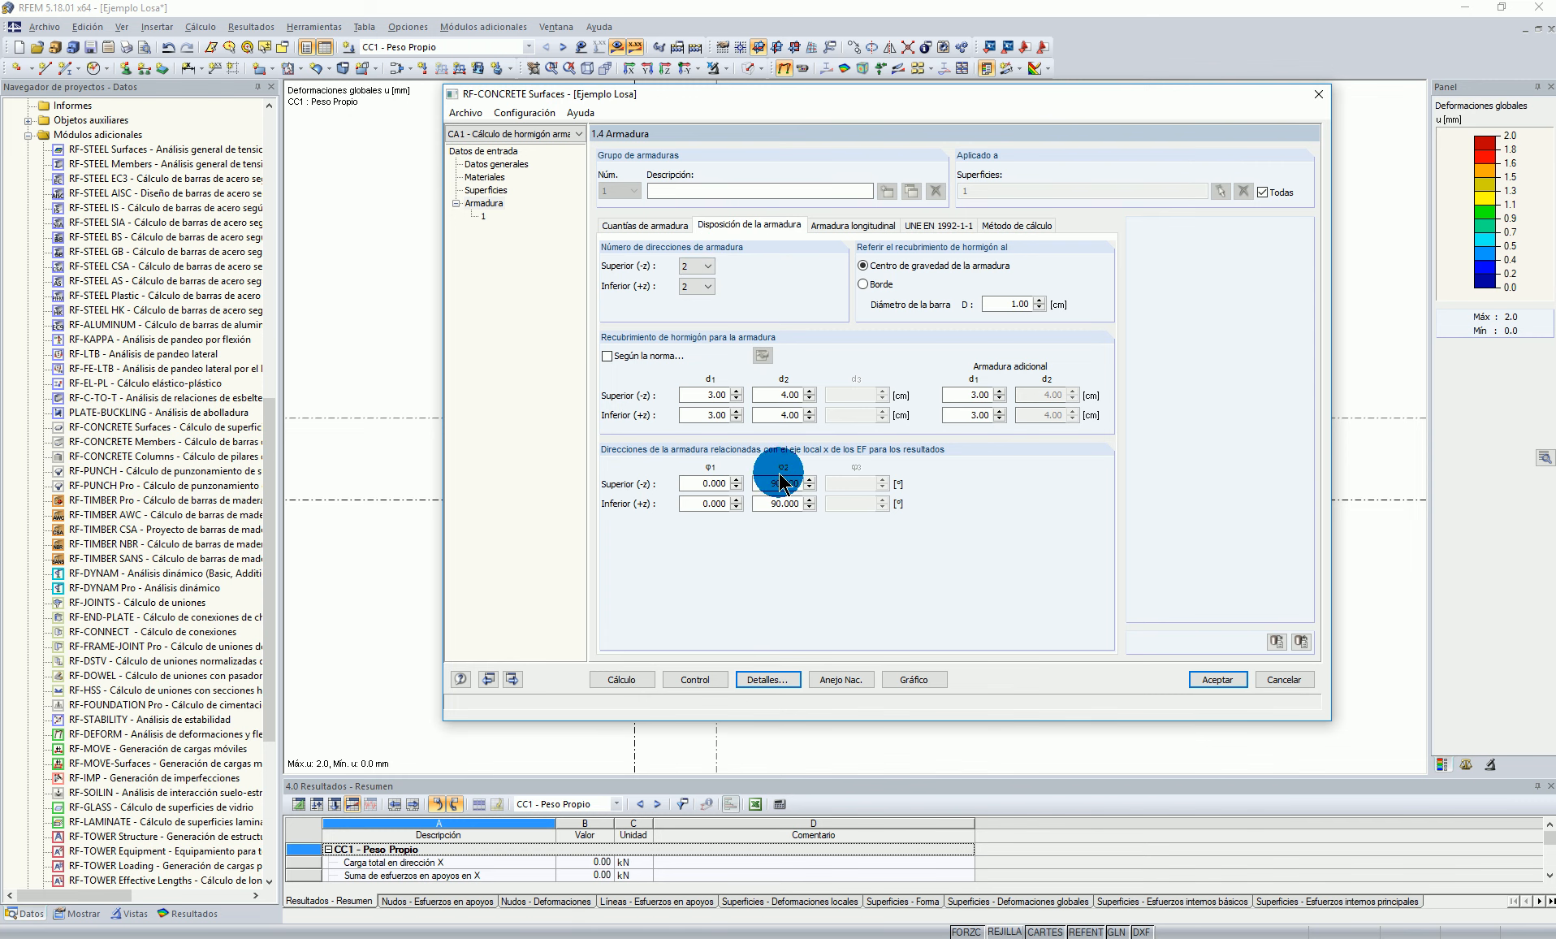
pyautogui.moveTo(1087, 98); pyautogui.dragTo(942, 510)
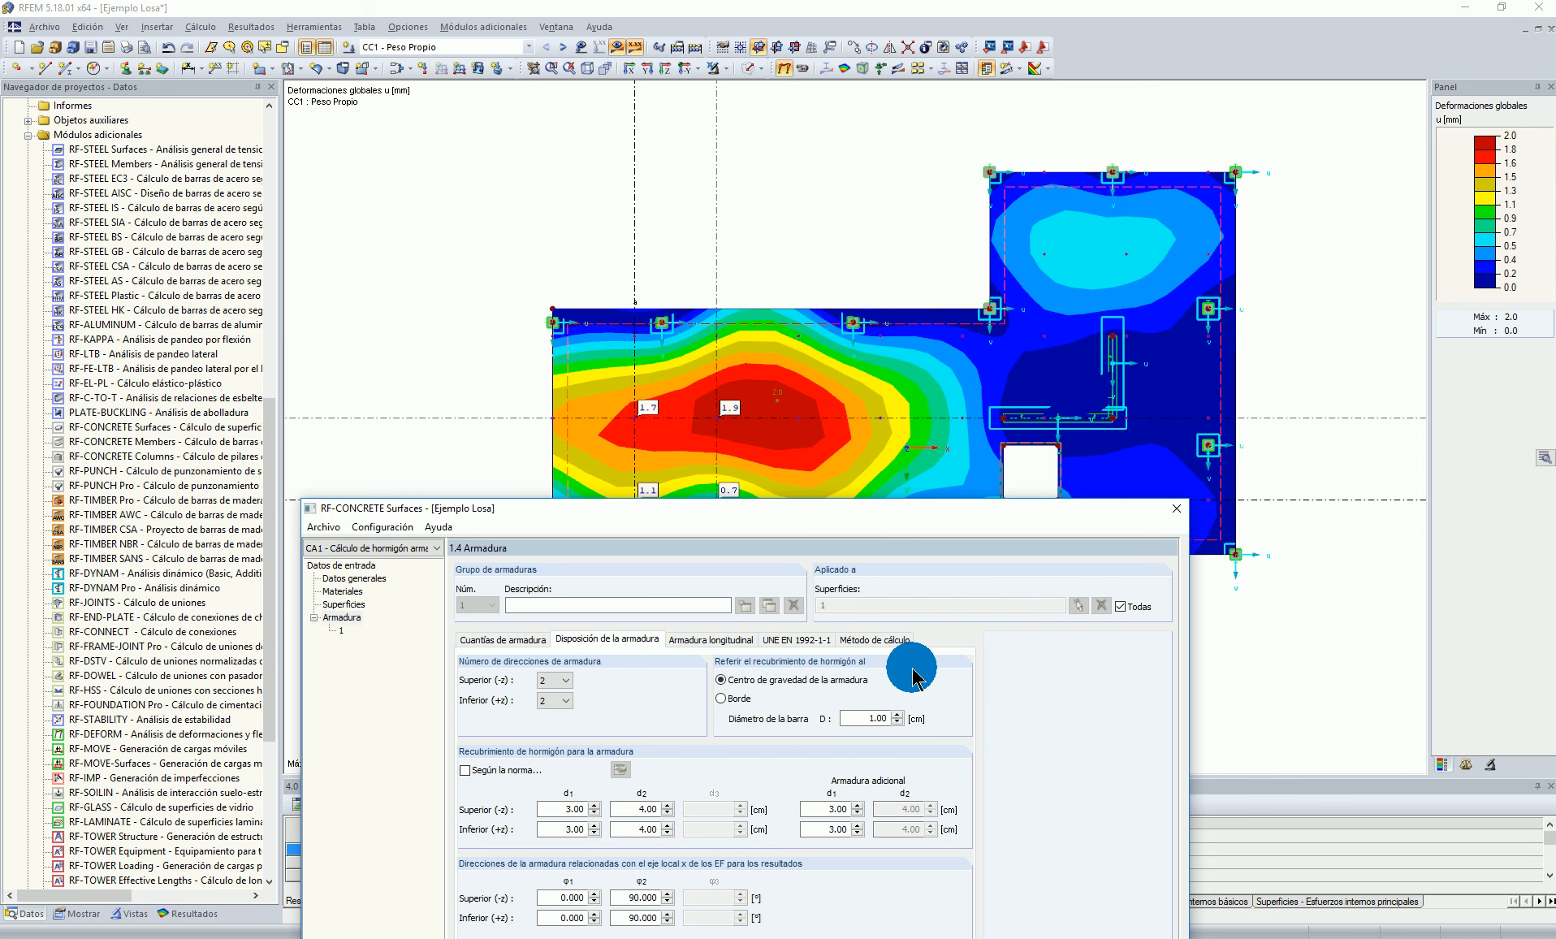
pyautogui.moveTo(851, 511); pyautogui.dragTo(860, 470)
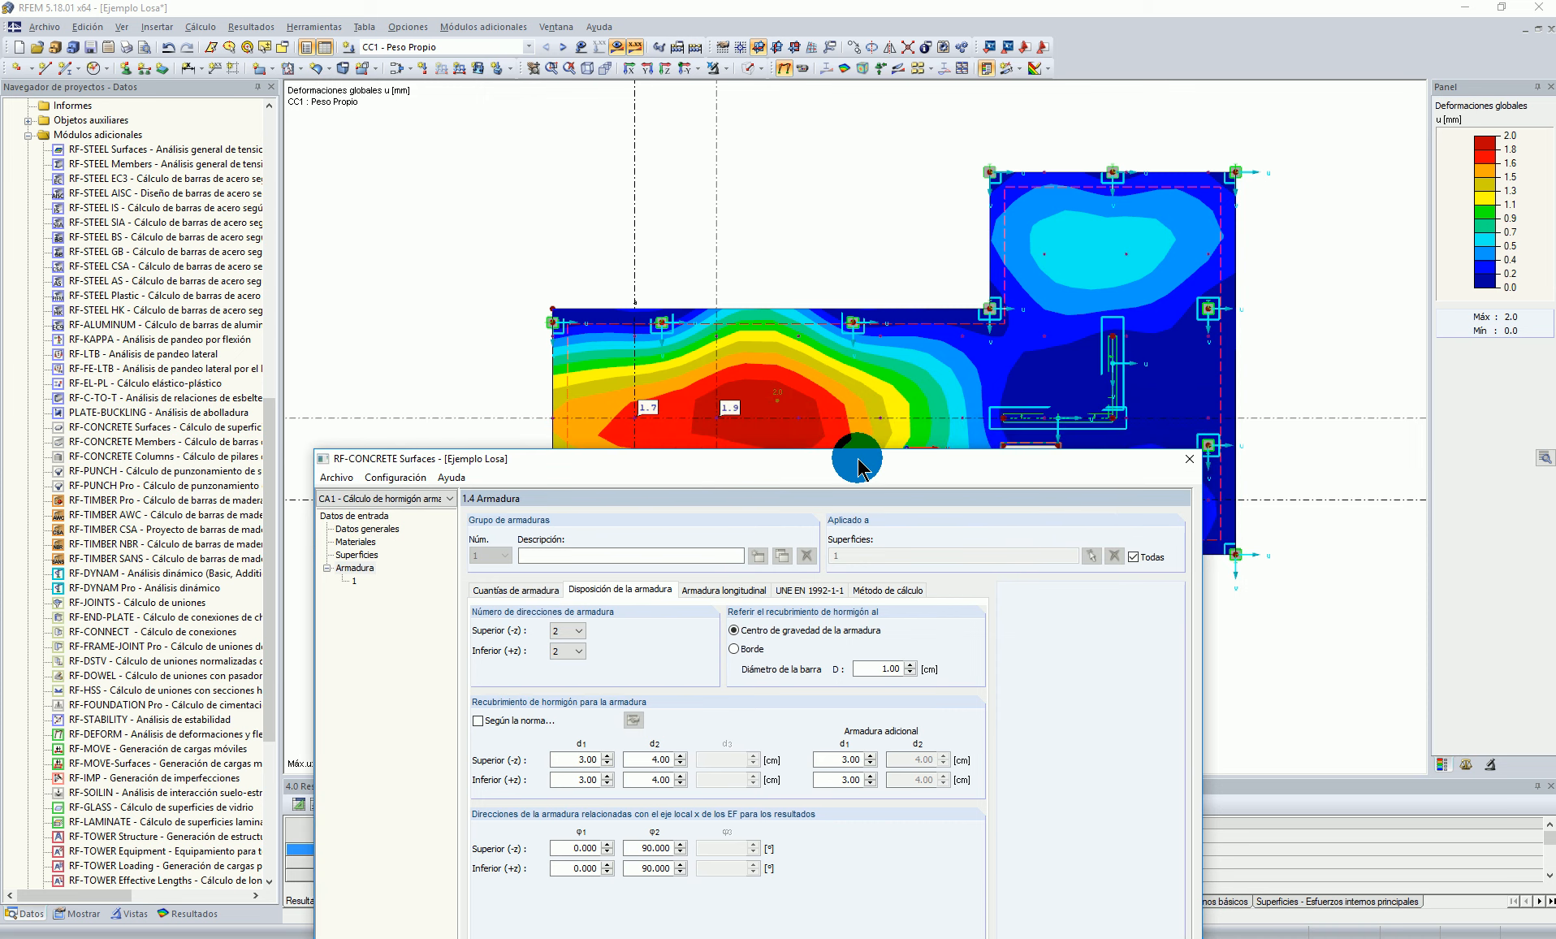
pyautogui.moveTo(636, 848); pyautogui.dragTo(692, 848)
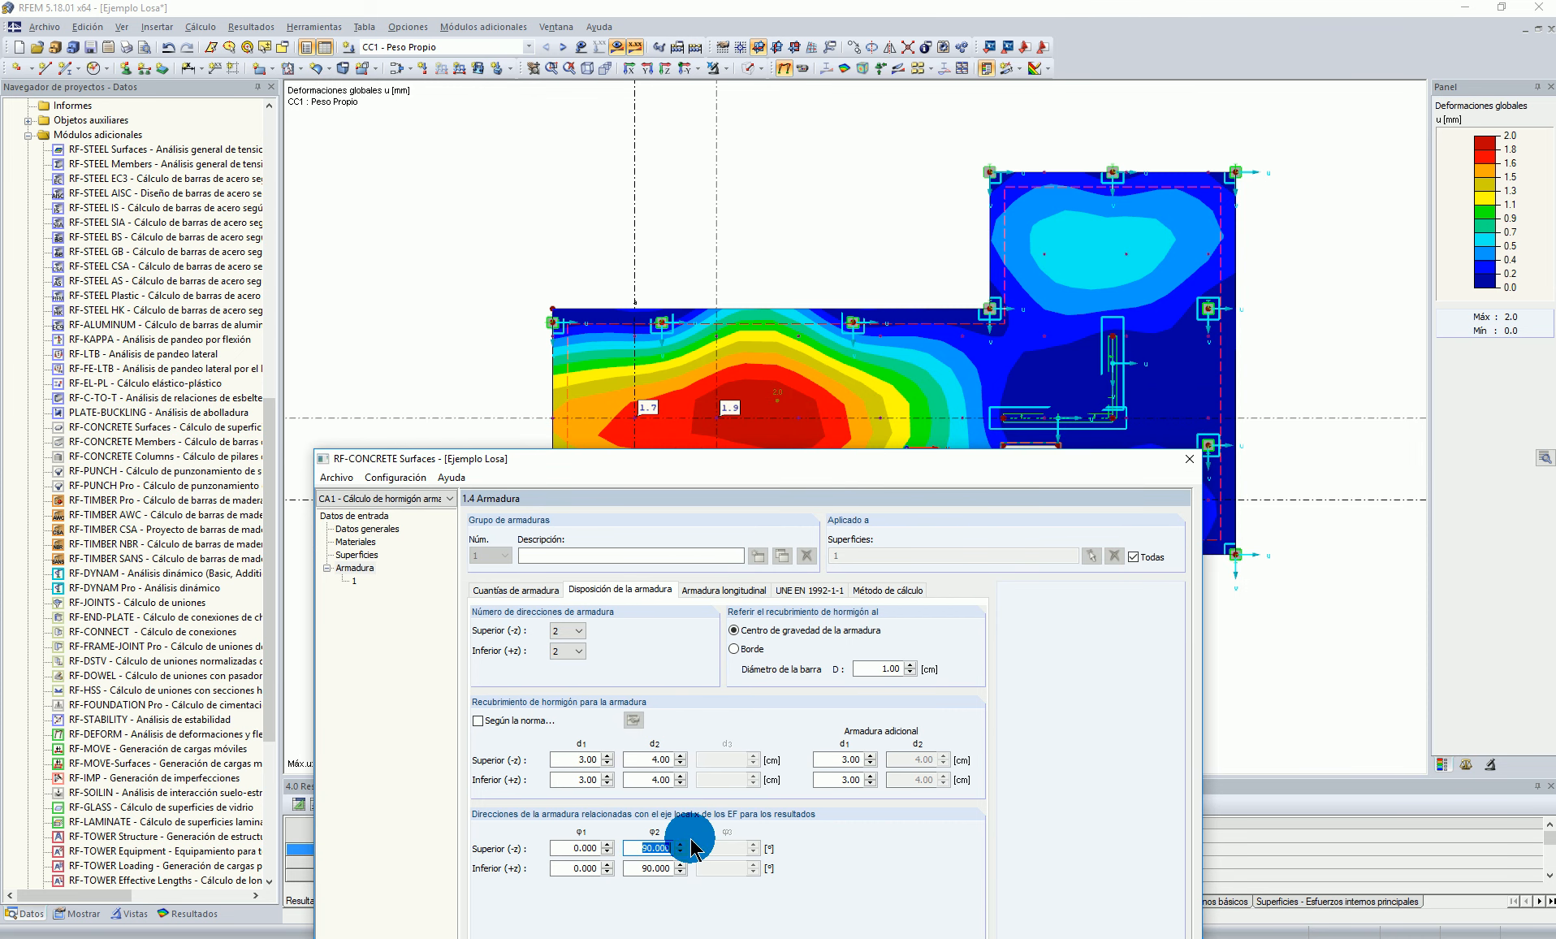
pyautogui.moveTo(929, 458); pyautogui.dragTo(907, 319)
pyautogui.click(597, 717)
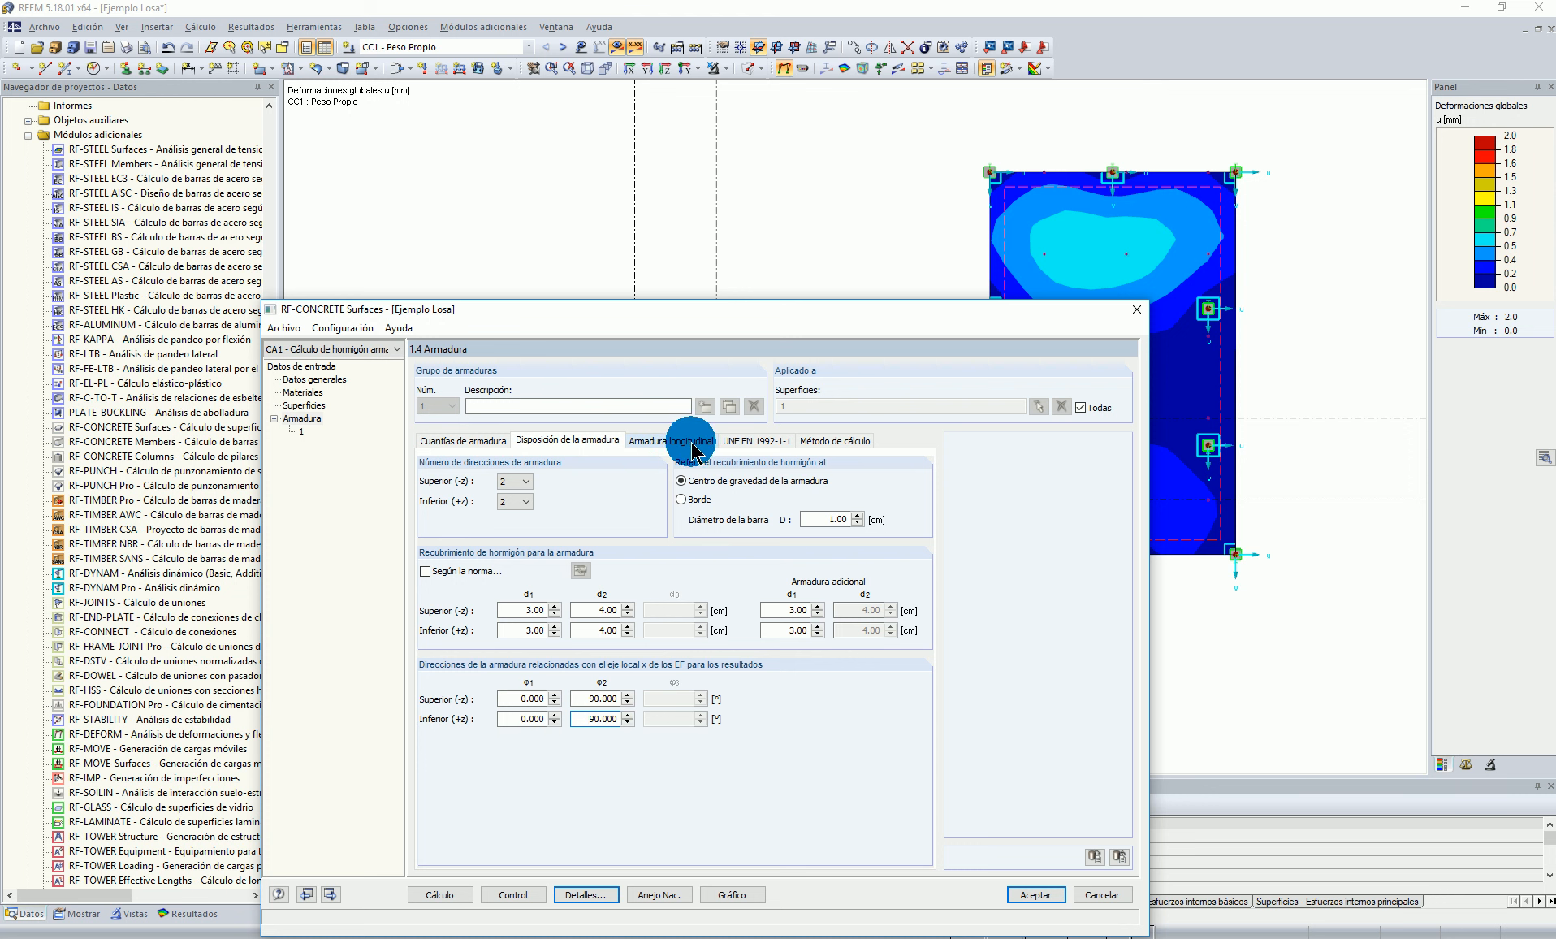
# Step: Review the concrete cover parameters according to UNE EN 1992-1-1 for the lower and upper faces, keeping the manually defined cover
pyautogui.click(426, 571)
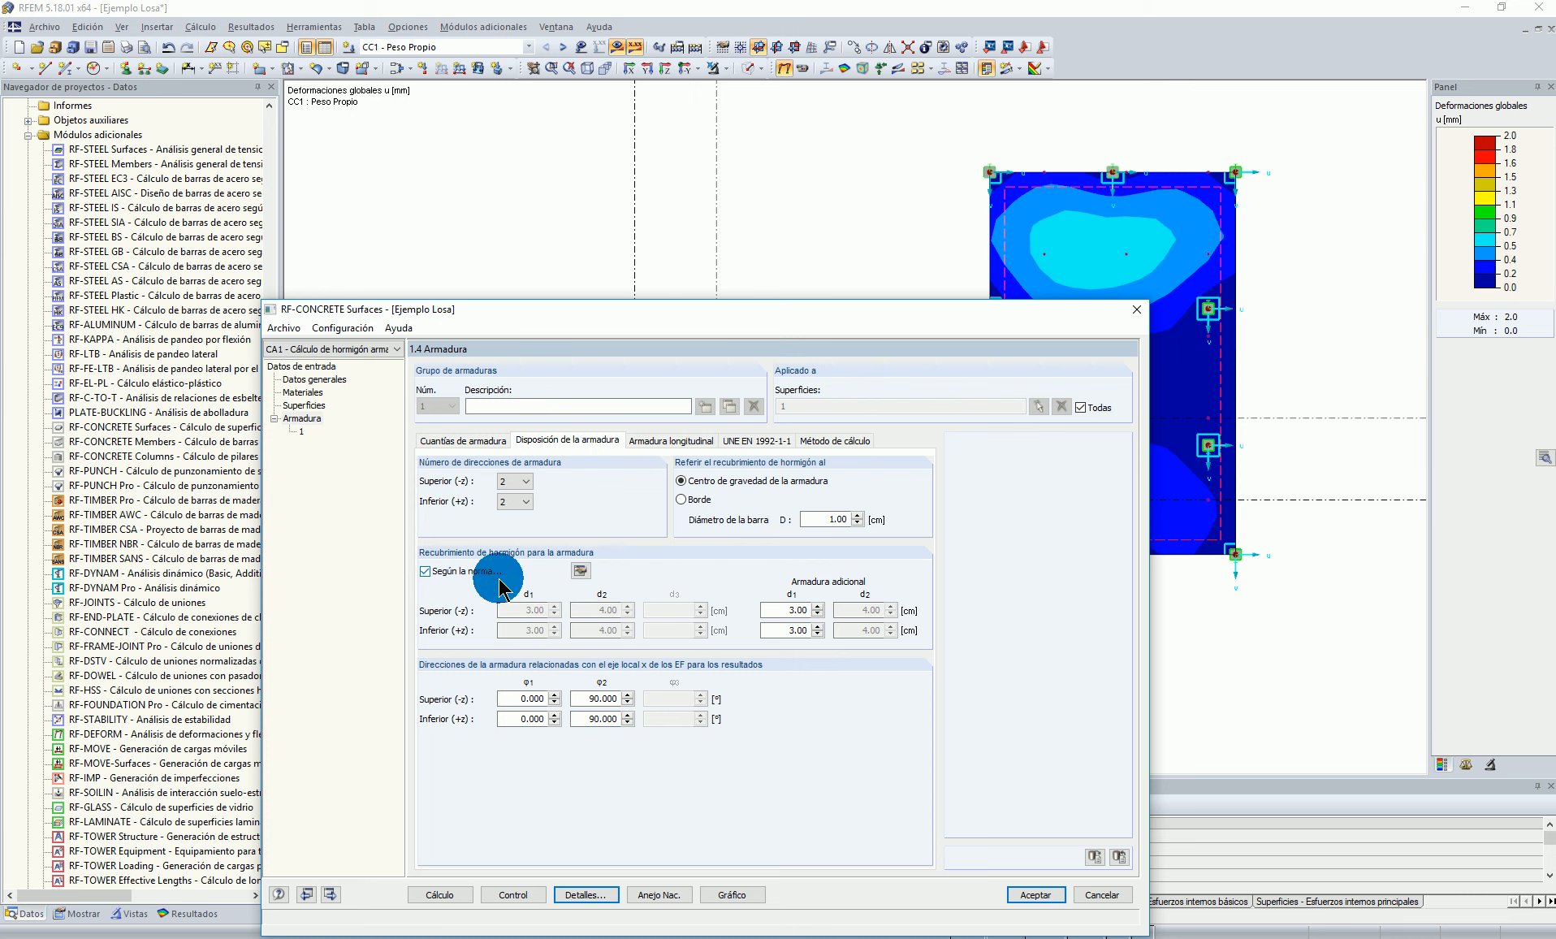
pyautogui.click(580, 570)
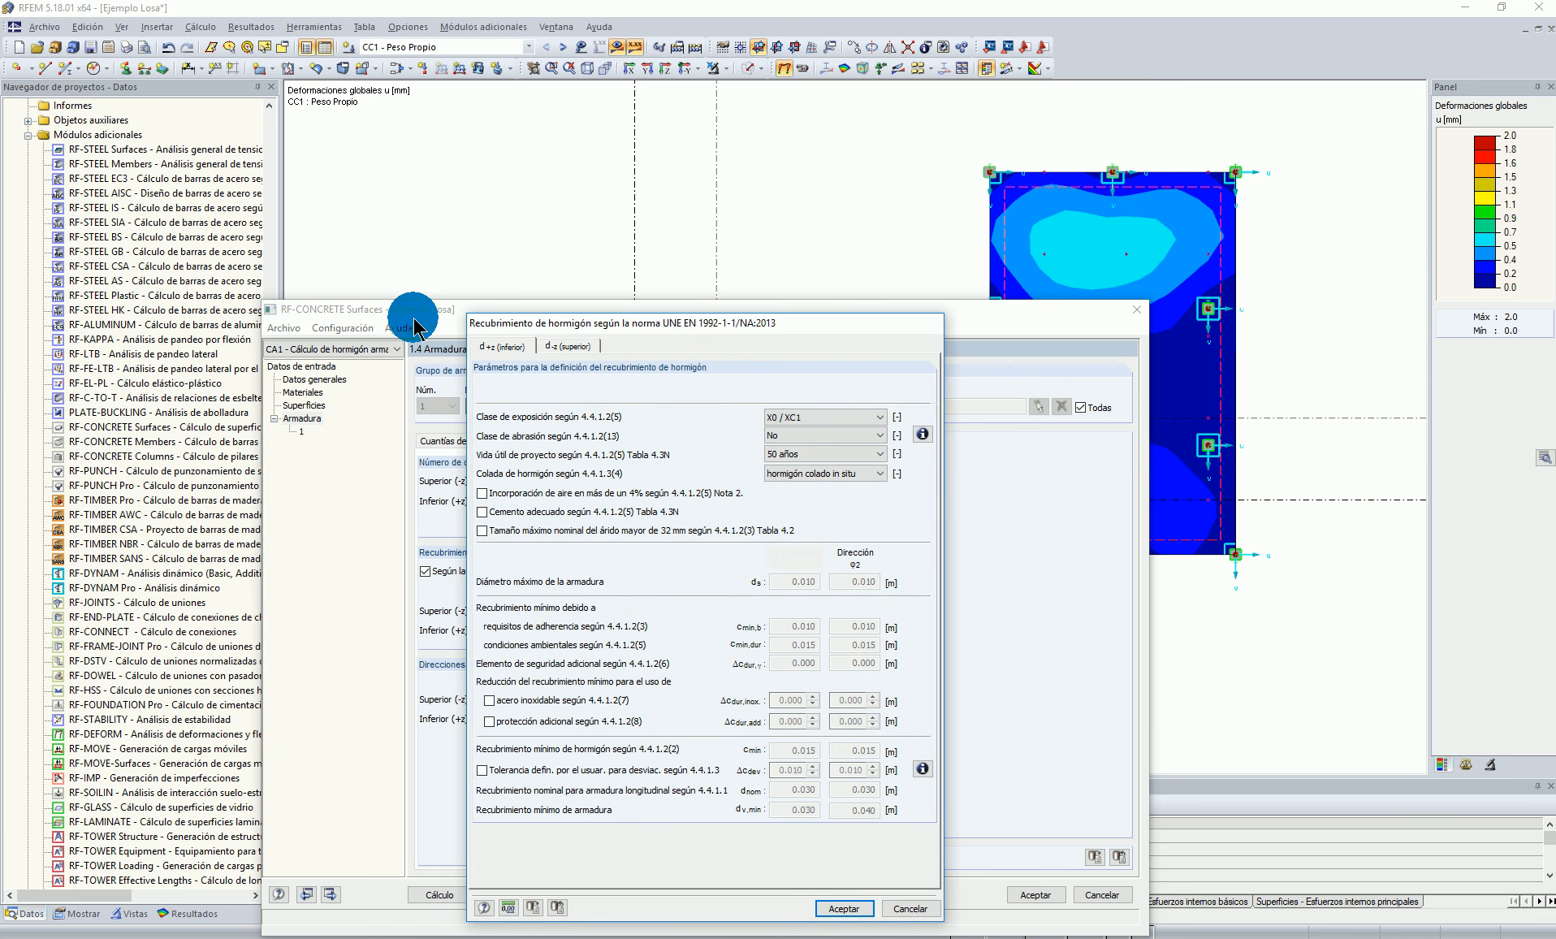
pyautogui.click(569, 346)
pyautogui.click(503, 346)
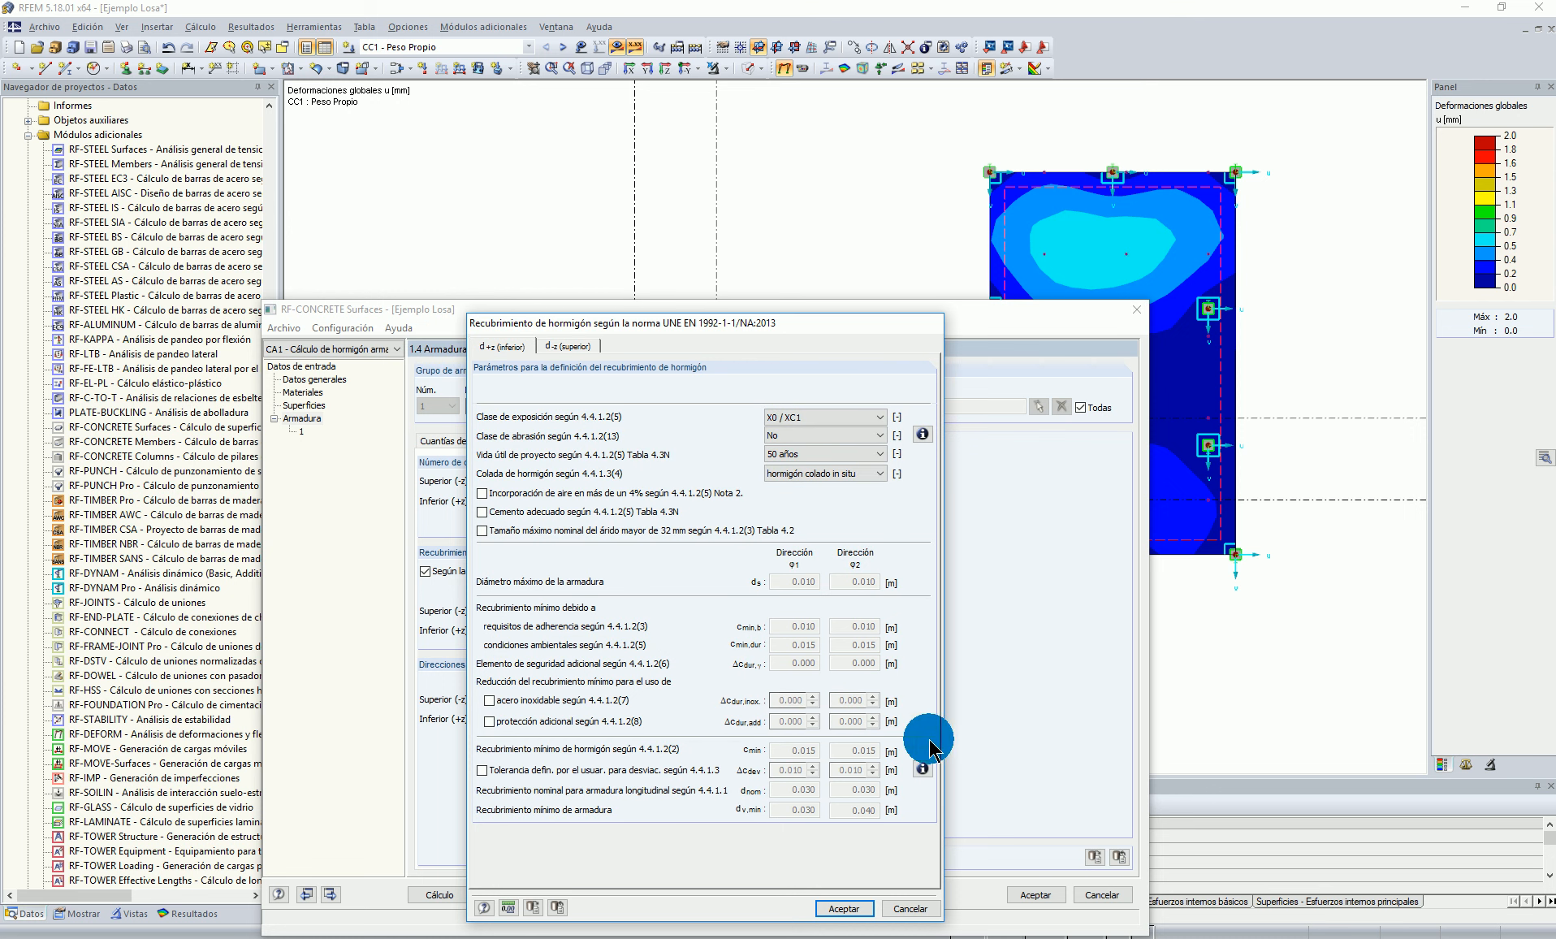
pyautogui.click(898, 910)
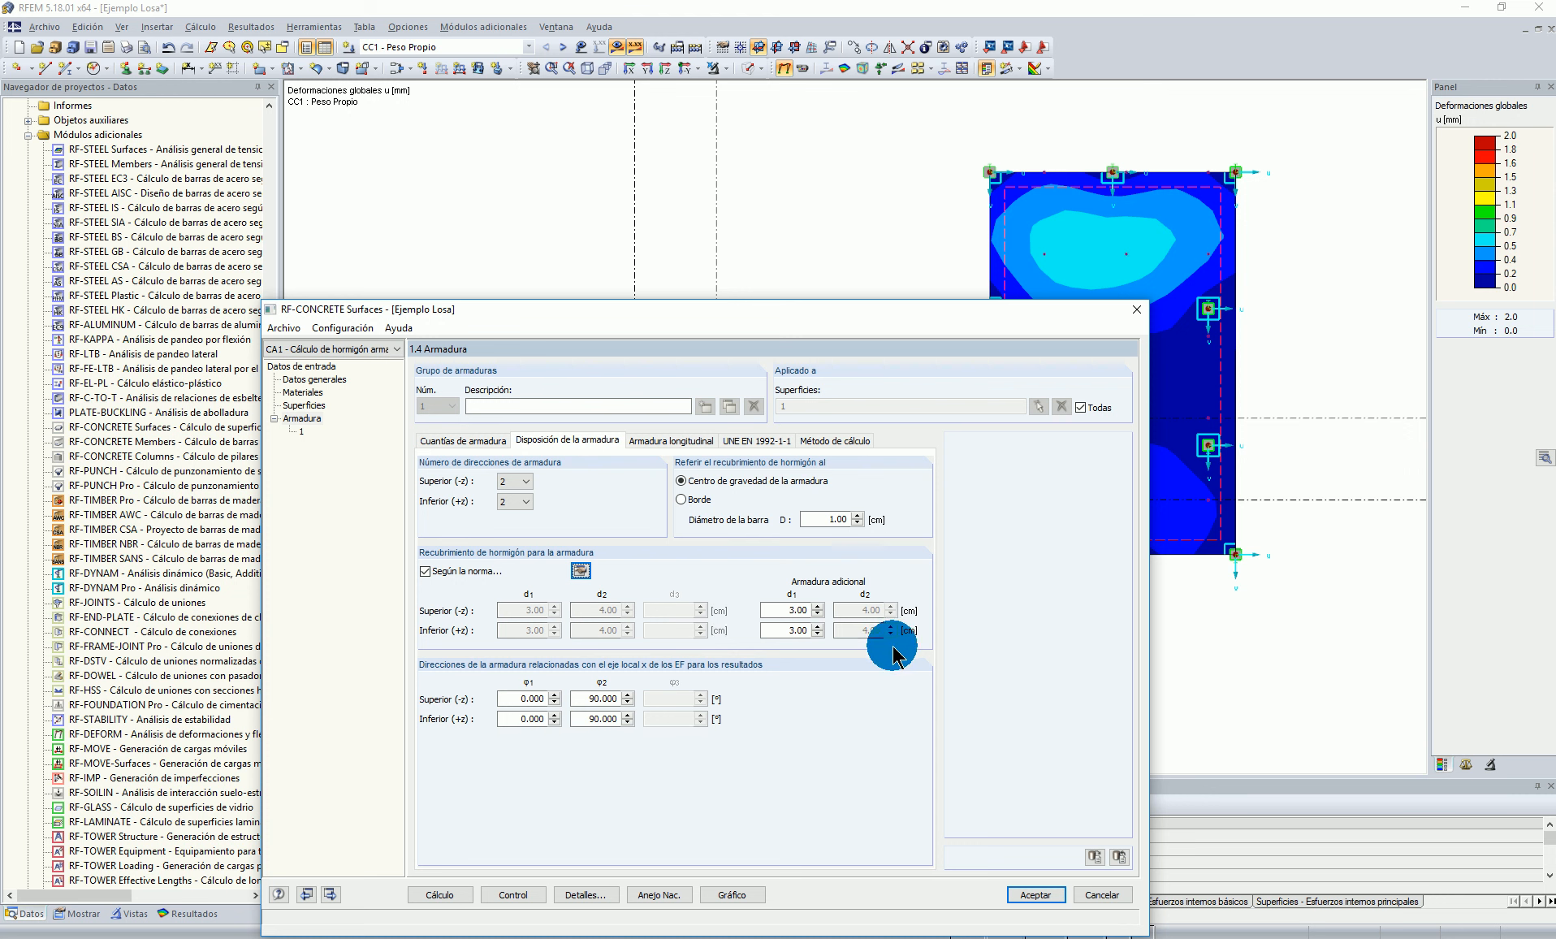
pyautogui.click(424, 571)
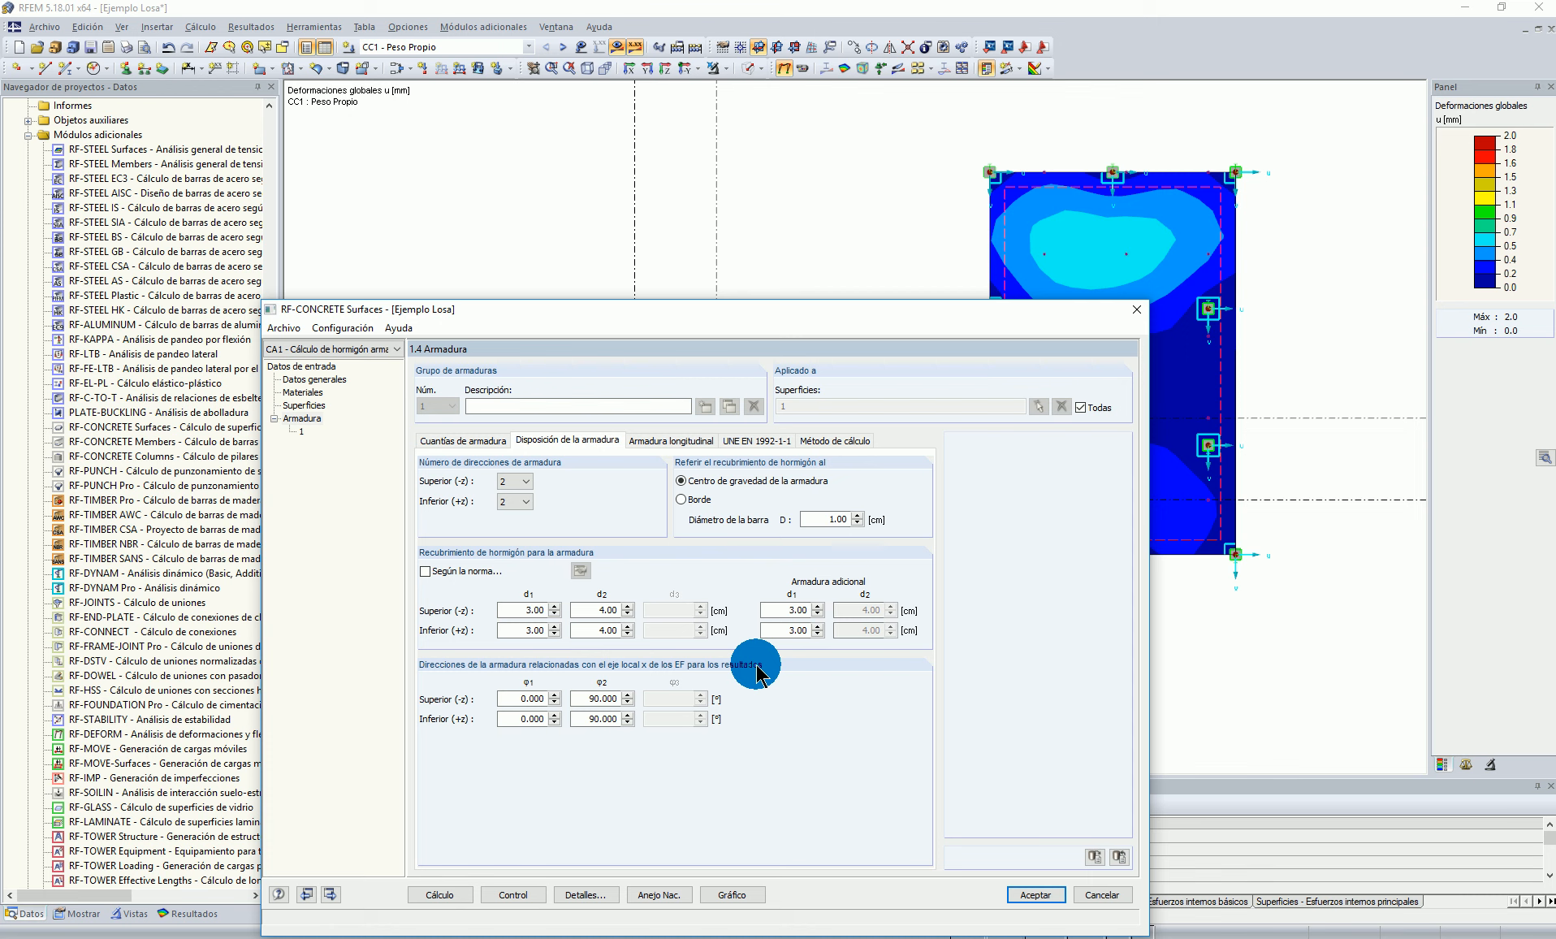
# Step: Set the basic longitudinal reinforcement area to 8 cm²/m in both directions on the upper and lower faces
pyautogui.click(678, 441)
pyautogui.moveTo(681, 313); pyautogui.dragTo(732, 138)
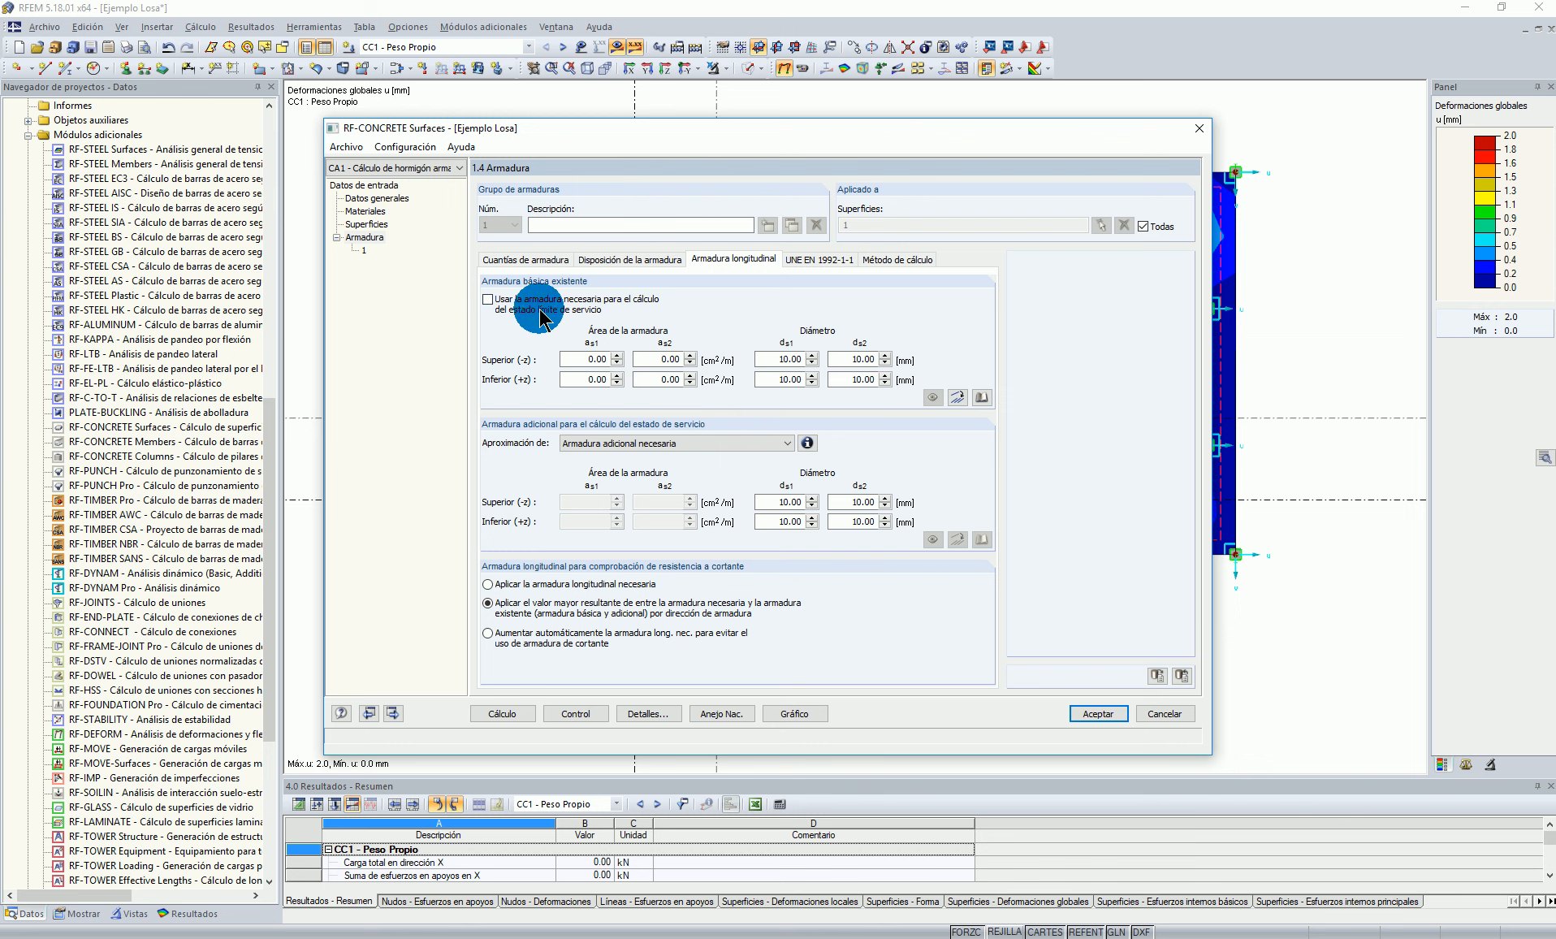
pyautogui.click(570, 359)
pyautogui.write('7')
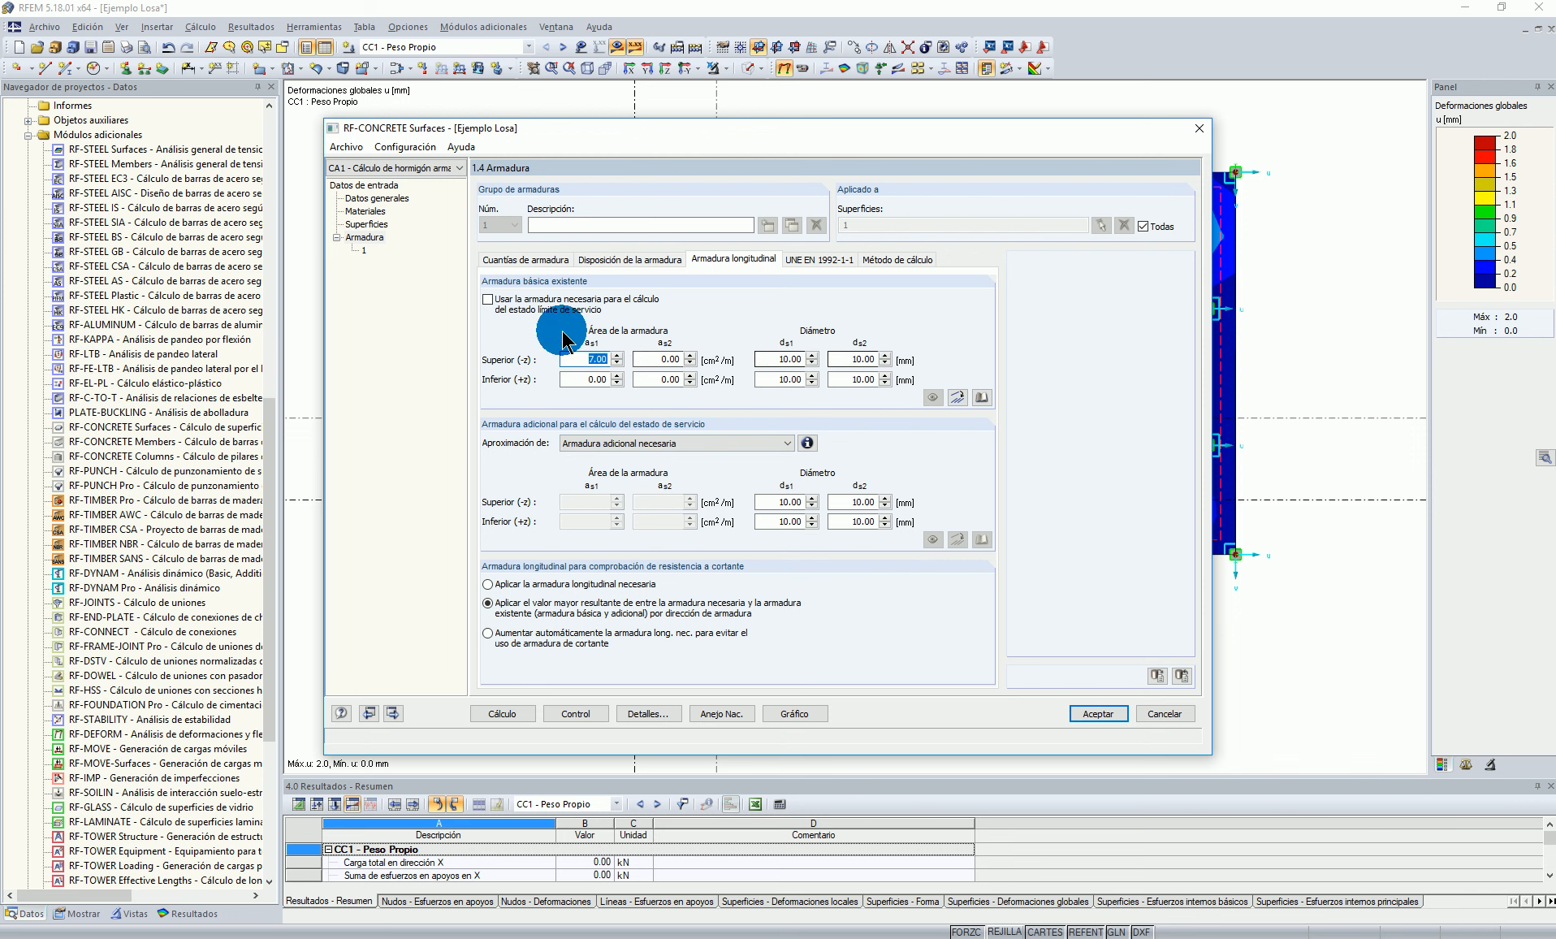
pyautogui.write('8')
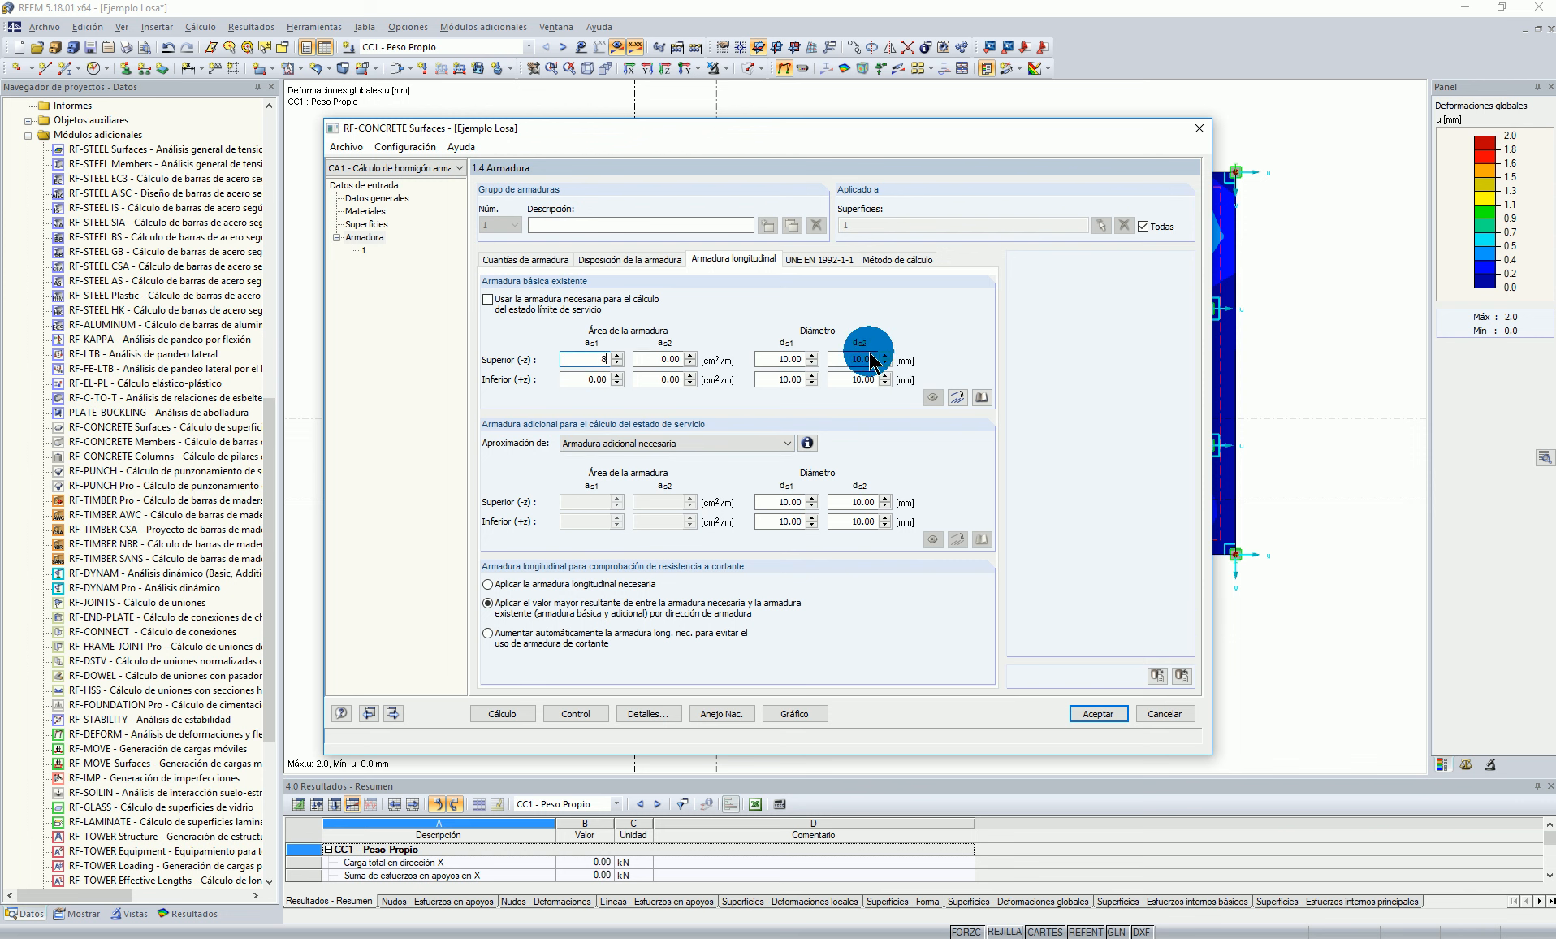
pyautogui.click(674, 359)
pyautogui.write('8')
pyautogui.click(578, 379)
pyautogui.write('8')
pyautogui.click(674, 379)
pyautogui.write('8')
pyautogui.click(653, 359)
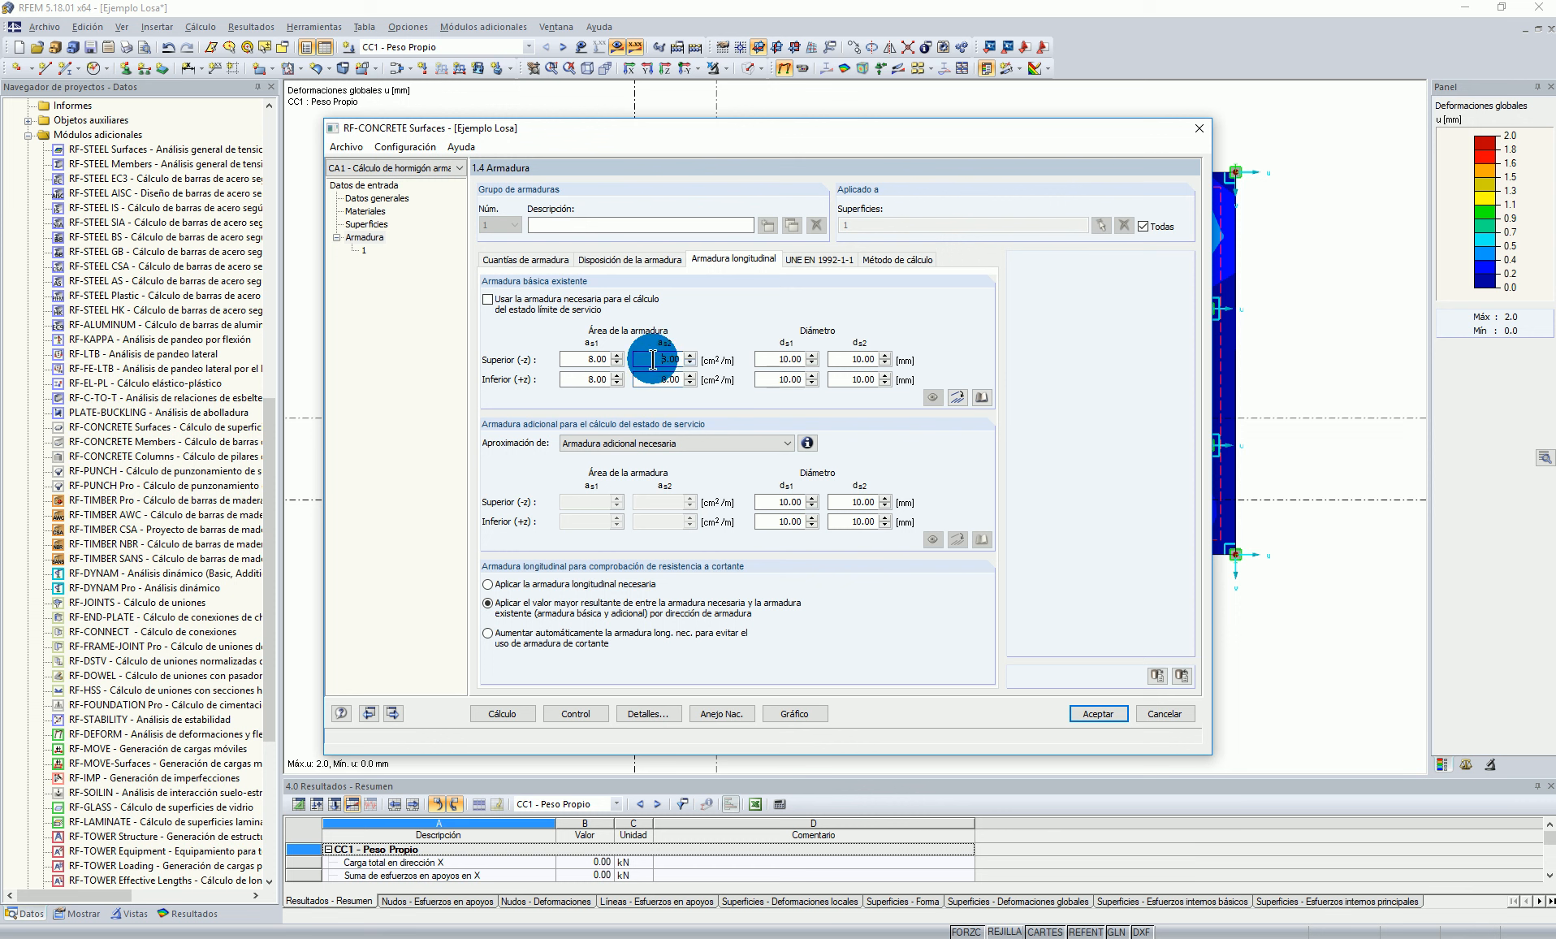
# Step: Set the basic reinforcement bar diameters to 12 mm in both directions on the upper and lower faces
pyautogui.click(779, 359)
pyautogui.write('12')
pyautogui.click(860, 359)
pyautogui.write('12')
pyautogui.click(758, 379)
pyautogui.write('12')
pyautogui.press('Tab')
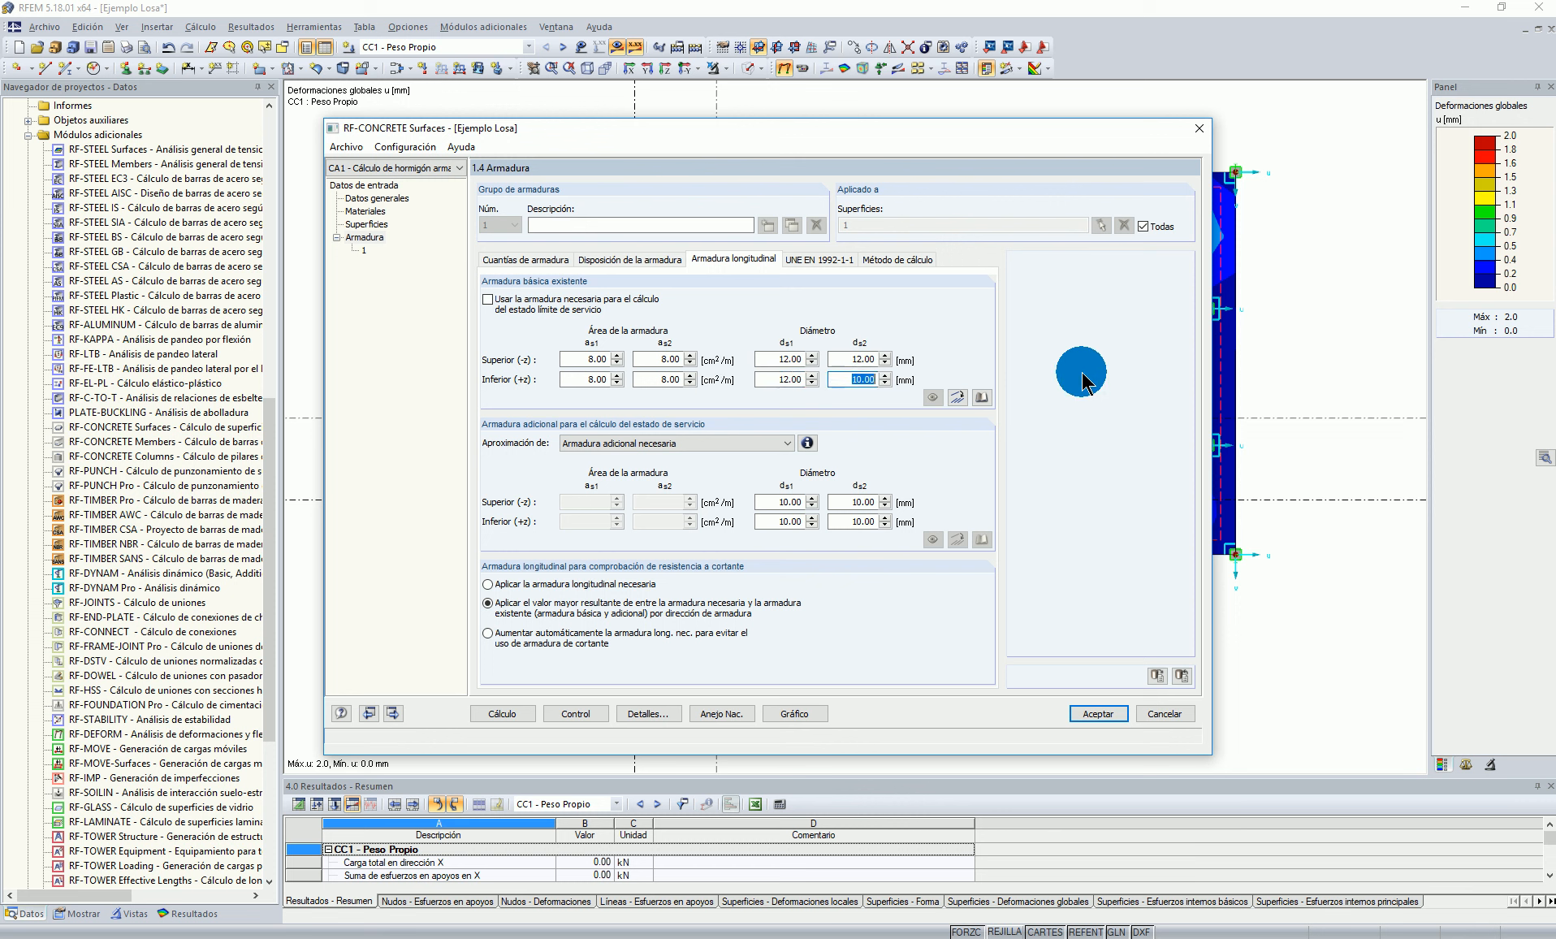
pyautogui.click(853, 359)
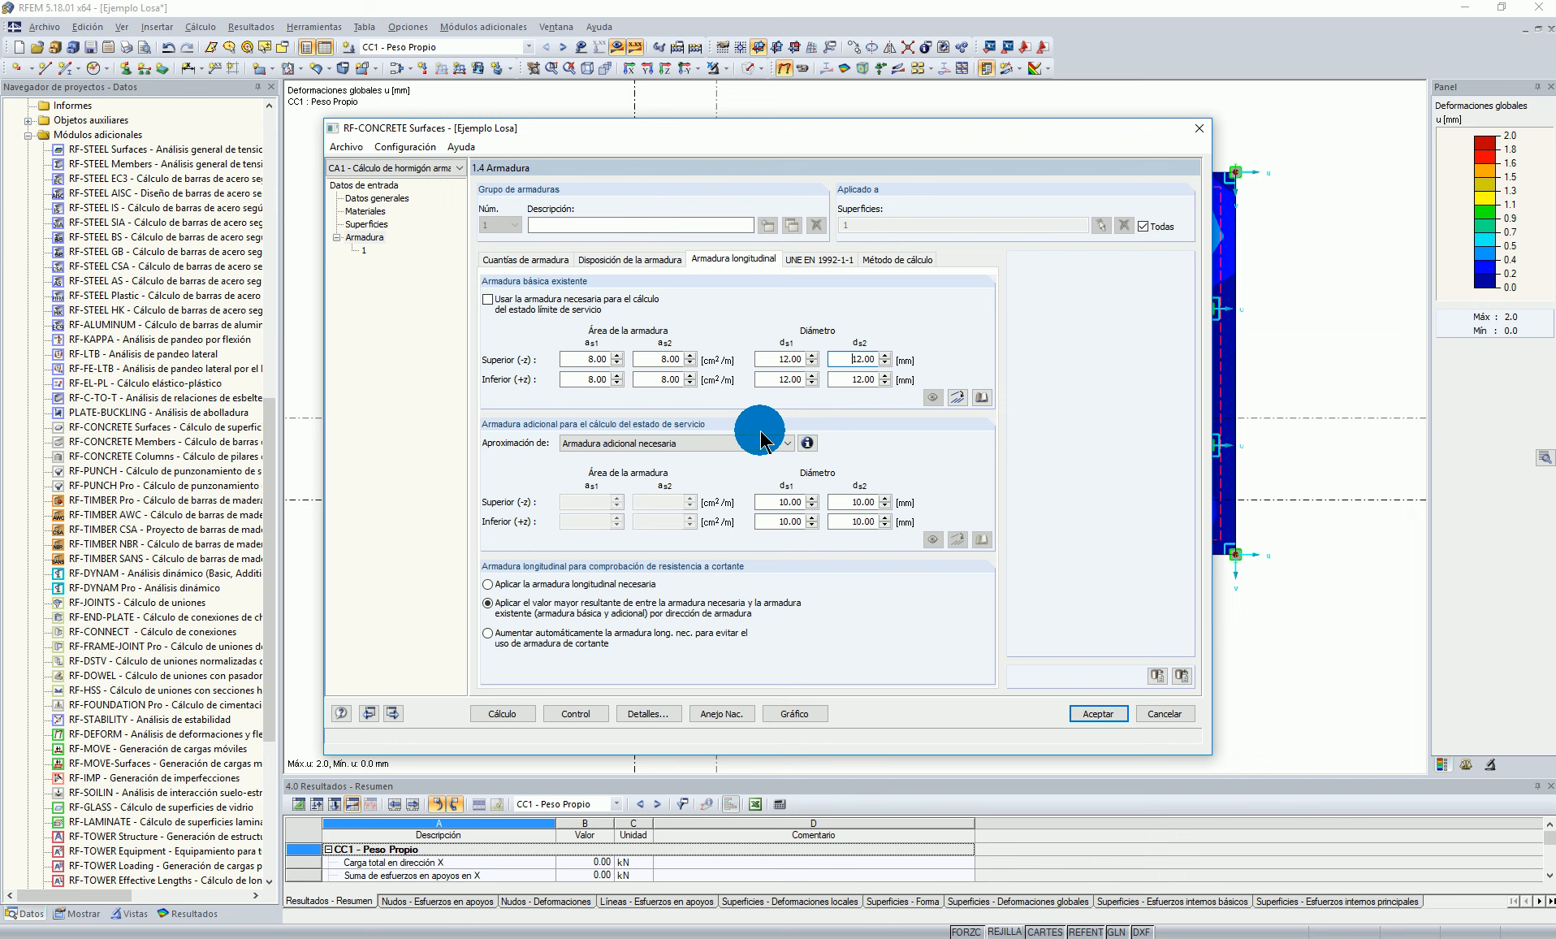
# Step: Examine the information diagrams explaining the three additional reinforcement approaches used for the serviceability limit state
pyautogui.moveTo(778, 128); pyautogui.dragTo(787, 126)
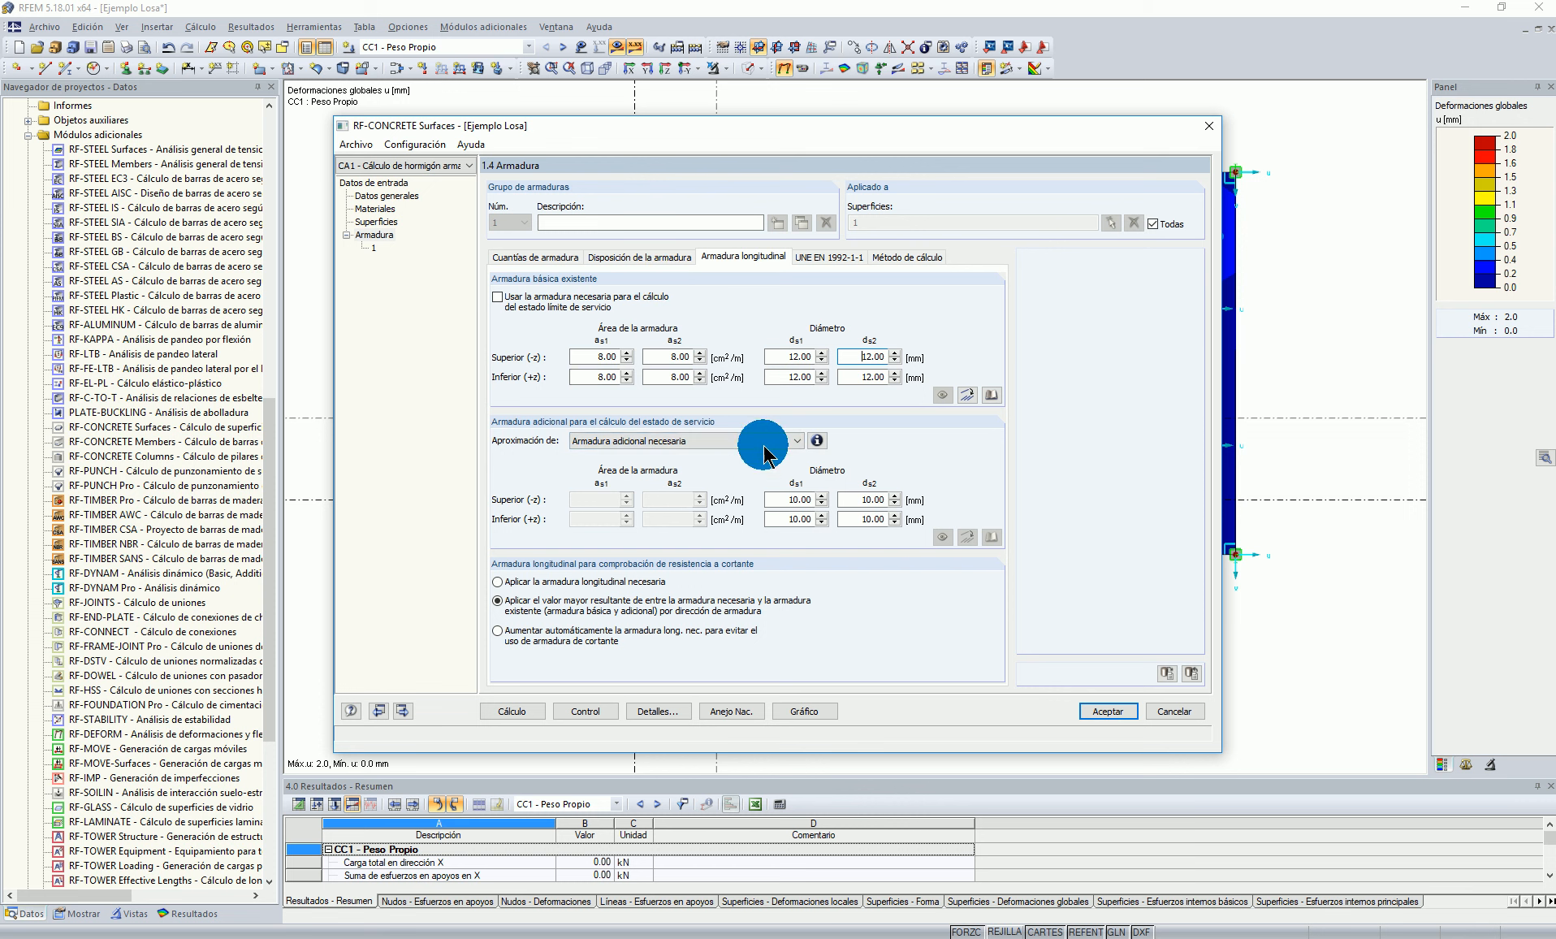
pyautogui.click(650, 362)
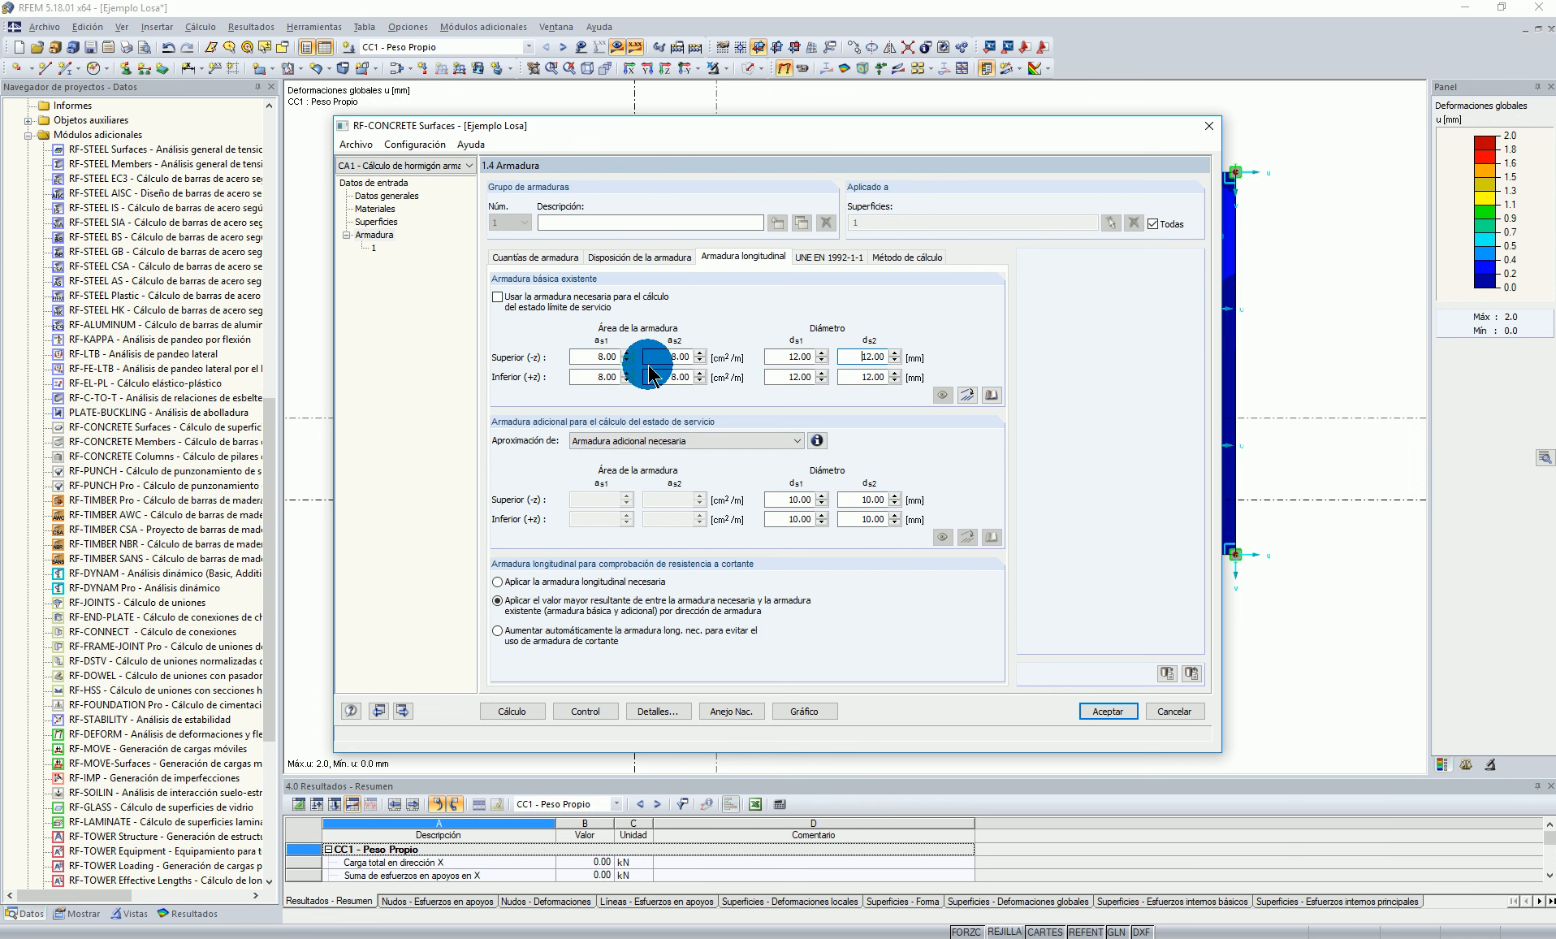
pyautogui.click(816, 443)
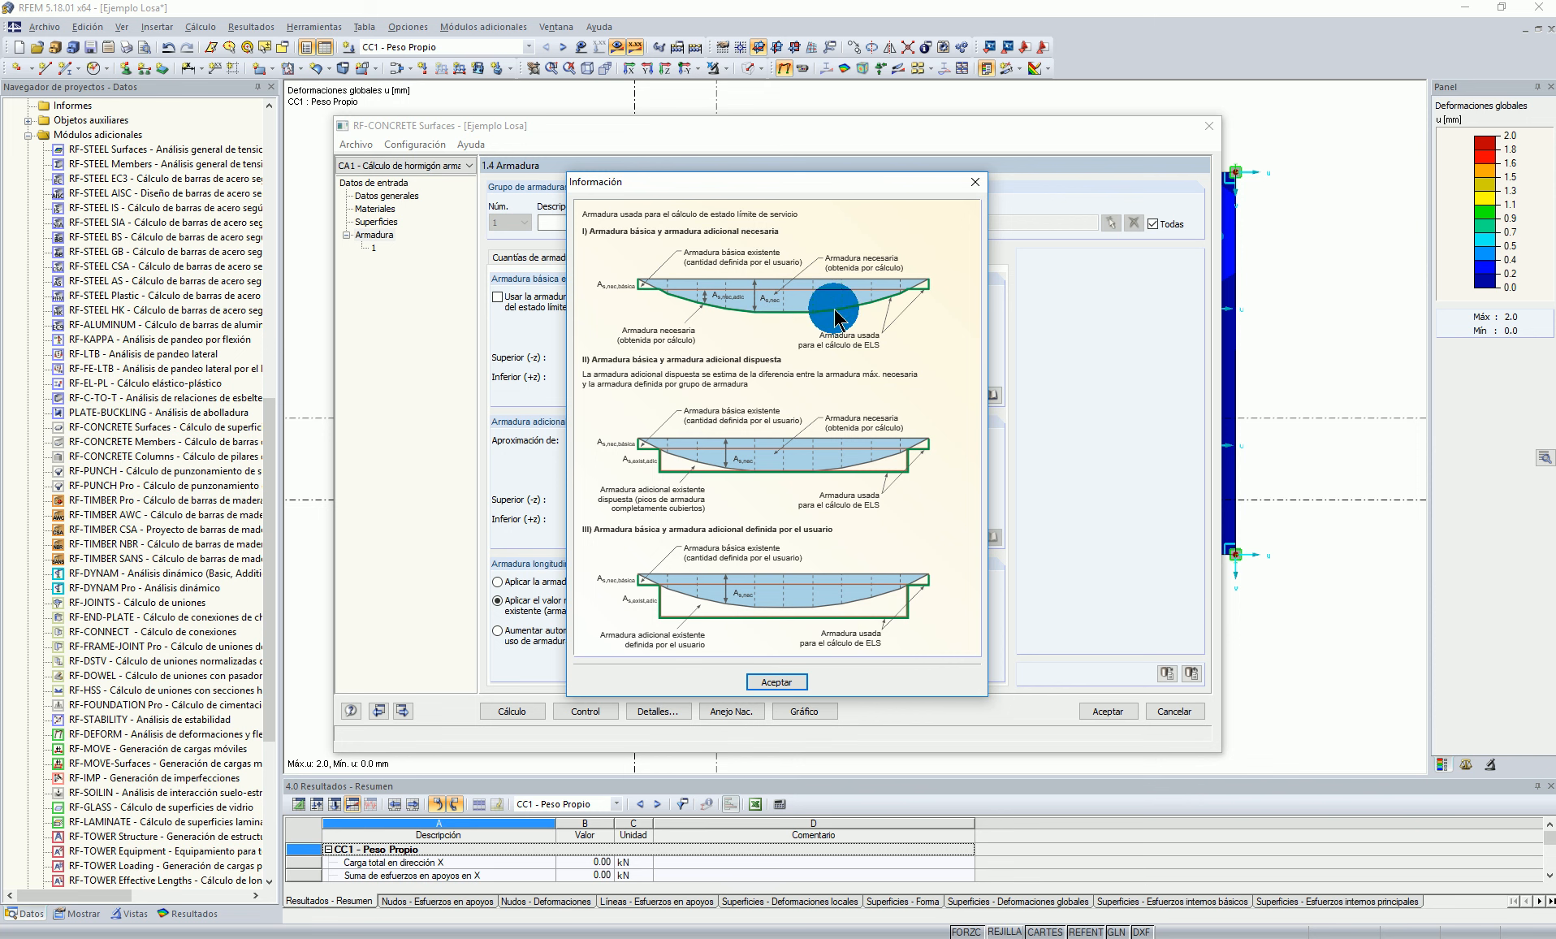
pyautogui.moveTo(744, 186); pyautogui.dragTo(1094, 136)
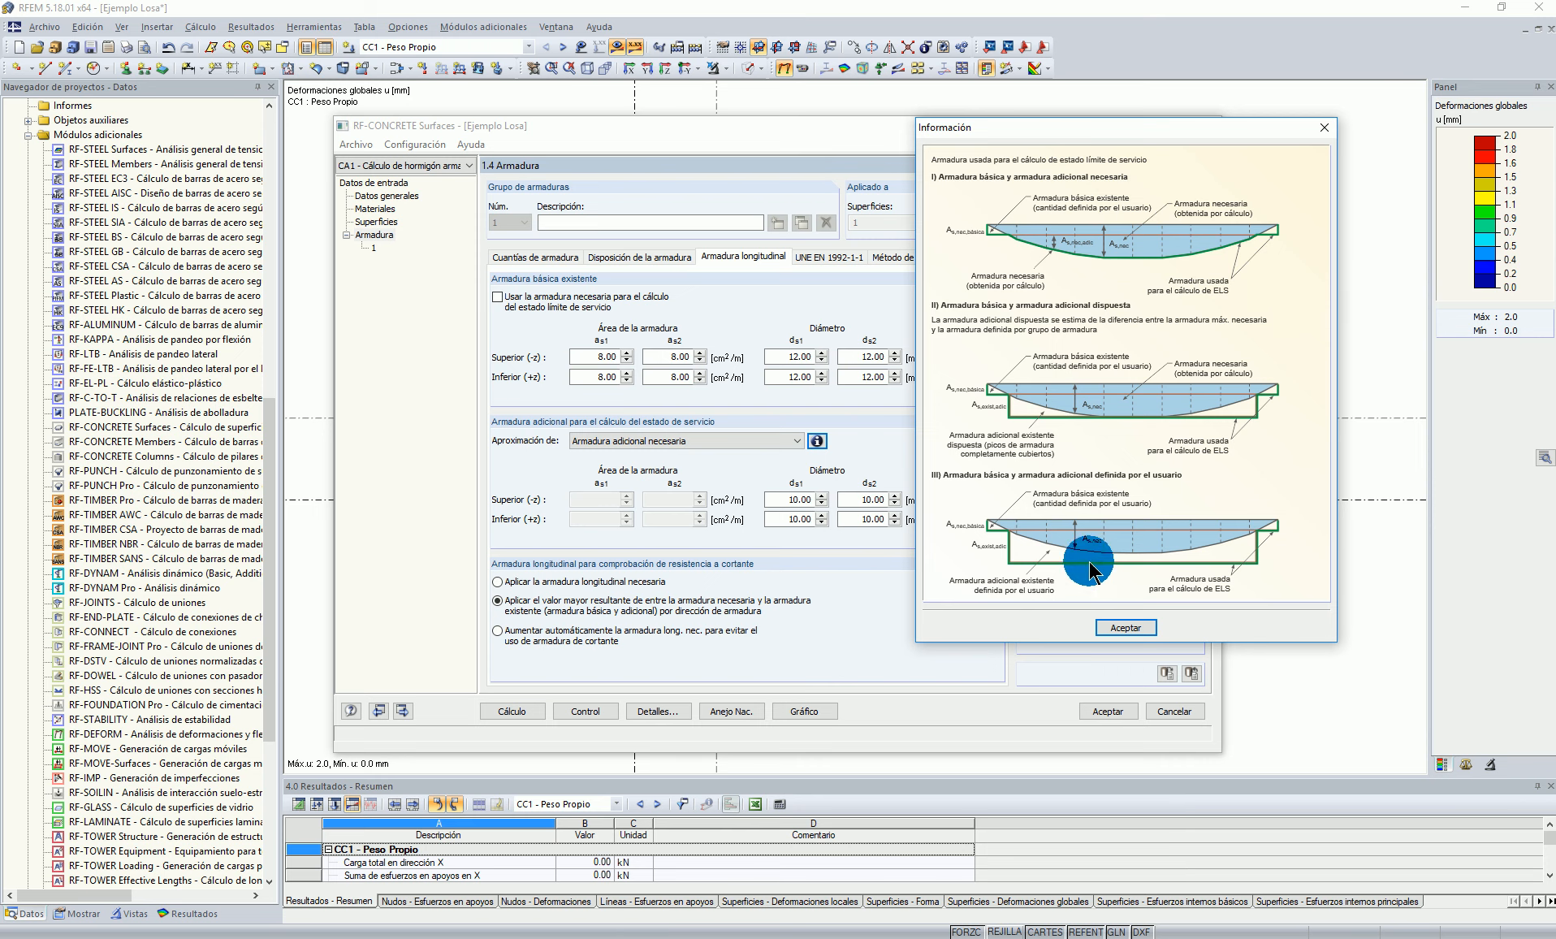
pyautogui.click(1322, 128)
# Step: Choose user-defined additional reinforcement for serviceability and set its area to 8 cm²/m in both directions on both faces
pyautogui.click(729, 441)
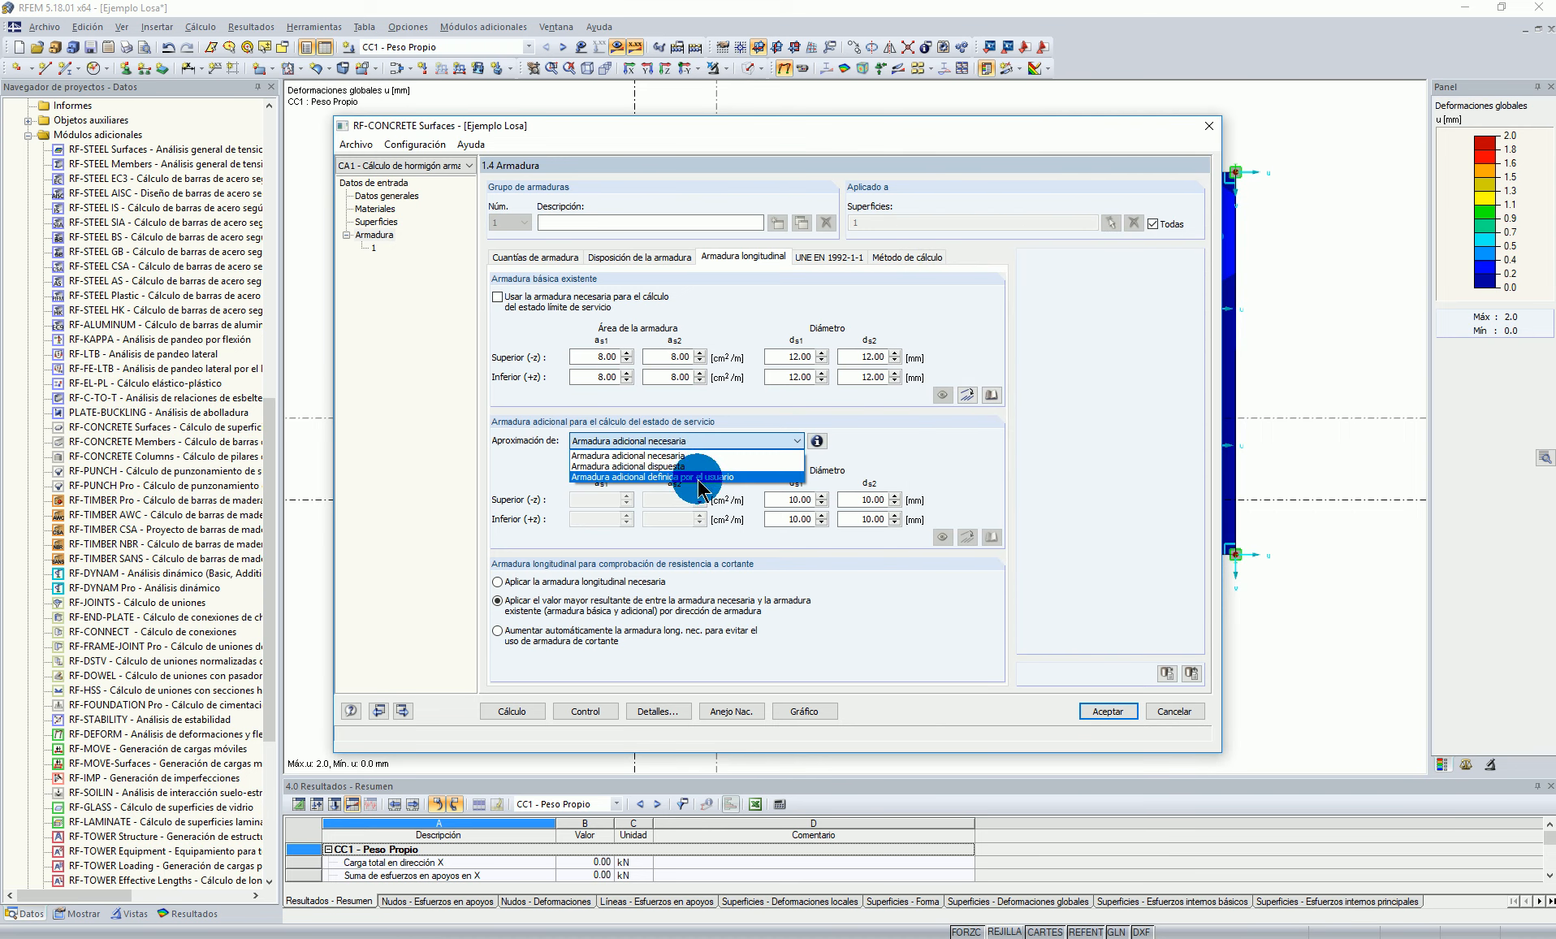
pyautogui.click(707, 479)
pyautogui.click(594, 500)
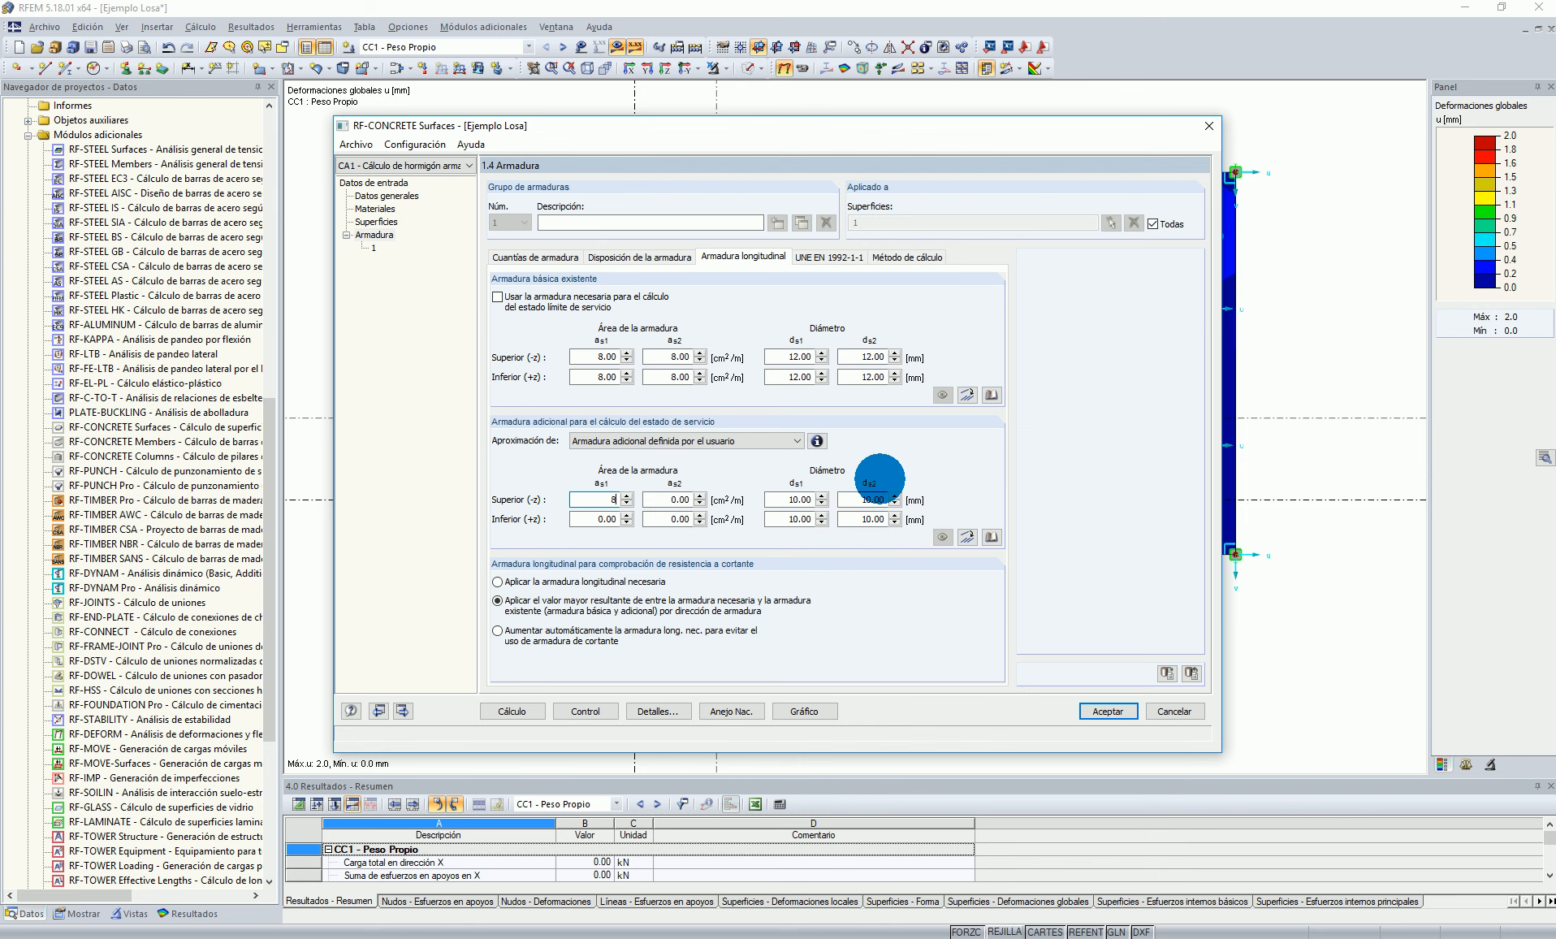
pyautogui.click(678, 499)
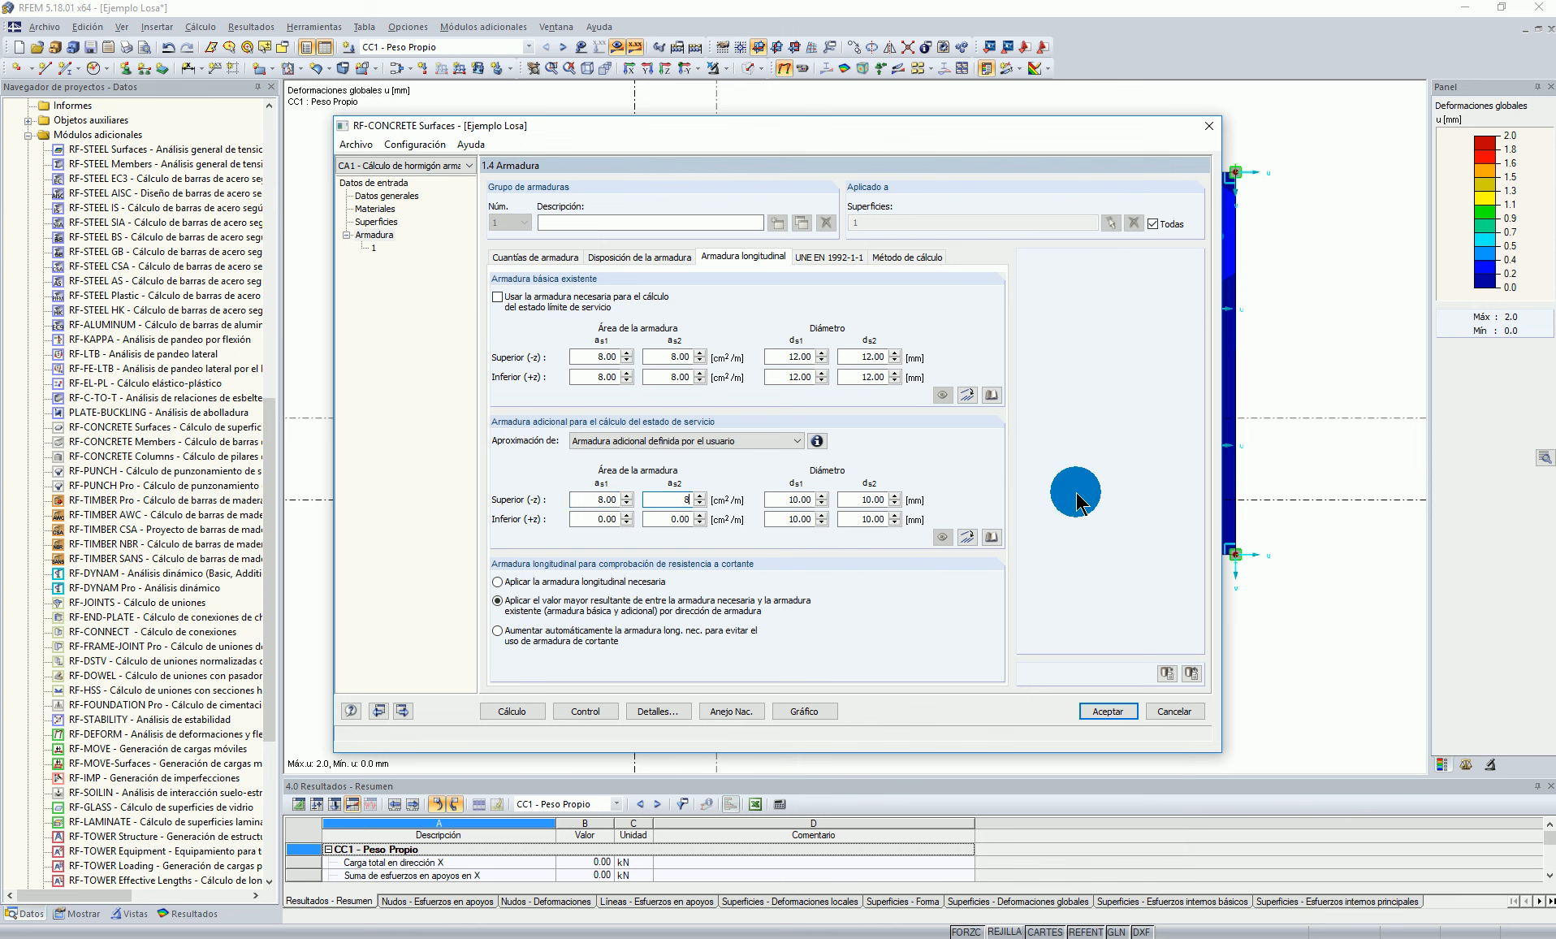
pyautogui.click(596, 519)
pyautogui.write('8')
pyautogui.click(678, 519)
pyautogui.click(675, 497)
pyautogui.click(588, 378)
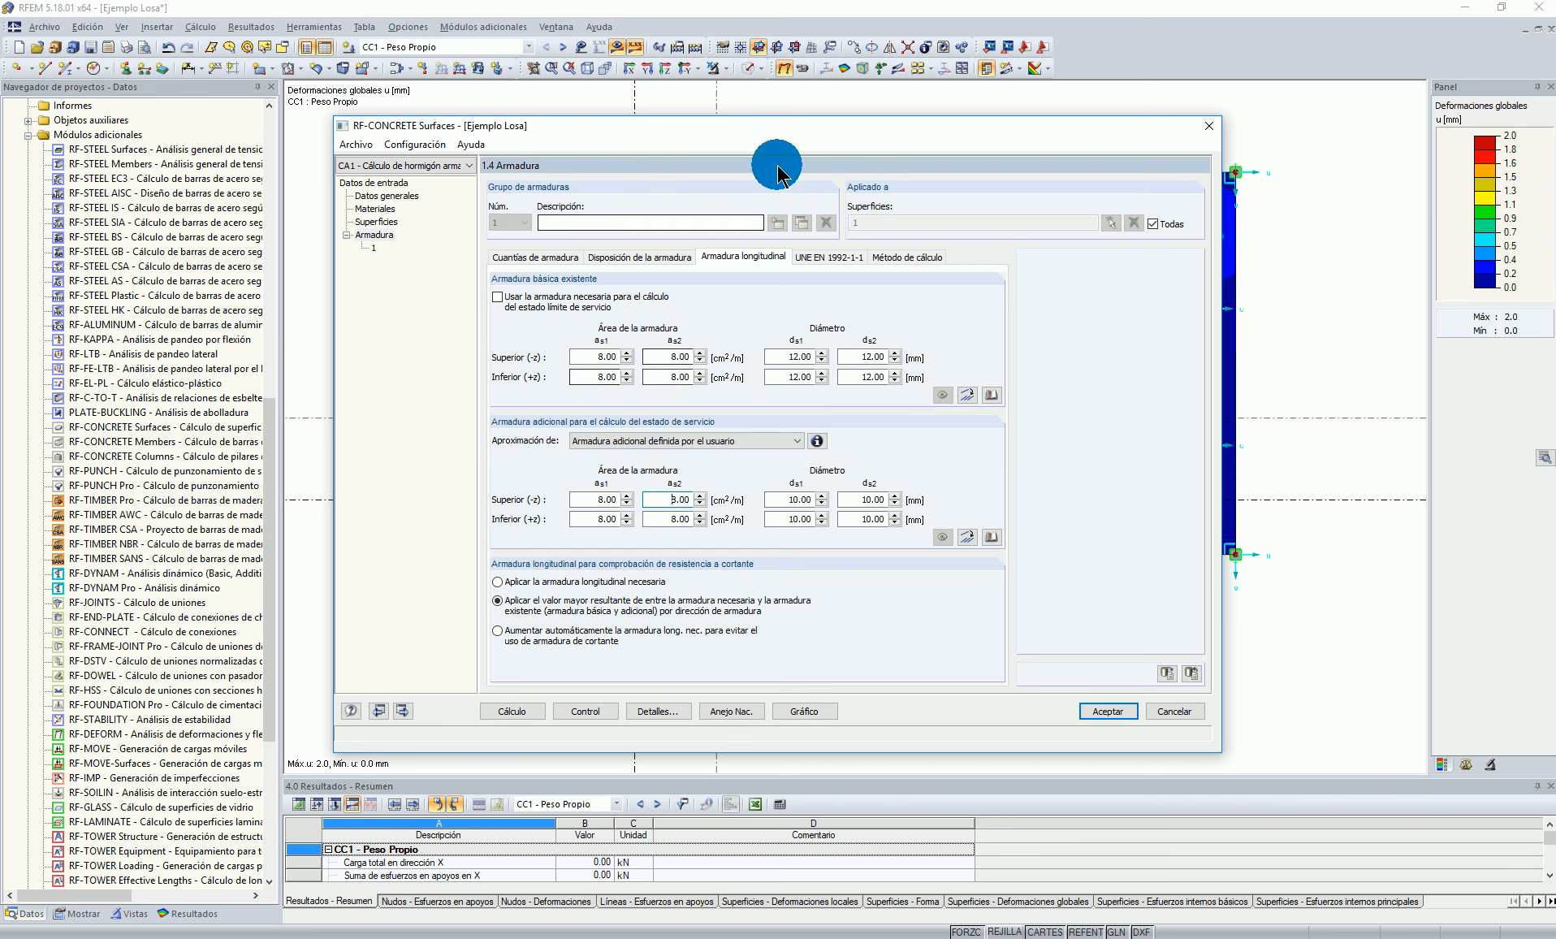
# Step: Set all additional reinforcement diameters to 12 mm and change the approach to "Armadura adicional dispuesta"
pyautogui.moveTo(803, 131); pyautogui.dragTo(815, 128)
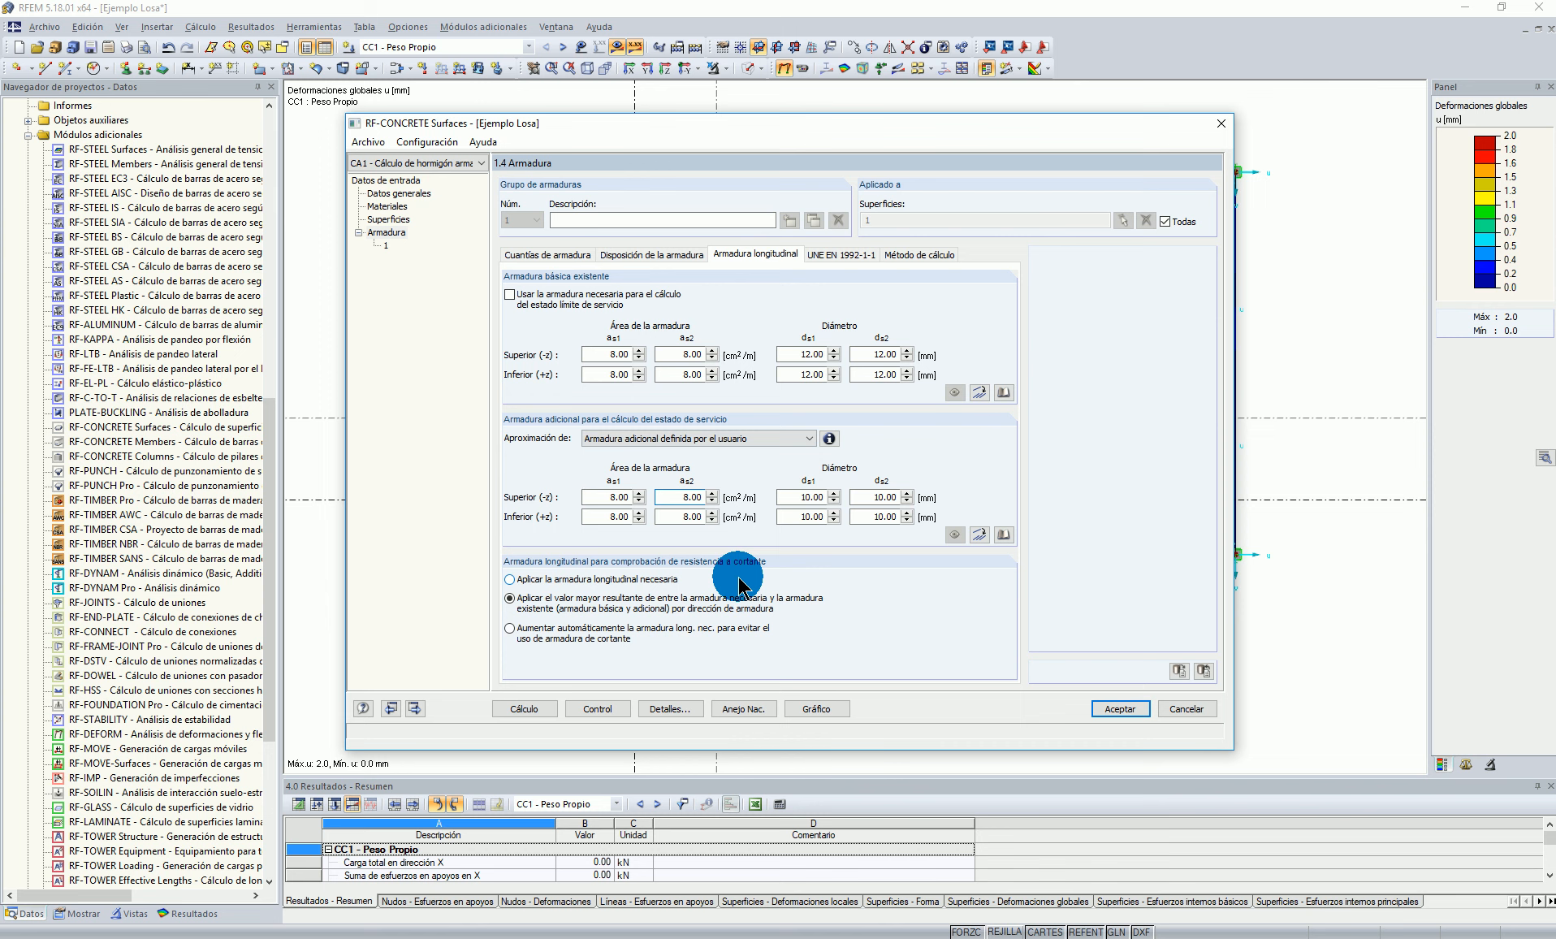
pyautogui.doubleClick(791, 496)
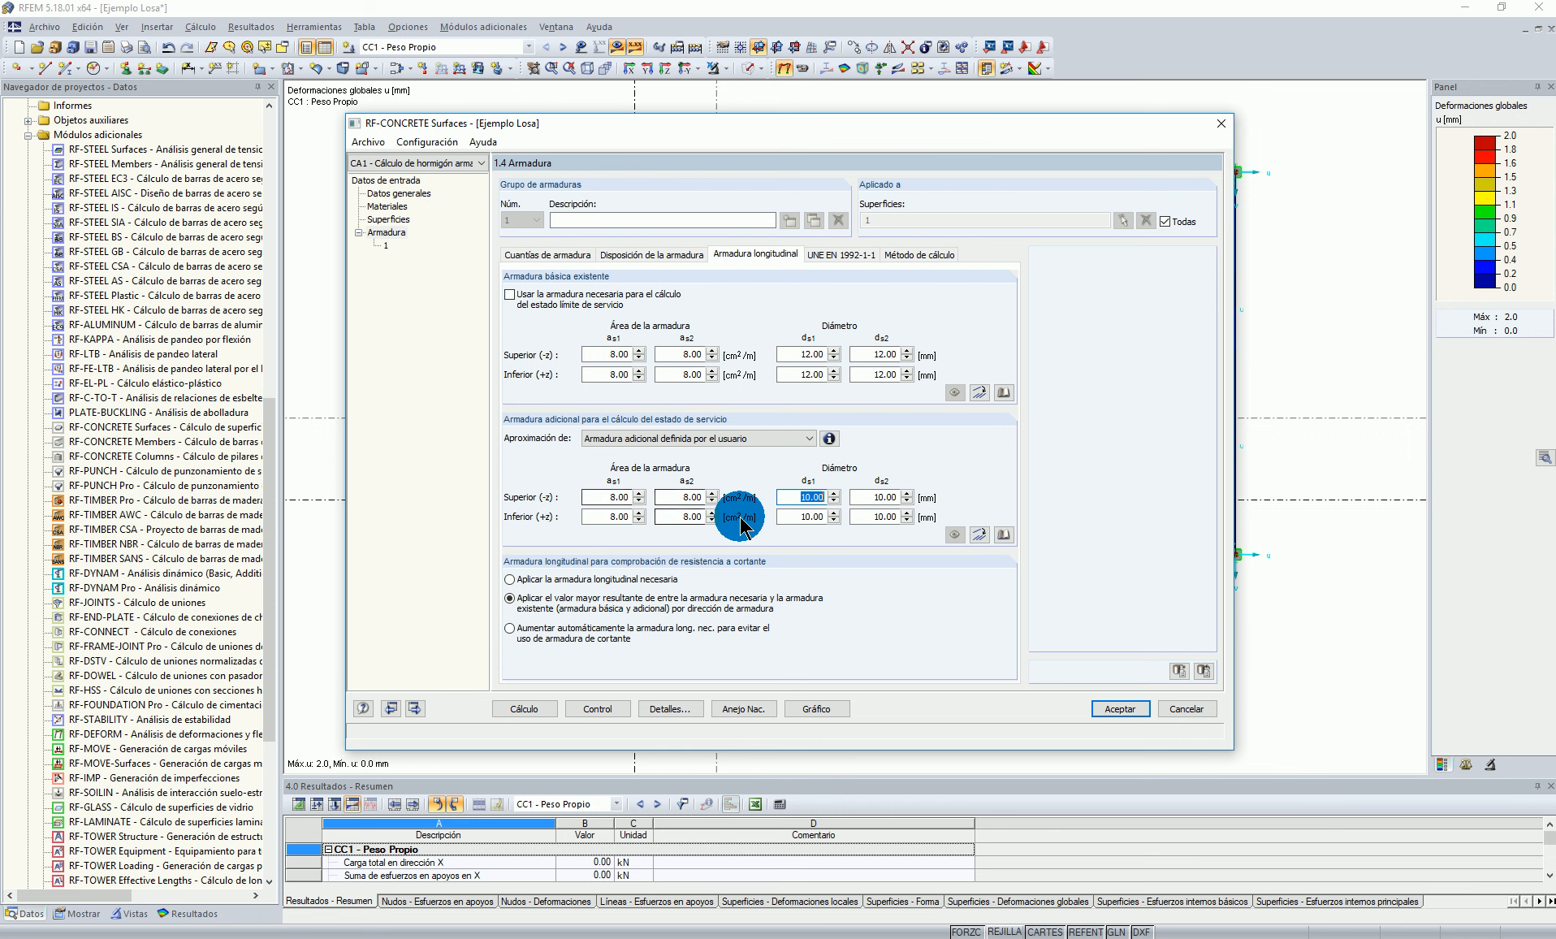
pyautogui.press('Tab')
pyautogui.write('12')
pyautogui.doubleClick(877, 496)
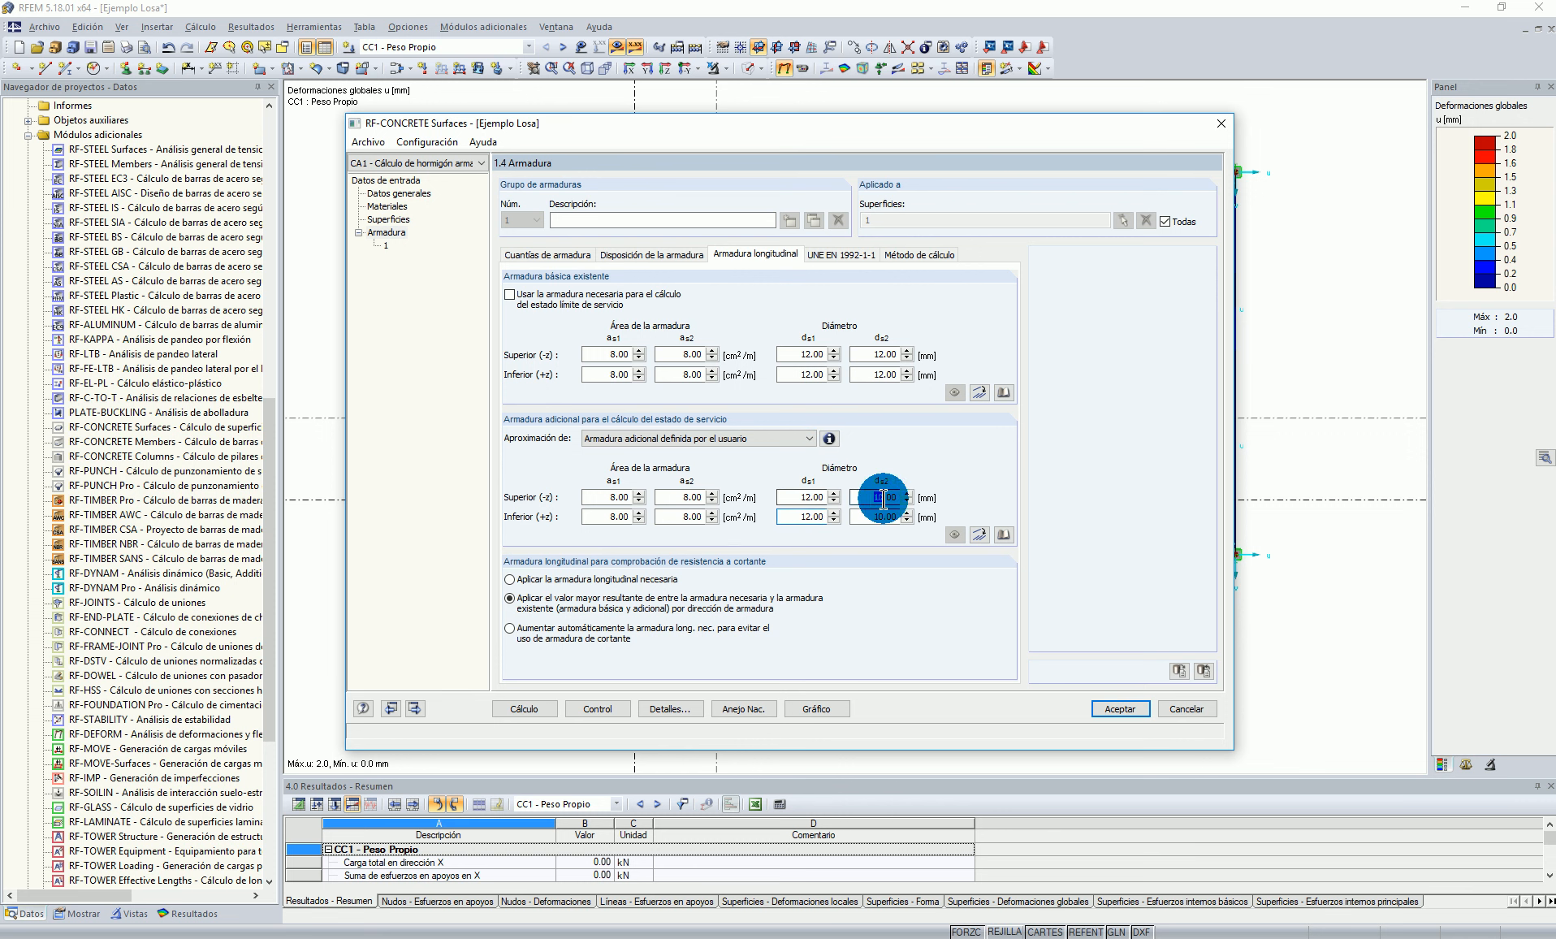
pyautogui.doubleClick(875, 516)
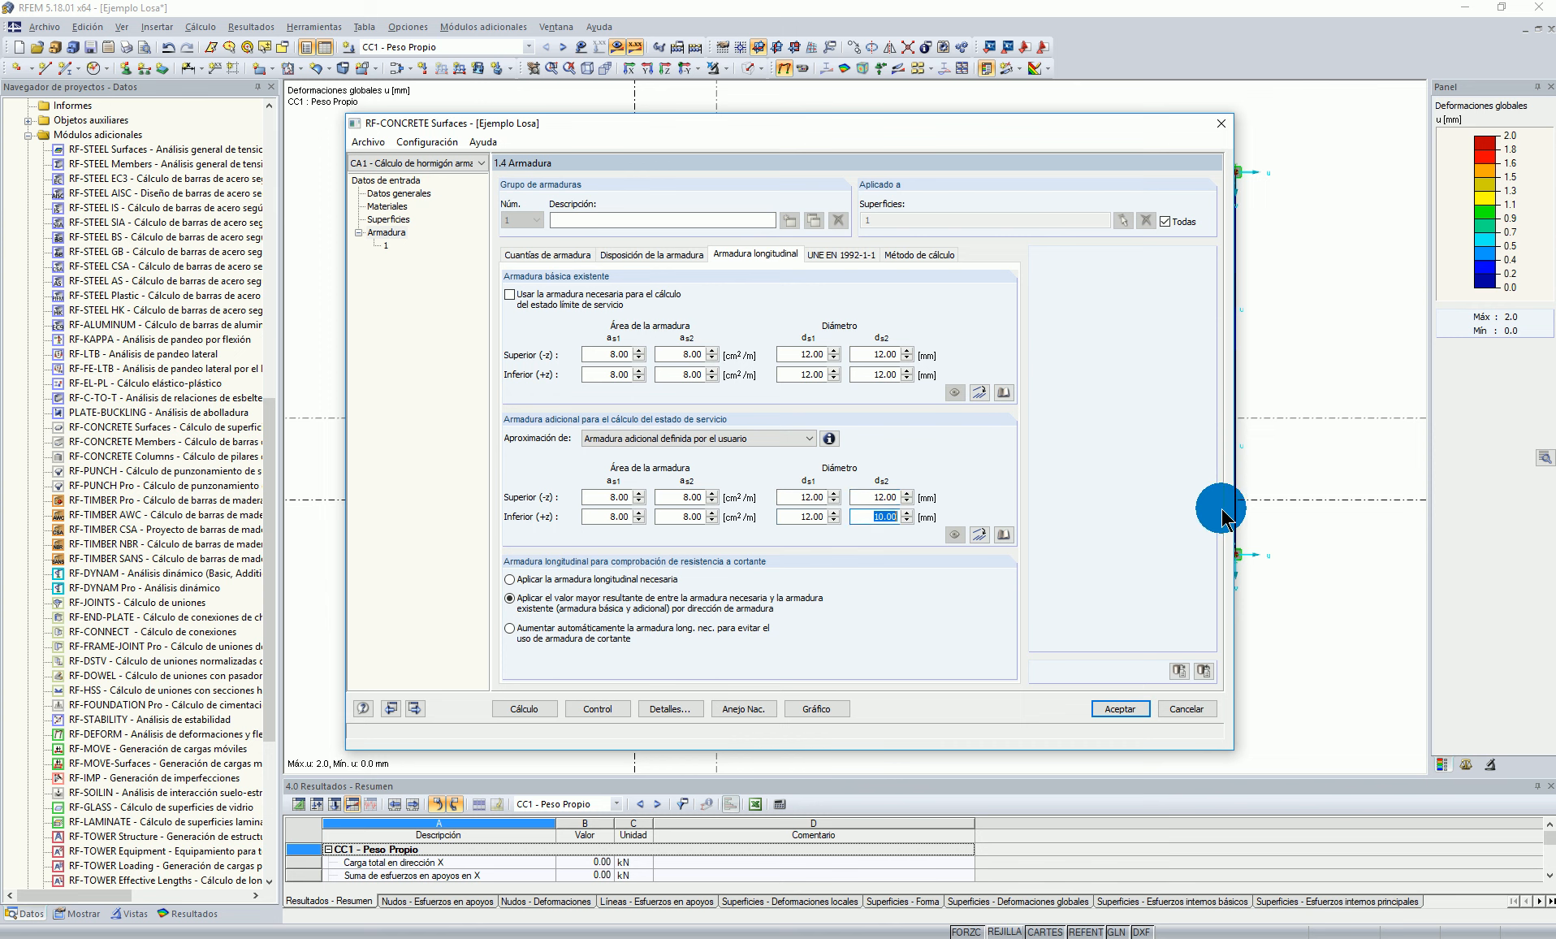
pyautogui.write('12')
pyautogui.click(756, 439)
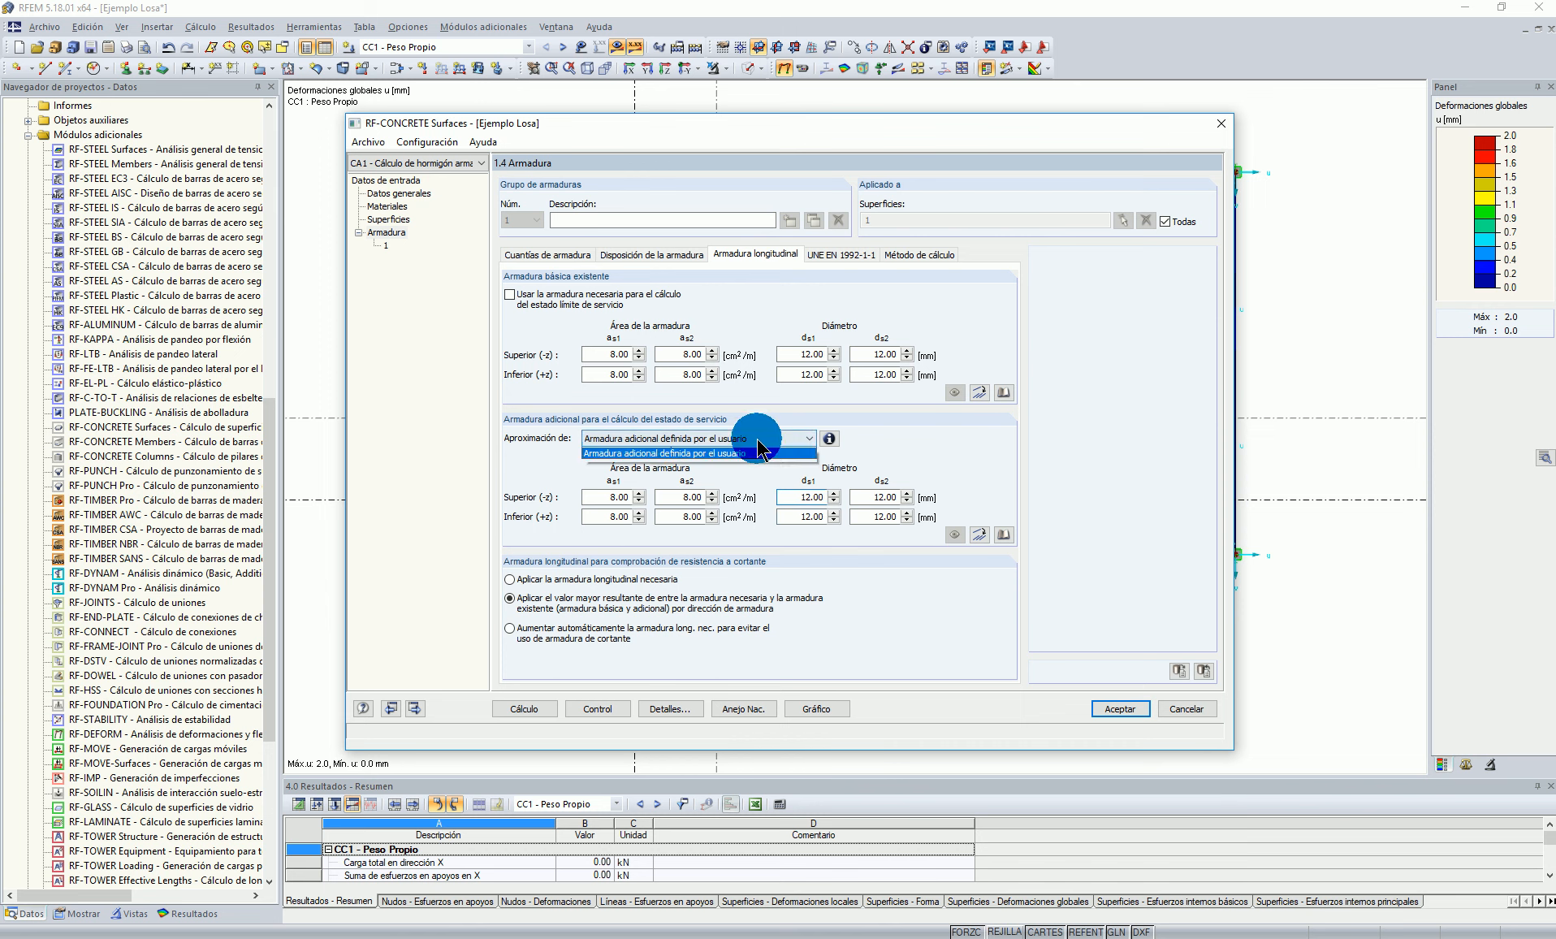
pyautogui.click(750, 464)
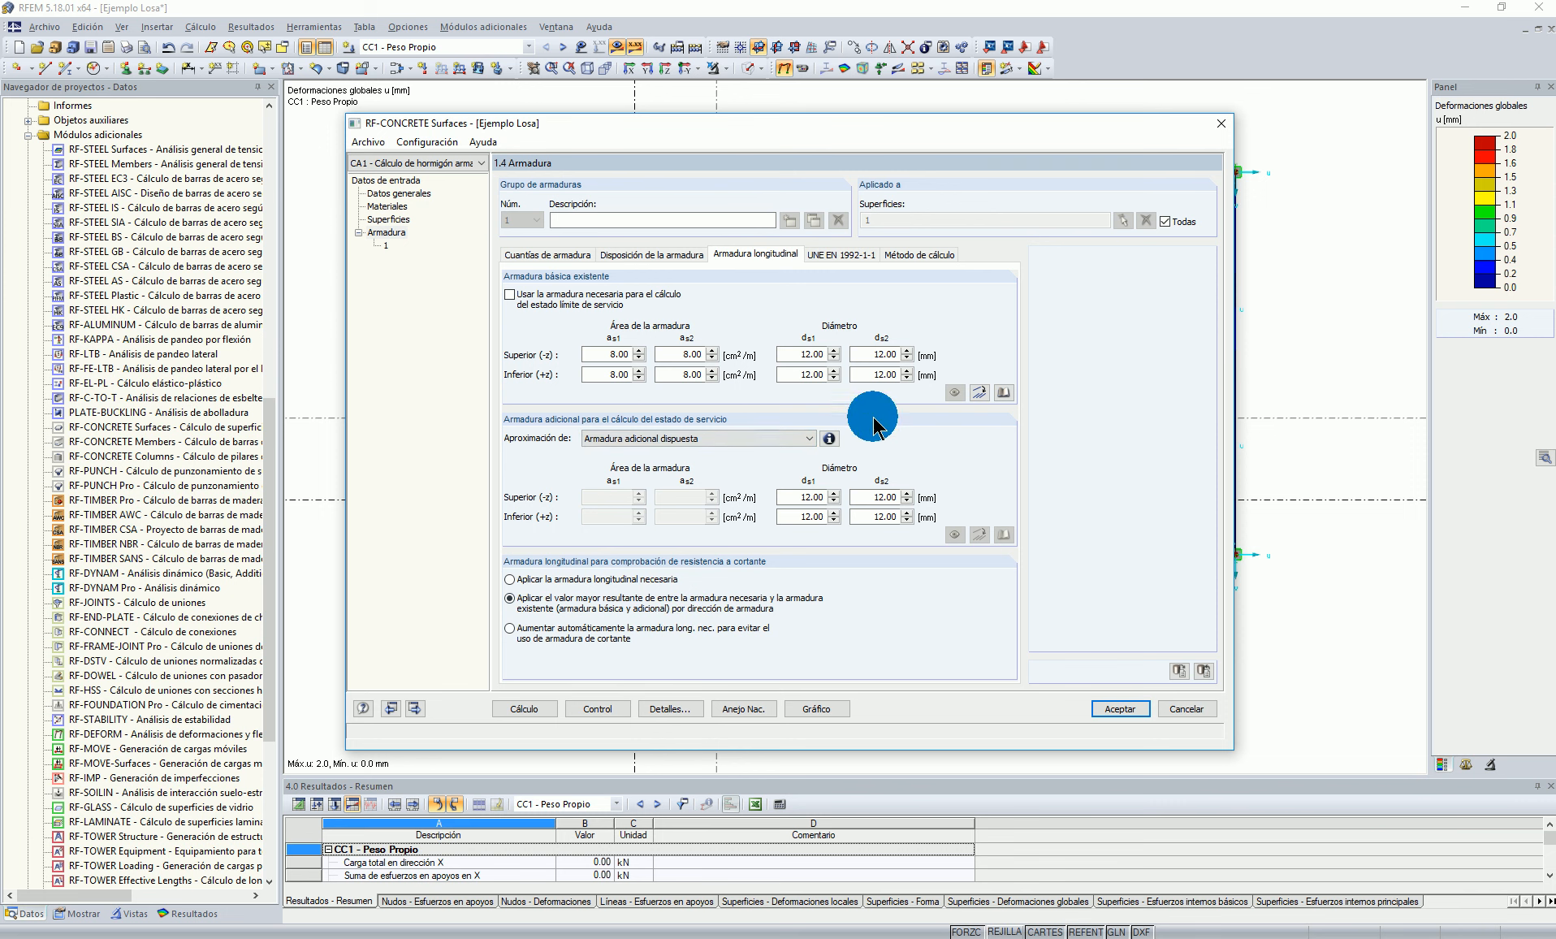
# Step: Derive the basic reinforcement areas from 12 mm bars, giving 7.54 cm²/m in both directions on both faces
pyautogui.click(979, 393)
pyautogui.doubleClick(689, 398)
pyautogui.write('12')
pyautogui.click(850, 379)
pyautogui.click(887, 421)
pyautogui.click(838, 537)
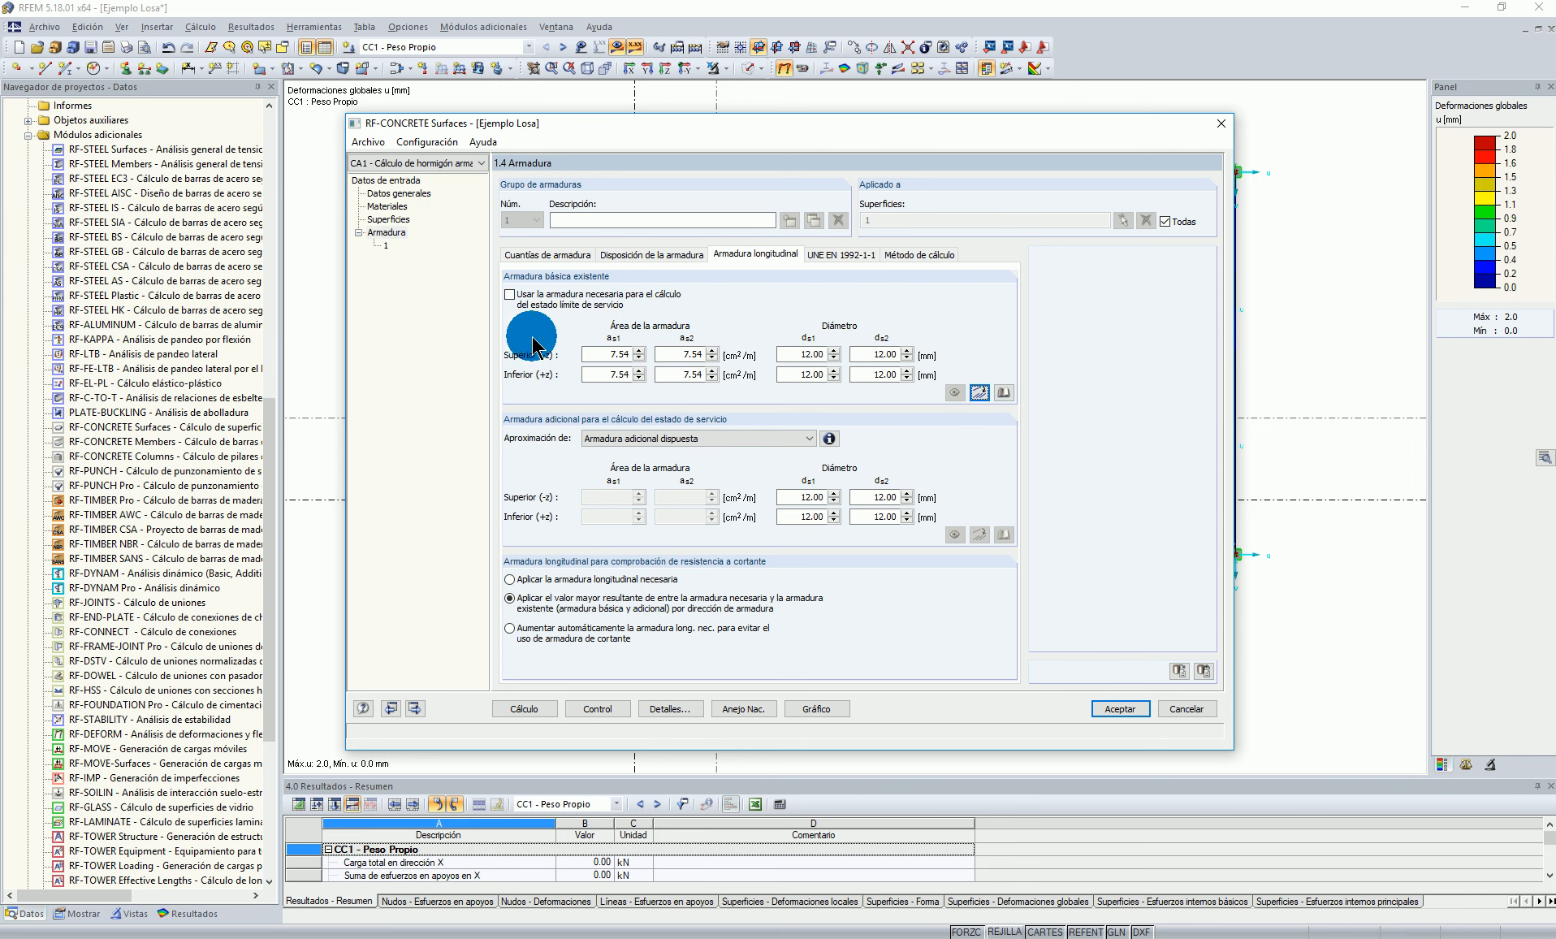
pyautogui.moveTo(660, 123); pyautogui.dragTo(696, 119)
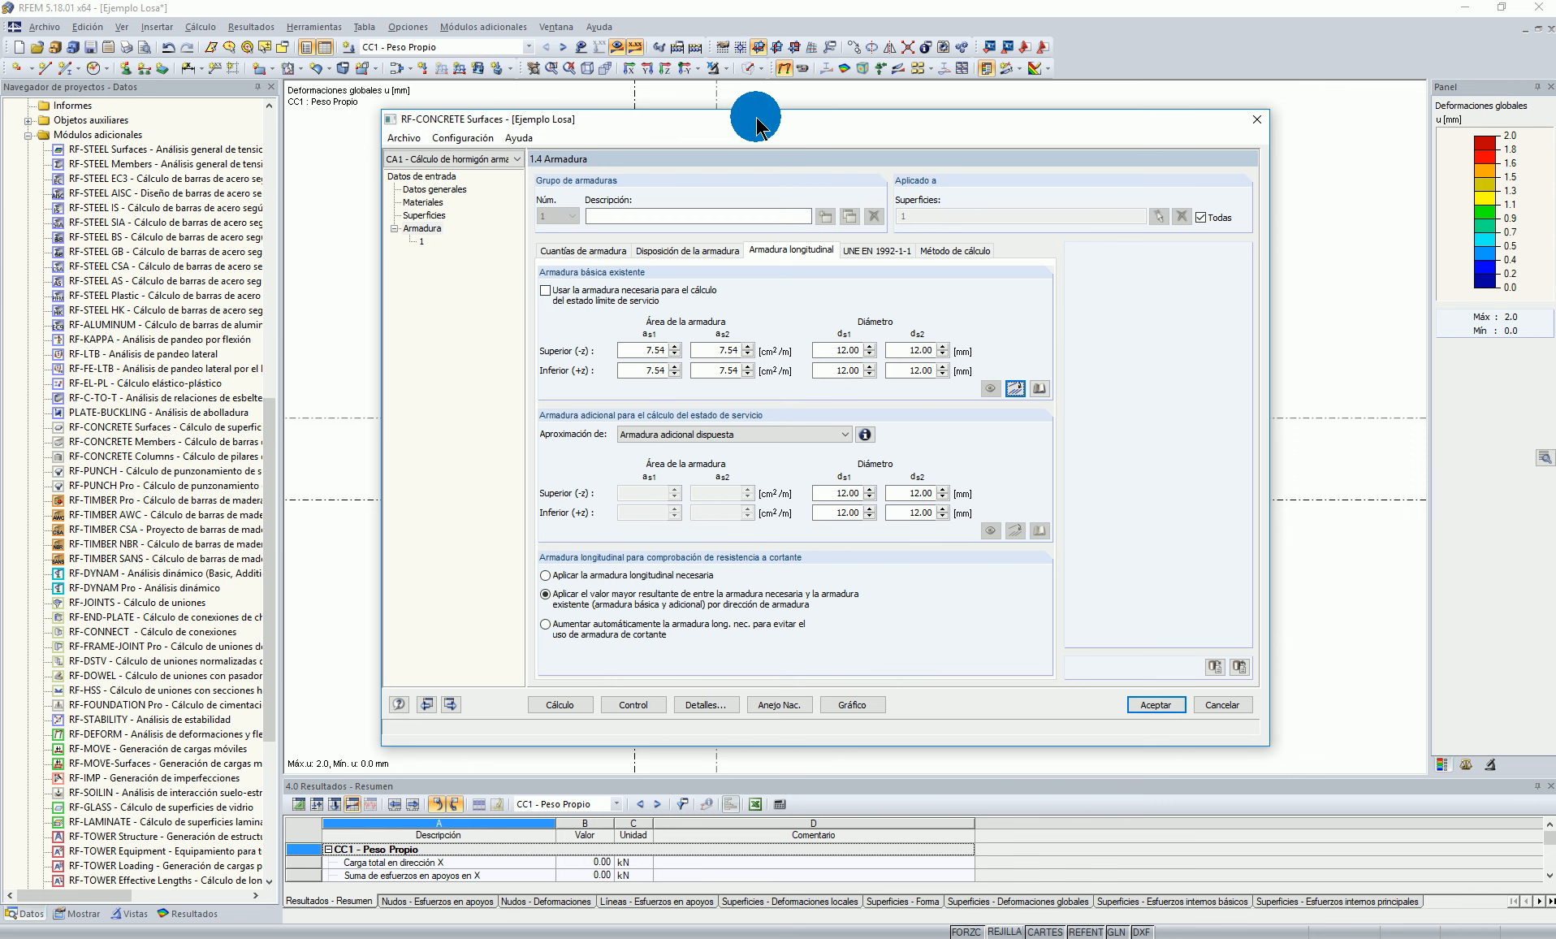
pyautogui.moveTo(756, 120); pyautogui.dragTo(775, 126)
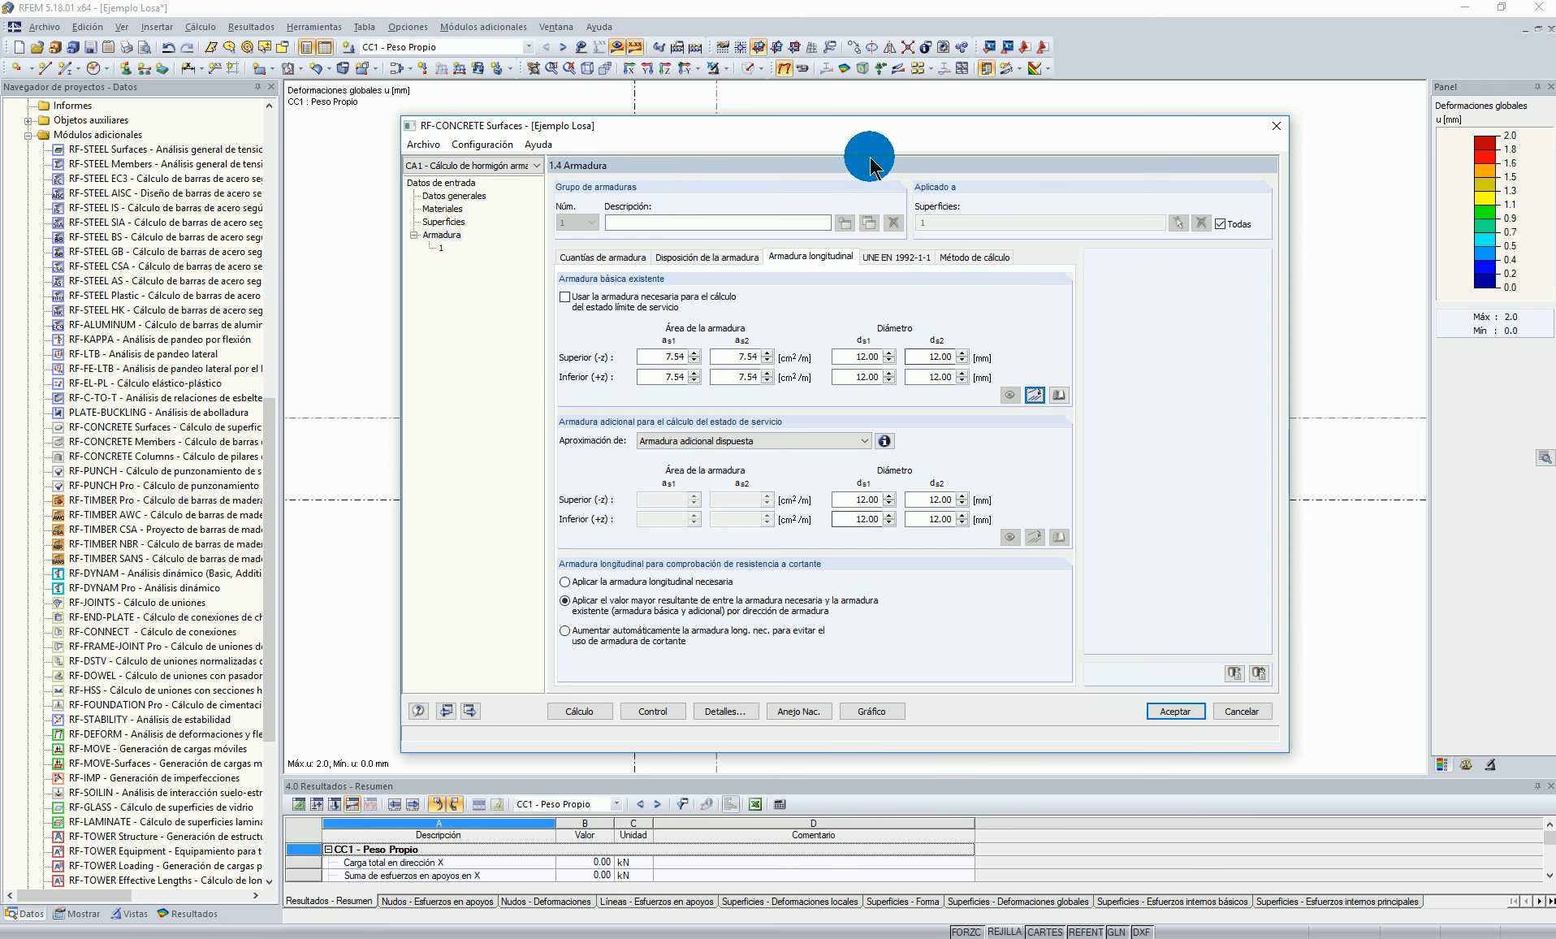
pyautogui.moveTo(851, 128); pyautogui.dragTo(873, 109)
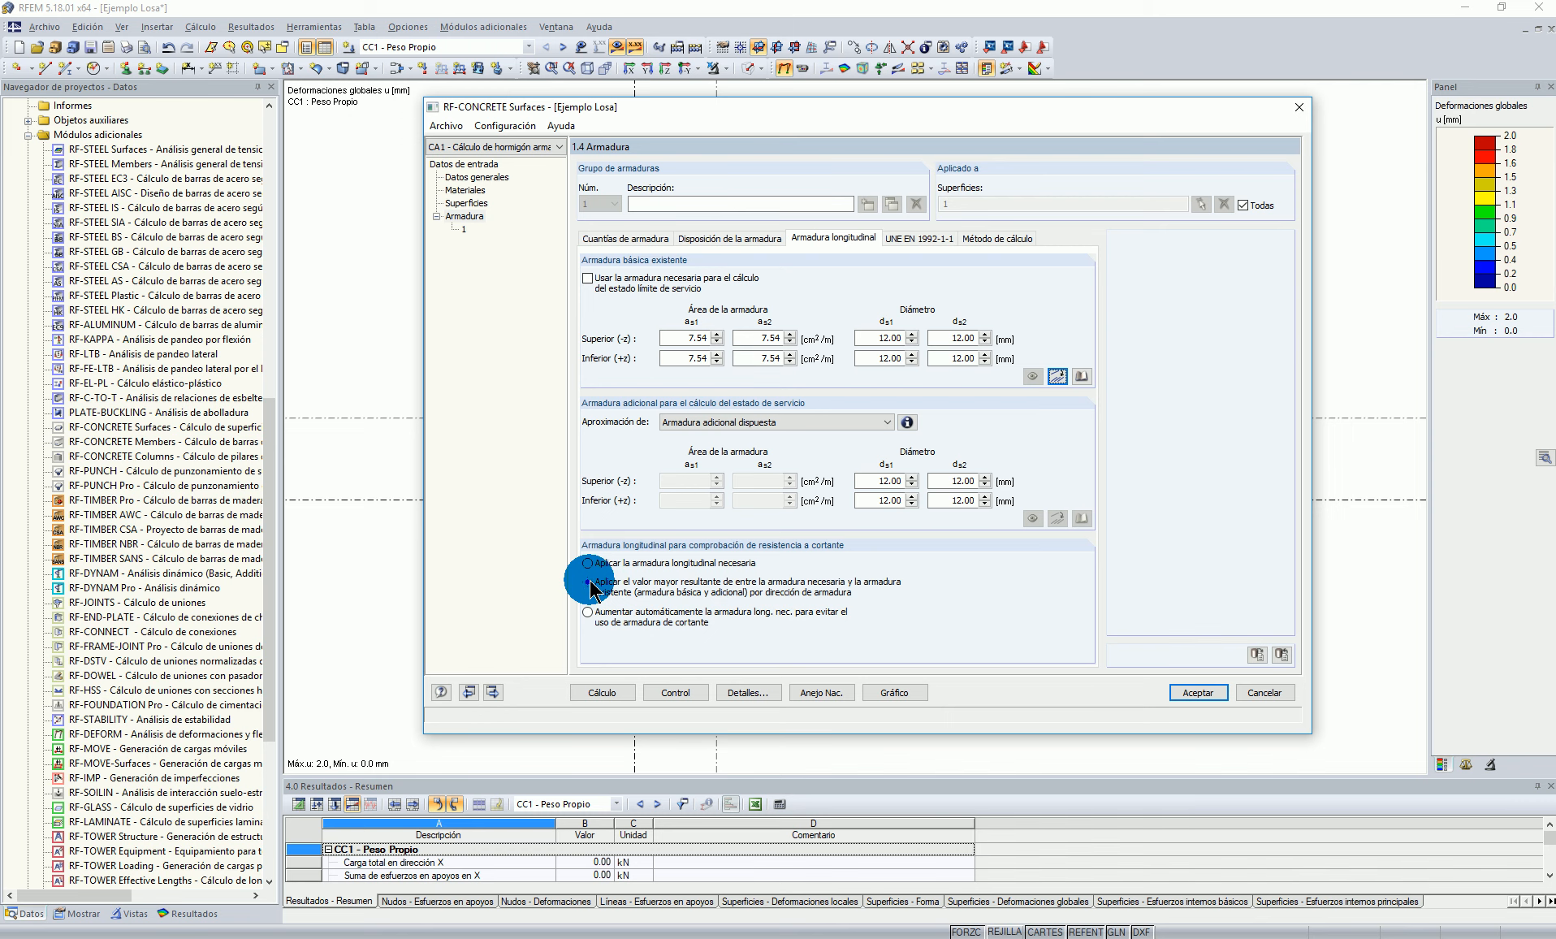
# Step: Capture the information window on serviceability reinforcement as an image and bring it into the Snagit editor
pyautogui.click(907, 421)
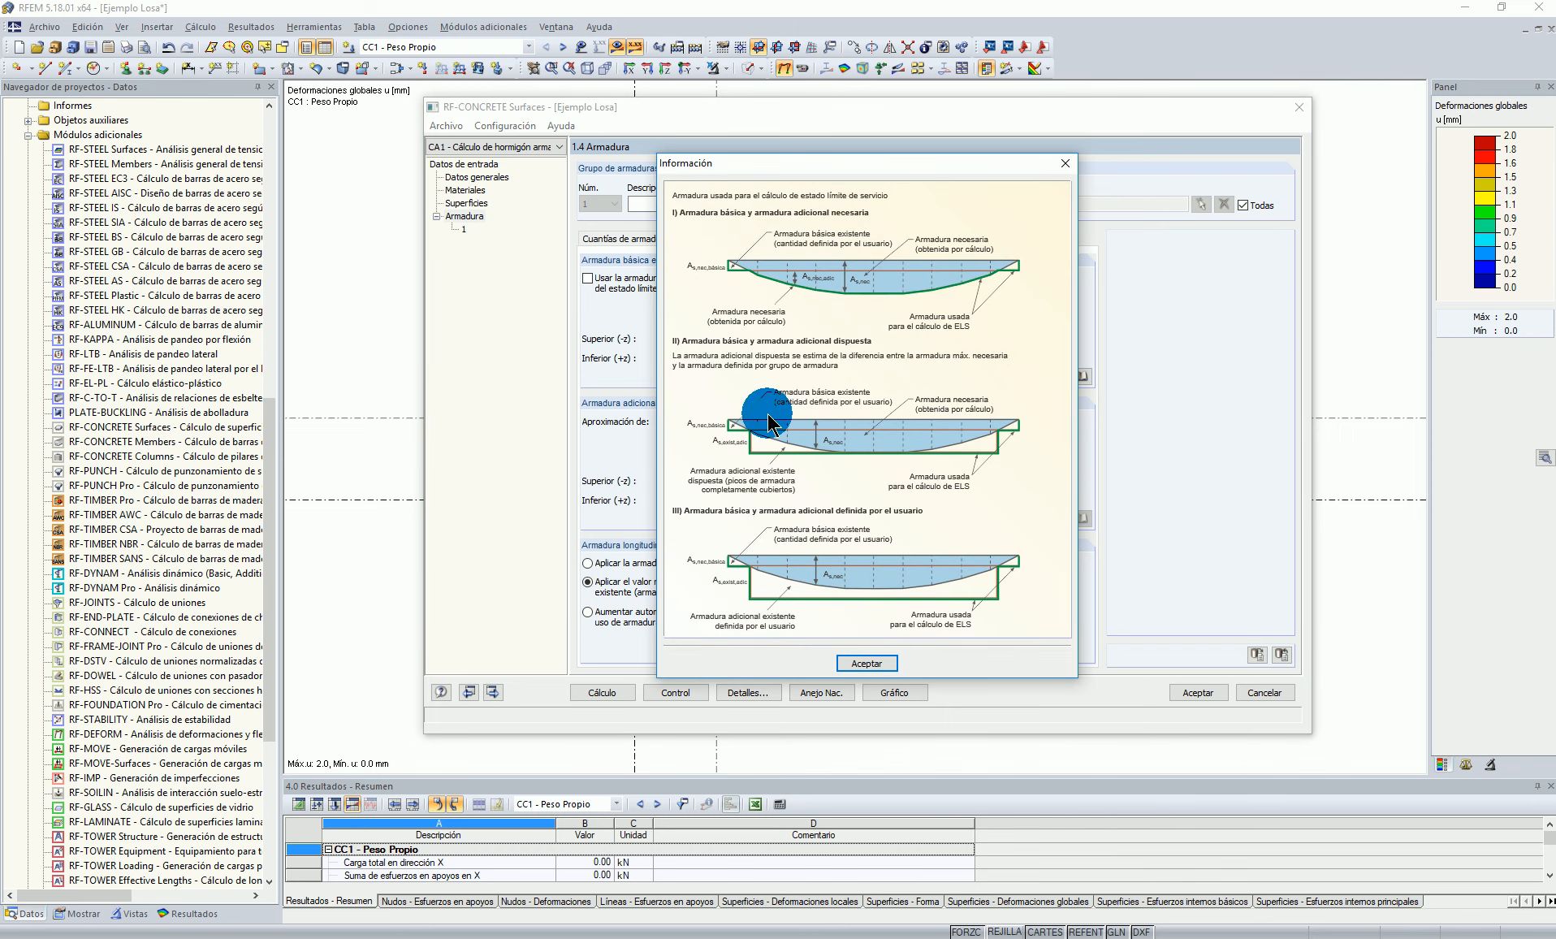
pyautogui.press('Print')
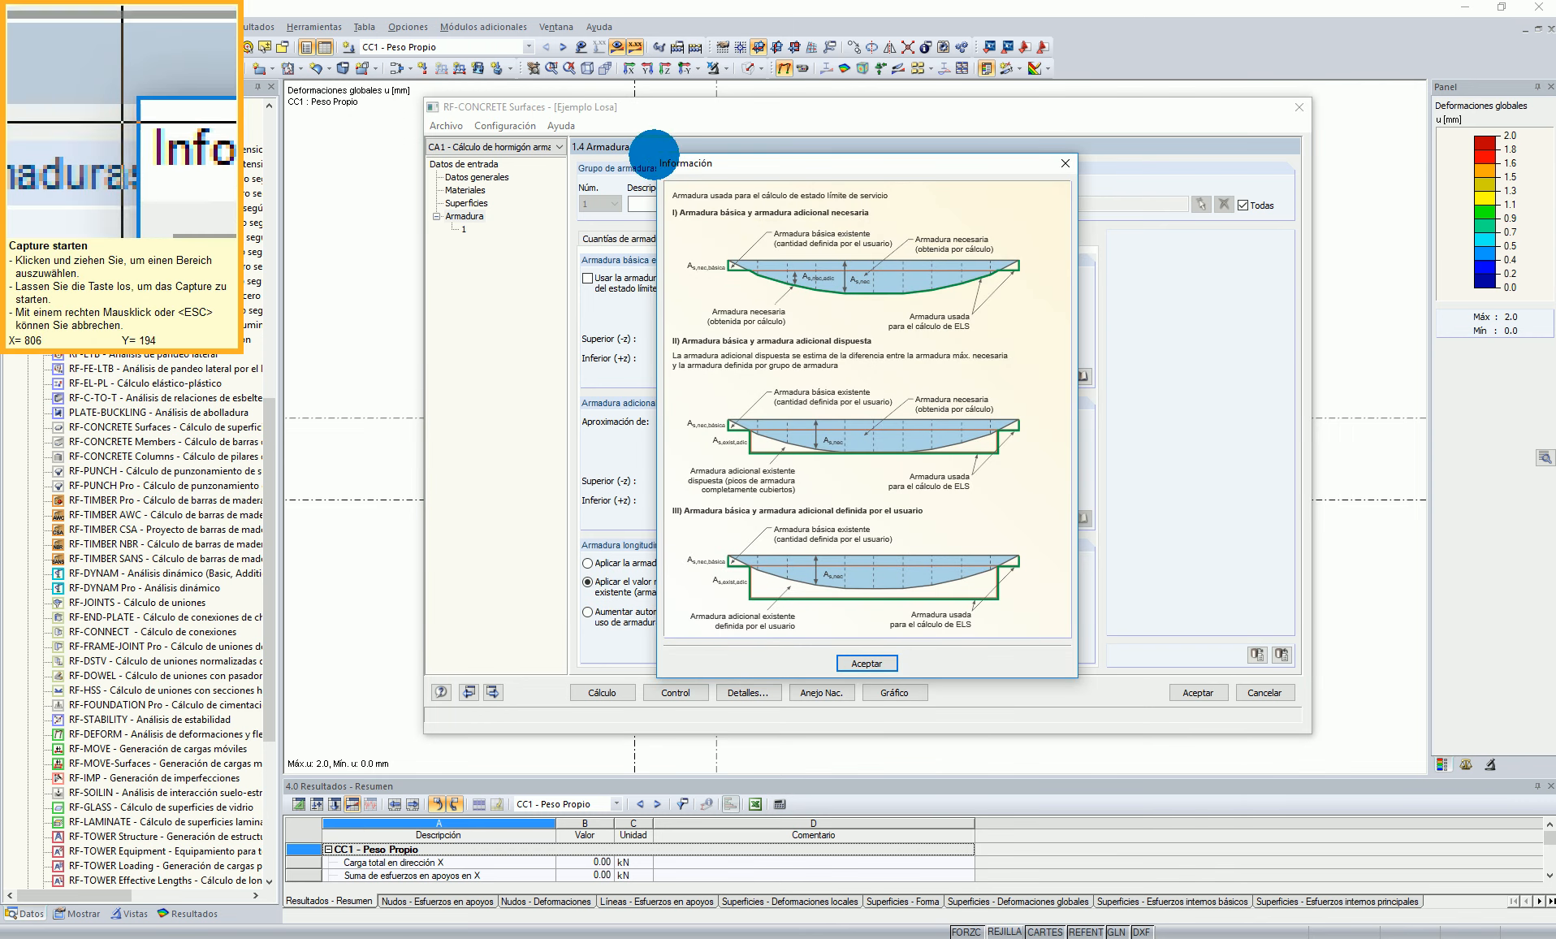
pyautogui.click(1070, 667)
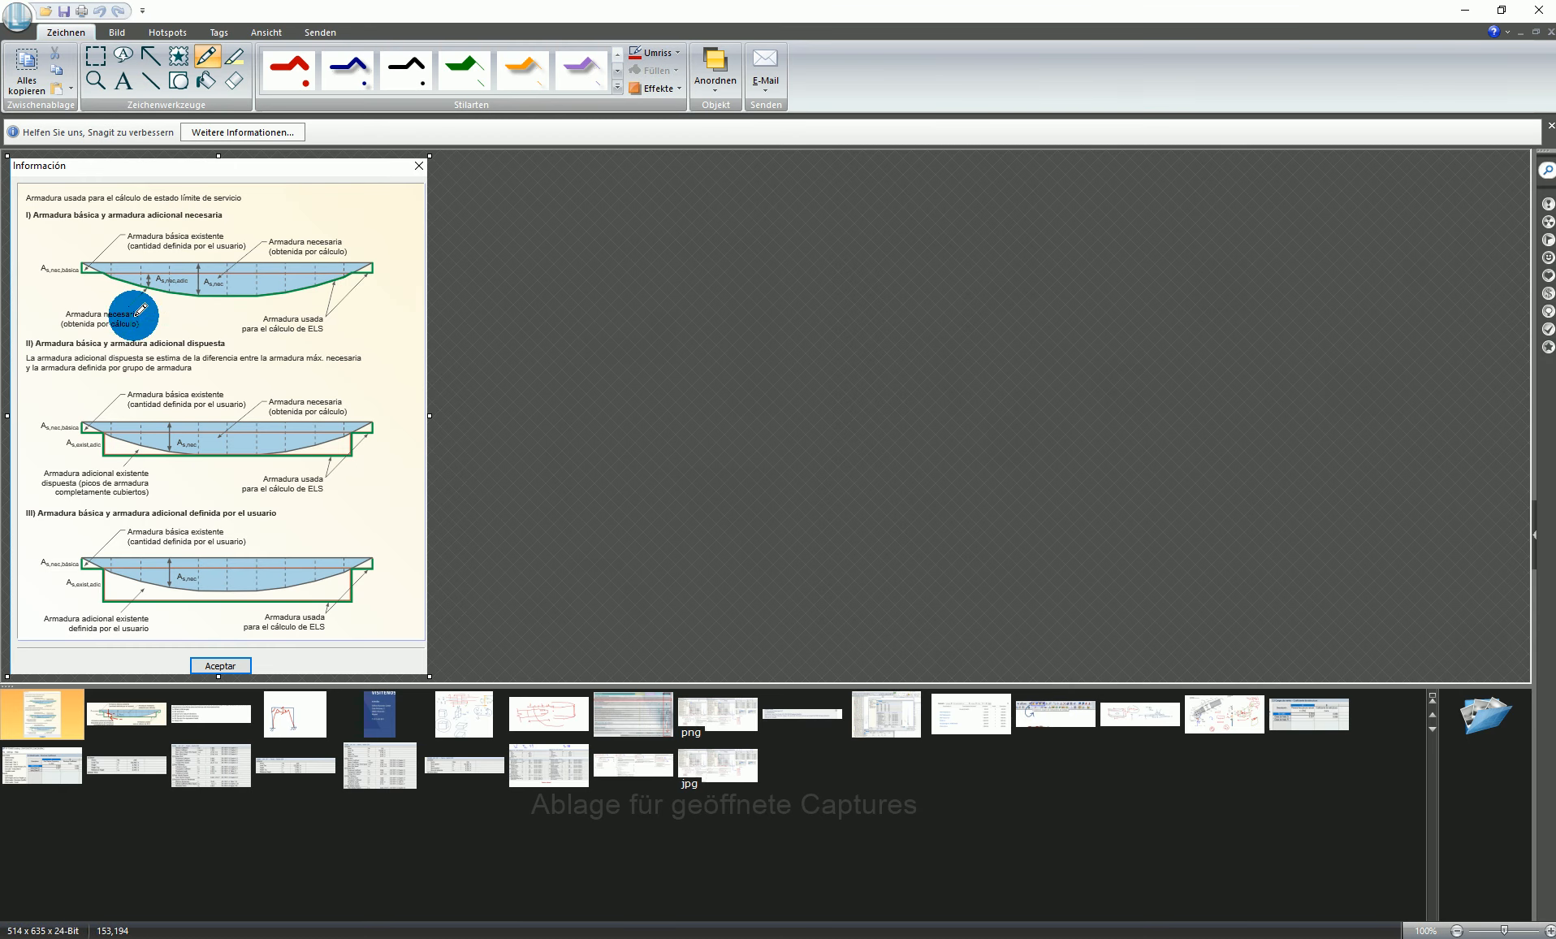
# Step: Draw freehand red arrows and crosses near the left end of diagram II, basic and provided additional reinforcement
pyautogui.moveTo(120, 406)
pyautogui.mouseDown()
pyautogui.moveTo(121, 467)
pyautogui.moveTo(131, 448)
pyautogui.moveTo(103, 436)
pyautogui.moveTo(124, 431)
pyautogui.moveTo(108, 427)
pyautogui.moveTo(120, 419)
pyautogui.moveTo(159, 441)
pyautogui.moveTo(133, 429)
pyautogui.moveTo(158, 469)
pyautogui.mouseUp()
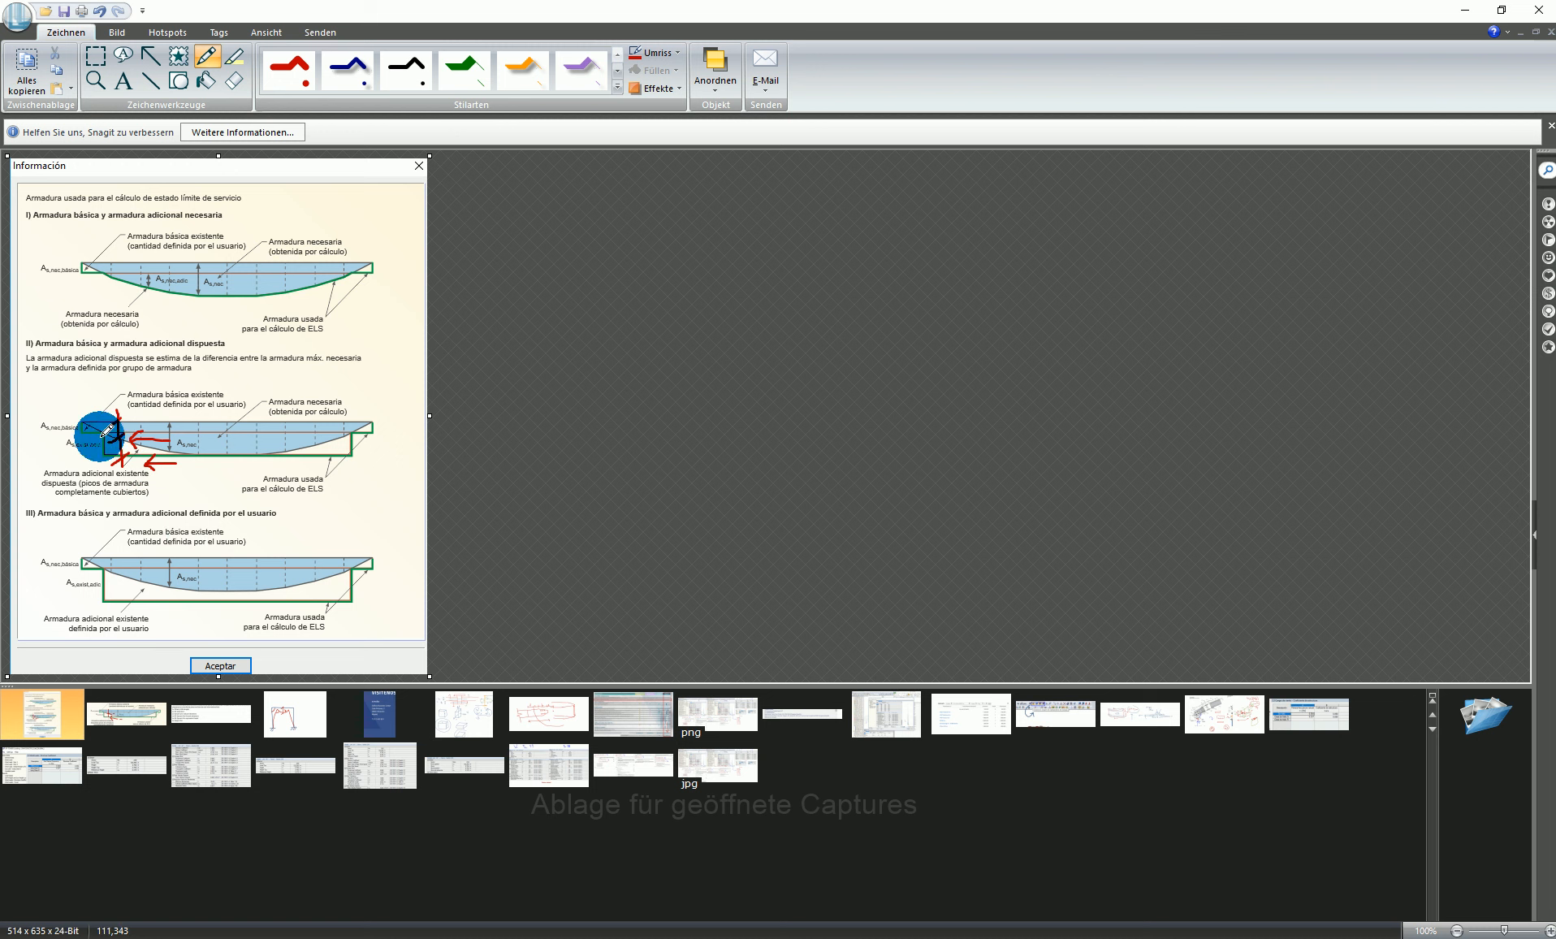
pyautogui.moveTo(158, 469)
pyautogui.mouseDown()
pyautogui.moveTo(140, 443)
pyautogui.moveTo(189, 454)
pyautogui.moveTo(203, 441)
pyautogui.moveTo(125, 418)
pyautogui.moveTo(167, 456)
pyautogui.moveTo(193, 435)
pyautogui.mouseUp()
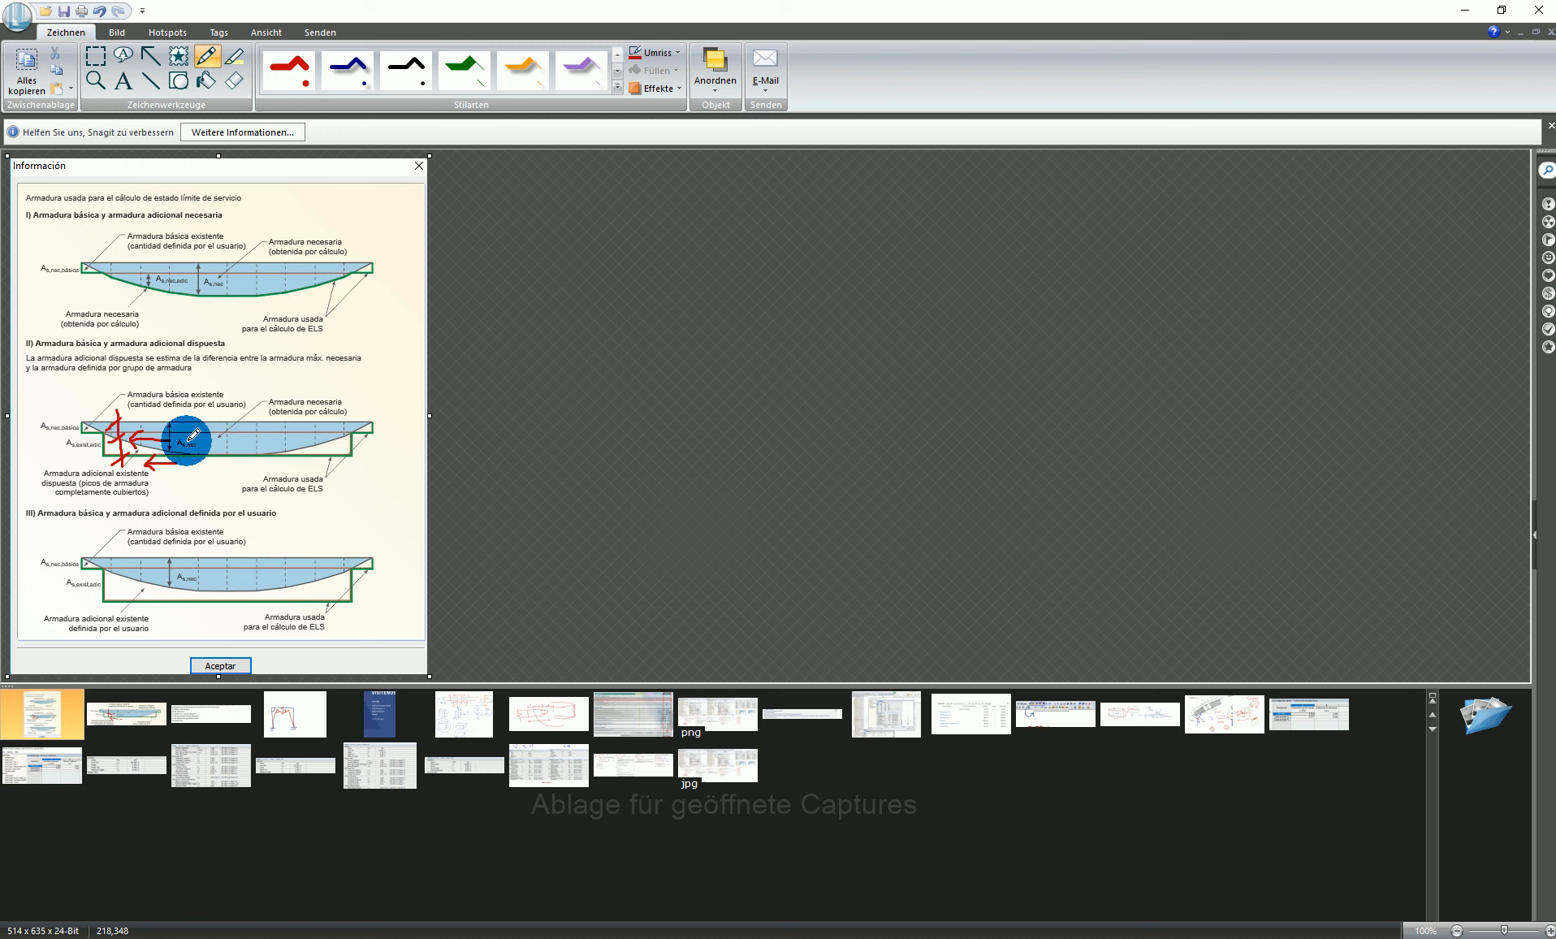
pyautogui.moveTo(187, 438)
pyautogui.mouseDown()
pyautogui.moveTo(138, 418)
pyautogui.moveTo(111, 428)
pyautogui.mouseUp()
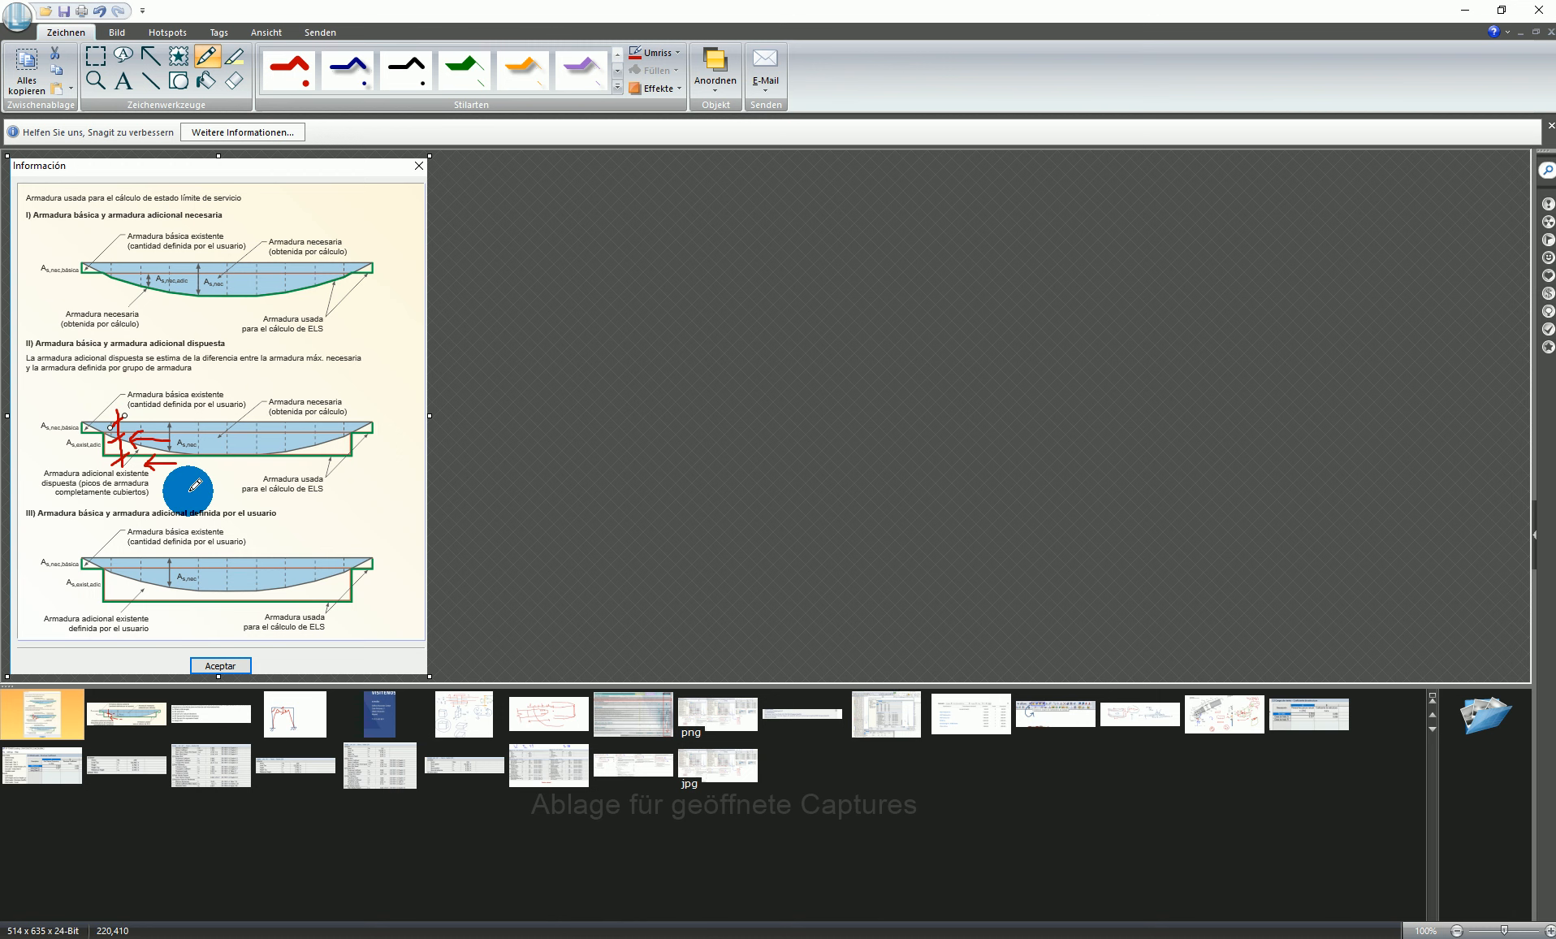
# Step: Switch back to RFEM and close the information window on reinforcement used for the serviceability limit state
pyautogui.click(1466, 16)
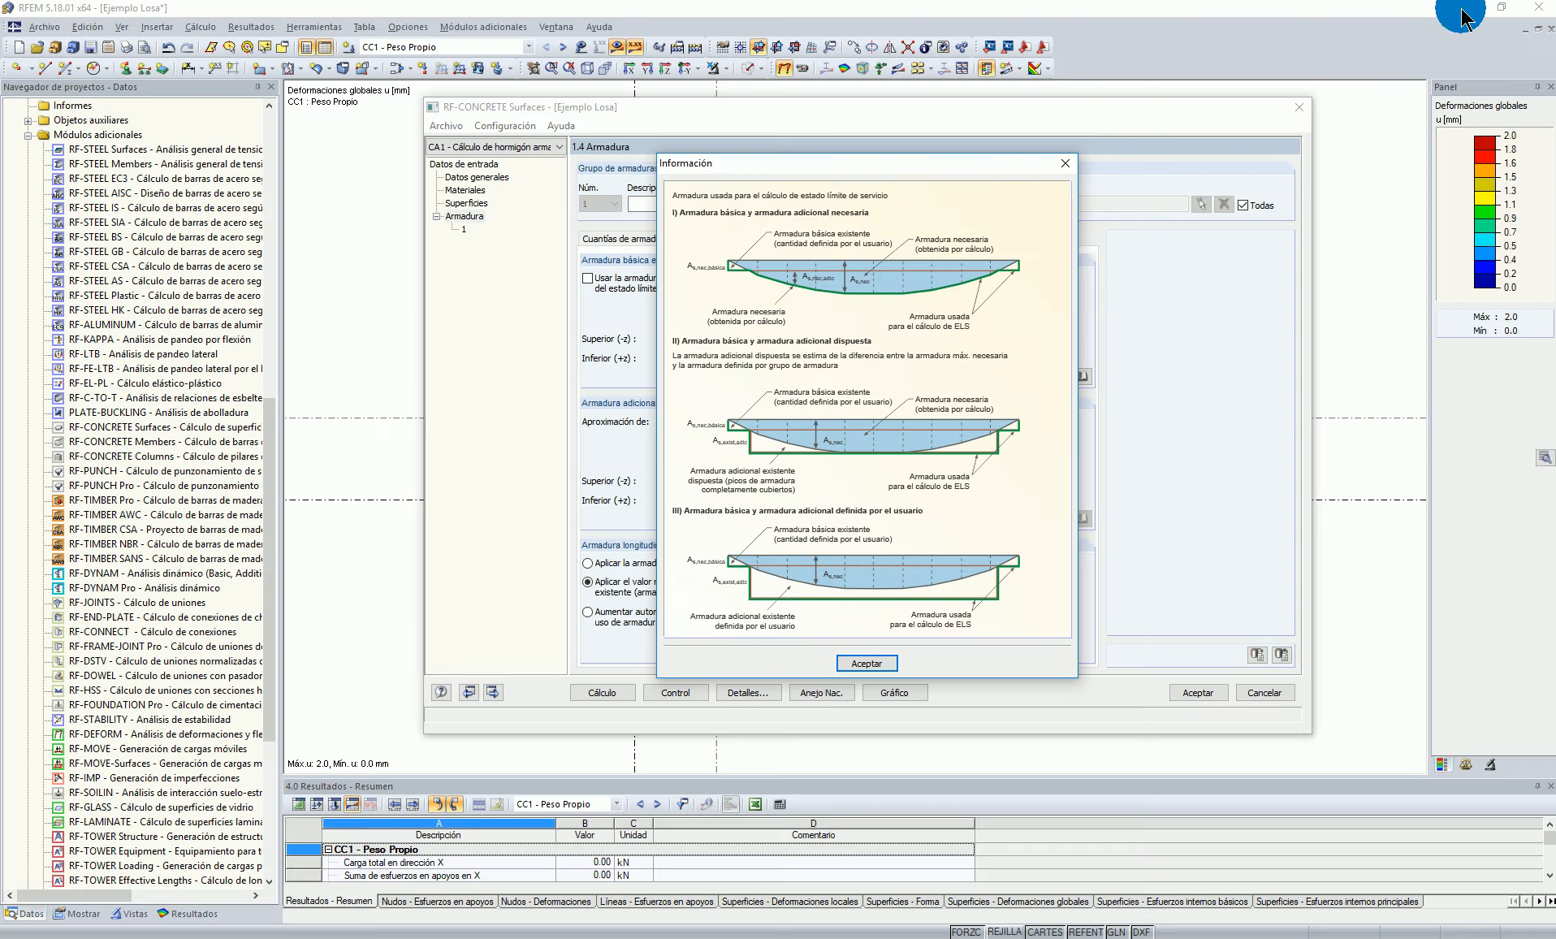
pyautogui.click(1065, 164)
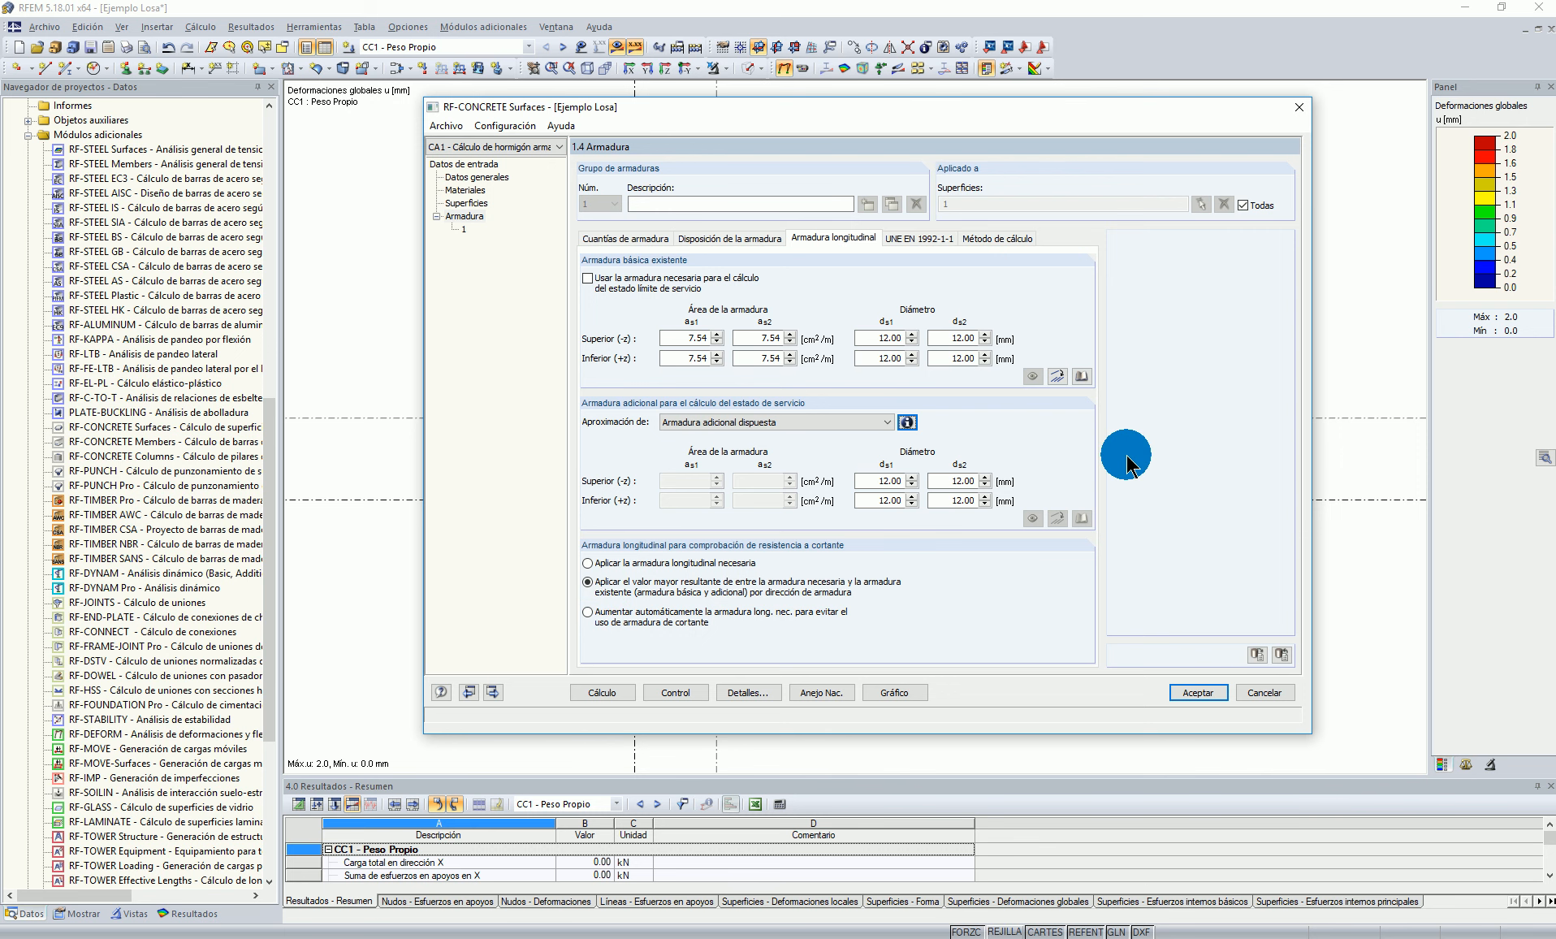
pyautogui.moveTo(980, 110); pyautogui.dragTo(1040, 584)
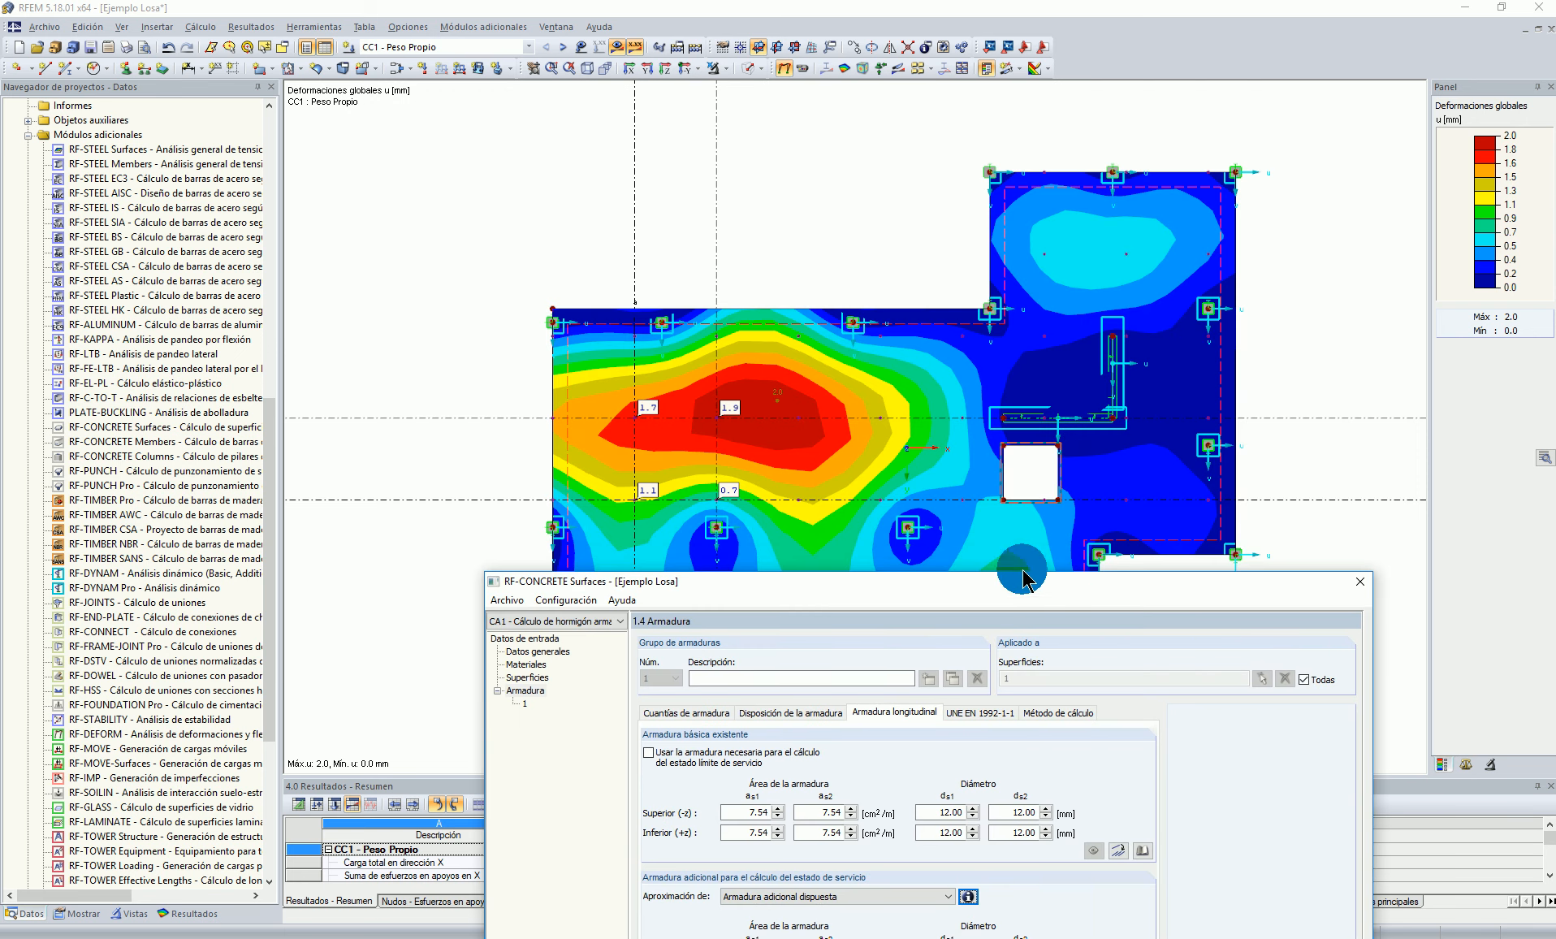
pyautogui.moveTo(869, 582); pyautogui.dragTo(900, 165)
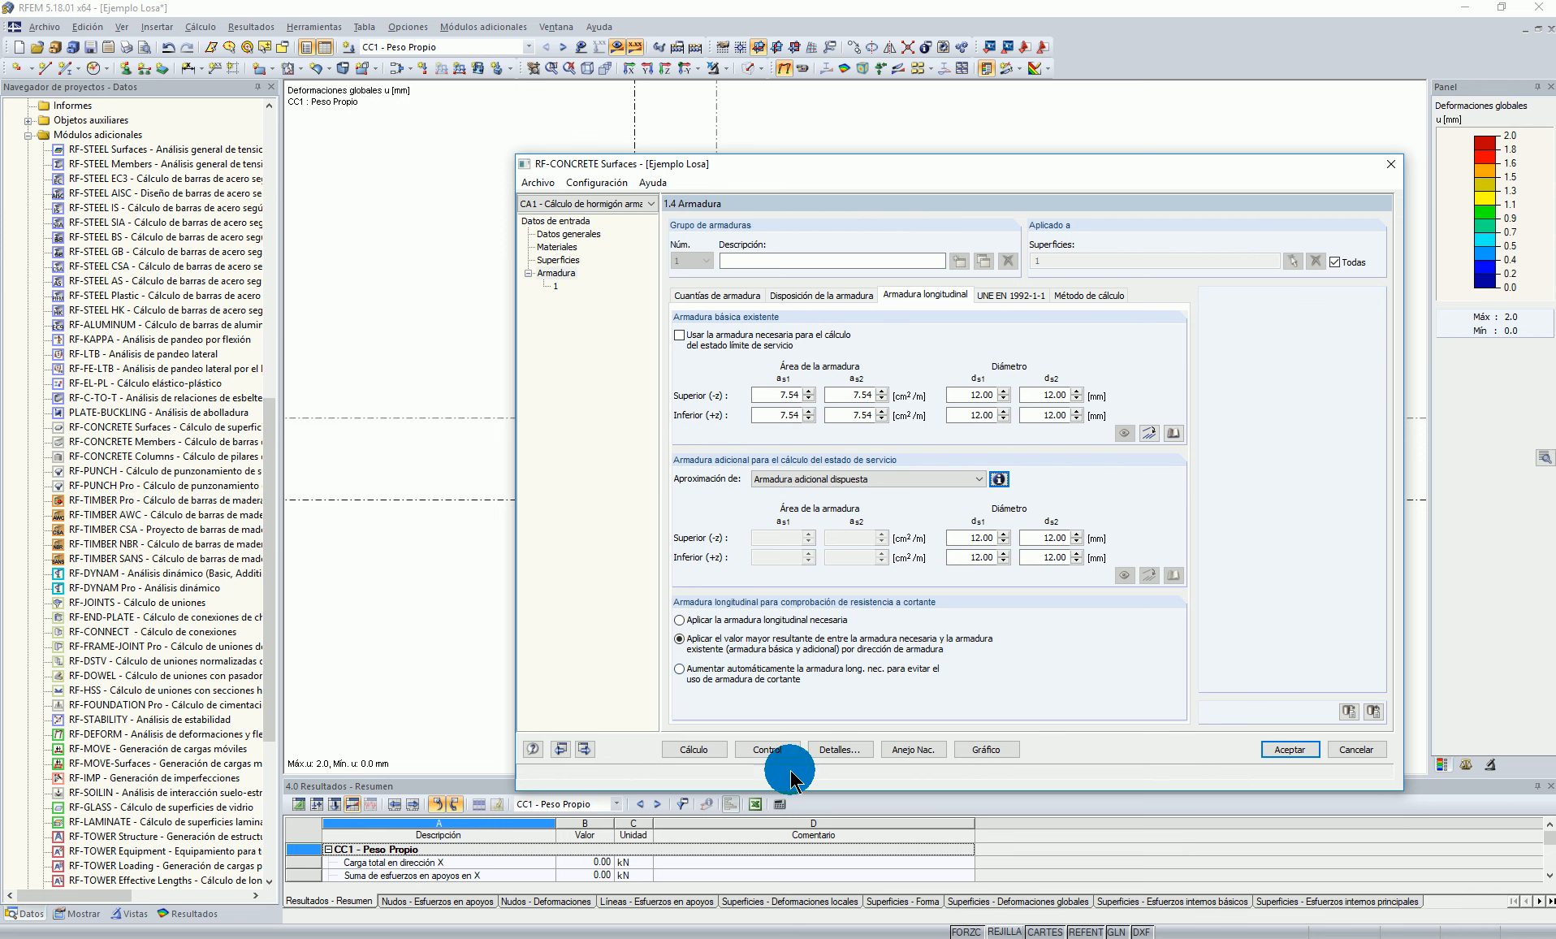
pyautogui.moveTo(1174, 164); pyautogui.dragTo(1018, 168)
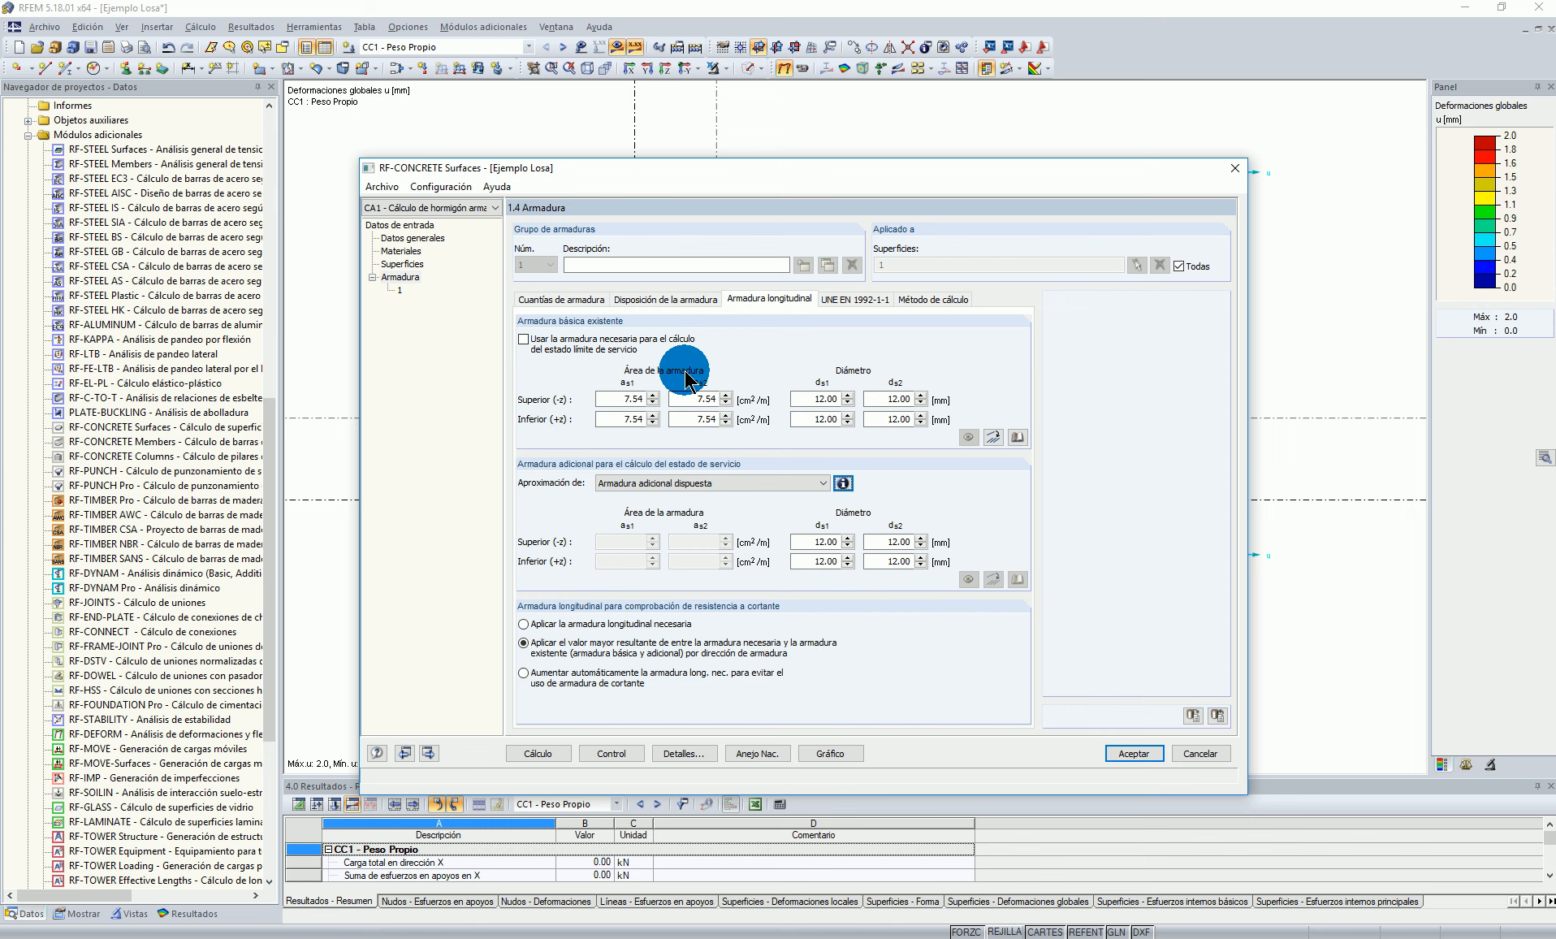
# Step: Set the basic reinforcement areas to 0 cm²/m in both directions on the upper and lower faces
pyautogui.doubleClick(690, 396)
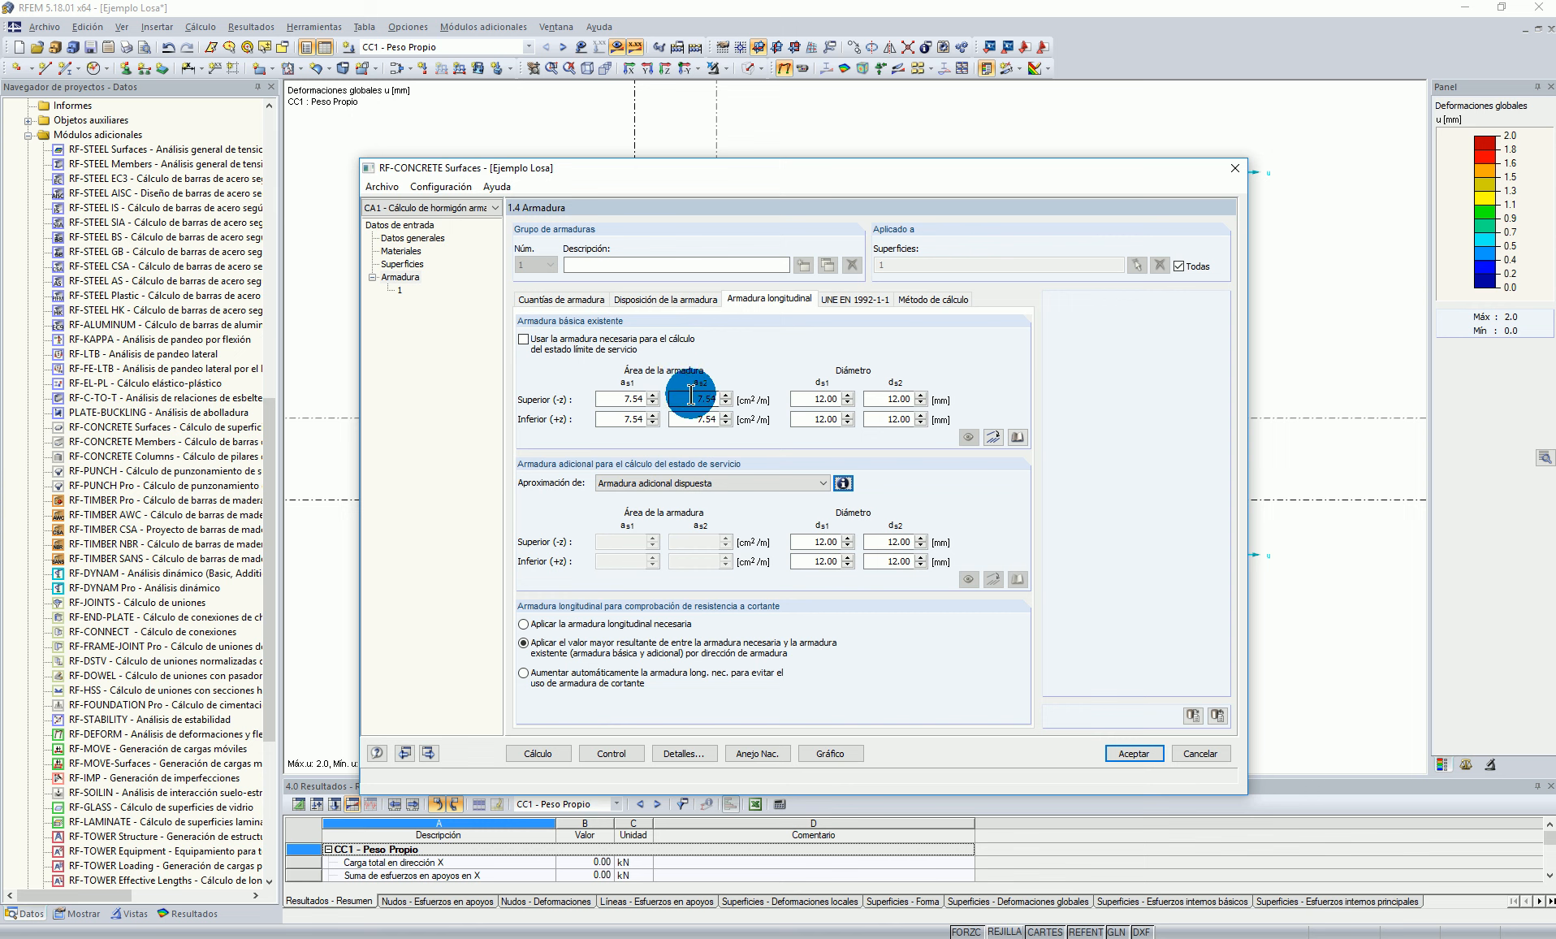
pyautogui.moveTo(613, 396); pyautogui.dragTo(773, 401)
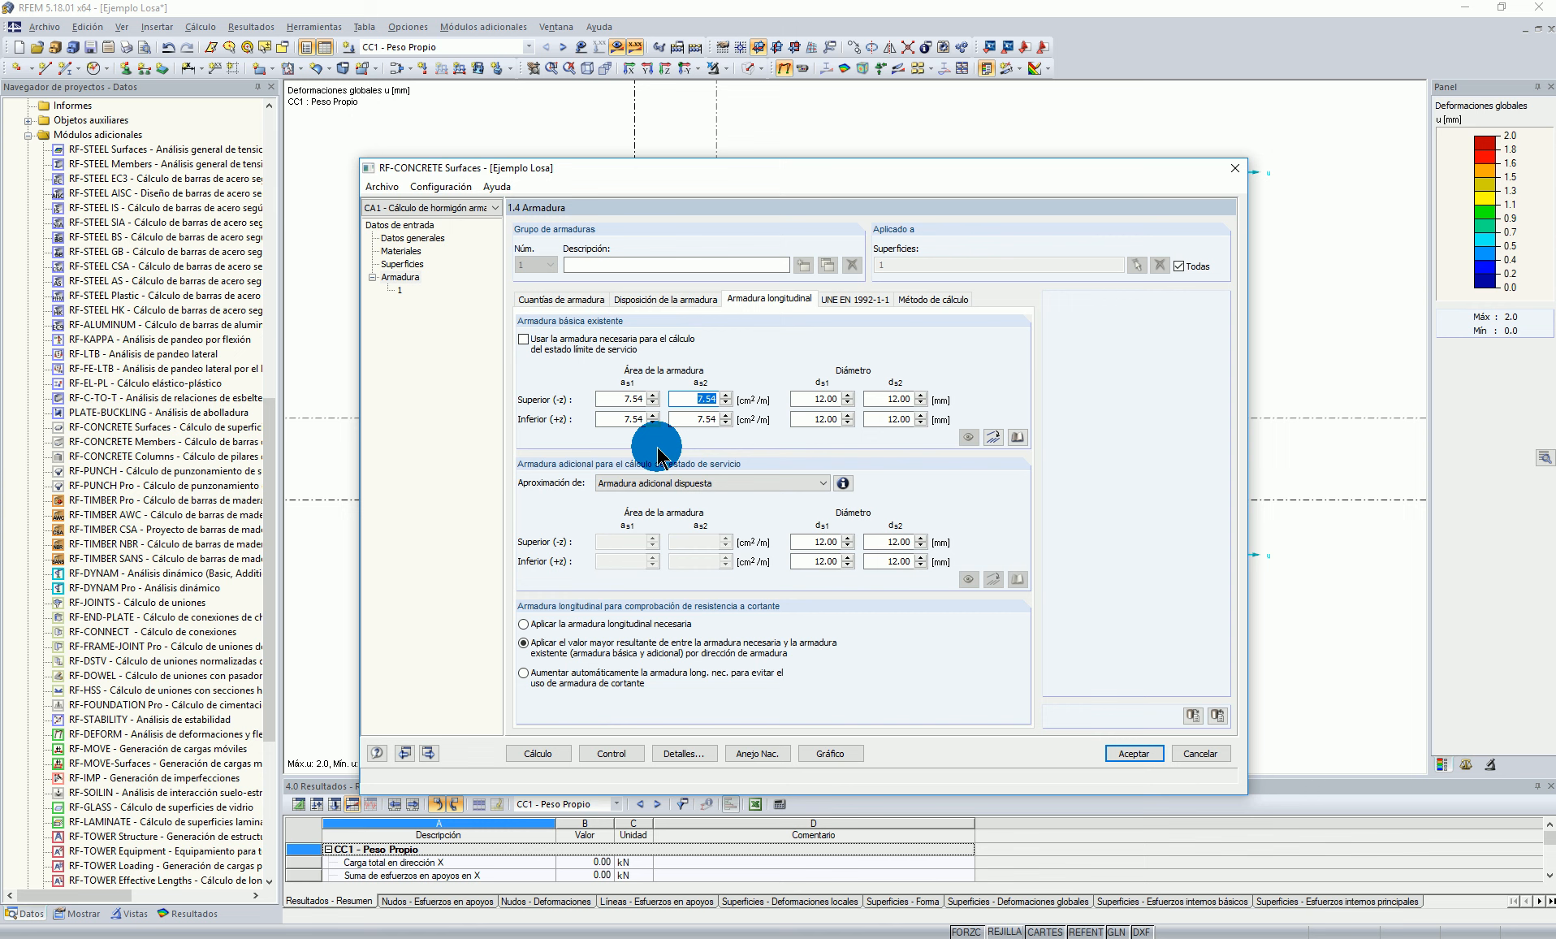
pyautogui.doubleClick(624, 399)
pyautogui.write('0')
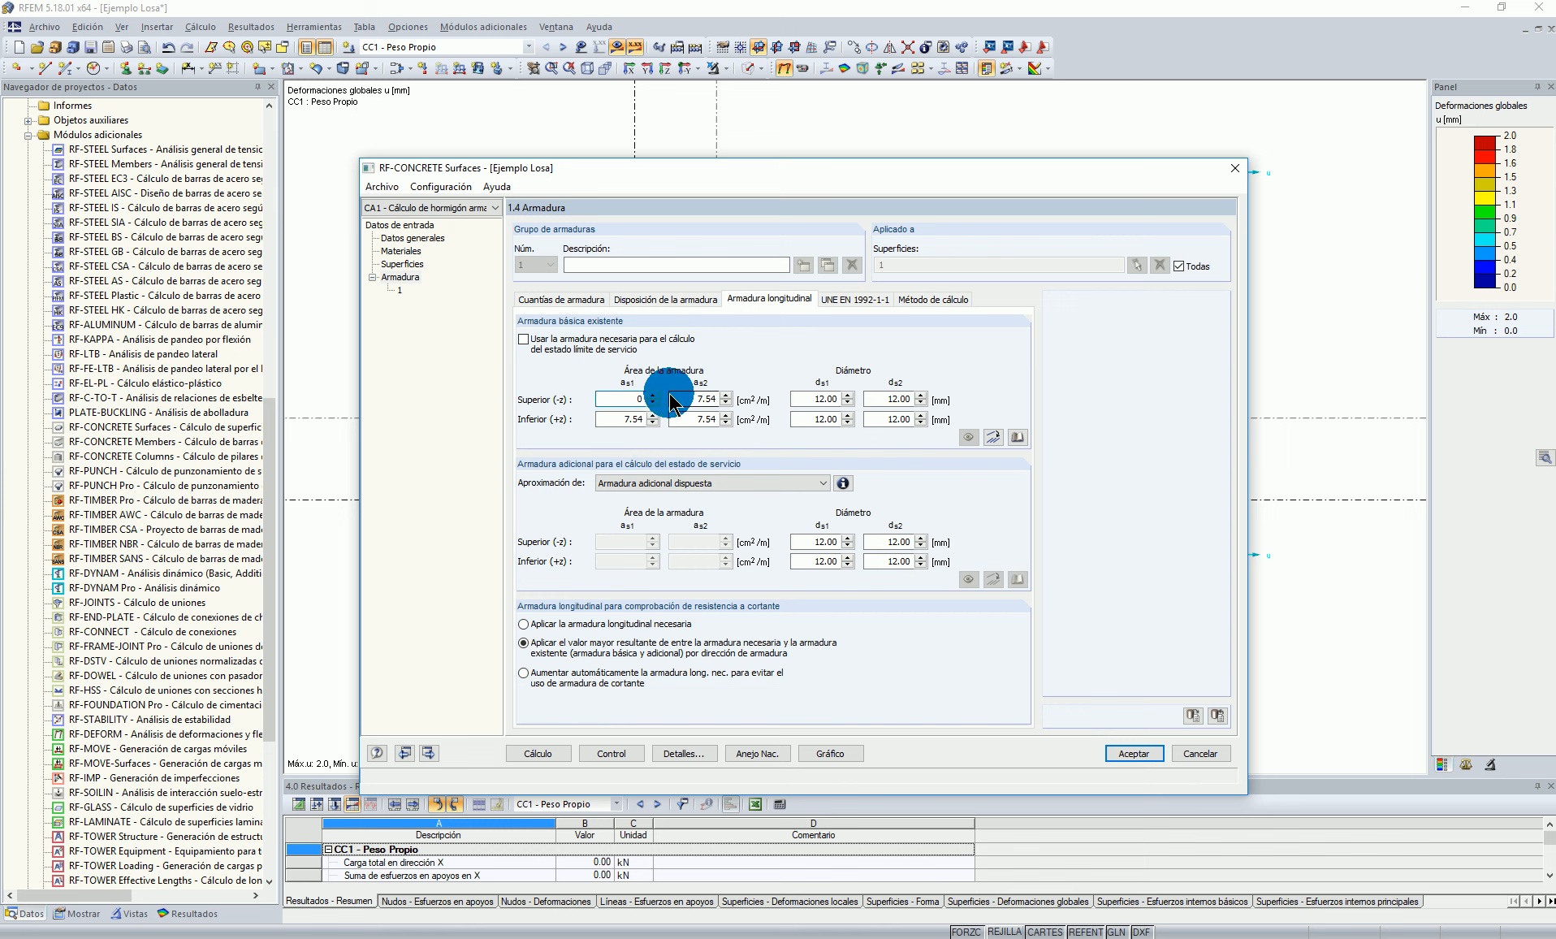
pyautogui.doubleClick(703, 397)
pyautogui.write('0')
pyautogui.doubleClick(694, 419)
pyautogui.write('0')
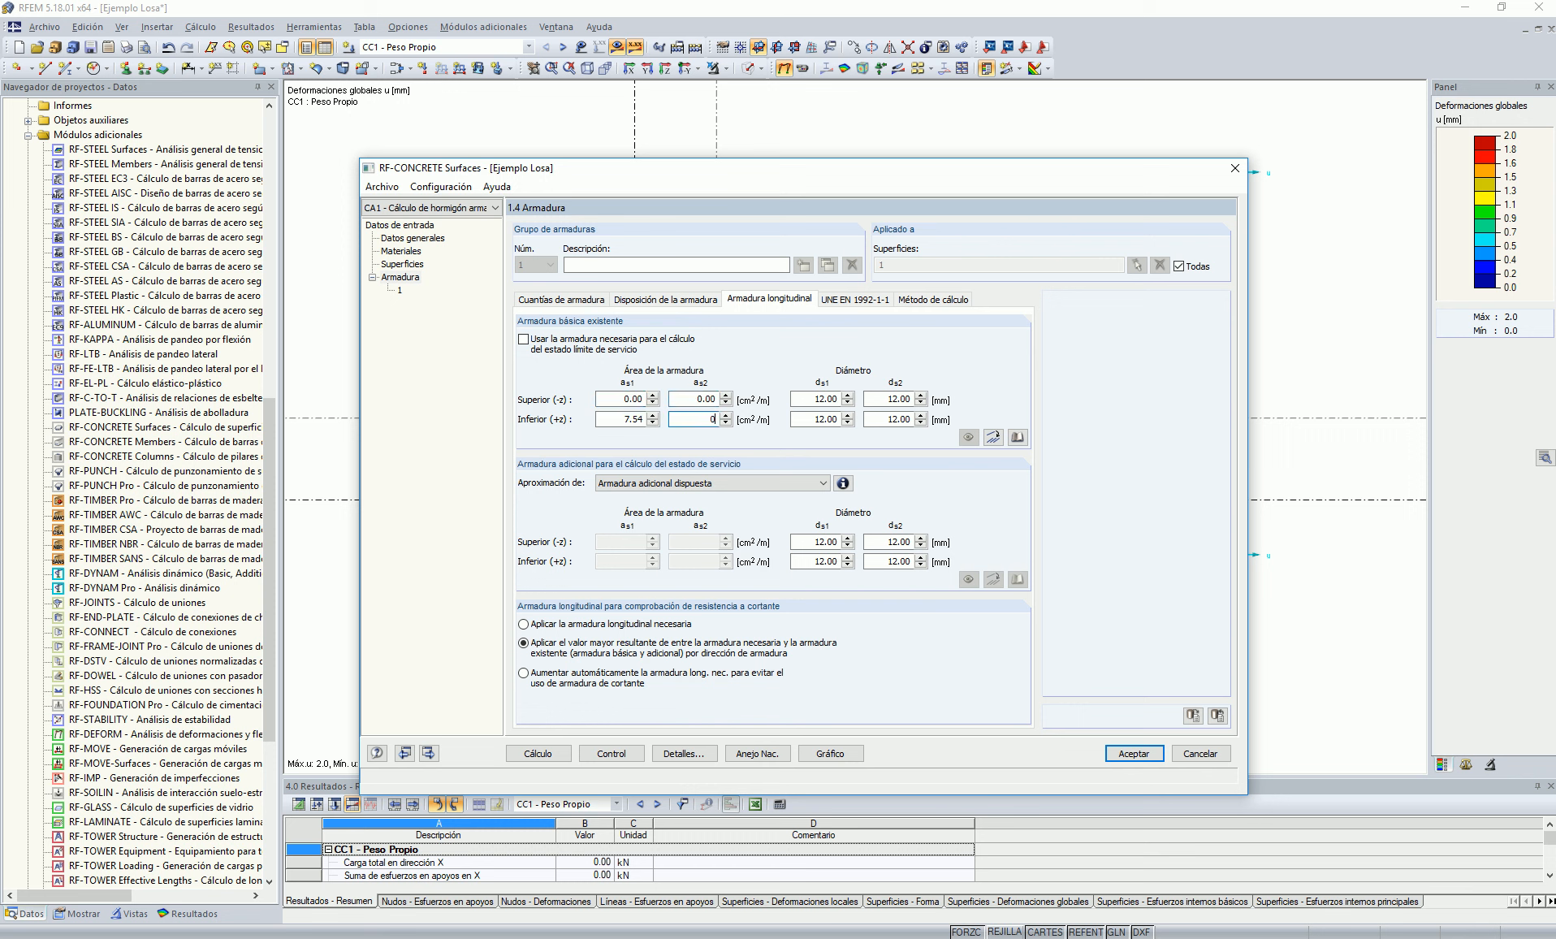
pyautogui.doubleClick(621, 419)
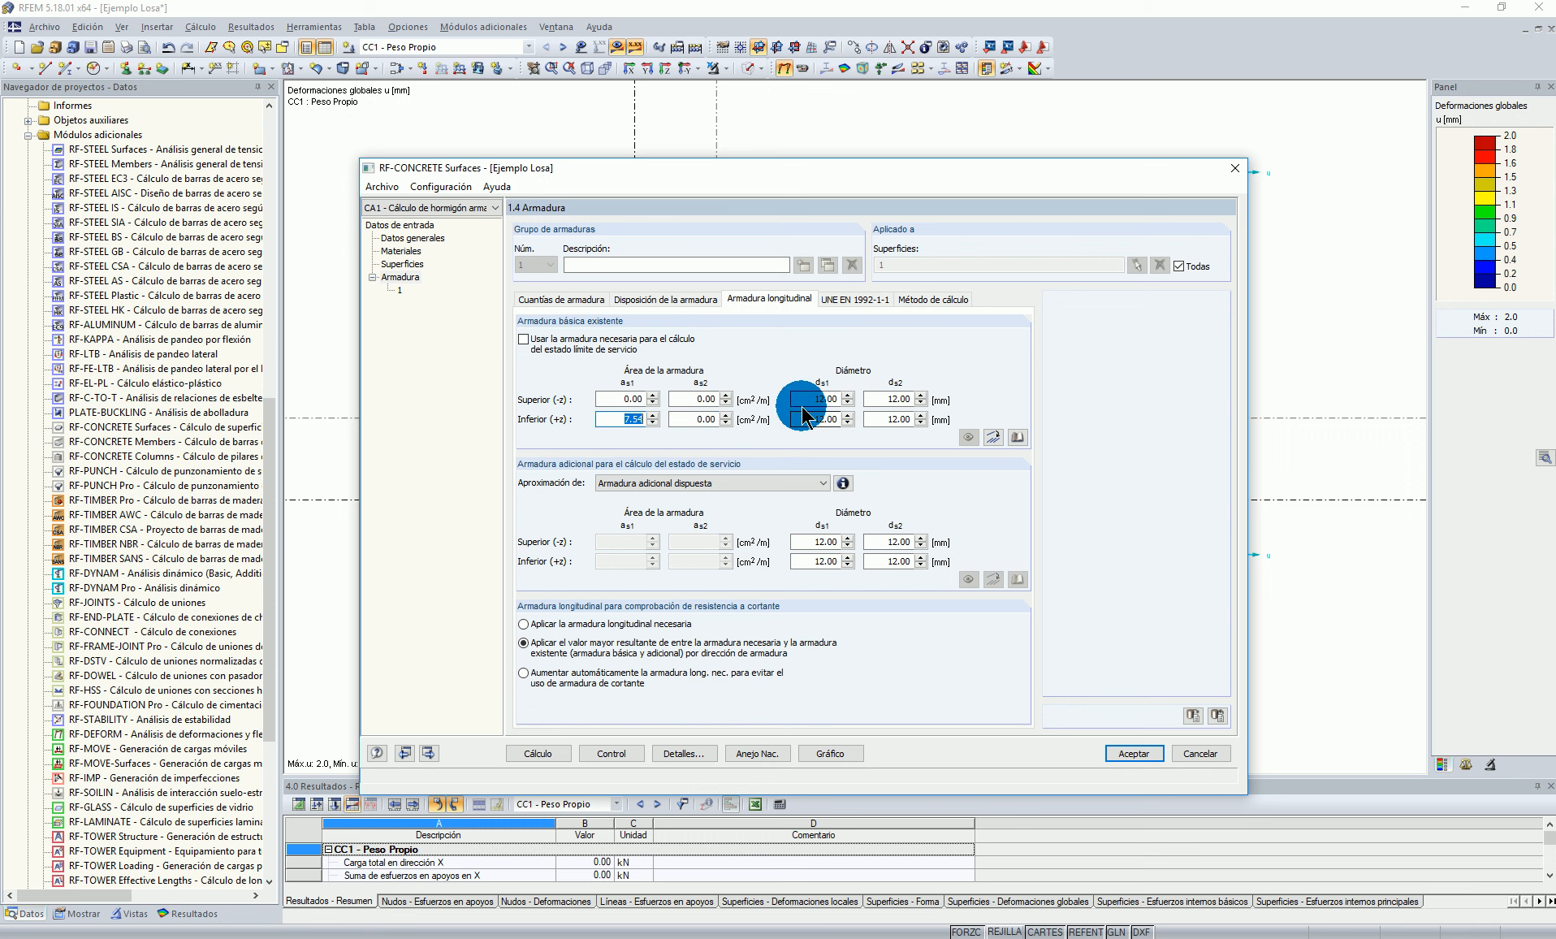
pyautogui.click(680, 397)
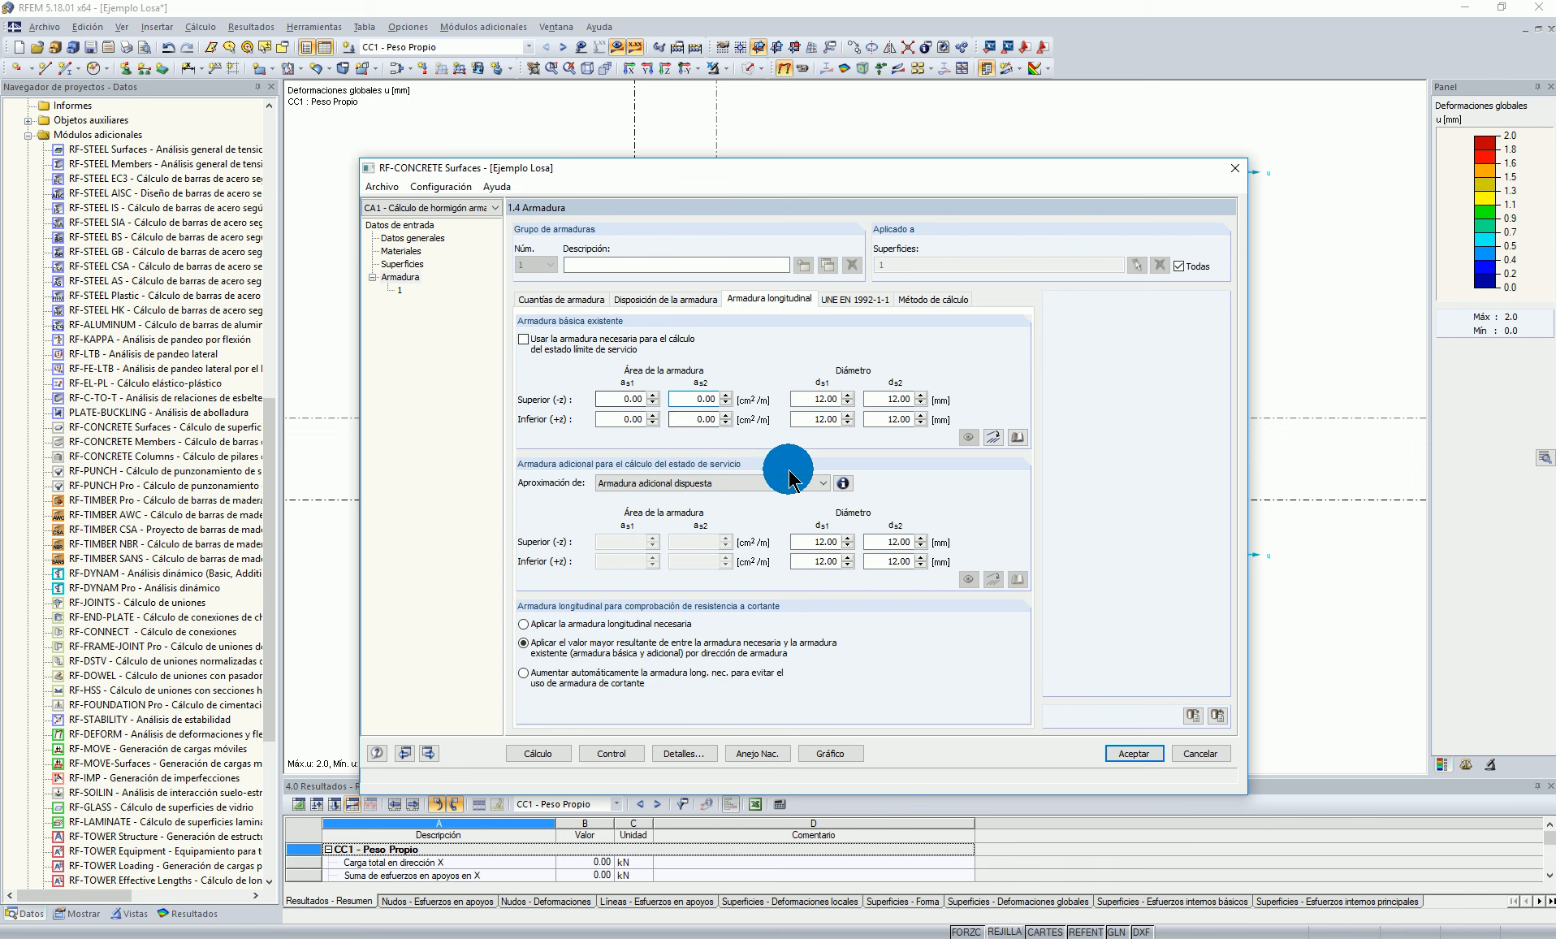
# Step: Open the UNE EN 1992-1-1 settings for the minimum longitudinal reinforcement of plates according to 9.3.1
pyautogui.click(836, 301)
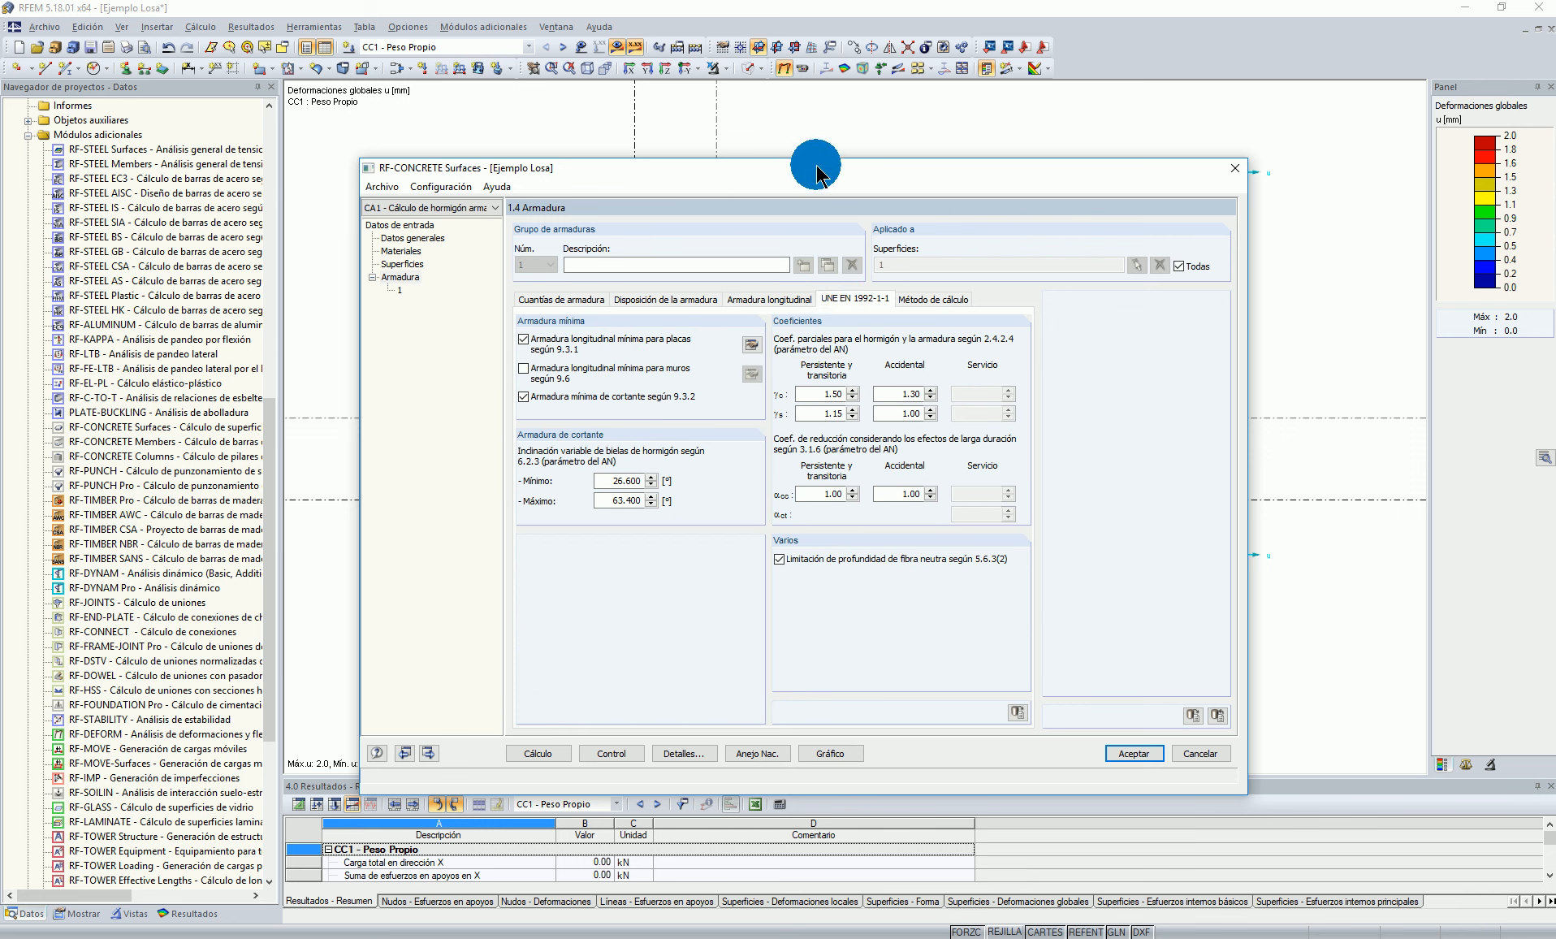
pyautogui.moveTo(813, 172); pyautogui.dragTo(828, 165)
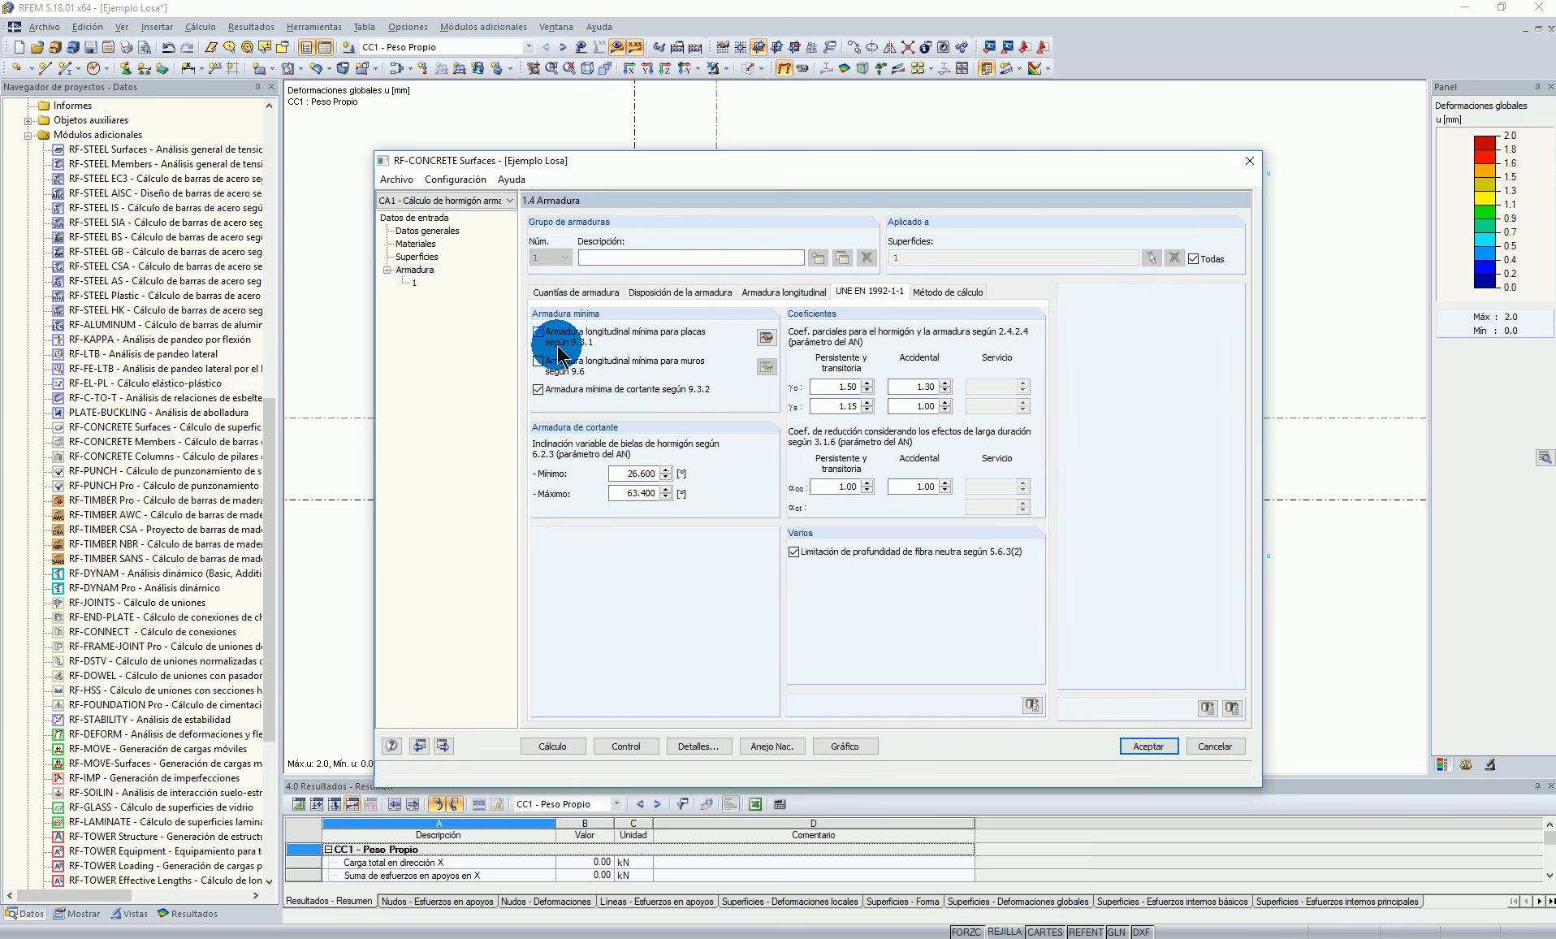
pyautogui.click(766, 337)
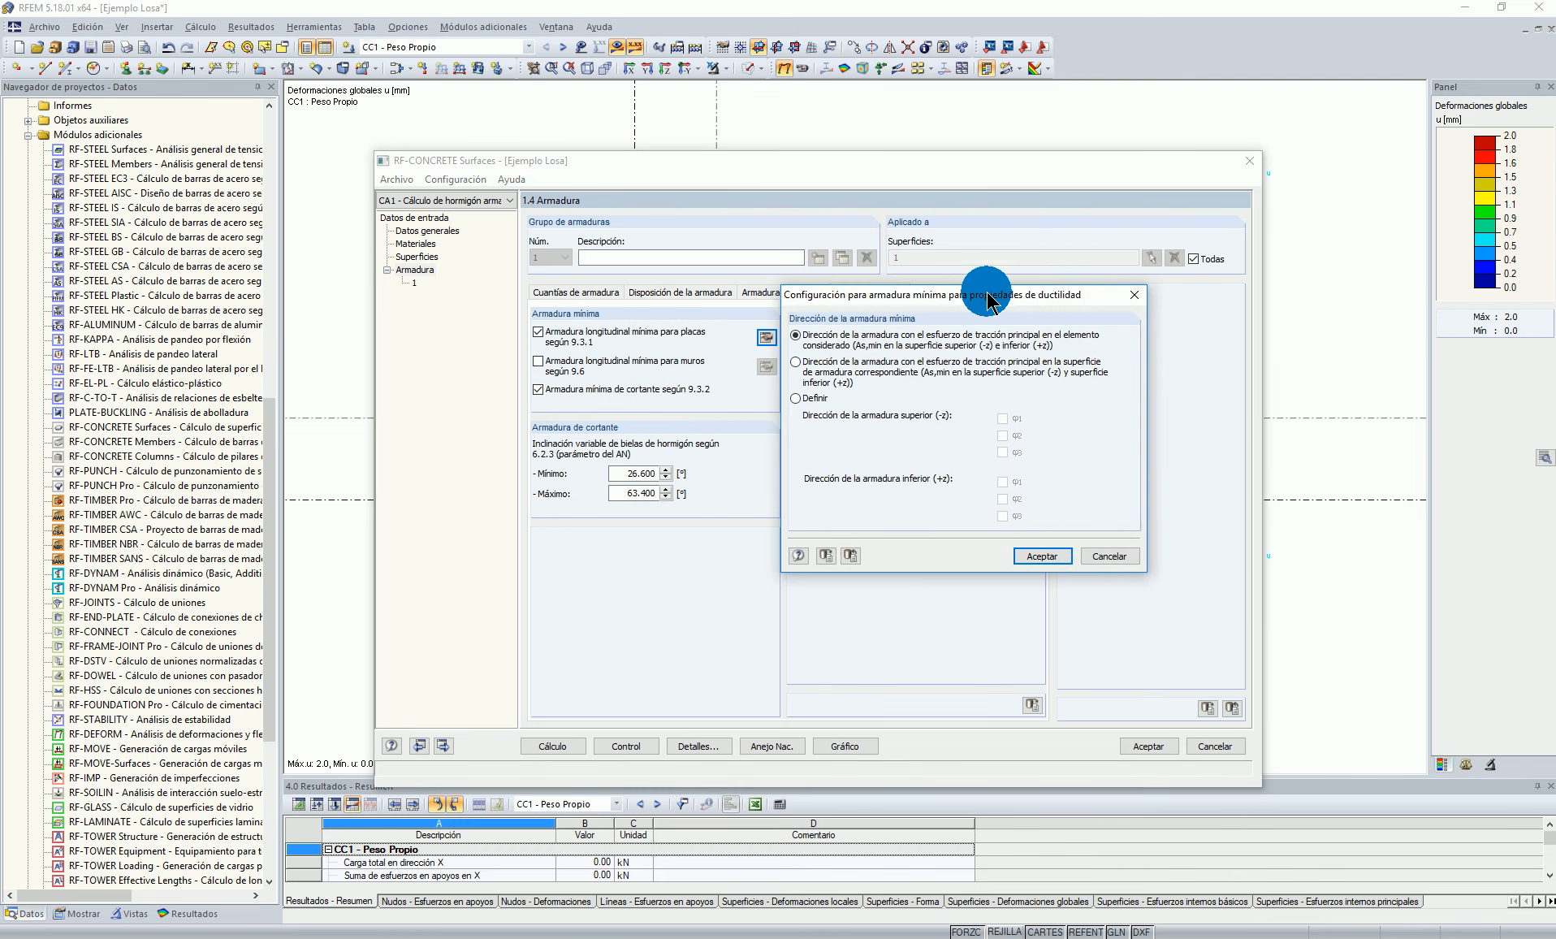
pyautogui.moveTo(986, 292); pyautogui.dragTo(989, 292)
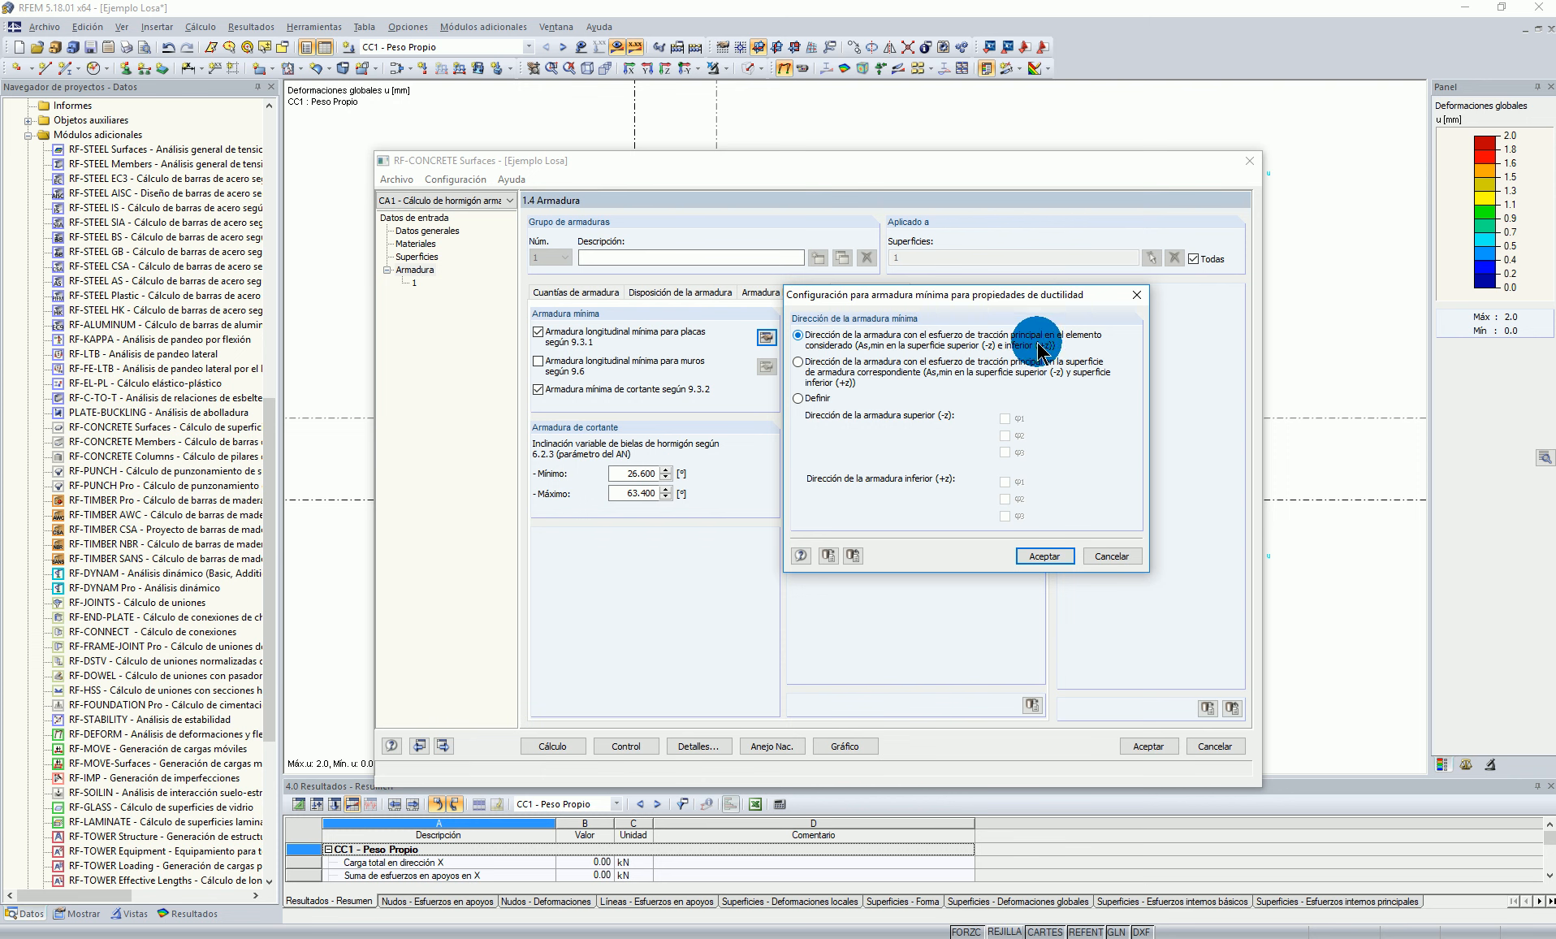
pyautogui.moveTo(942, 302); pyautogui.dragTo(908, 397)
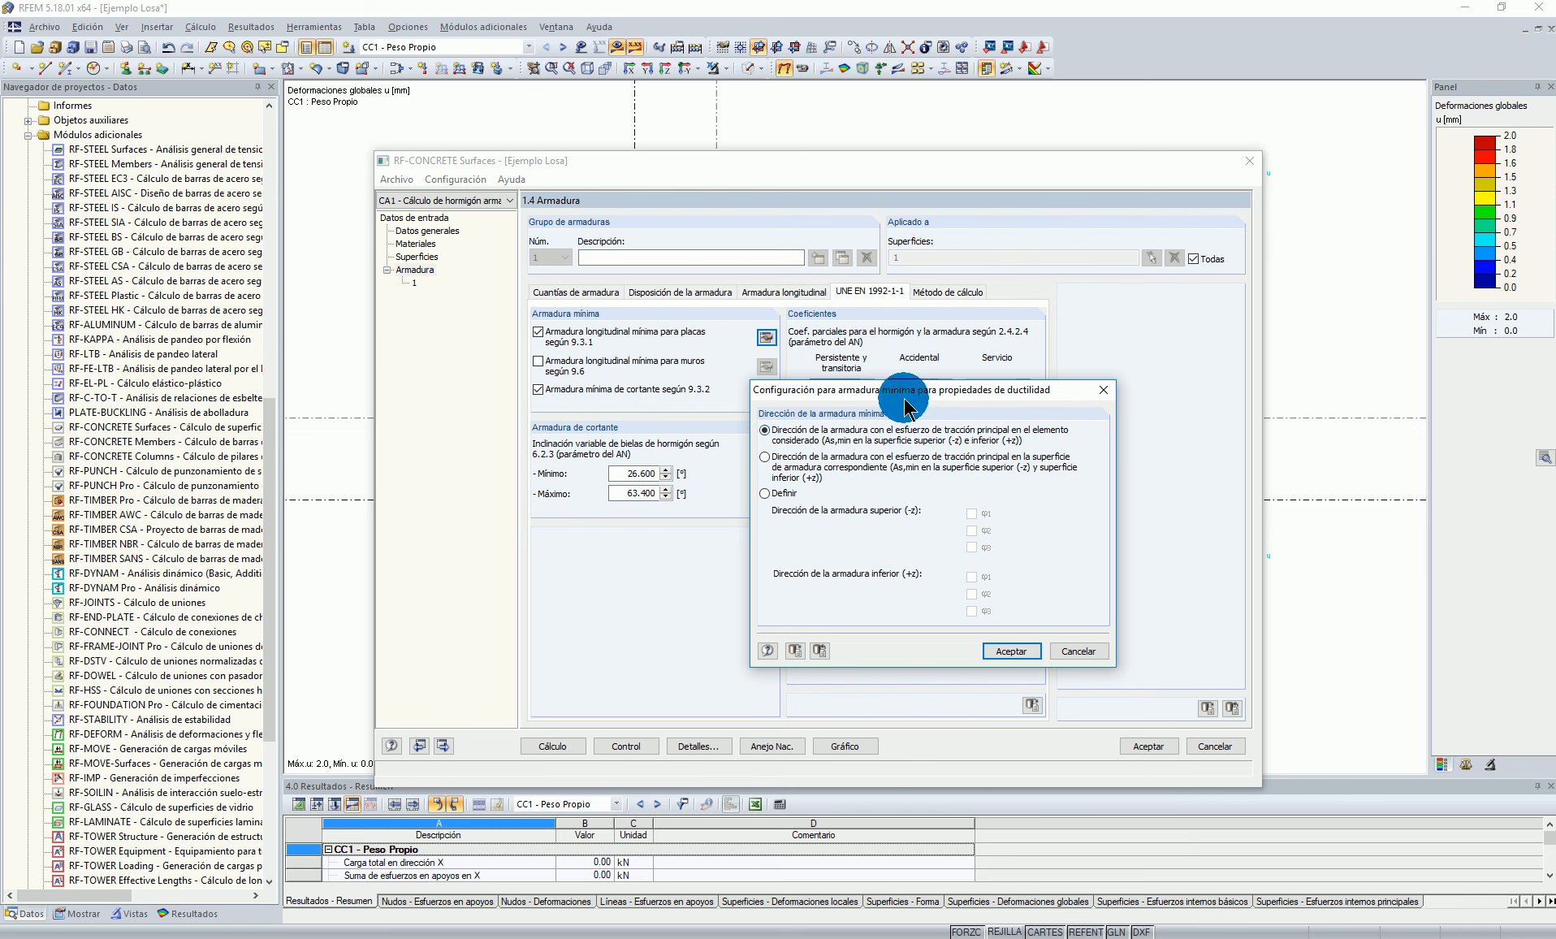
# Step: Compare the minimum reinforcement direction options, including "Definir", and reselect the direction with the principal tension force in the considered element
pyautogui.click(764, 493)
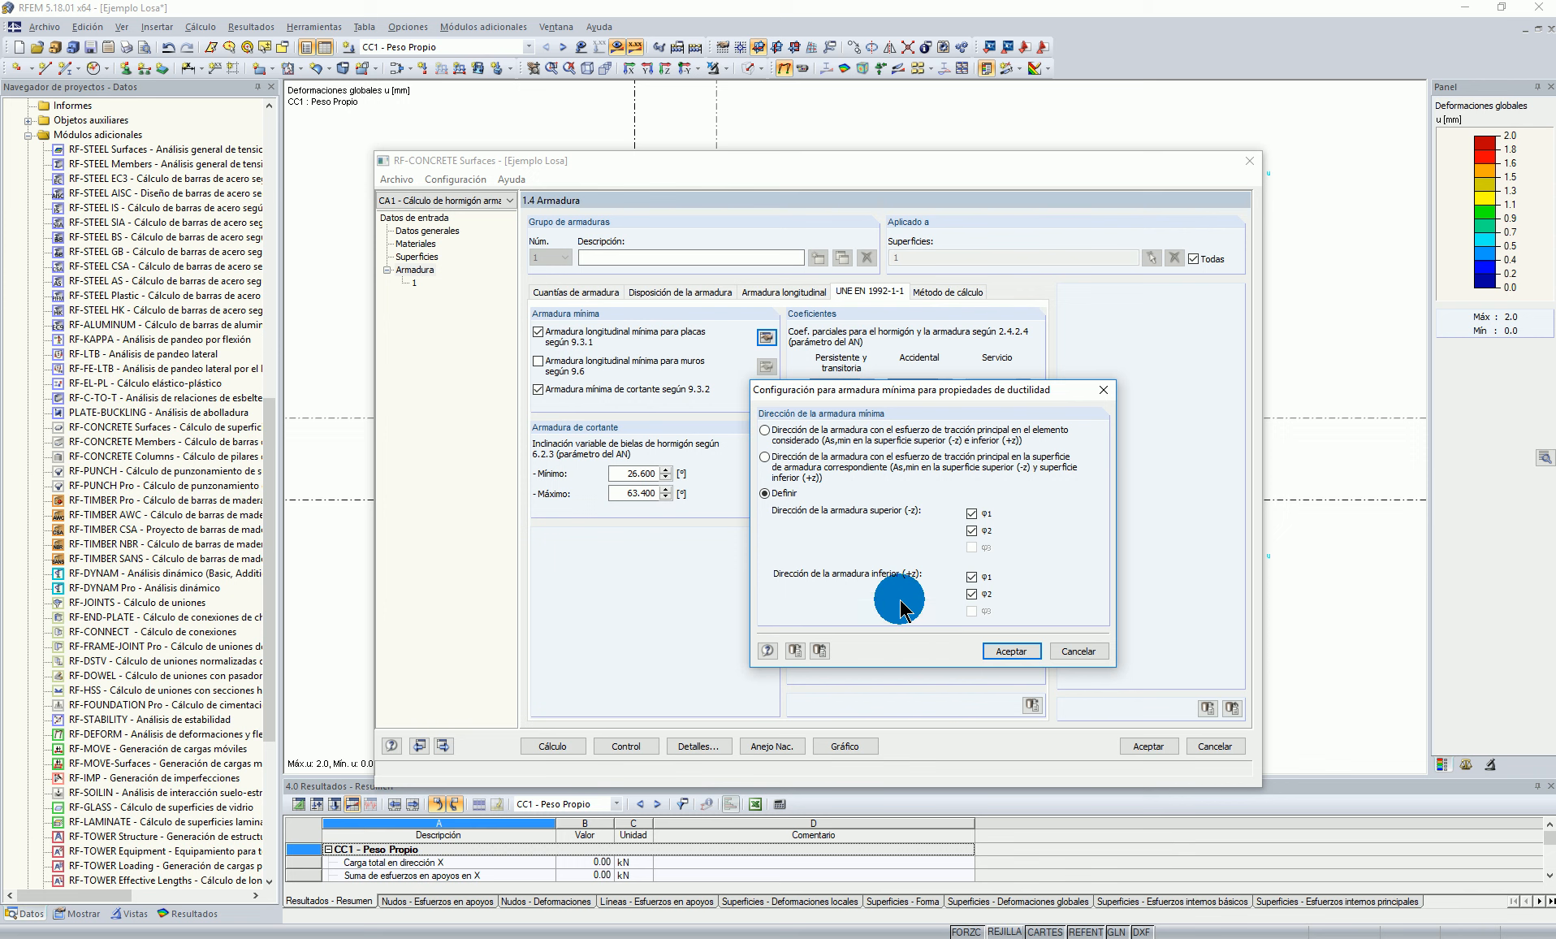
pyautogui.click(766, 456)
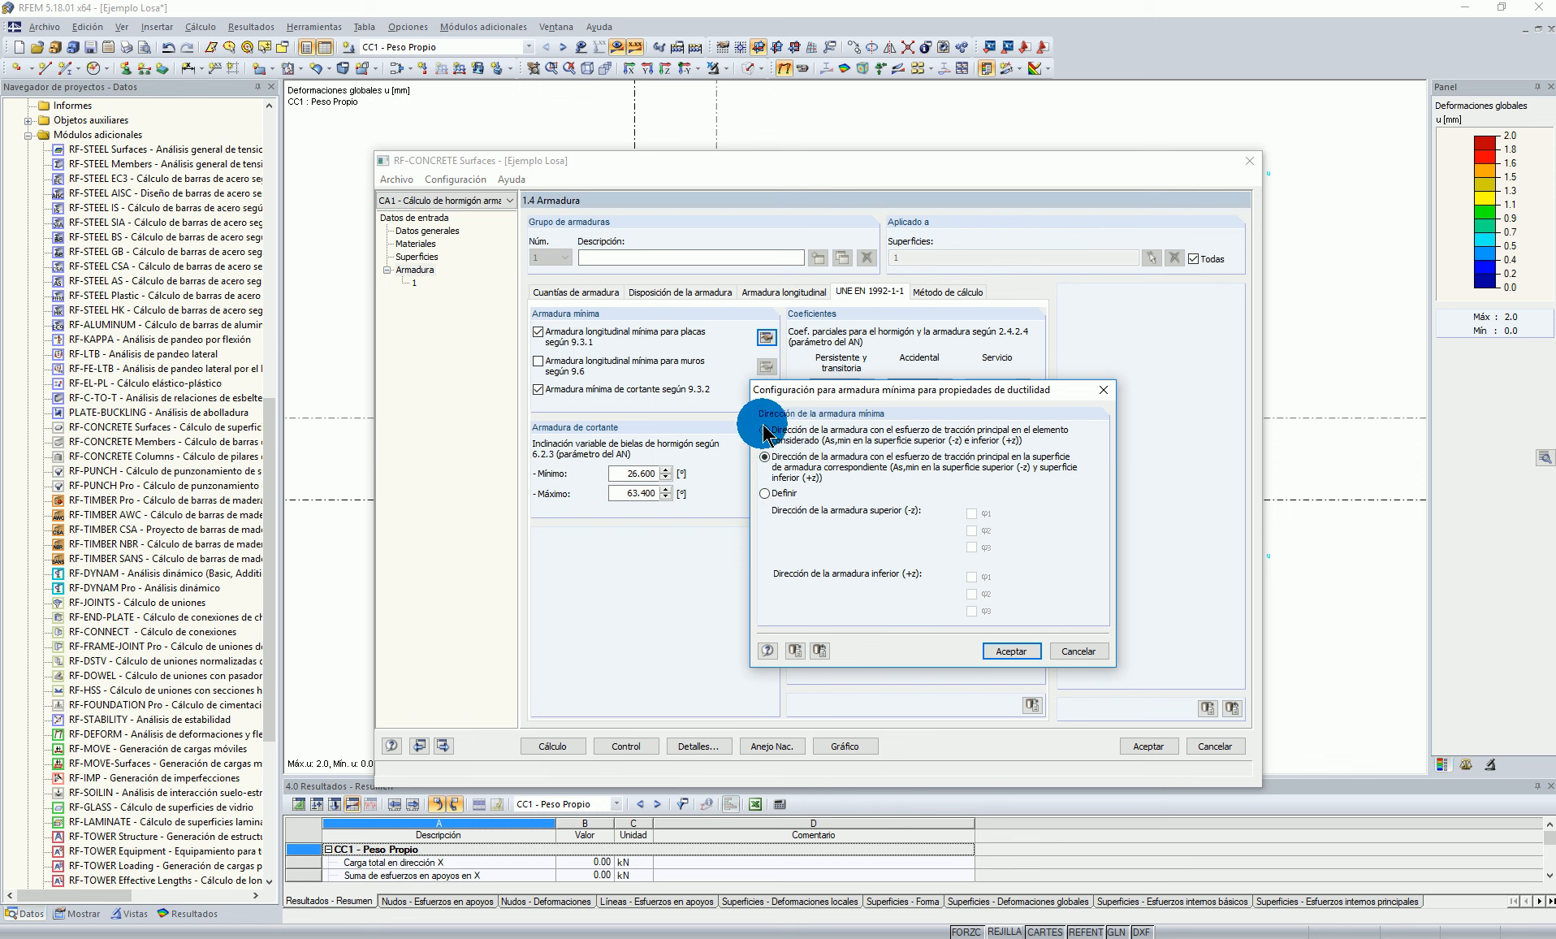
pyautogui.moveTo(804, 391); pyautogui.dragTo(869, 379)
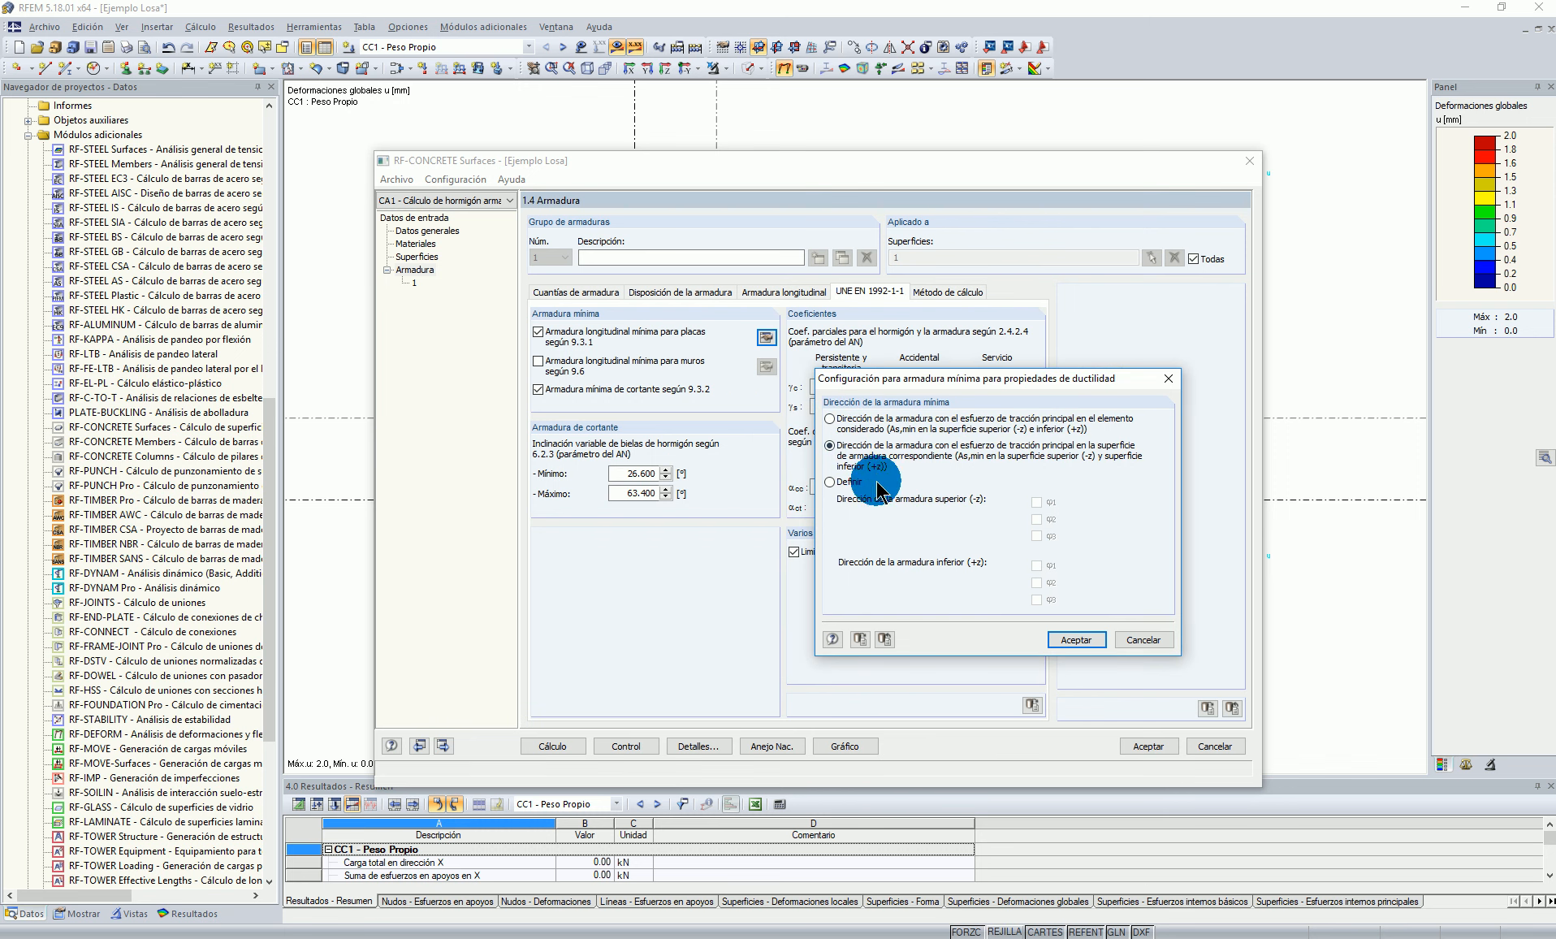
pyautogui.click(831, 482)
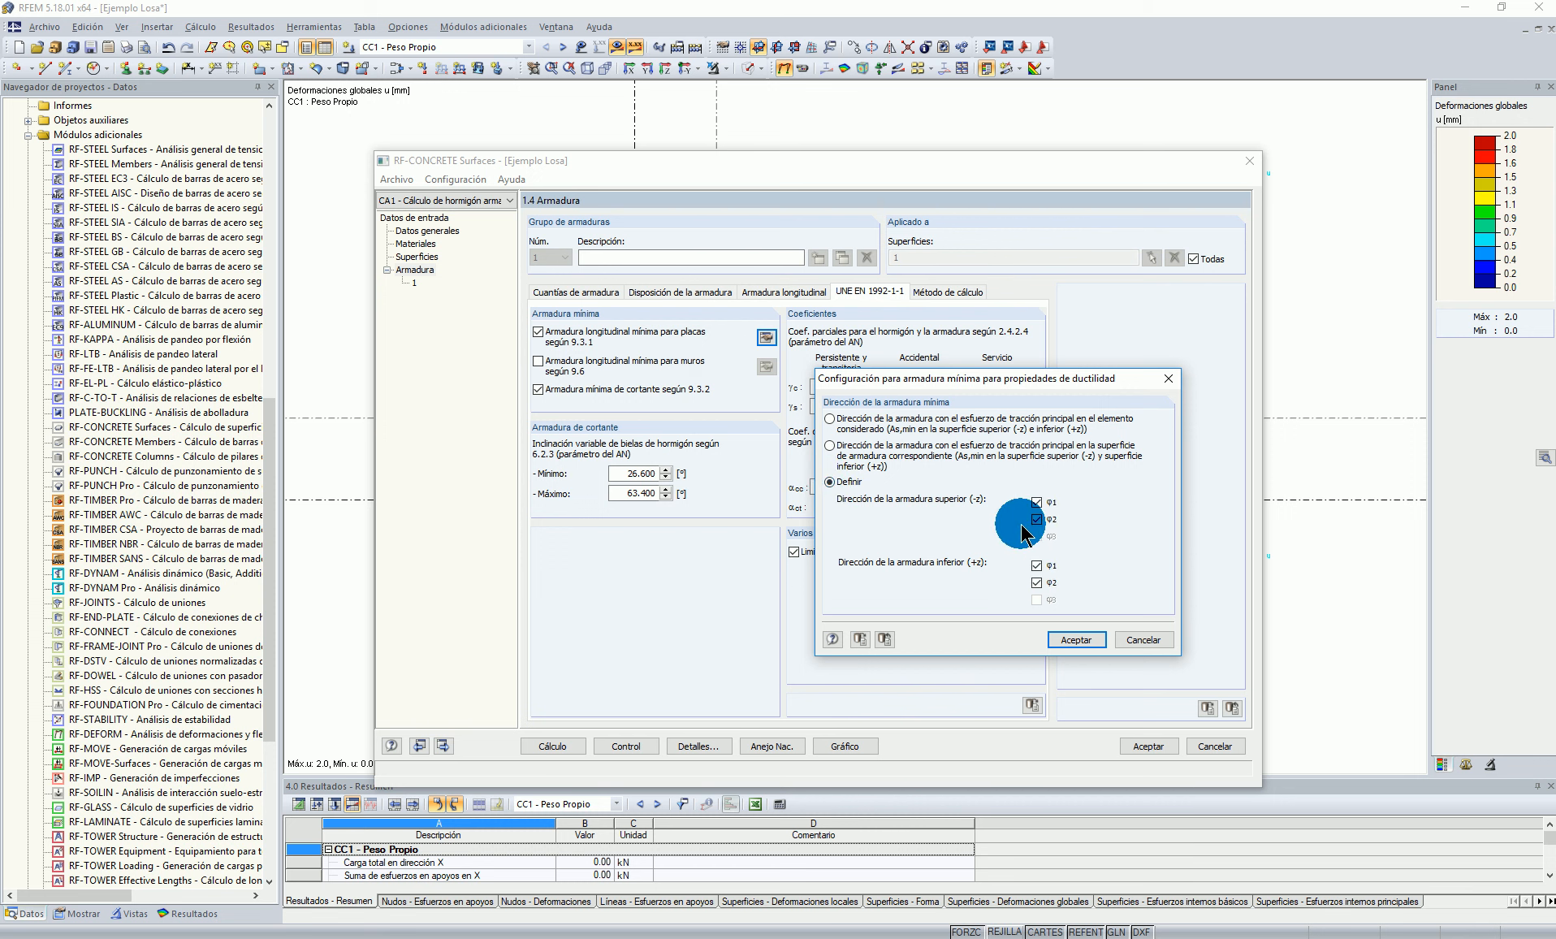
pyautogui.click(829, 418)
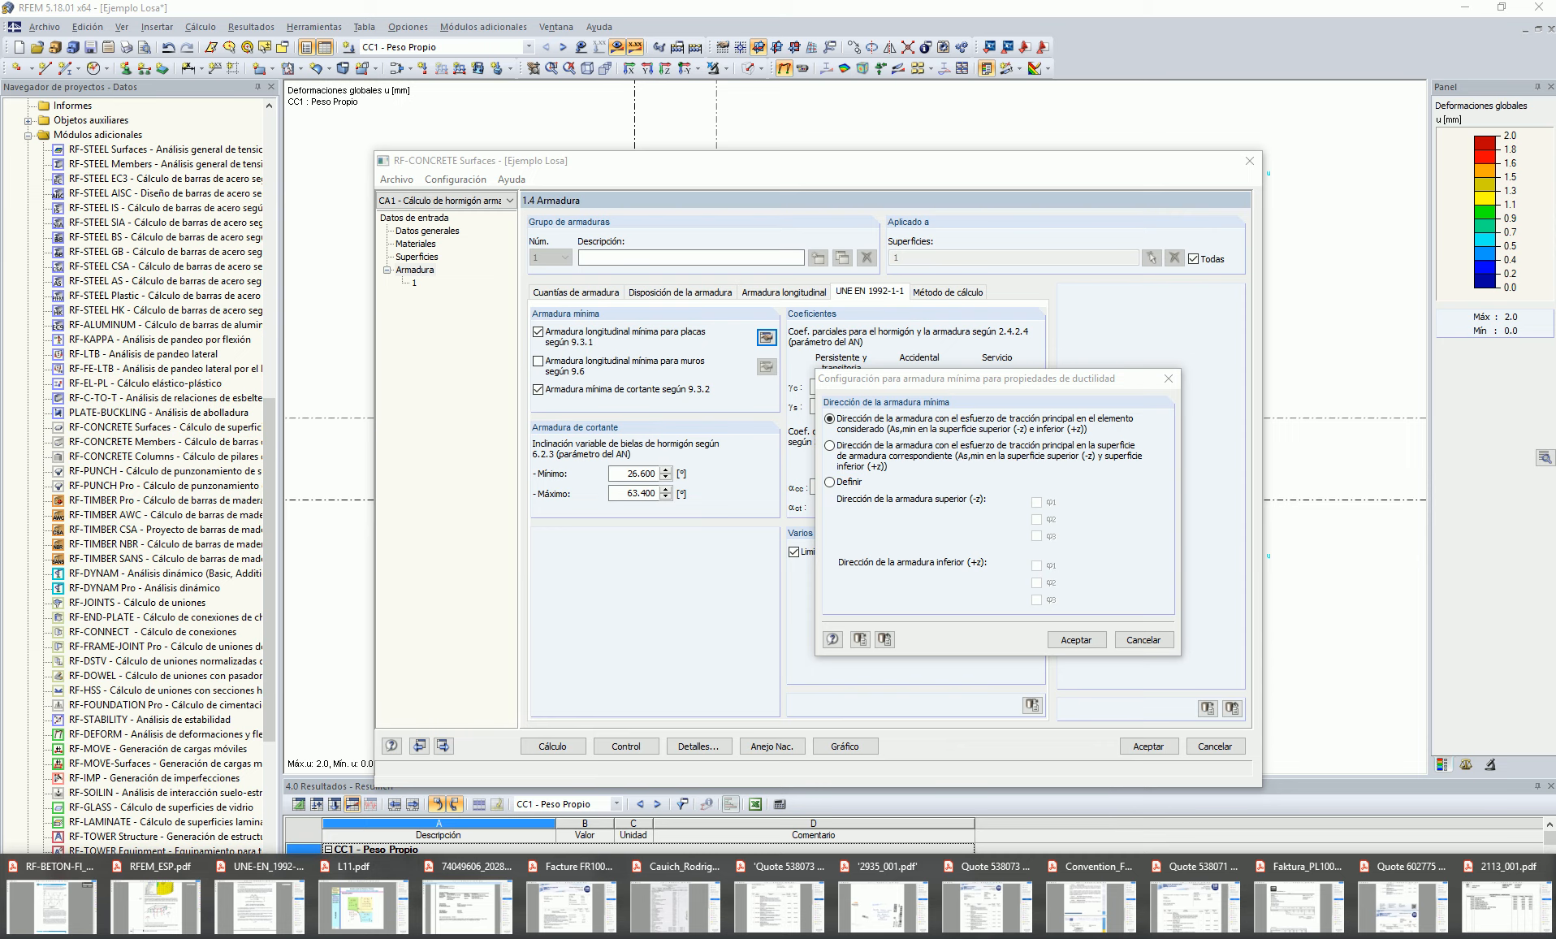
# Step: Switch to the UNE-EN 1992-1-1 PDF in Acrobat Reader and find the section heading 9.3.1 "Armadura de flexión"
pyautogui.click(272, 908)
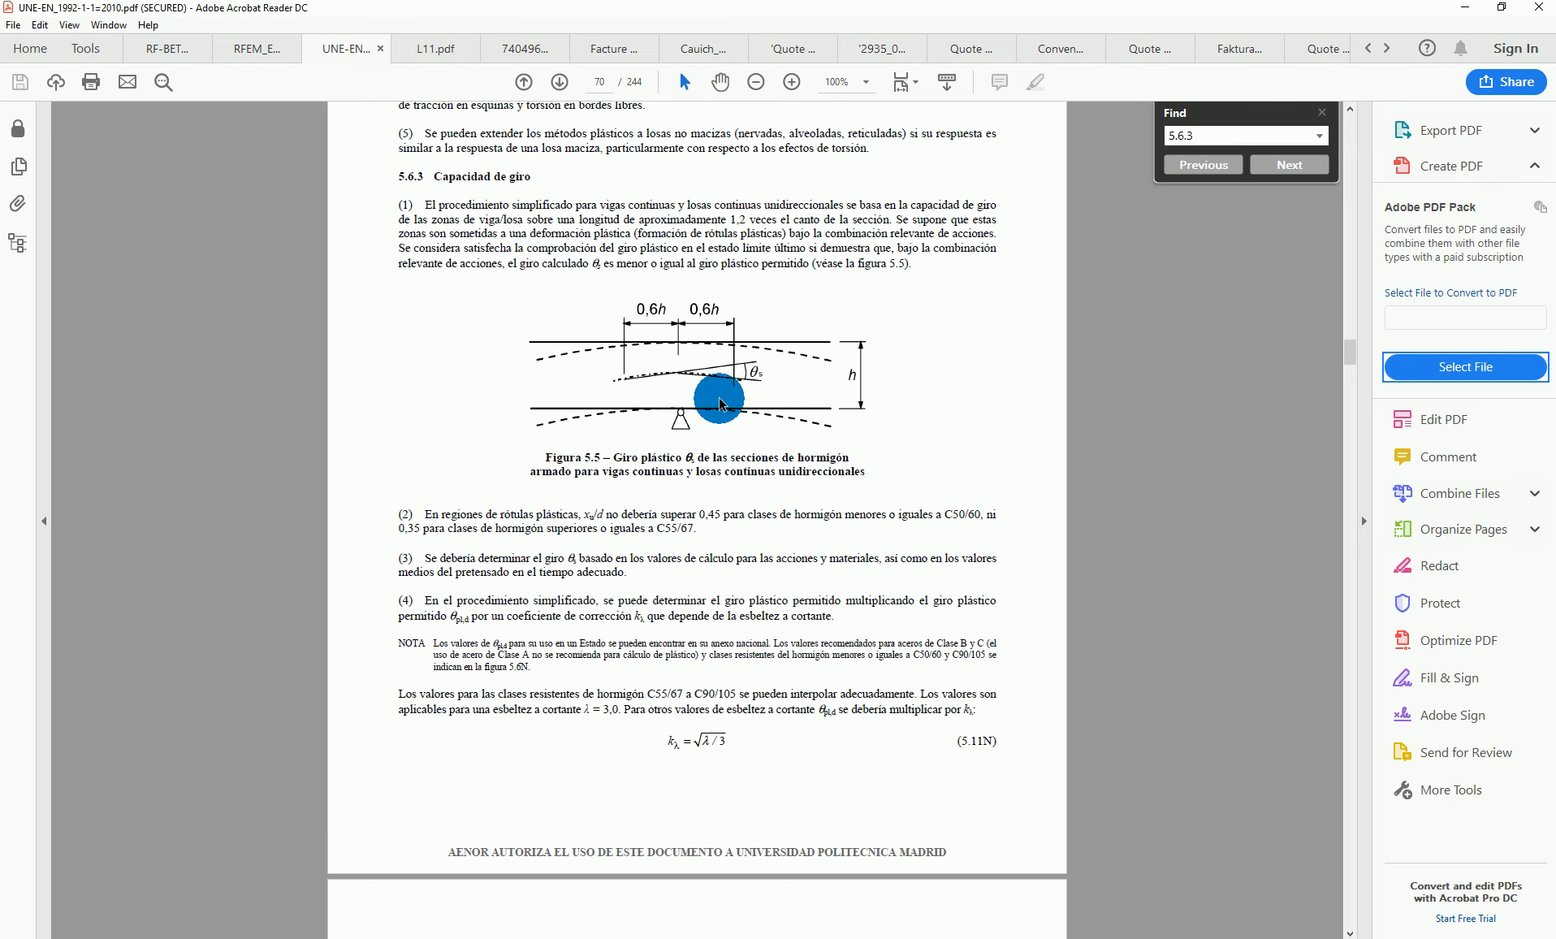
pyautogui.tripleClick(1223, 134)
pyautogui.write('9.3.1')
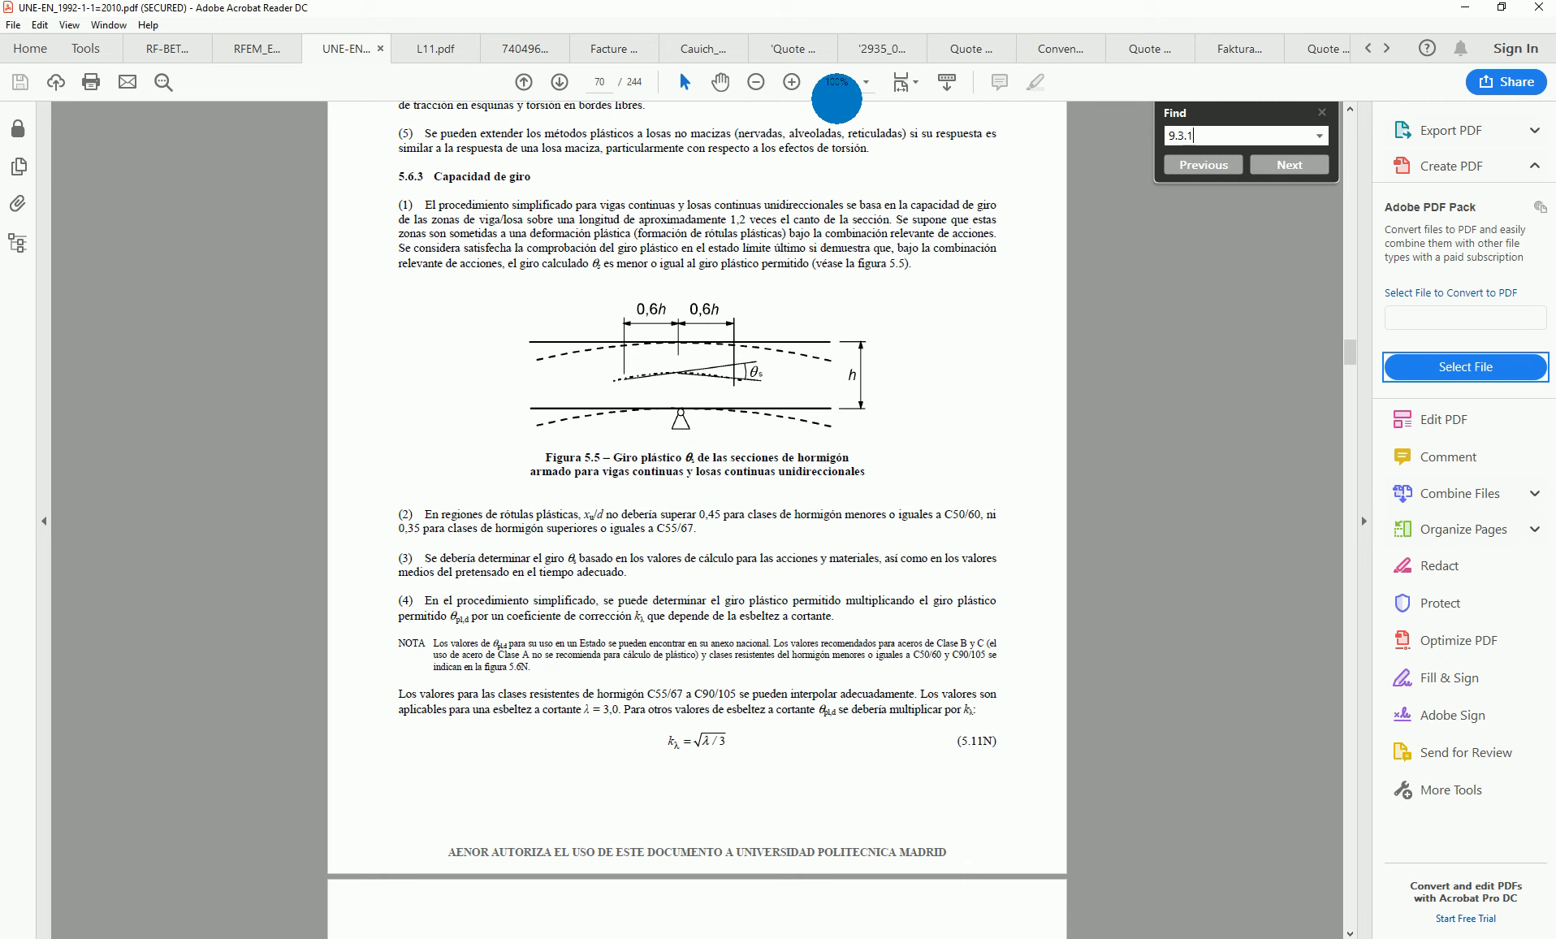
pyautogui.press('Return')
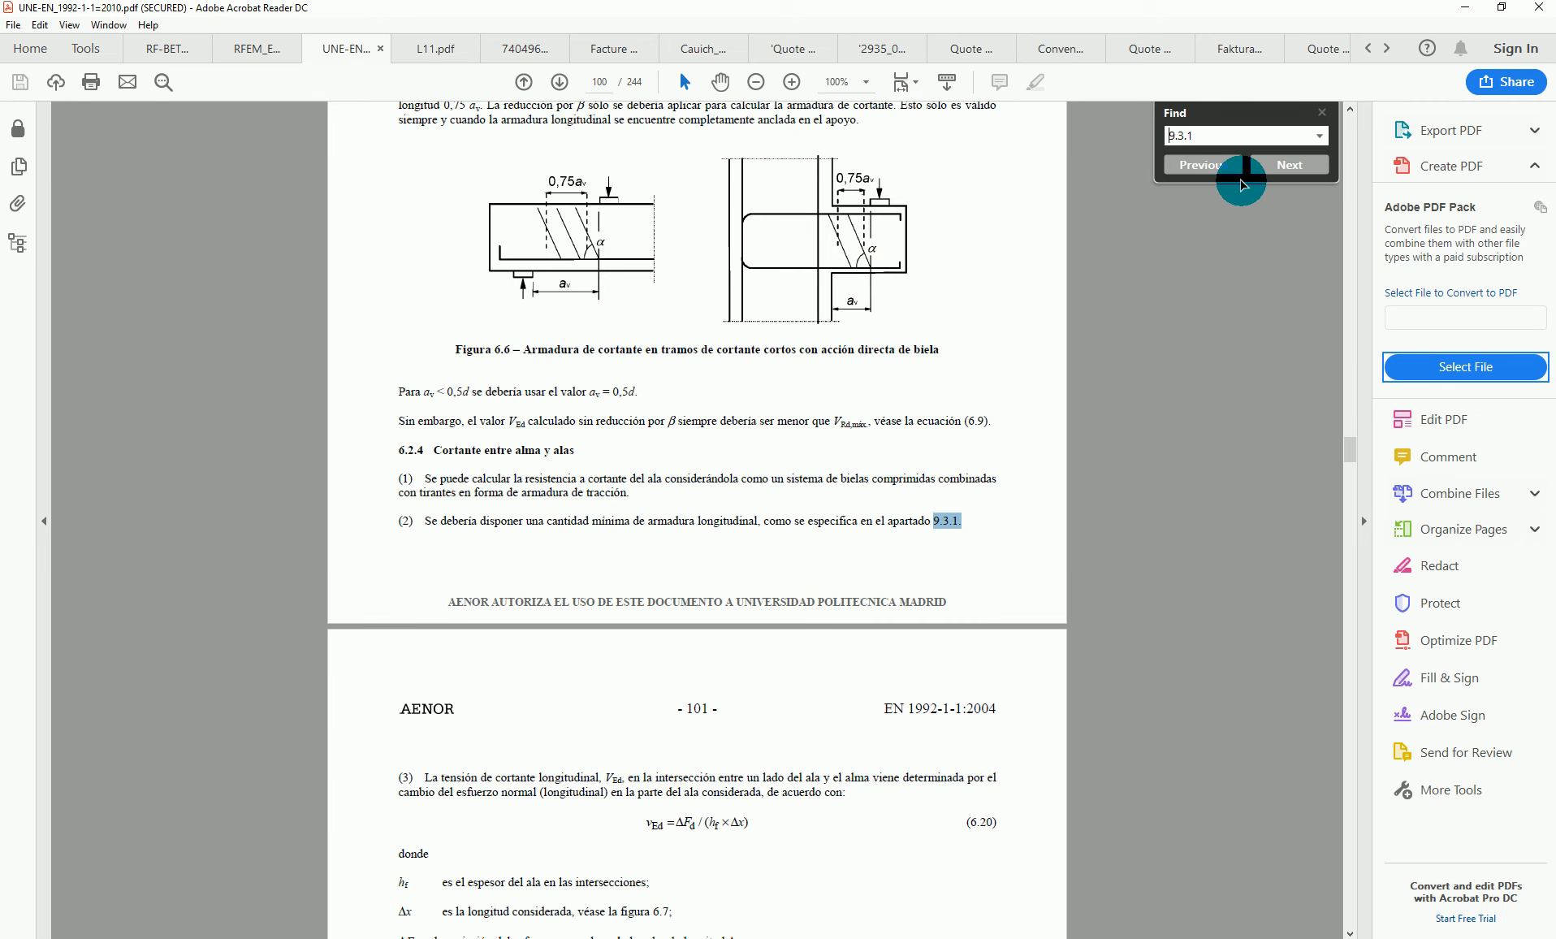
pyautogui.click(1299, 167)
pyautogui.click(1299, 167)
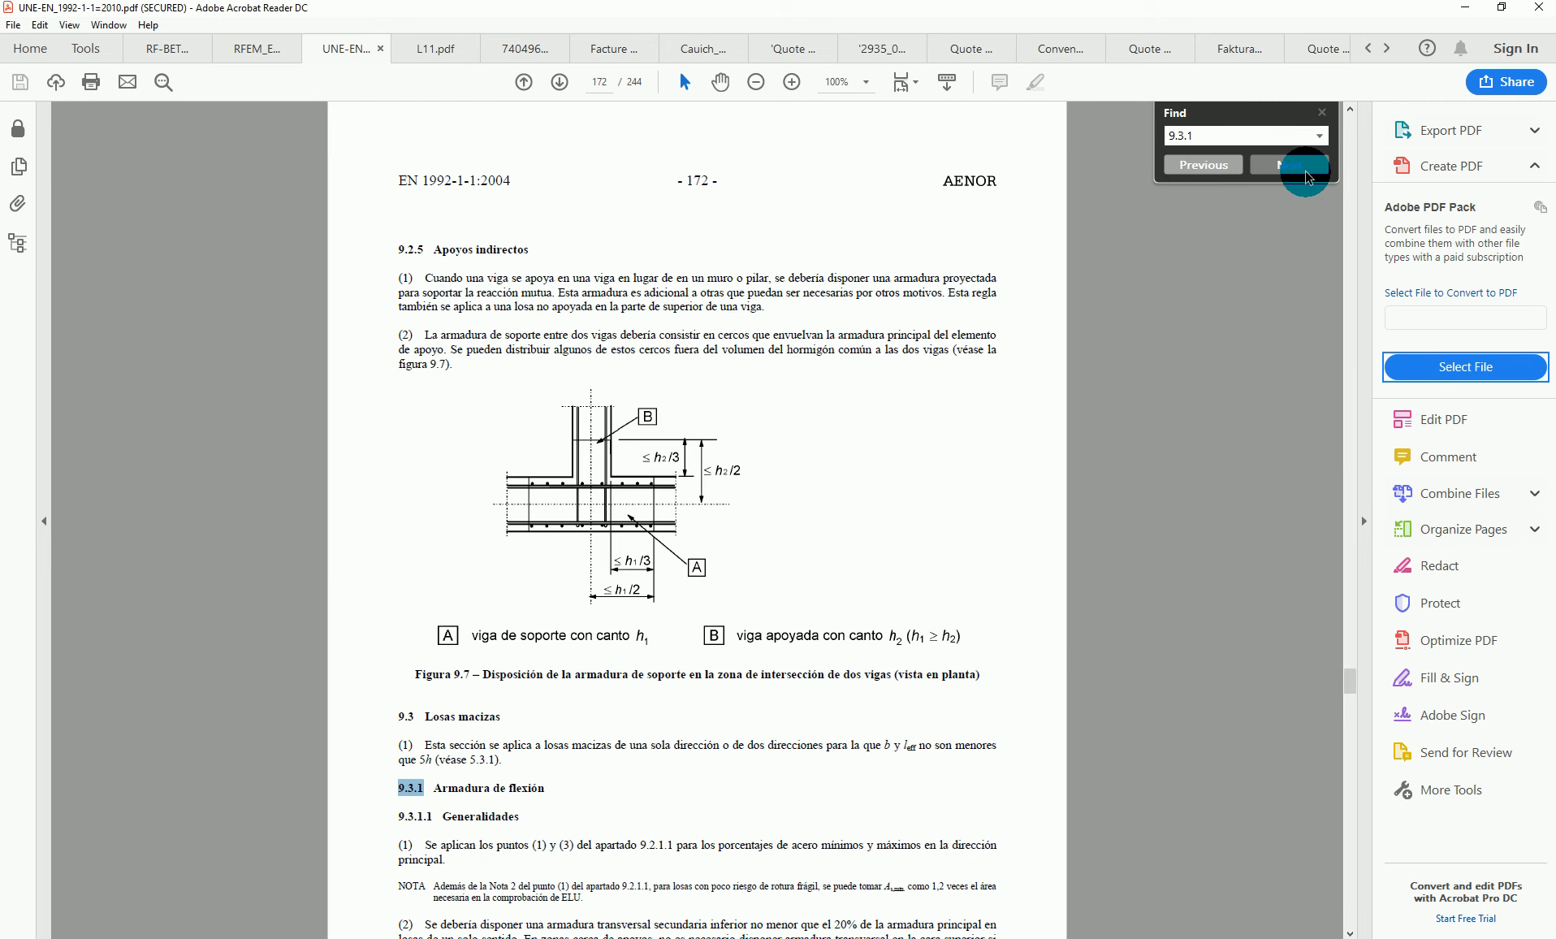
# Step: Read section 9.3 on solid slabs and the general rules for minimum and maximum steel percentages in 9.3.1.1
pyautogui.moveTo(424, 716); pyautogui.dragTo(501, 715)
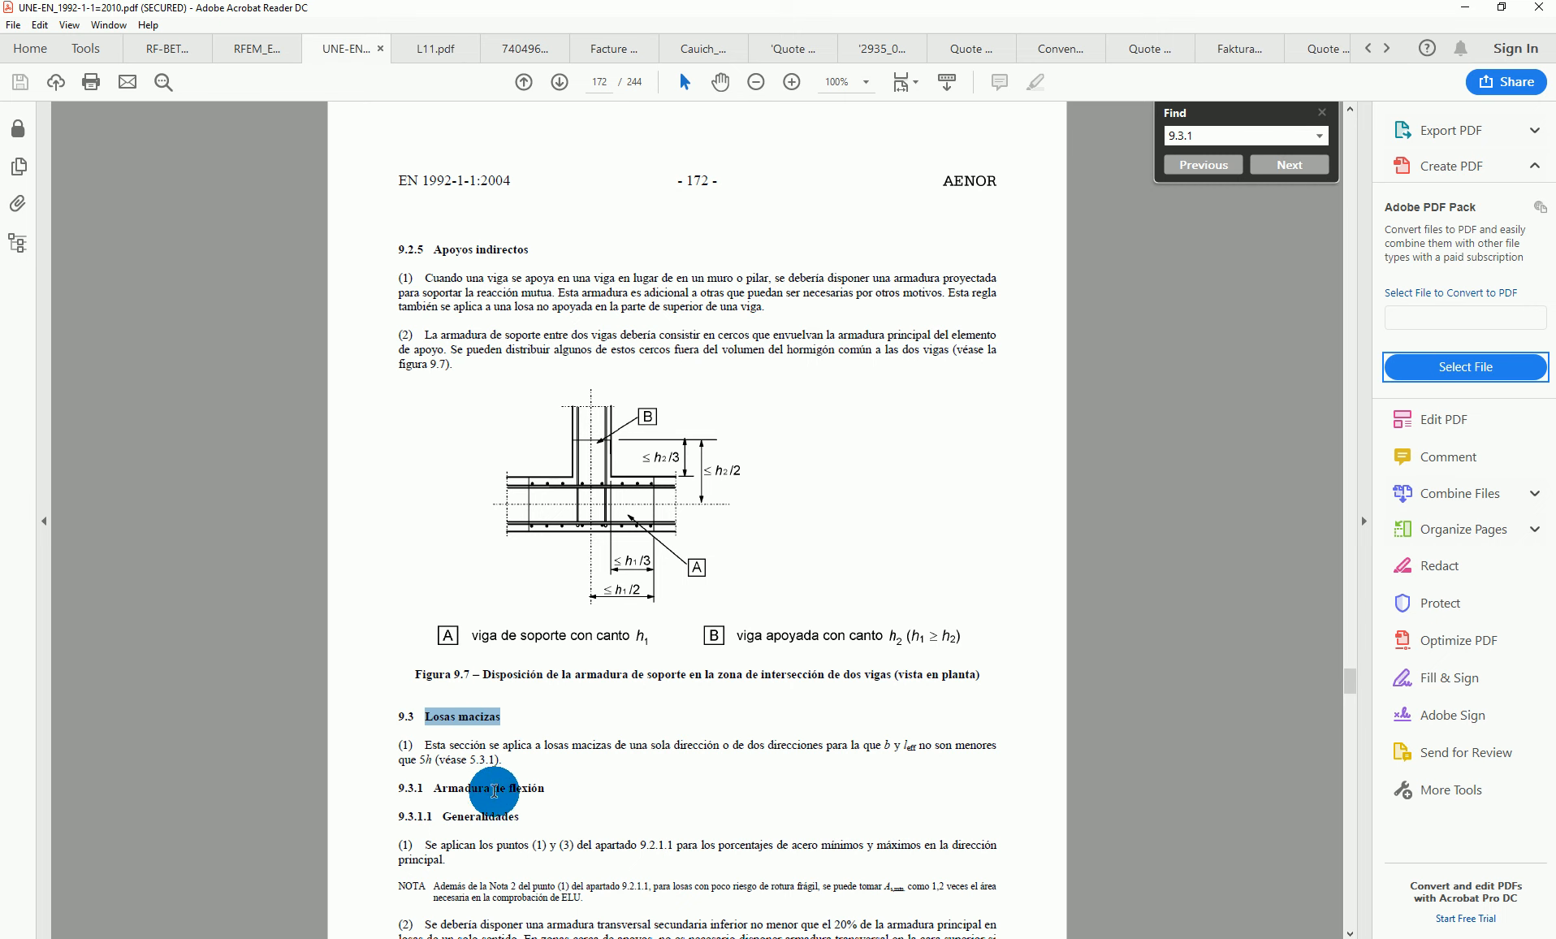
pyautogui.scroll(-2, 447, 783)
pyautogui.moveTo(446, 771); pyautogui.dragTo(659, 772)
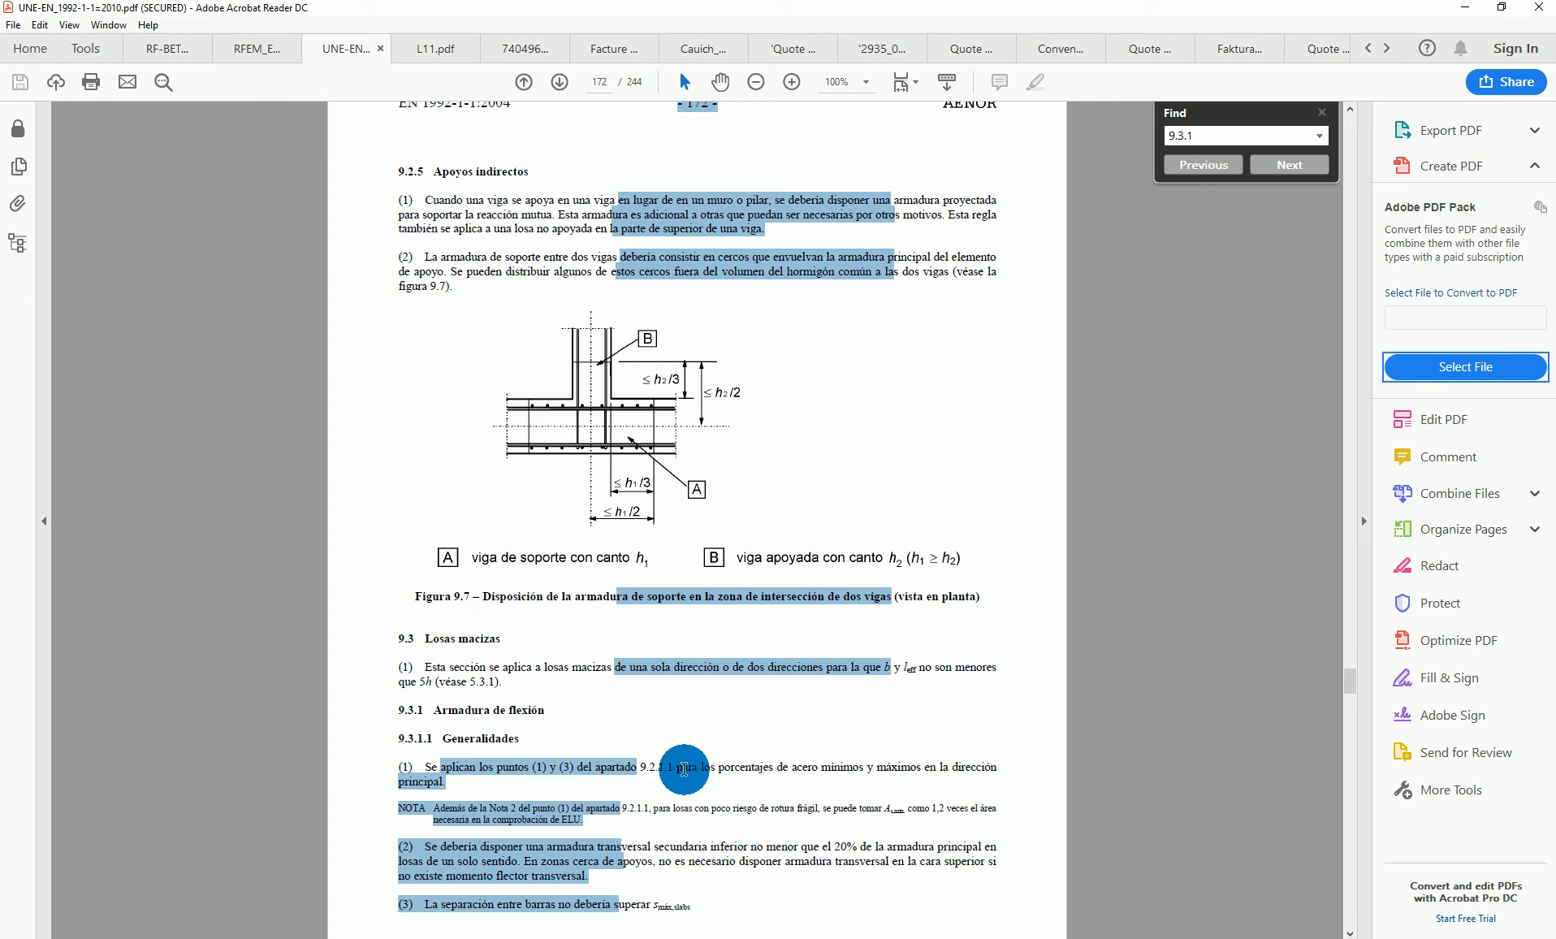
pyautogui.click(837, 767)
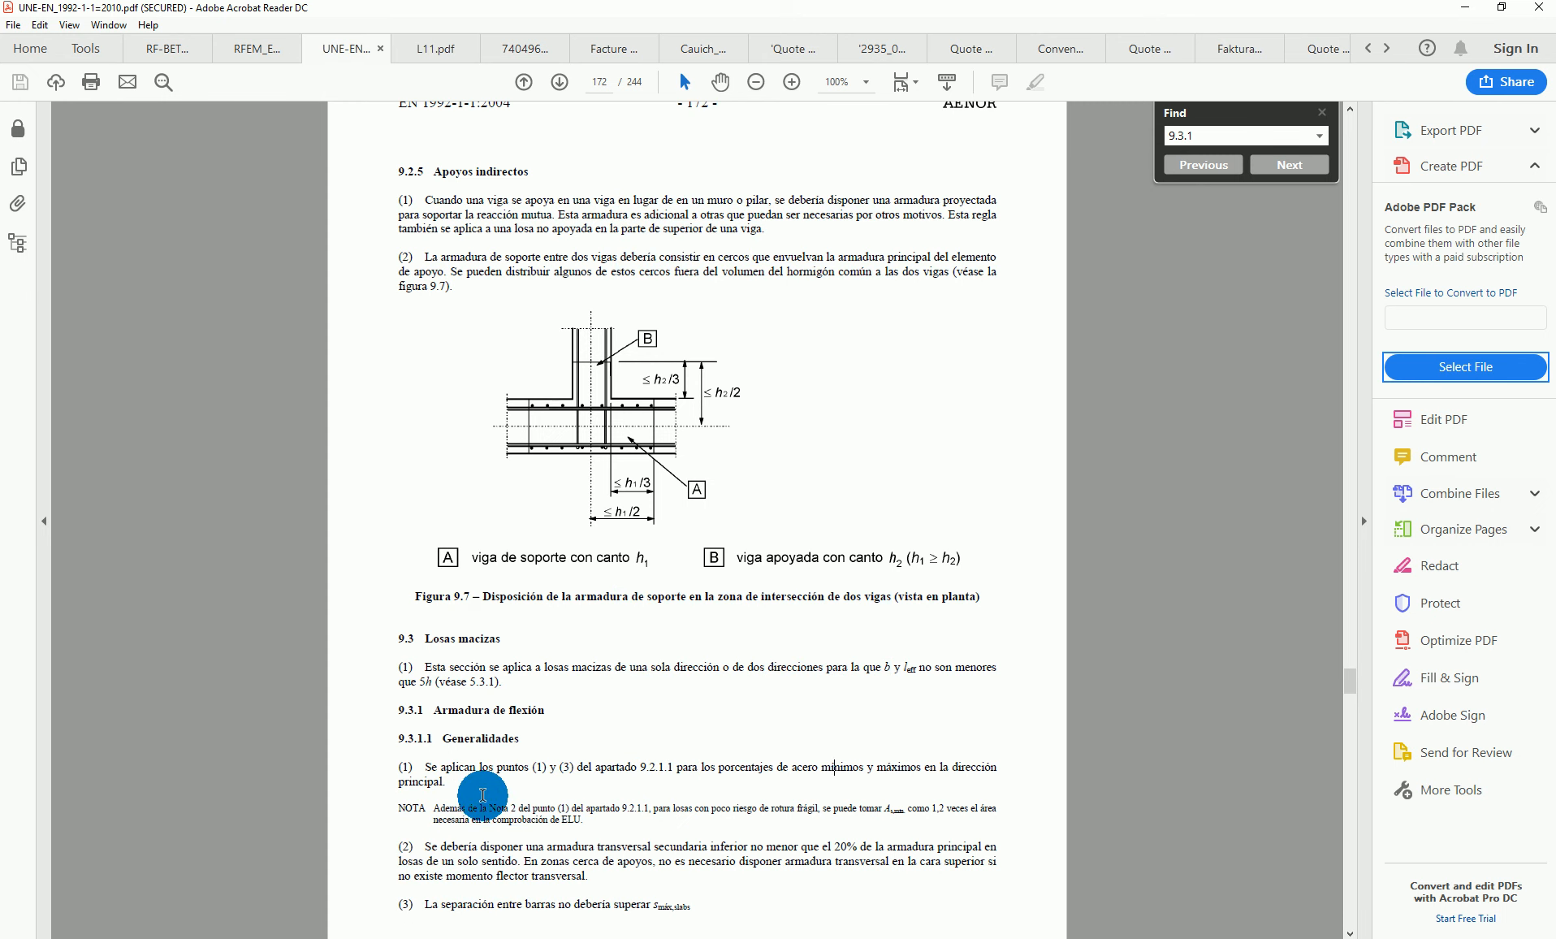
pyautogui.scroll(-1, 560, 776)
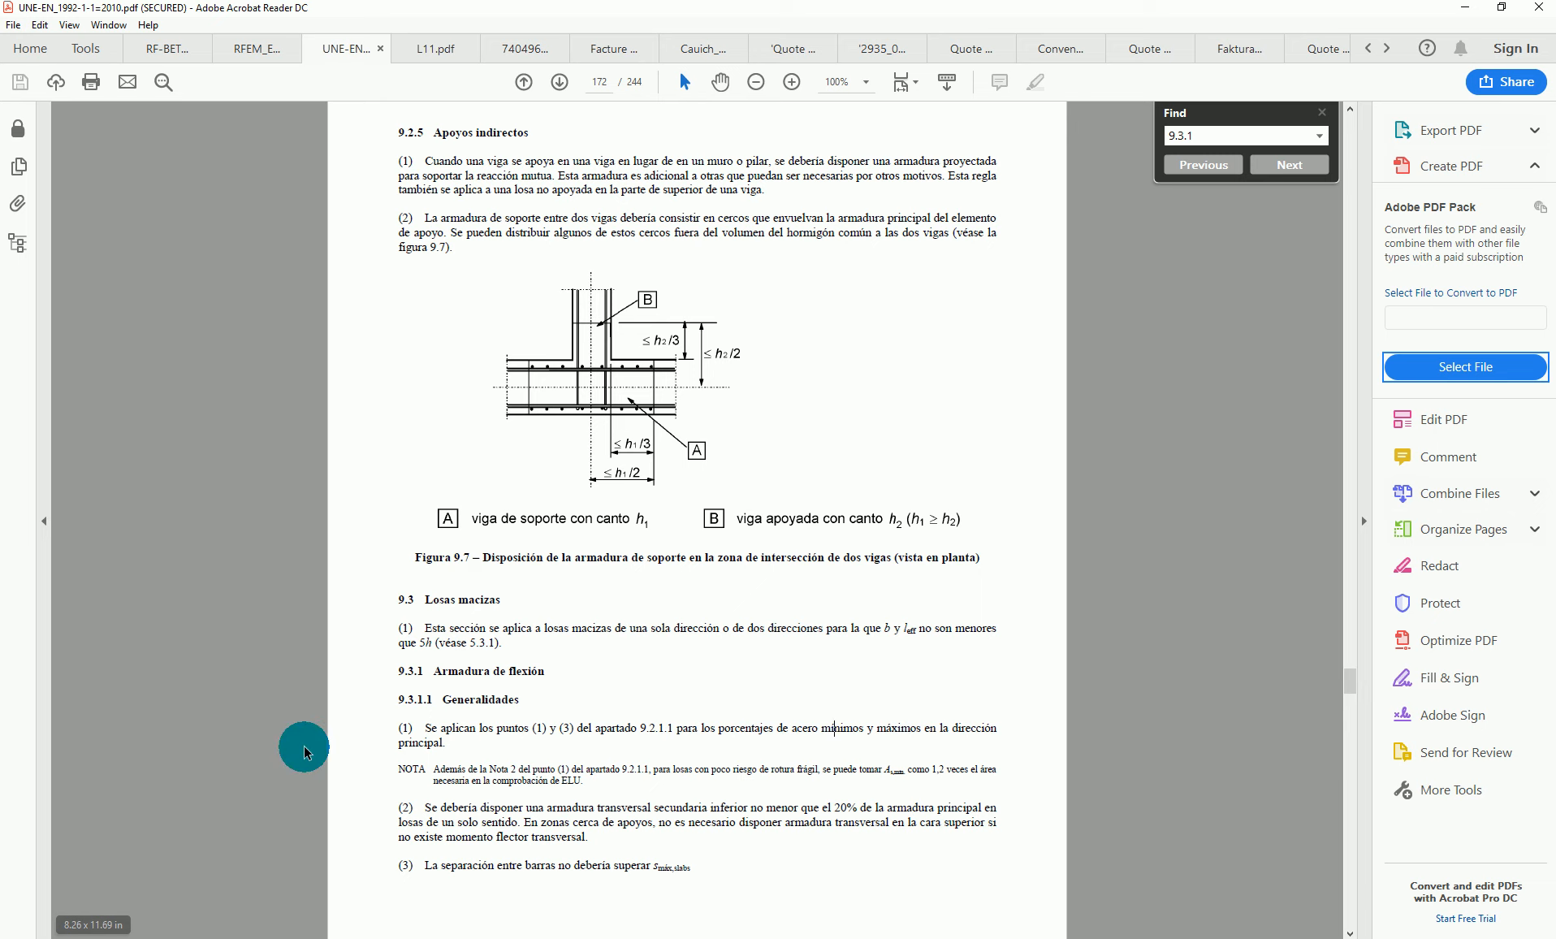
# Step: Return to RFEM, view the user-defined minimum reinforcement directions, and restore the option based on principal tension in the considered element
pyautogui.click(1465, 7)
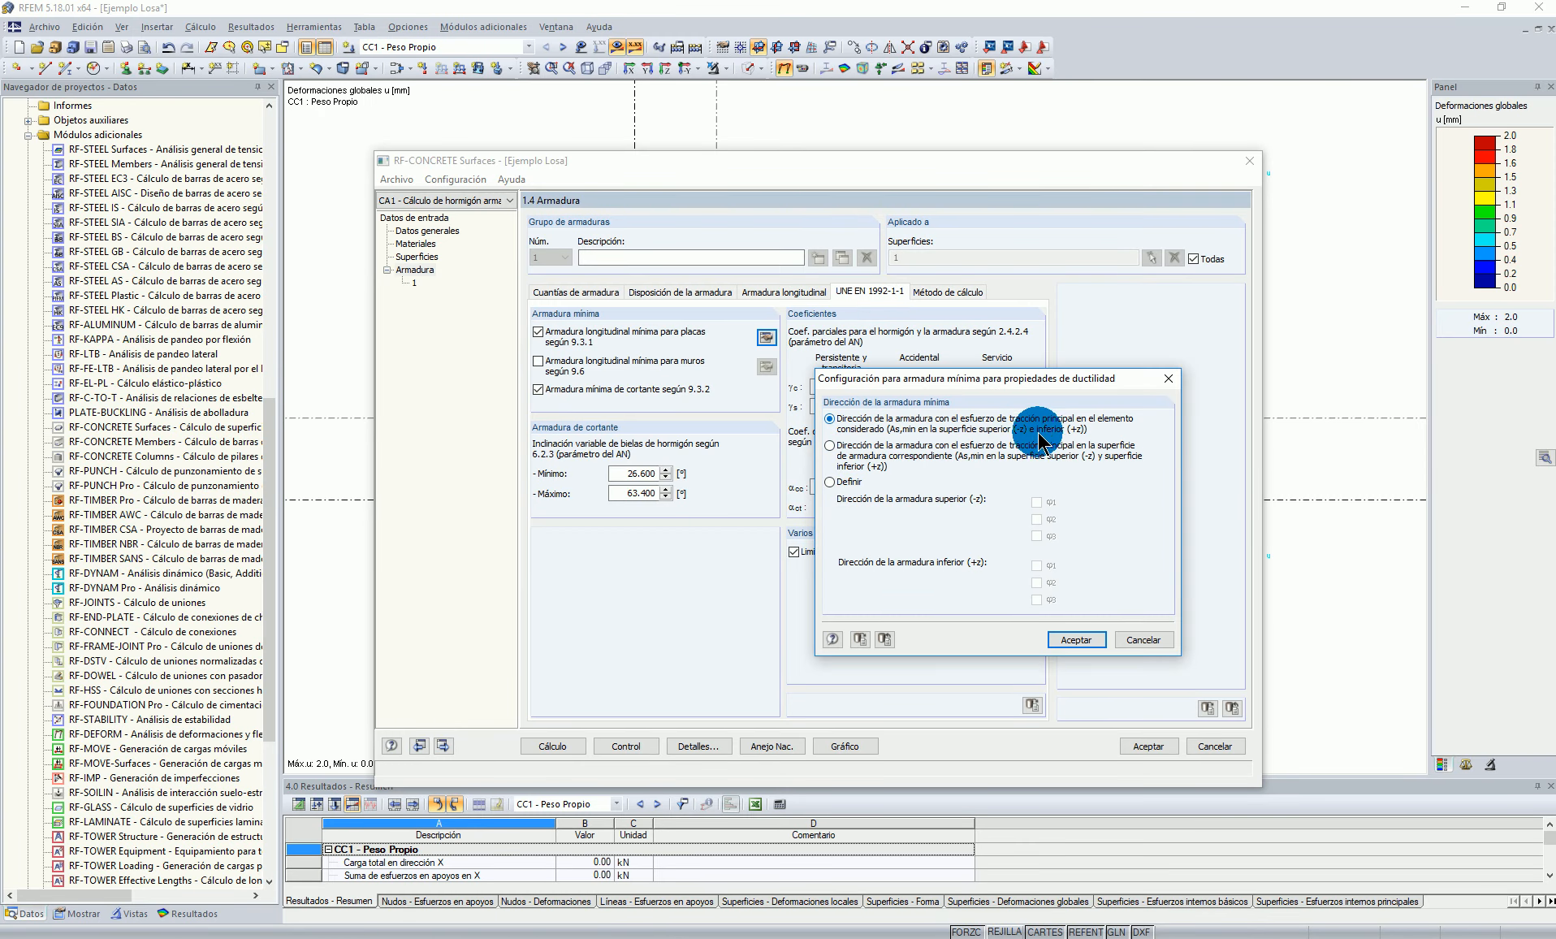
pyautogui.click(829, 482)
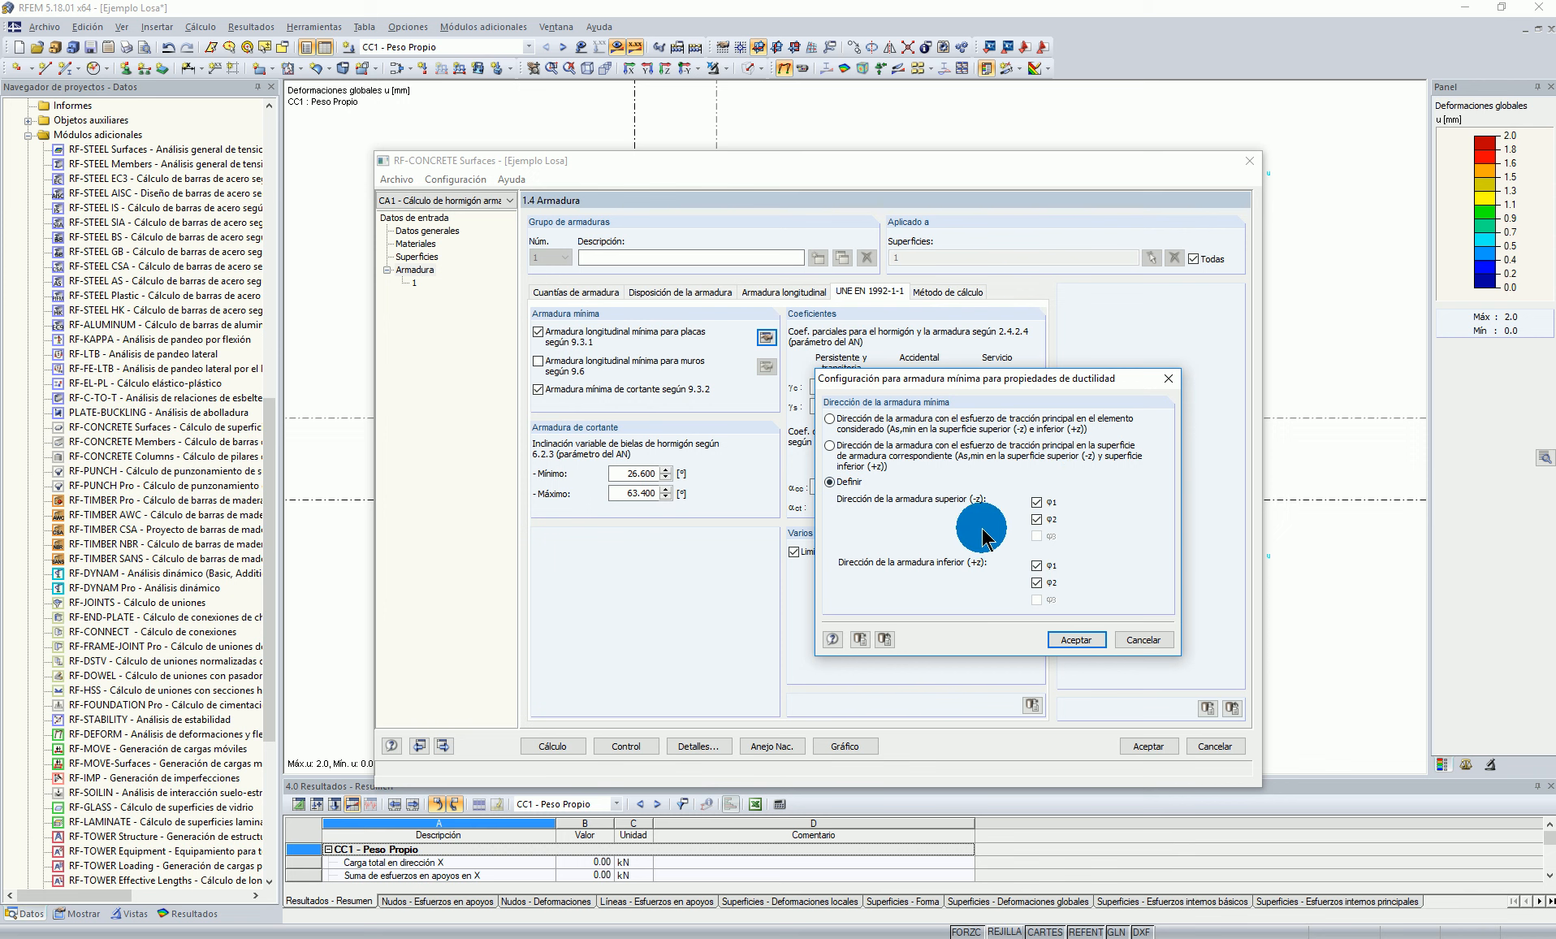
pyautogui.click(867, 418)
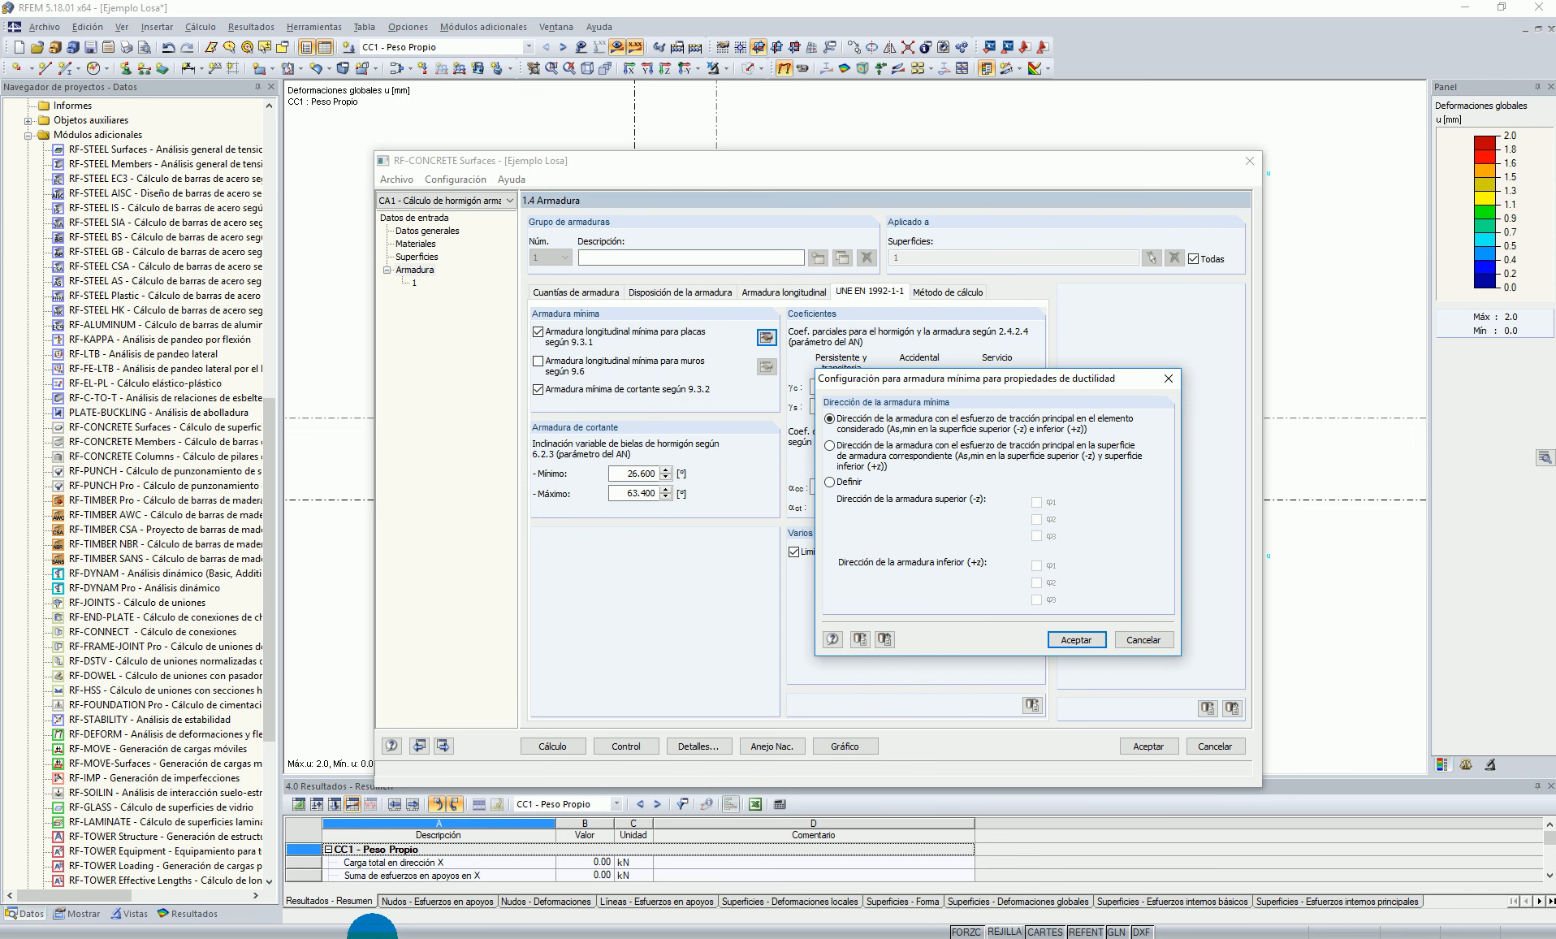
# Step: Switch to the UNE-EN 1992-1-1 PDF, find the section heading 9.2.1.1, and highlight the minimum reinforcement area formula (9.1N)
pyautogui.click(372, 937)
pyautogui.click(275, 896)
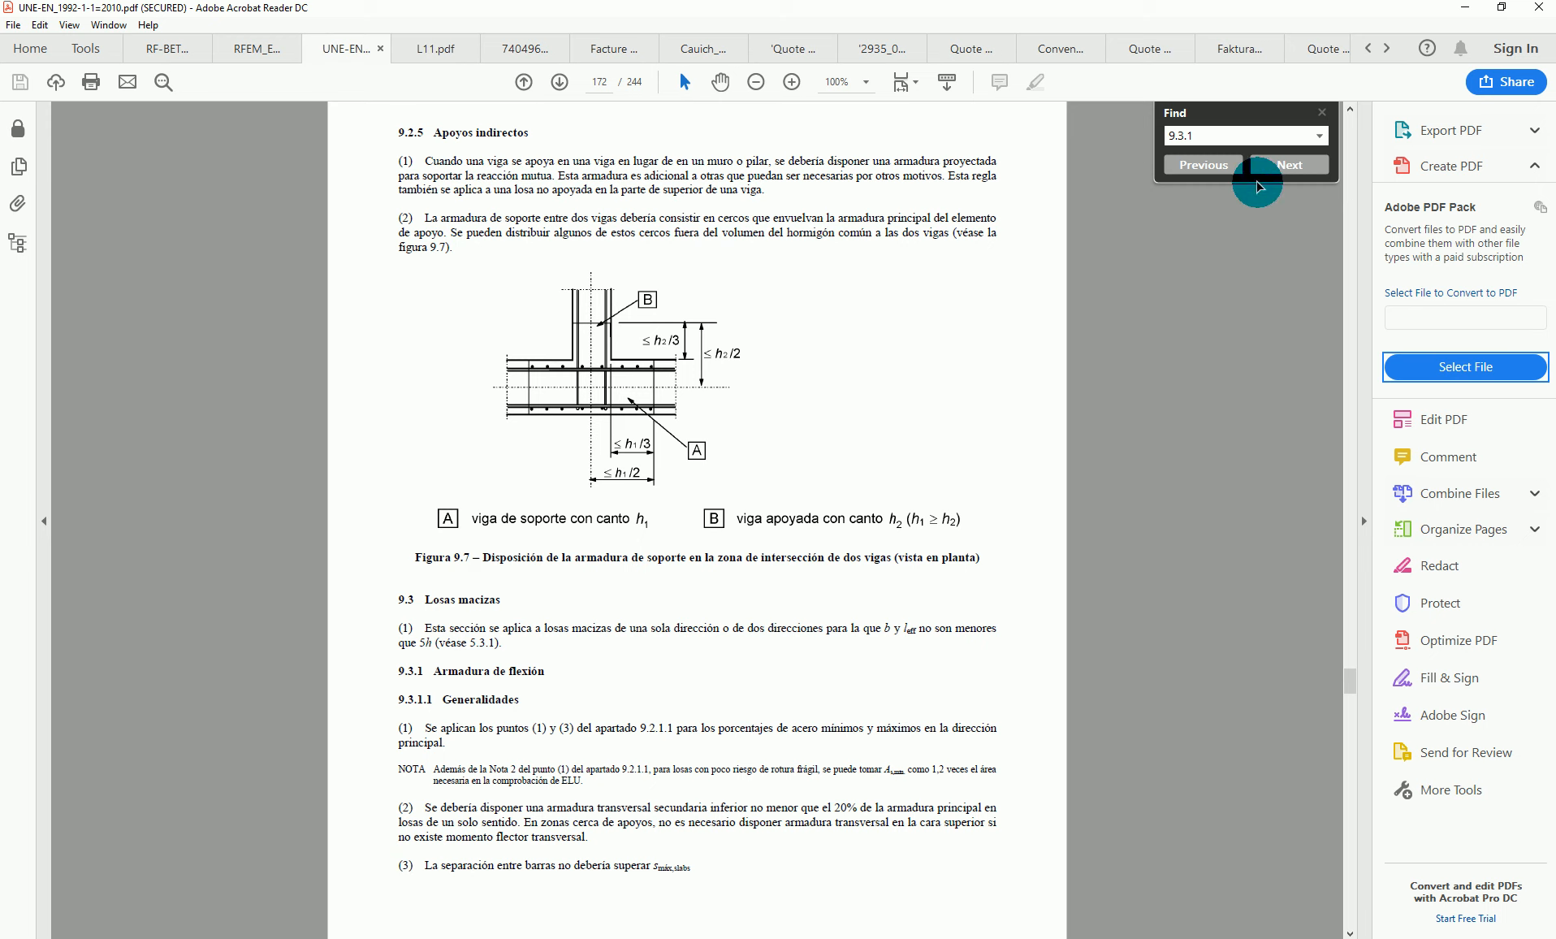
pyautogui.click(1220, 131)
pyautogui.moveTo(1220, 131); pyautogui.dragTo(1083, 119)
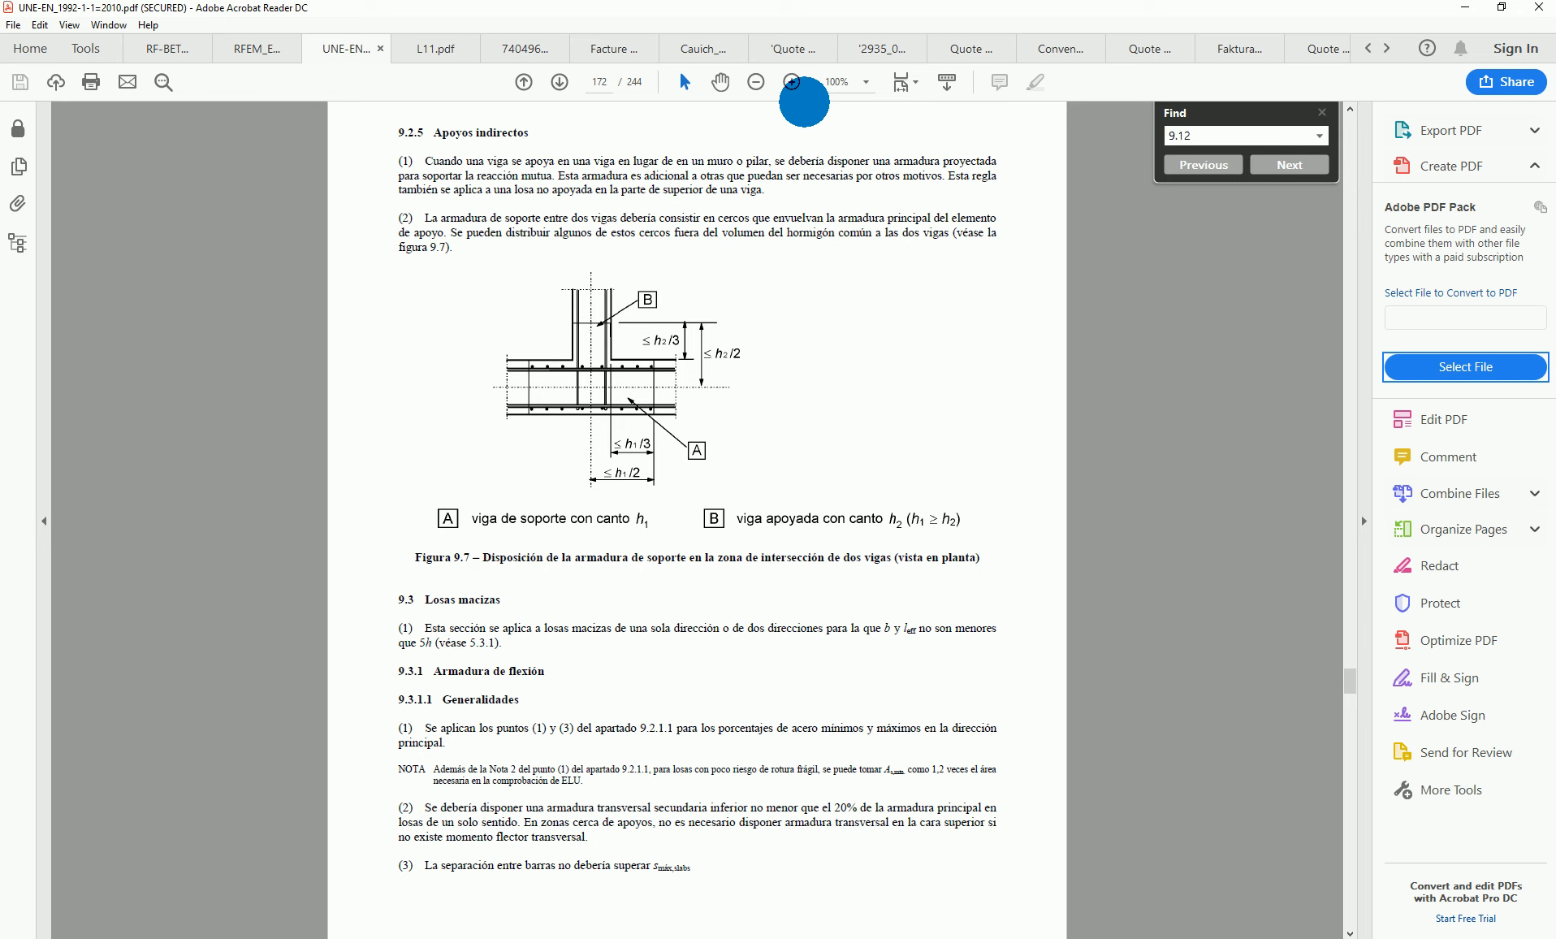
pyautogui.write('9.2.1.1')
pyautogui.press('Return')
pyautogui.click(1219, 168)
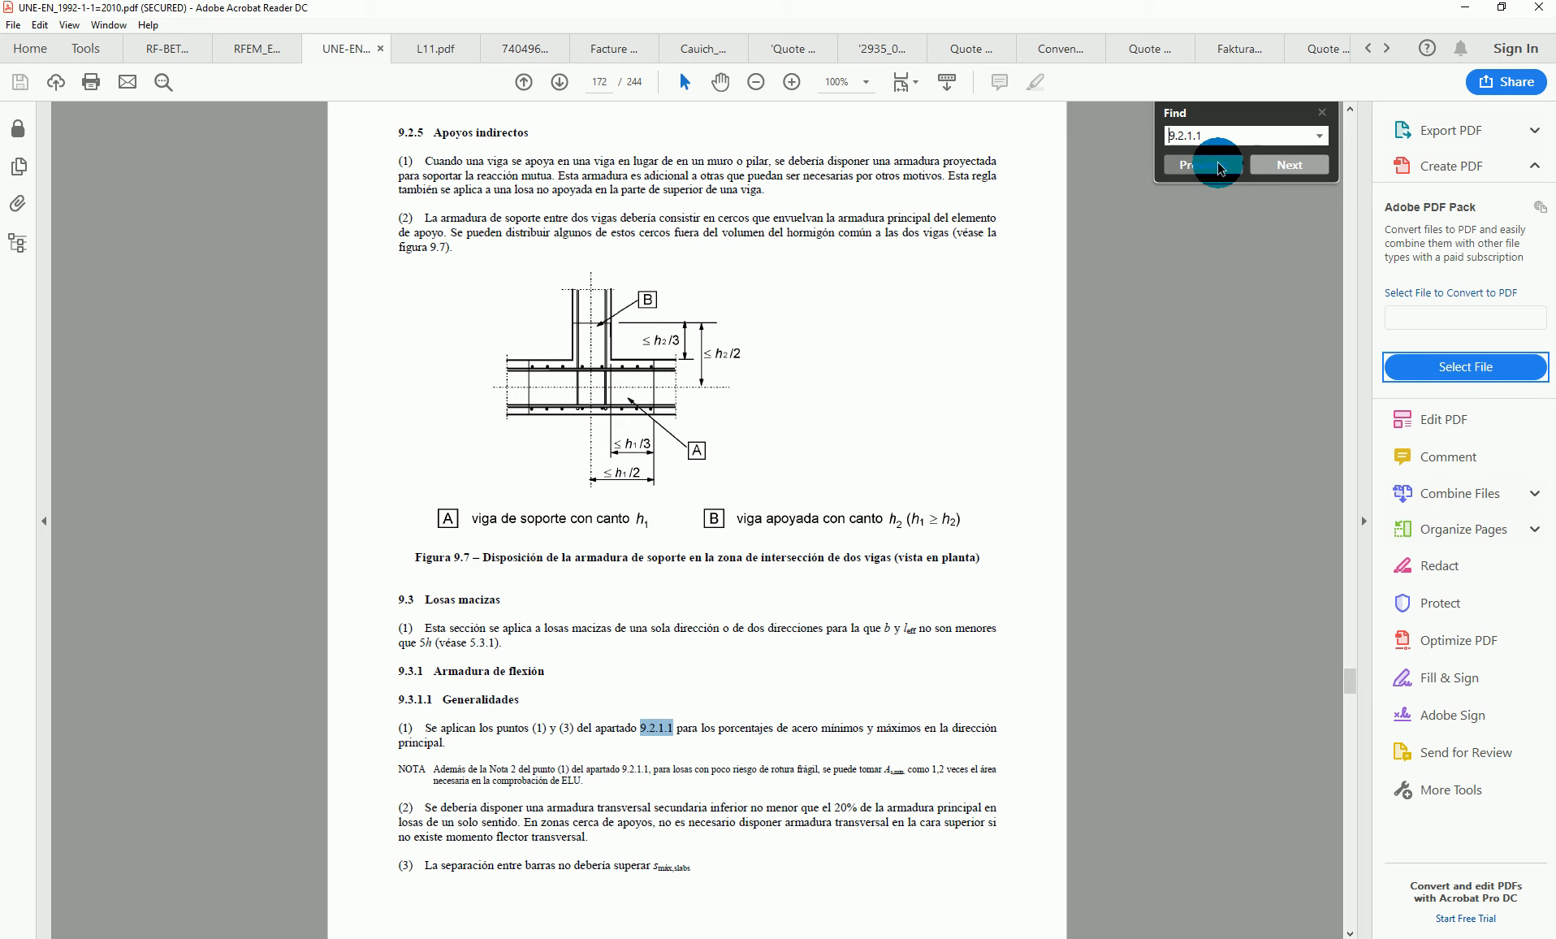
pyautogui.click(1216, 167)
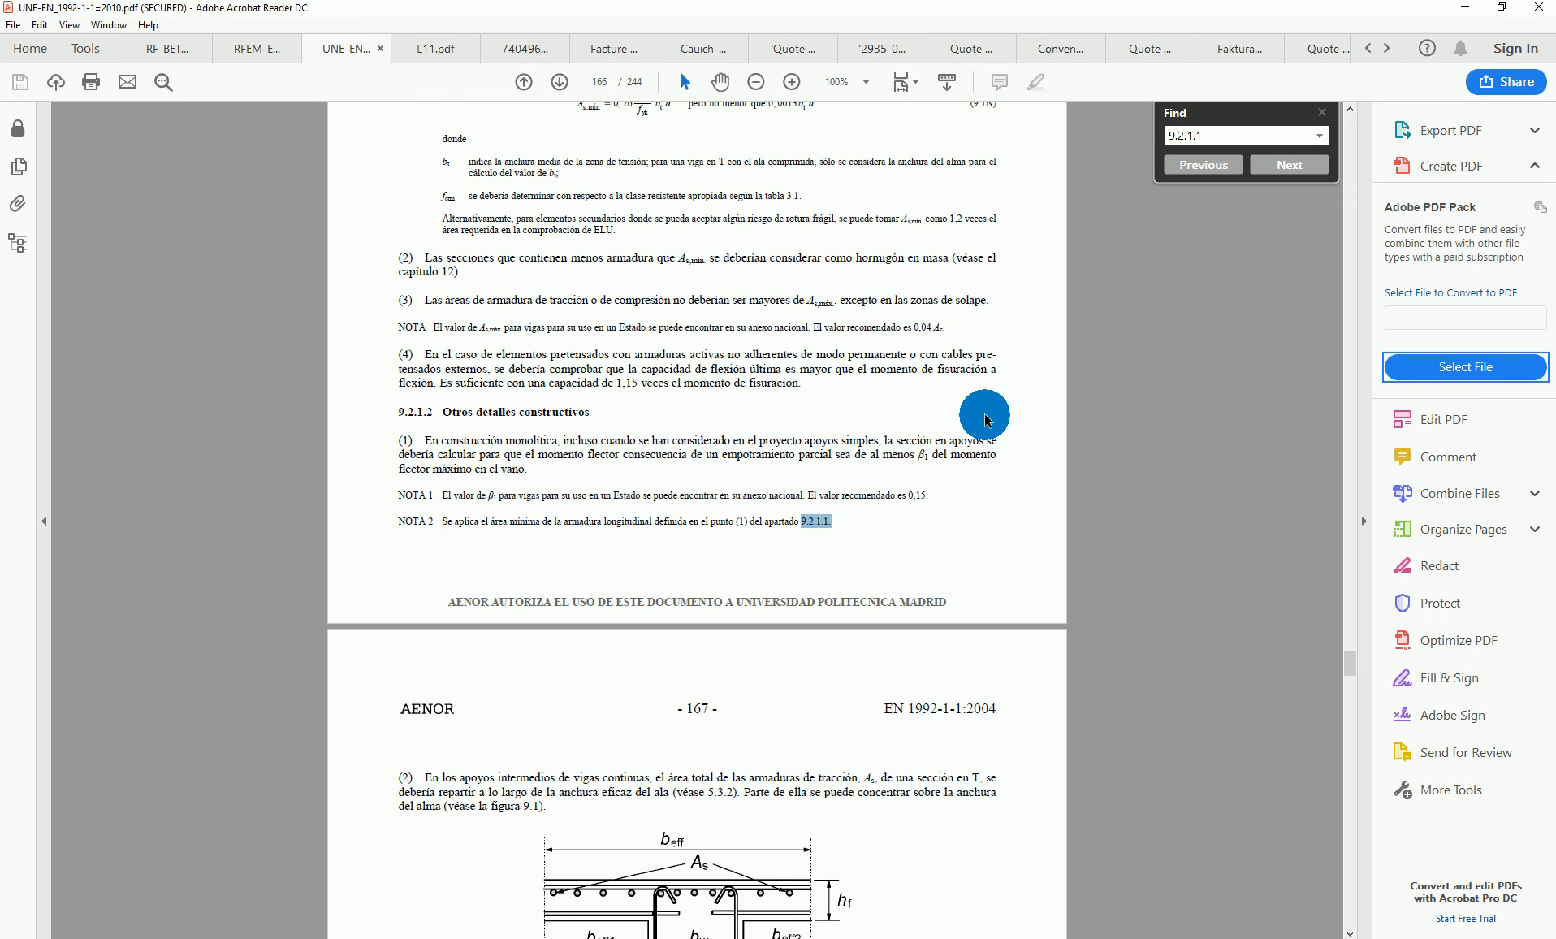
pyautogui.click(1209, 162)
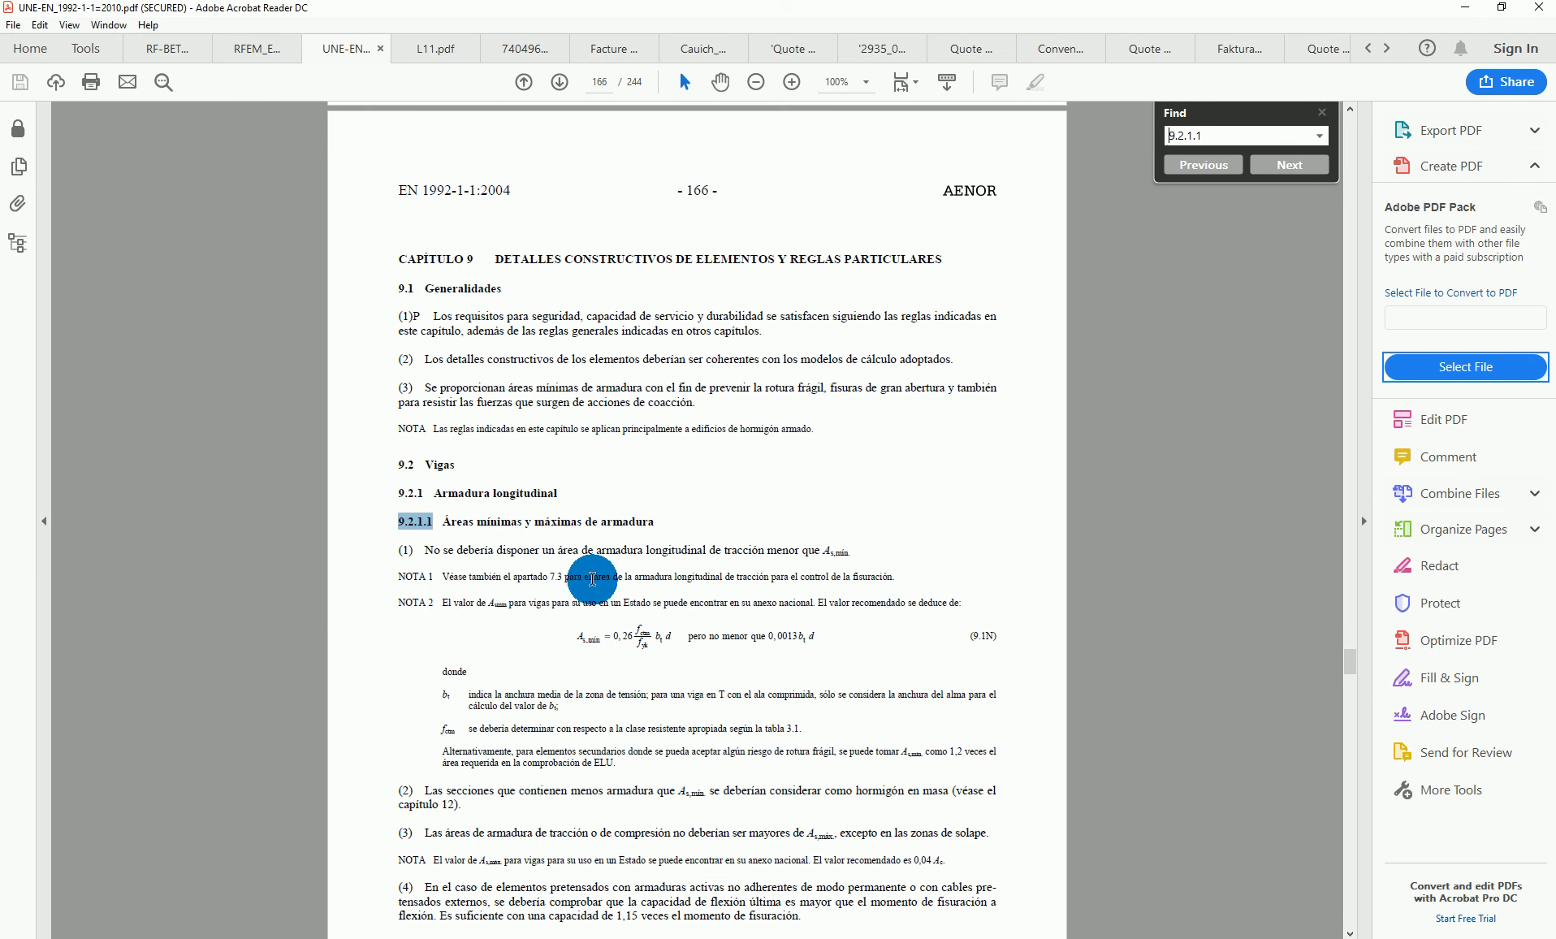
pyautogui.tripleClick(666, 634)
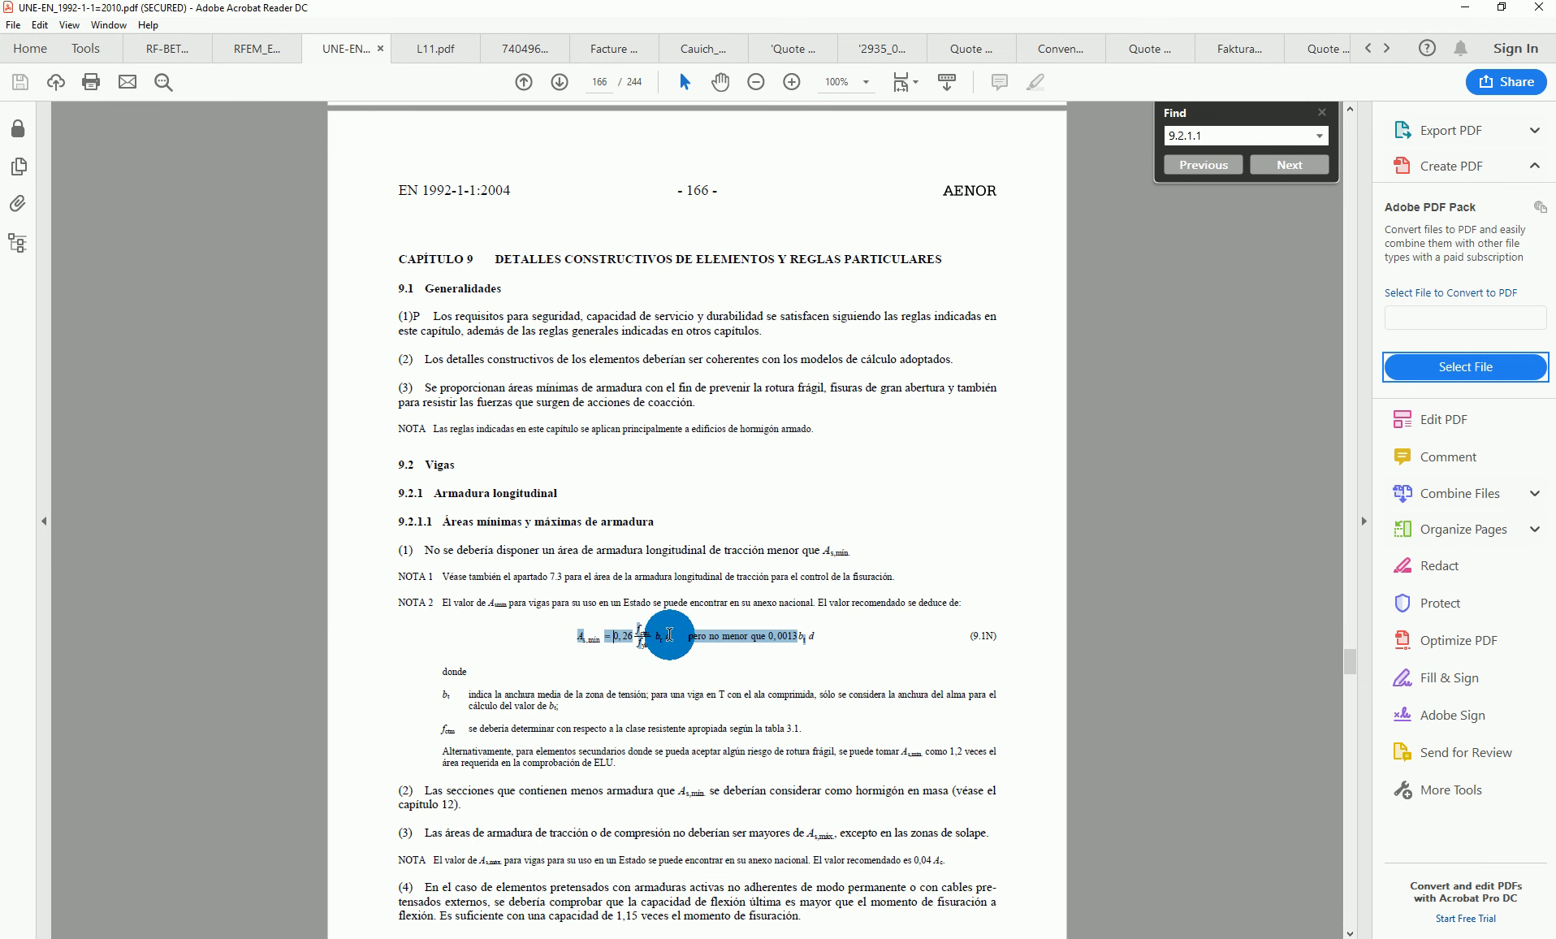
pyautogui.click(669, 635)
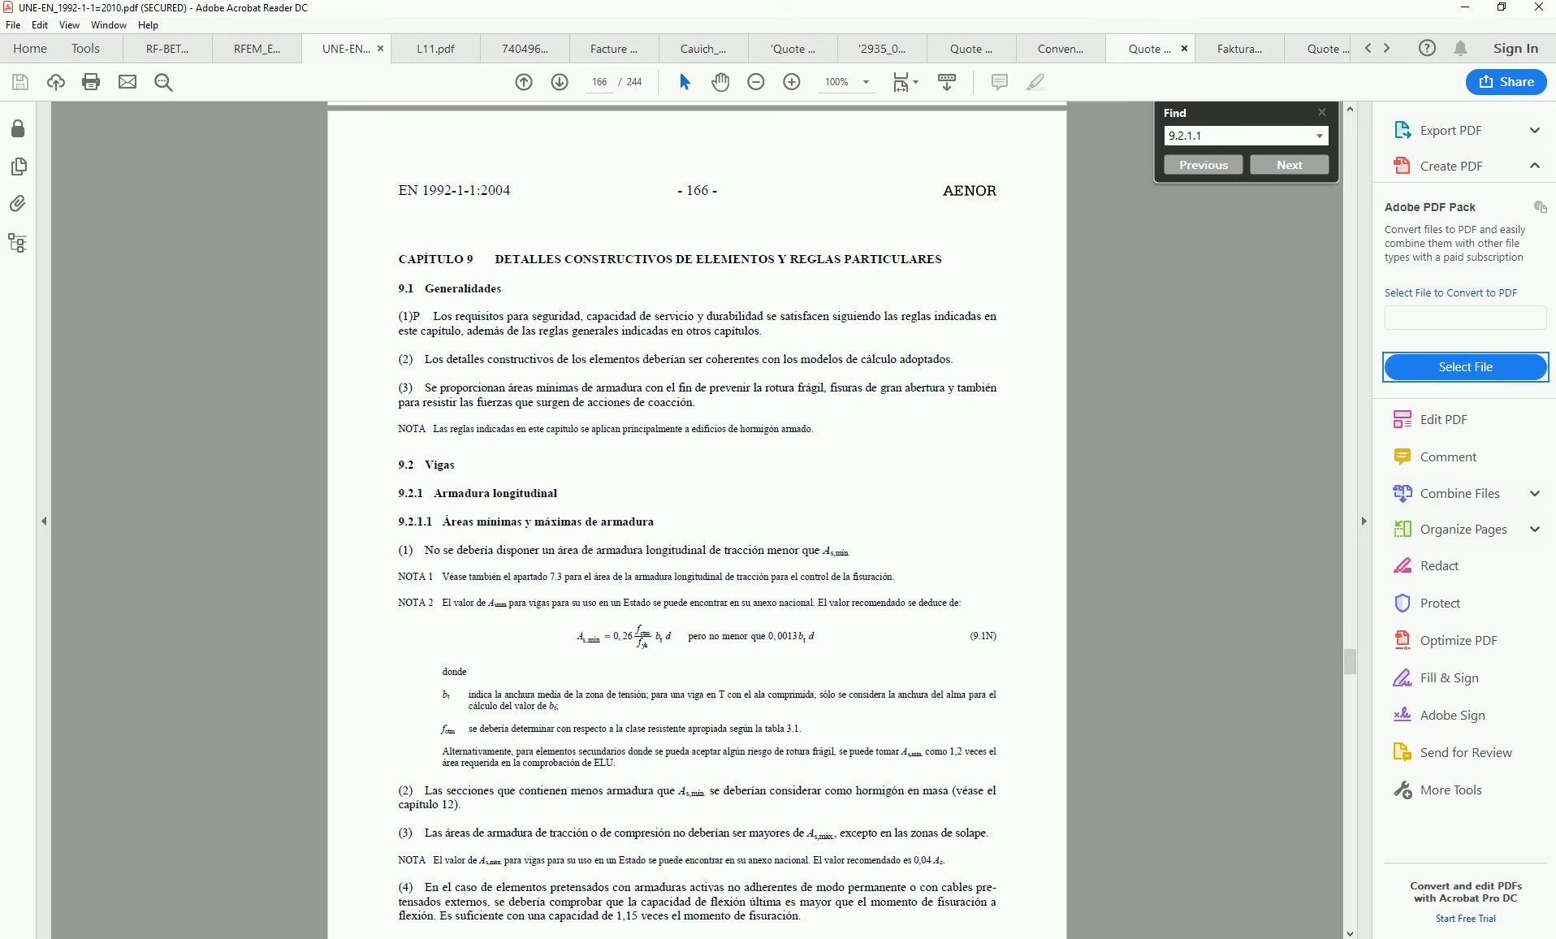
# Step: Return to RFEM and accept the minimum reinforcement direction based on the principal tension force in the considered element
pyautogui.click(1464, 12)
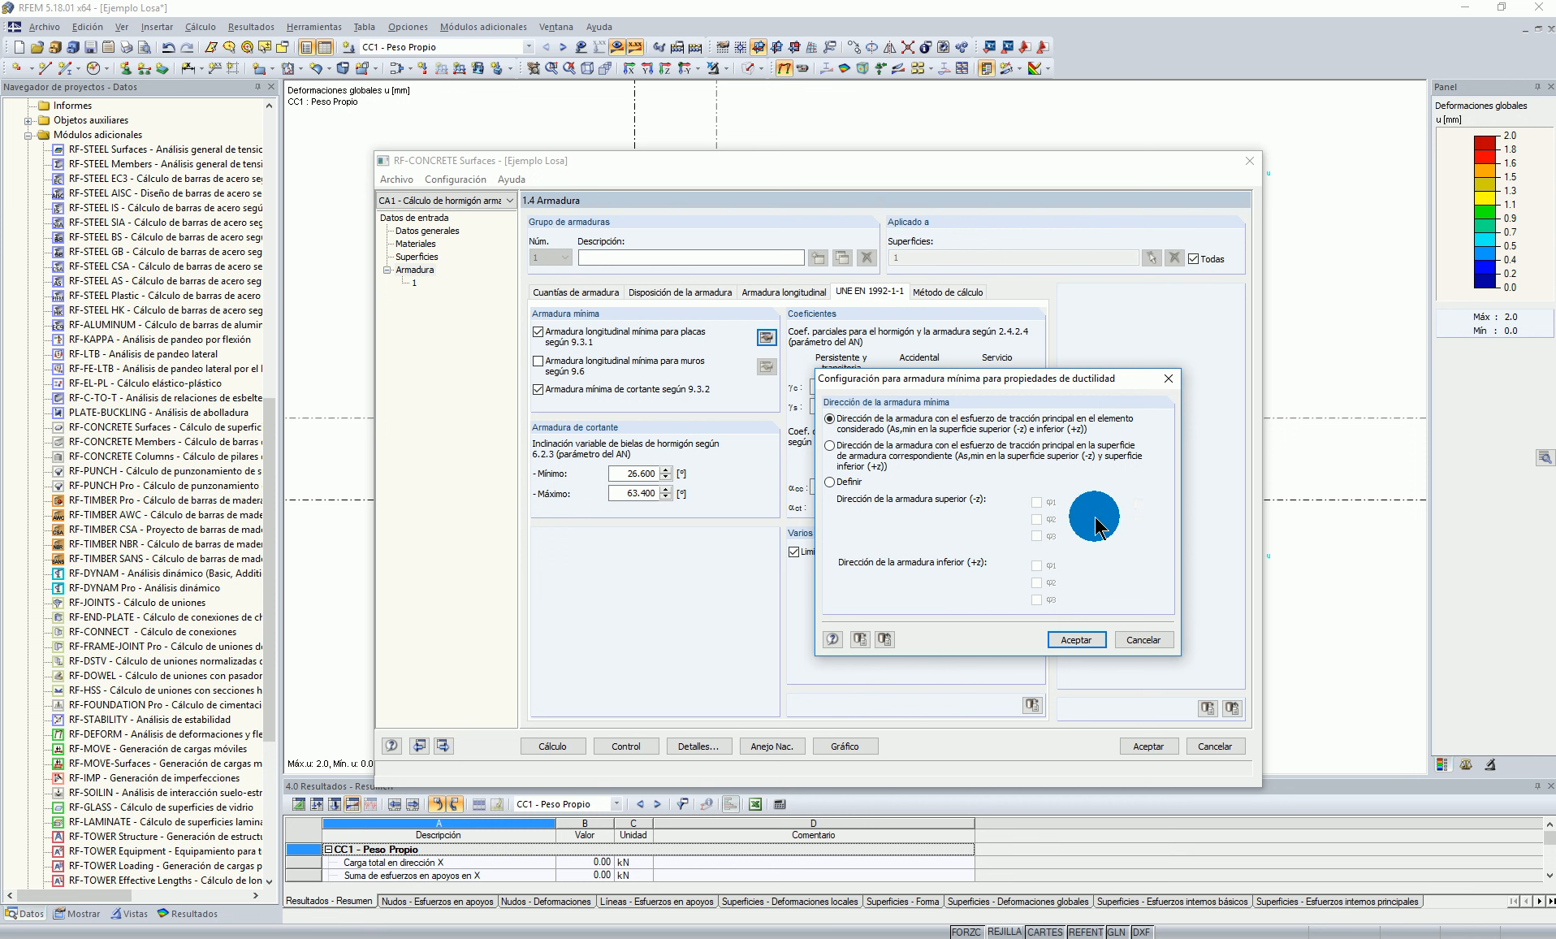
pyautogui.click(829, 482)
pyautogui.click(829, 418)
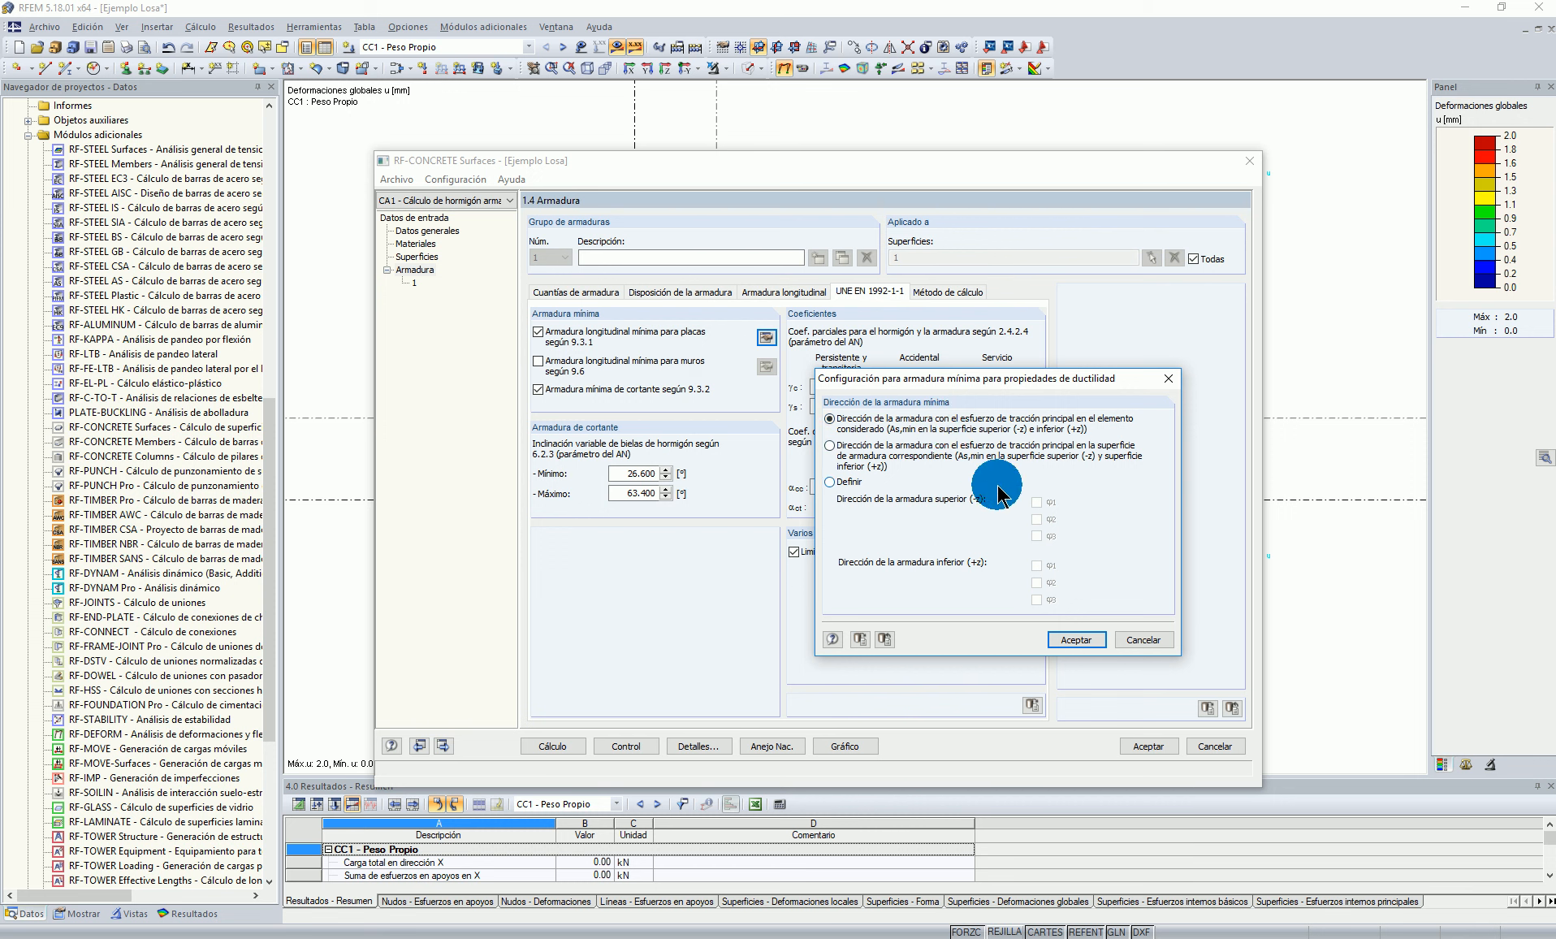
pyautogui.click(1070, 639)
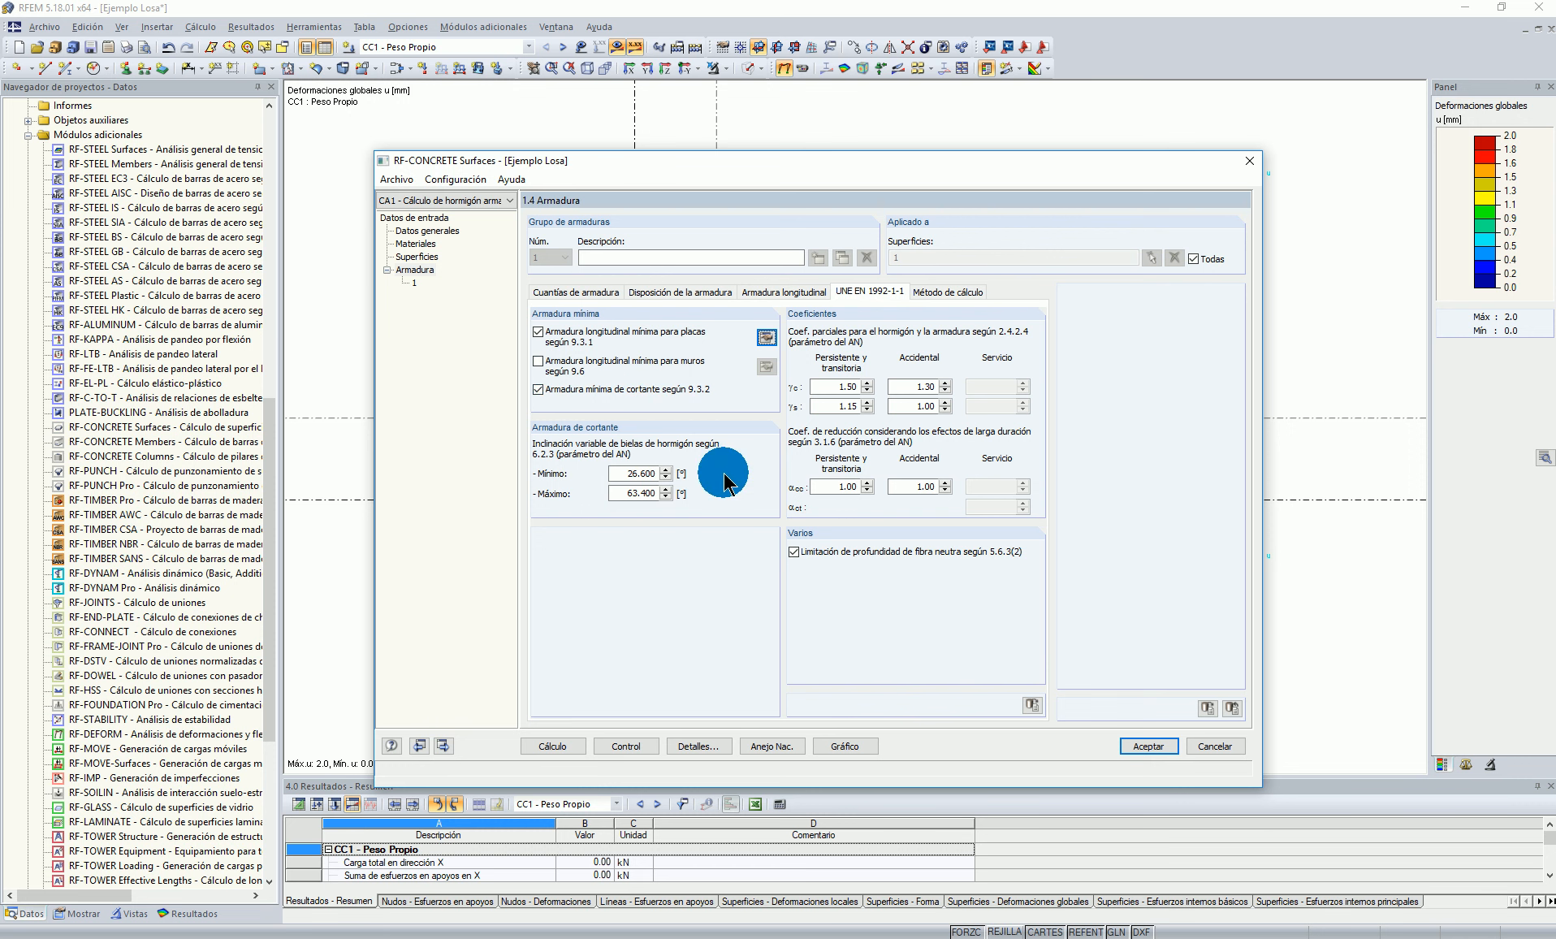
# Step: Review the minimum shear reinforcement option per 9.3.2 and examine the slab's deformation plot behind the RF-CONCRETE Surfaces dialog
pyautogui.moveTo(876, 165); pyautogui.dragTo(901, 165)
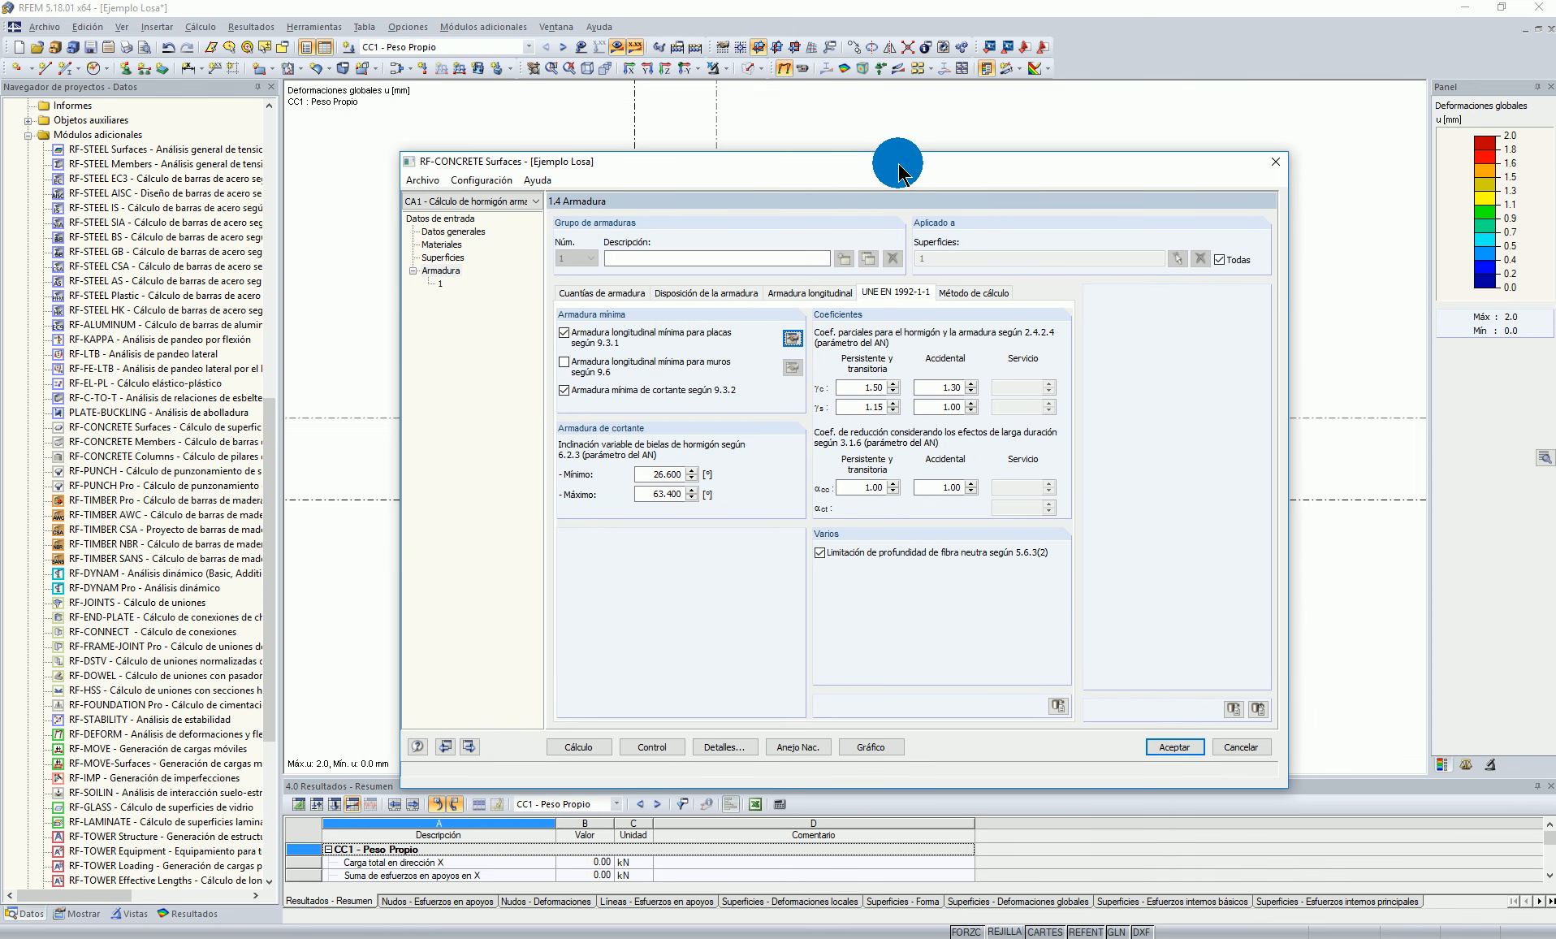
pyautogui.click(581, 393)
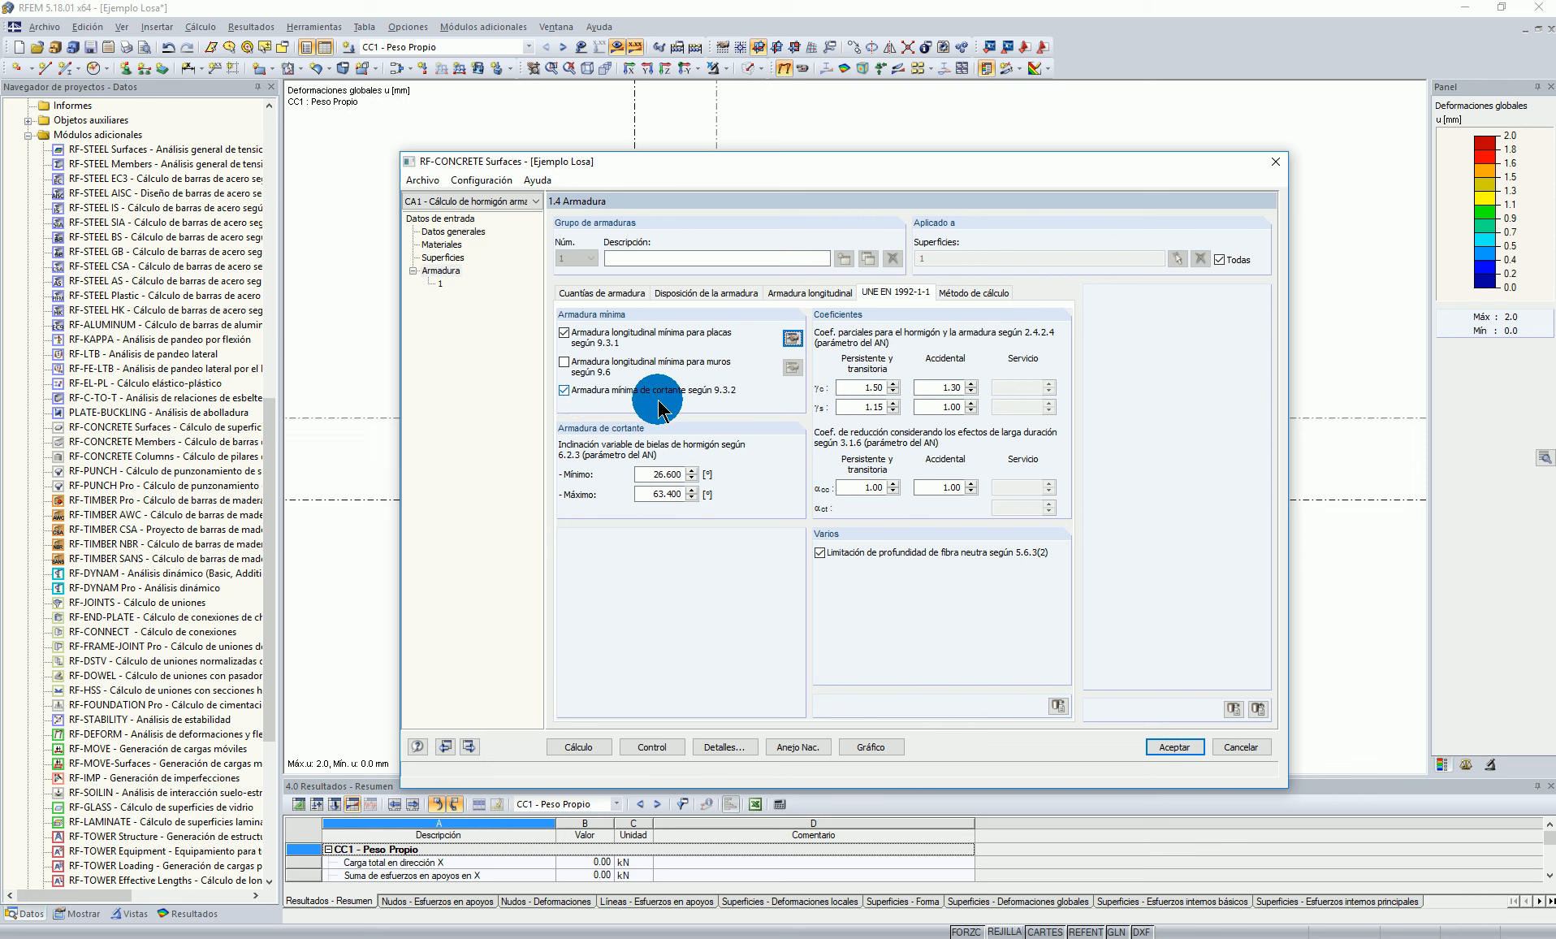
pyautogui.moveTo(892, 163); pyautogui.dragTo(772, 718)
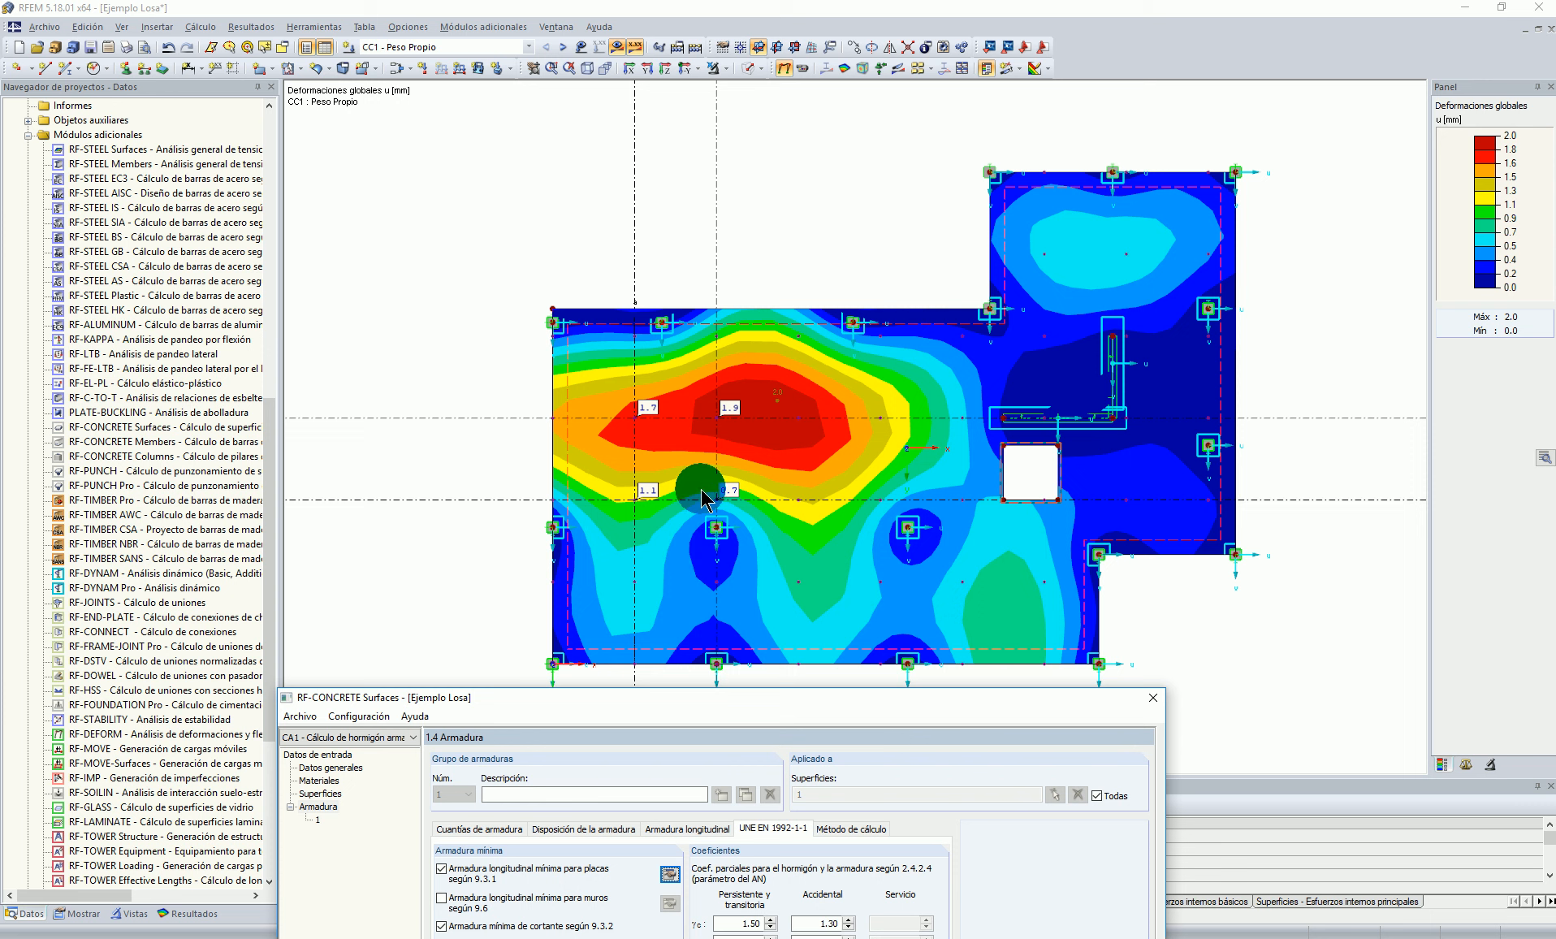
pyautogui.click(737, 428)
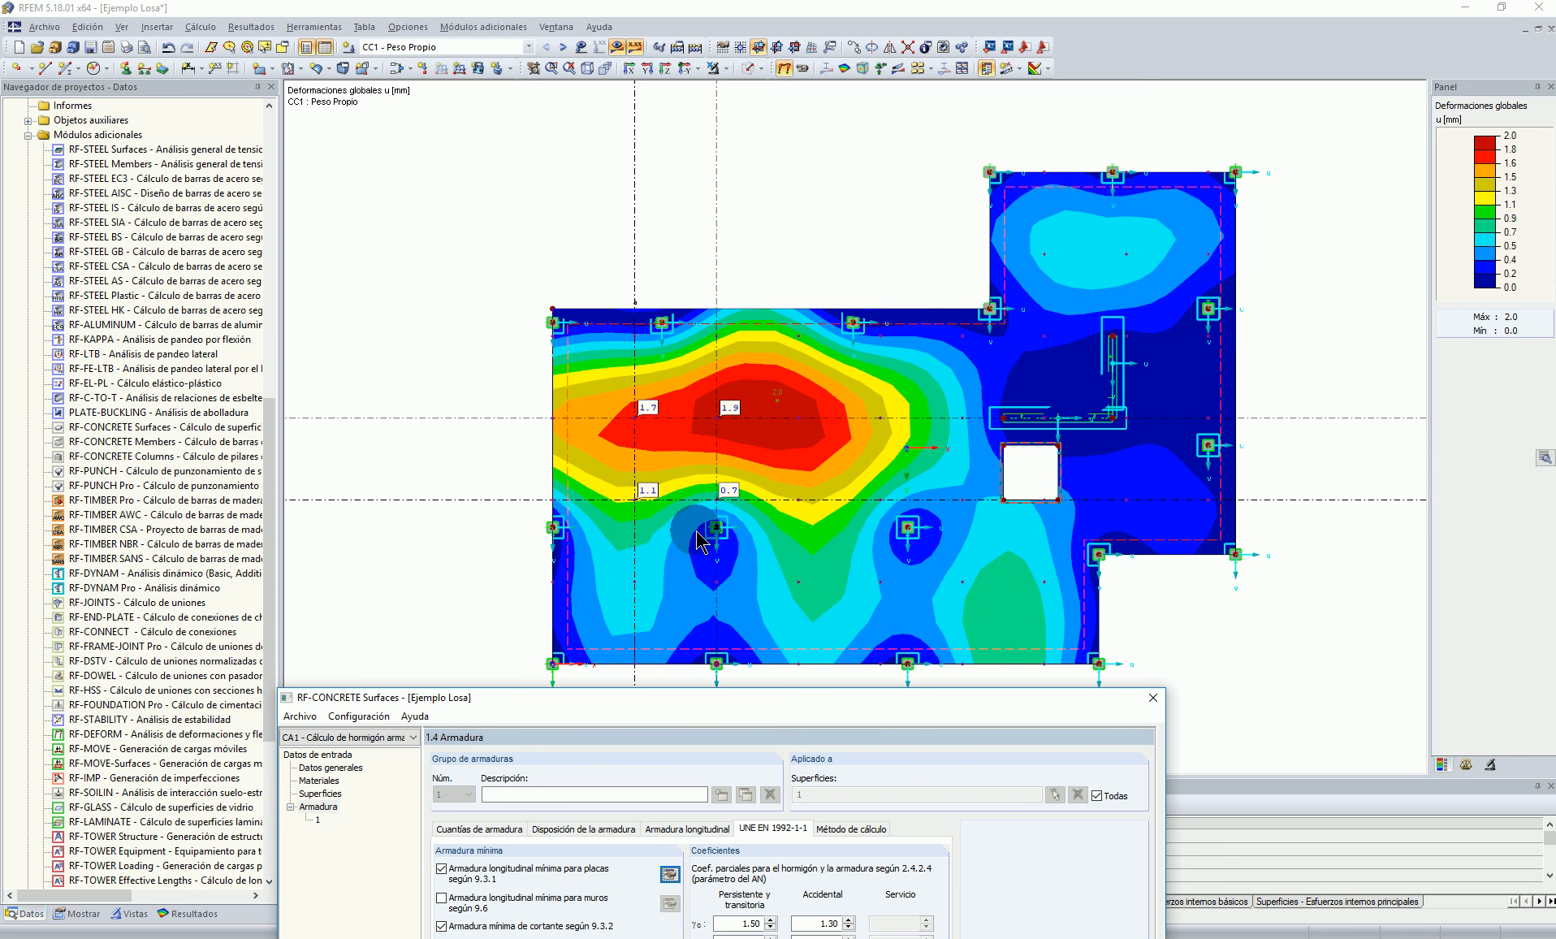
pyautogui.moveTo(752, 709); pyautogui.dragTo(971, 143)
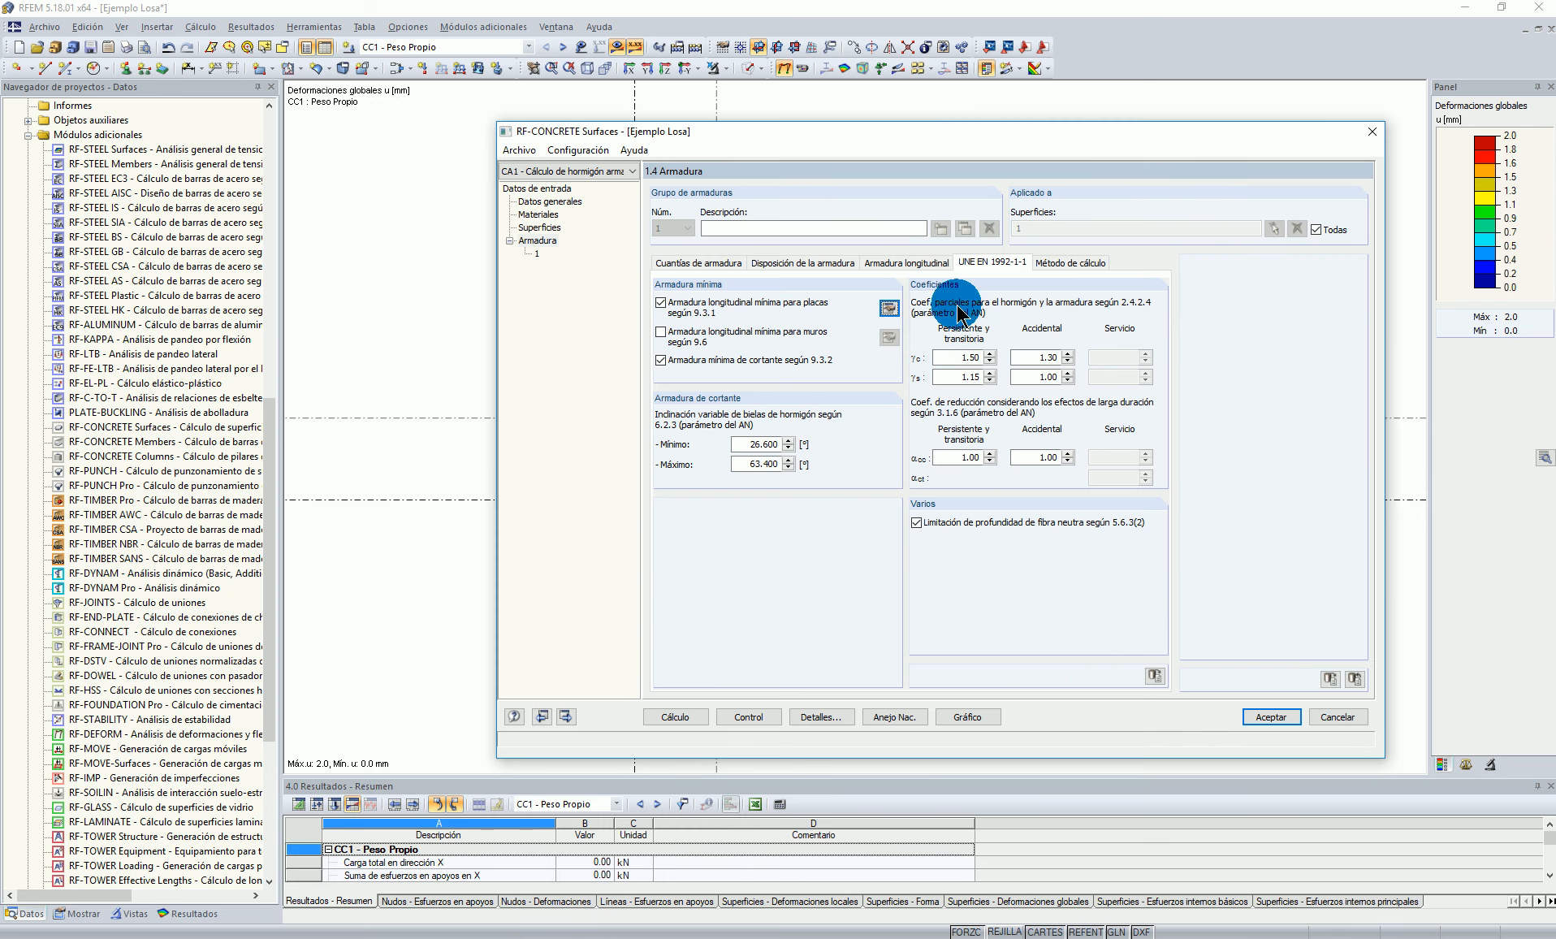
# Step: Review the minimum and maximum concrete strut inclinations and the long-term reduction coefficients in the UNE EN 1992-1-1 settings
pyautogui.doubleClick(755, 444)
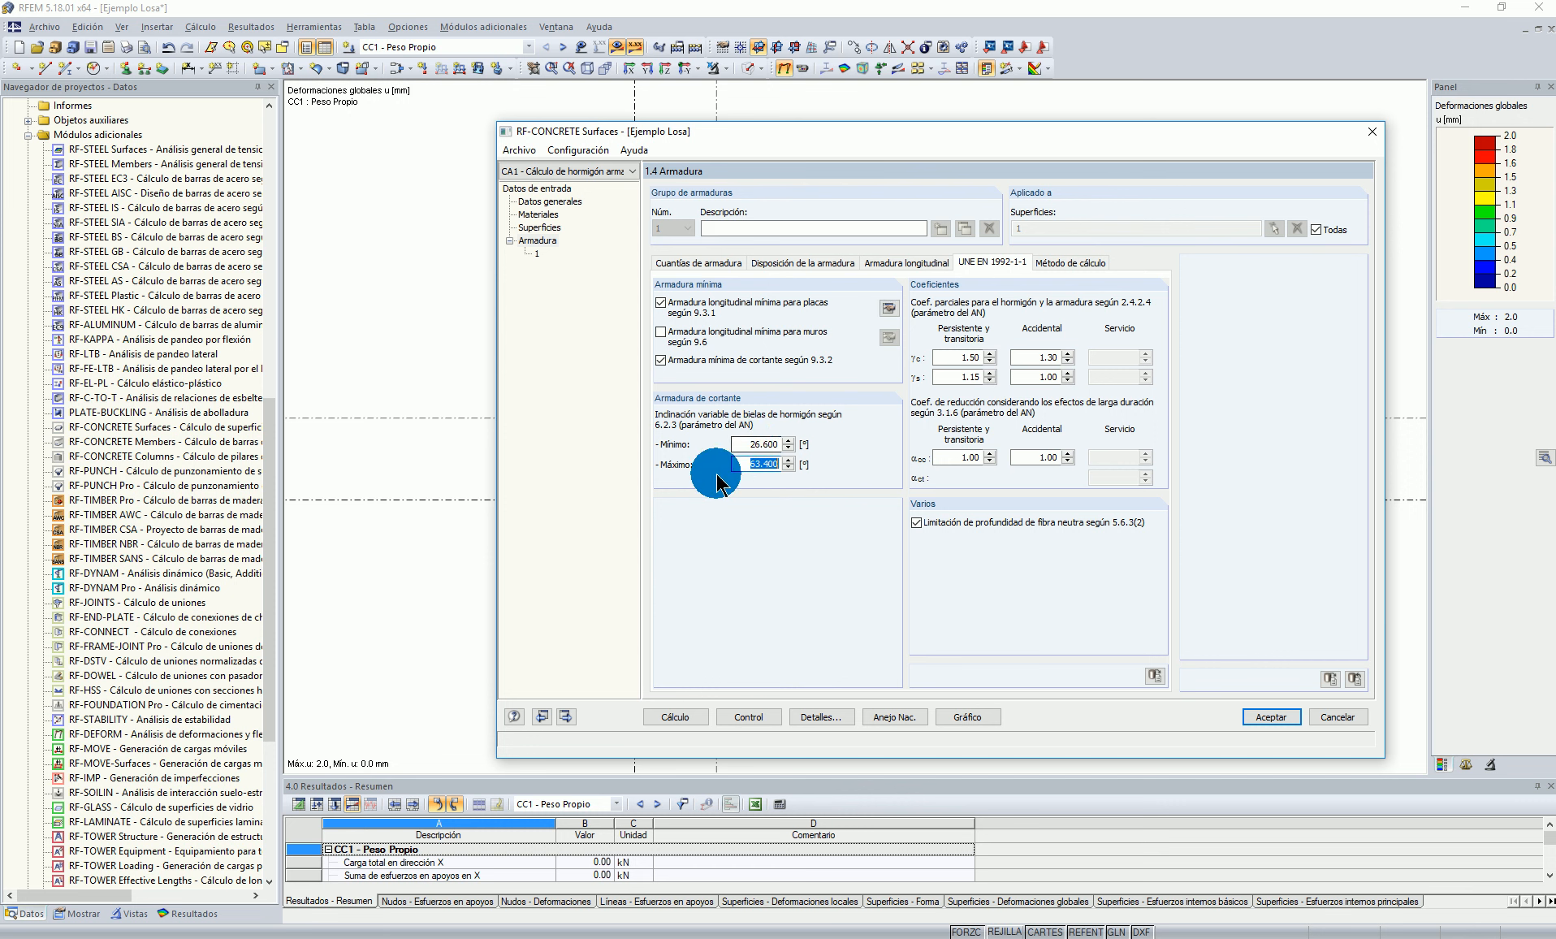
pyautogui.doubleClick(752, 464)
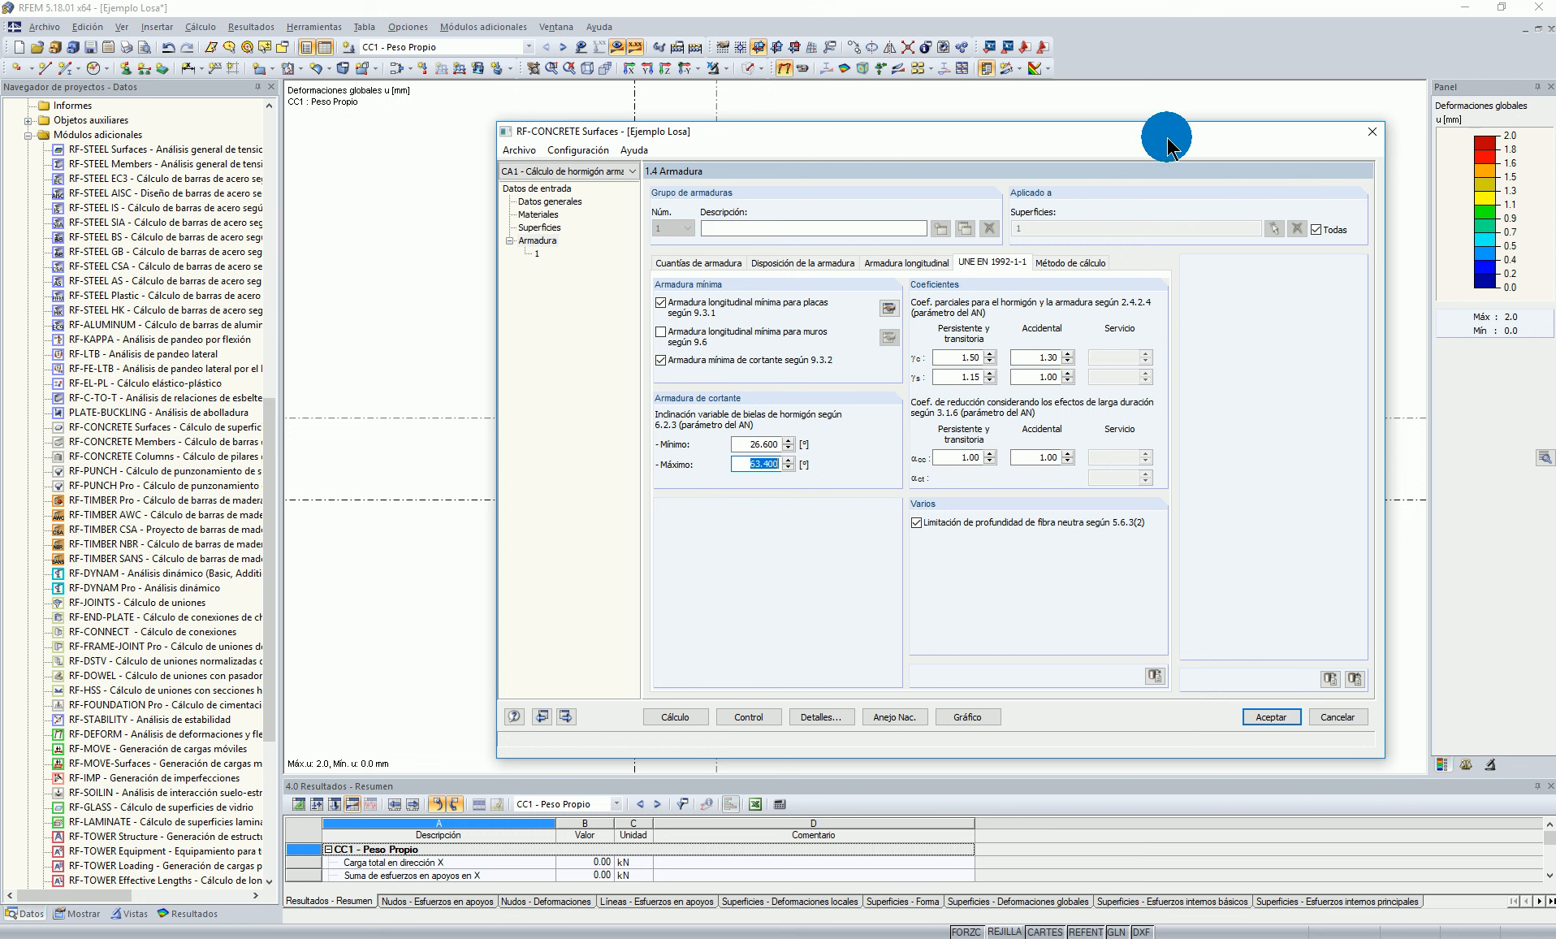
pyautogui.moveTo(1167, 133); pyautogui.dragTo(1079, 125)
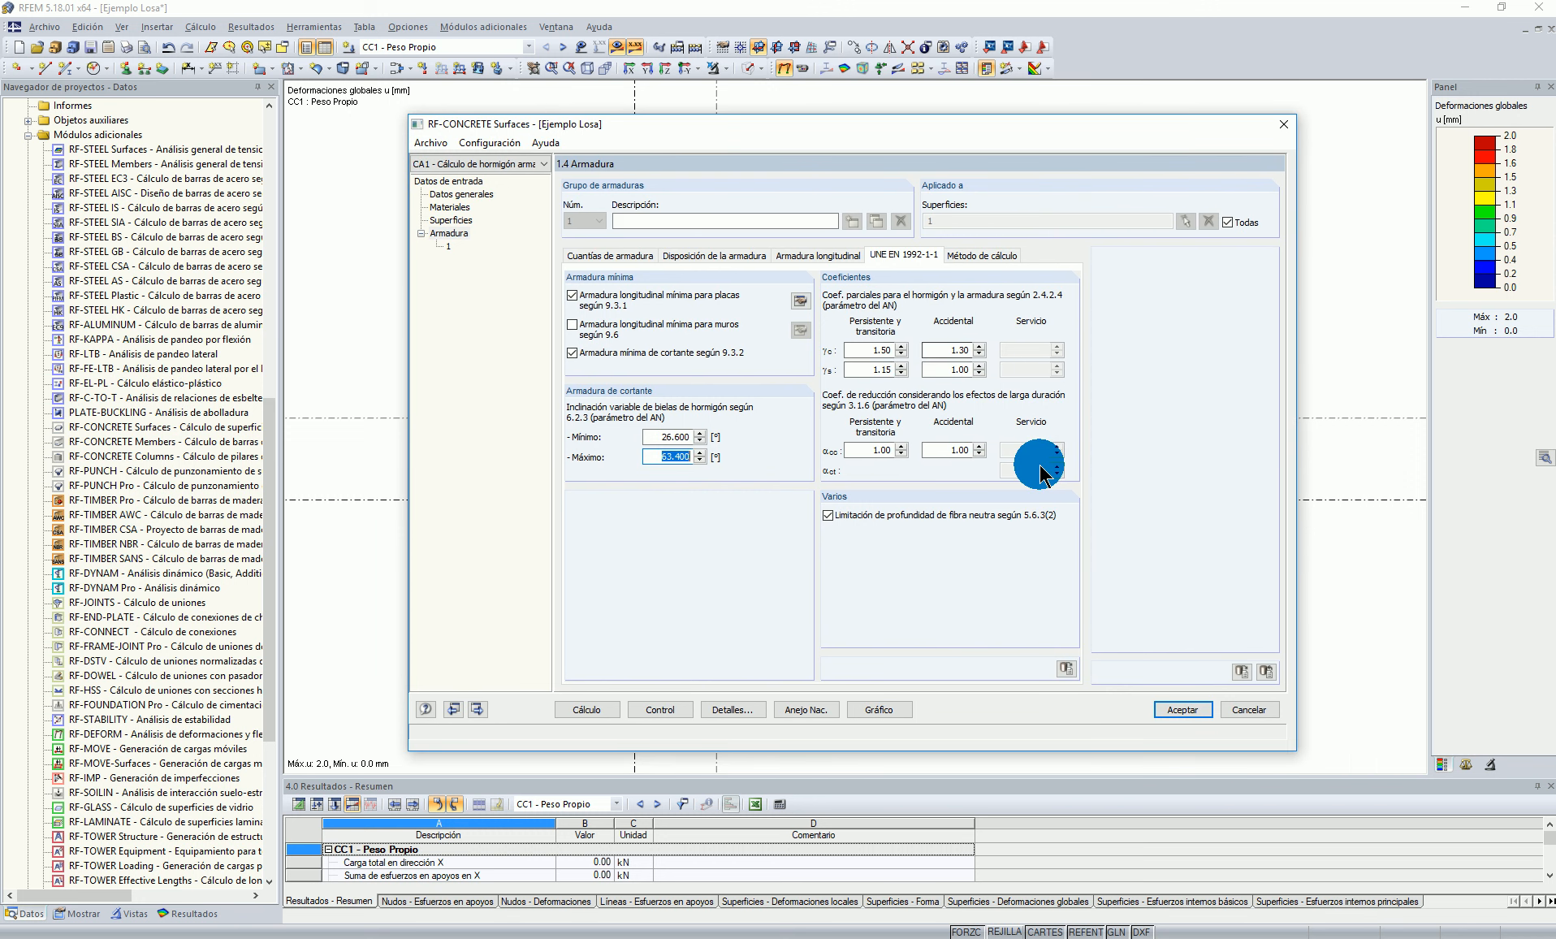
pyautogui.click(863, 449)
pyautogui.moveTo(864, 449); pyautogui.dragTo(964, 445)
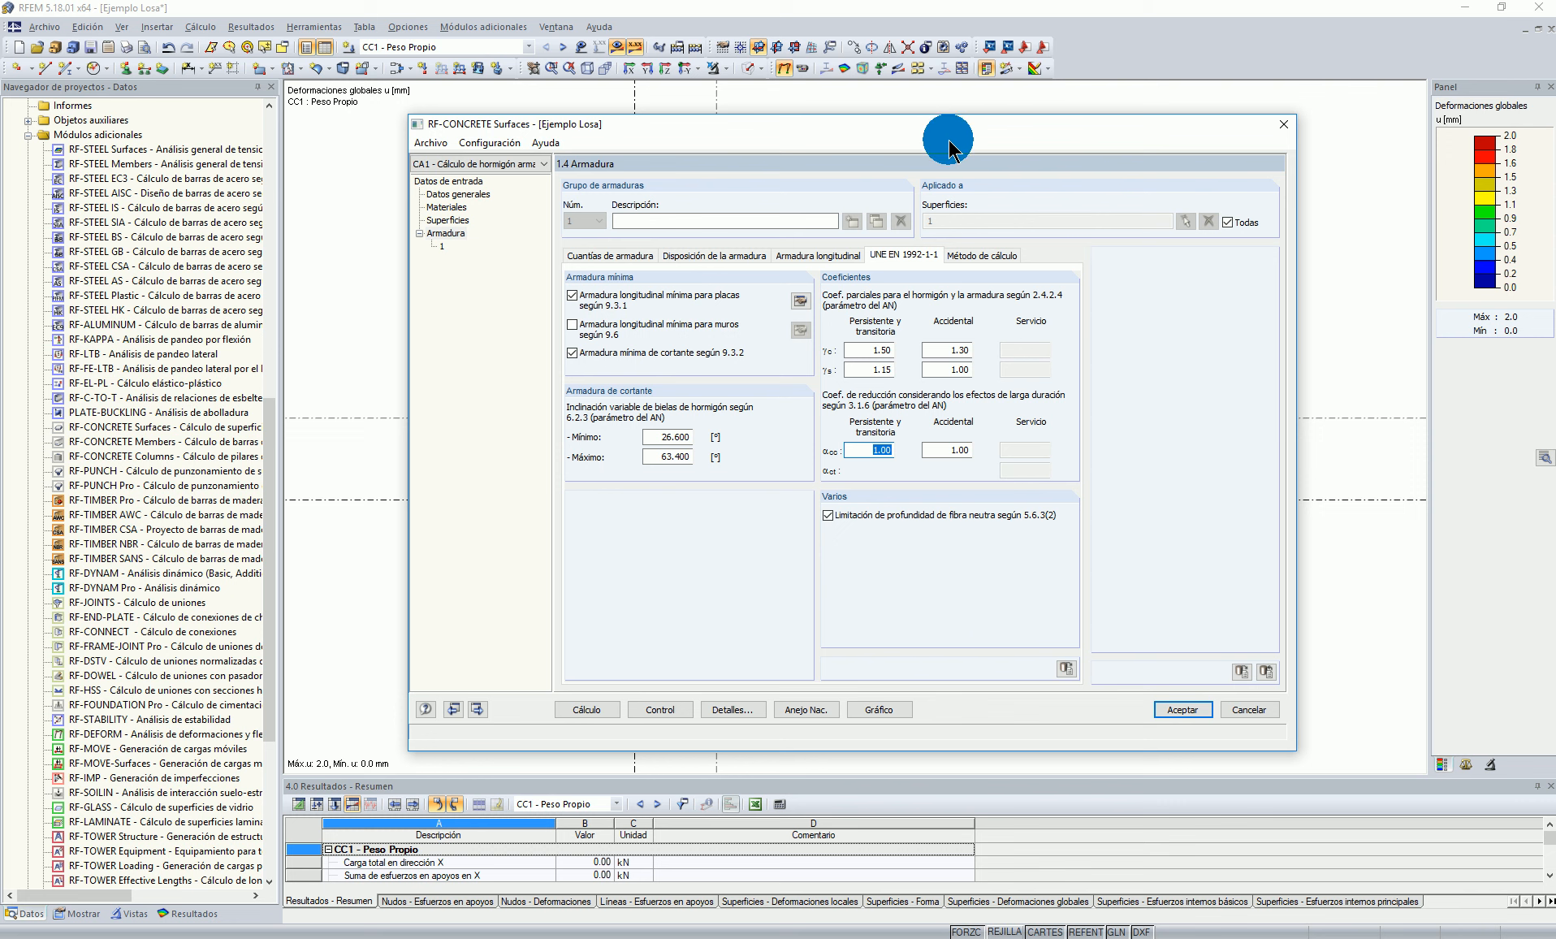
pyautogui.click(870, 448)
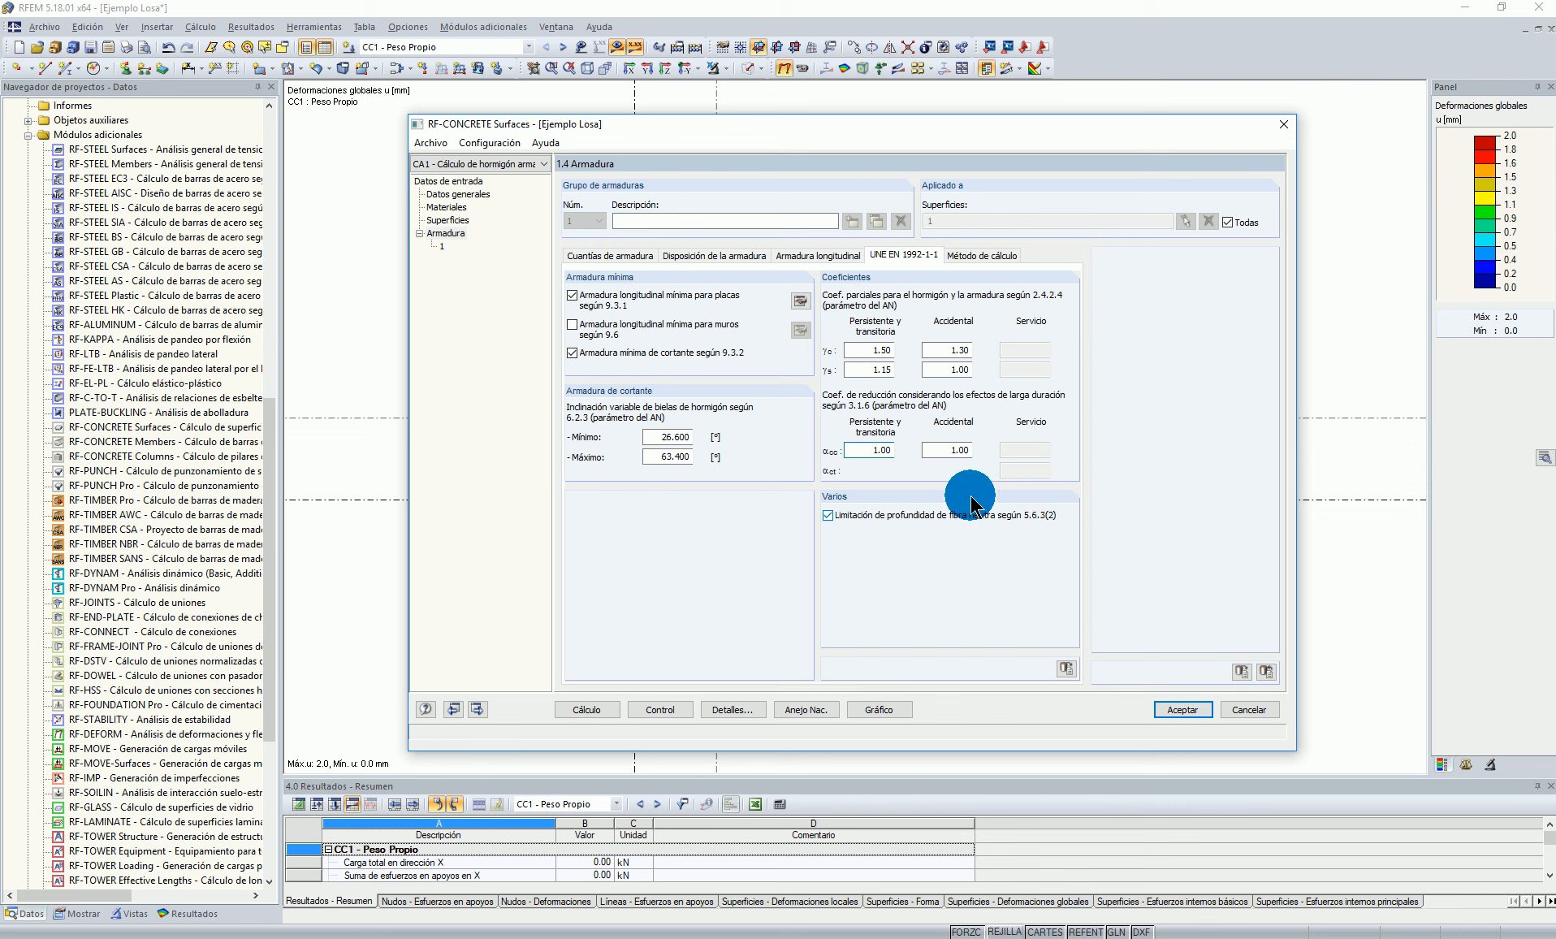
pyautogui.moveTo(946, 128); pyautogui.dragTo(950, 110)
pyautogui.moveTo(825, 111); pyautogui.dragTo(836, 108)
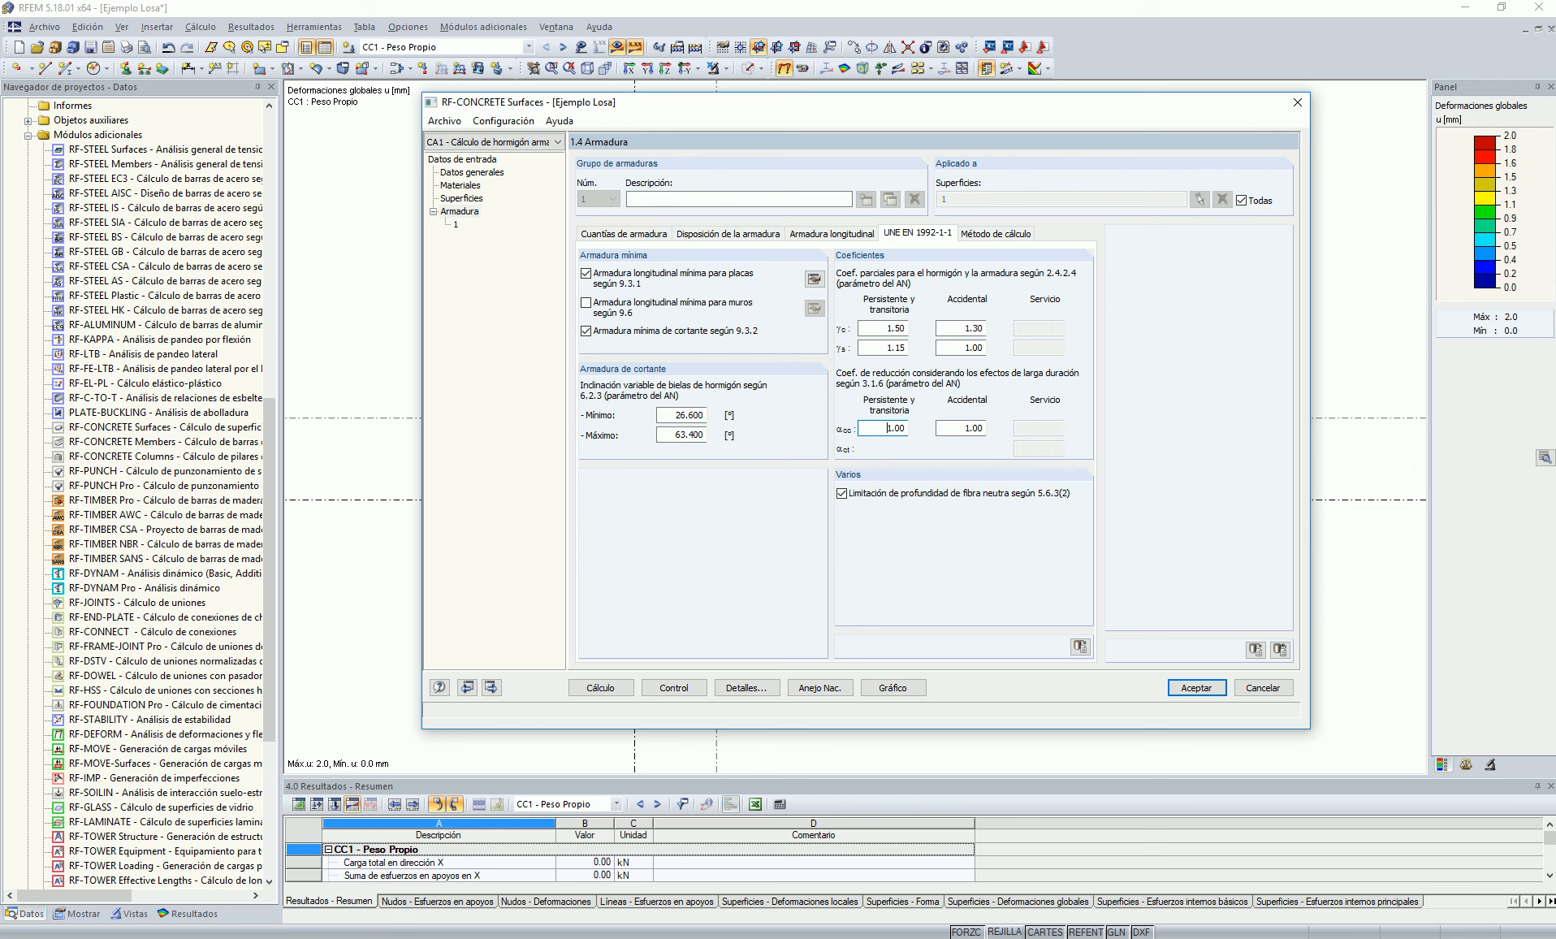
# Step: Switch to the UNE-EN 1992-1-1 PDF, find section 5.6.3 "Capacidad de giro", and highlight the xu/d term and the rotation capacity text
pyautogui.click(260, 909)
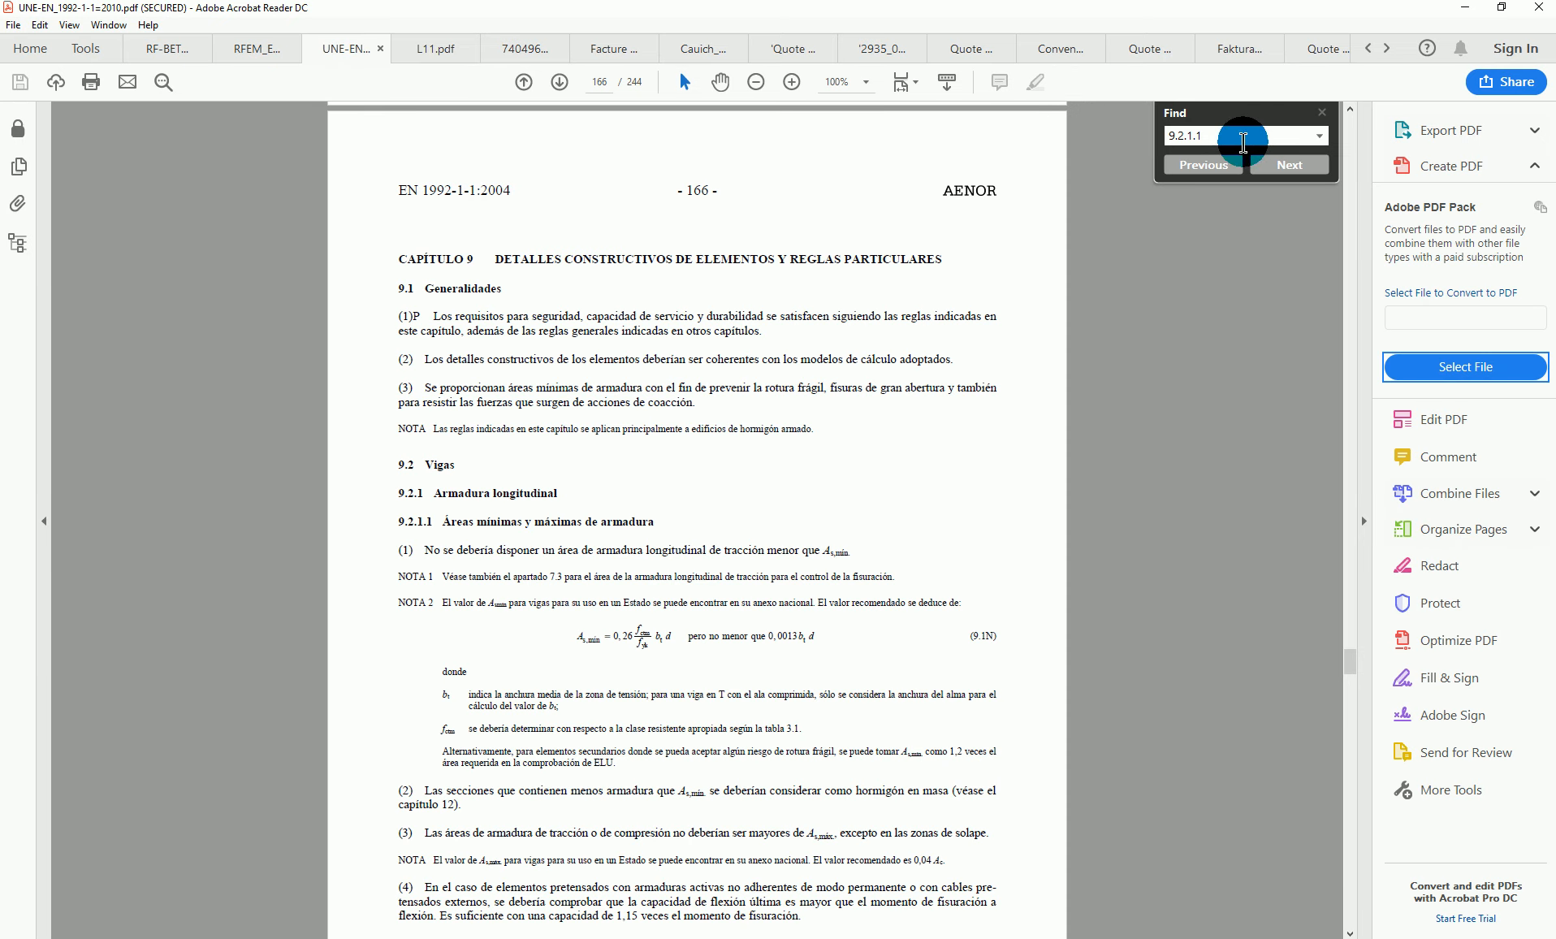
pyautogui.press('Return')
pyautogui.click(442, 598)
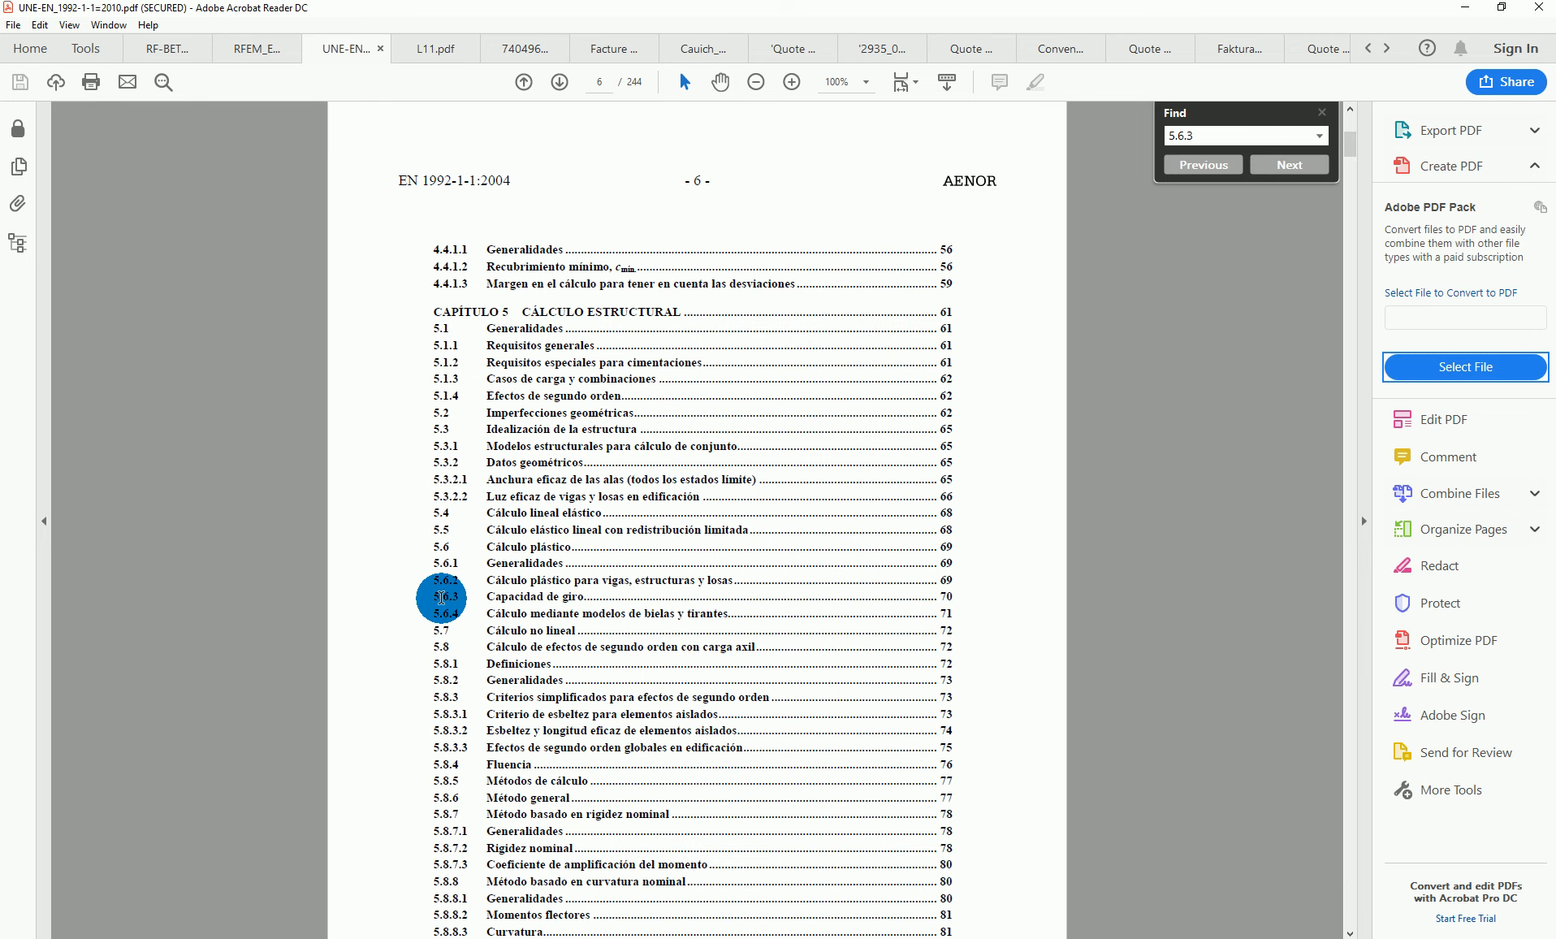
pyautogui.click(1294, 166)
pyautogui.click(1292, 165)
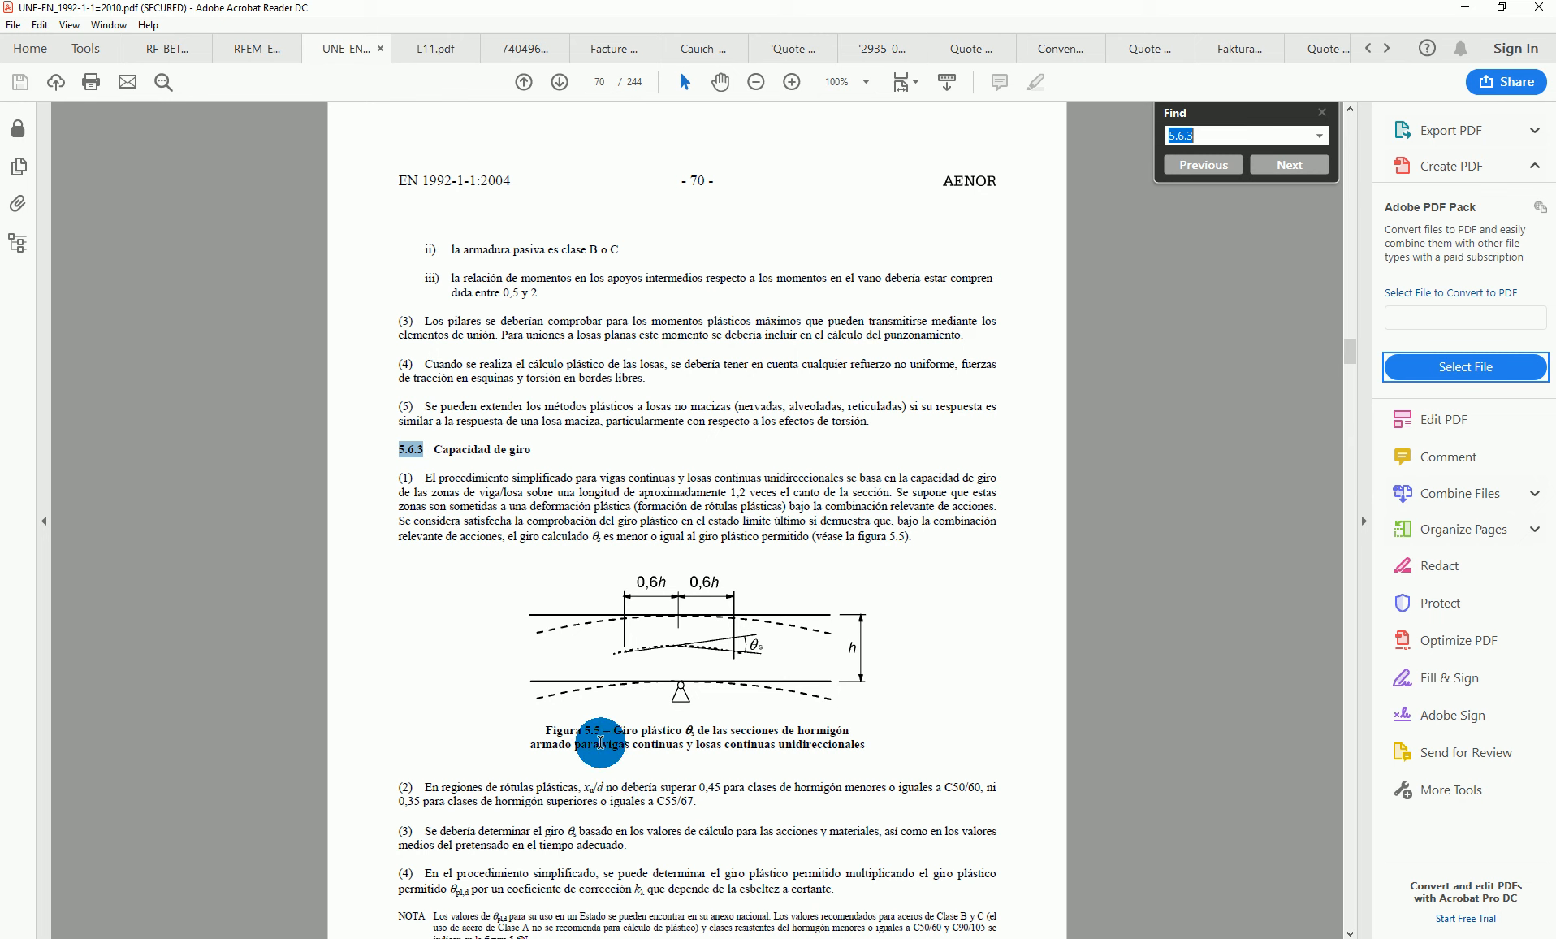
pyautogui.click(601, 781)
pyautogui.doubleClick(601, 781)
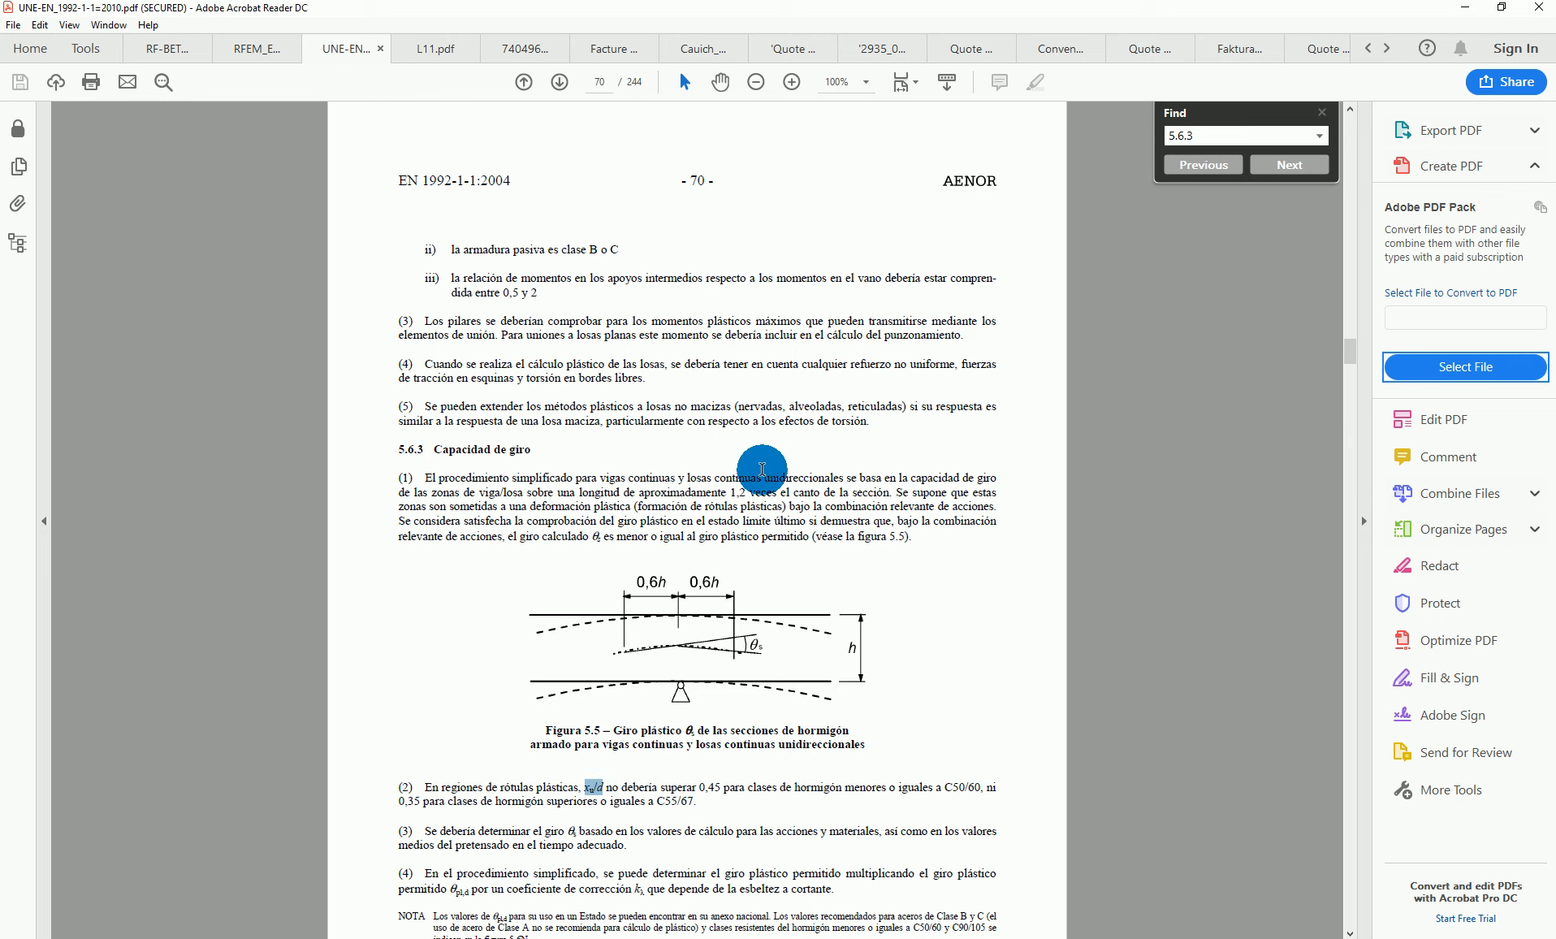
pyautogui.moveTo(678, 478); pyautogui.dragTo(824, 493)
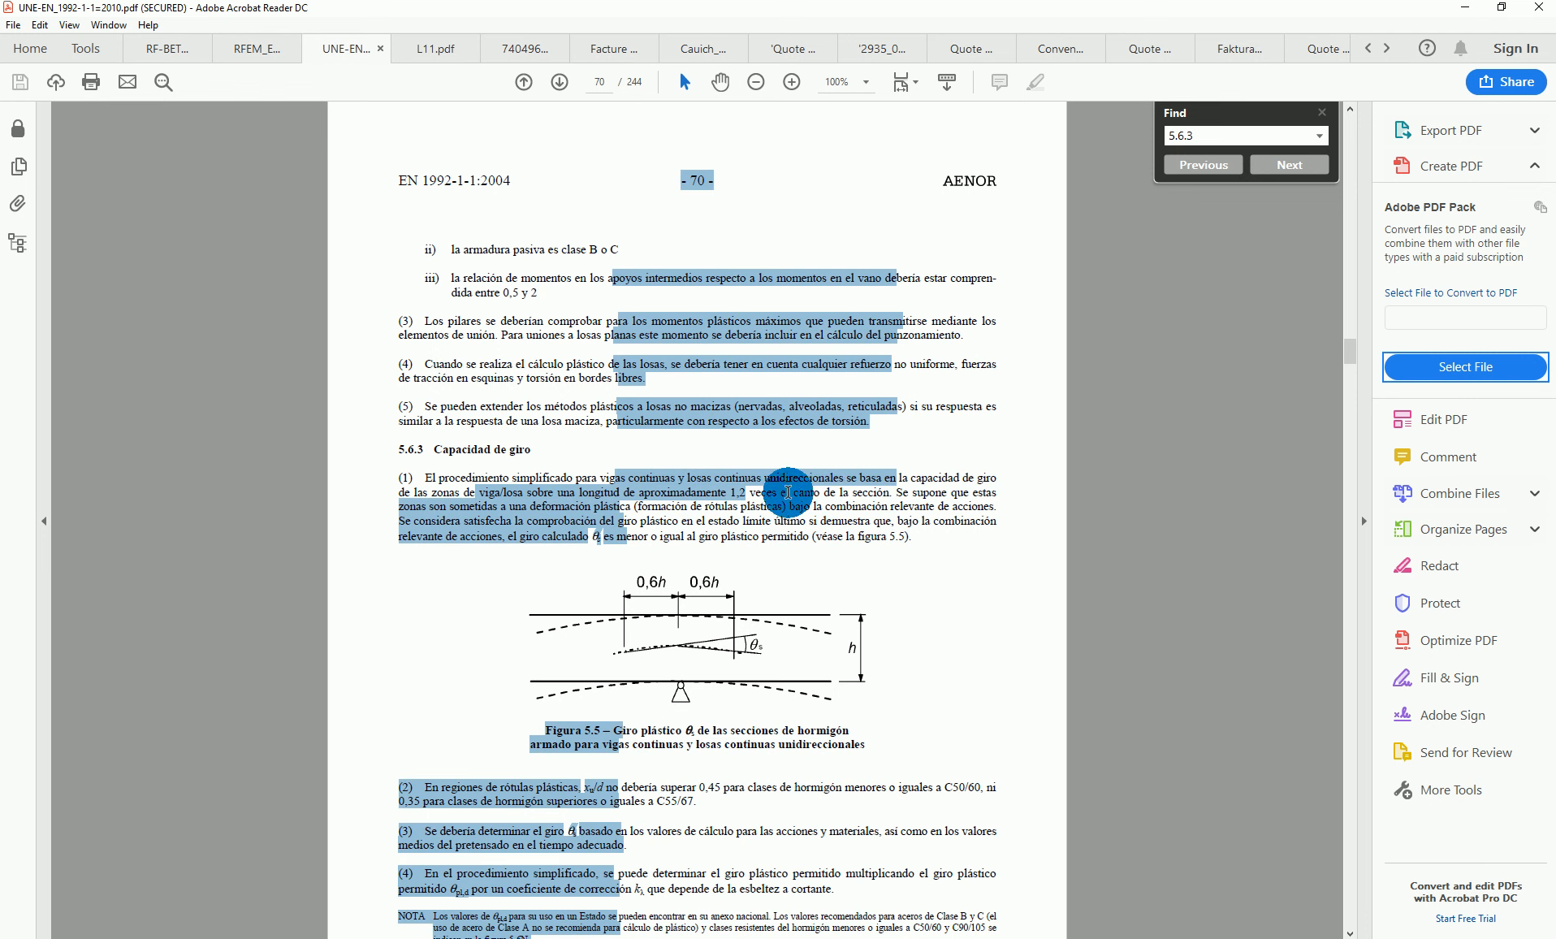
pyautogui.click(907, 507)
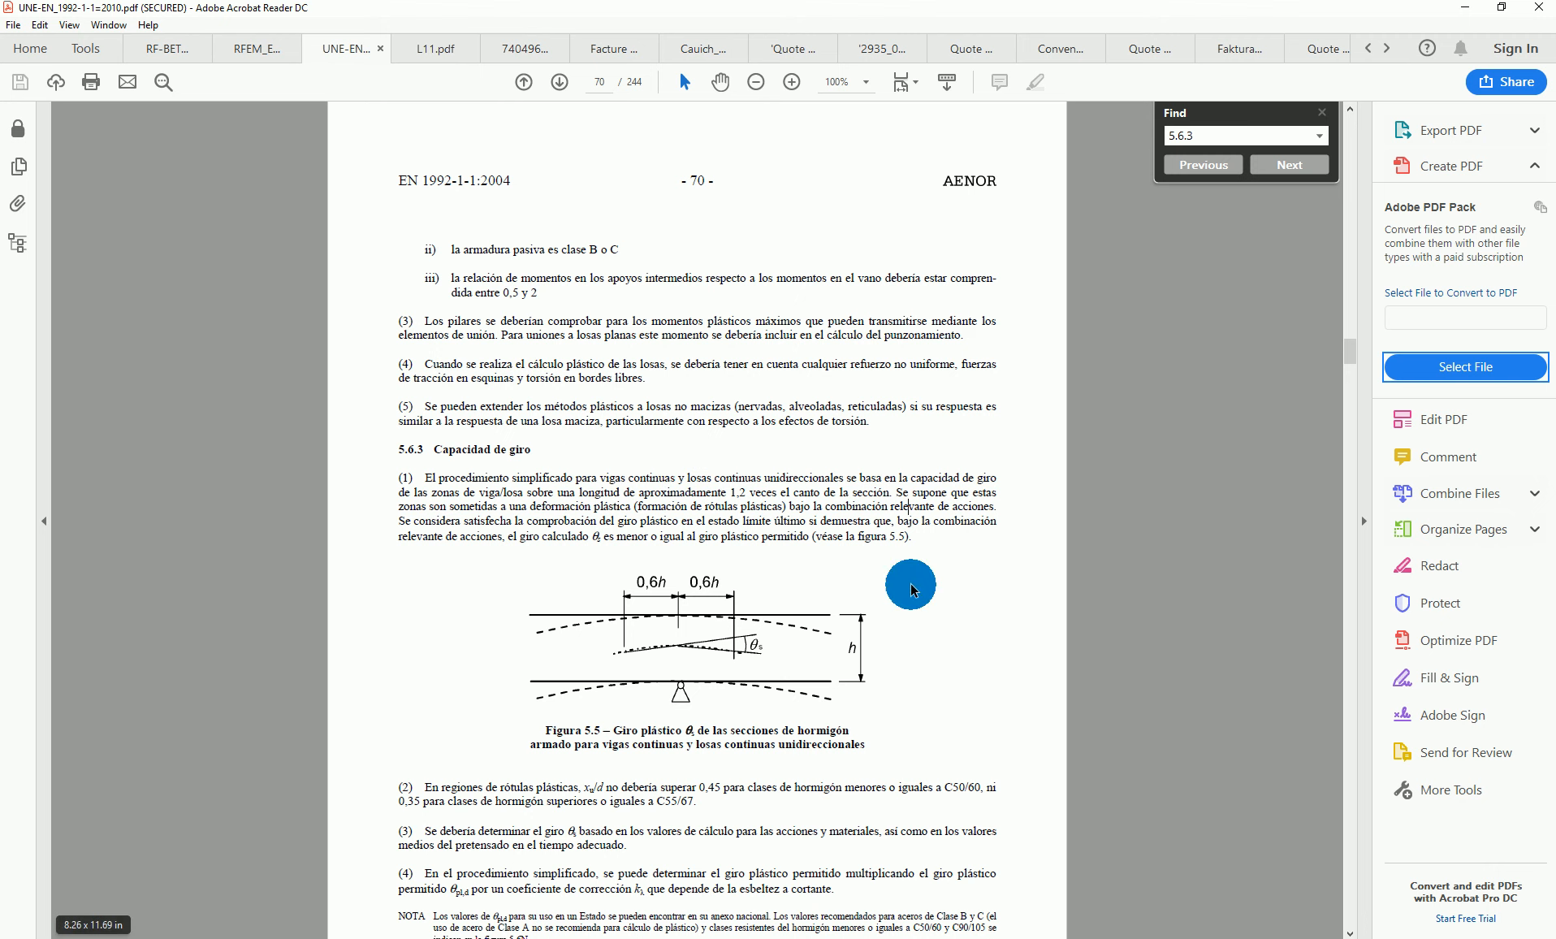
# Step: Return to RFEM and open the calculation method settings for the reinforcement's design internal forces
pyautogui.click(1471, 13)
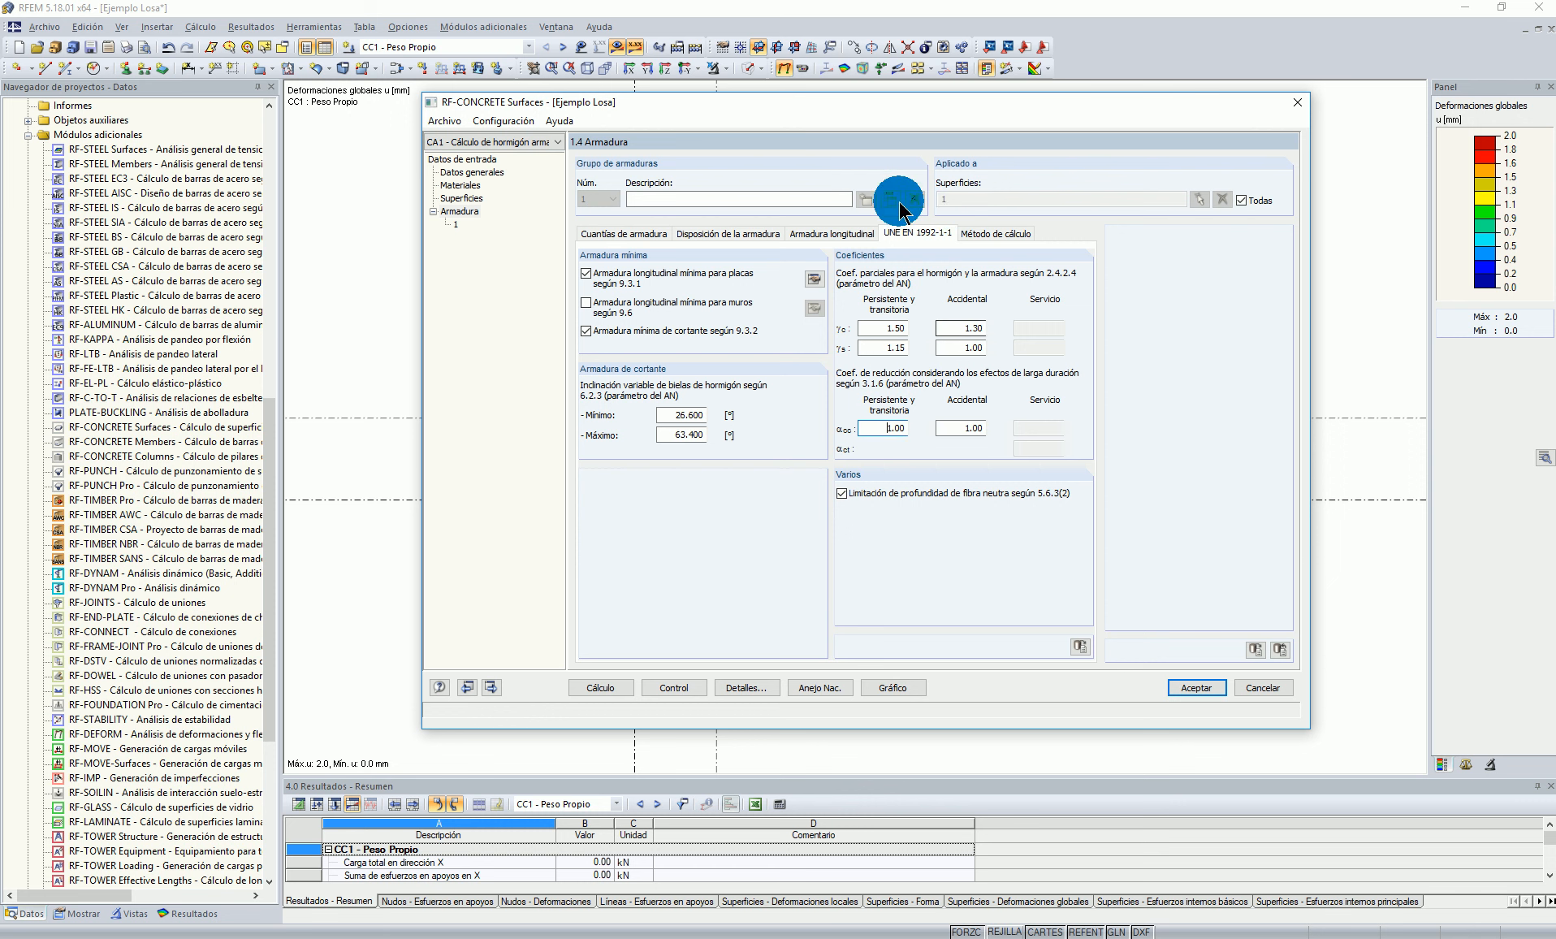
pyautogui.click(992, 233)
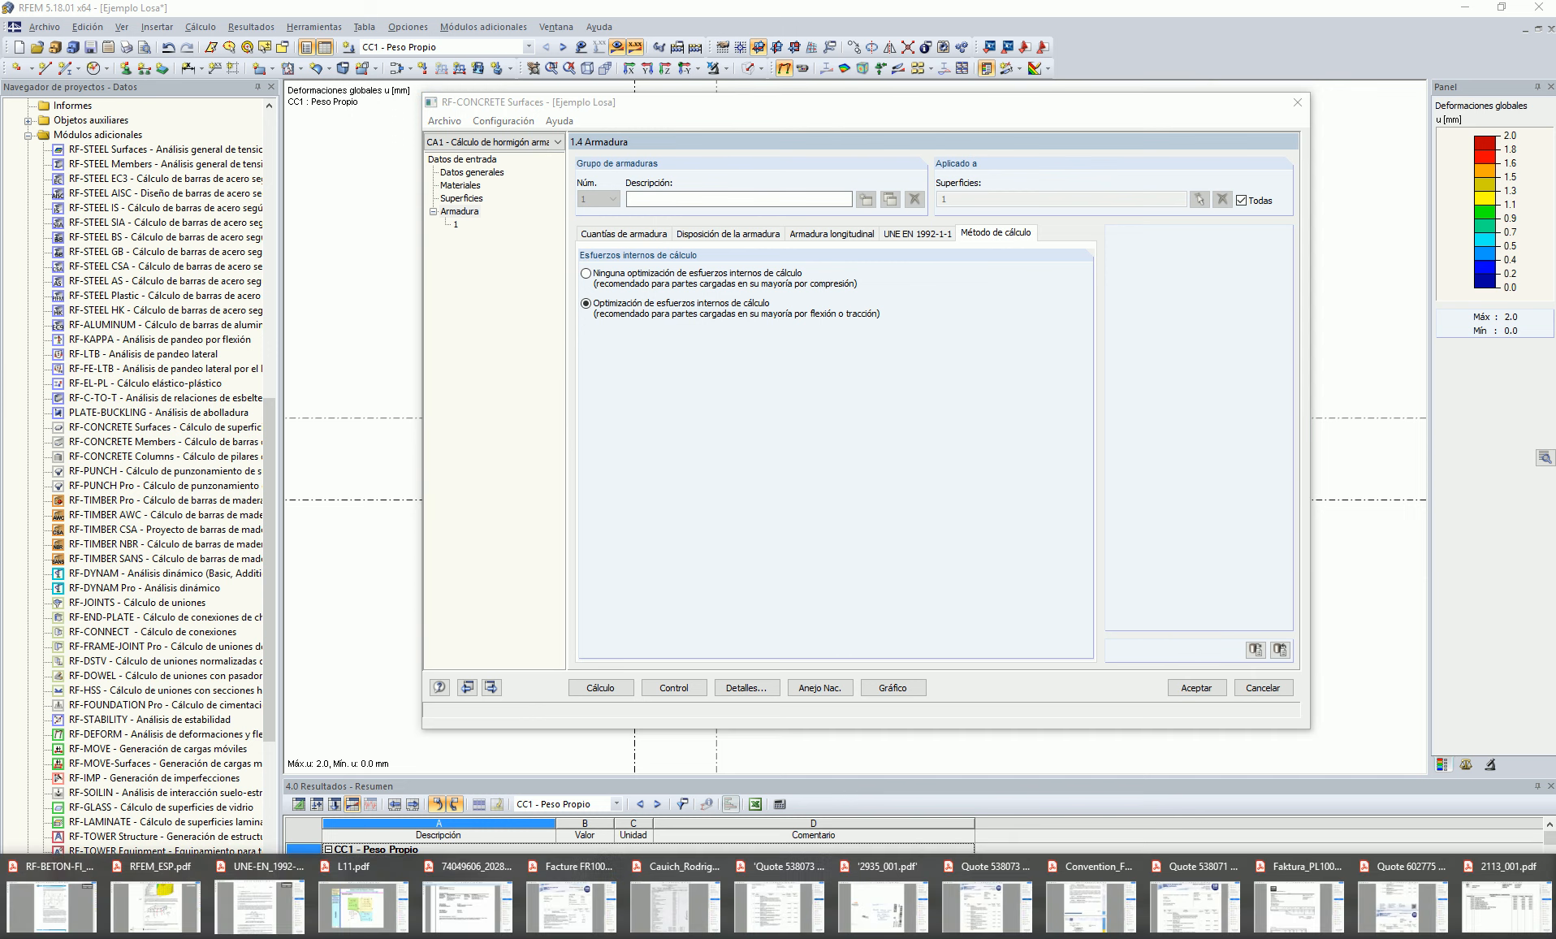
# Step: Open L11.pdf at slide 3 "Esfuerzos de una lámina" and compare its force components with Figure 8.41 in RFEM_ESP.pdf
pyautogui.click(349, 909)
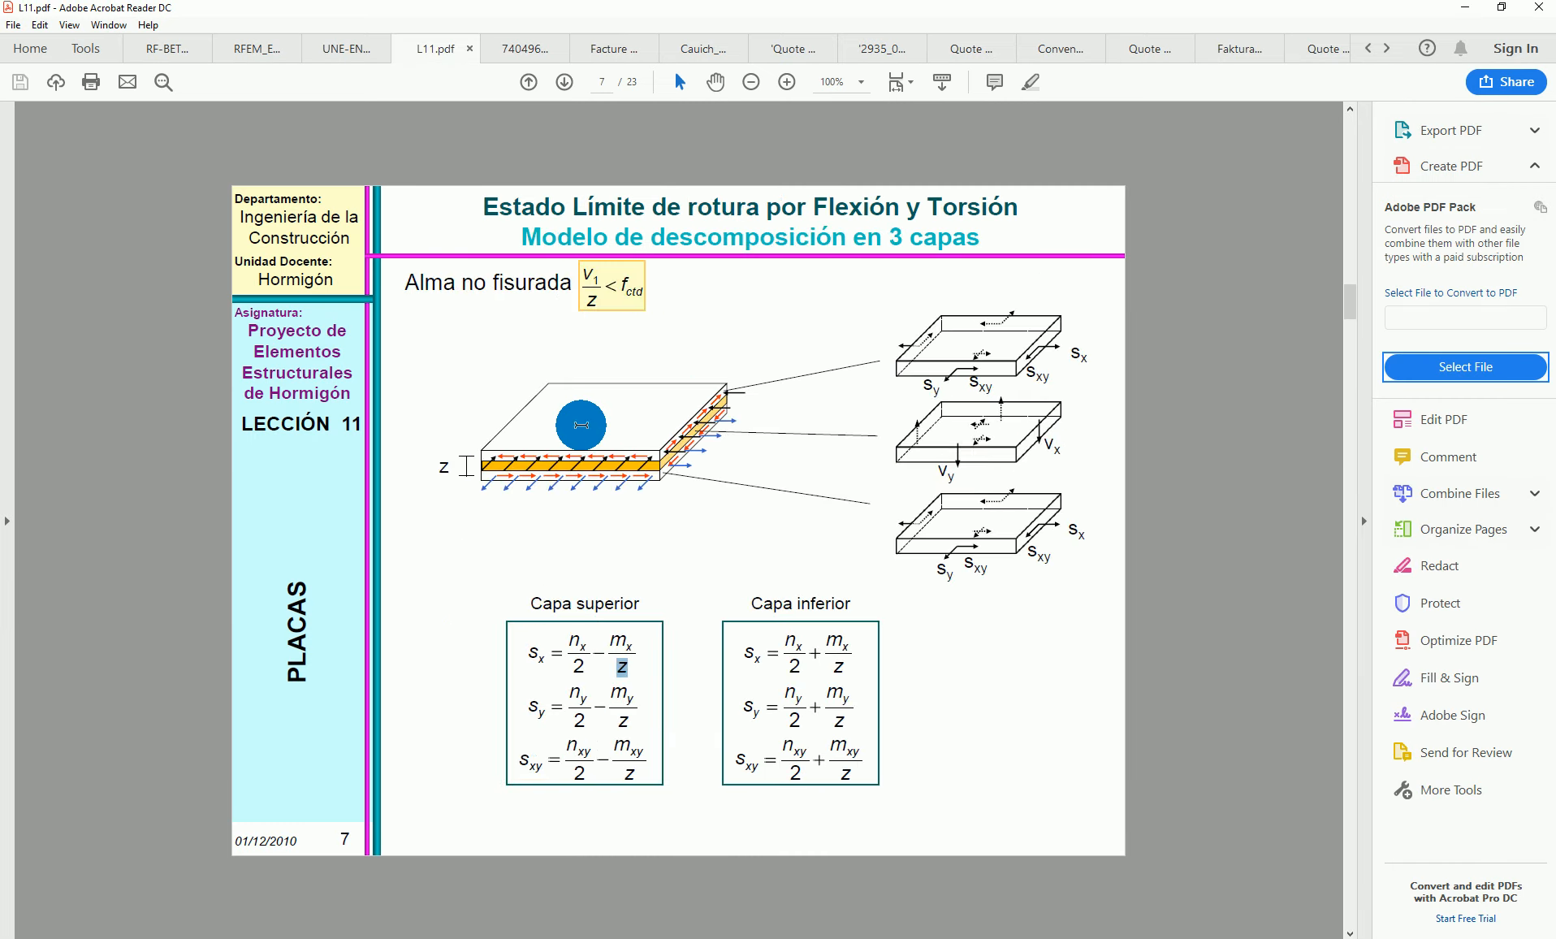
pyautogui.scroll(10, 581, 423)
pyautogui.scroll(-4, 573, 427)
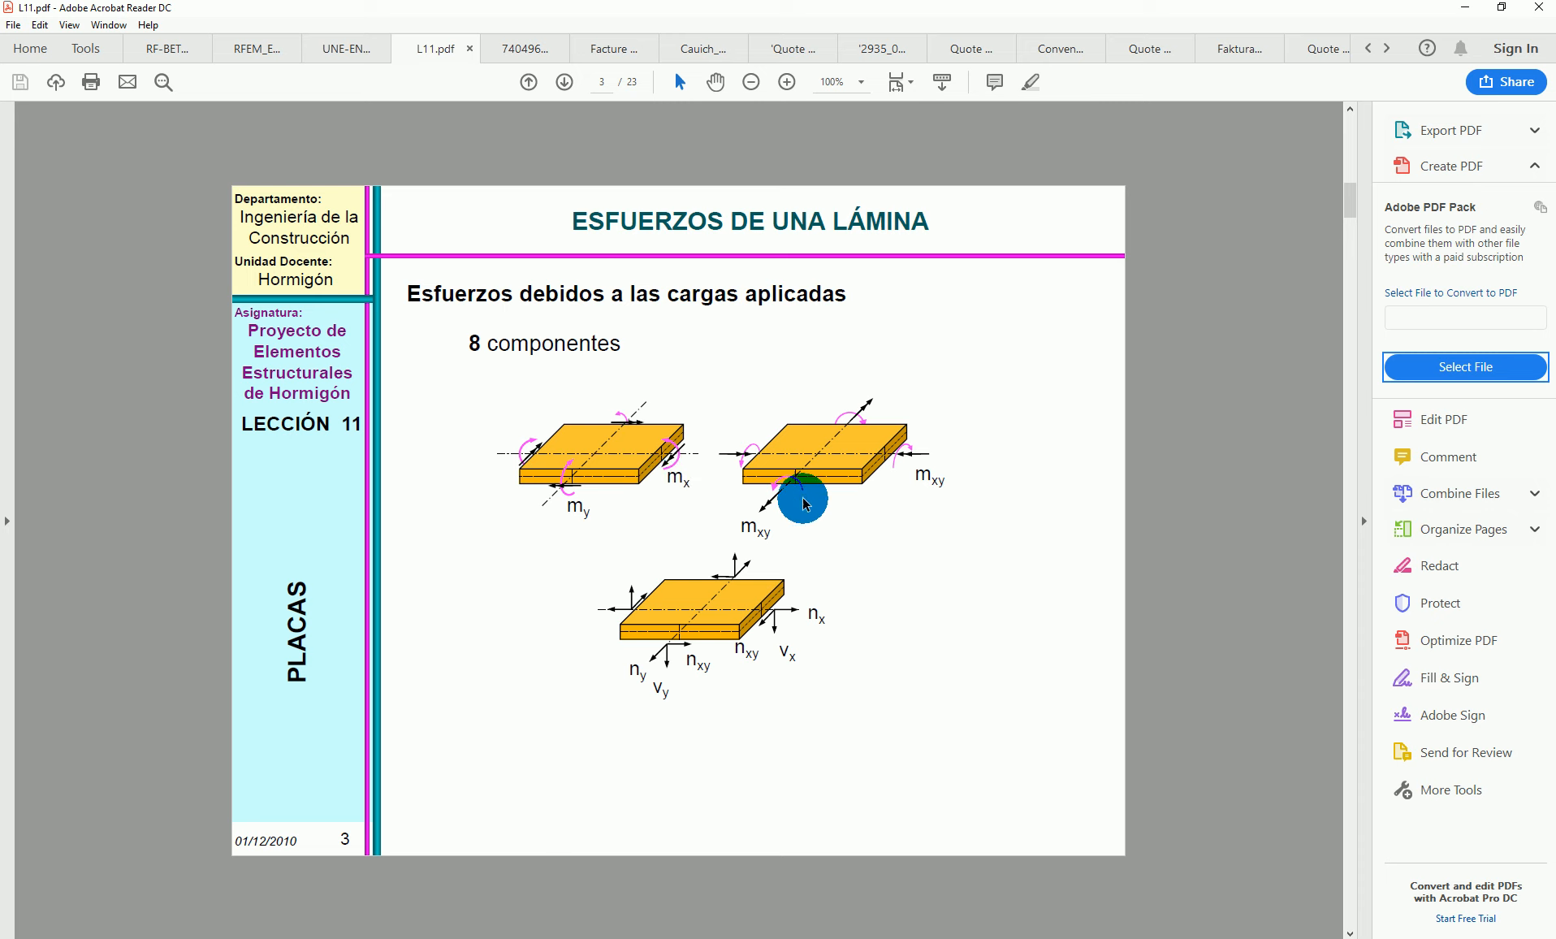
pyautogui.moveTo(766, 572); pyautogui.dragTo(791, 654)
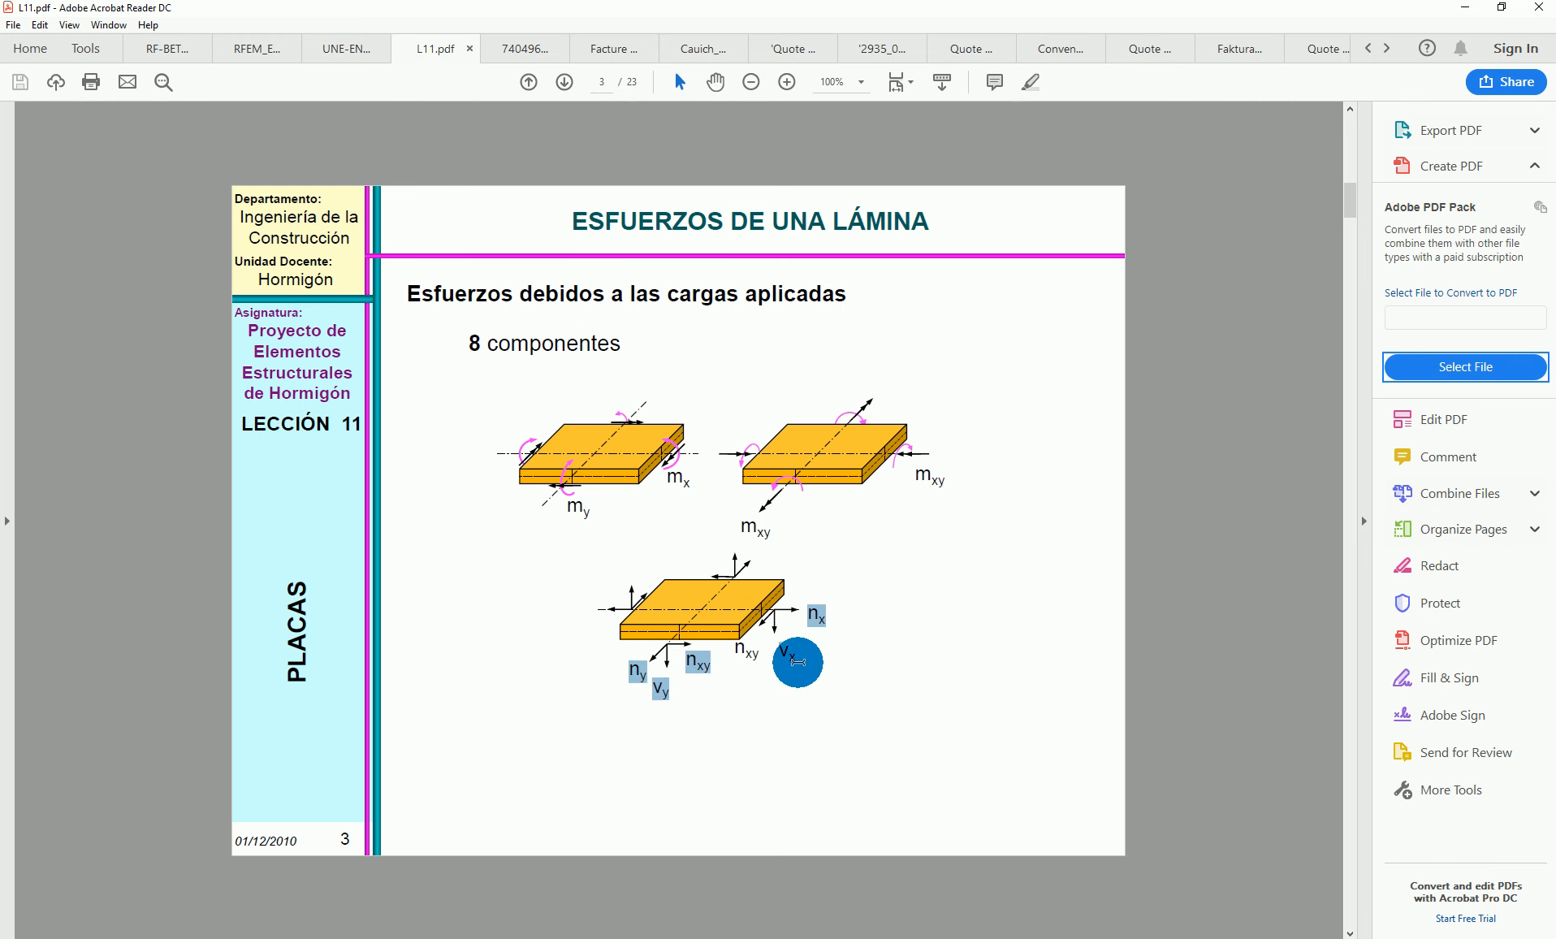
pyautogui.click(791, 654)
pyautogui.click(249, 45)
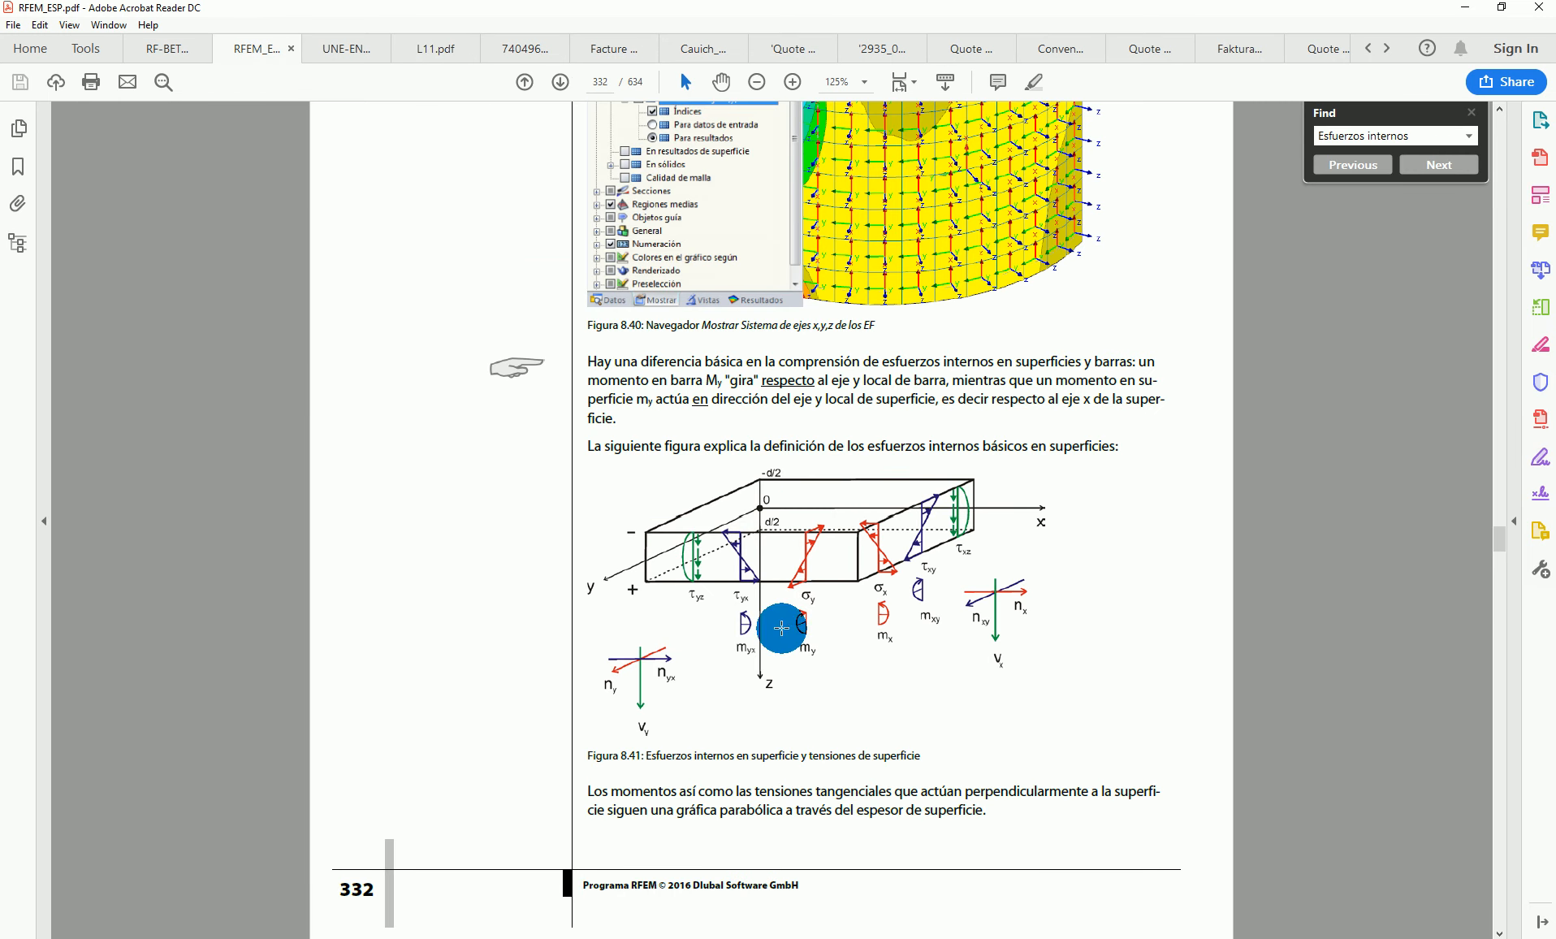
pyautogui.click(430, 49)
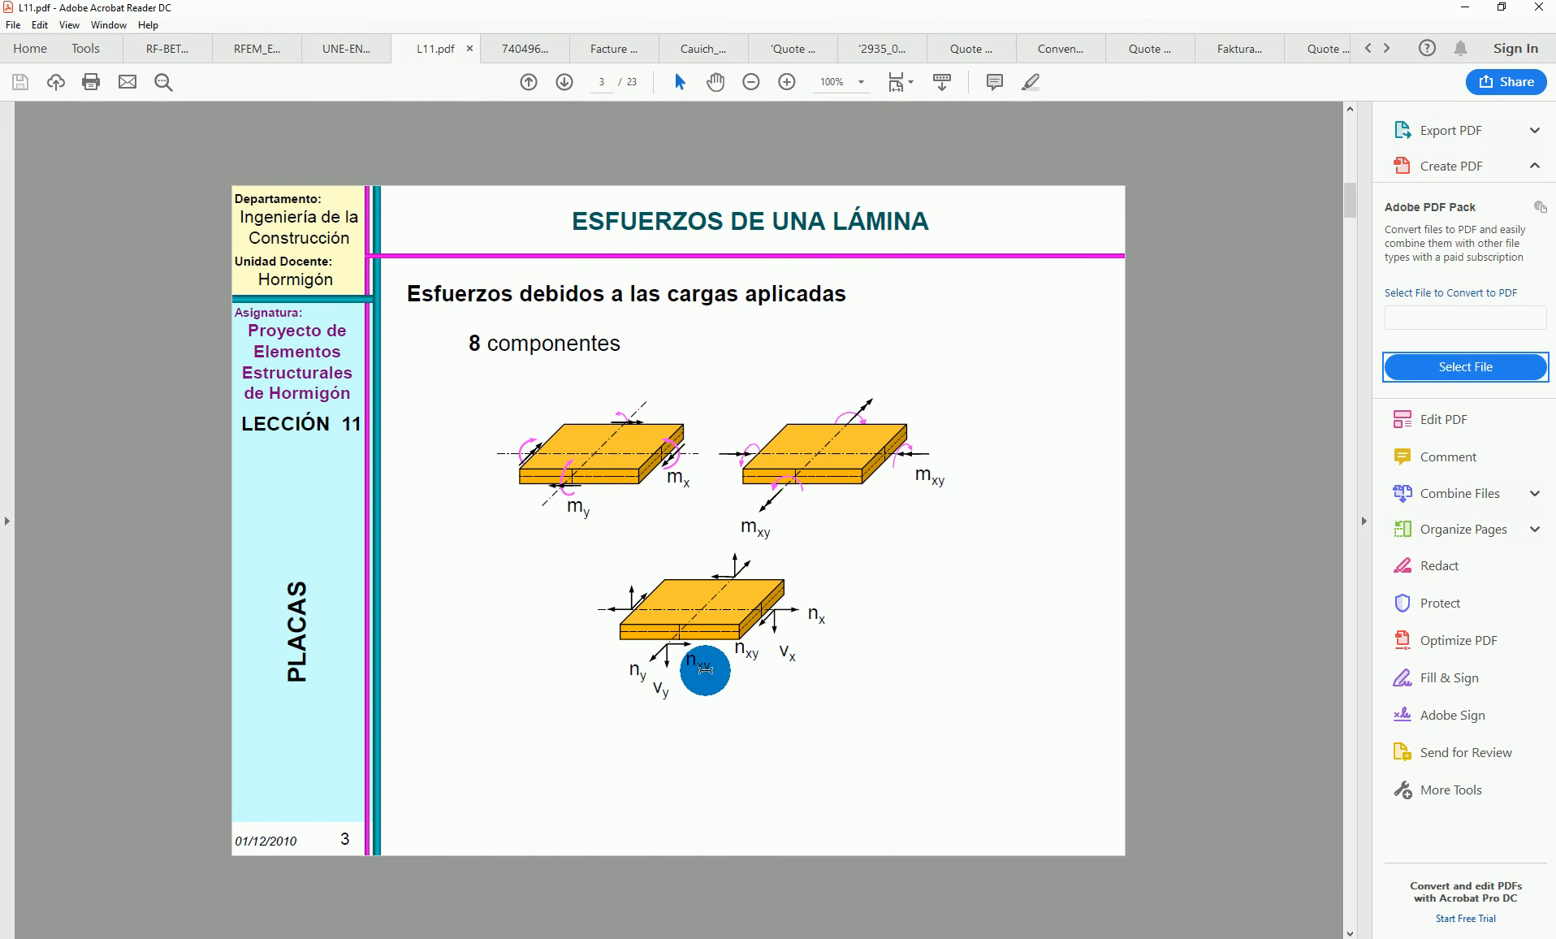
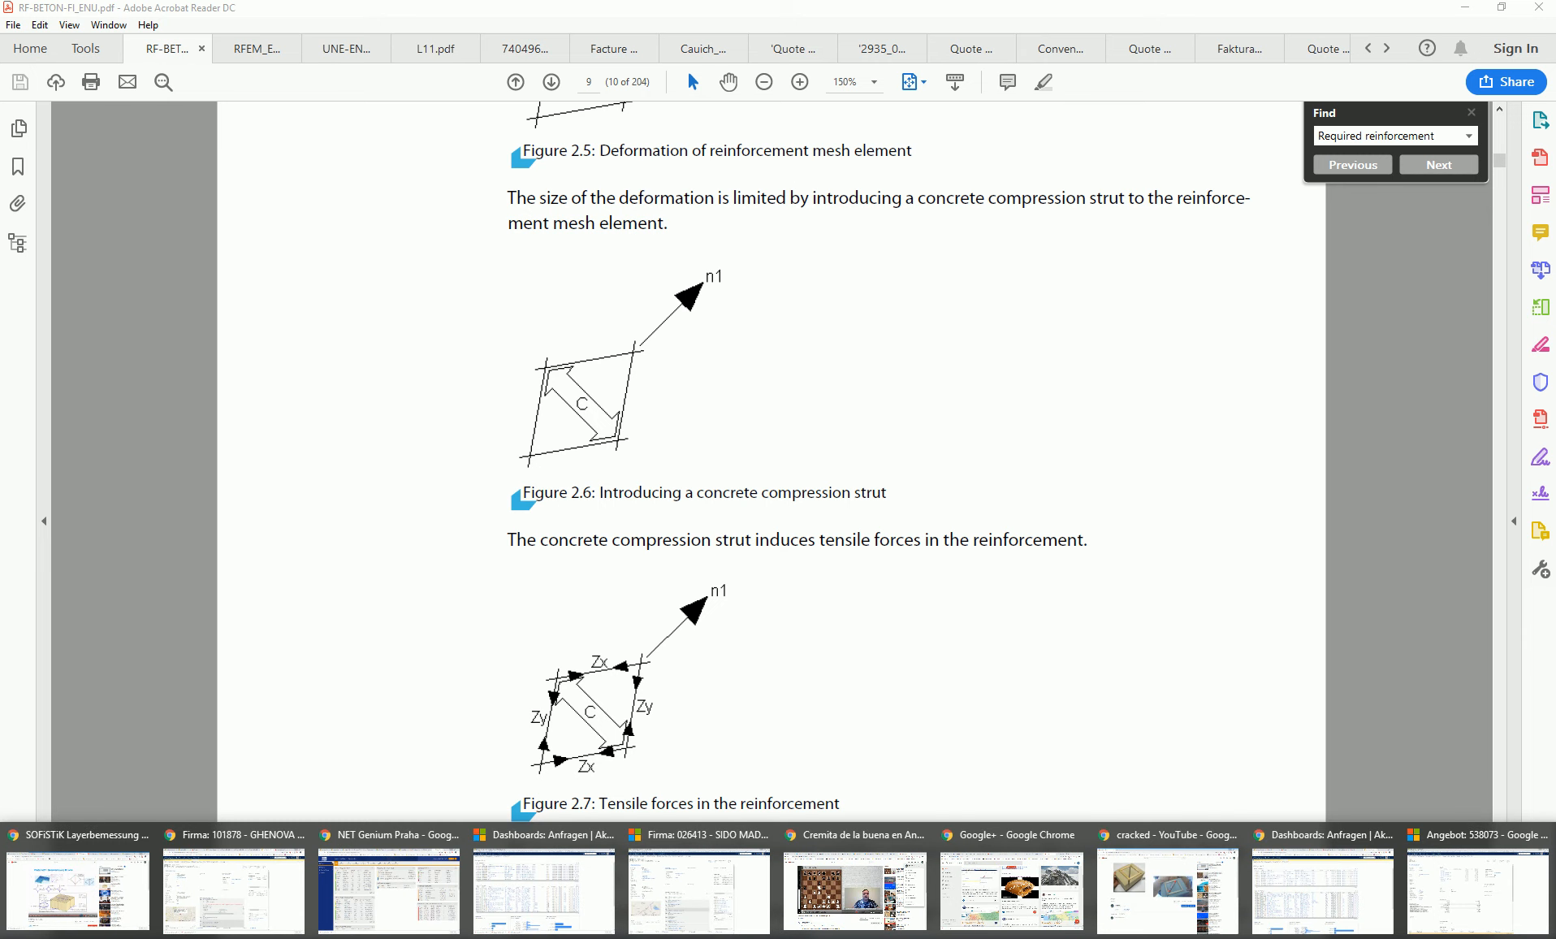
# Step: Switch to the YouTube video "cracked", watch the cracked block demonstration in full screen, and minimise the browser
pyautogui.click(1156, 840)
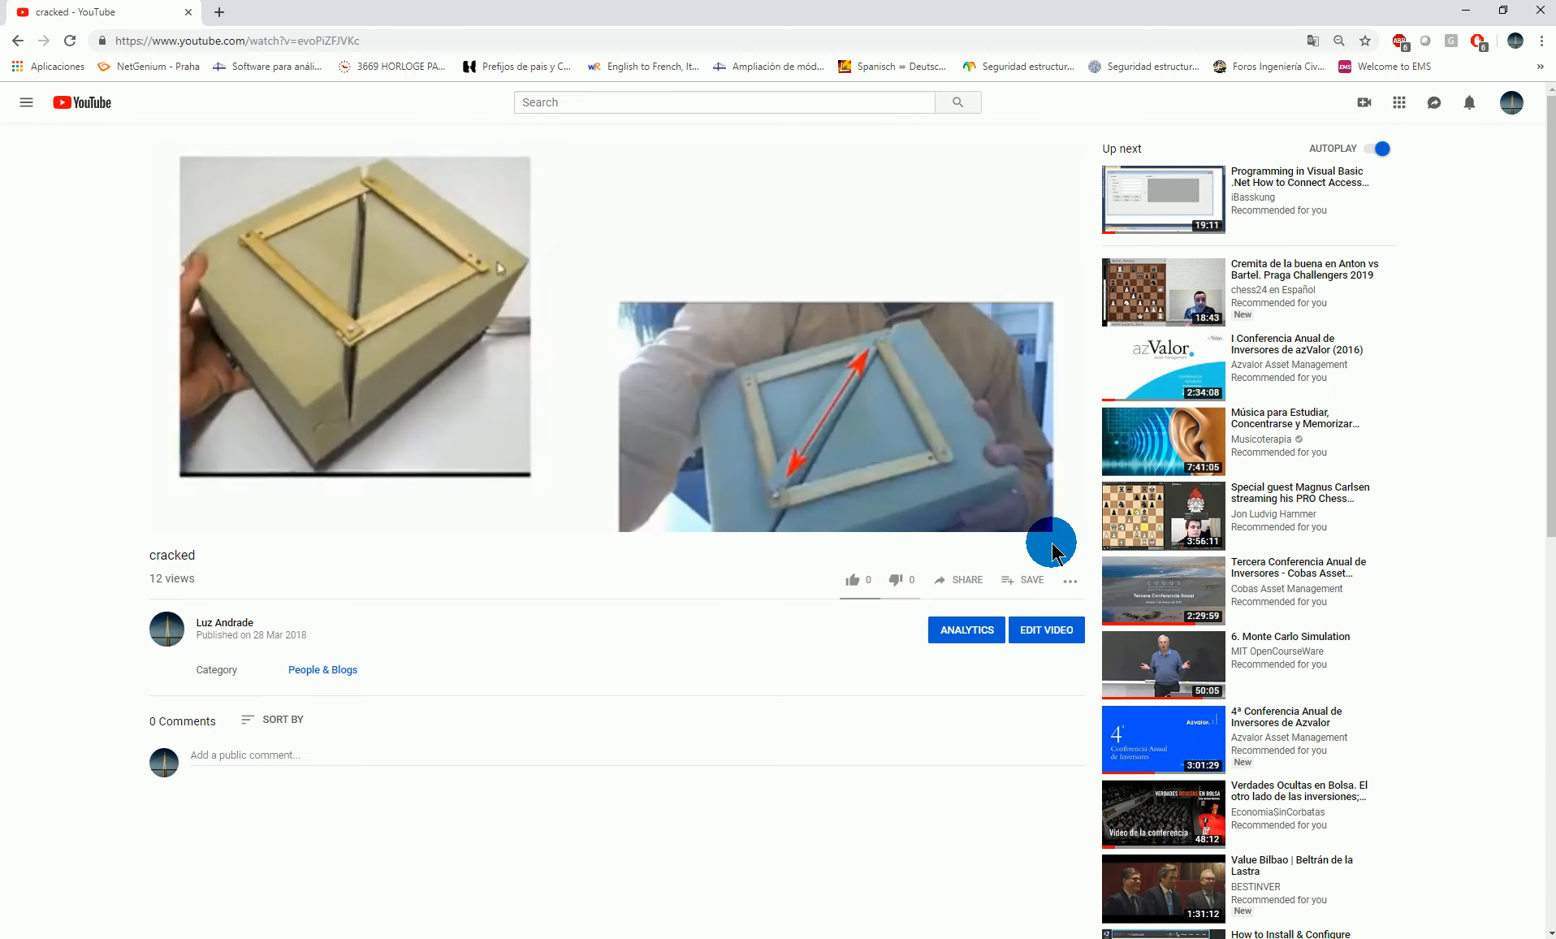
pyautogui.click(1060, 516)
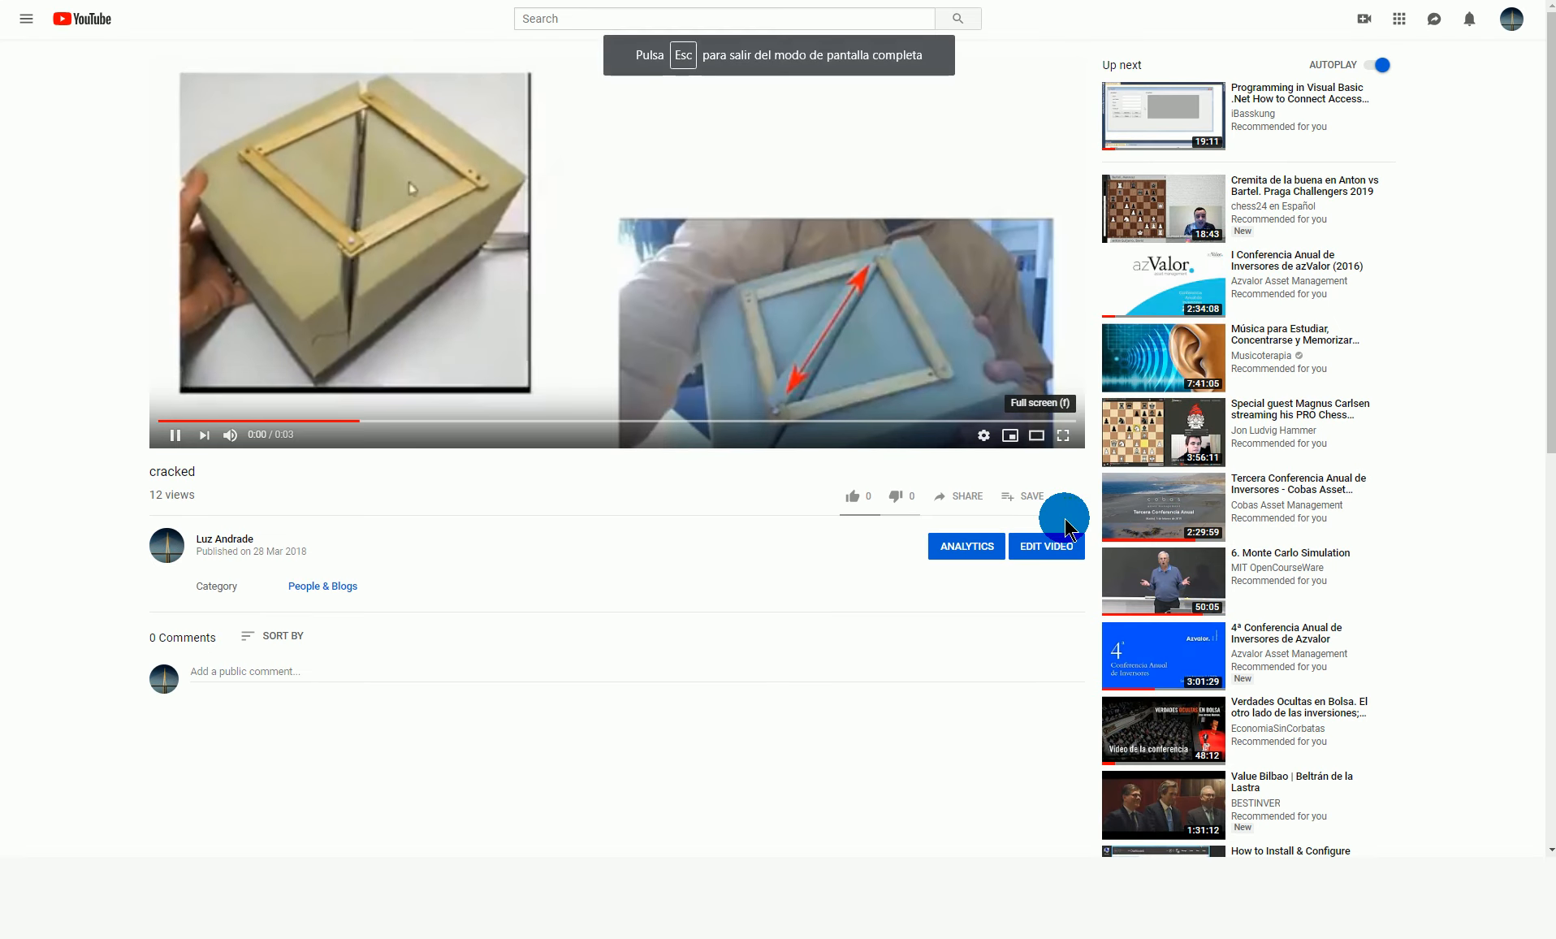
pyautogui.rightClick(890, 554)
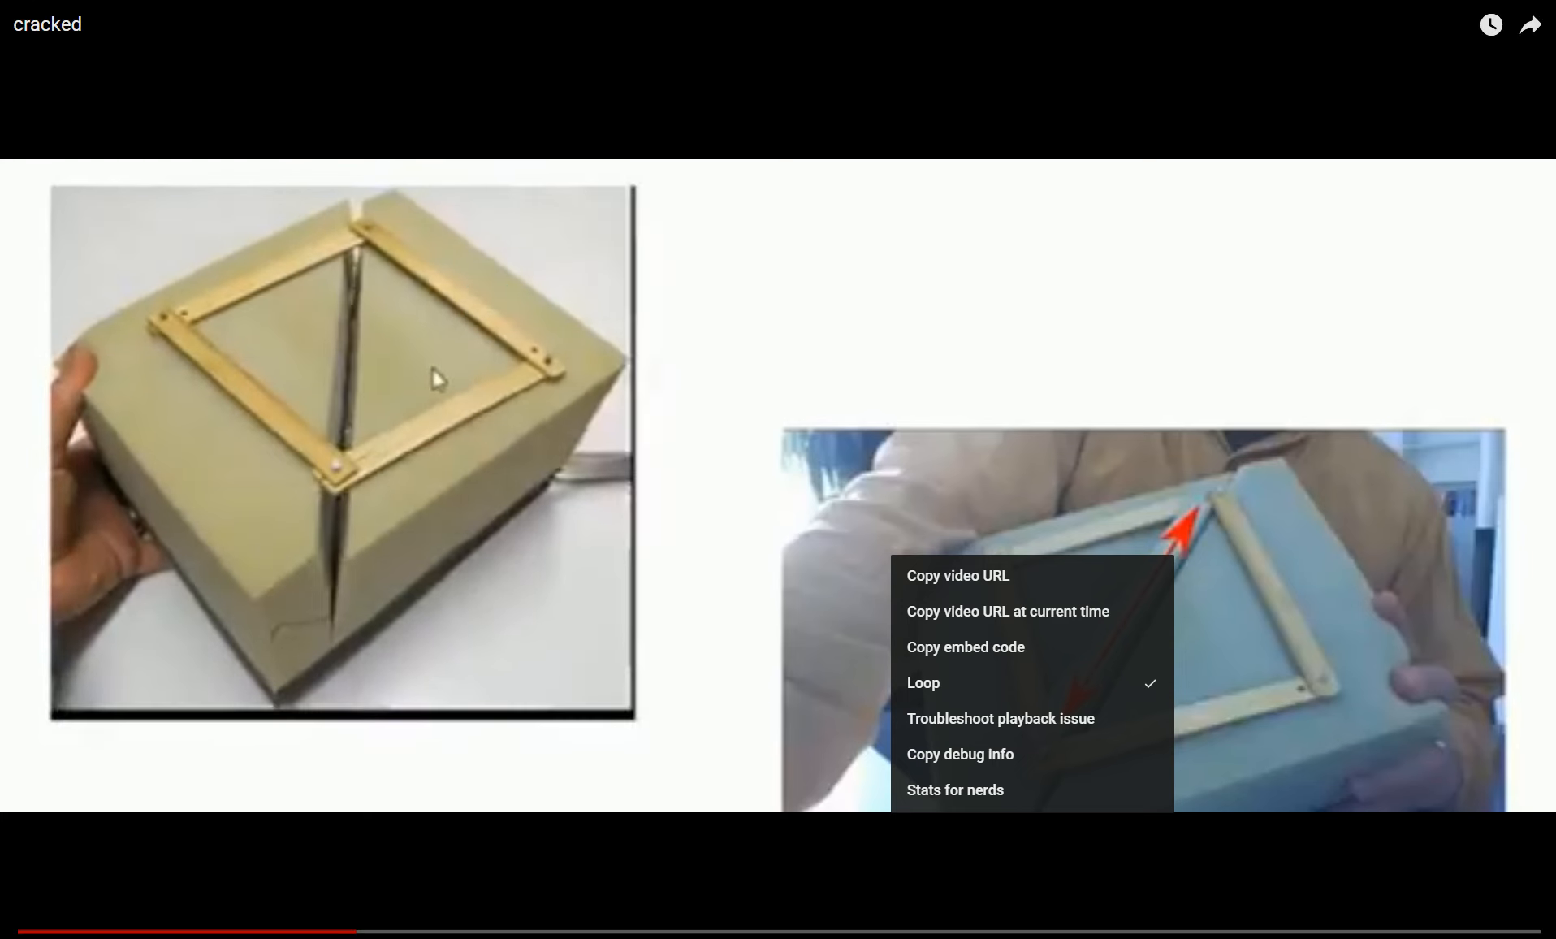
pyautogui.click(887, 272)
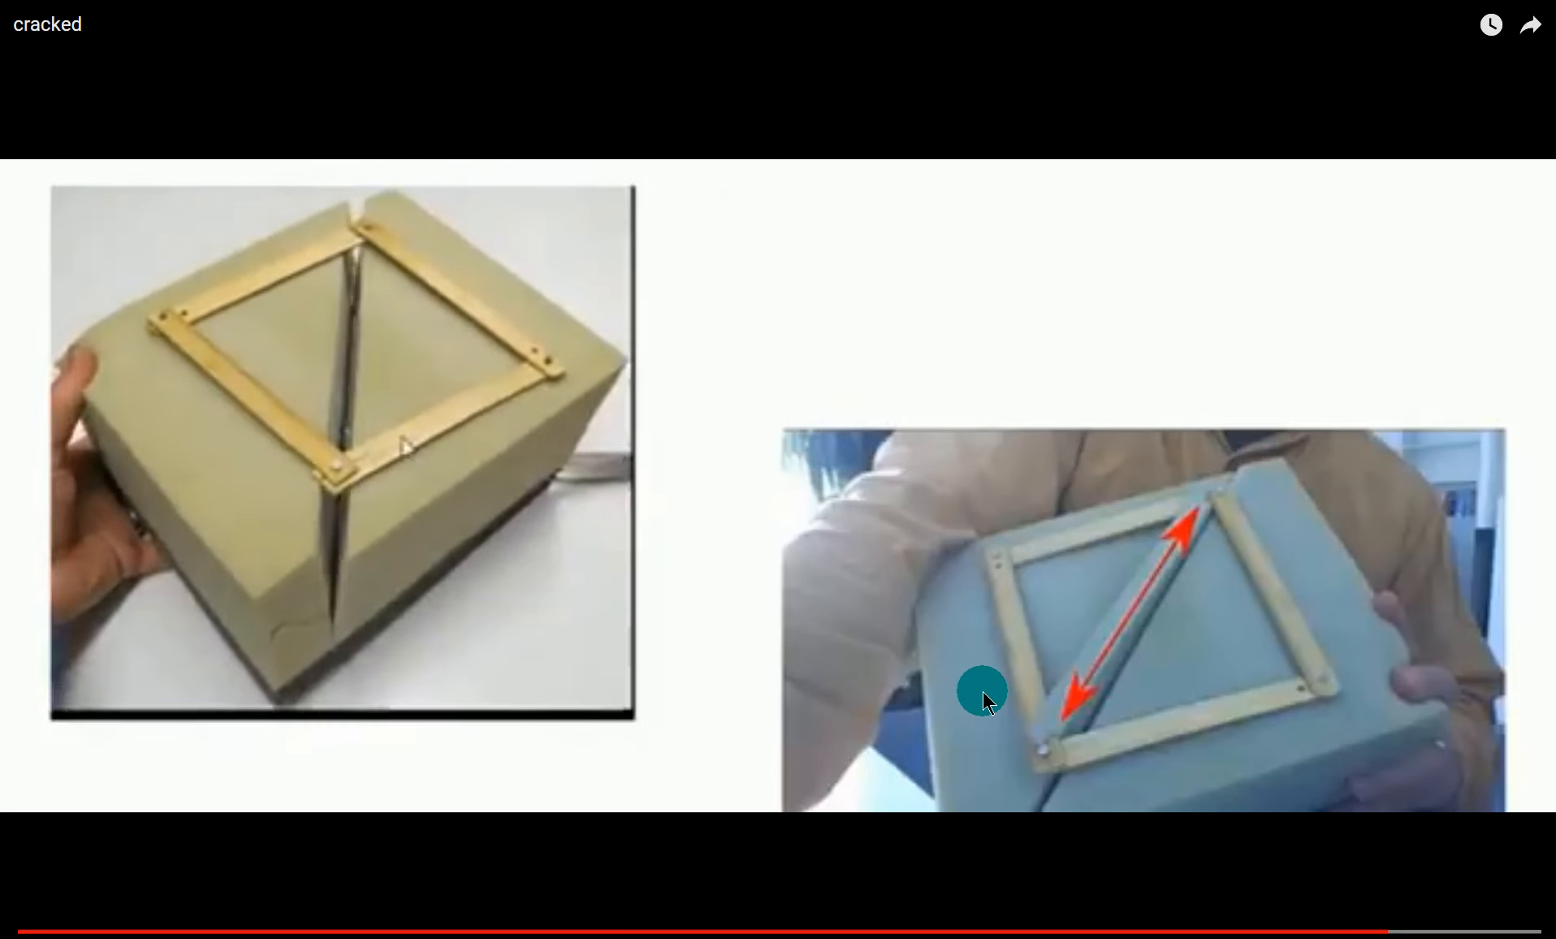
pyautogui.press('Escape')
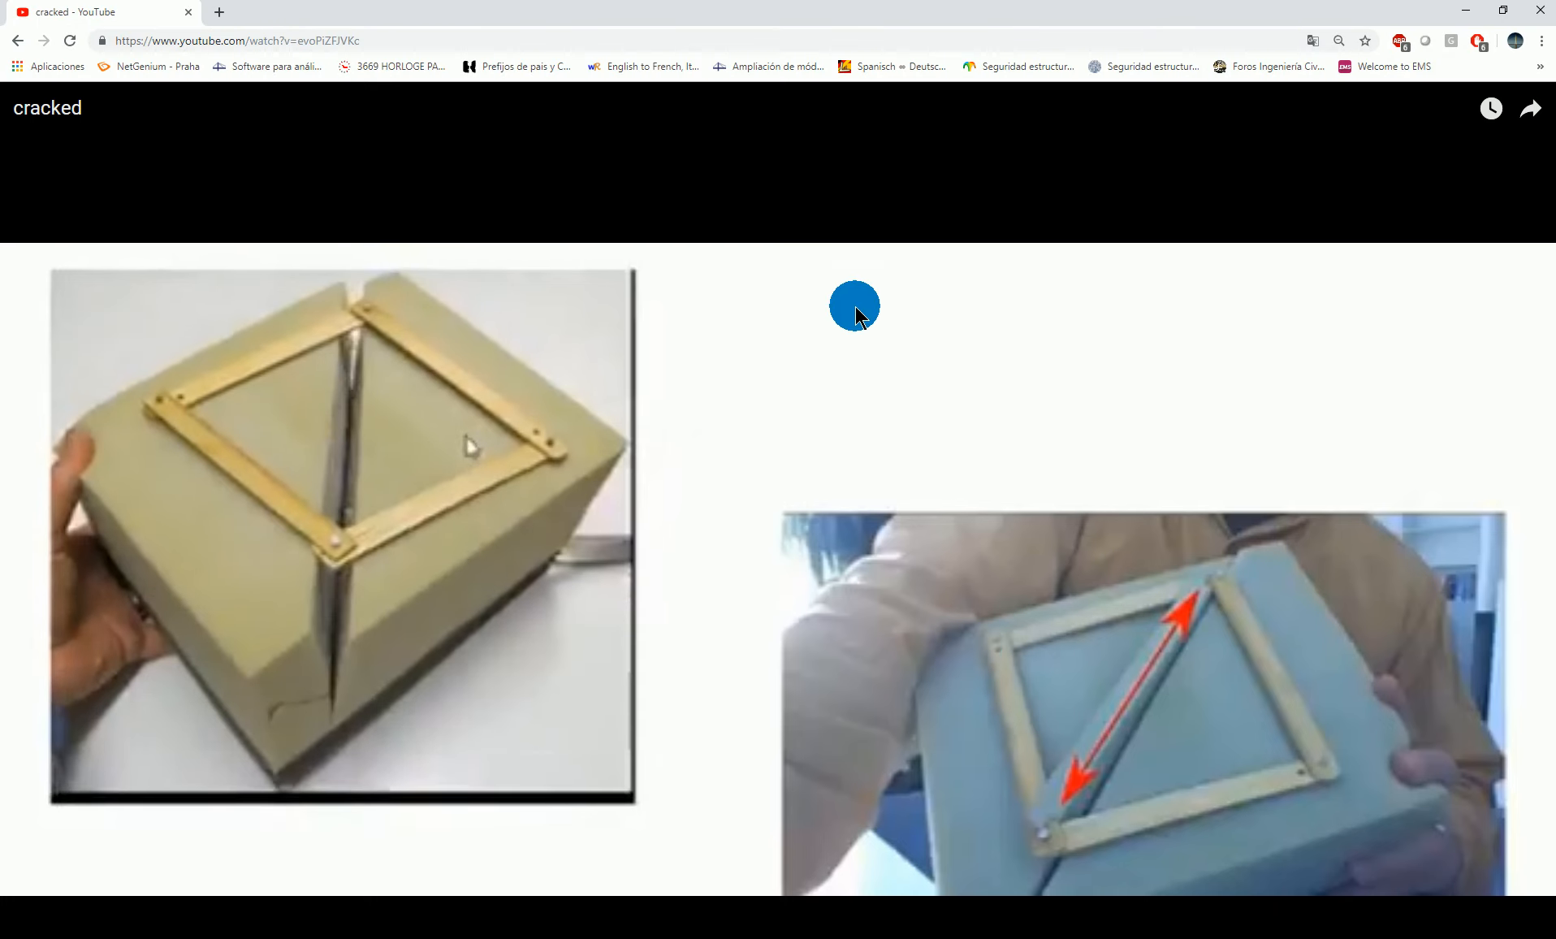
pyautogui.click(1466, 11)
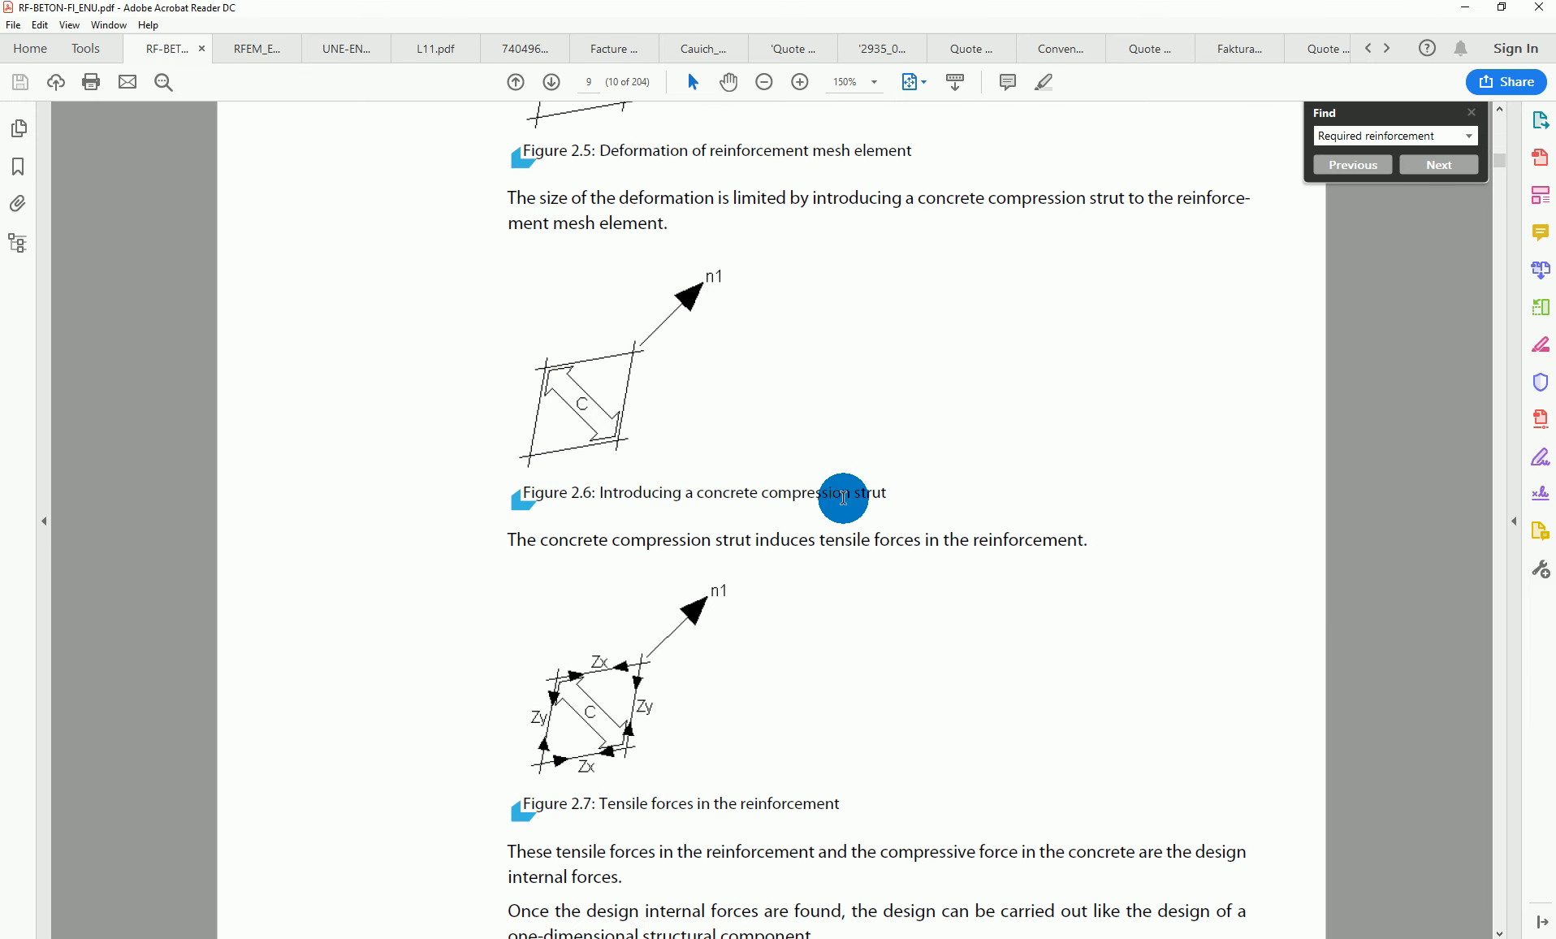
# Step: Examine the one- and two-dimensional component flowcharts and the reinforcement mesh figures 2.4 to 2.7 in RF-BETON-FI_ENU.pdf
pyautogui.keyDown('ctrl'); pyautogui.scroll(-2, 841, 498); pyautogui.keyUp('ctrl')
pyautogui.scroll(-10, 731, 584)
pyautogui.keyDown('ctrl'); pyautogui.scroll(3, 743, 618); pyautogui.keyUp('ctrl')
pyautogui.keyDown('ctrl'); pyautogui.scroll(-5, 747, 615); pyautogui.keyUp('ctrl')
pyautogui.keyDown('ctrl'); pyautogui.scroll(4, 747, 614); pyautogui.keyUp('ctrl')
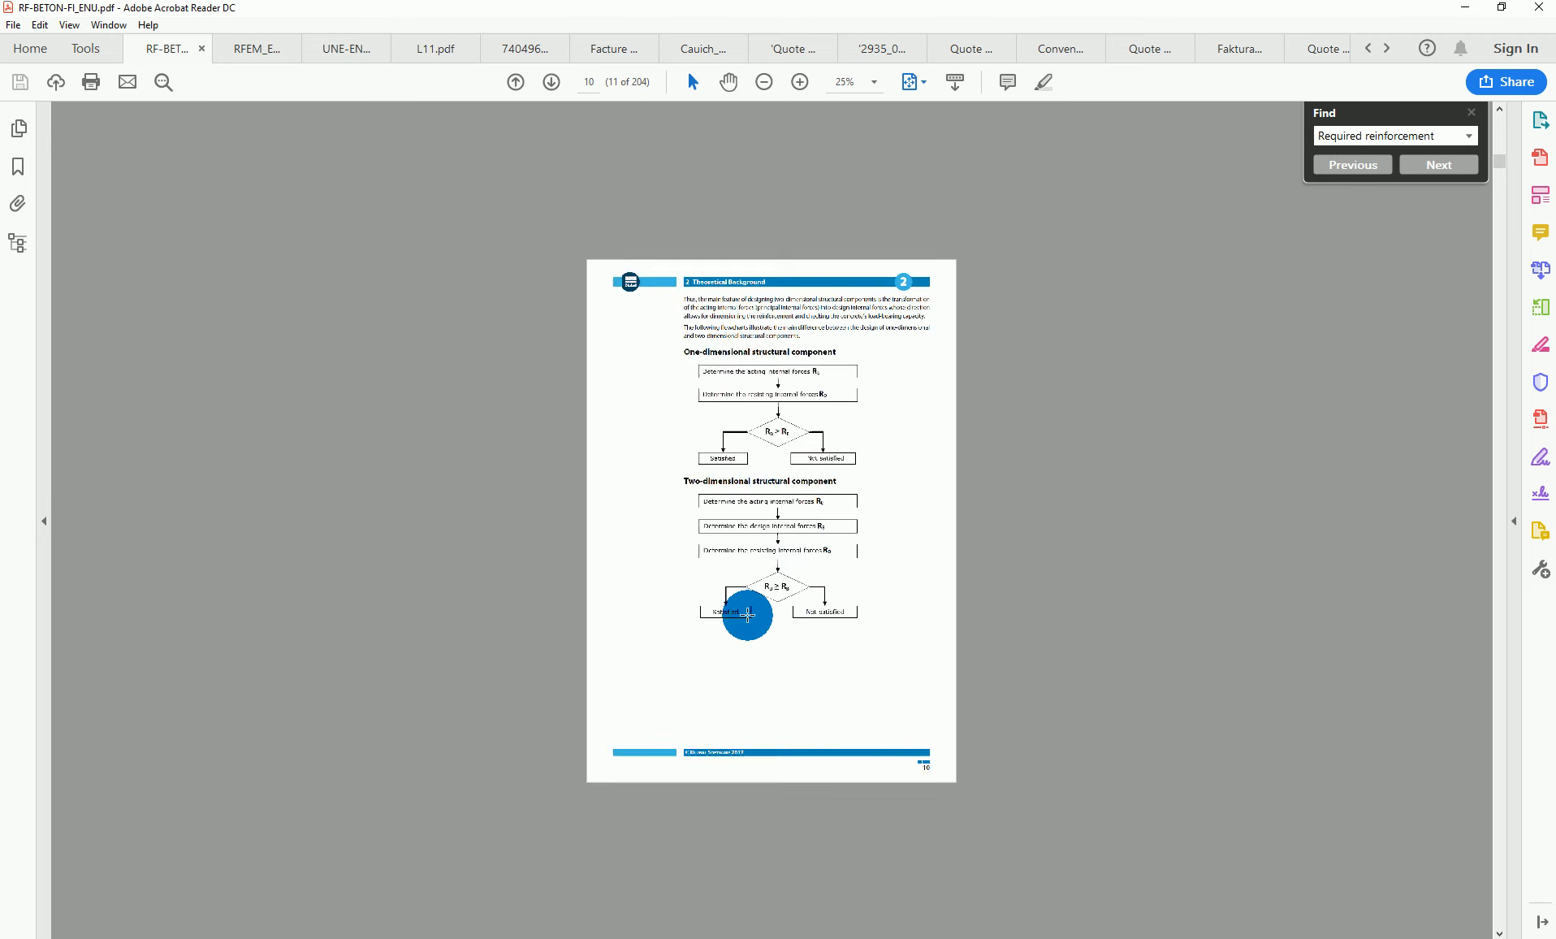
pyautogui.keyDown('ctrl'); pyautogui.scroll(1, 747, 615); pyautogui.keyUp('ctrl')
pyautogui.scroll(2, 747, 615)
pyautogui.scroll(-2, 747, 614)
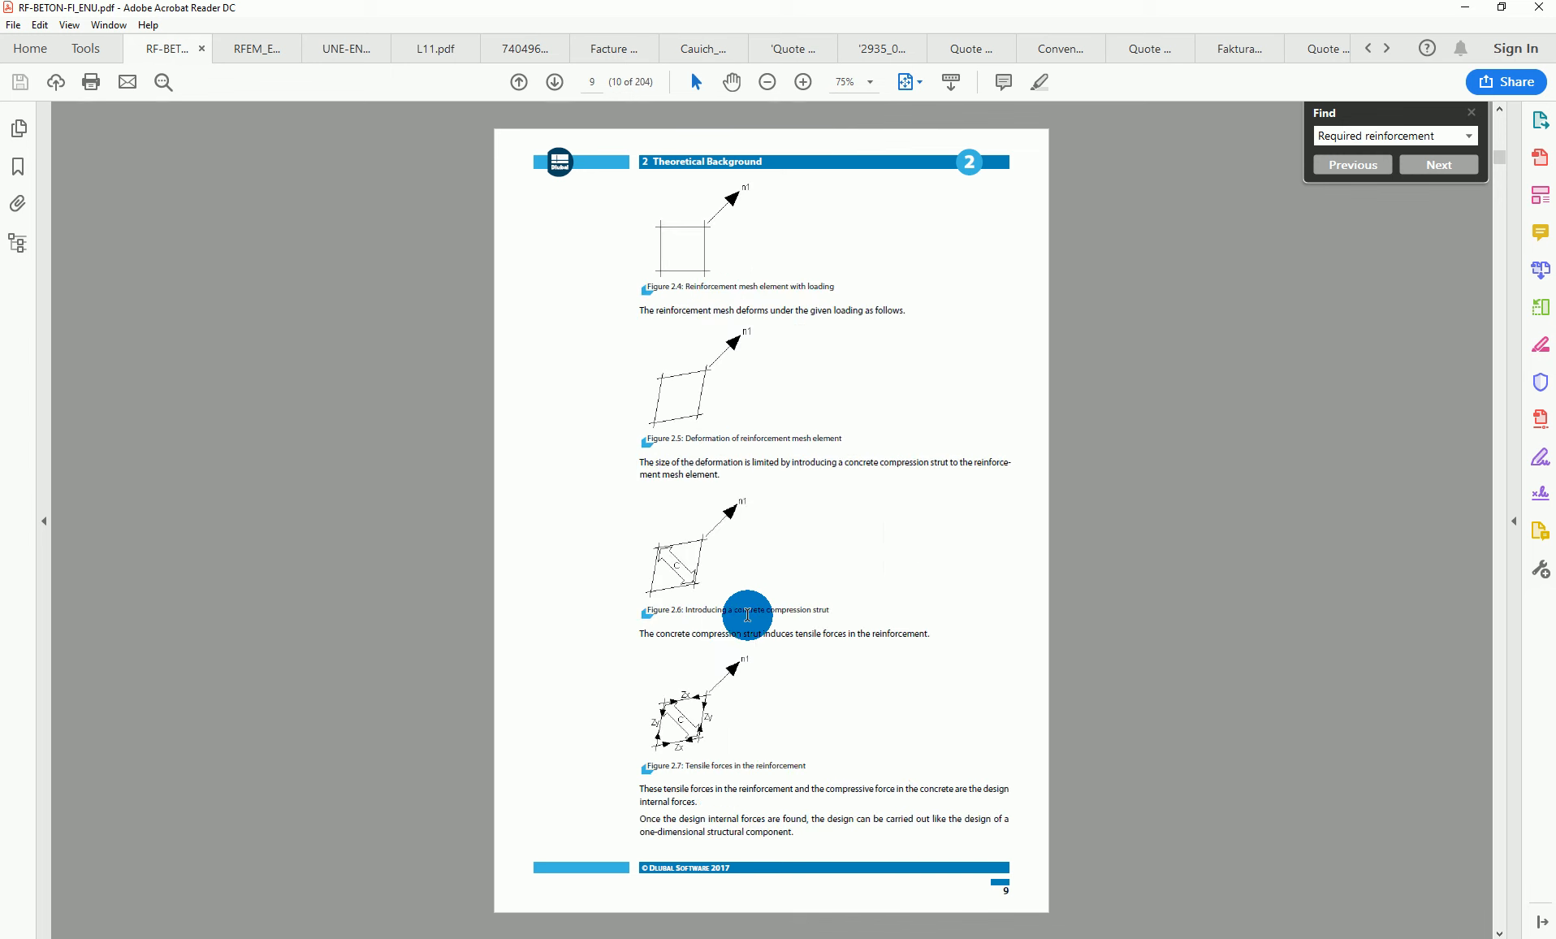
# Step: Look through the manual's theory on compression strut arrangement, possible load situations, concrete strut design and required reinforcement up to section 2.3.6
pyautogui.scroll(-3, 747, 615)
pyautogui.scroll(-1, 764, 377)
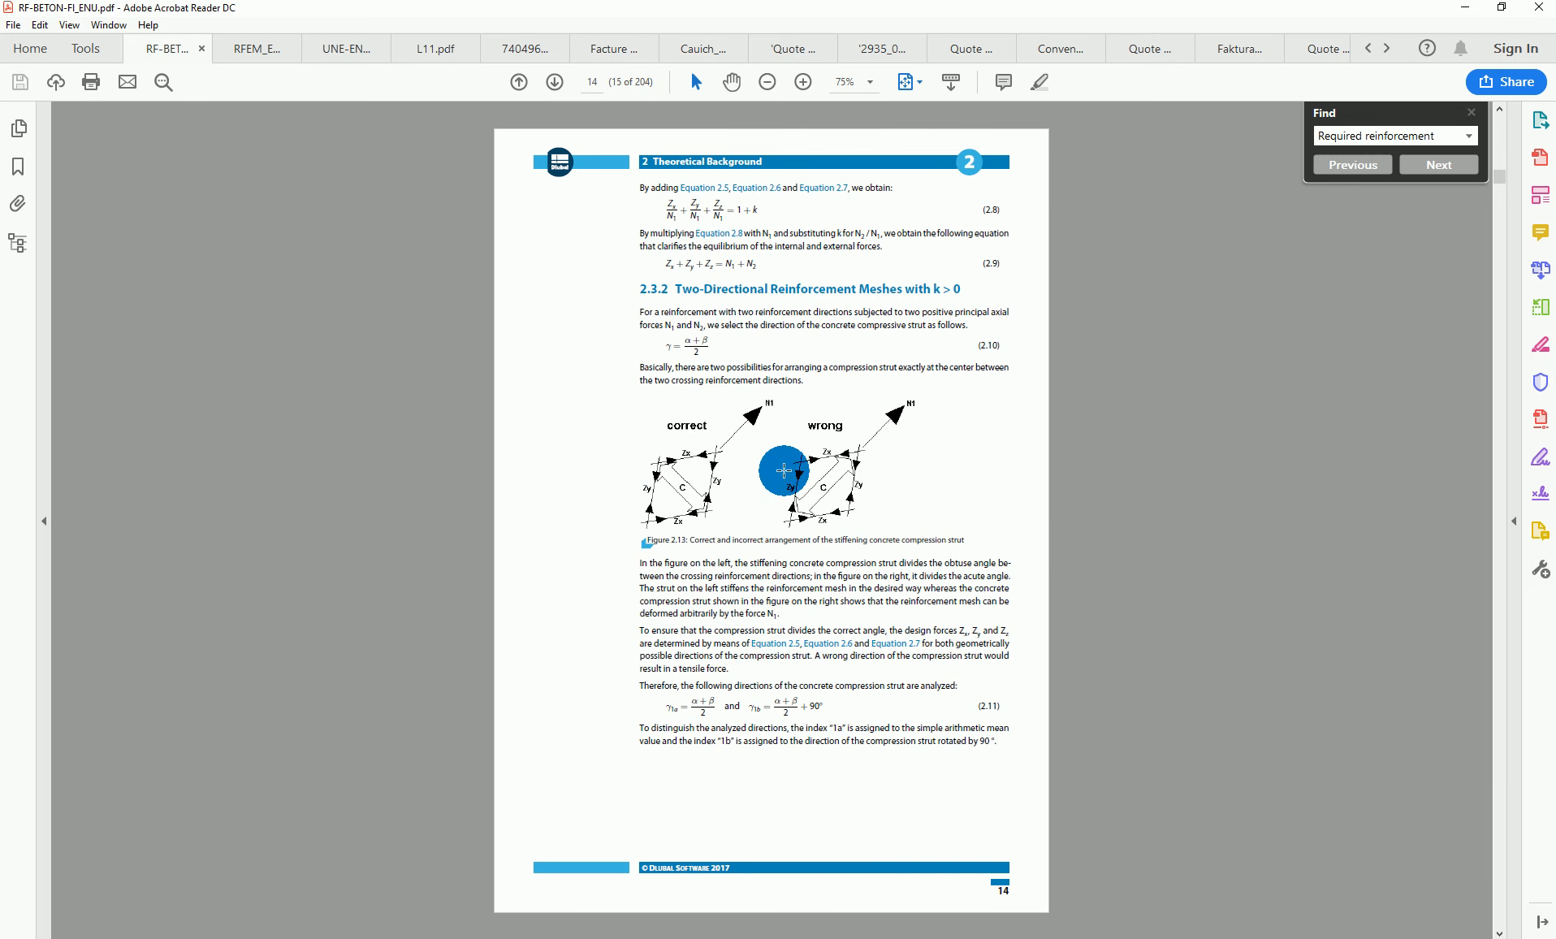
pyautogui.scroll(-4, 753, 497)
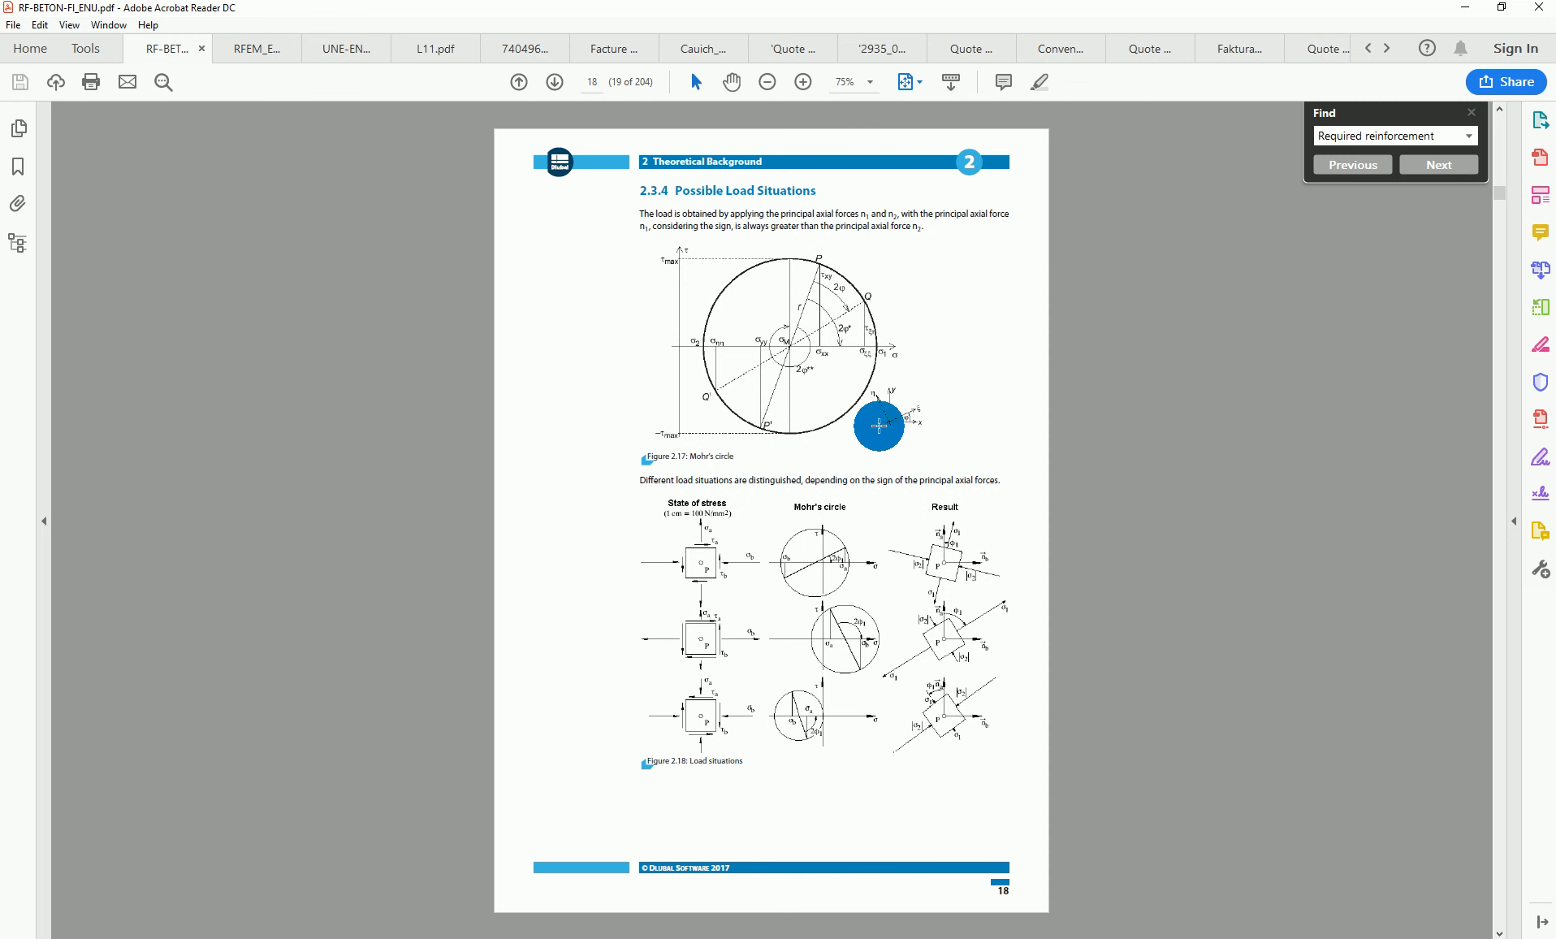
pyautogui.scroll(-1, 699, 766)
pyautogui.scroll(-1, 674, 435)
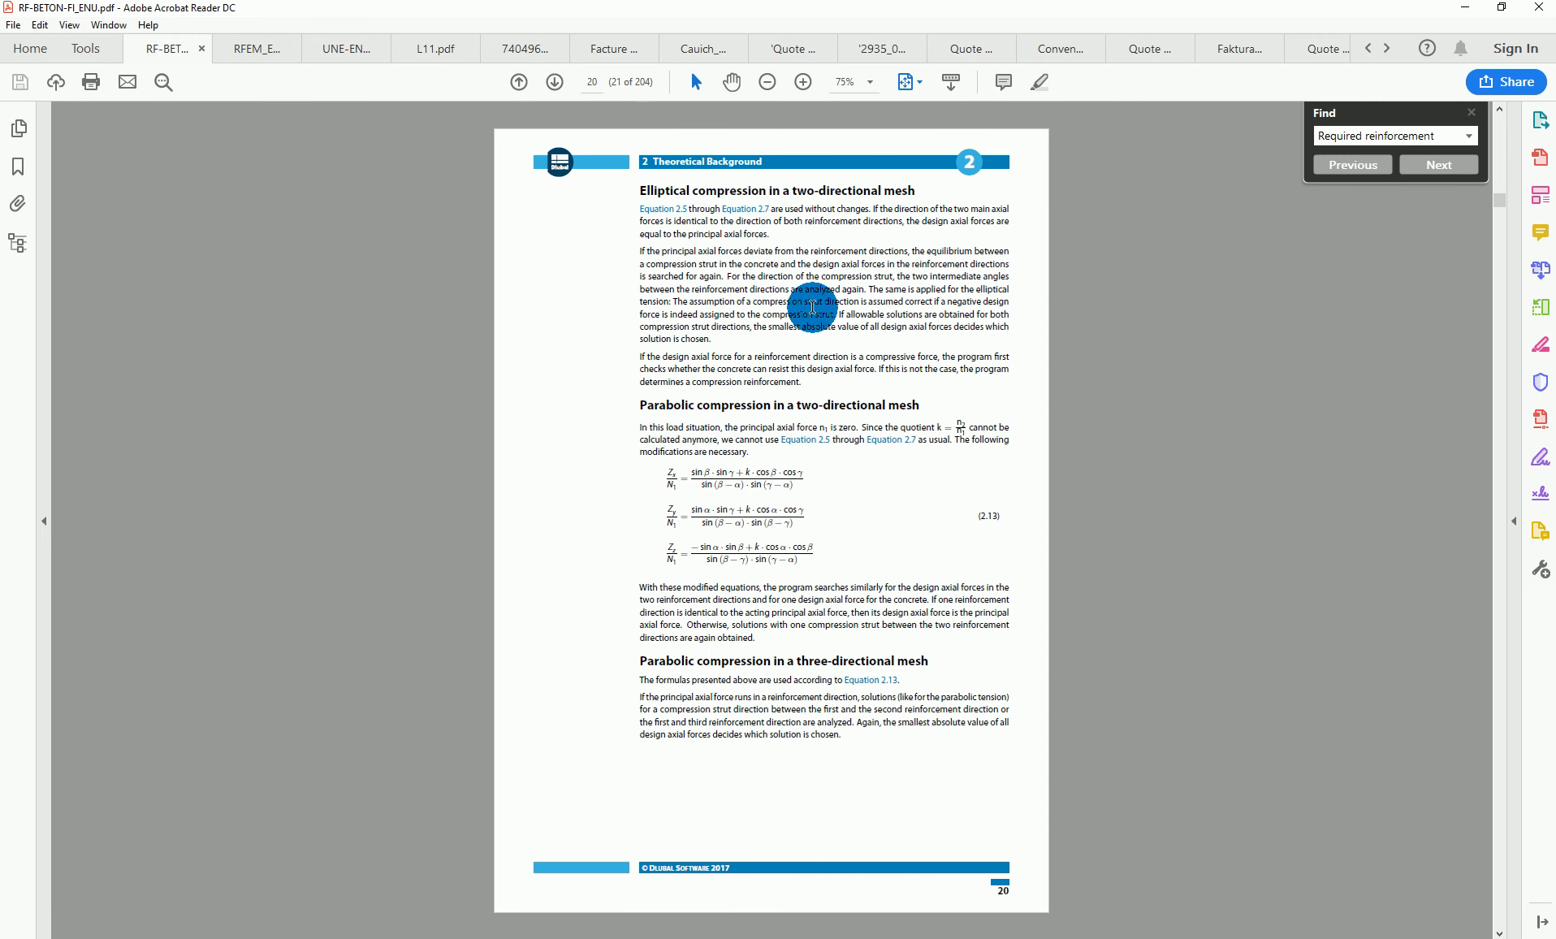
pyautogui.scroll(-2, 1035, 393)
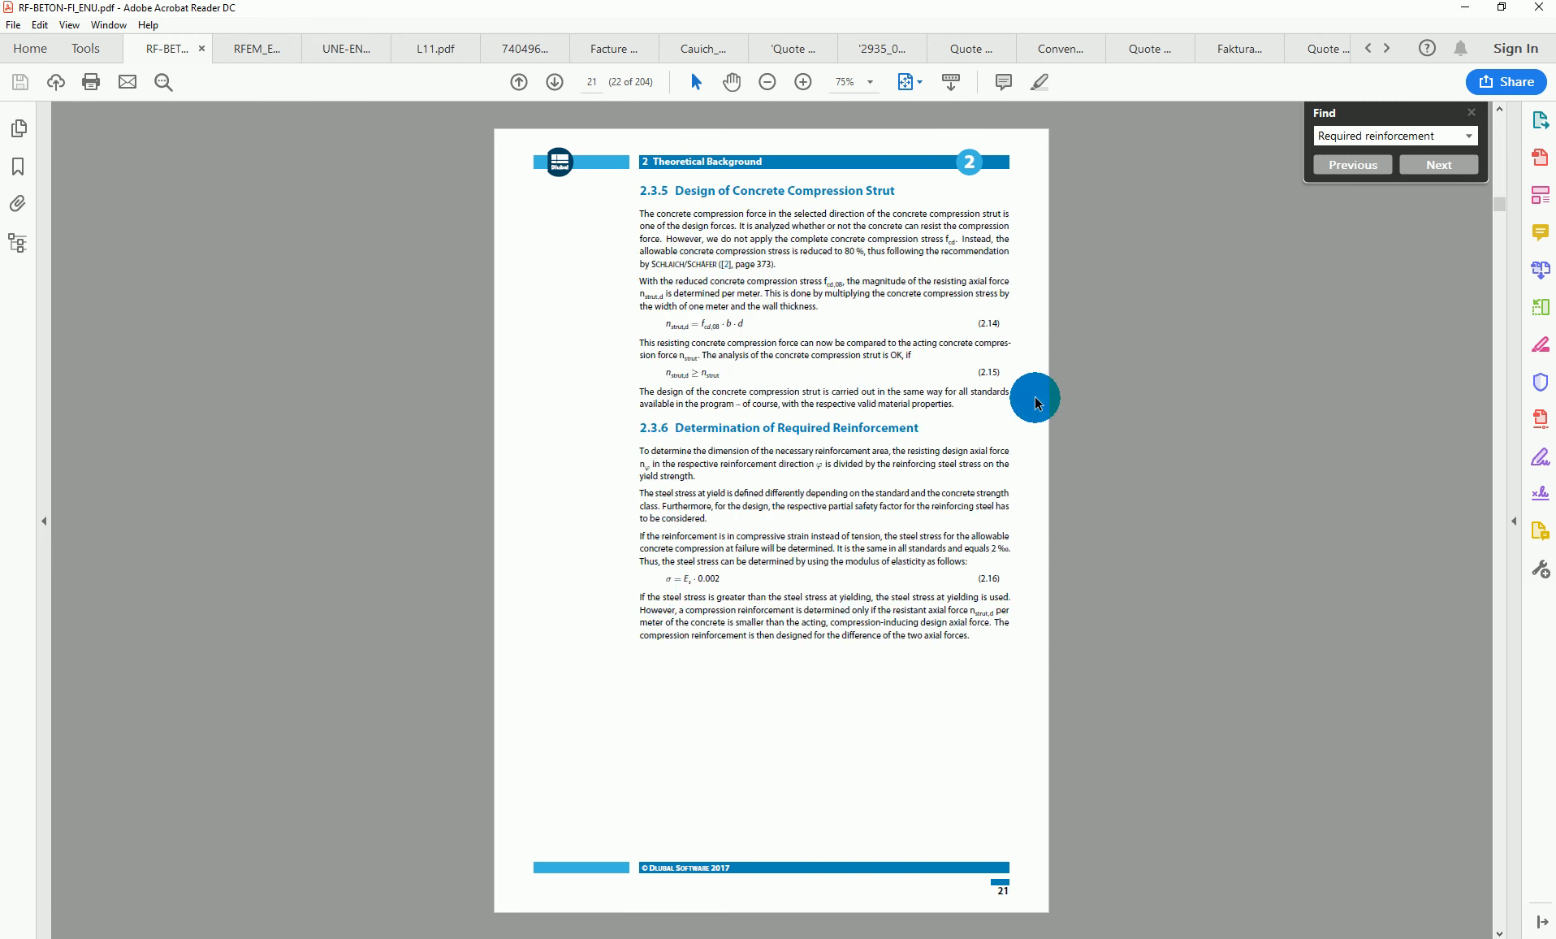
# Step: Return to RFEM and review how the existing additional reinforcement is defined in the calculation details, without changing it
pyautogui.click(1459, 9)
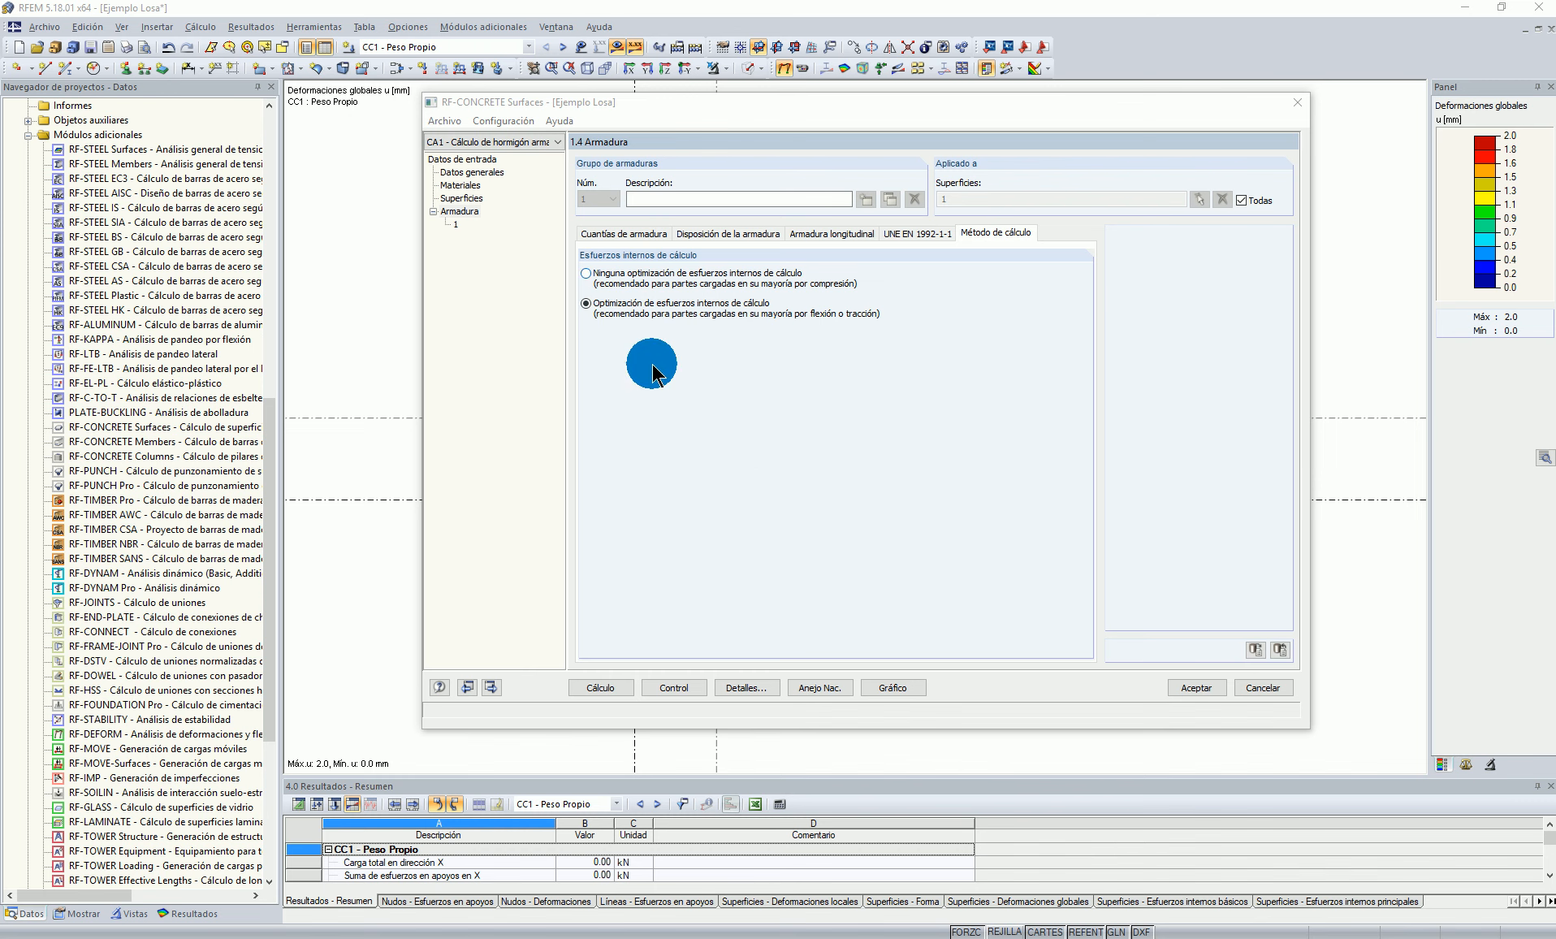
pyautogui.click(742, 688)
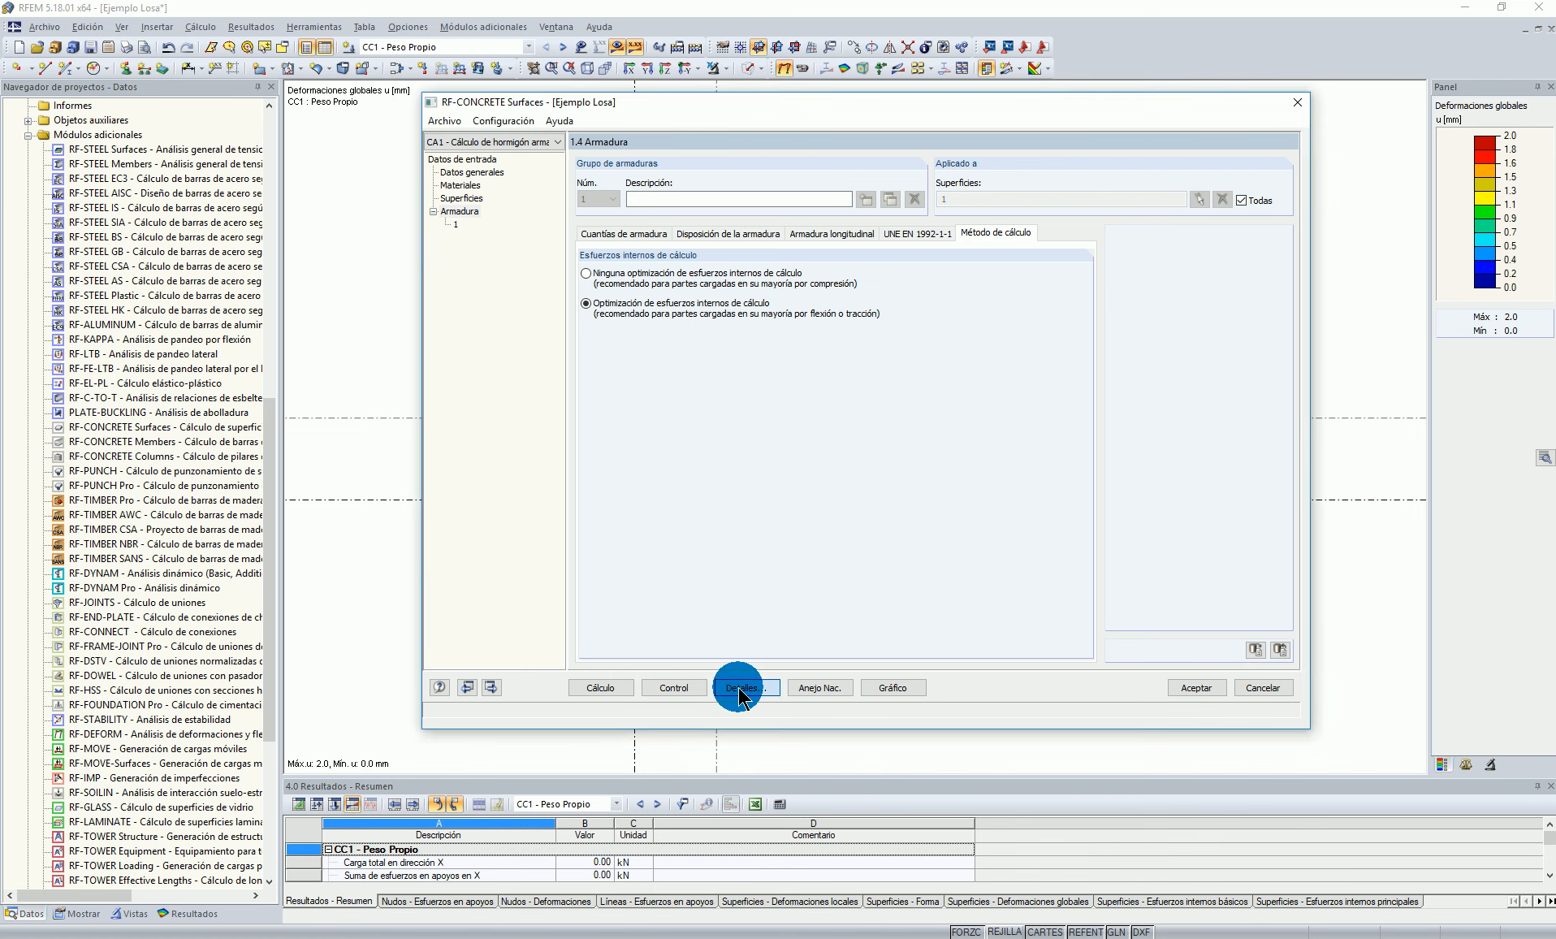
pyautogui.click(744, 258)
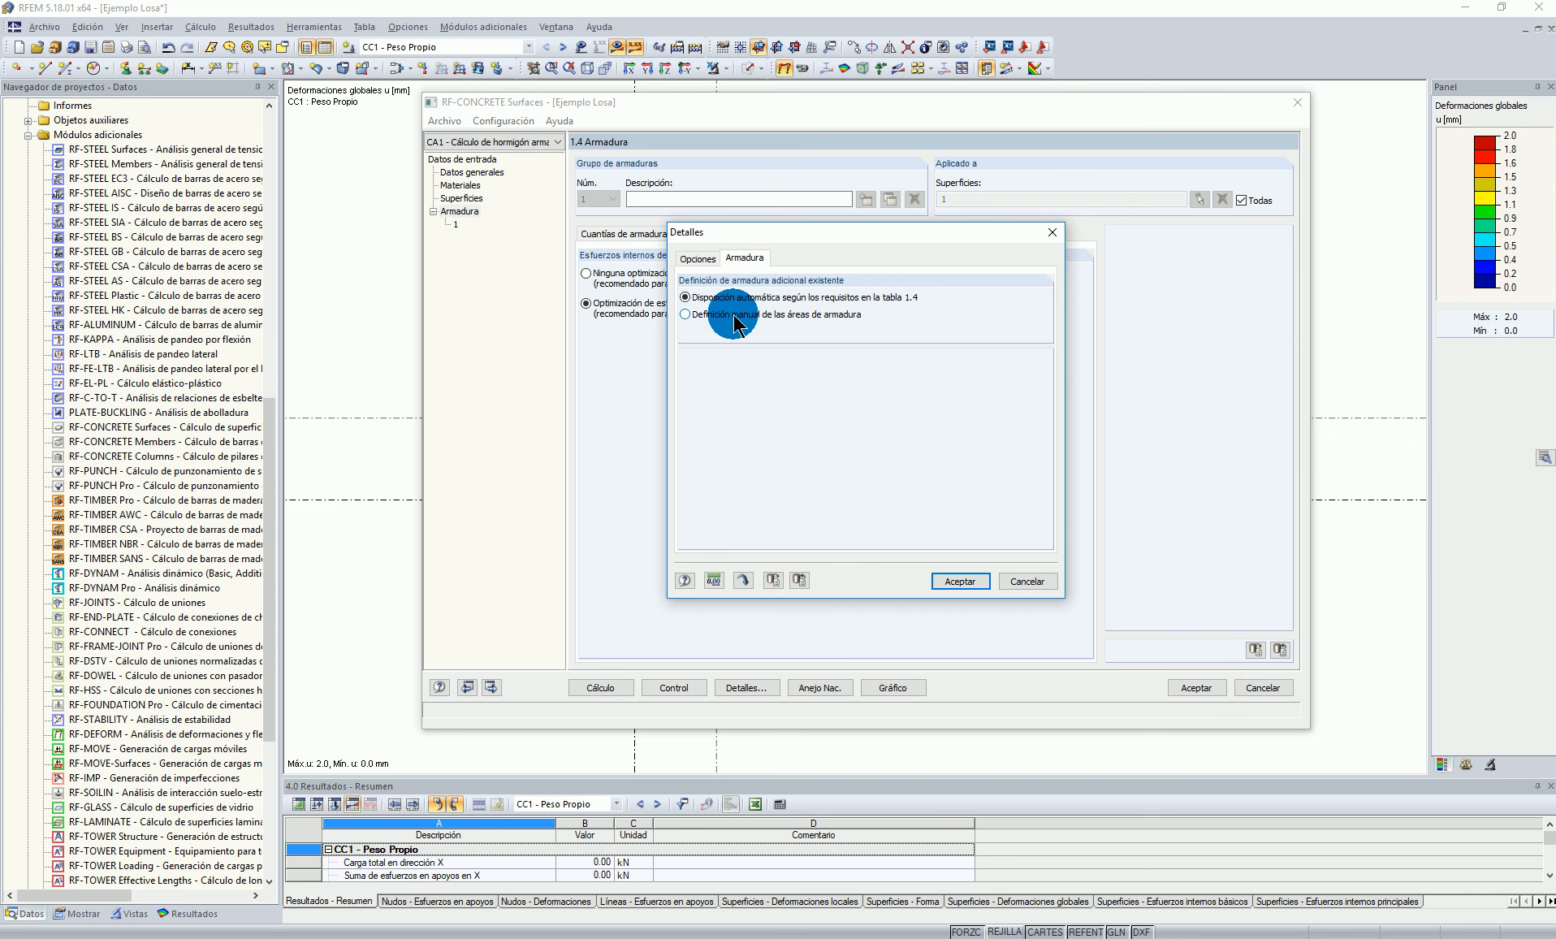
pyautogui.click(1030, 582)
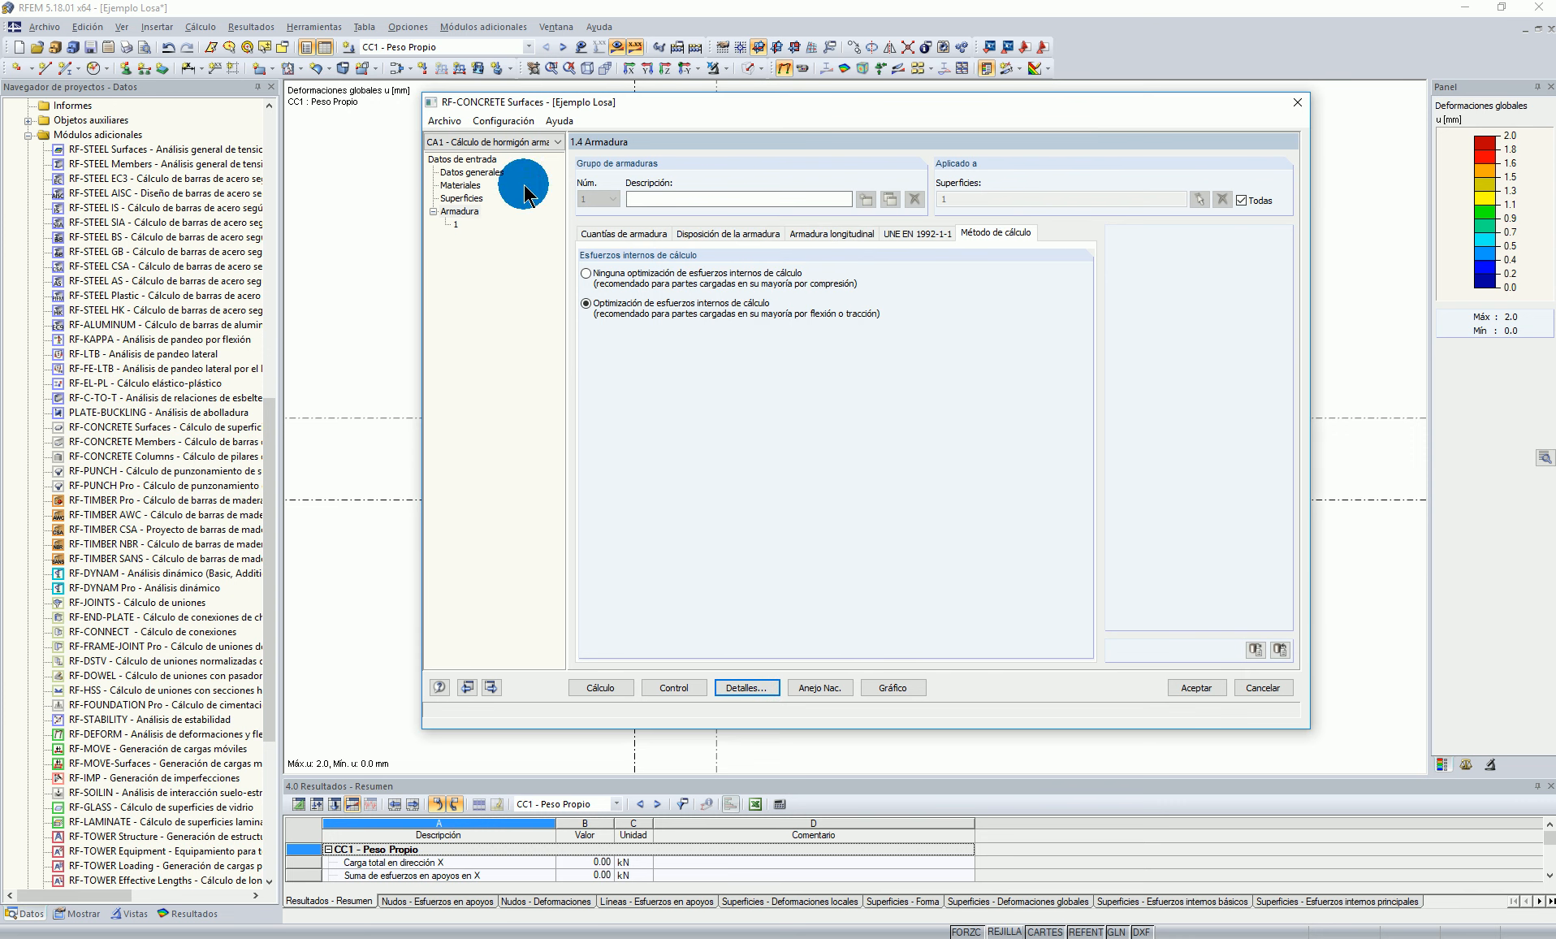
# Step: Review the longitudinal reinforcement settings and the calculation method options of the reinforcement group
pyautogui.click(460, 198)
pyautogui.click(460, 211)
pyautogui.click(820, 234)
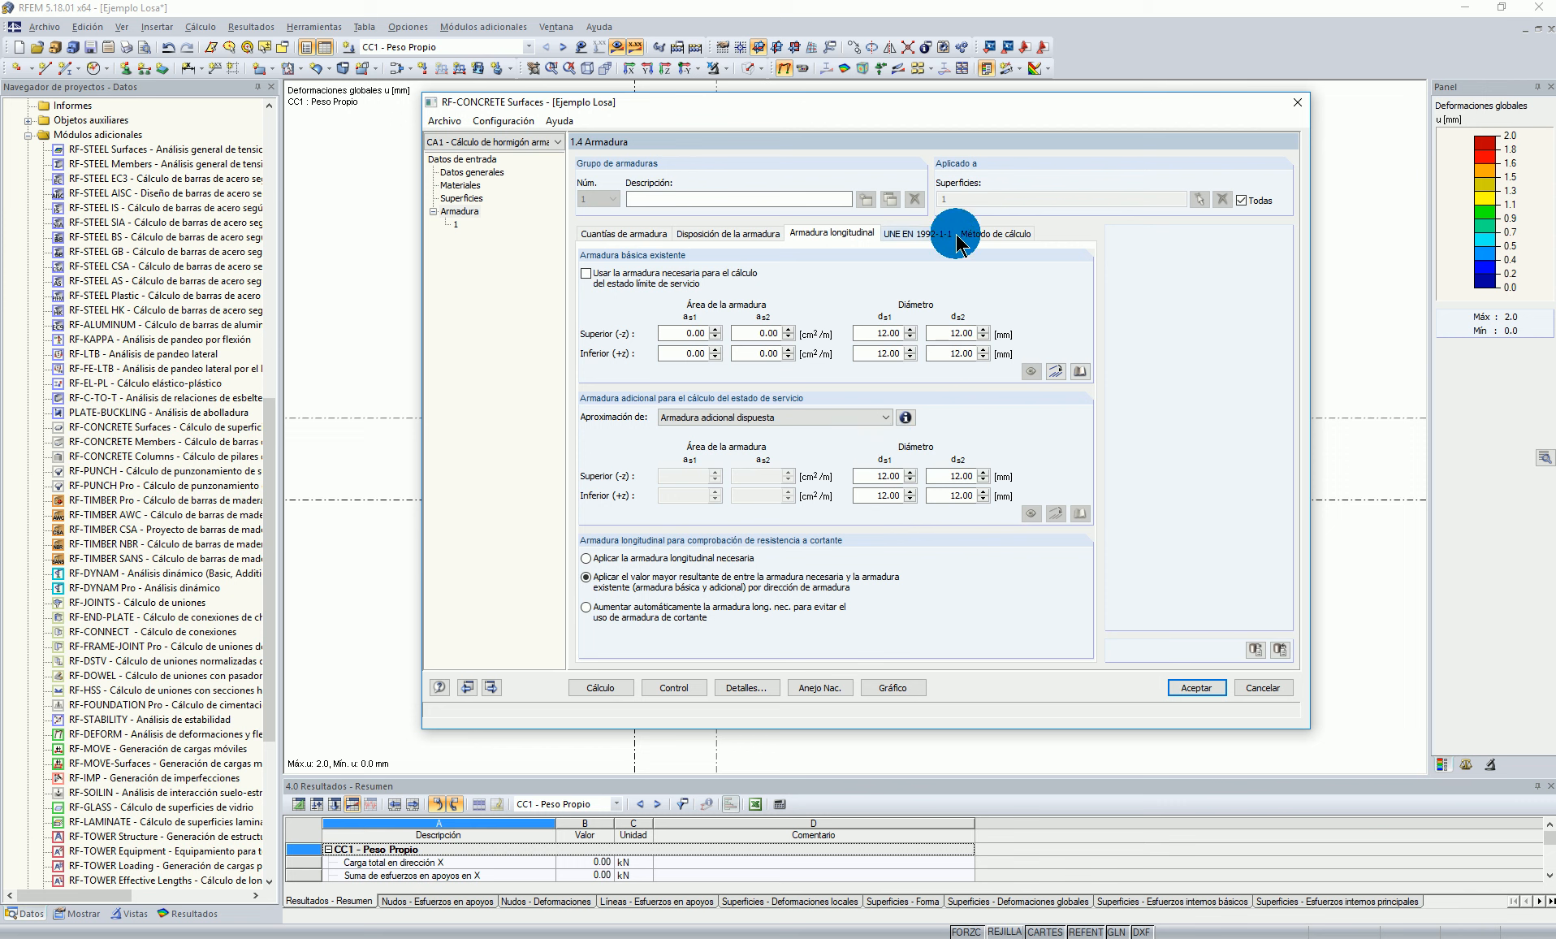
pyautogui.click(977, 234)
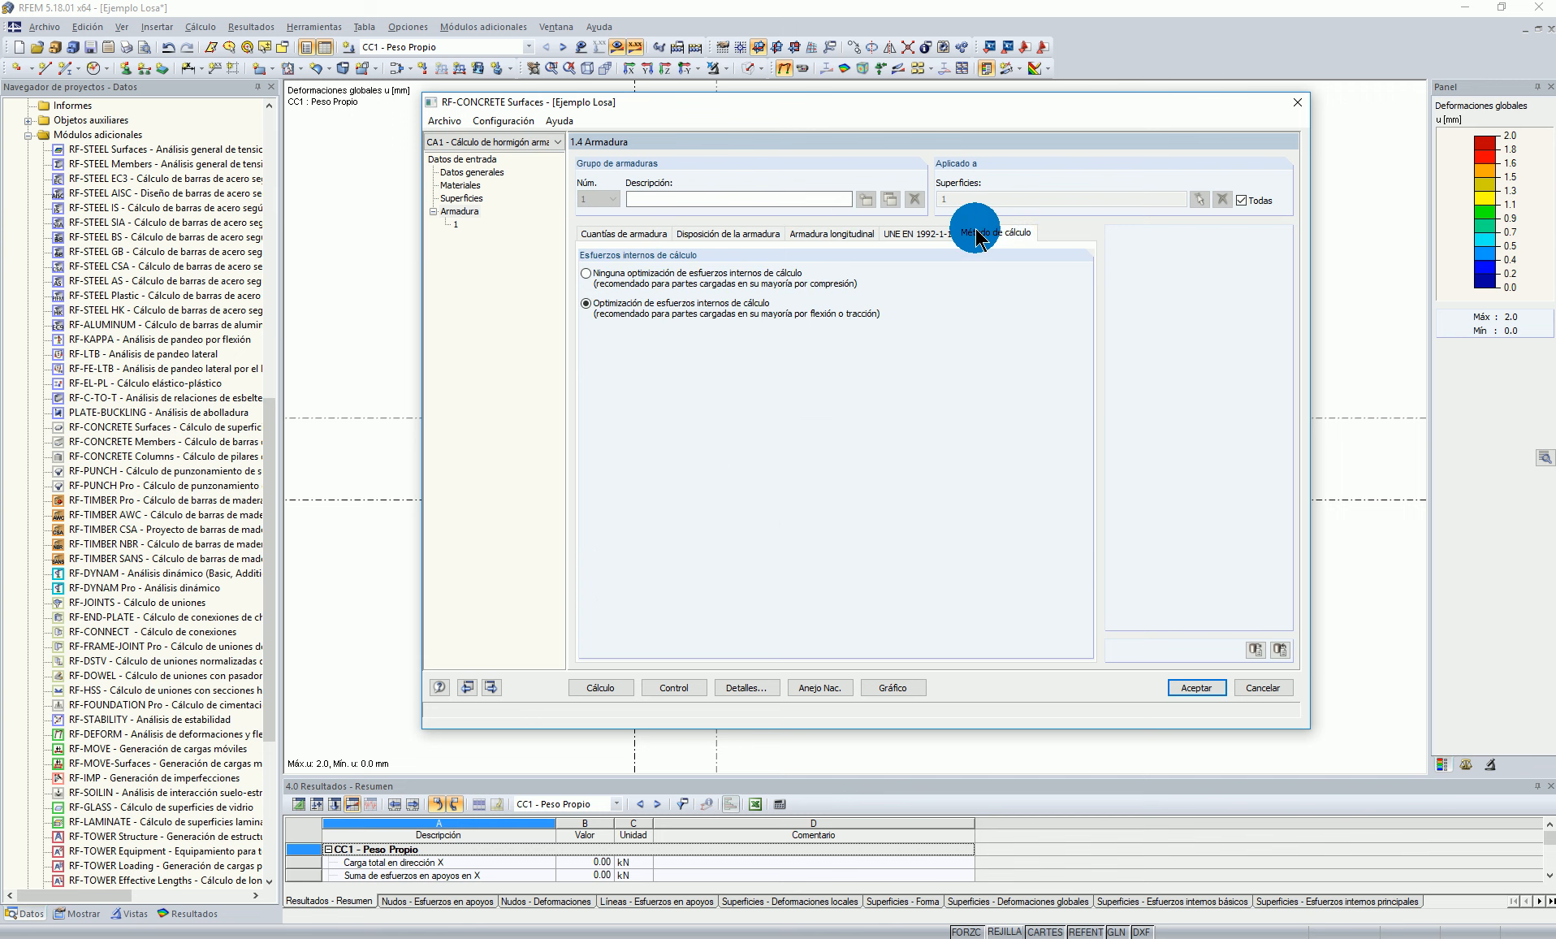
# Step: Compare the enumeration, envelope and mixed analysis methods for result combinations in the calculation details, leaving the mixed method with 20 variants selected
pyautogui.click(747, 687)
pyautogui.click(740, 258)
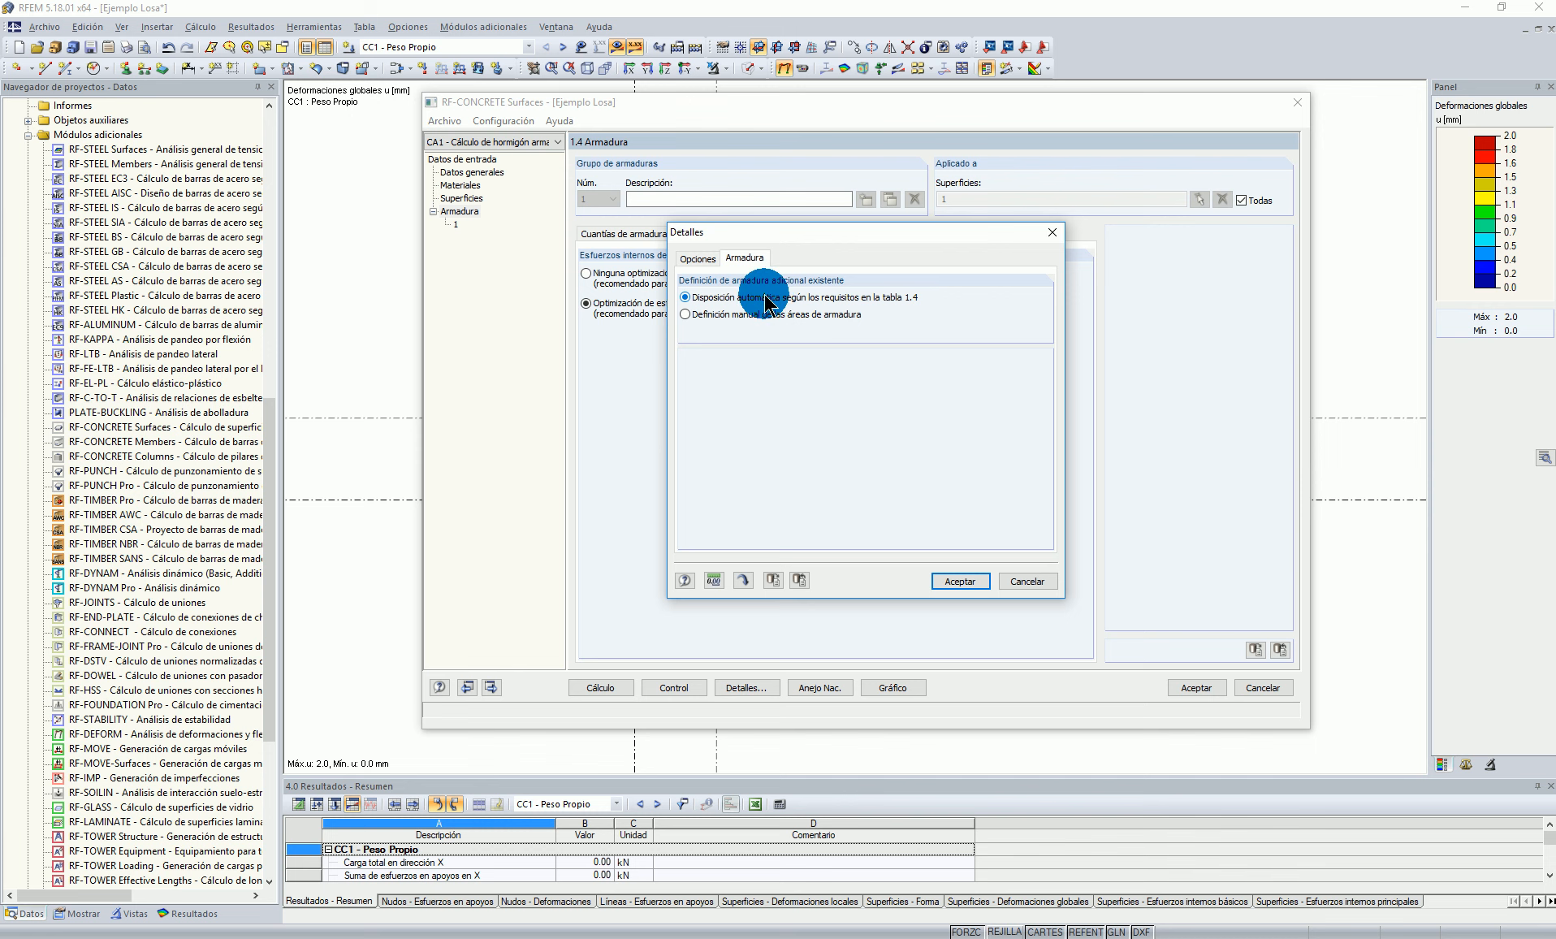
pyautogui.click(696, 258)
pyautogui.moveTo(847, 233); pyautogui.dragTo(863, 238)
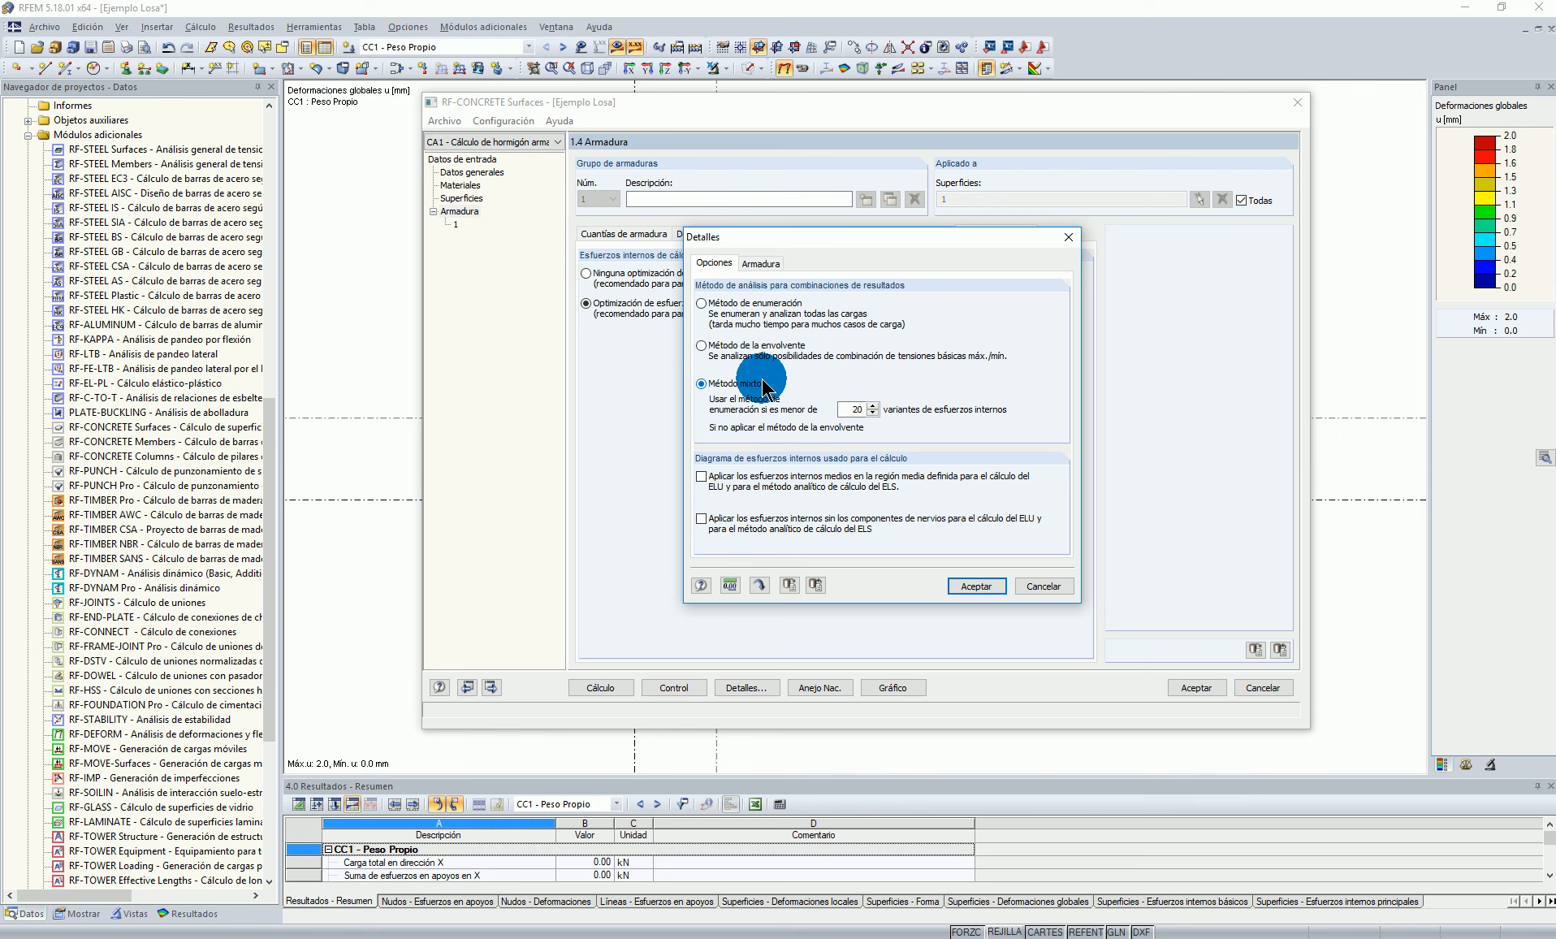
pyautogui.moveTo(834, 231); pyautogui.dragTo(787, 262)
pyautogui.click(689, 370)
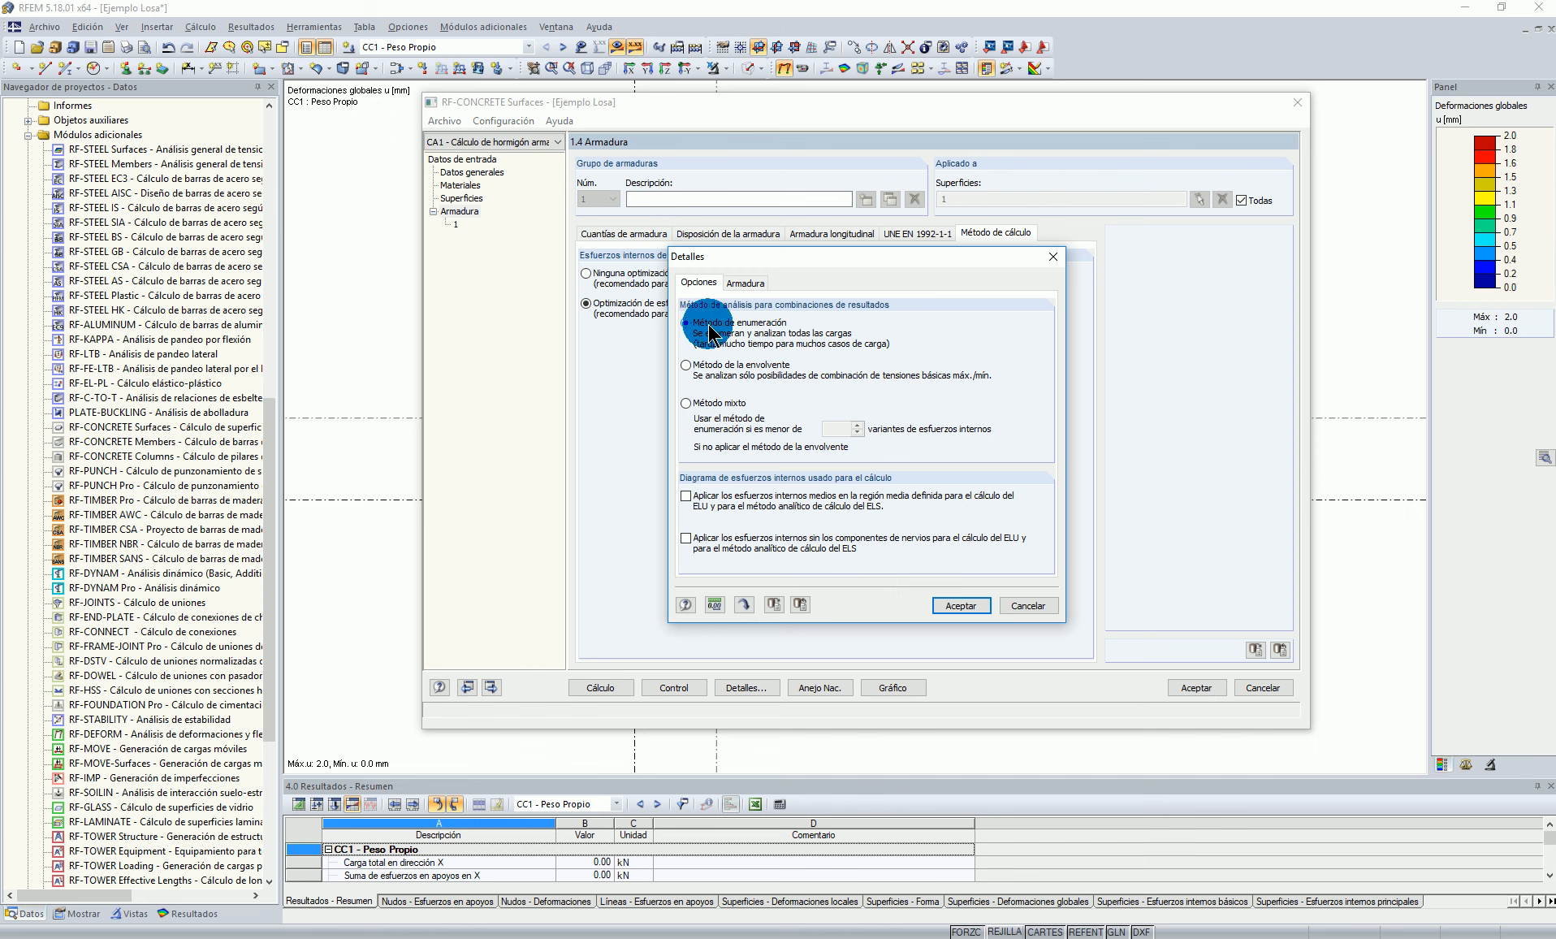
pyautogui.click(689, 402)
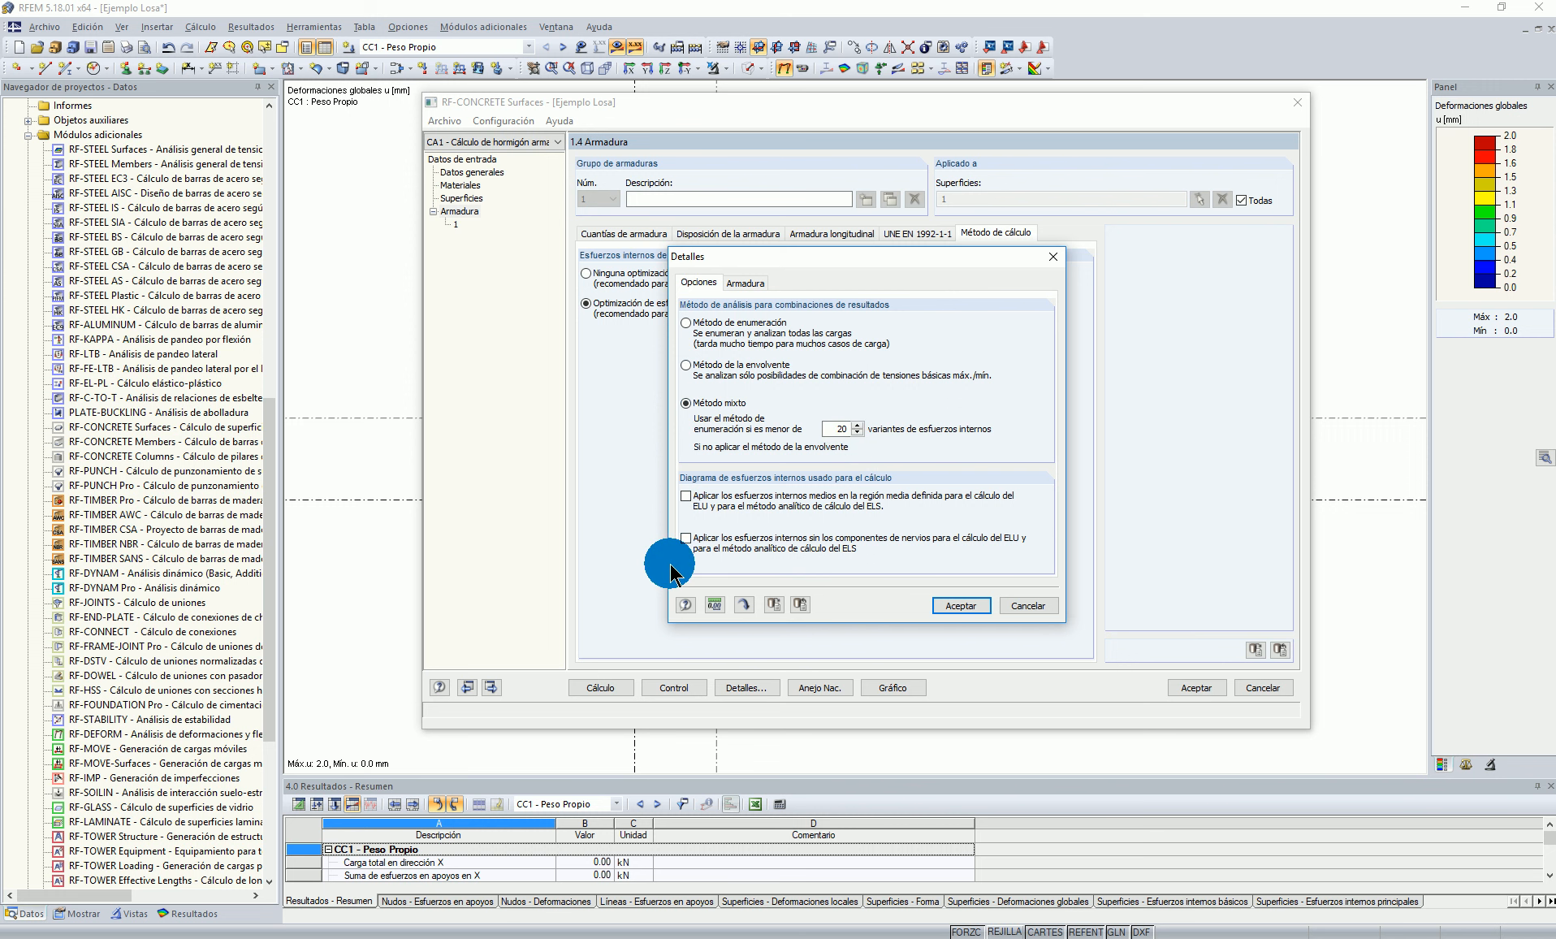
# Step: Apply the average internal forces in the defined average region for the ULS and analytical SLS design, and accept the details
pyautogui.click(686, 496)
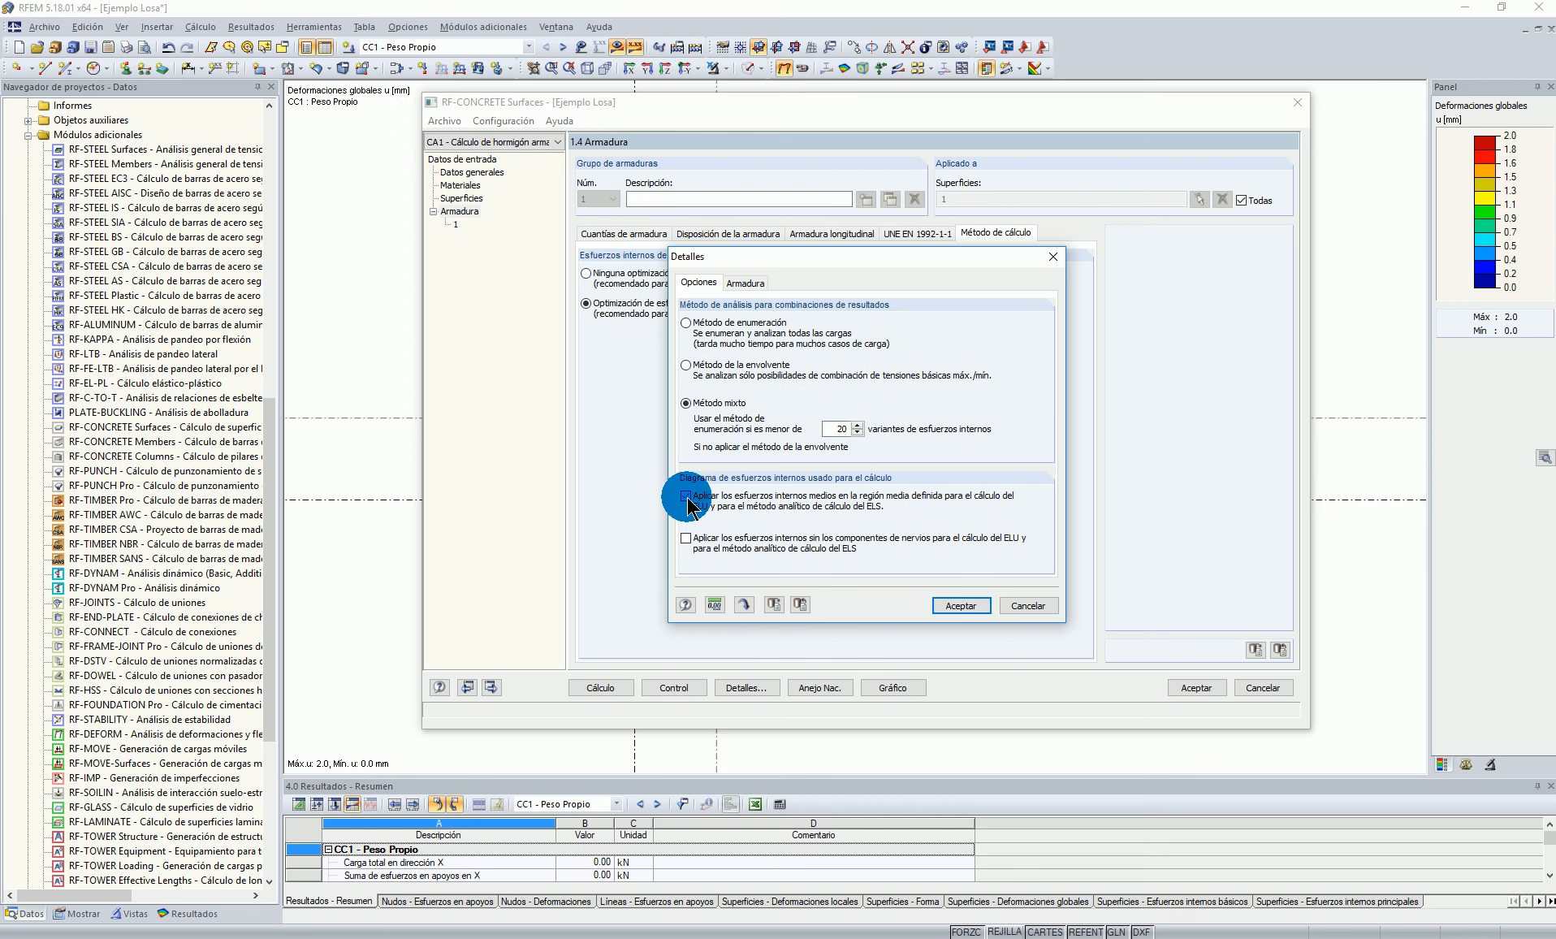
pyautogui.click(733, 605)
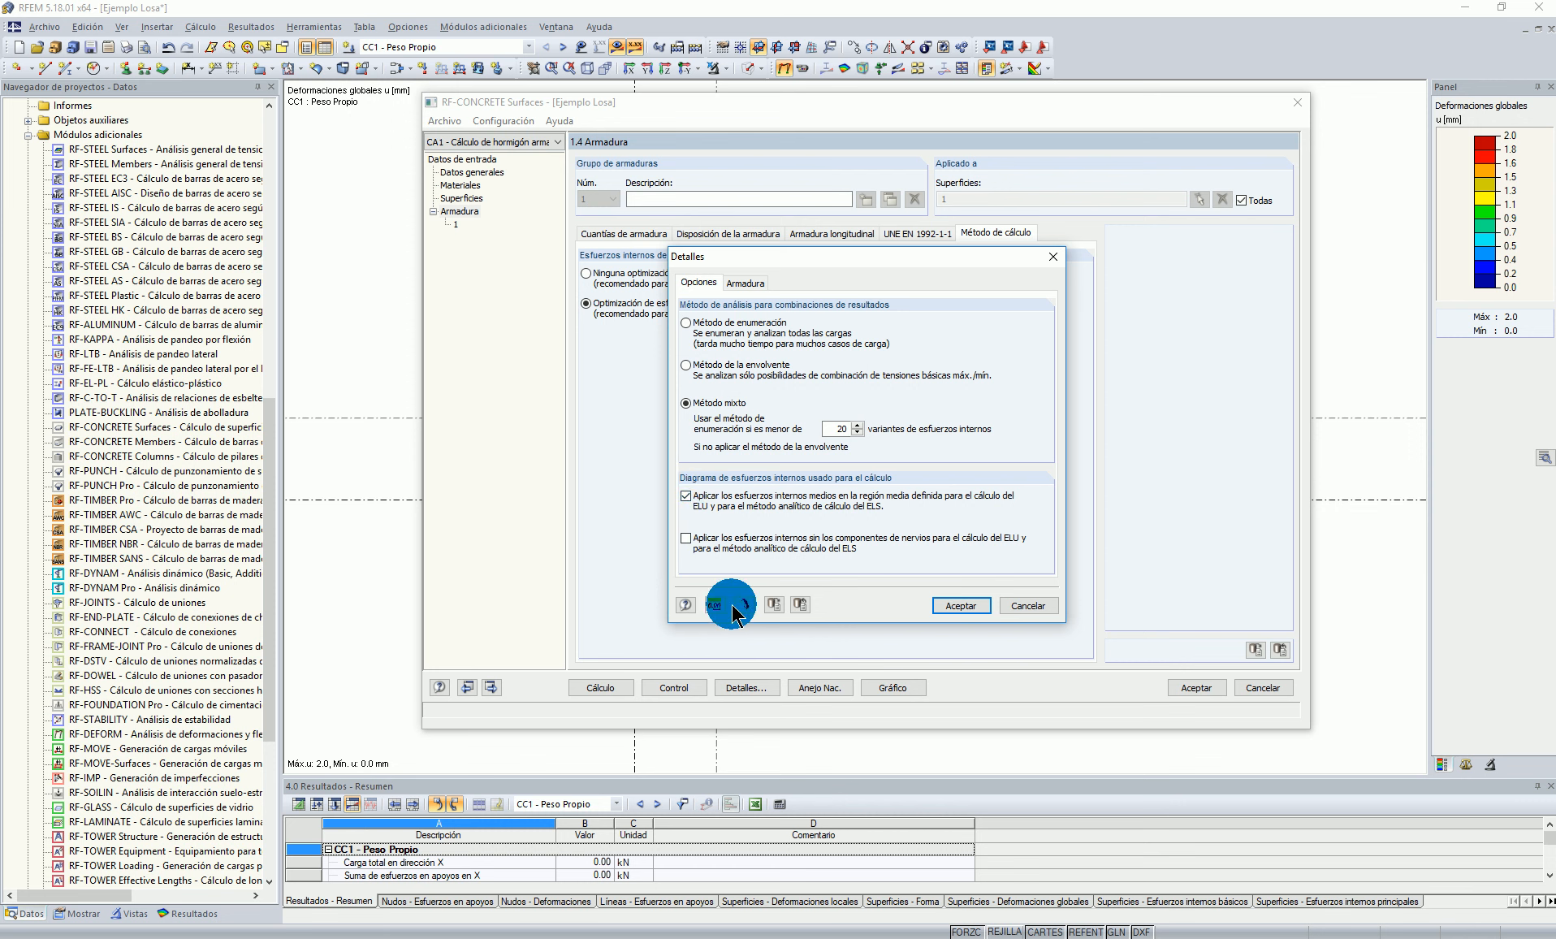
pyautogui.click(960, 605)
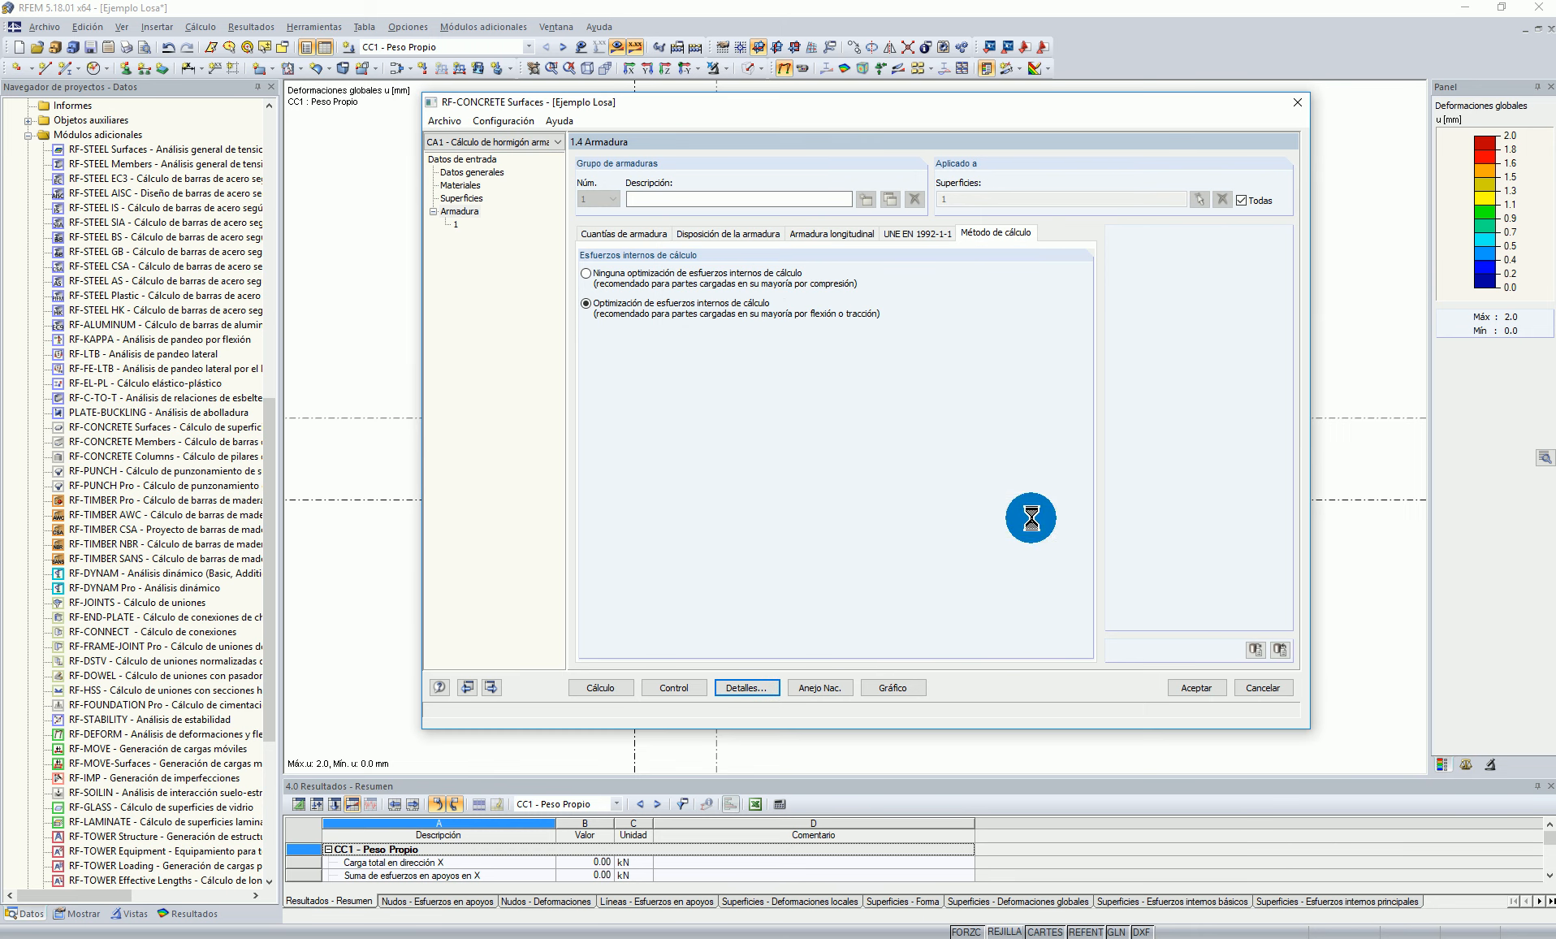
# Step: Uncover the slab's deformation plot beside the module window and review the averaged-region and rib-component internal force options in the calculation details
pyautogui.moveTo(1155, 101); pyautogui.dragTo(822, 101)
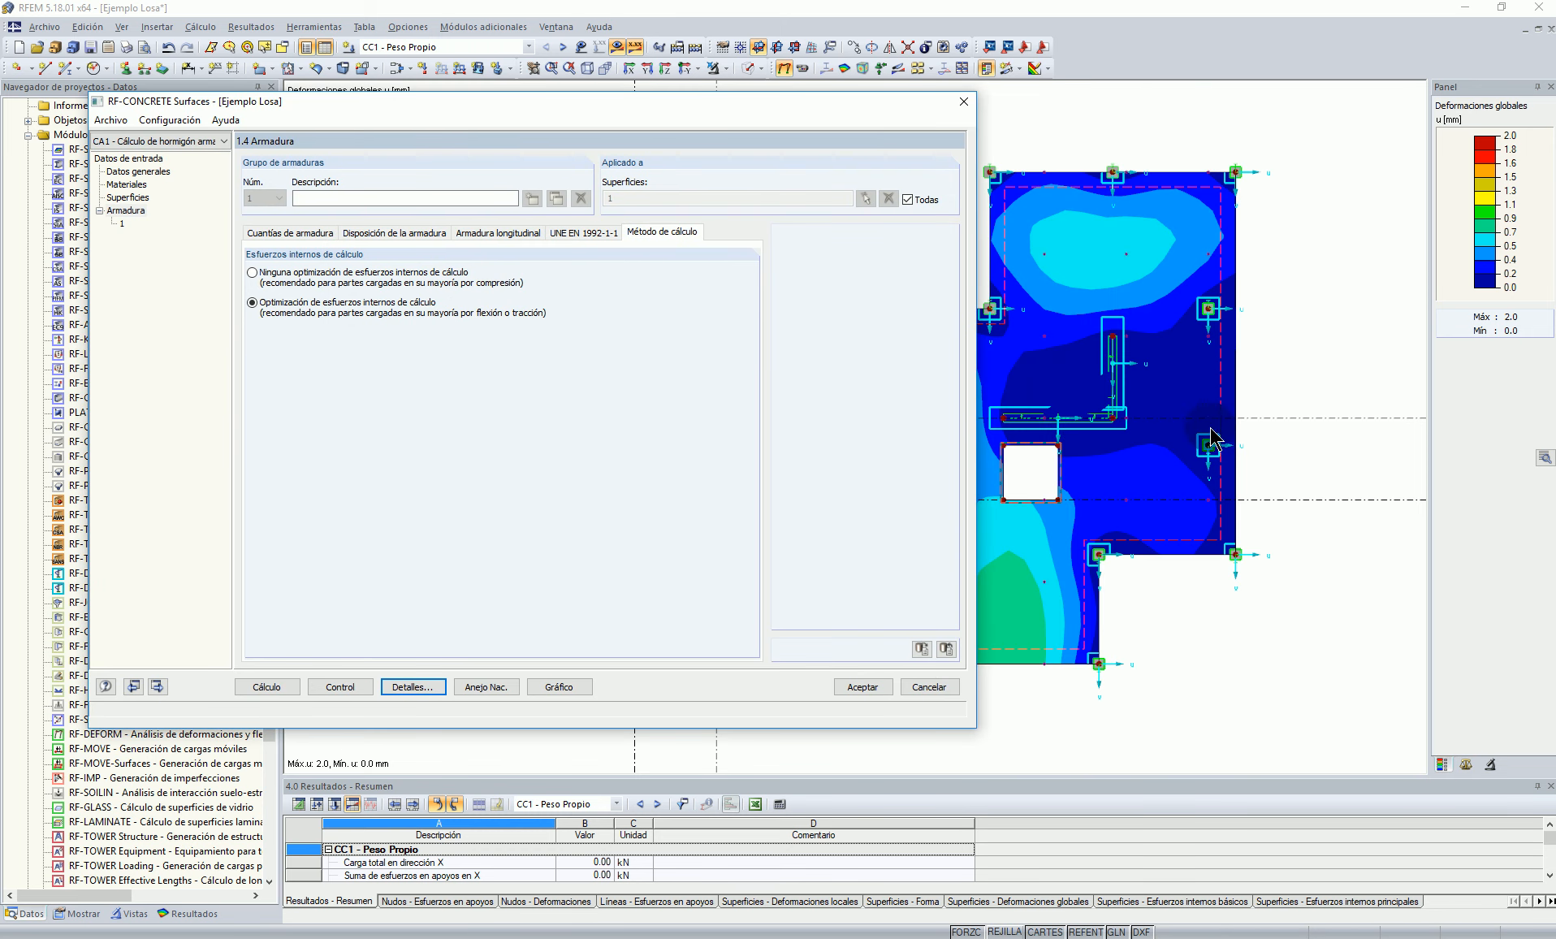
pyautogui.click(412, 686)
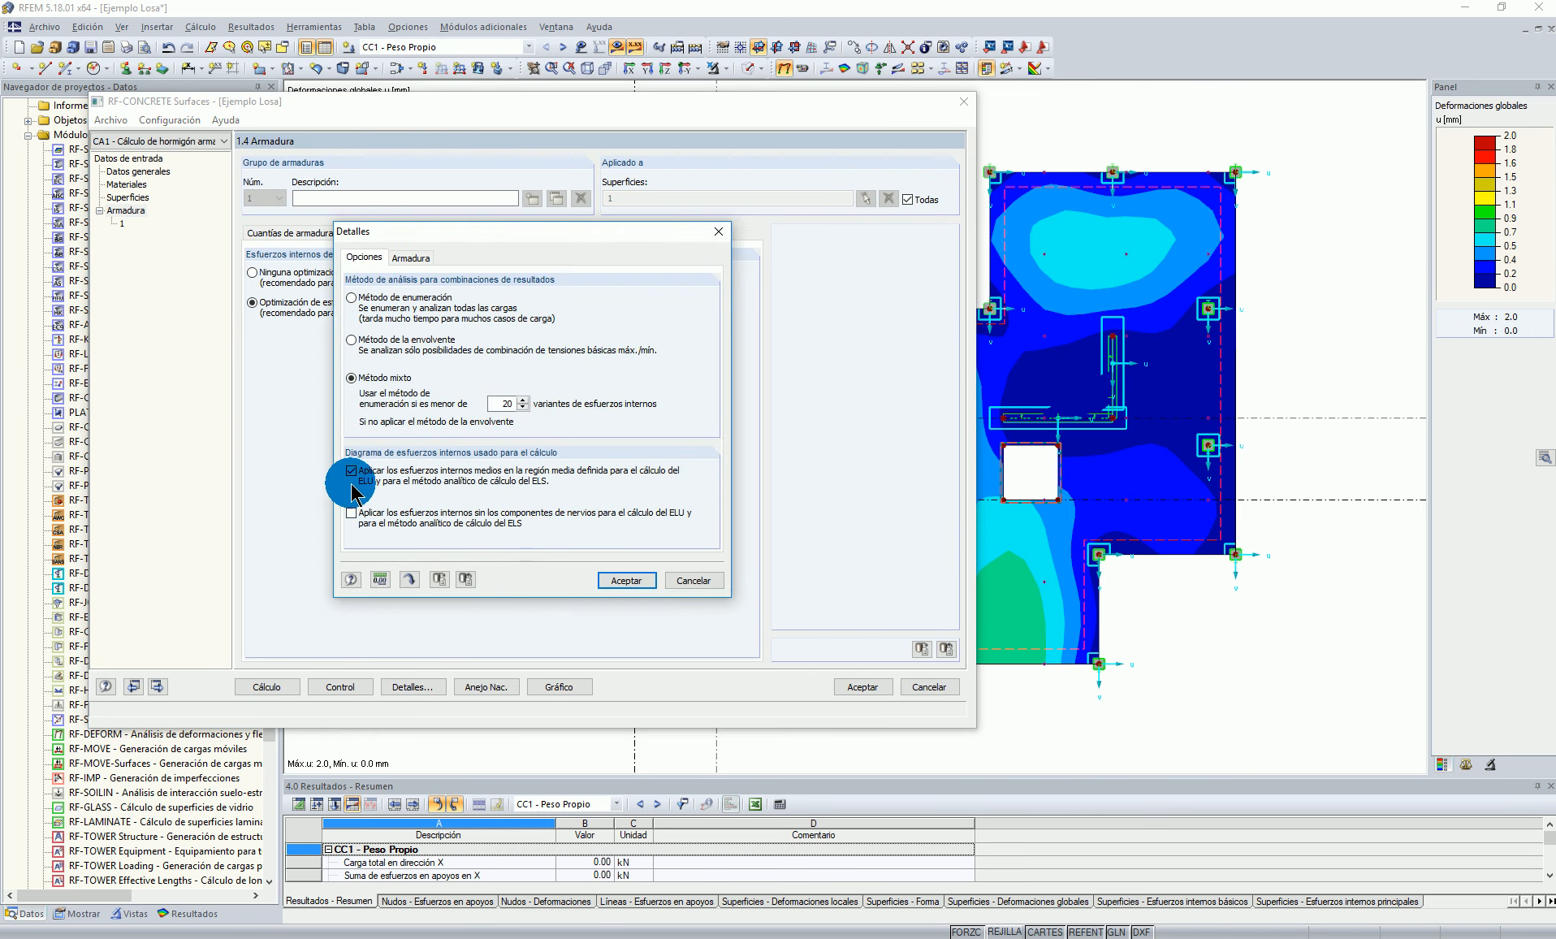
pyautogui.click(1325, 450)
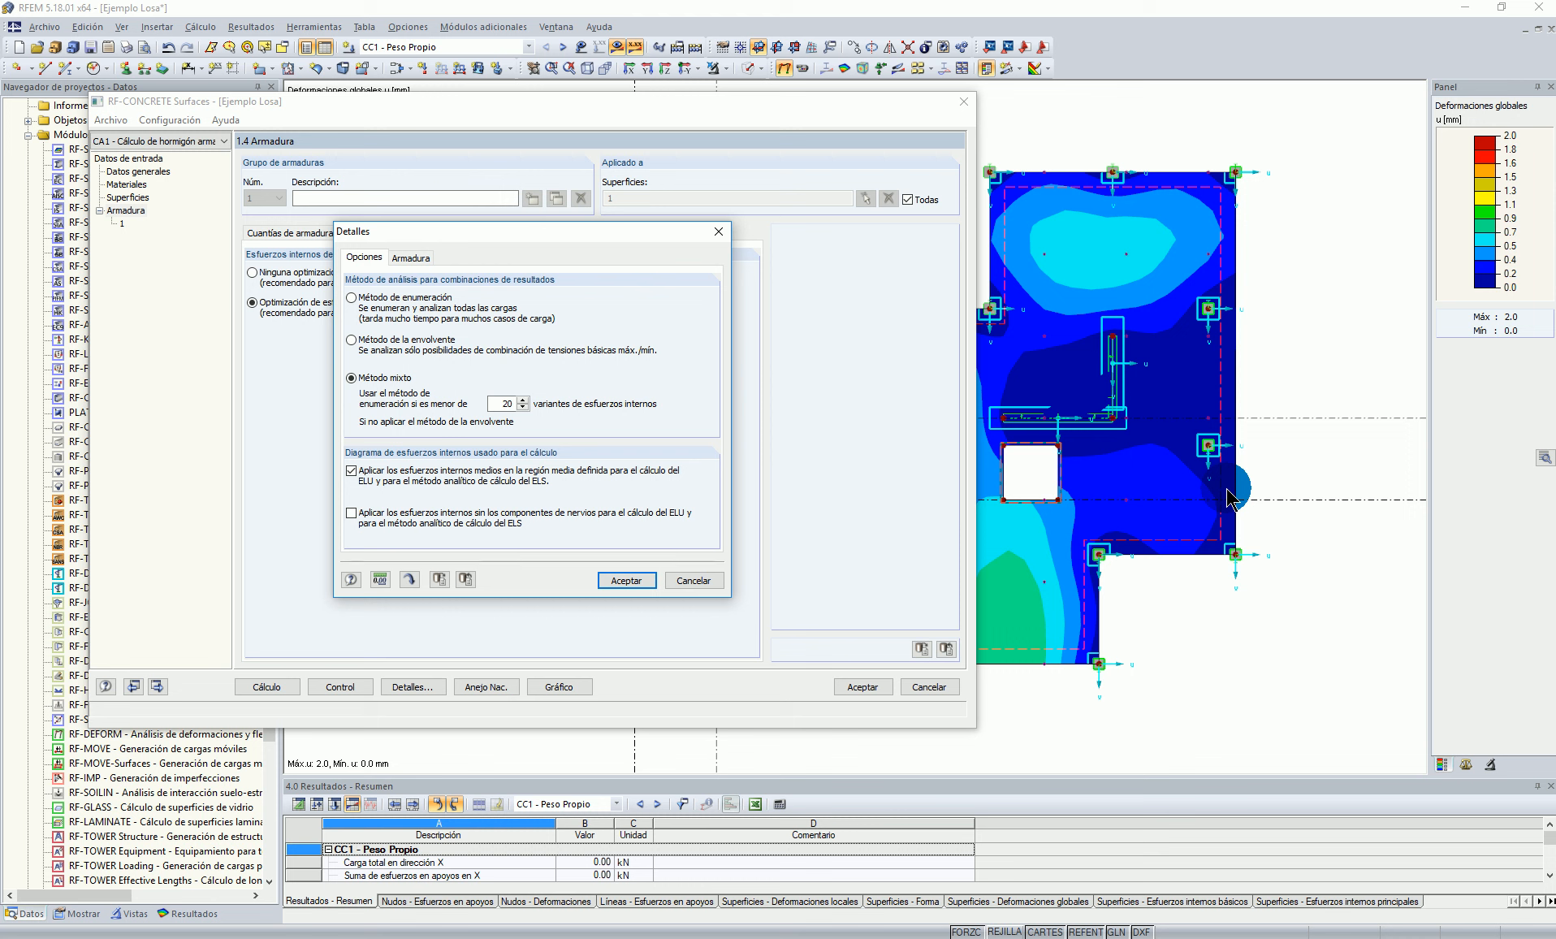
pyautogui.click(352, 513)
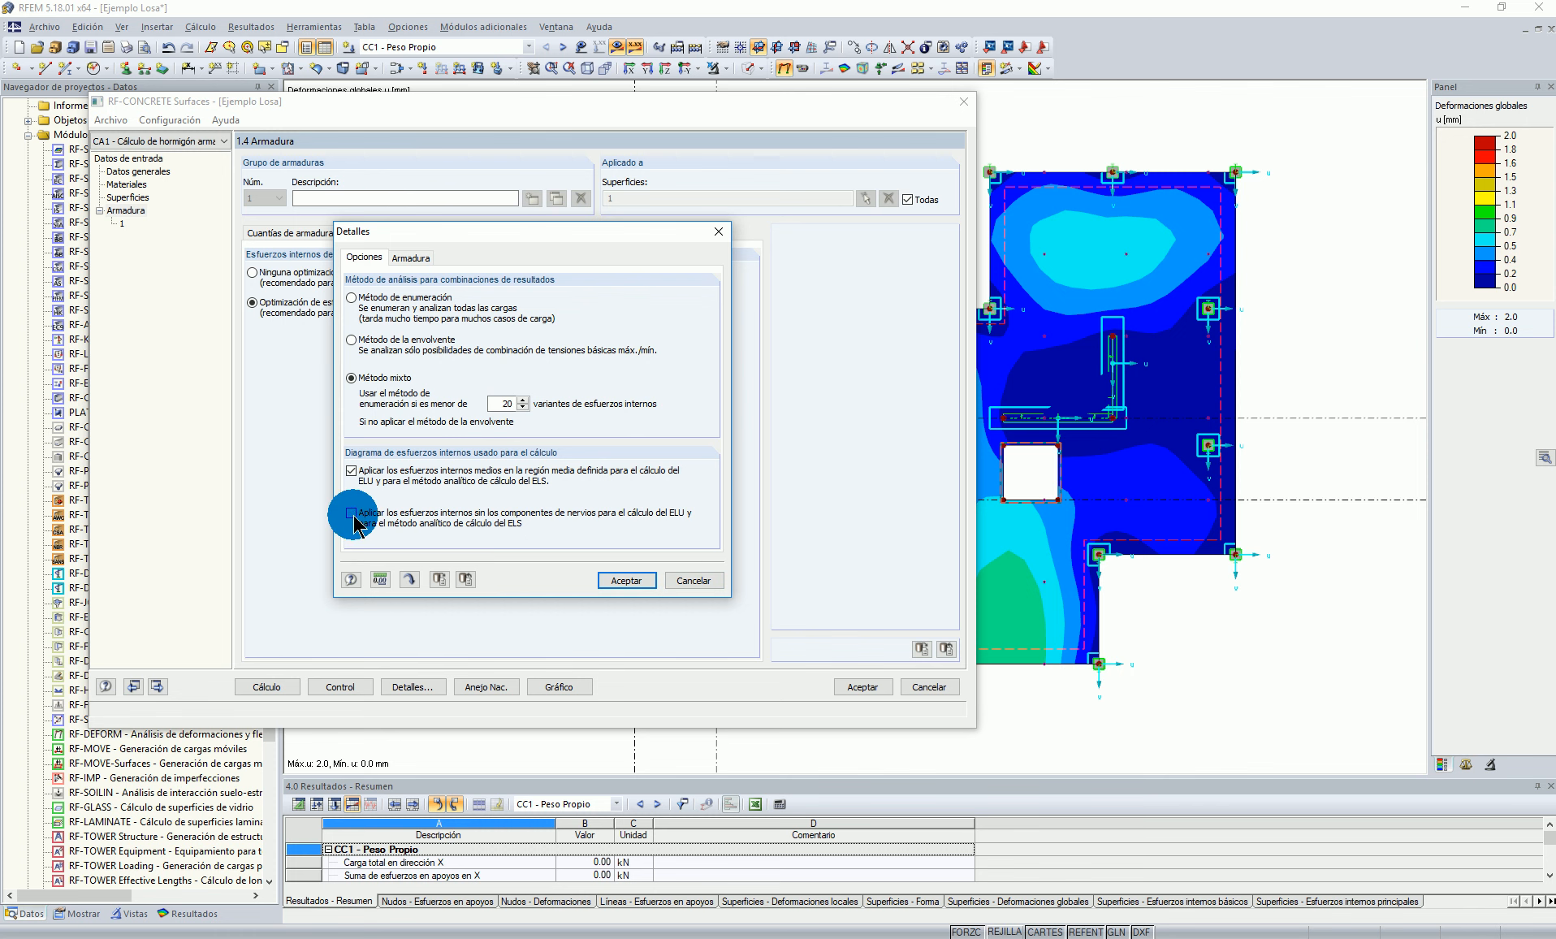
pyautogui.click(626, 581)
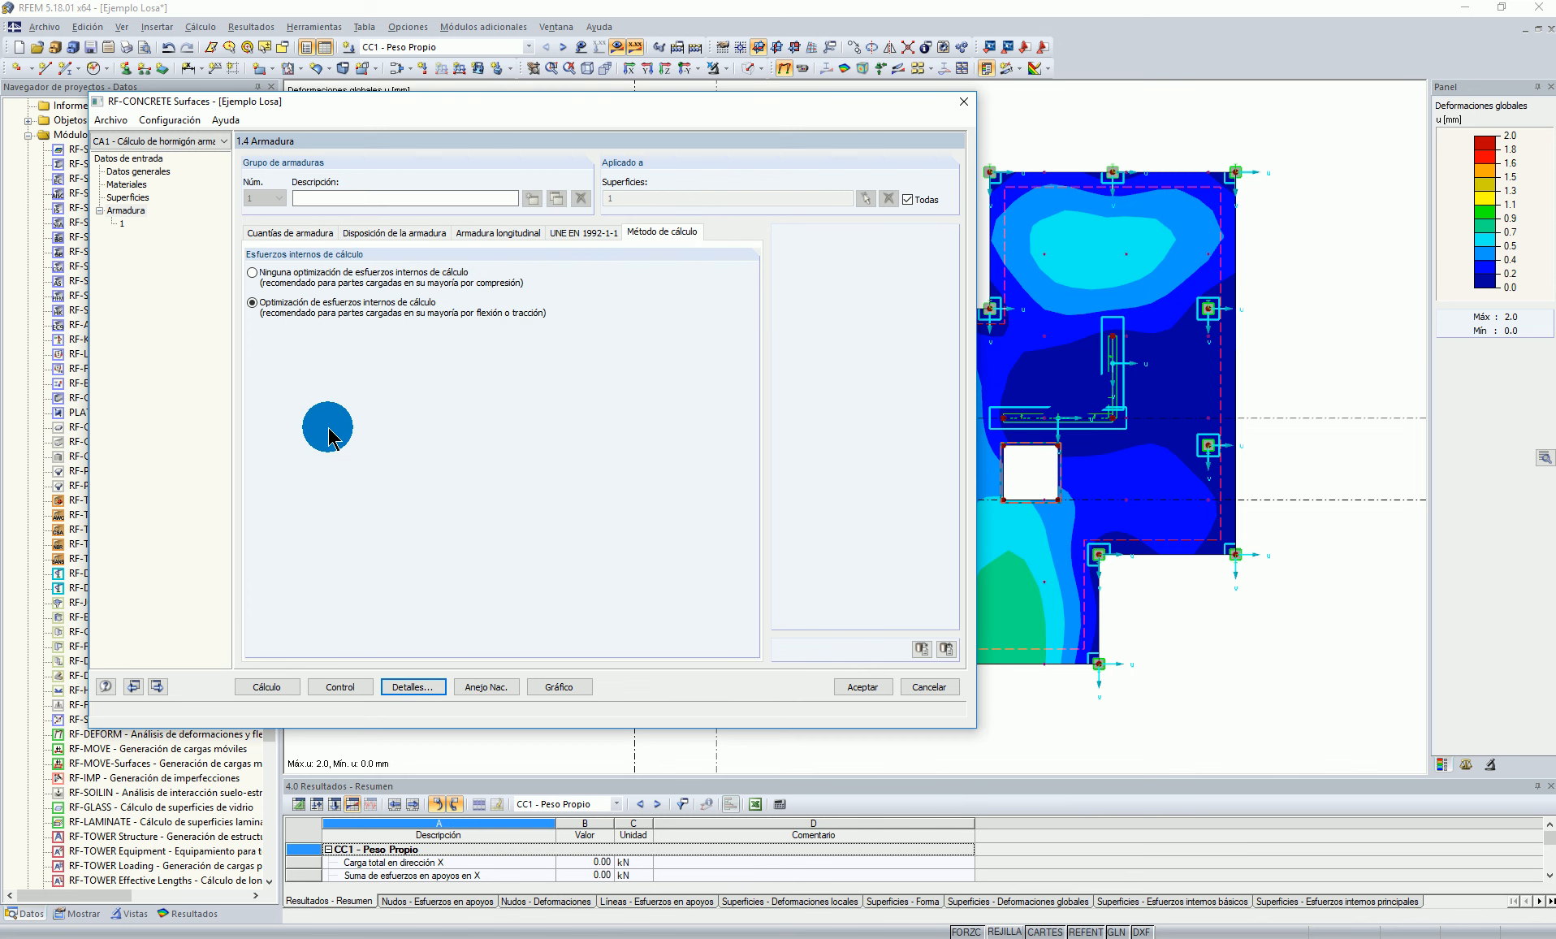
# Step: Try to run the RF-CONCRETE Surfaces calculation twice, returning to the reinforcement layout settings
pyautogui.click(276, 686)
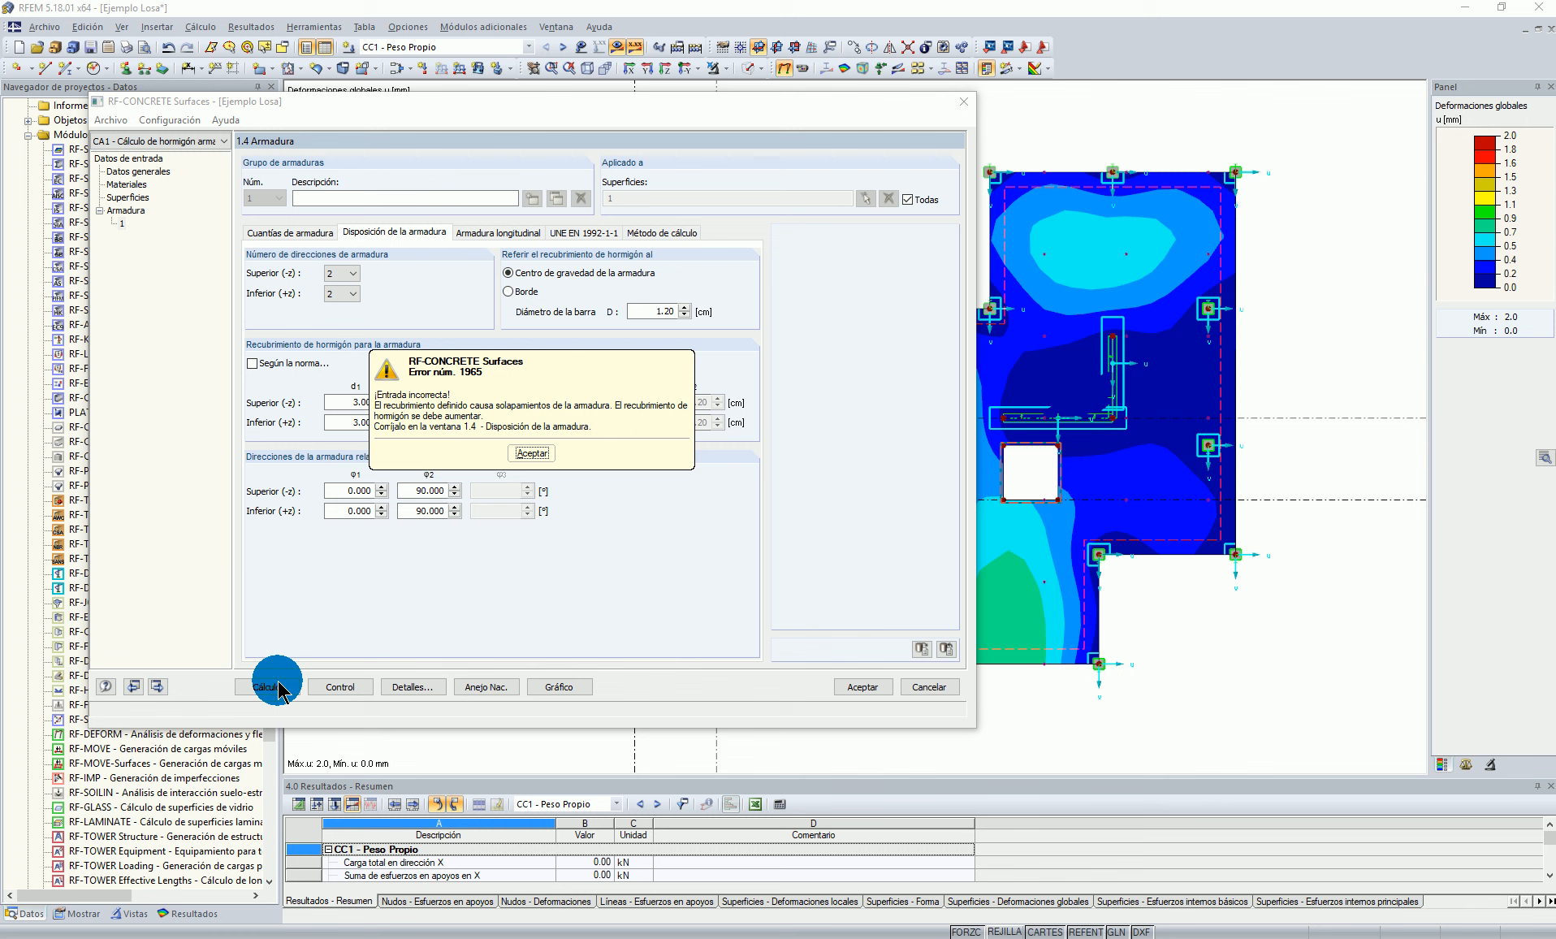
pyautogui.click(532, 452)
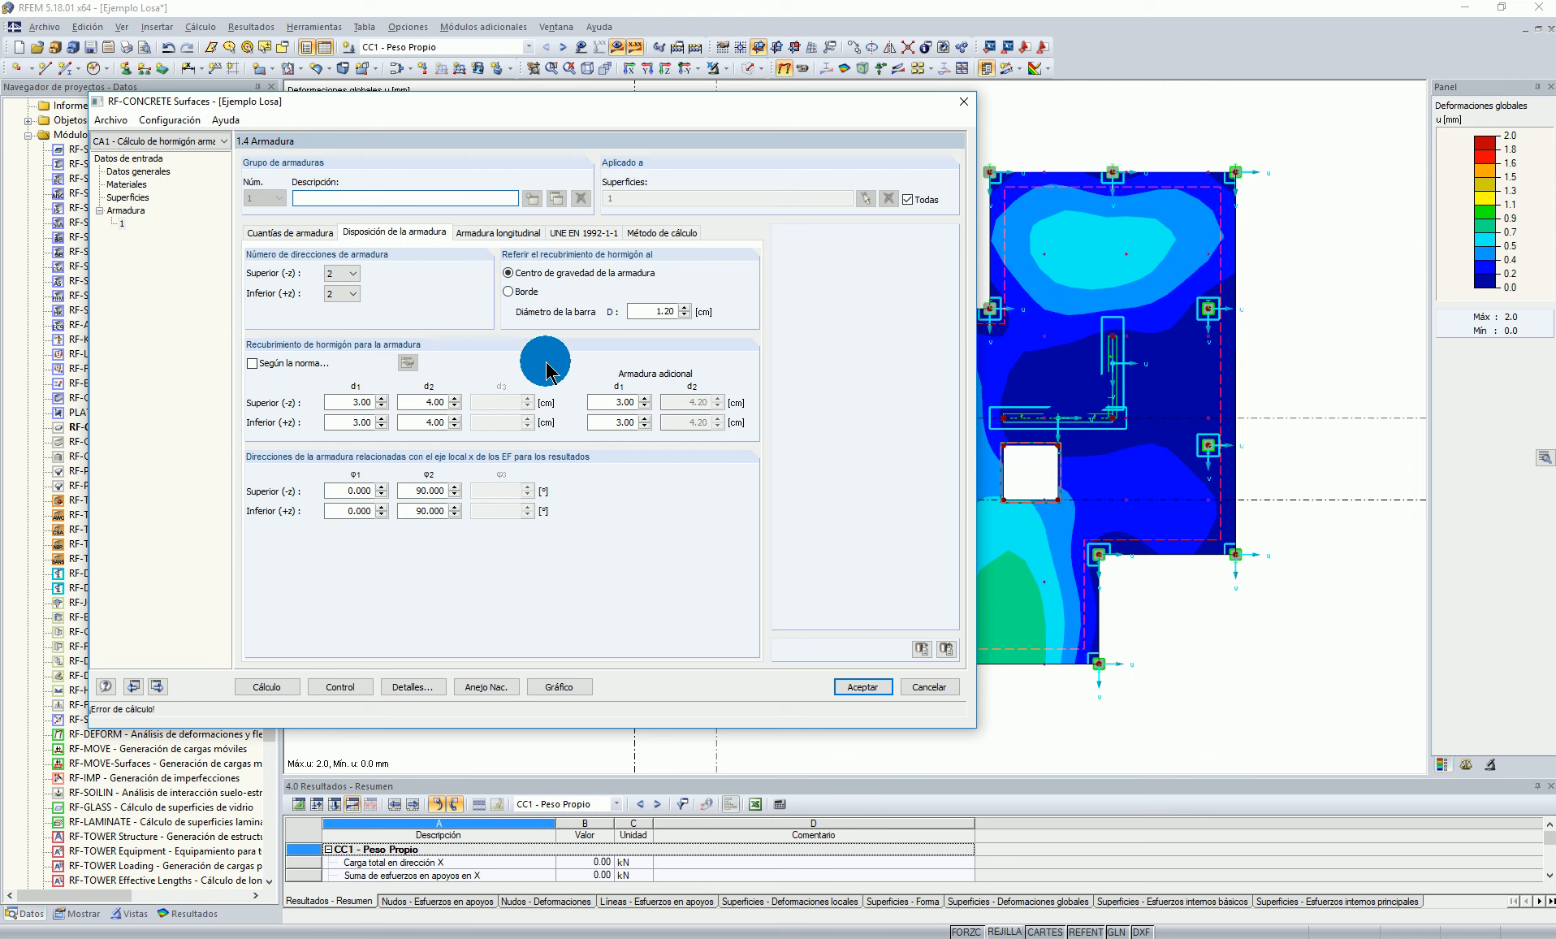
pyautogui.click(270, 688)
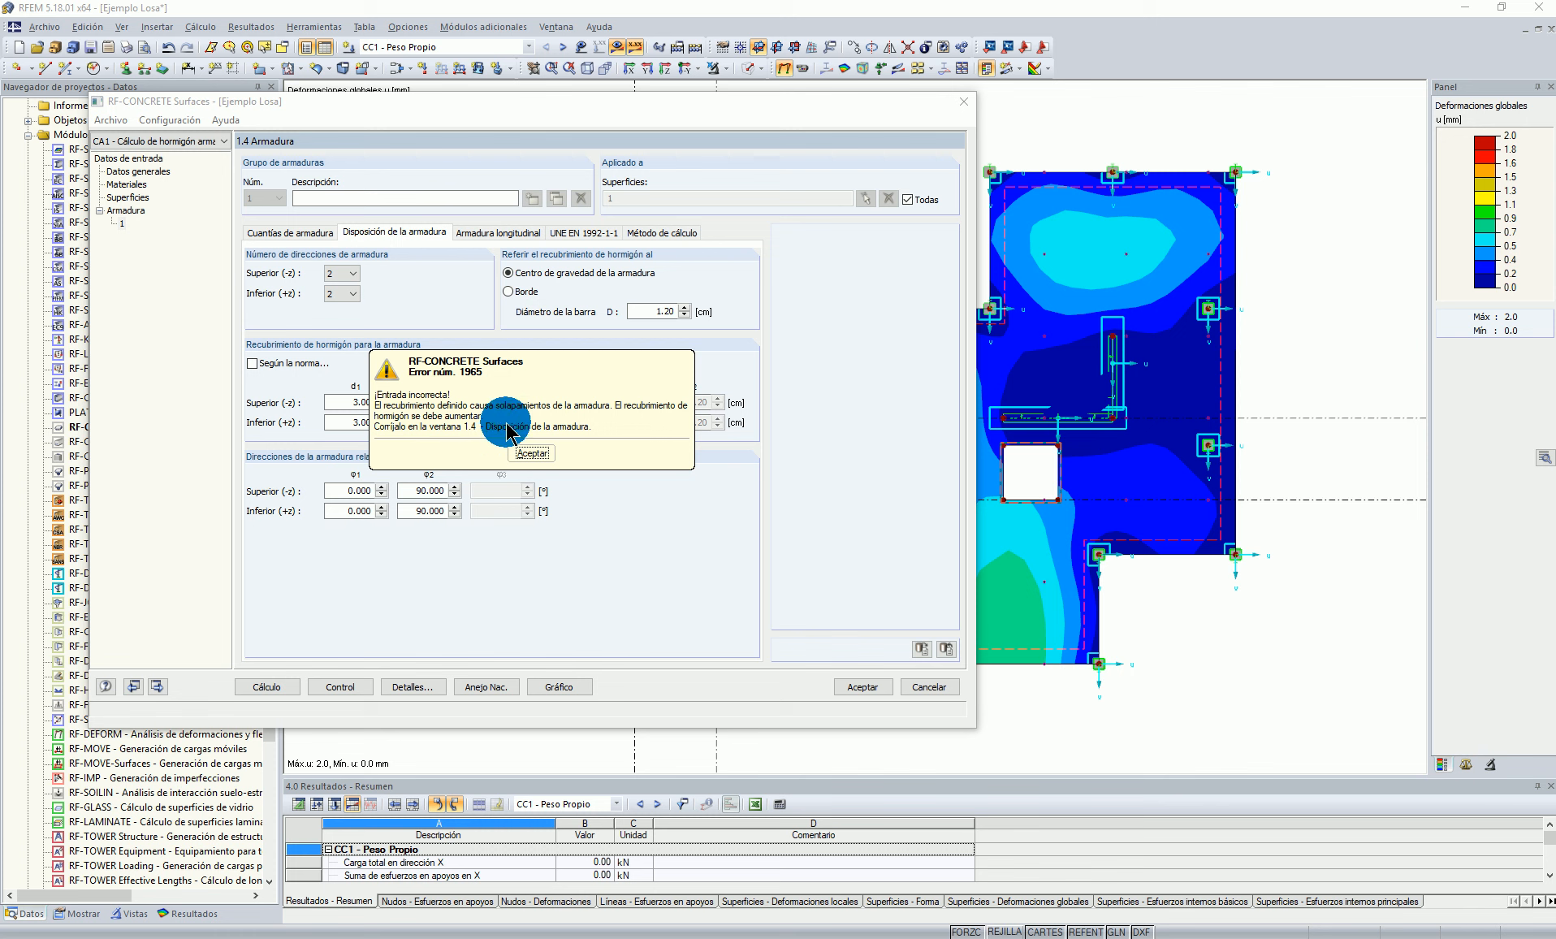
pyautogui.moveTo(528, 387); pyautogui.dragTo(782, 501)
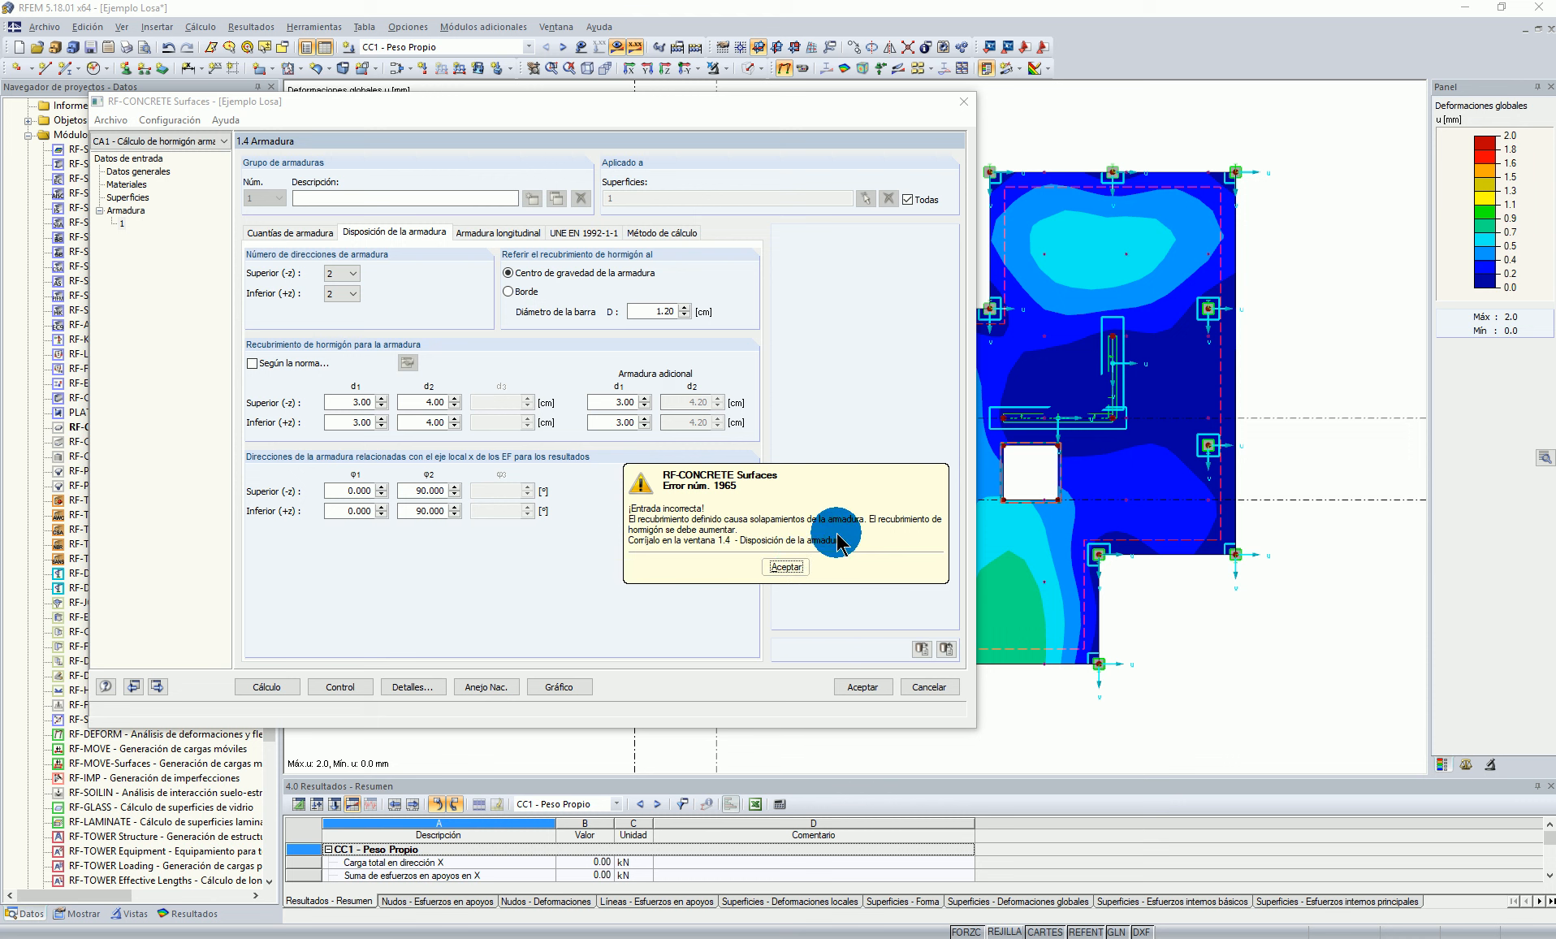
pyautogui.click(786, 566)
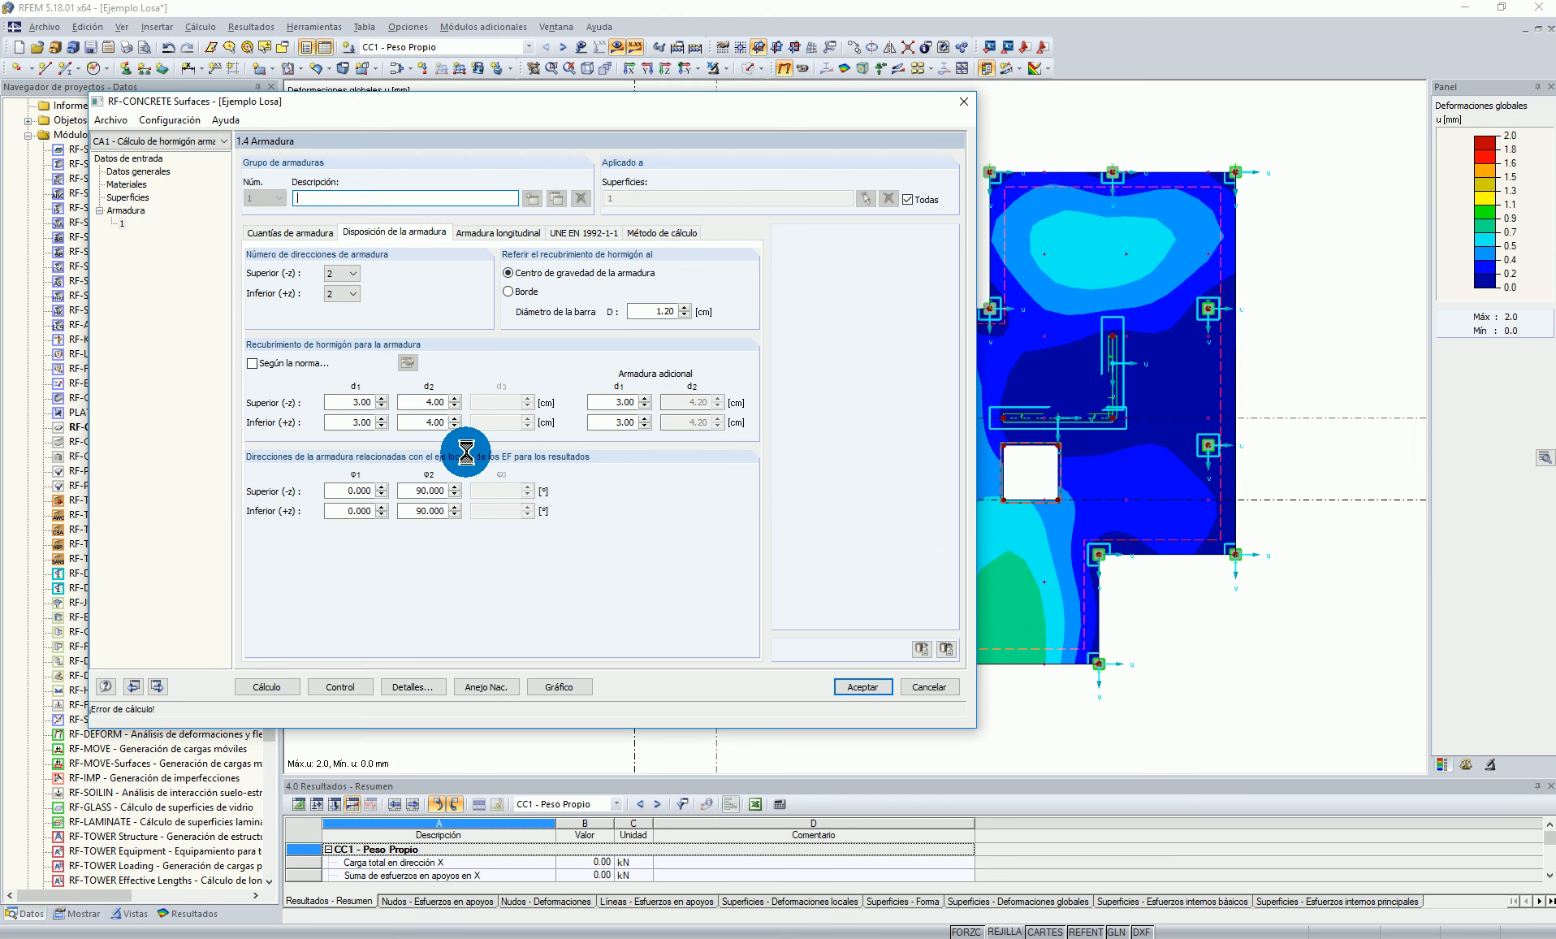
# Step: Set the reinforcement bar diameter D to 1 cm, run the RF-CONCRETE Surfaces calculation and show its results graphically on the slab
pyautogui.moveTo(654, 312); pyautogui.dragTo(698, 312)
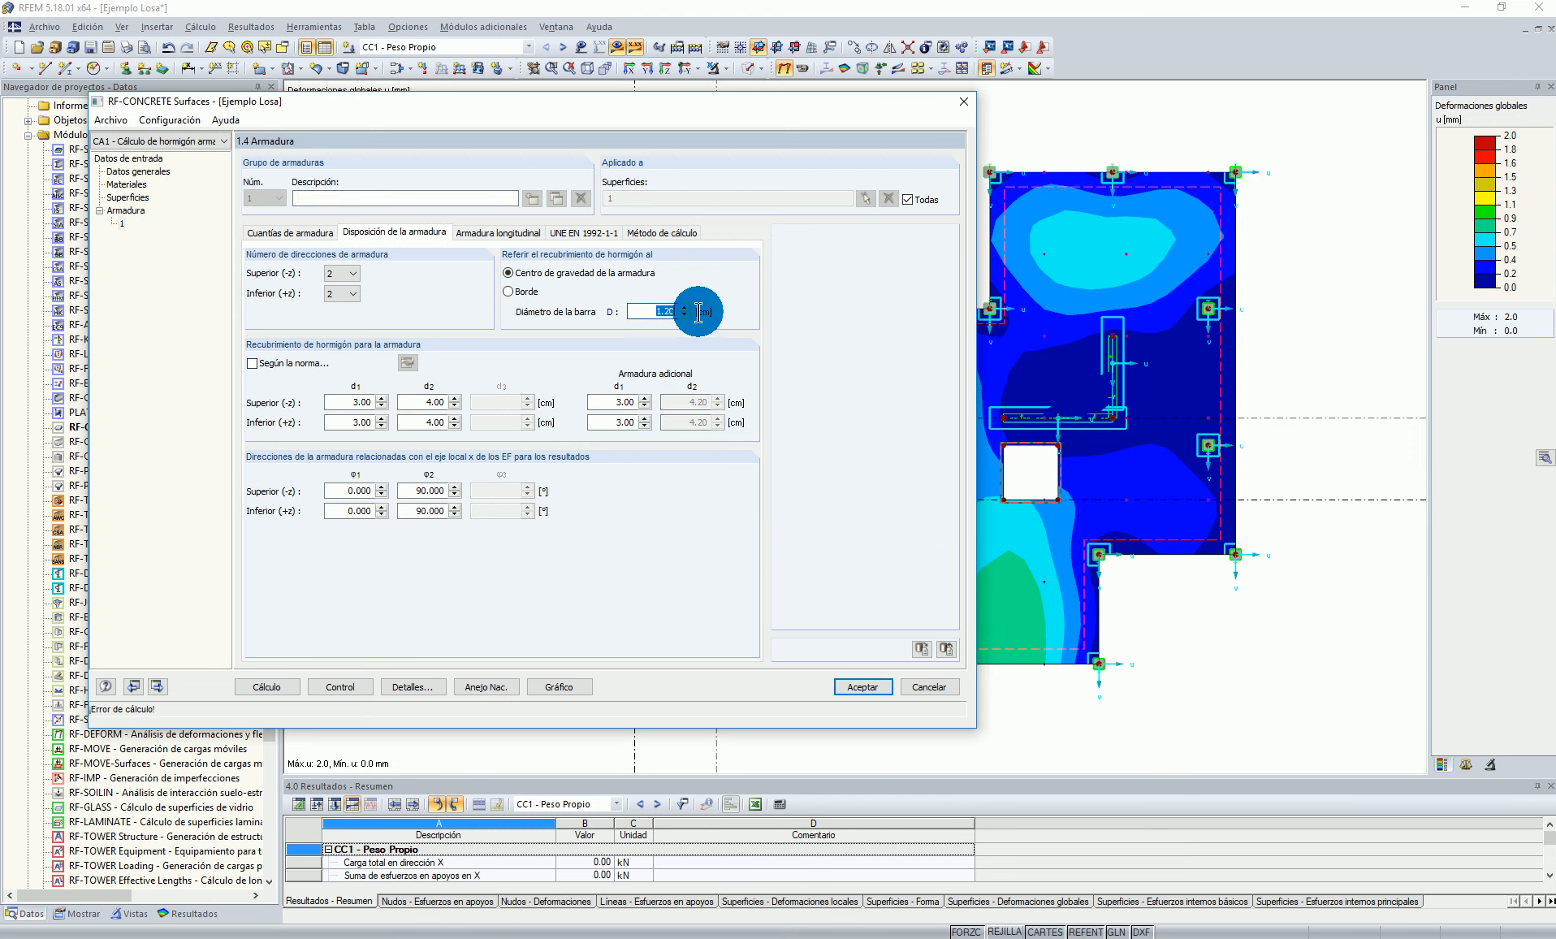
pyautogui.write('1')
pyautogui.click(617, 402)
pyautogui.click(272, 686)
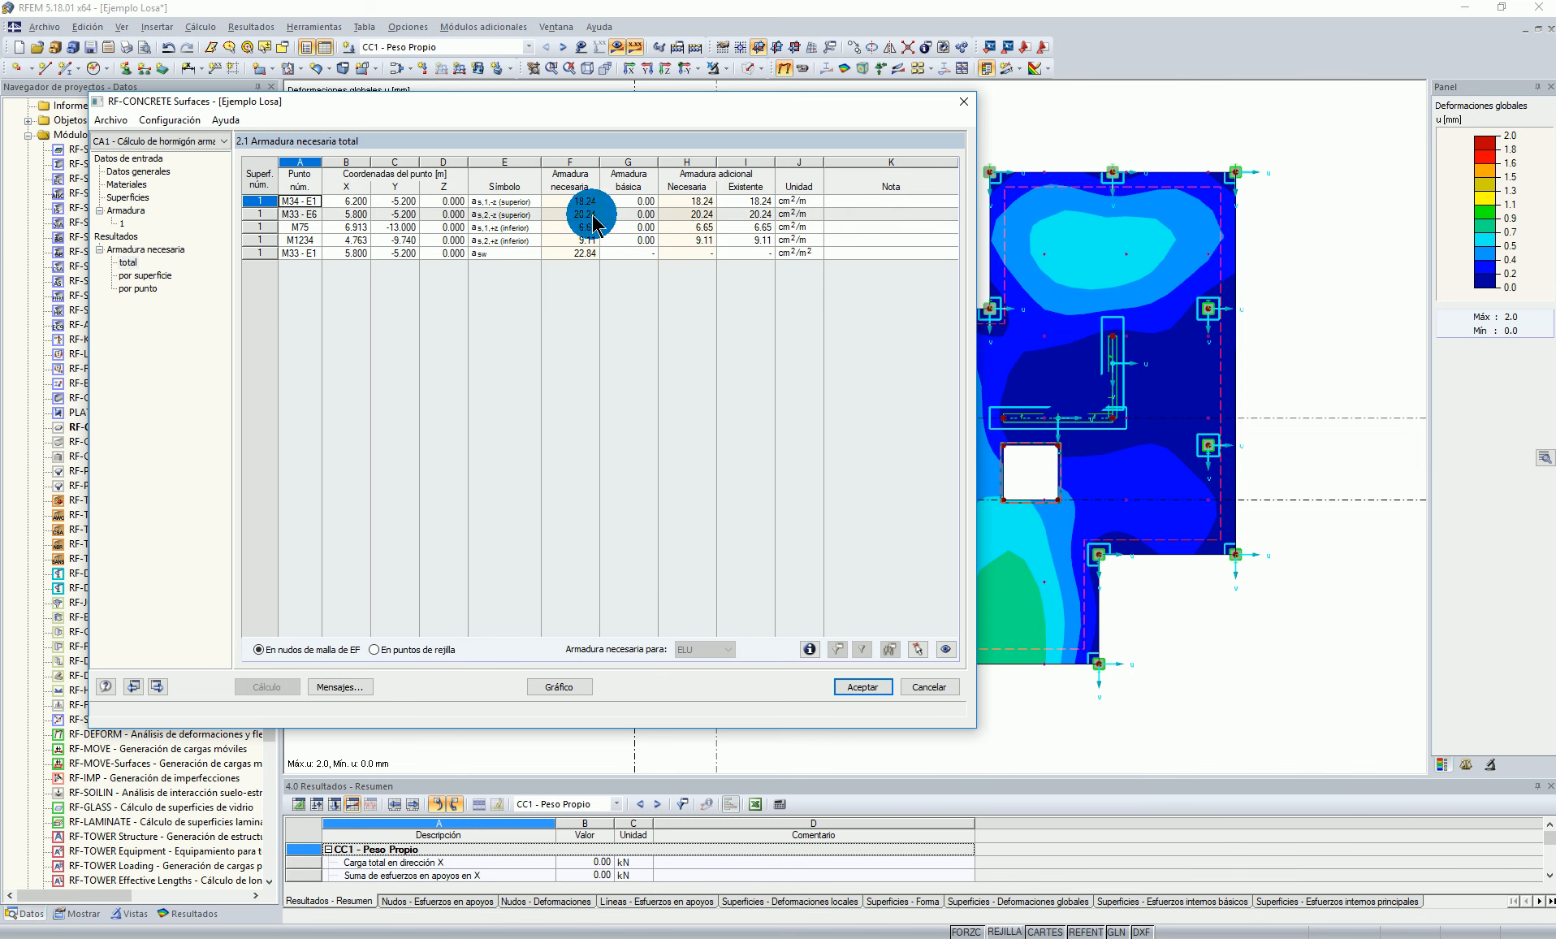
pyautogui.click(566, 687)
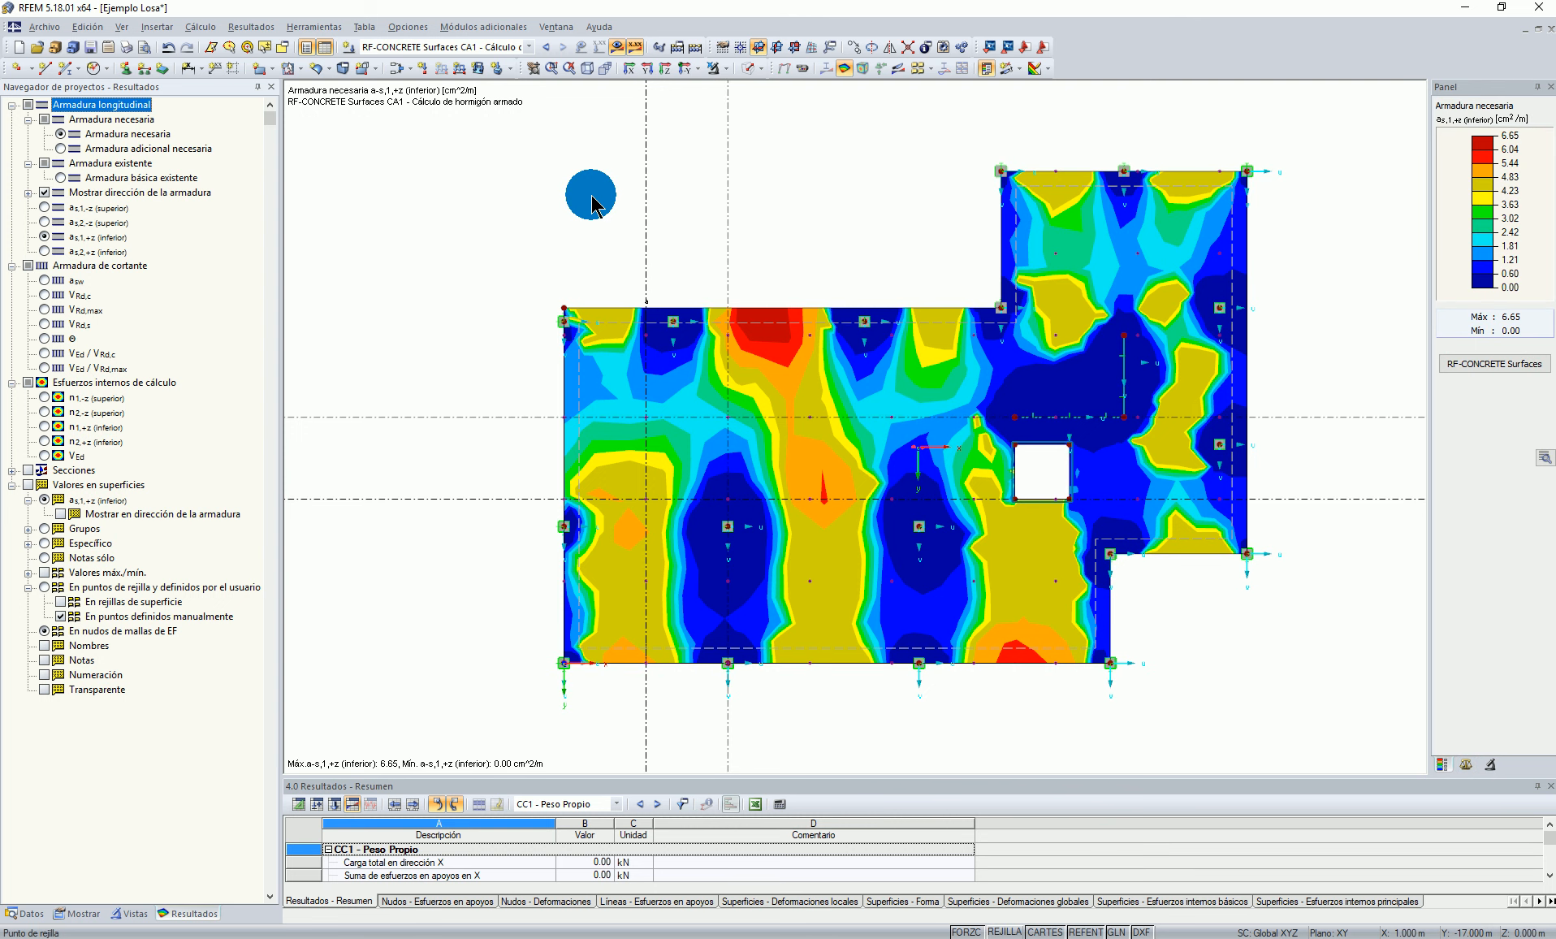
# Step: Turn on the surface result values and show them at grid and user-defined points instead of FE mesh nodes
pyautogui.click(28, 485)
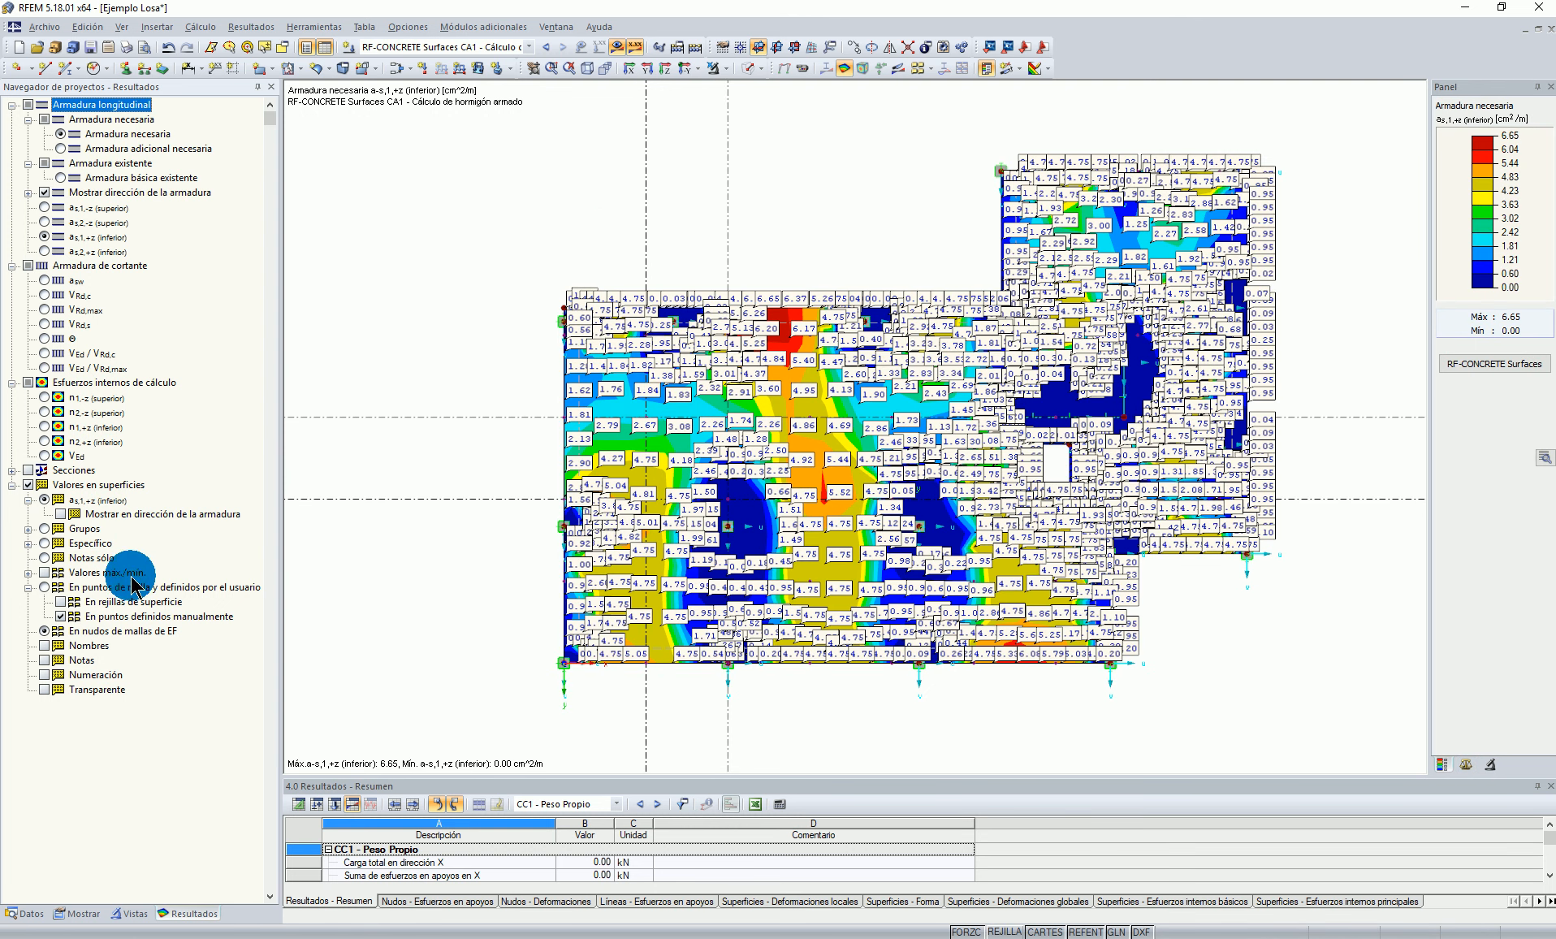
pyautogui.click(44, 631)
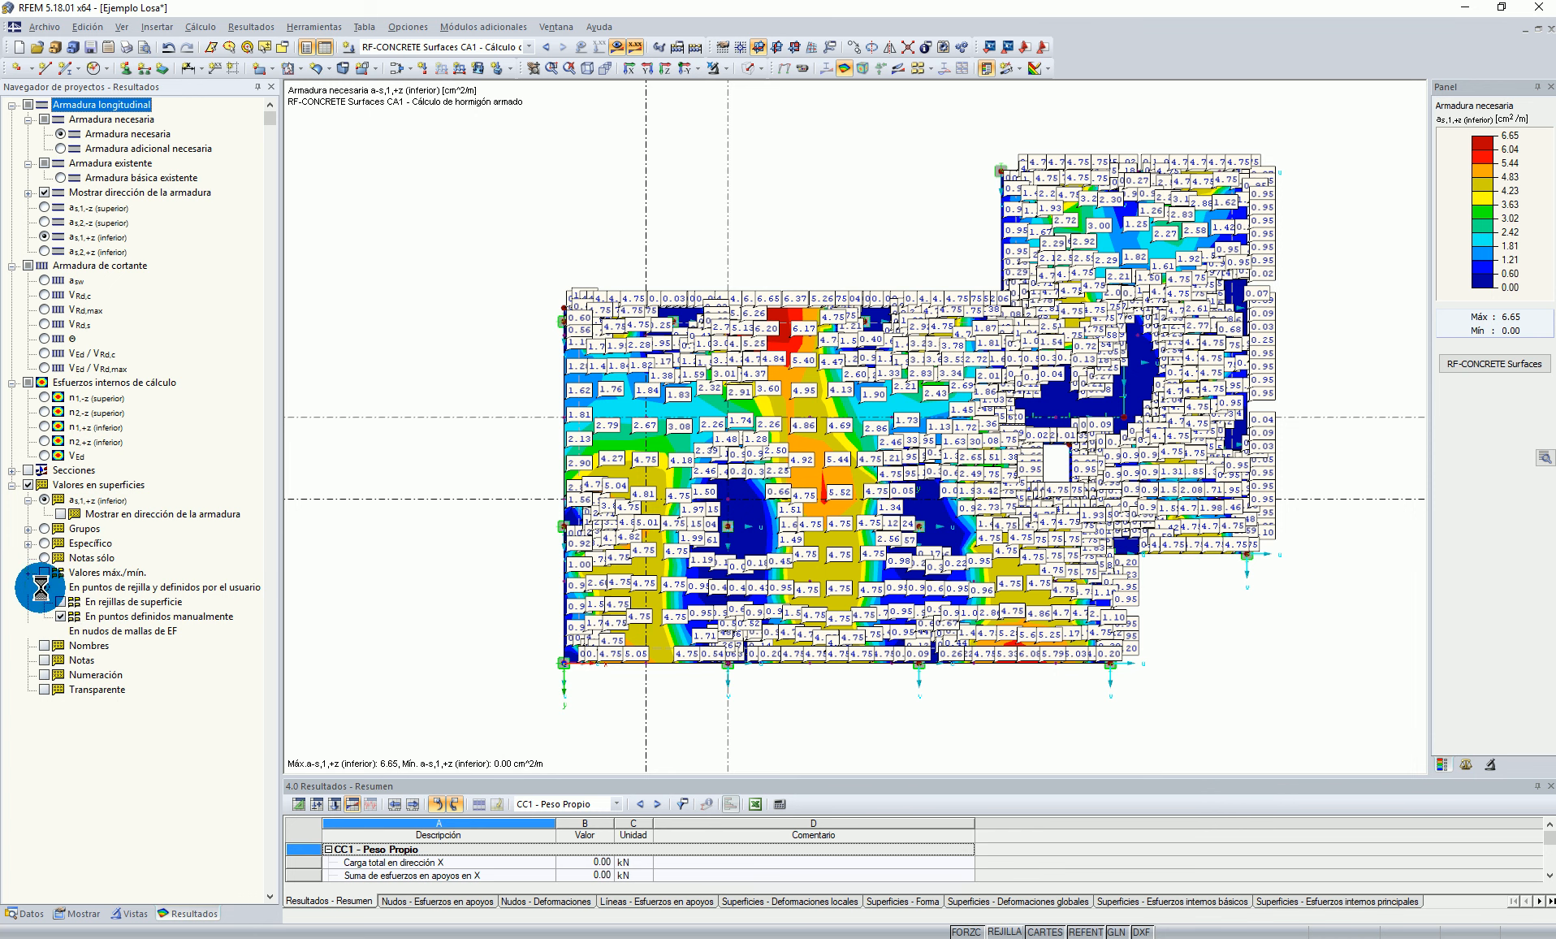
pyautogui.click(42, 587)
pyautogui.scroll(2, 957, 163)
pyautogui.moveTo(905, 180); pyautogui.dragTo(942, 54, button='middle')
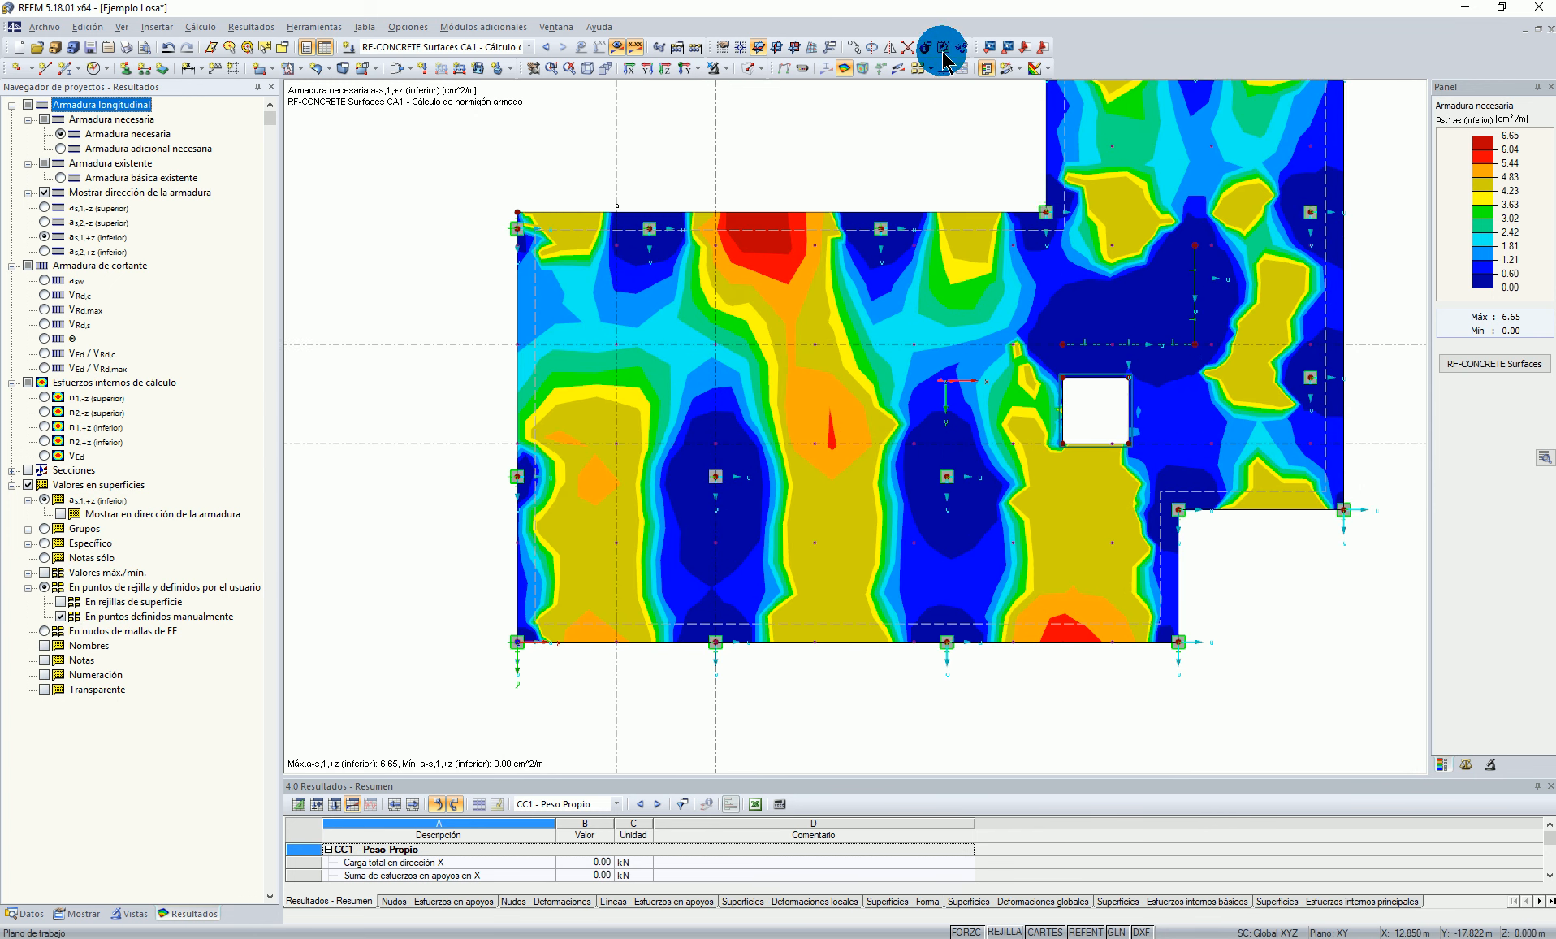
# Step: Place manual reinforcement values at three guideline intersections in the slab's western part and remove the misplaced label
pyautogui.click(932, 68)
pyautogui.click(953, 106)
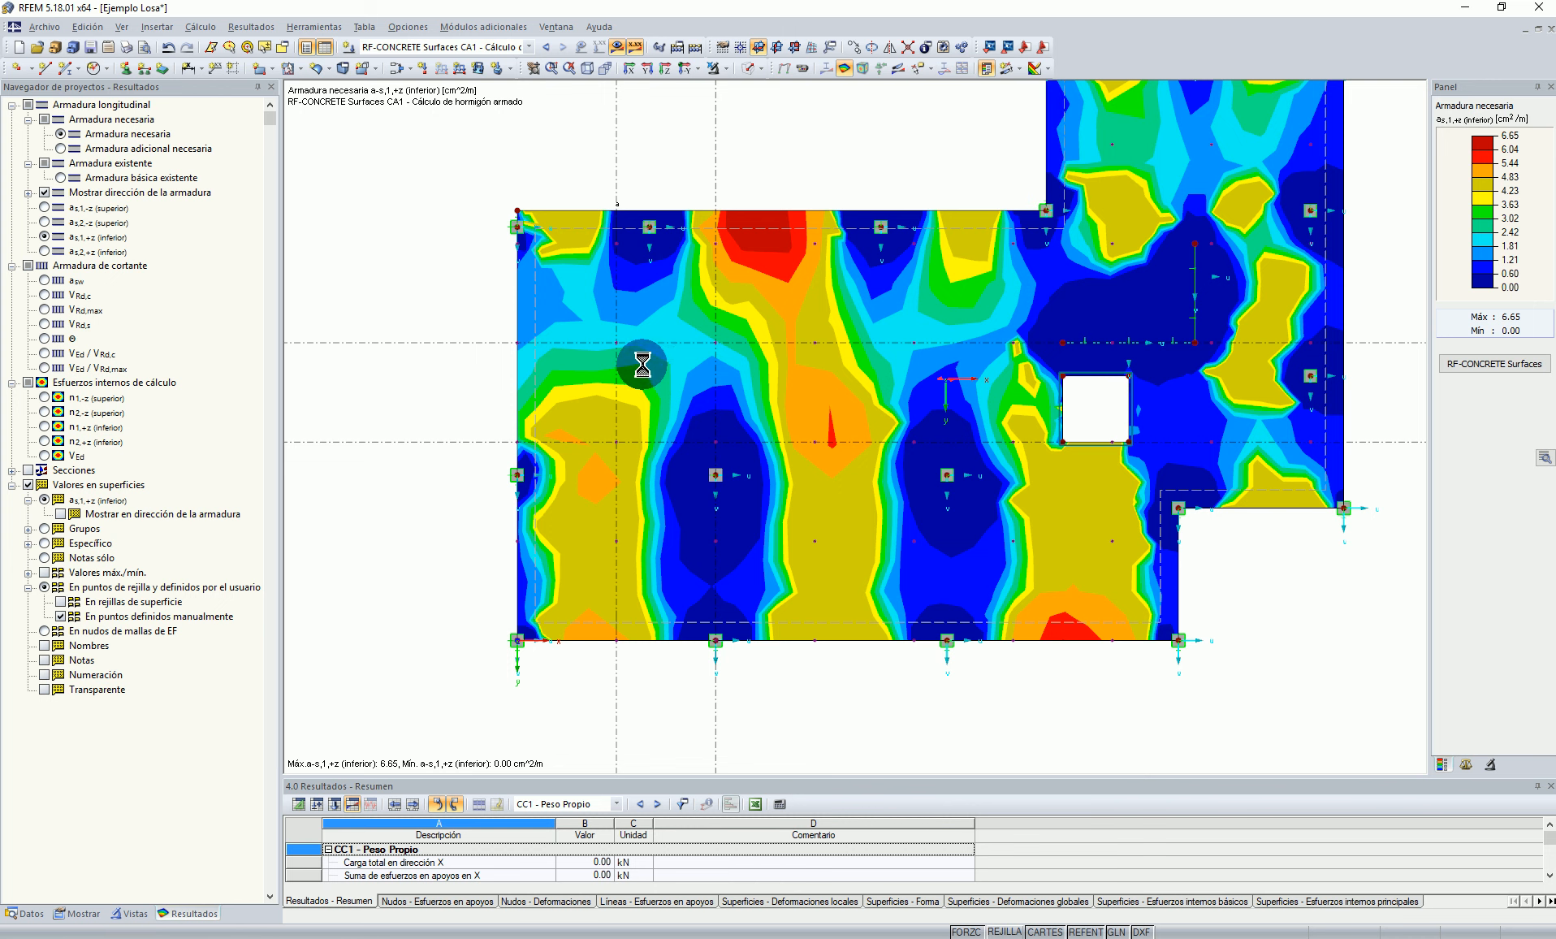
pyautogui.scroll(1, 645, 361)
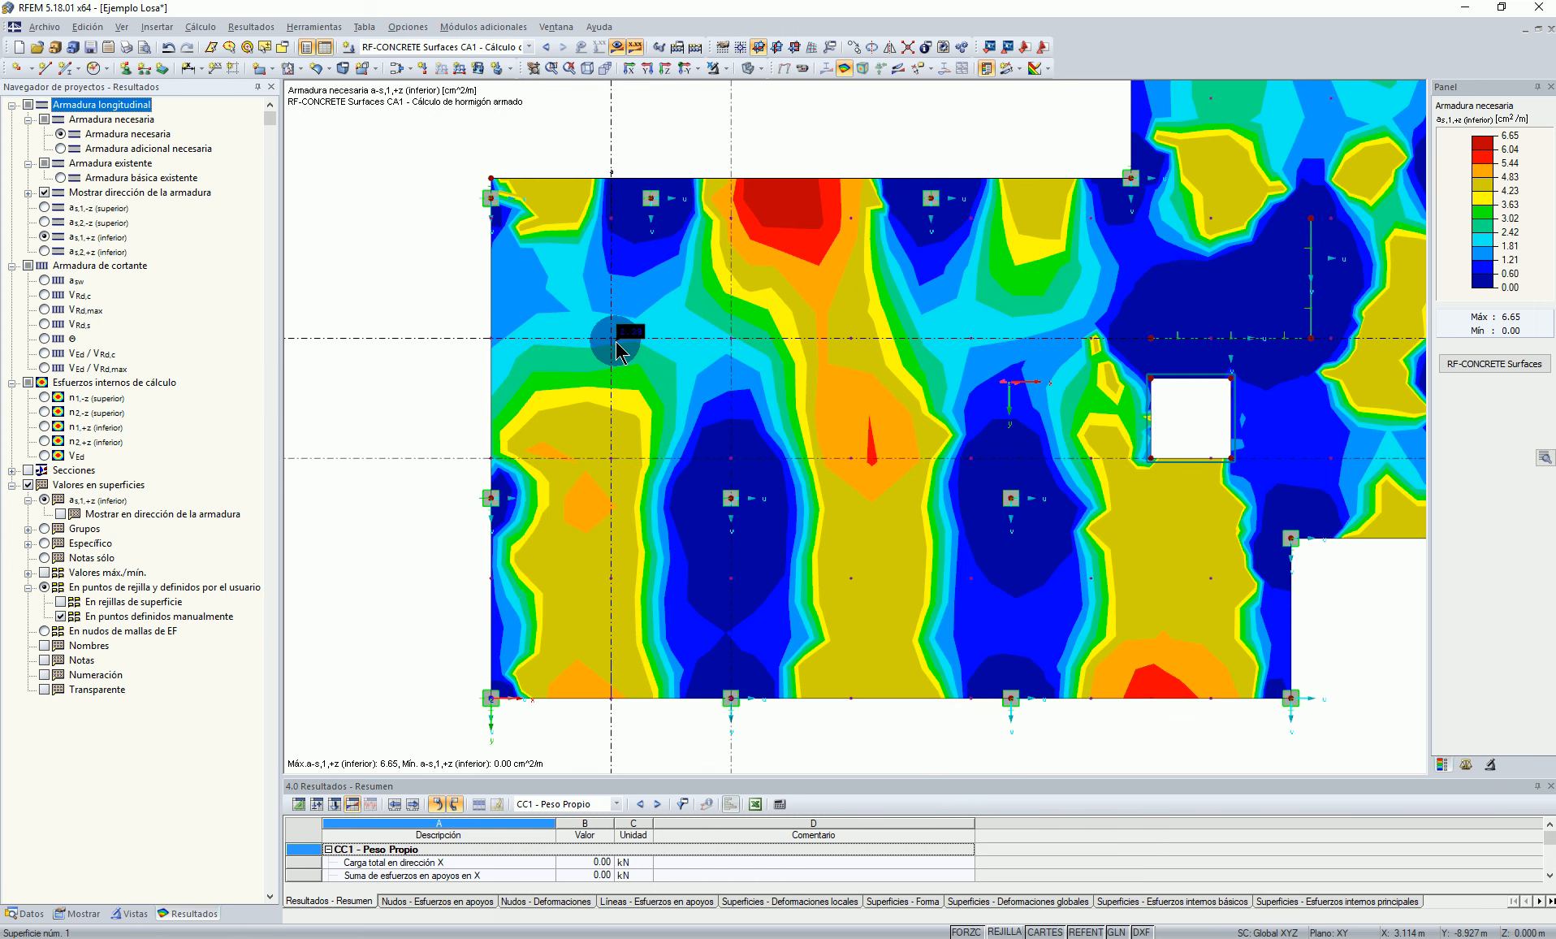
pyautogui.click(617, 351)
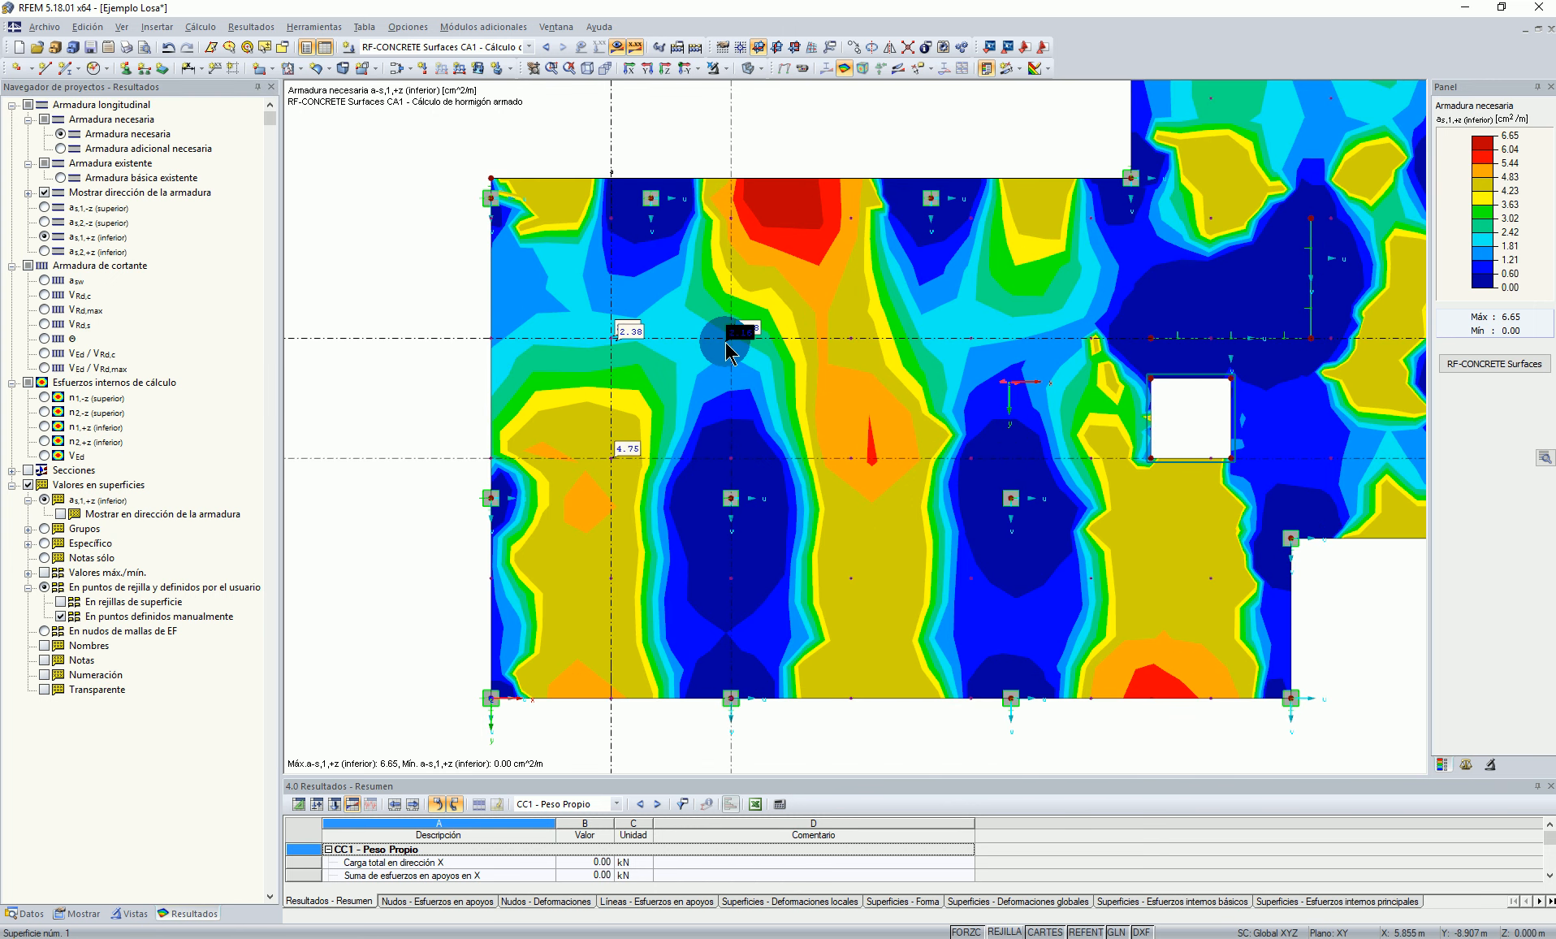
pyautogui.scroll(6, 626, 335)
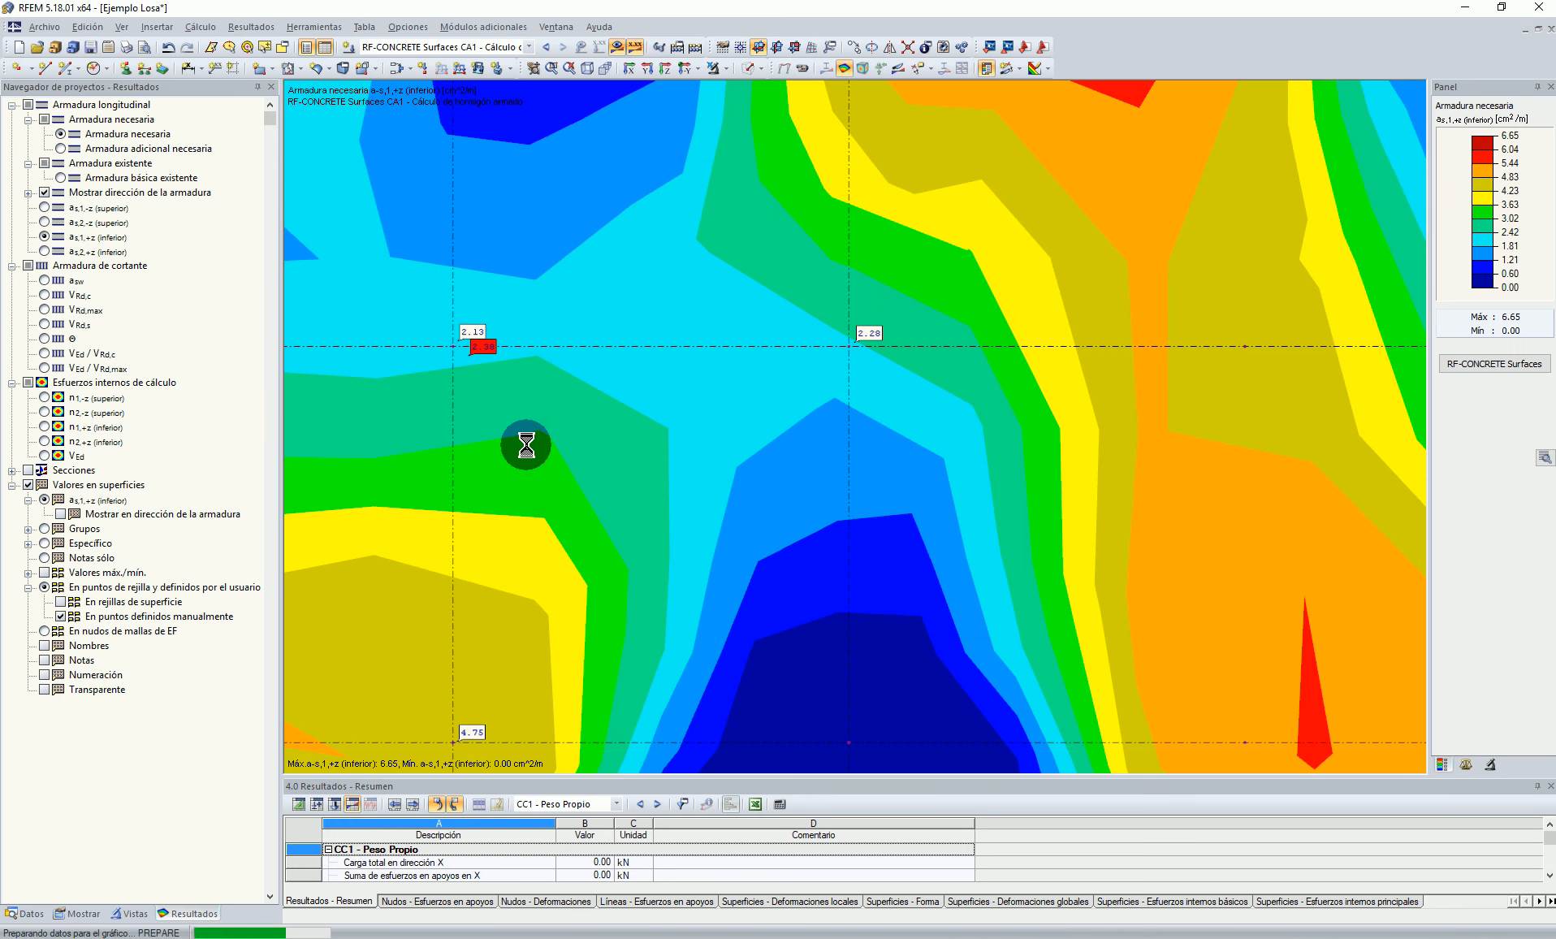
pyautogui.scroll(-7, 520, 441)
pyautogui.moveTo(656, 237); pyautogui.dragTo(717, 209, button='middle')
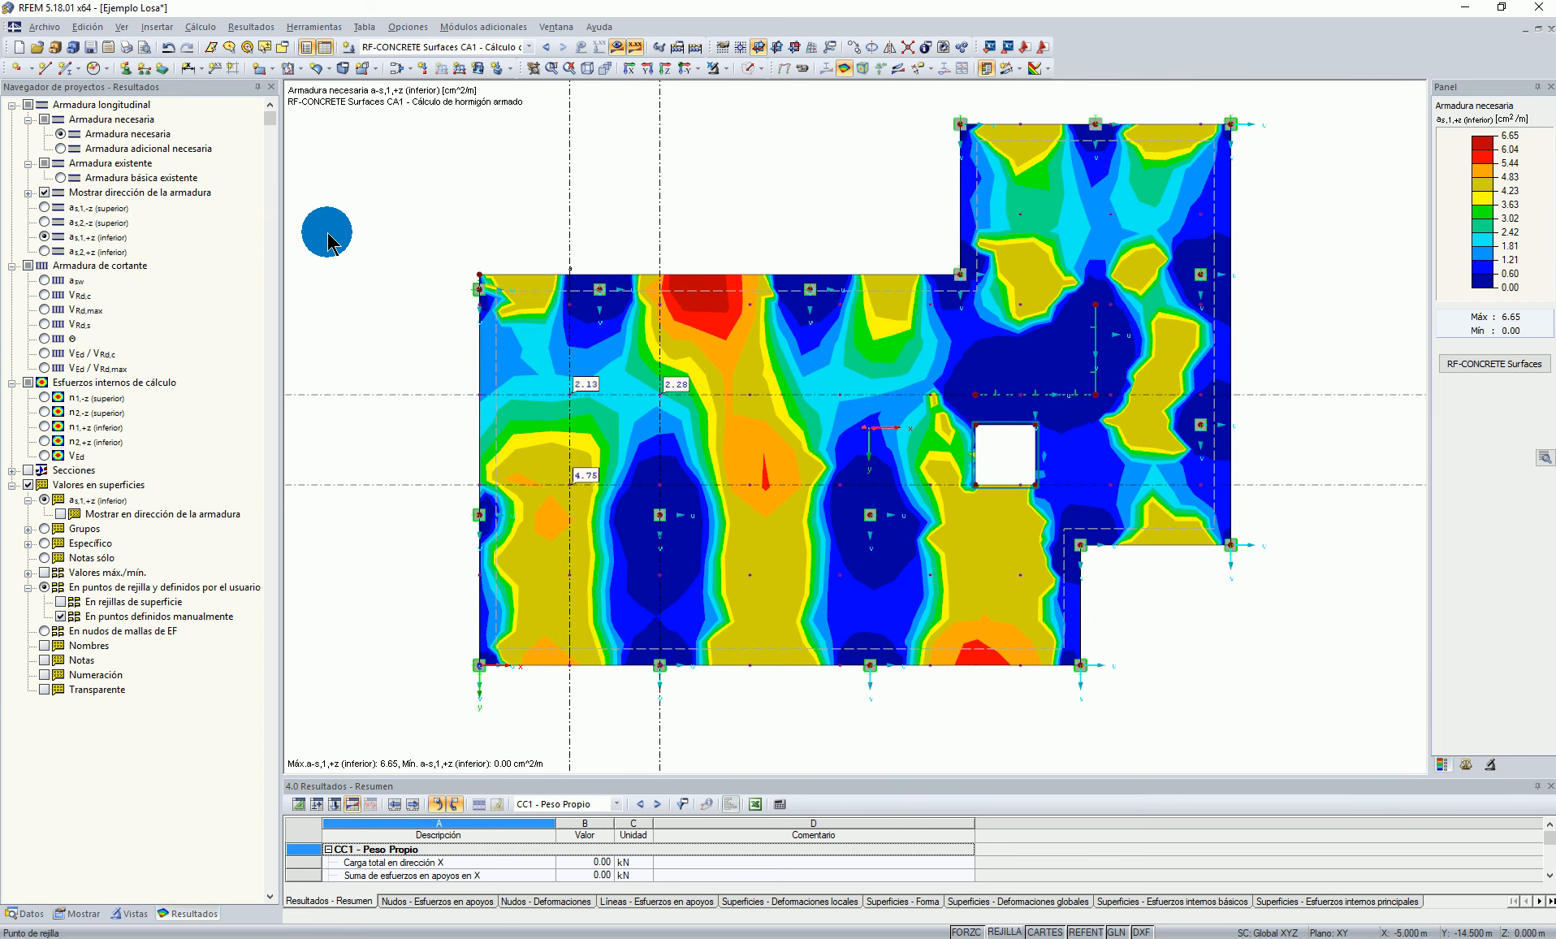
# Step: Display the required bottom reinforcement in direction 2 (a-s,2,+z) and reset its isoband value scale to the default
pyautogui.moveTo(920, 180); pyautogui.dragTo(941, 171, button='middle')
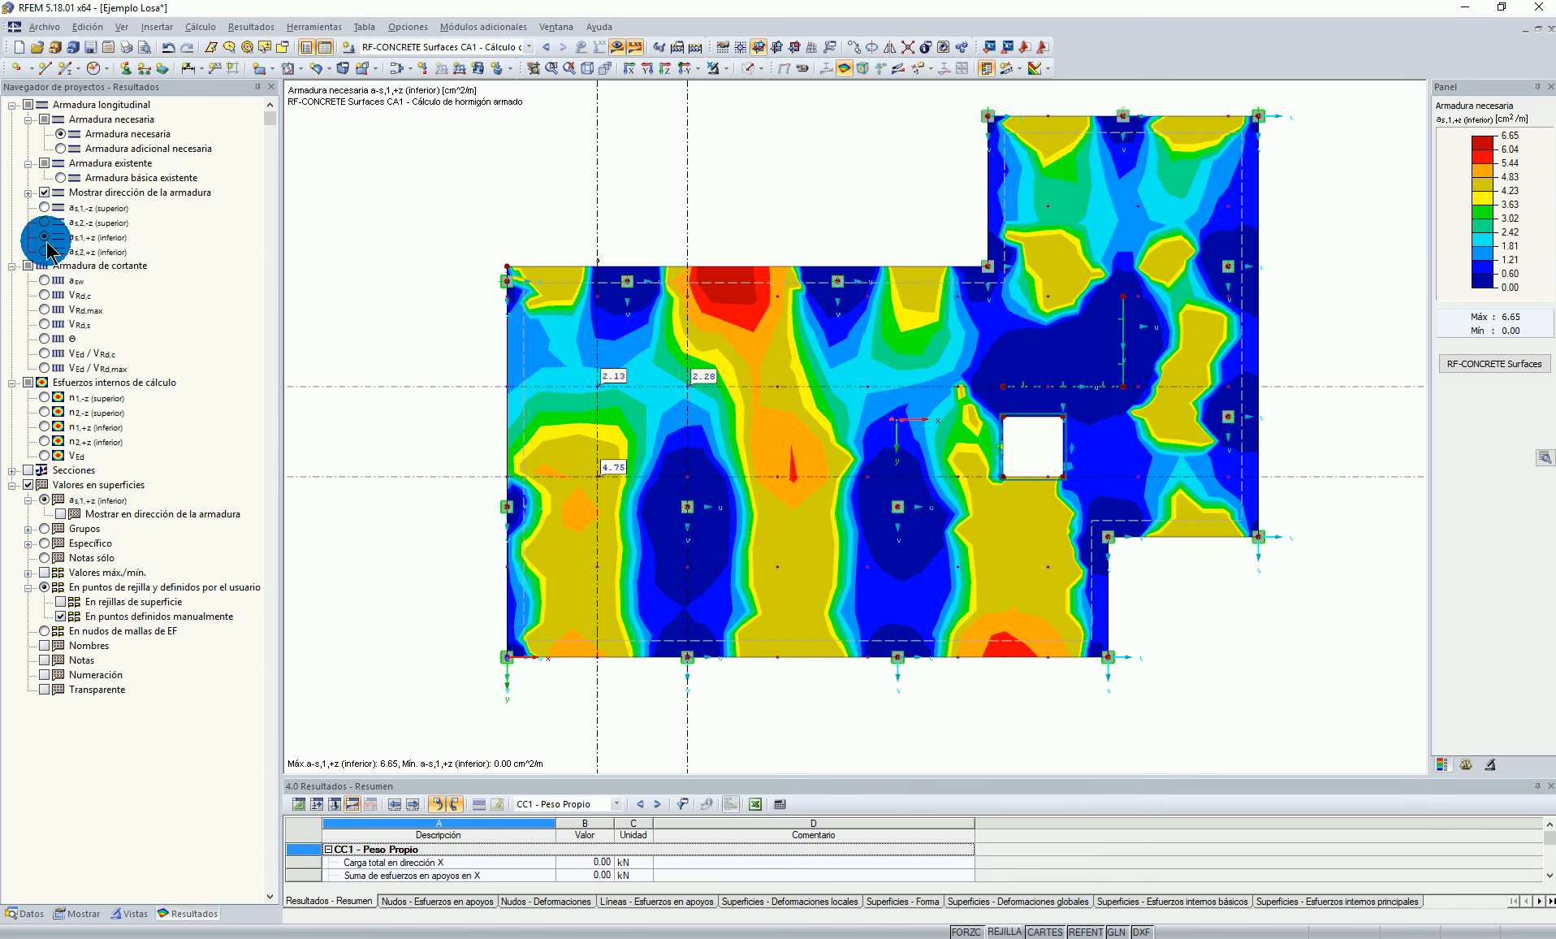
pyautogui.scroll(5, 901, 419)
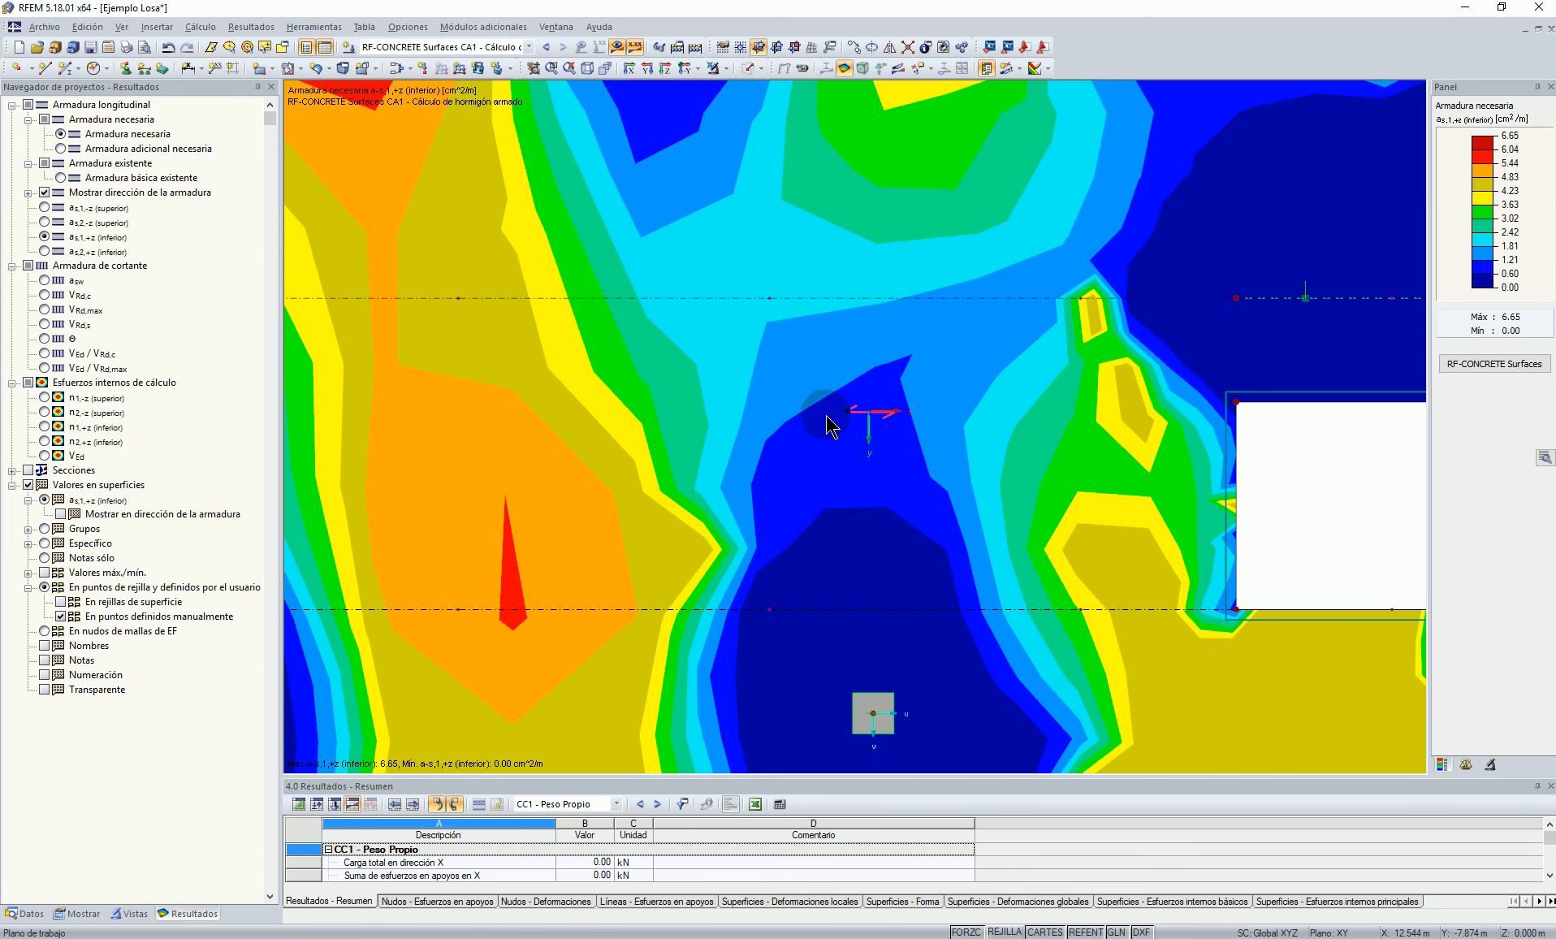
pyautogui.scroll(-5, 931, 426)
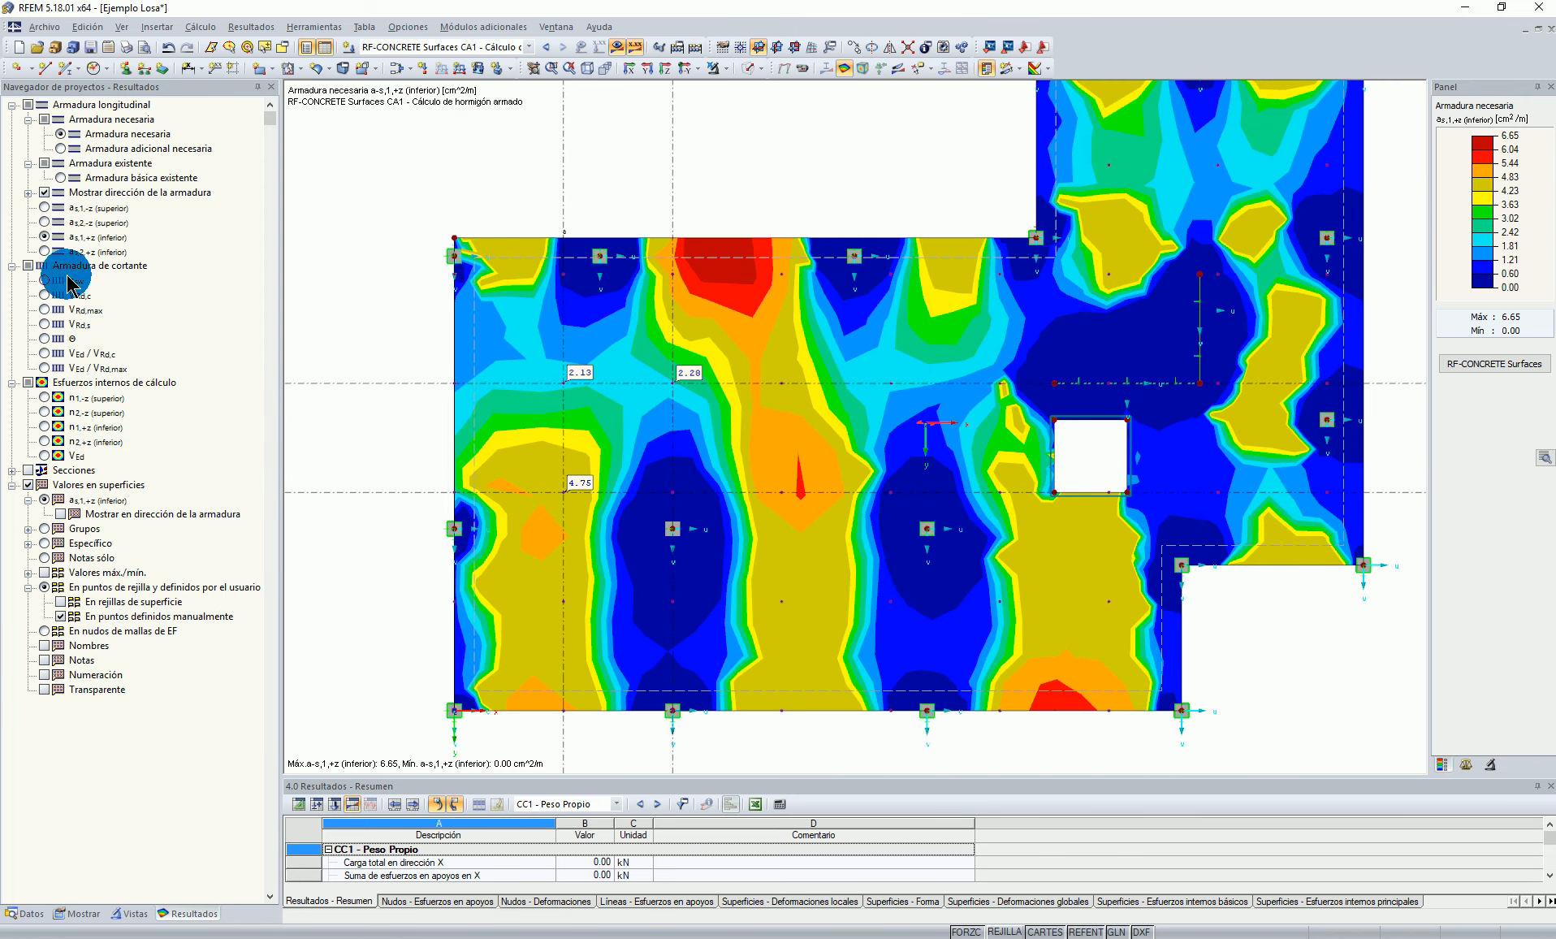
pyautogui.click(44, 252)
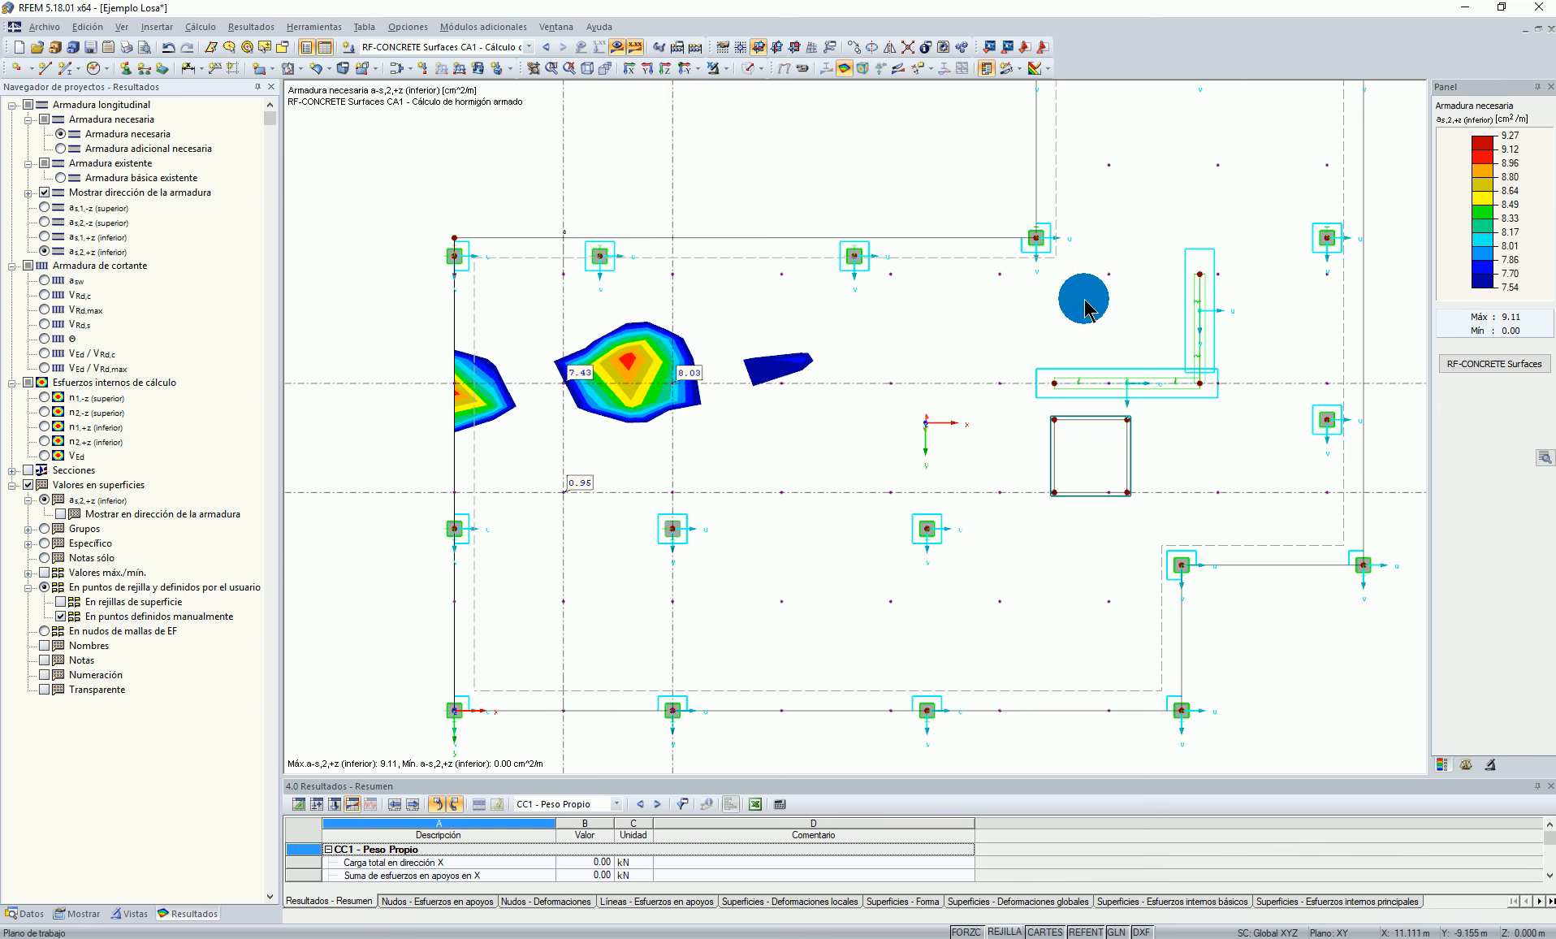
pyautogui.doubleClick(1491, 235)
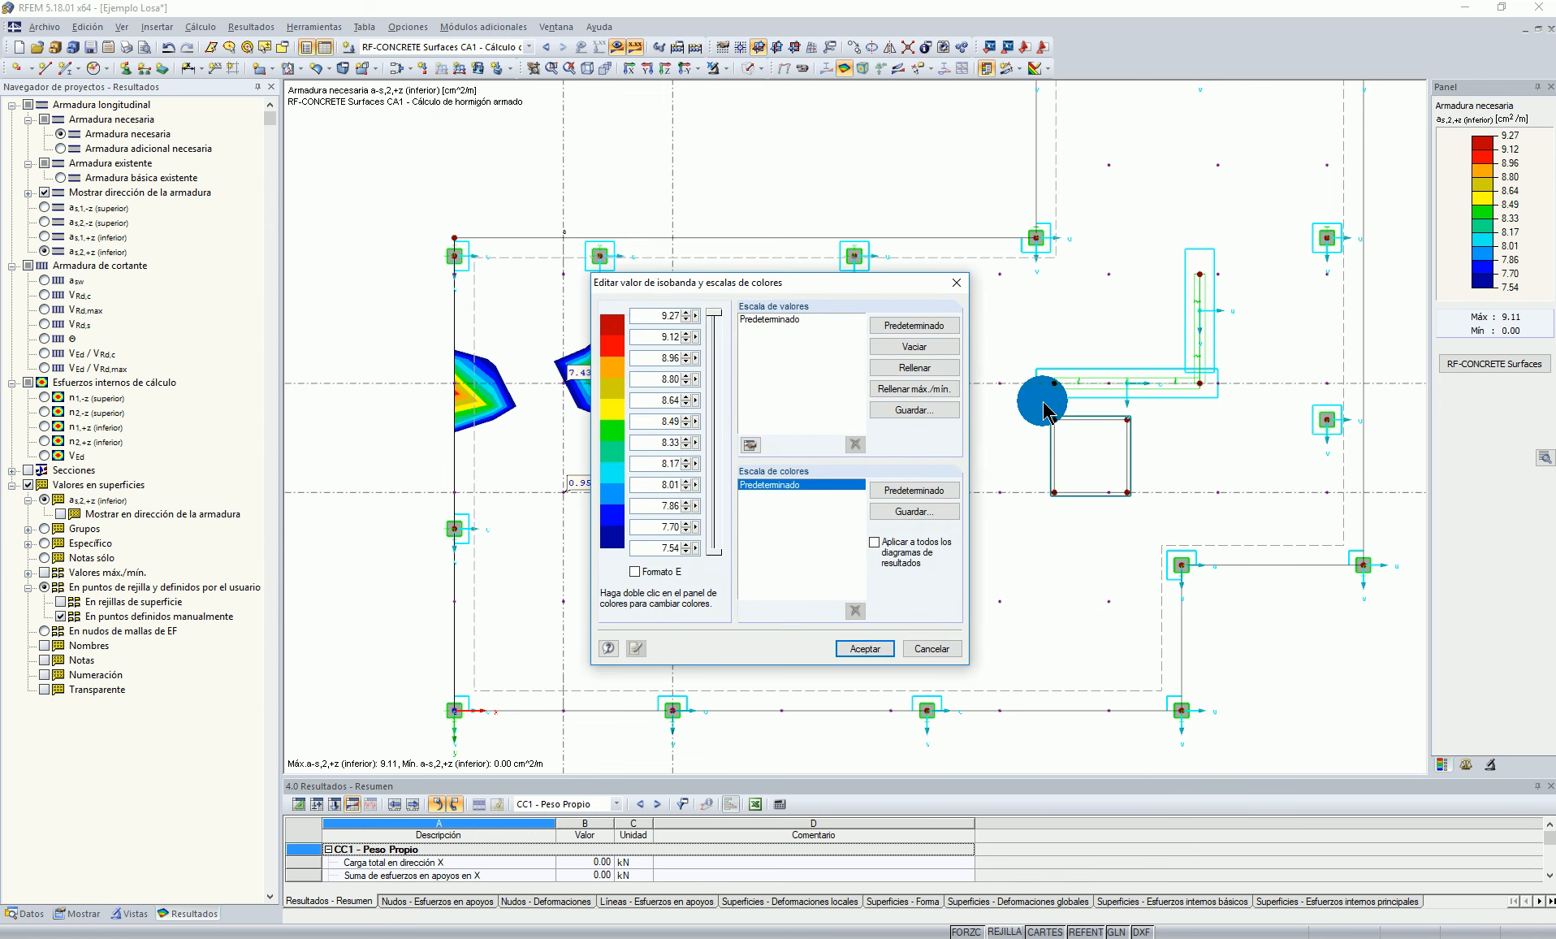
pyautogui.click(863, 648)
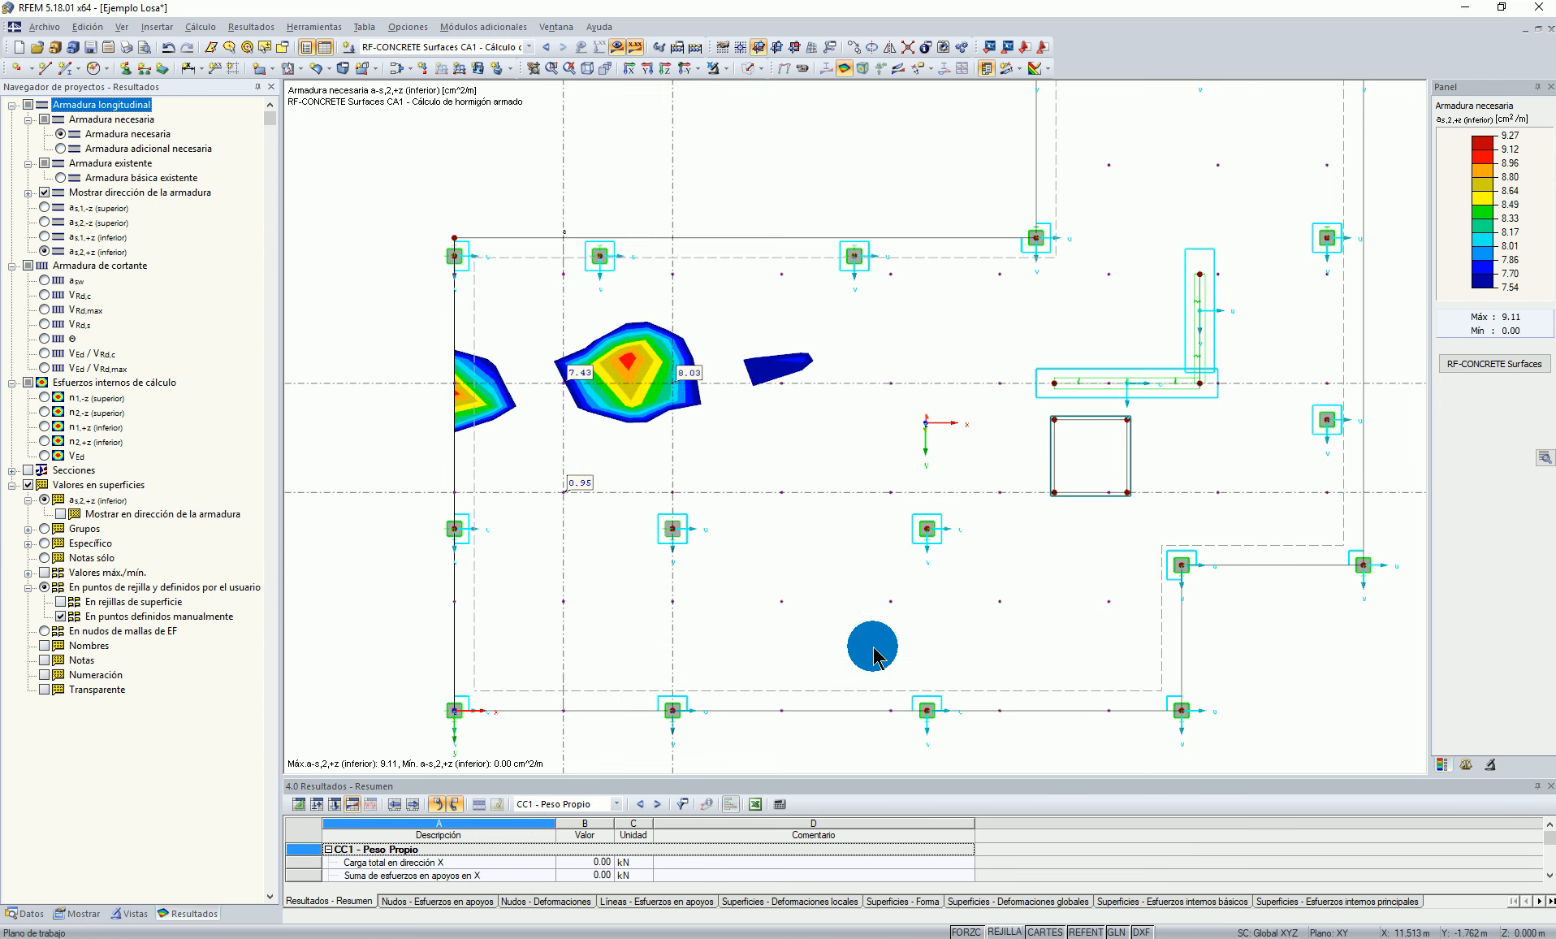
pyautogui.doubleClick(1462, 205)
pyautogui.click(911, 326)
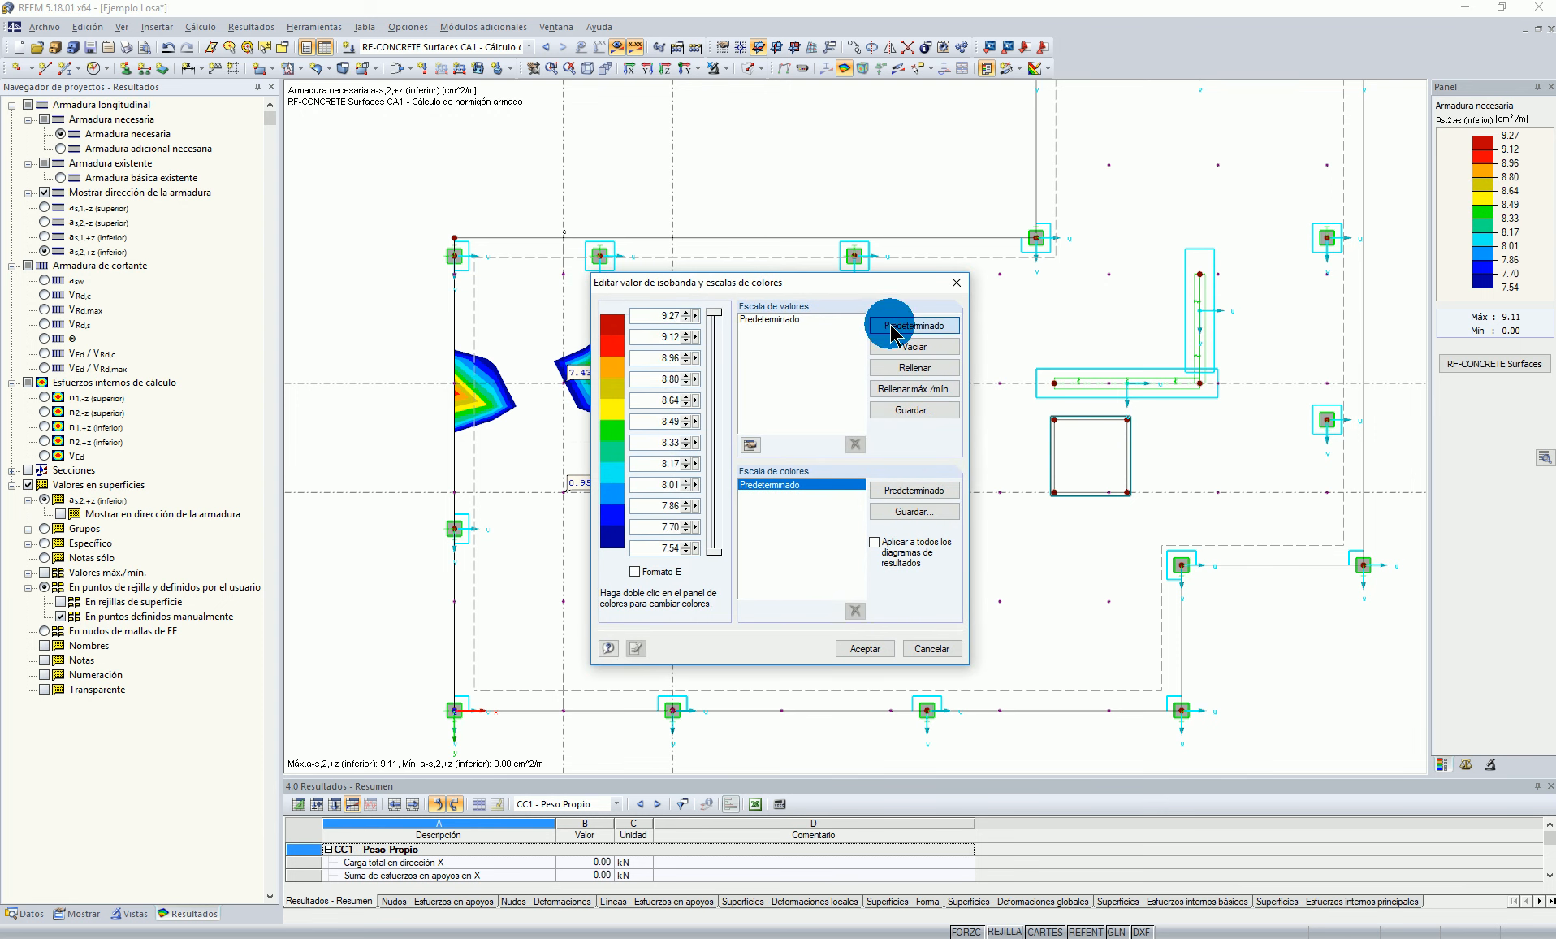
pyautogui.click(864, 648)
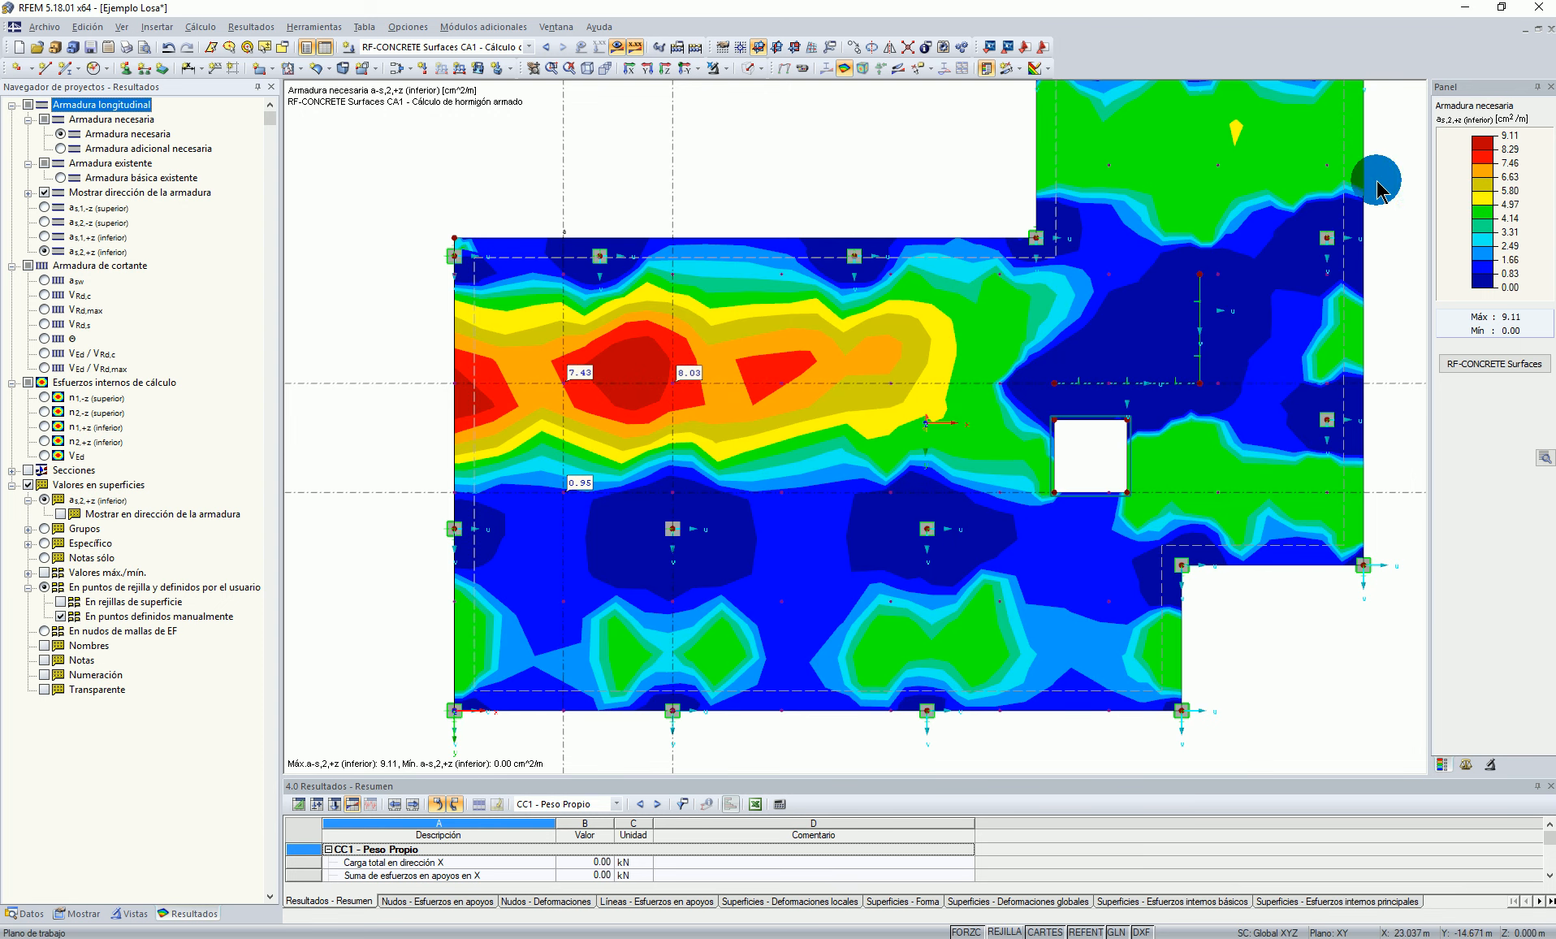
# Step: Examine the slab's local axes and compare the a-s,2,+z bottom reinforcement with the a-s,1,+z plot
pyautogui.moveTo(862, 145); pyautogui.dragTo(851, 148, button='middle')
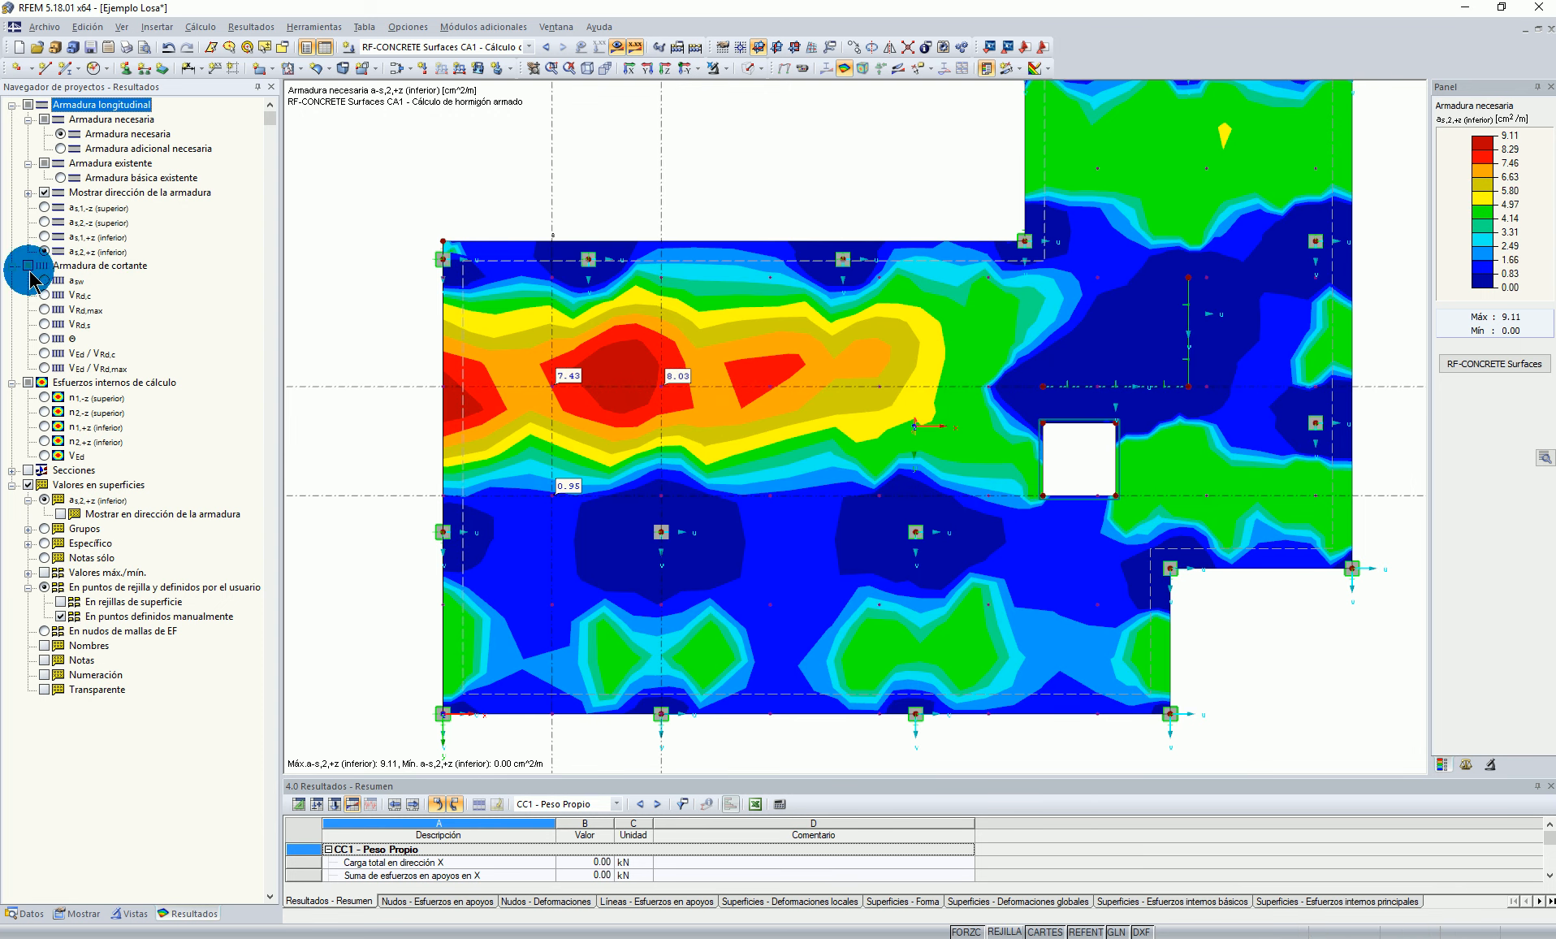
pyautogui.scroll(5, 909, 422)
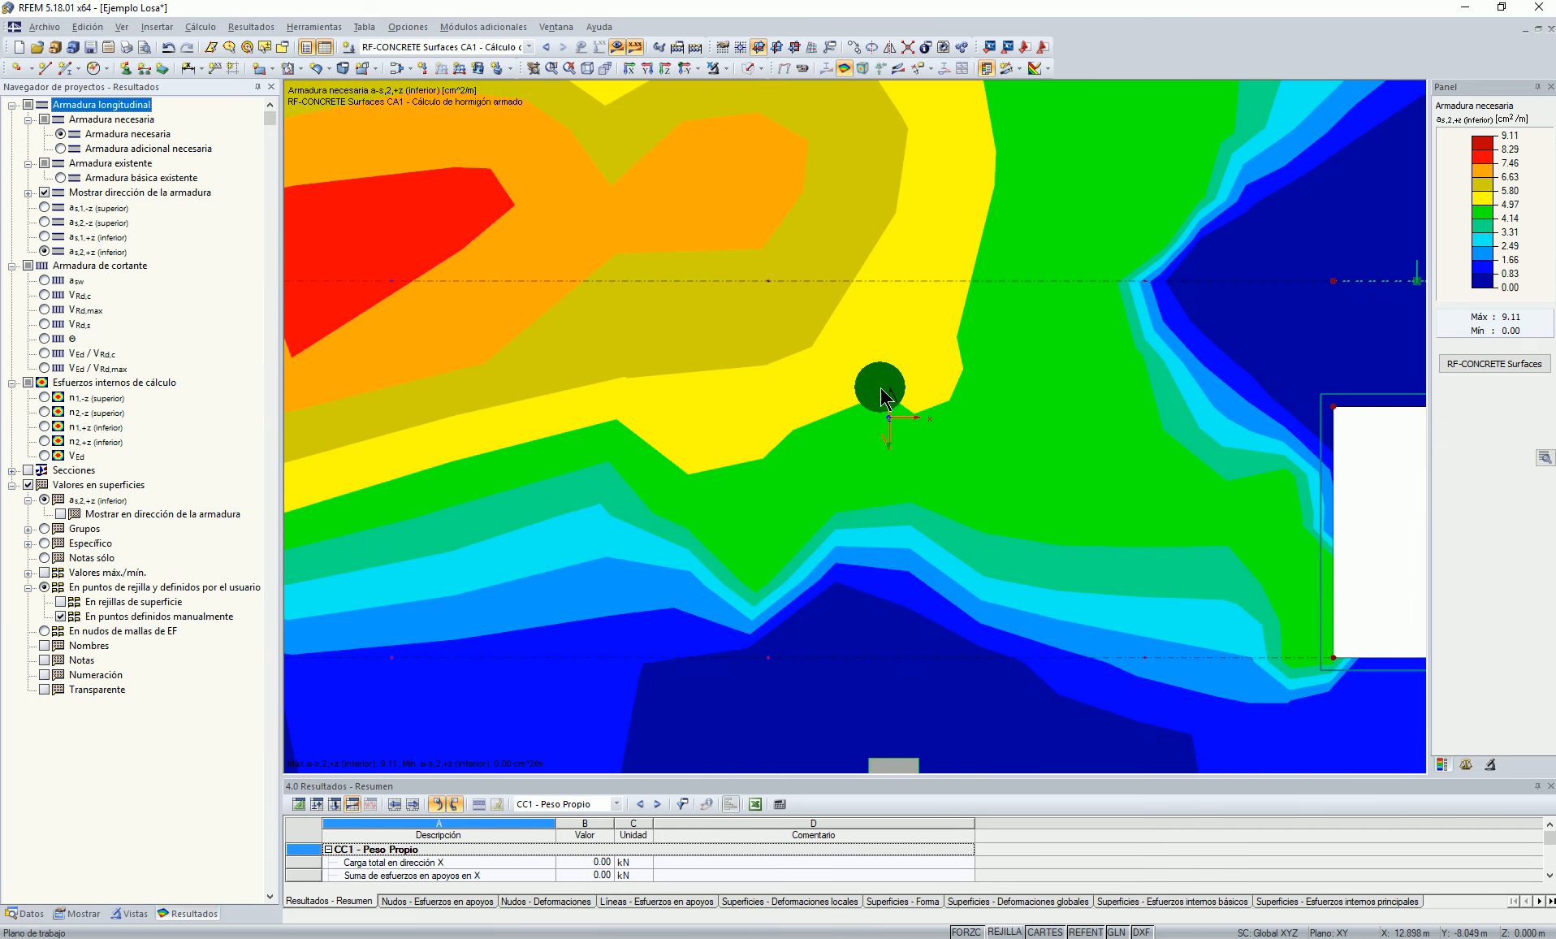
pyautogui.scroll(-5, 881, 396)
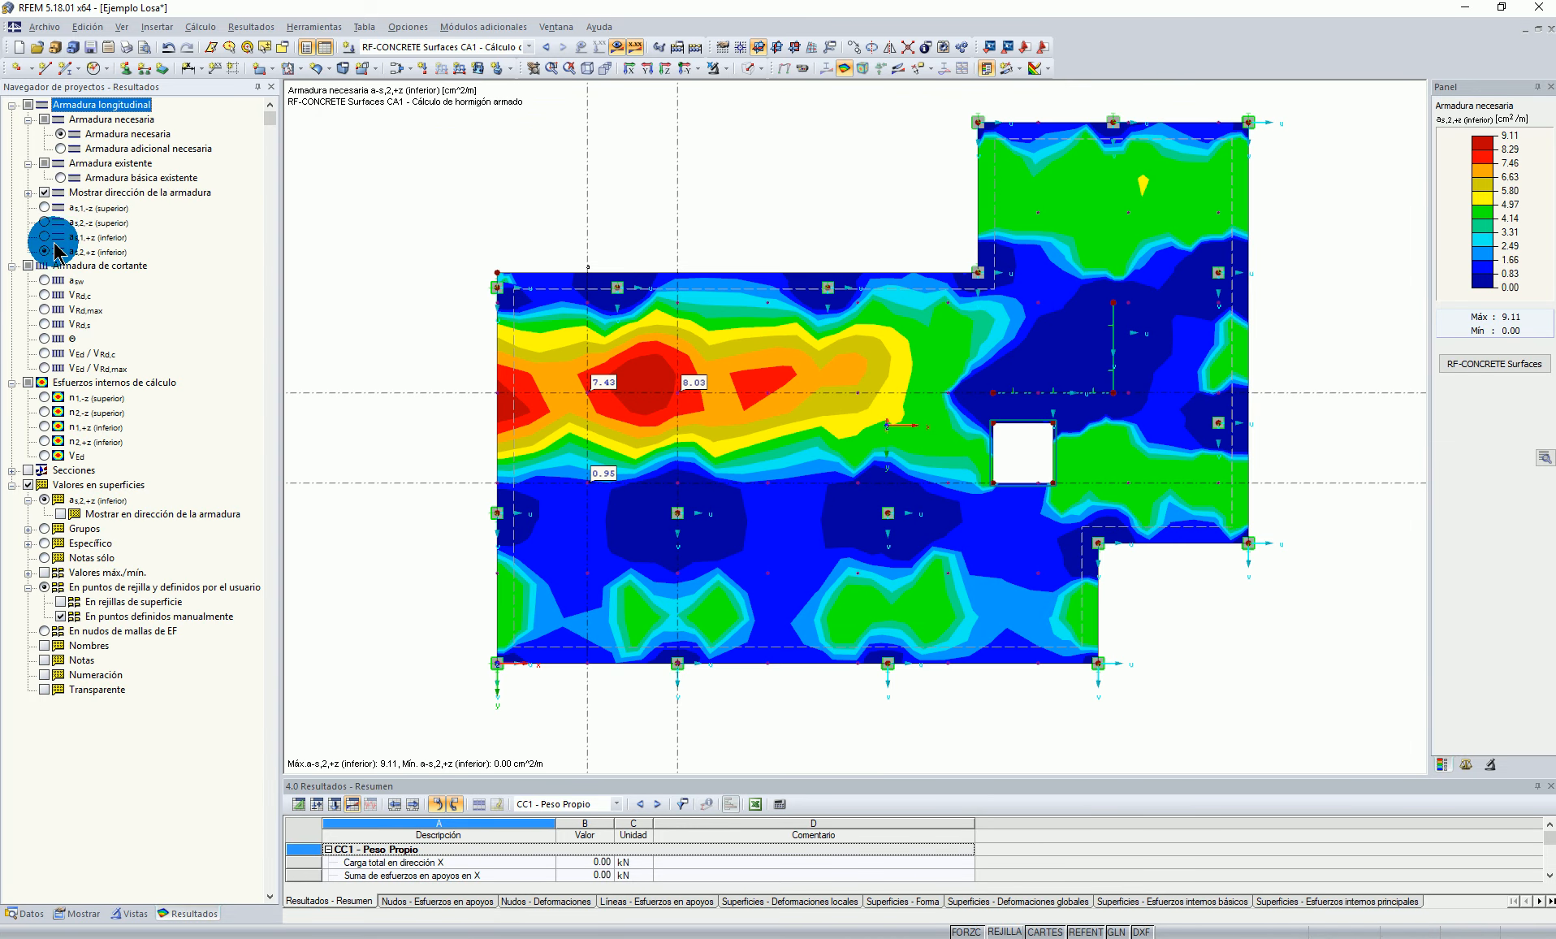
pyautogui.click(44, 237)
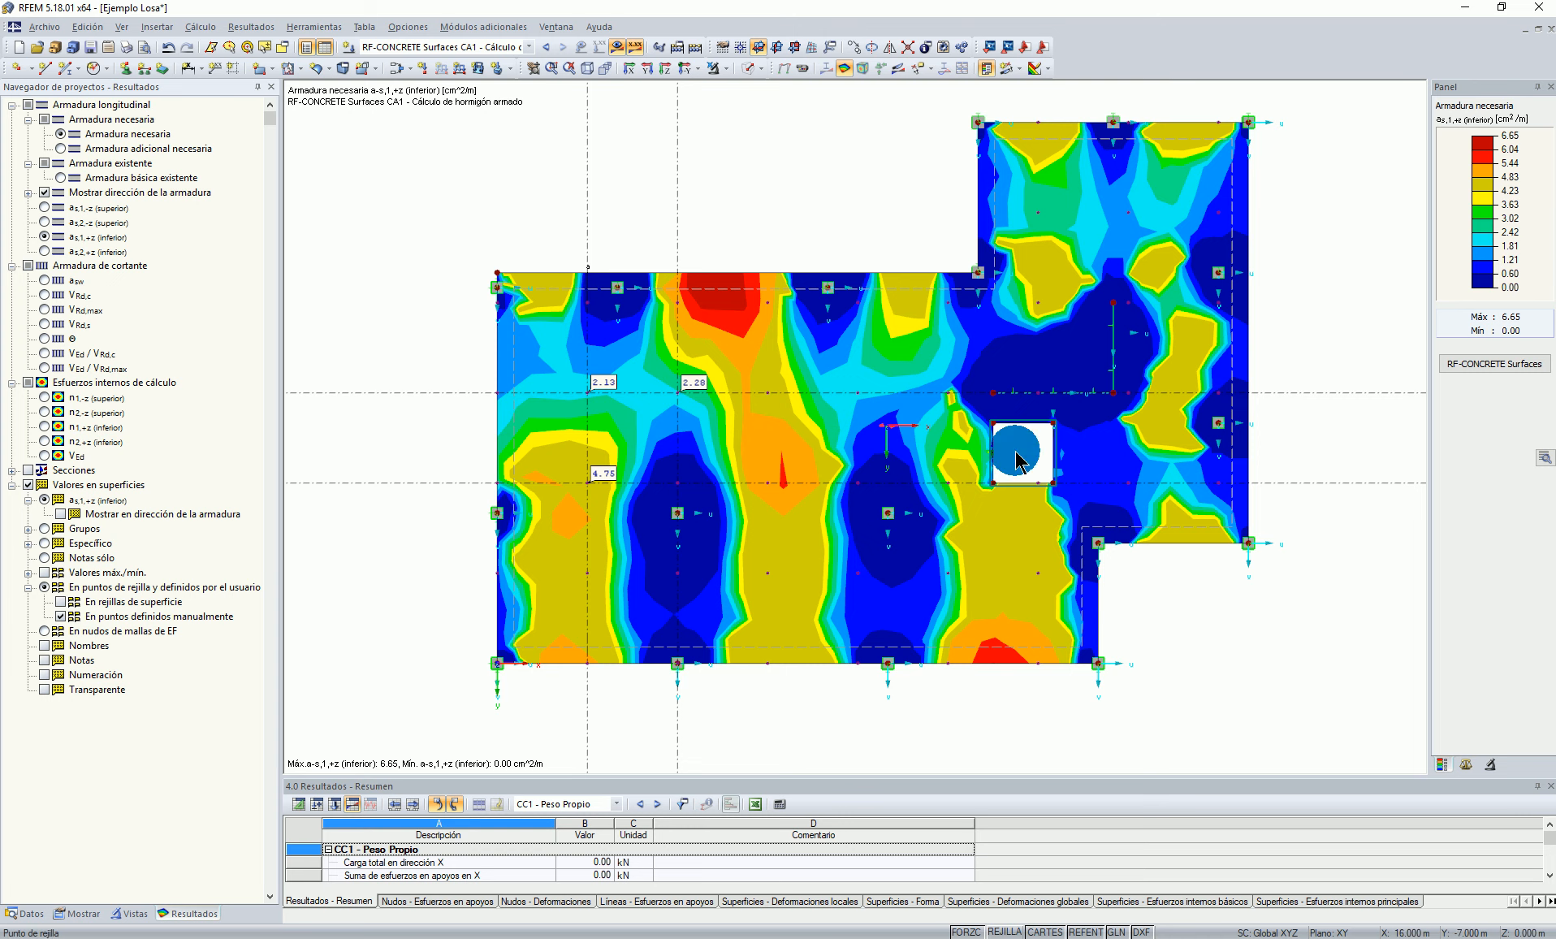
pyautogui.moveTo(834, 224); pyautogui.dragTo(868, 214, button='middle')
pyautogui.scroll(3, 962, 418)
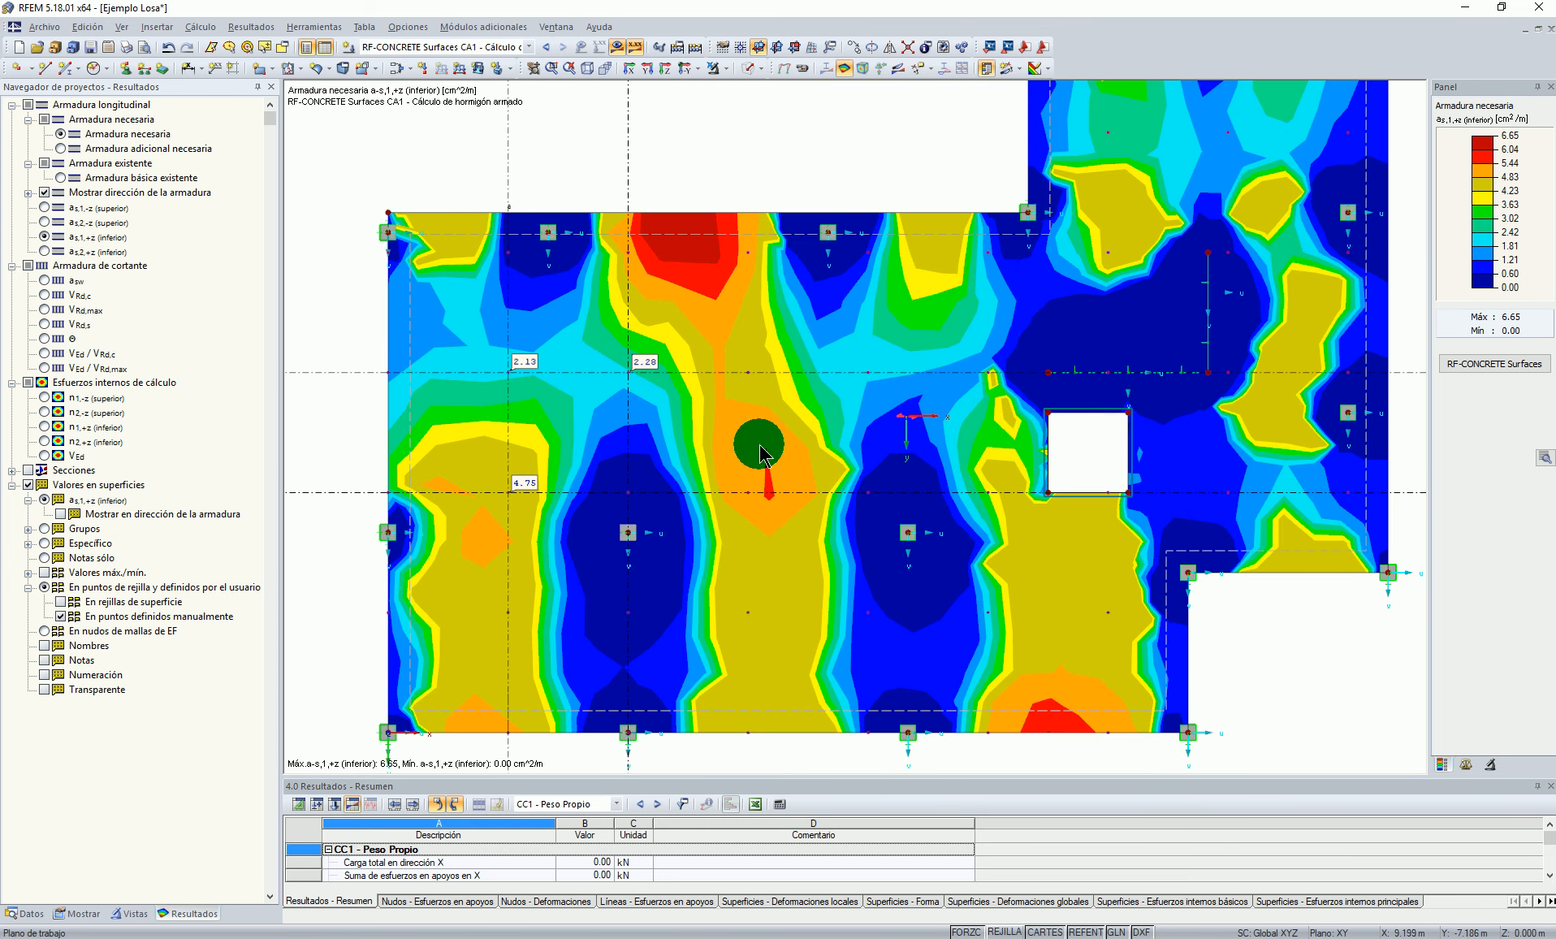
pyautogui.scroll(-2, 980, 425)
pyautogui.scroll(-1, 980, 436)
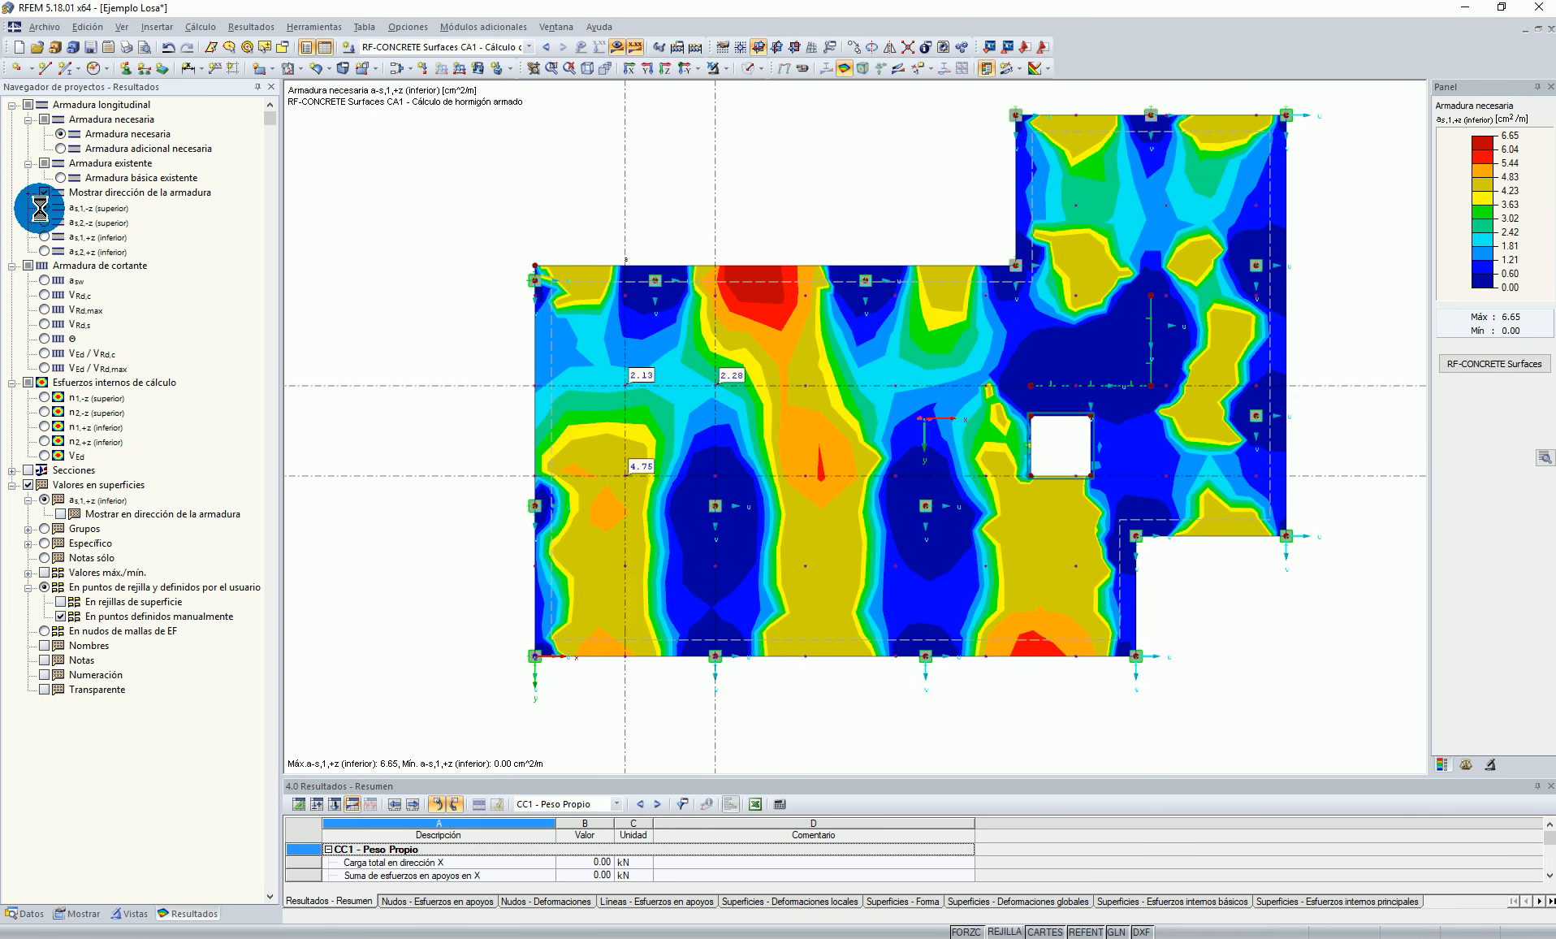
# Step: Display the required top reinforcement in direction 1 (a-s,1,-z) and examine its distribution around the supports
pyautogui.moveTo(806, 192); pyautogui.dragTo(846, 180, button='middle')
pyautogui.scroll(1, 846, 180)
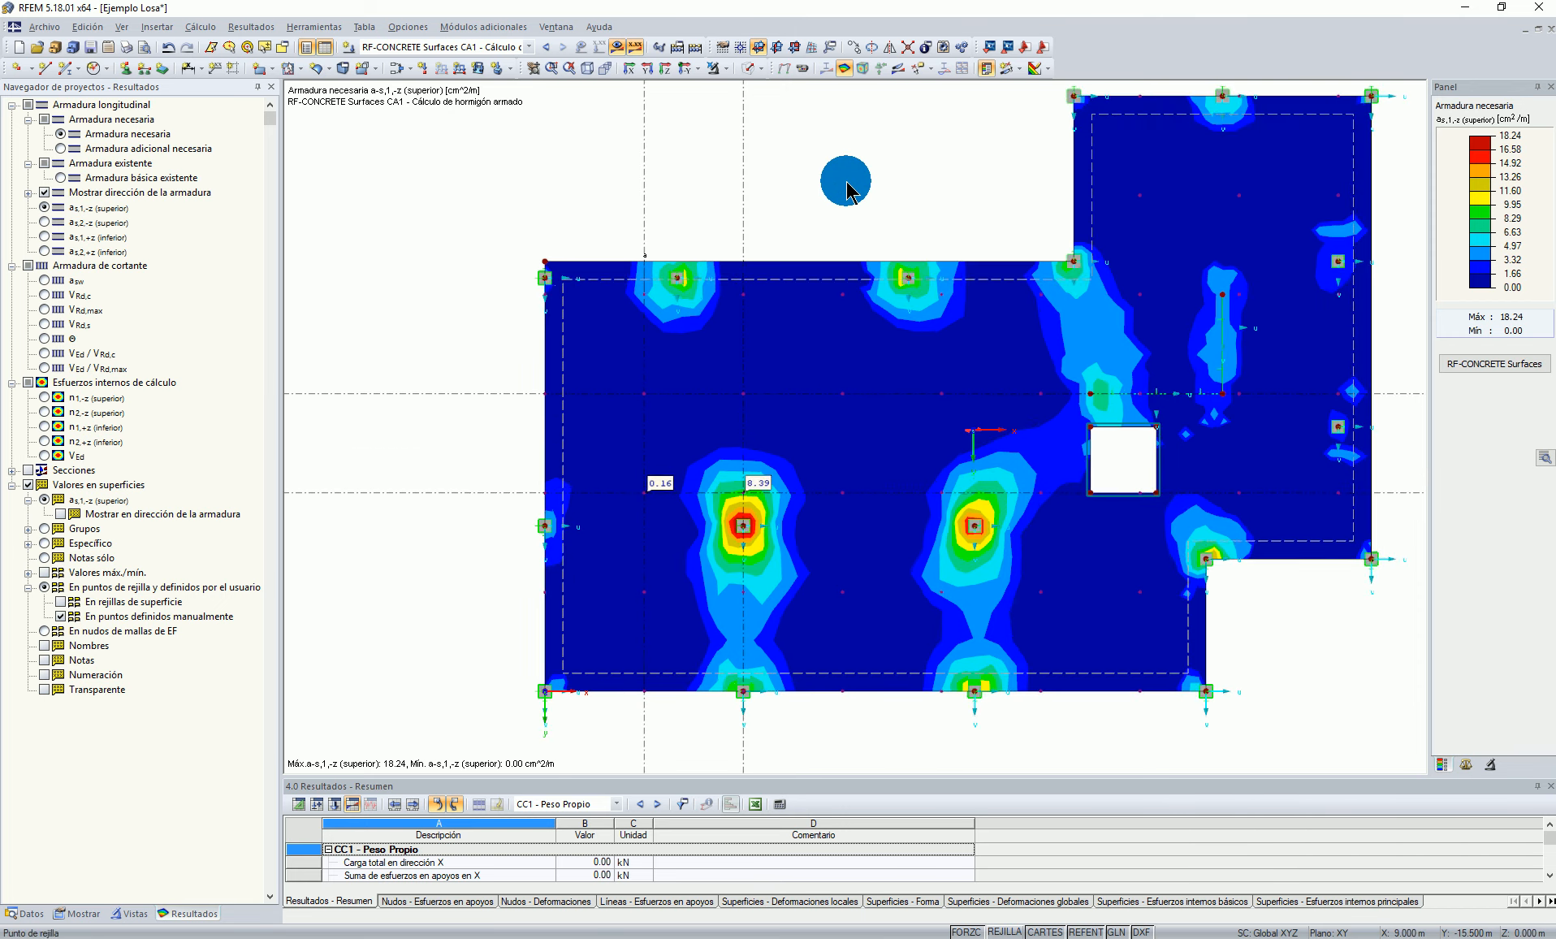
pyautogui.scroll(1, 1052, 393)
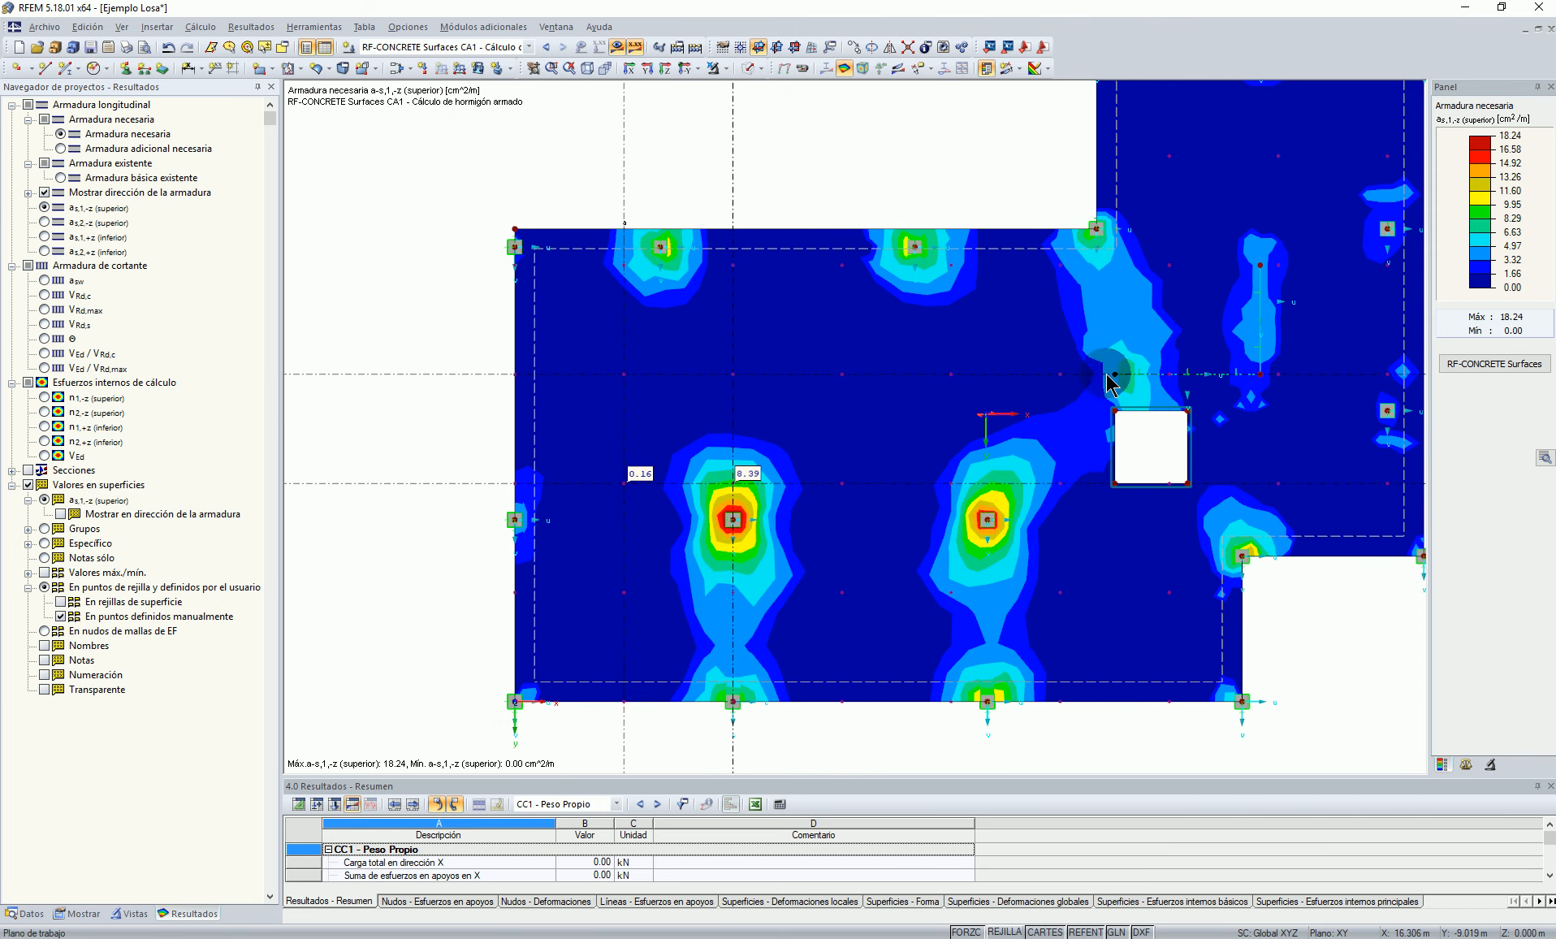
# Step: Display the required top reinforcement in the second direction (a-s,2,-z) over the whole slab
pyautogui.scroll(2, 1056, 412)
pyautogui.click(59, 230)
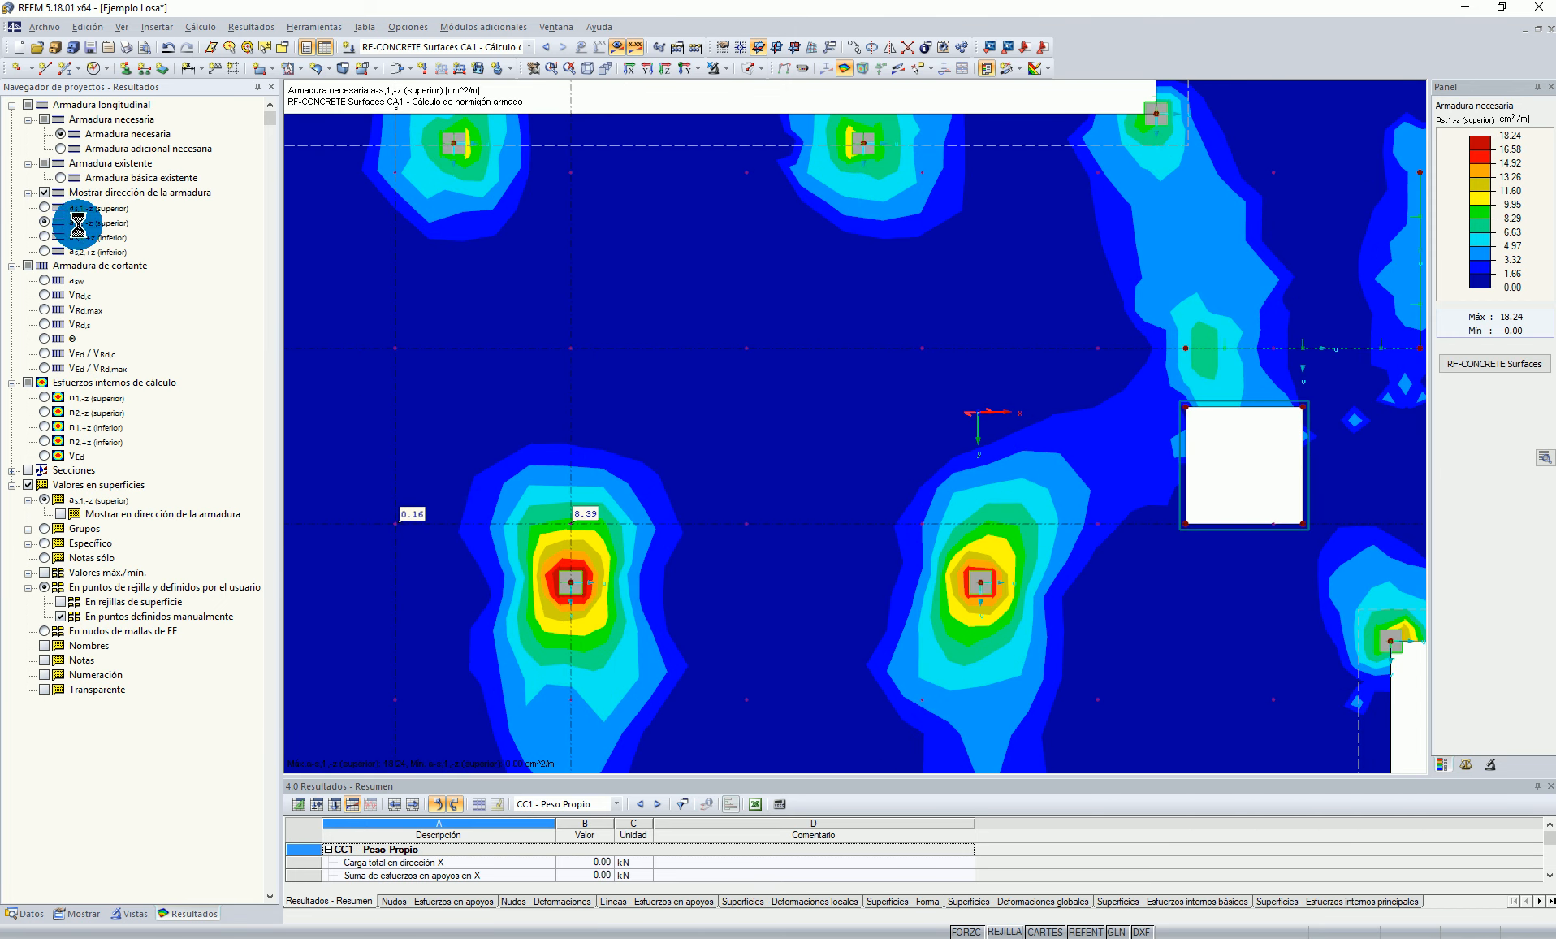
pyautogui.scroll(-3, 983, 475)
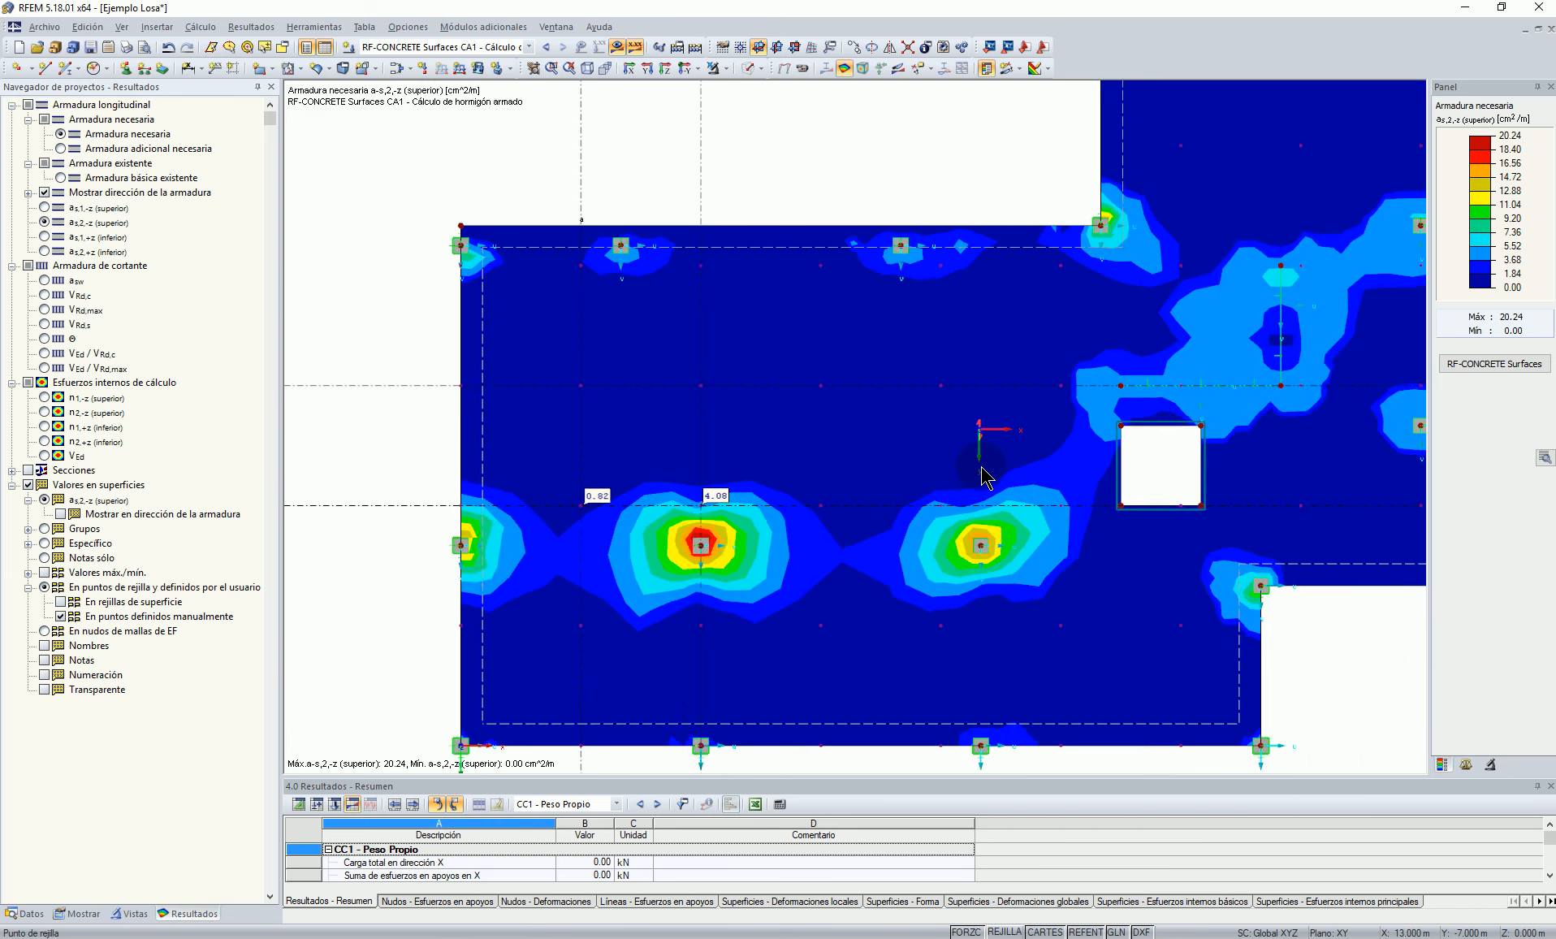
pyautogui.click(910, 161)
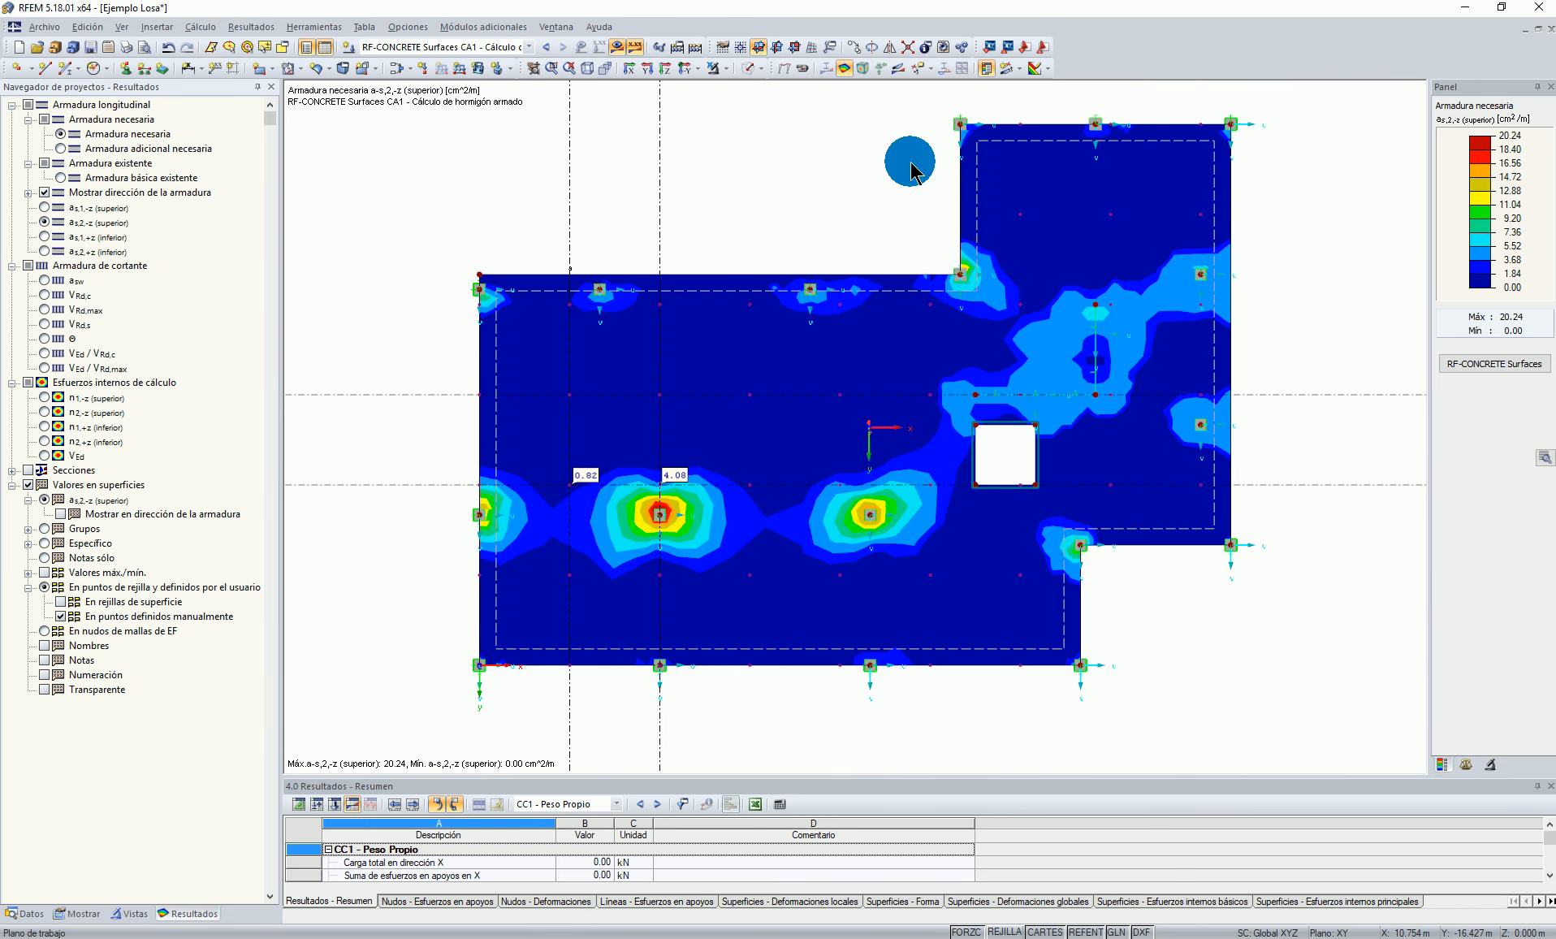
# Step: Show the existing basic reinforcement (Armadura básica existente) for a-s,2,-z on the slab
pyautogui.click(60, 178)
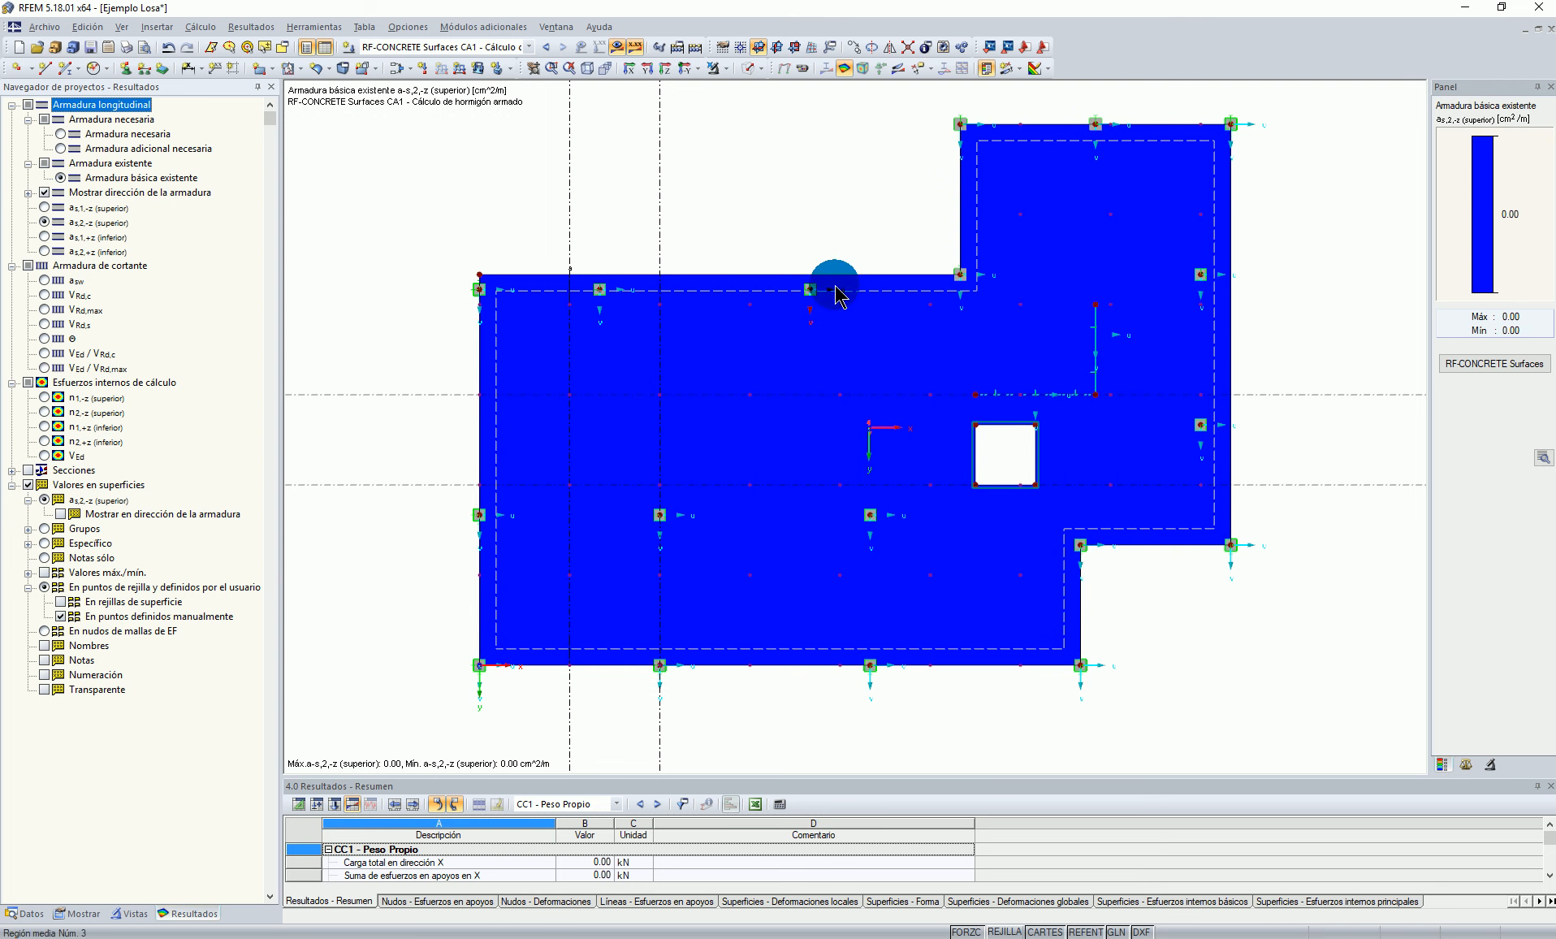
pyautogui.moveTo(792, 236); pyautogui.dragTo(802, 240, button='middle')
pyautogui.scroll(-1, 806, 244)
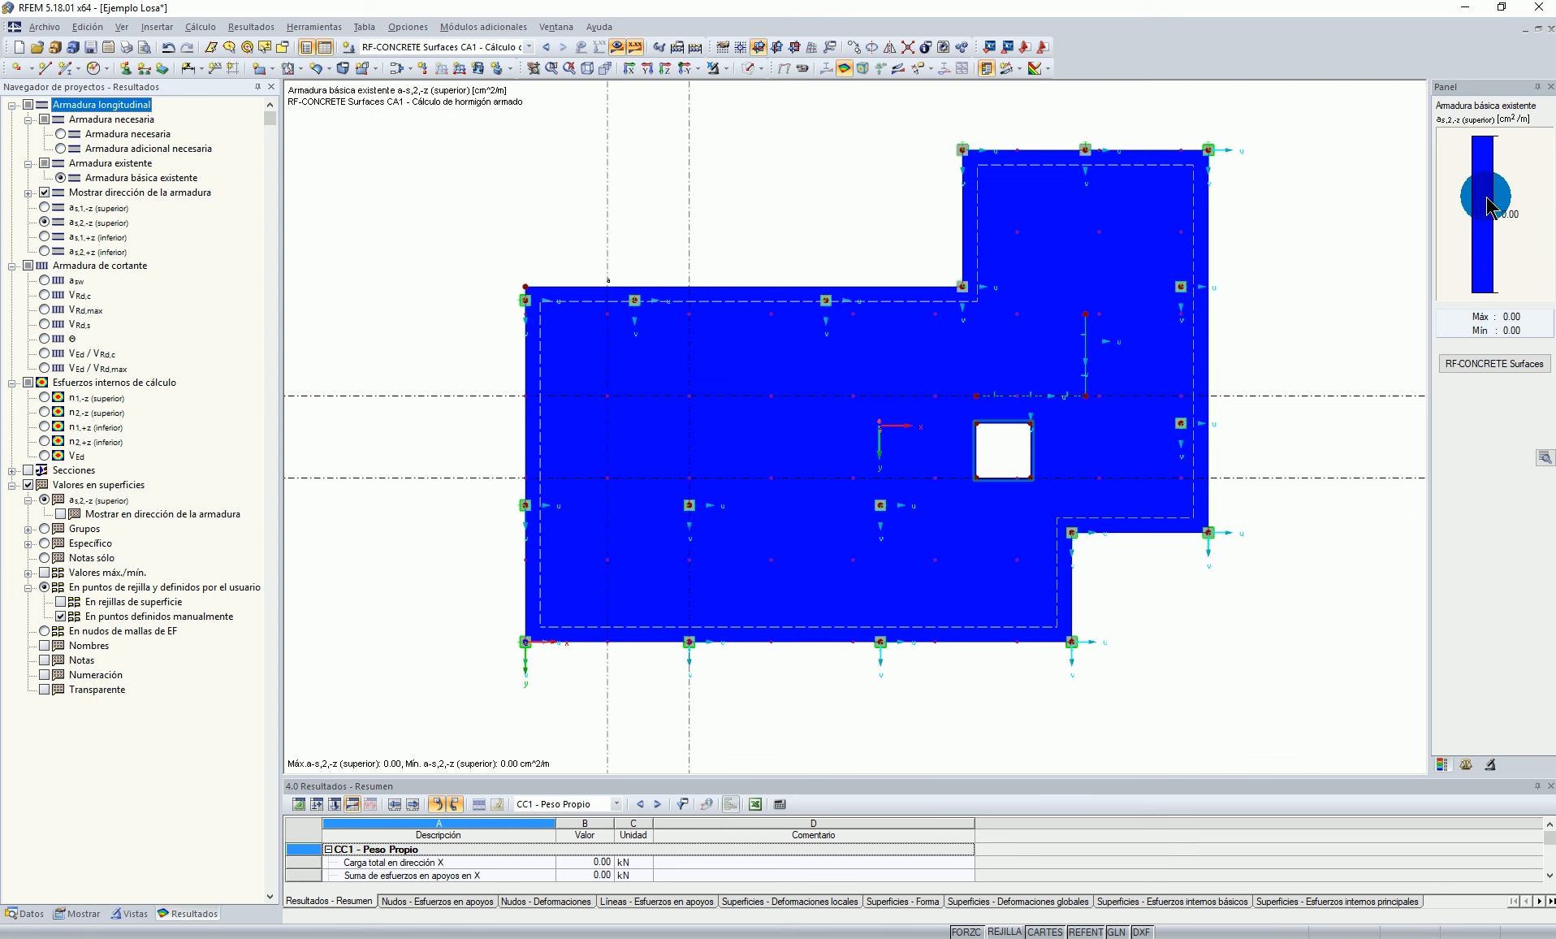
pyautogui.moveTo(798, 211); pyautogui.dragTo(799, 231, button='middle')
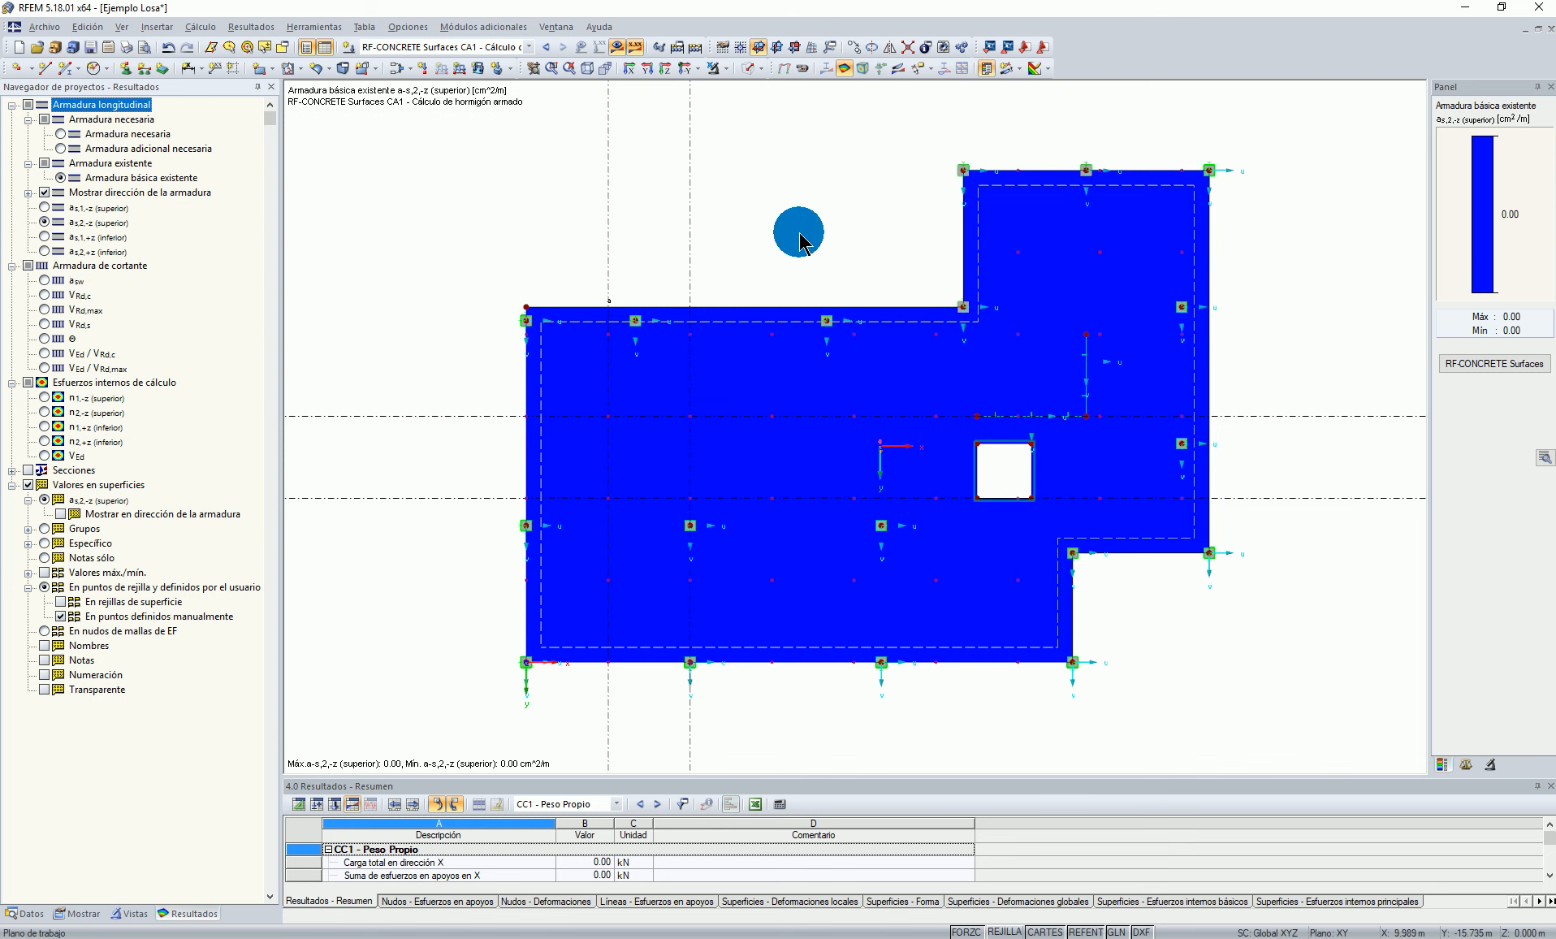
# Step: Return to the required reinforcement and compare a-s,1,-z (superior), a-s,1,+z (inferior) and a-s,2,-z (superior)
pyautogui.click(65, 135)
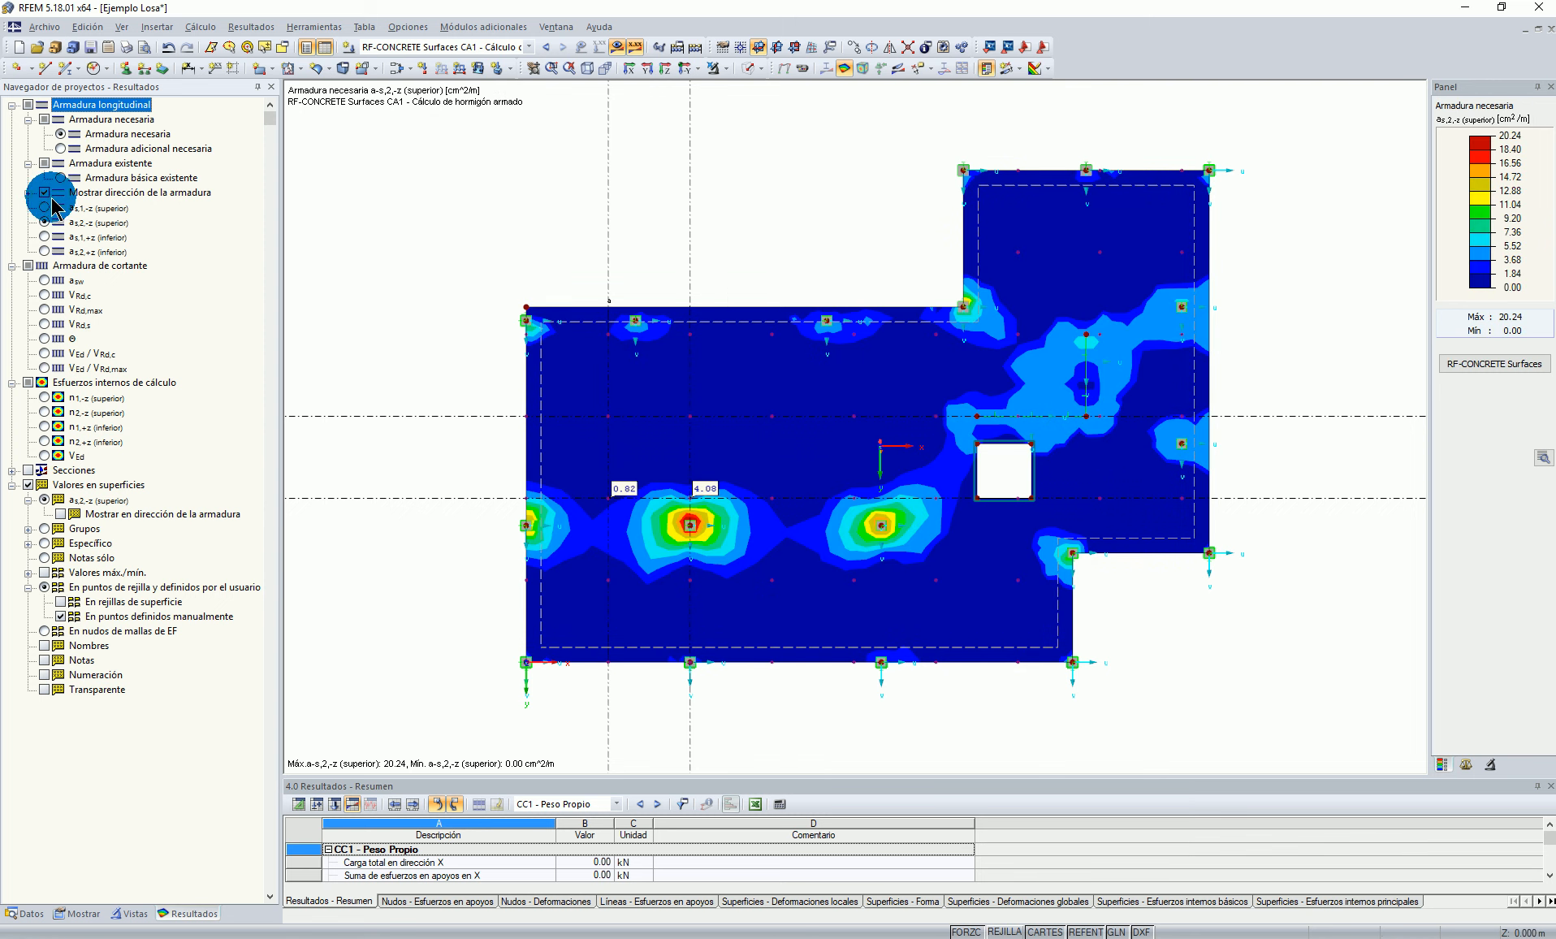
pyautogui.click(46, 207)
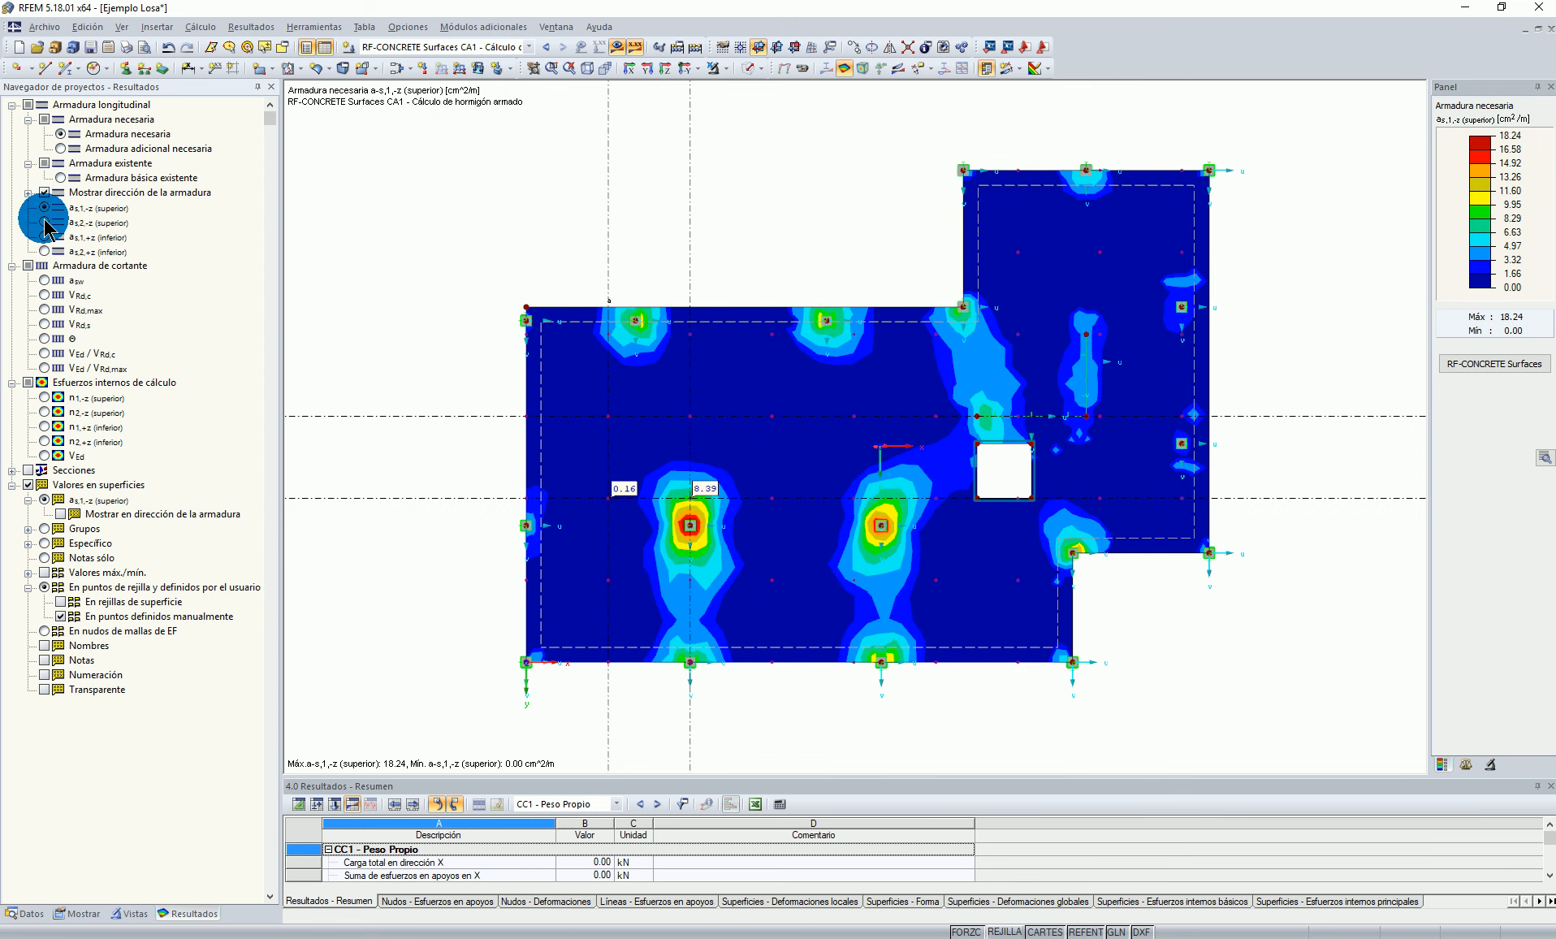
pyautogui.click(45, 237)
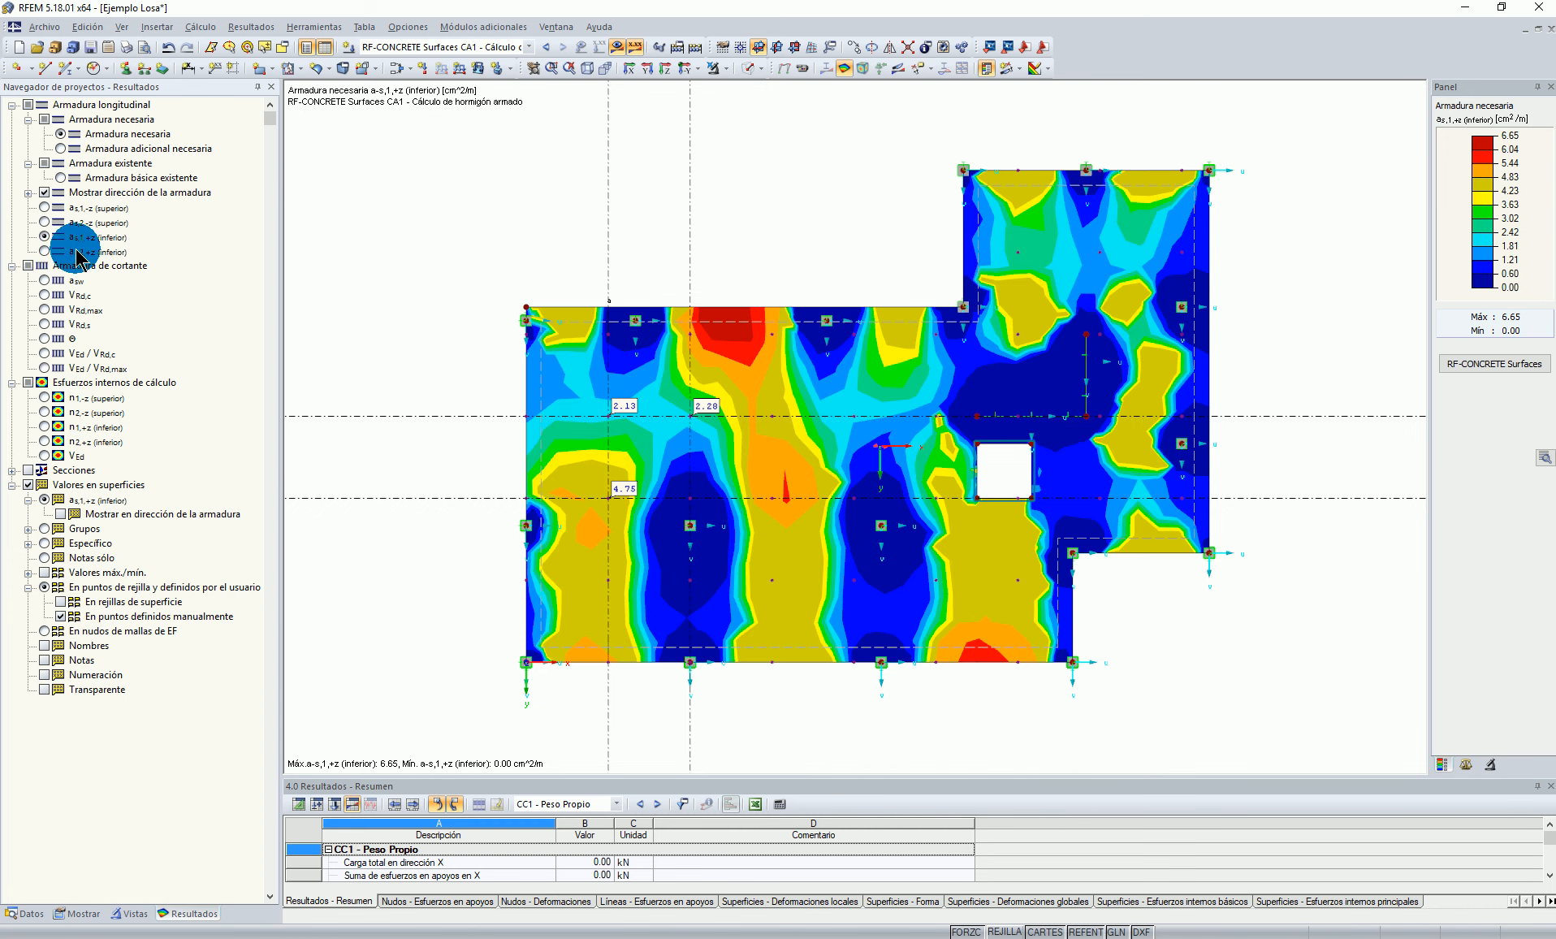
pyautogui.click(44, 222)
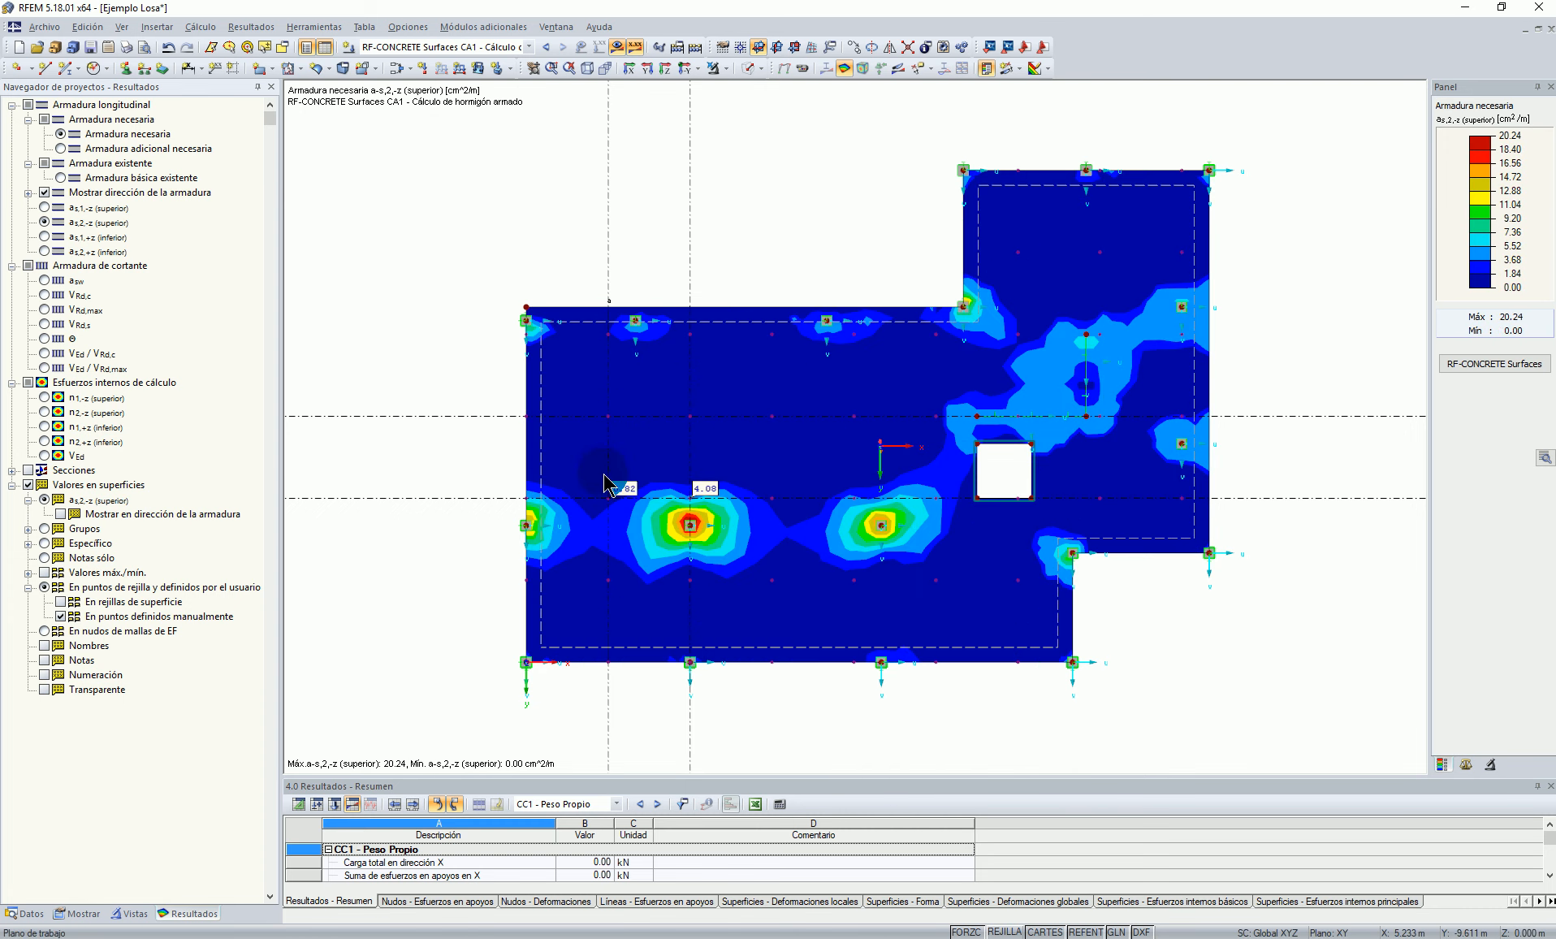
# Step: Place a manual result value on the slab near the grid point between the upper edge and the interior columns
pyautogui.click(929, 68)
pyautogui.click(945, 114)
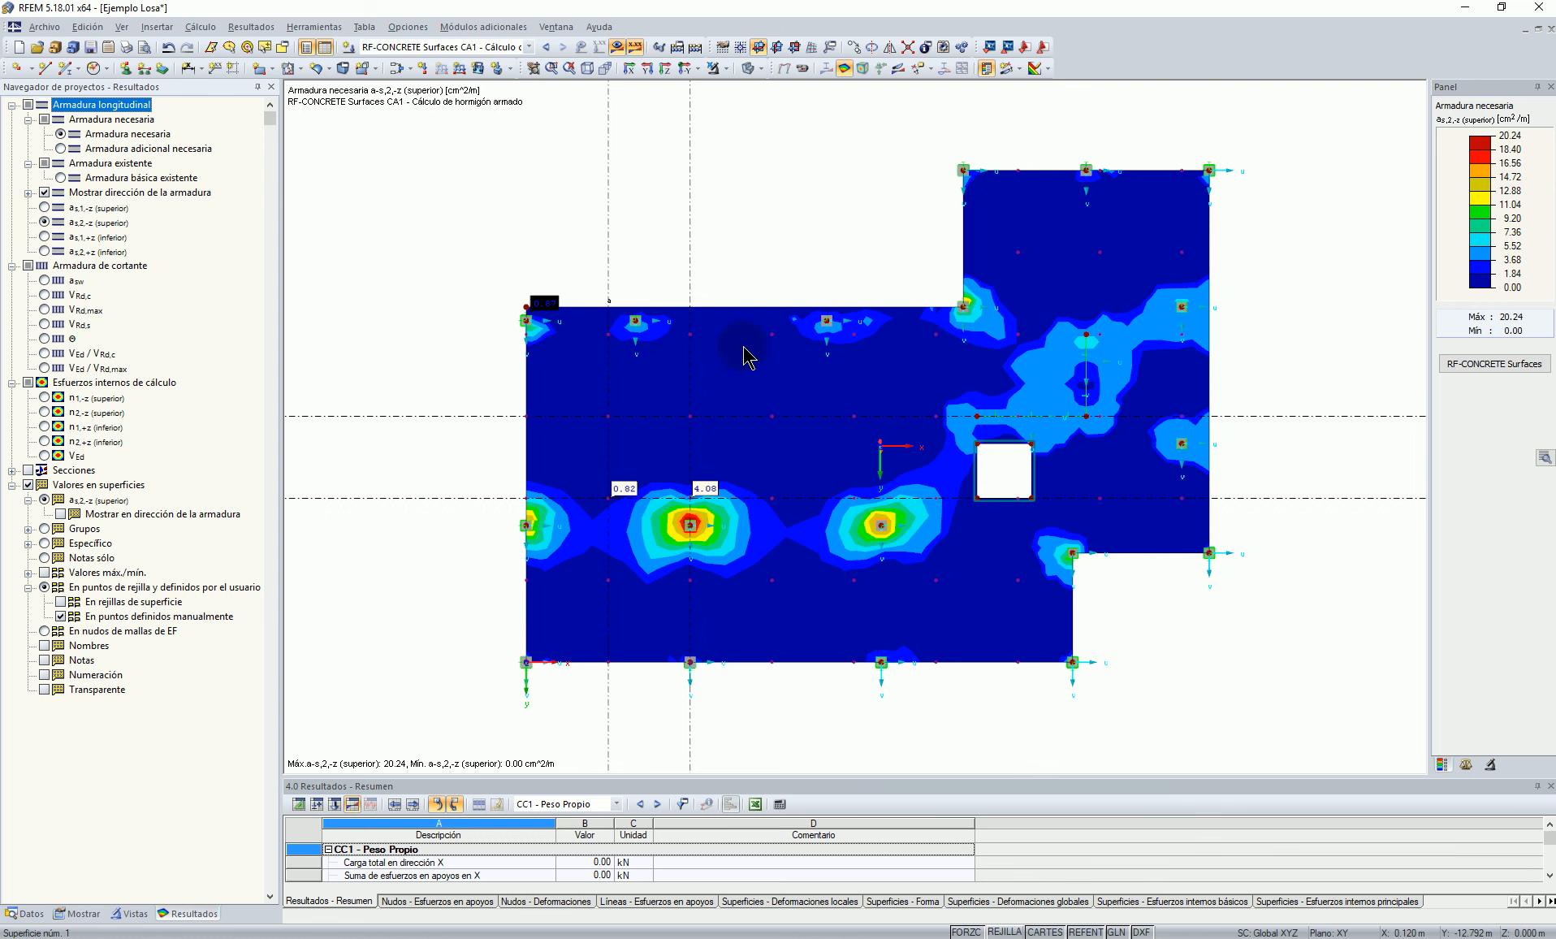
pyautogui.scroll(4, 588, 442)
pyautogui.scroll(1, 589, 443)
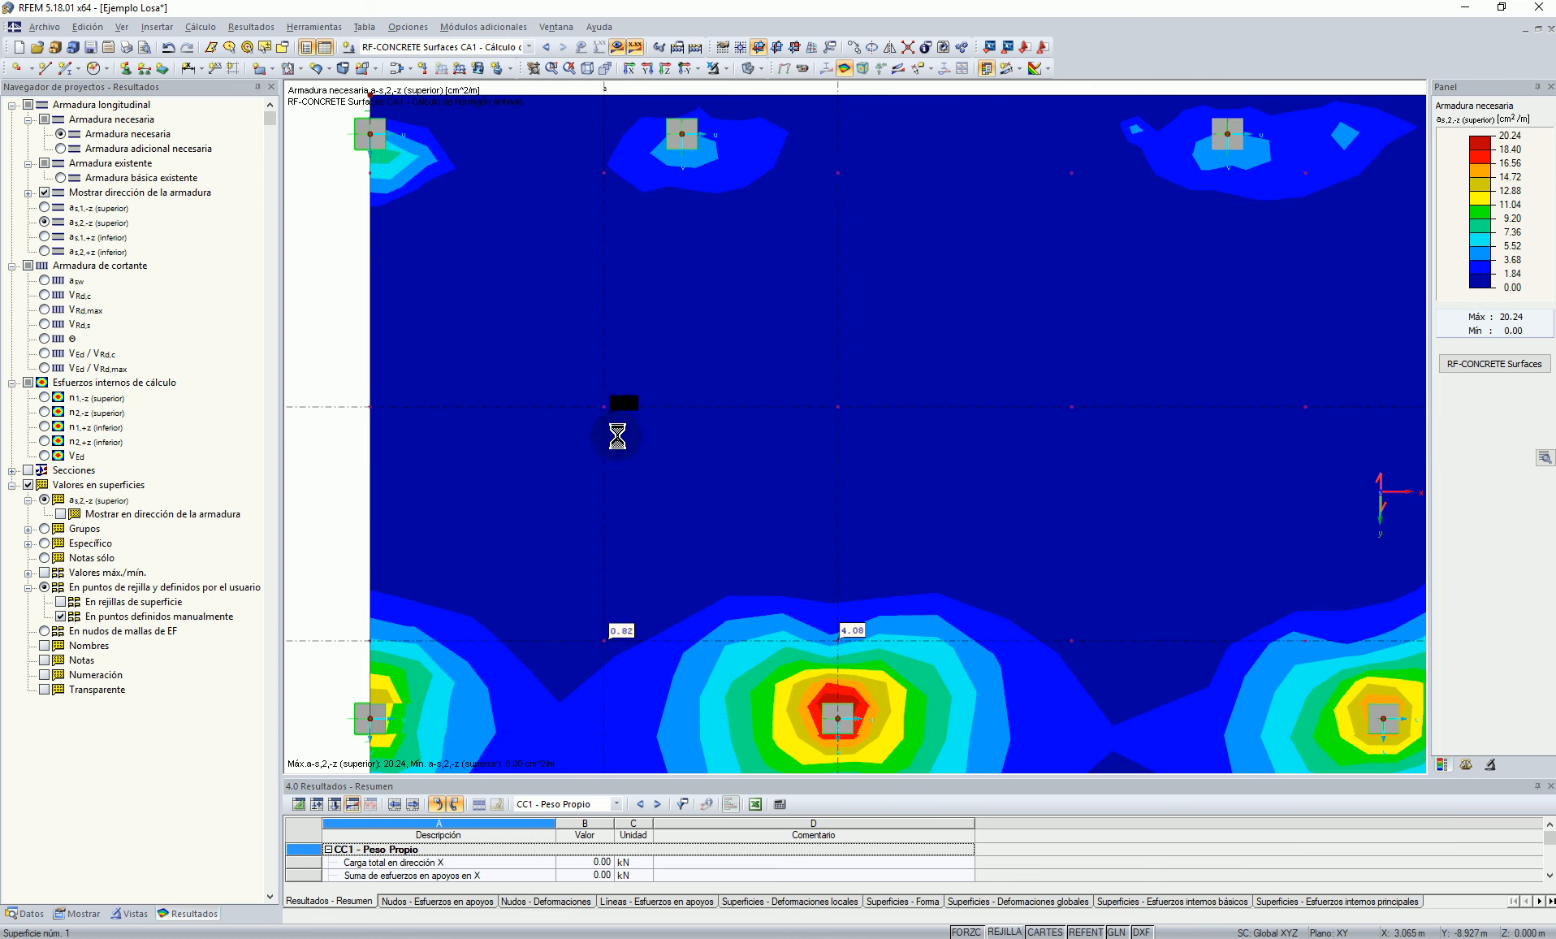
pyautogui.scroll(-5, 691, 502)
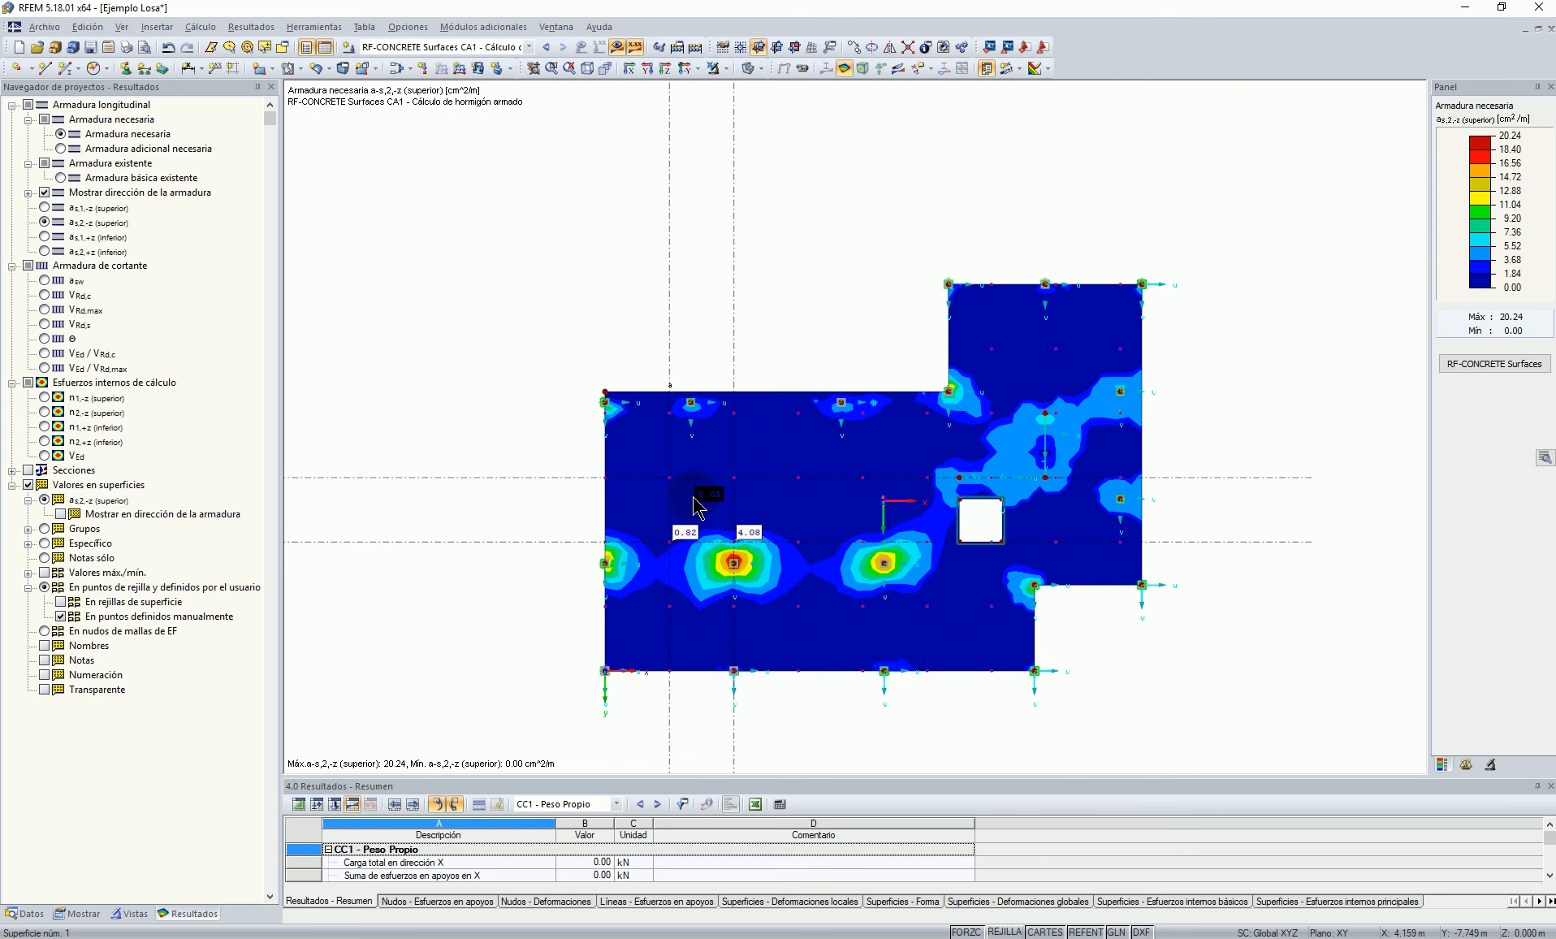
pyautogui.click(790, 345)
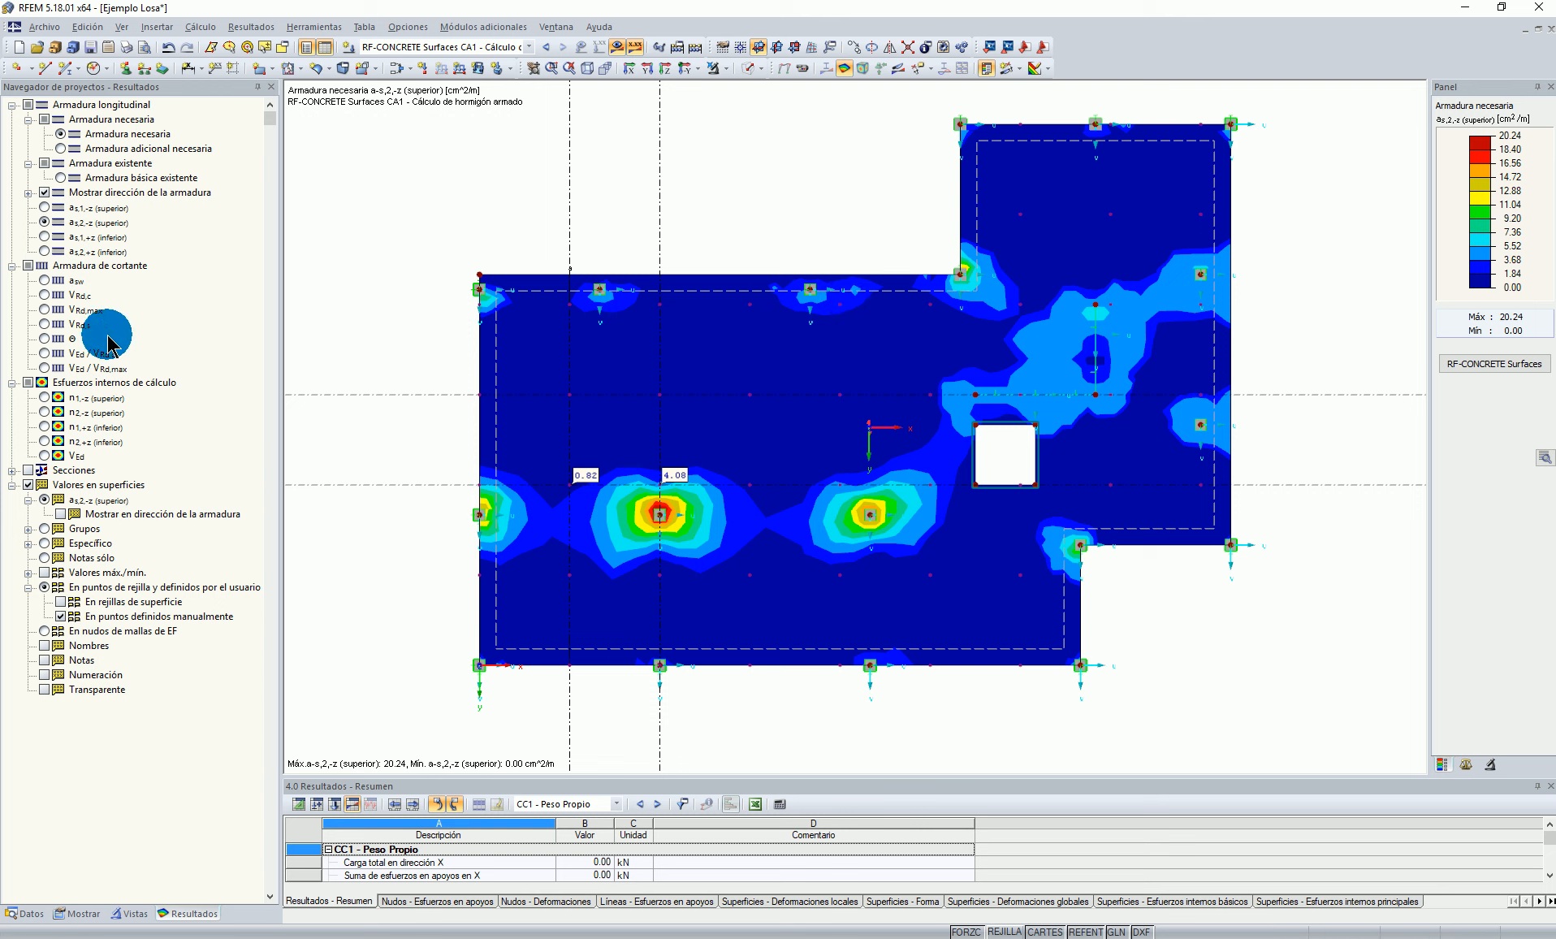
# Step: Display the shear ratio VEd / VRd,c on the slab and reset its isoband value scale to the default
pyautogui.click(47, 355)
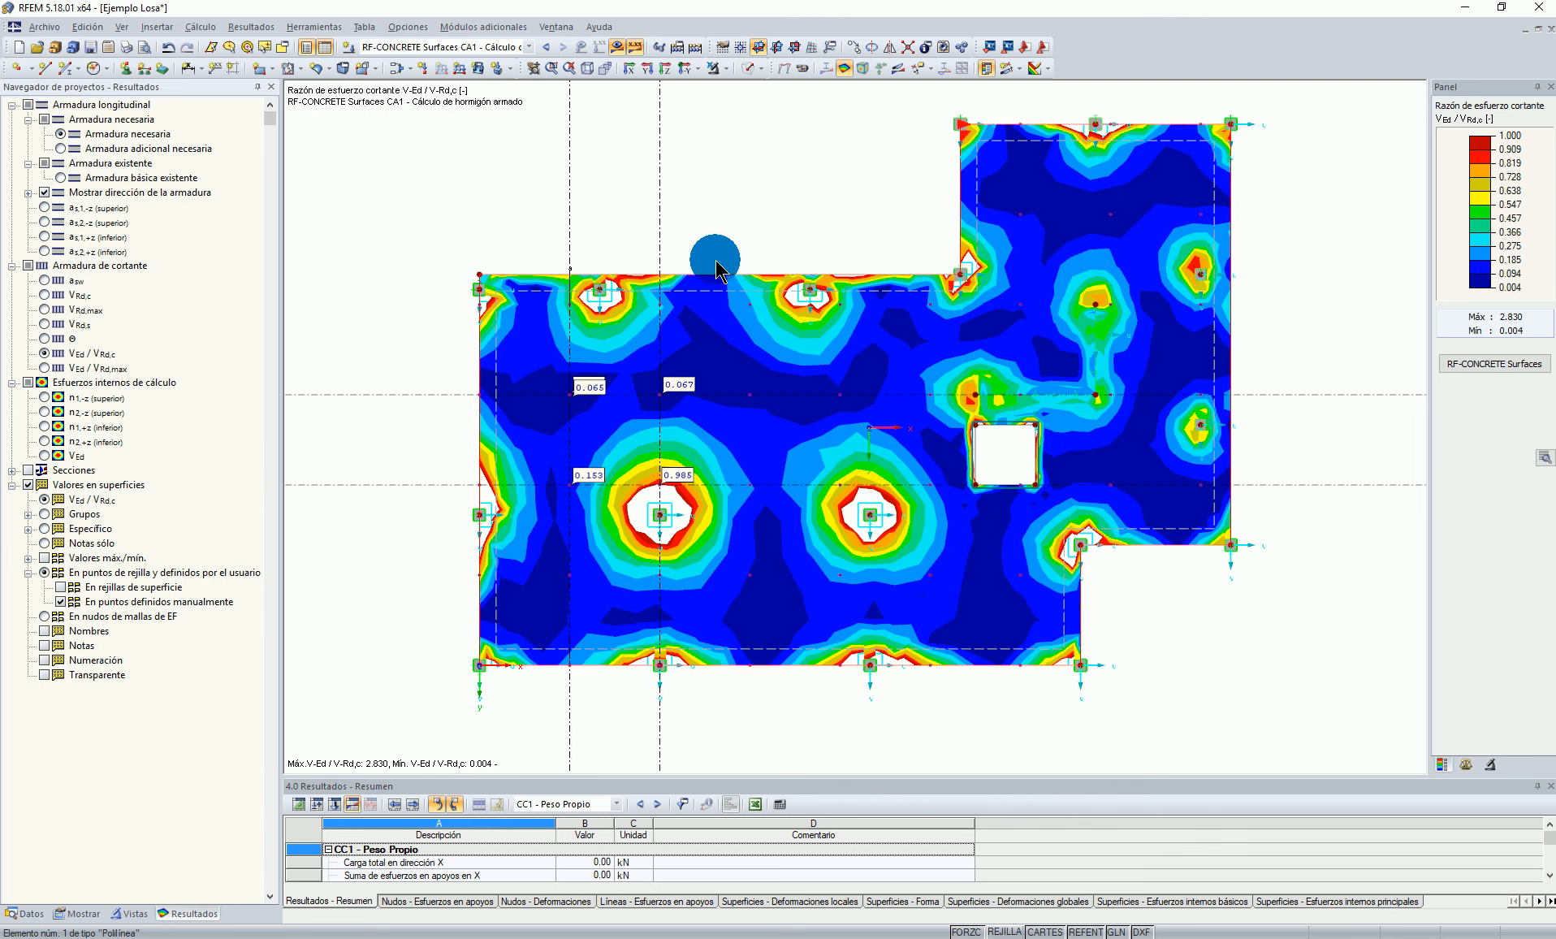
pyautogui.doubleClick(1484, 261)
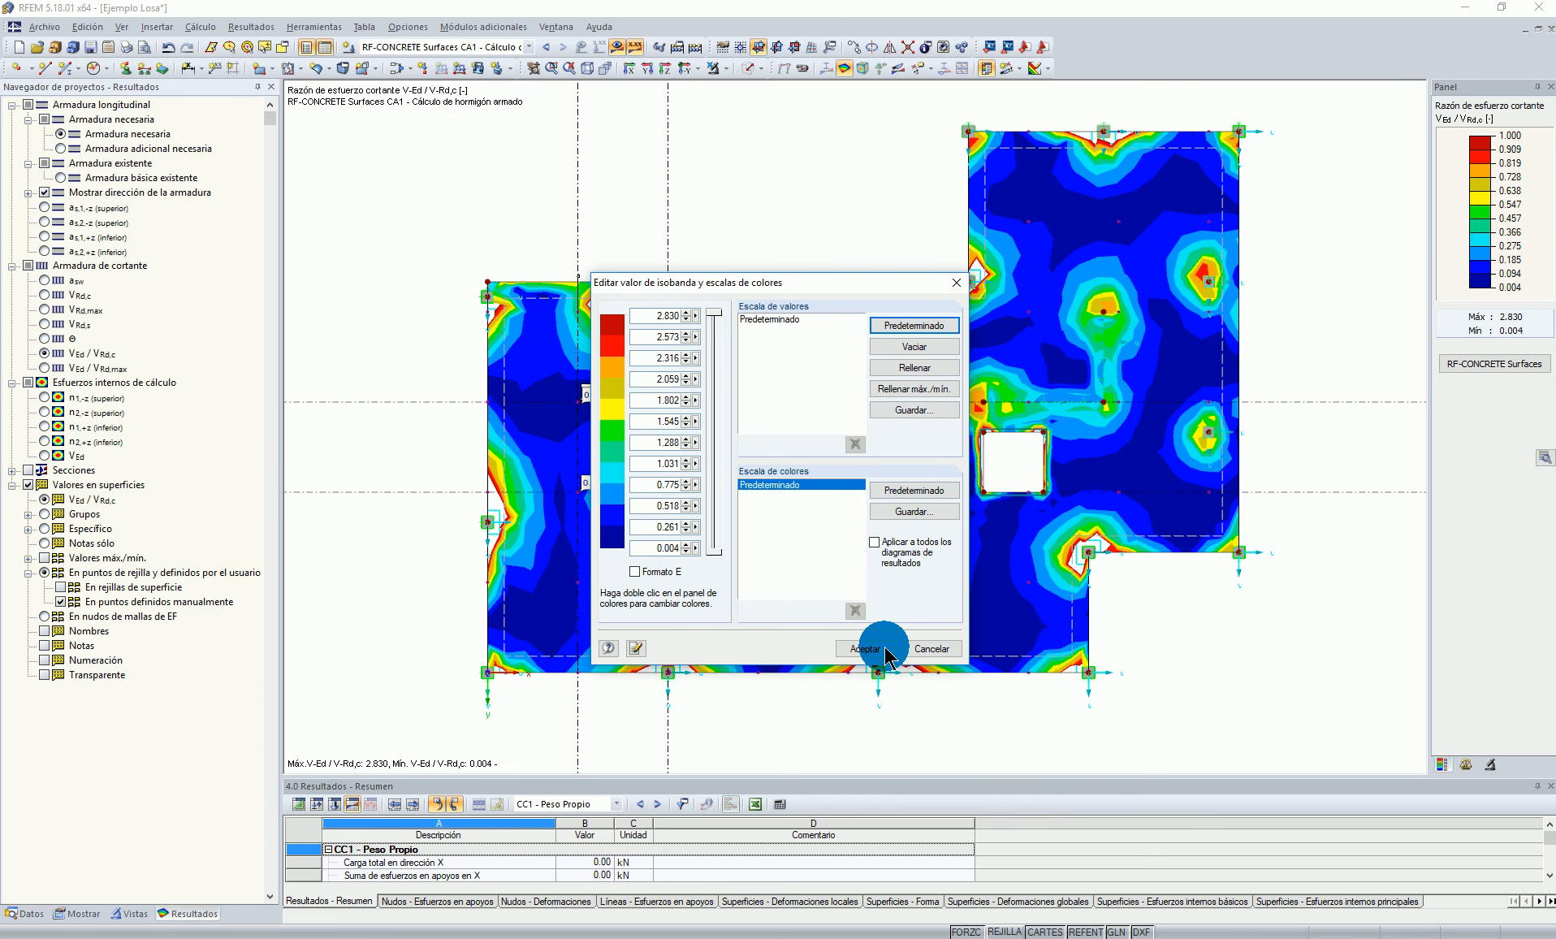
pyautogui.click(874, 646)
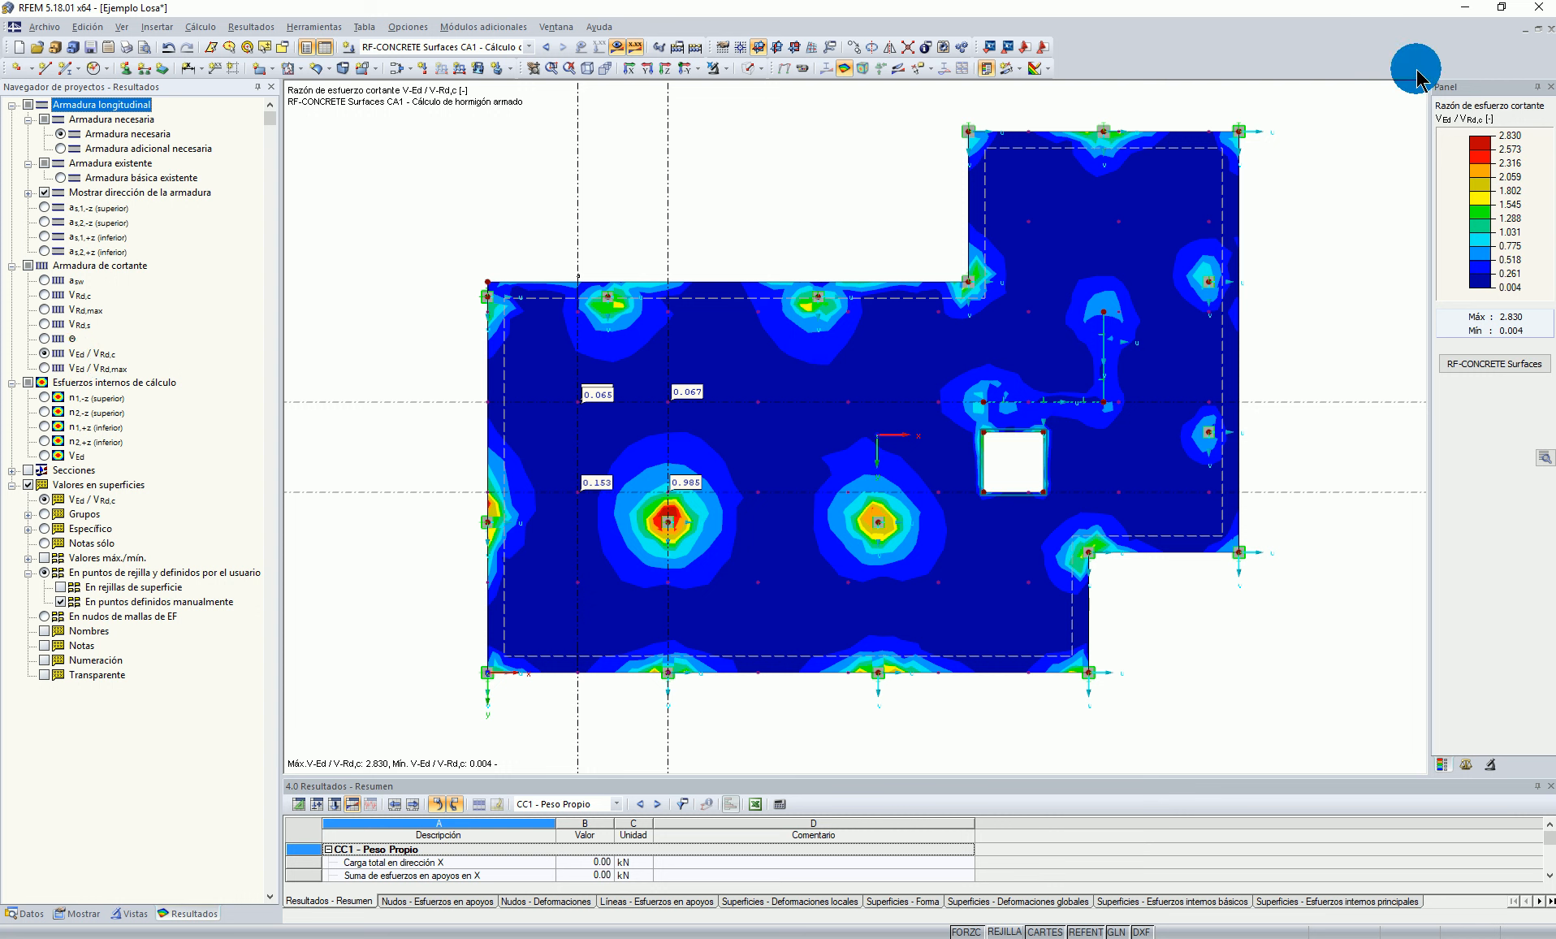
pyautogui.scroll(2, 664, 517)
pyautogui.scroll(1, 664, 517)
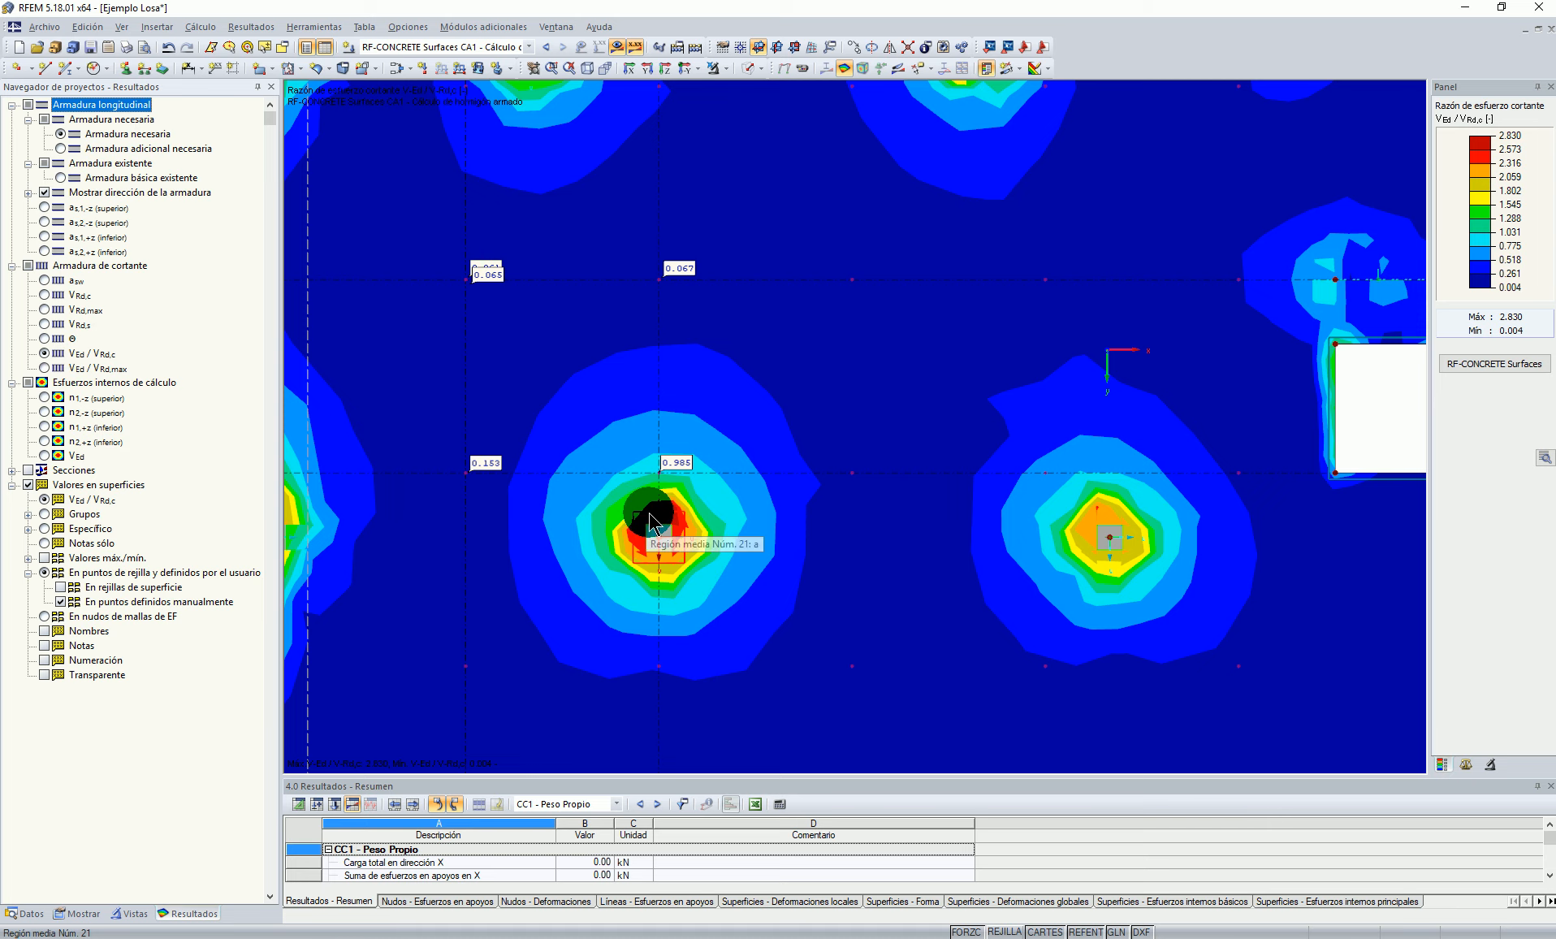
pyautogui.scroll(-2, 652, 519)
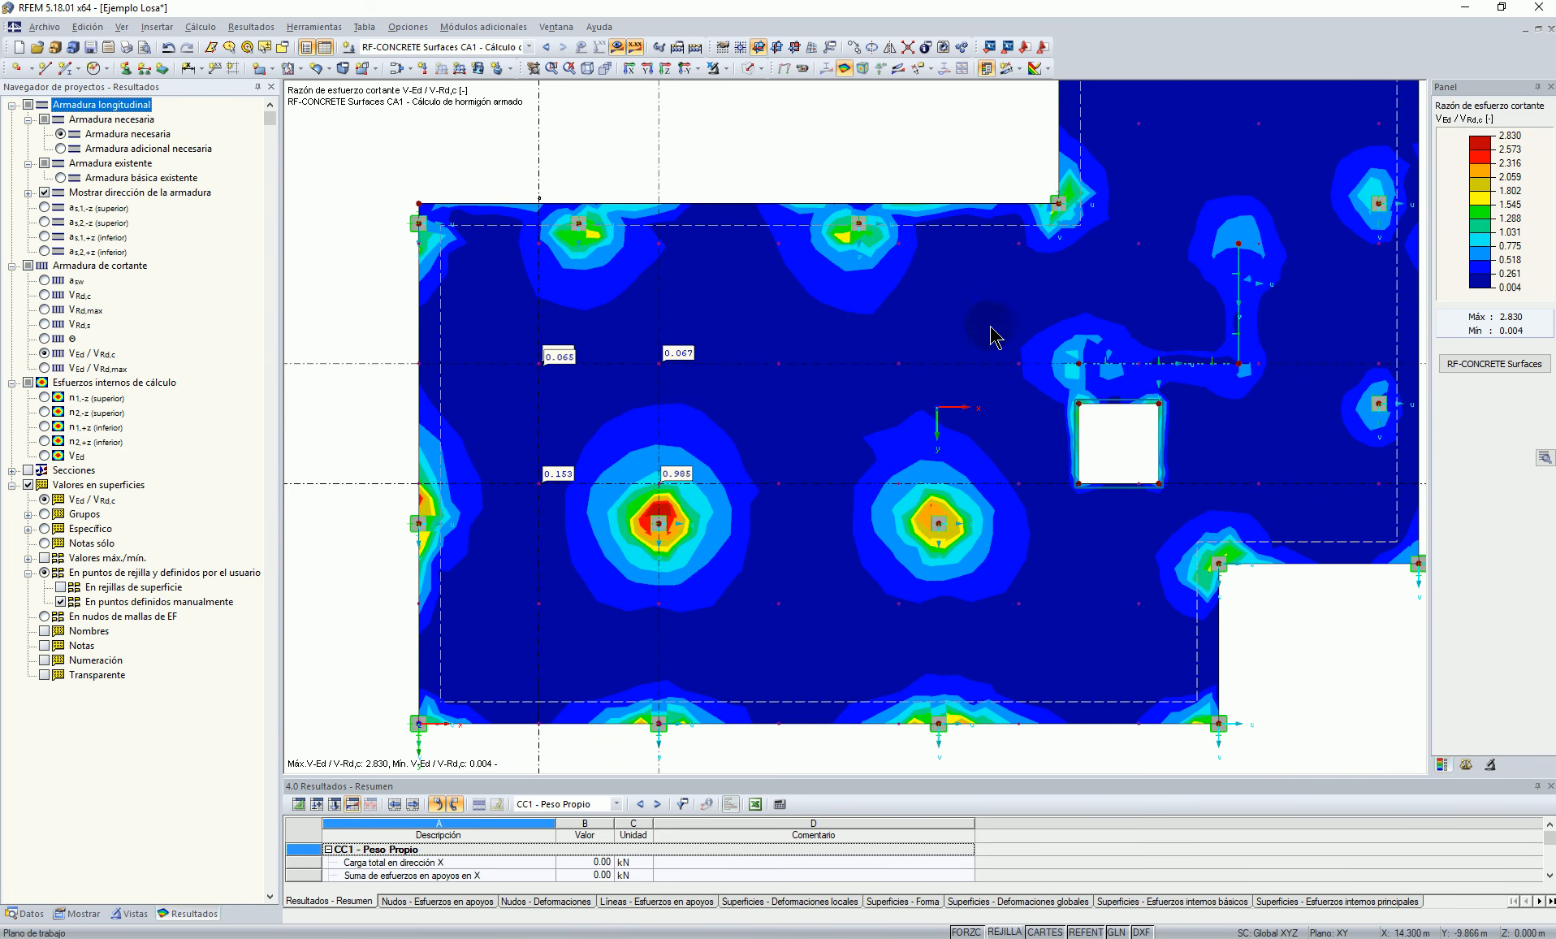
# Step: Review the required longitudinal reinforcement for a-s,2,-z (superior) and the bottom layers a-s,1,+z and a-s,2,+z
pyautogui.click(1512, 360)
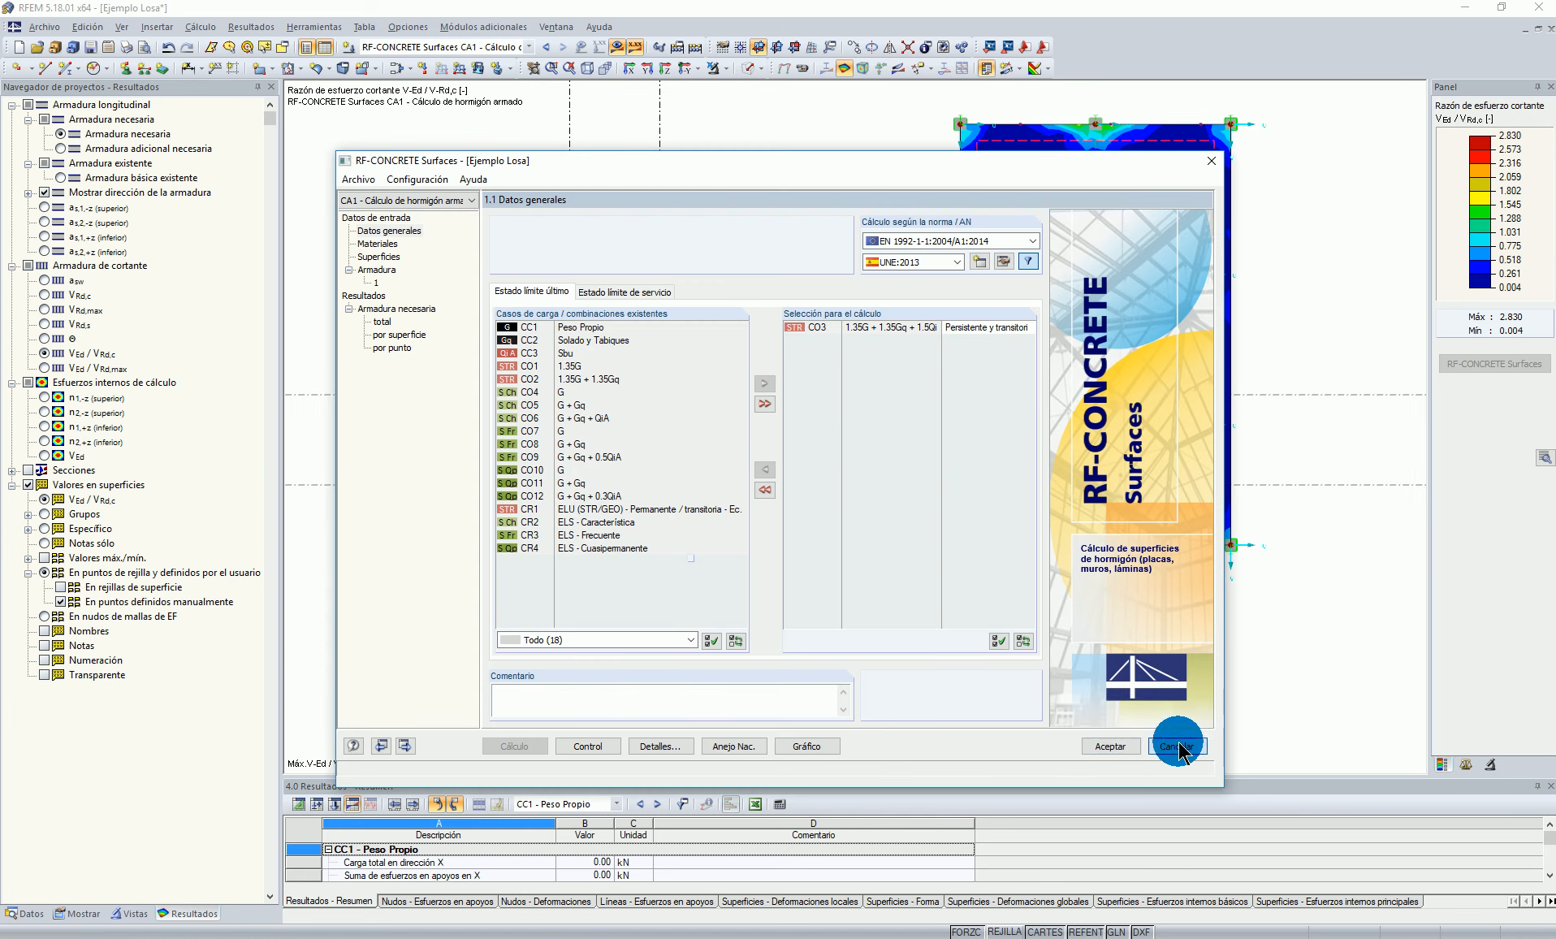
pyautogui.click(1180, 740)
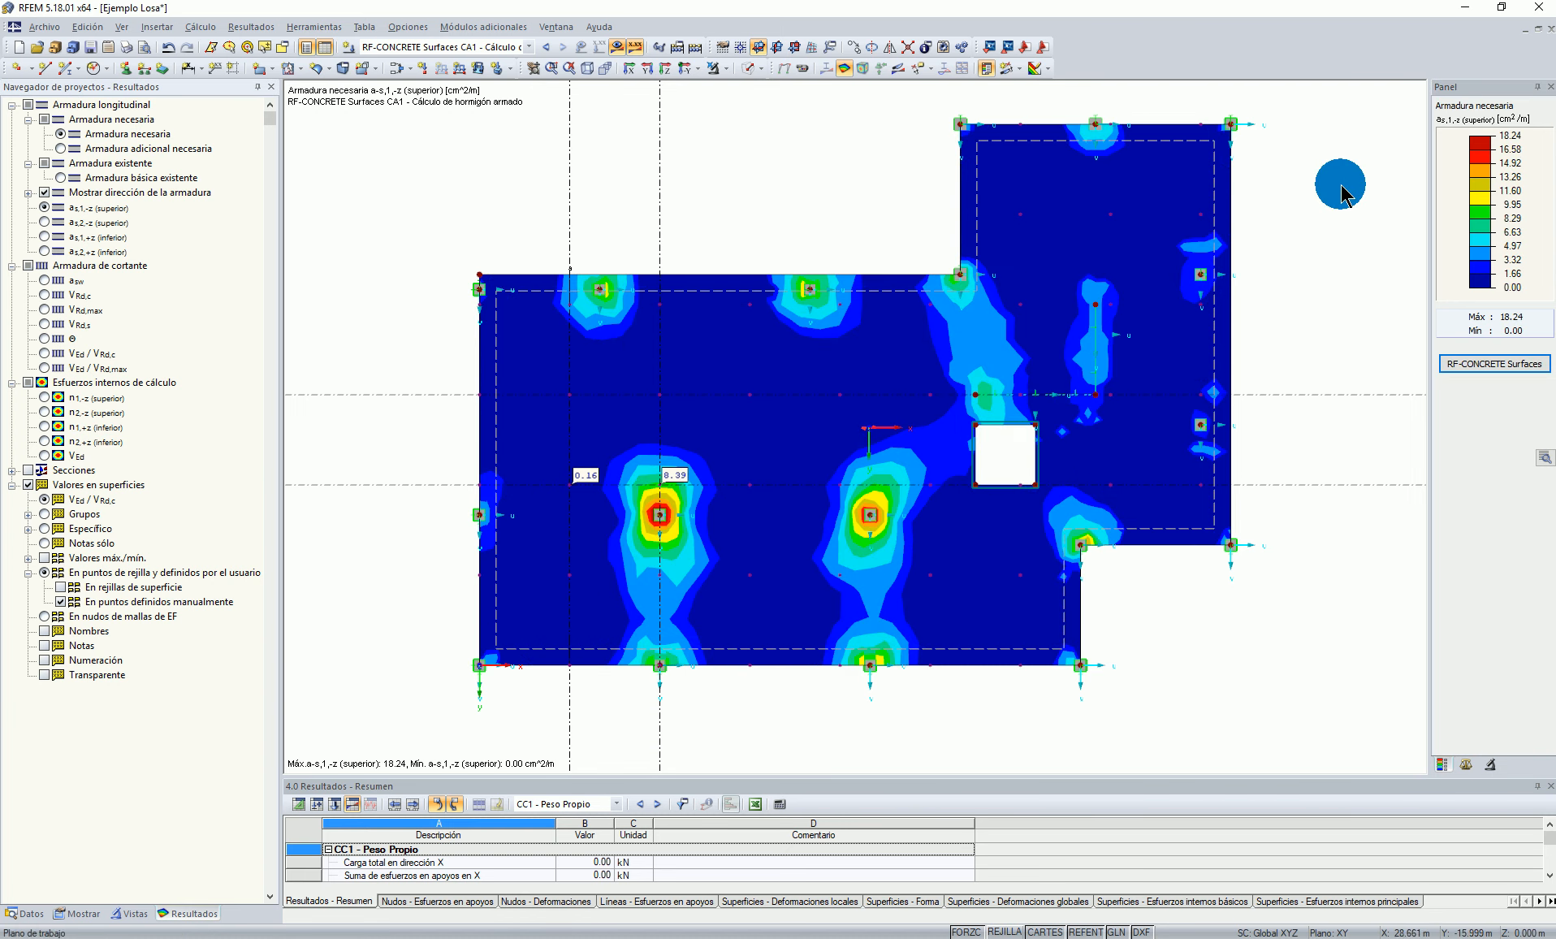
pyautogui.click(44, 222)
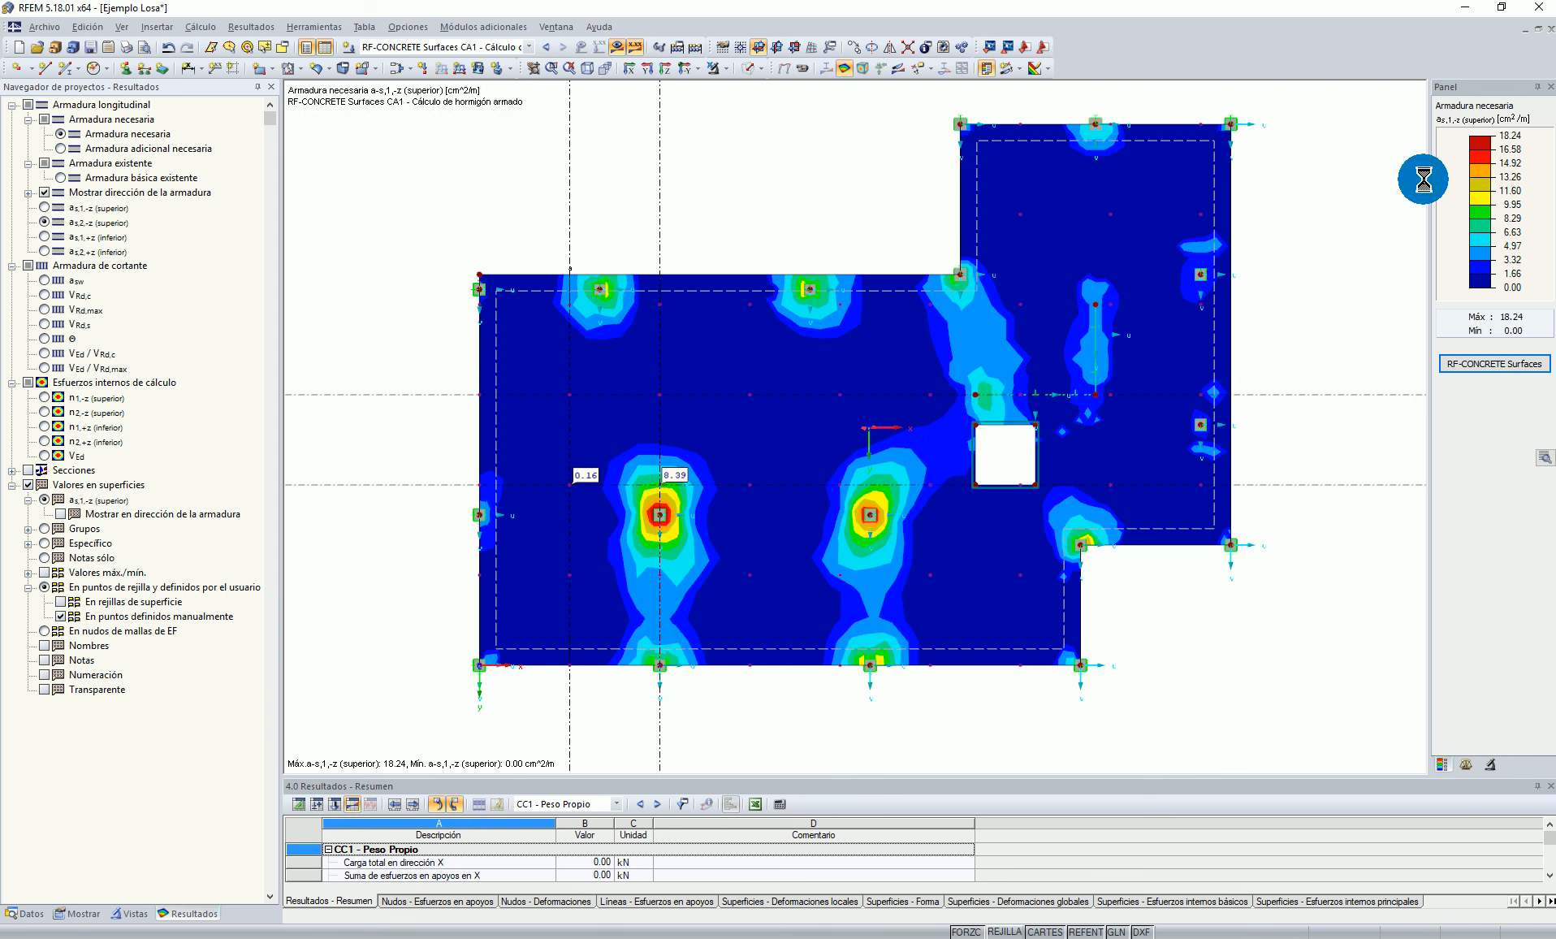
pyautogui.click(91, 237)
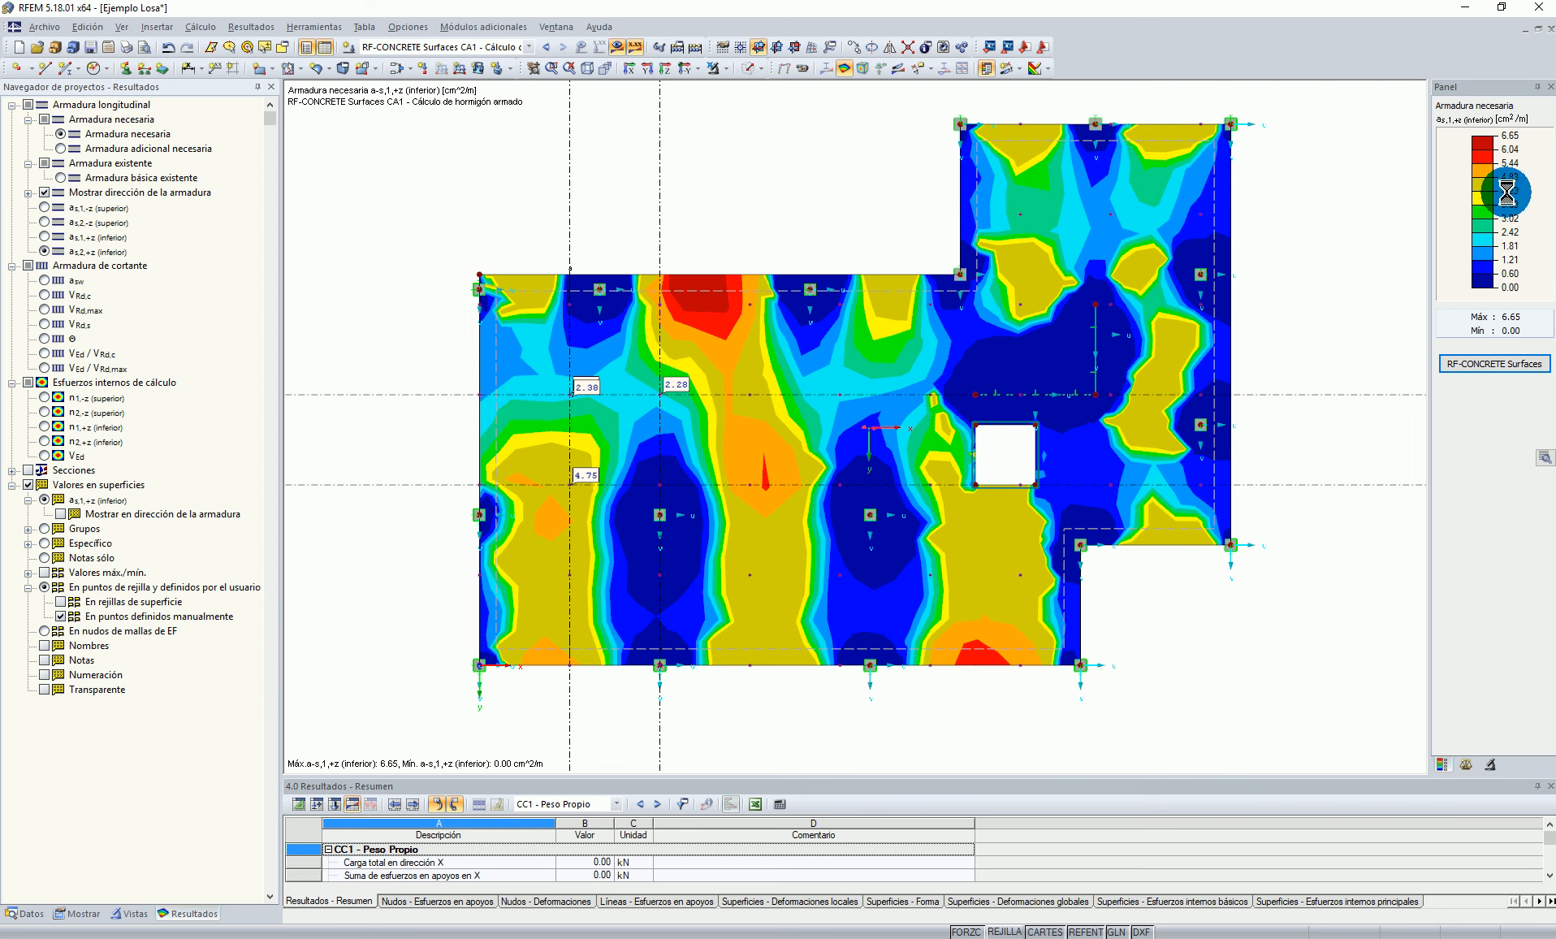
# Step: Try automatically increasing the required longitudinal reinforcement to avoid shear reinforcement, and recalculate the slab in RF-CONCRETE Surfaces
pyautogui.click(1531, 371)
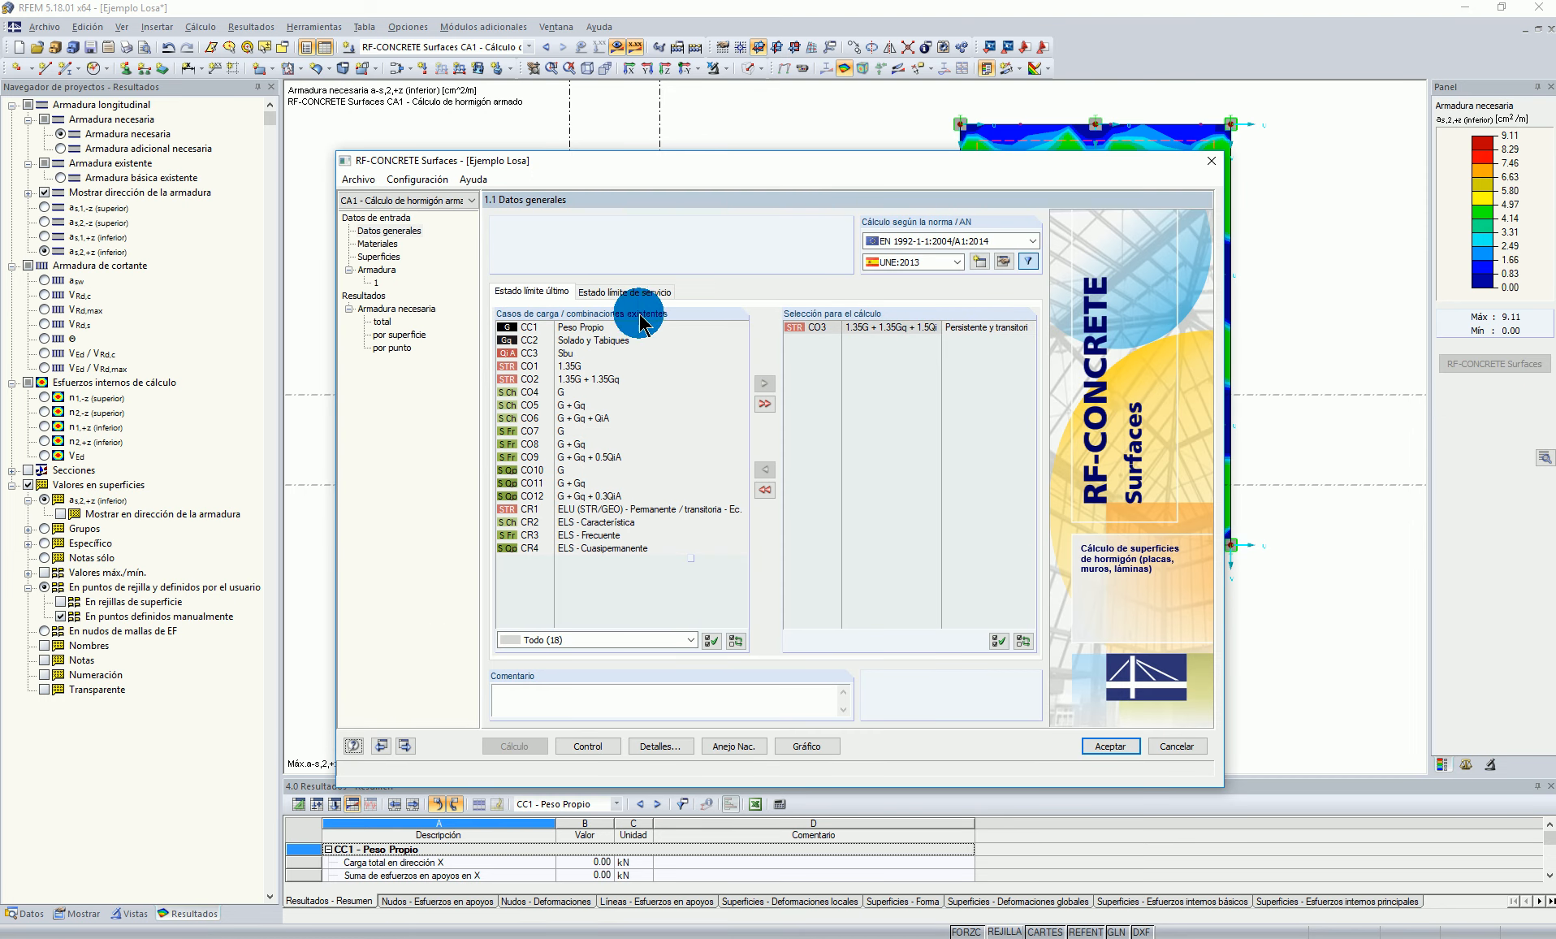
pyautogui.click(377, 270)
pyautogui.click(695, 262)
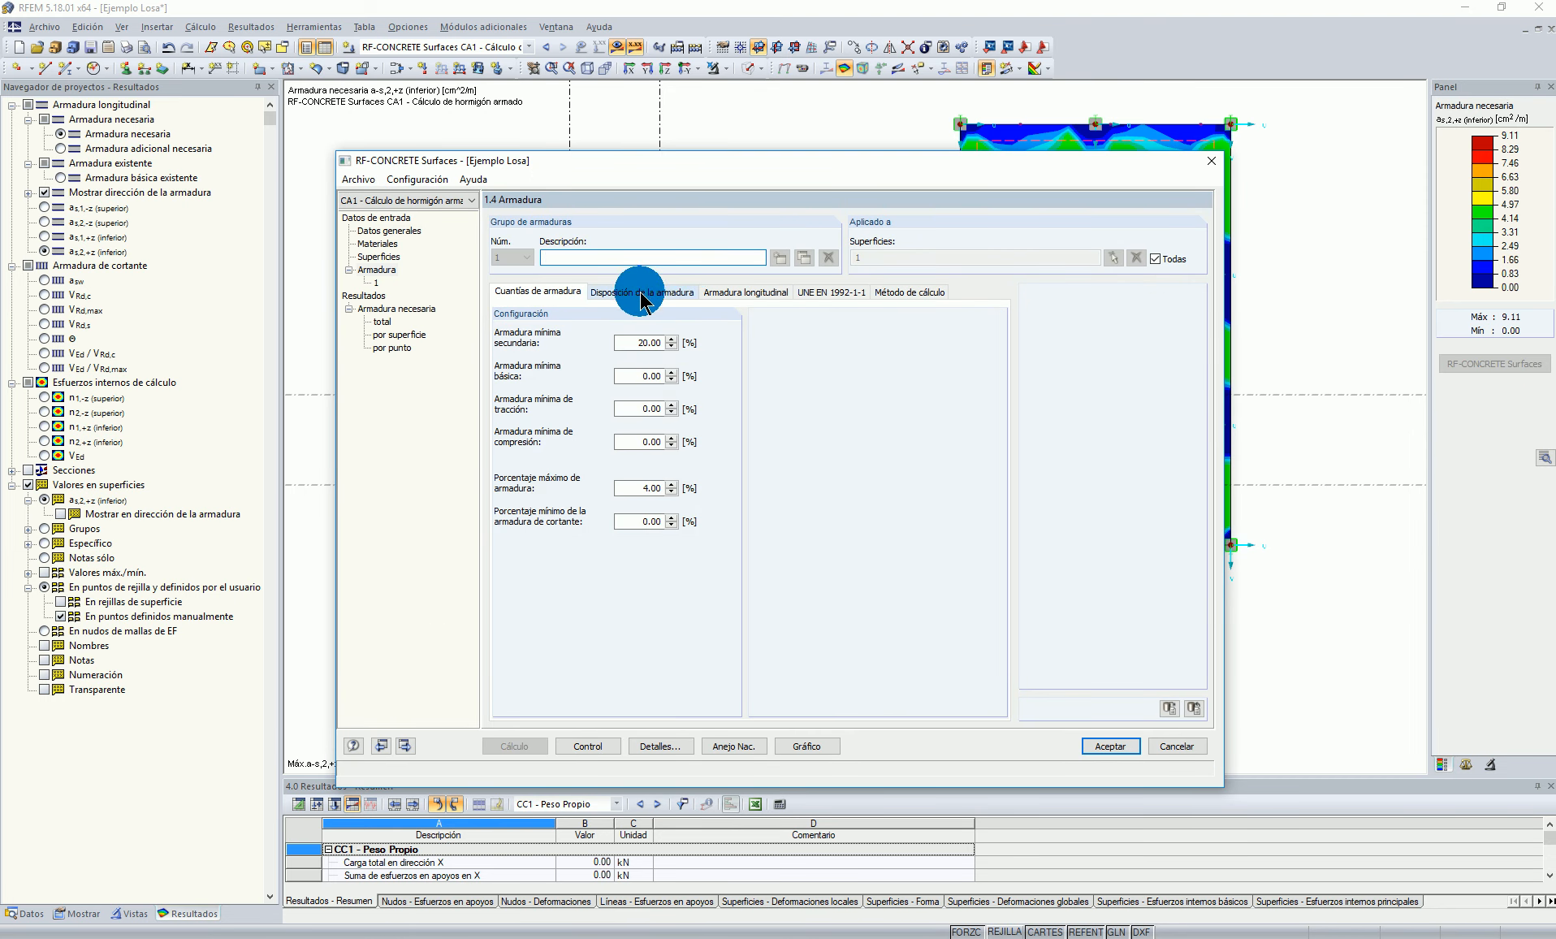
pyautogui.click(727, 293)
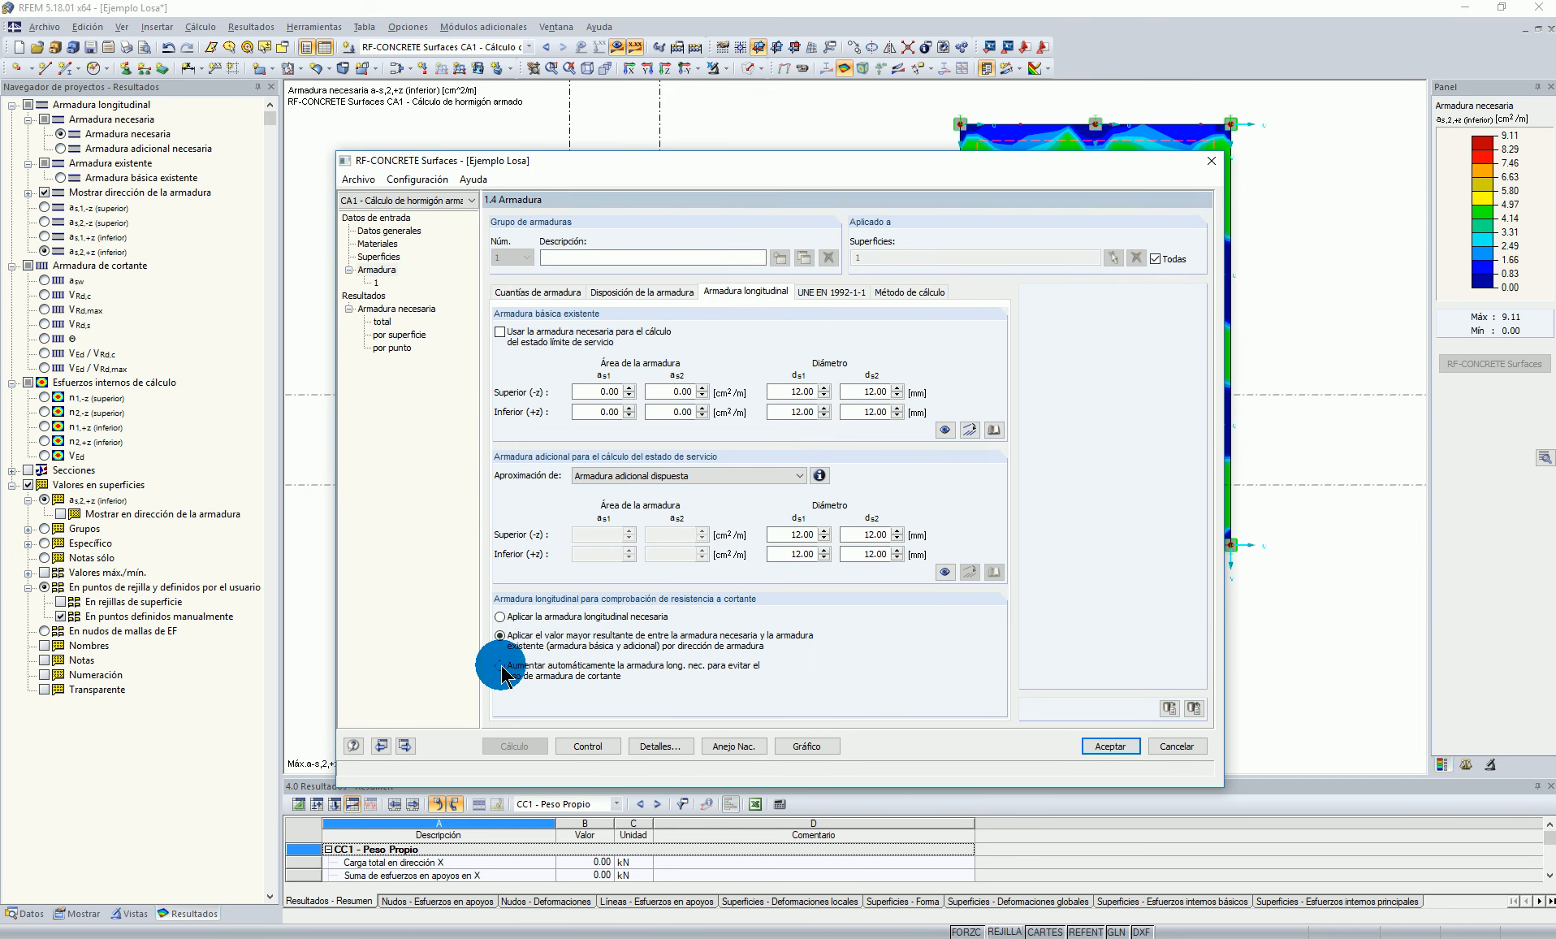
pyautogui.click(519, 746)
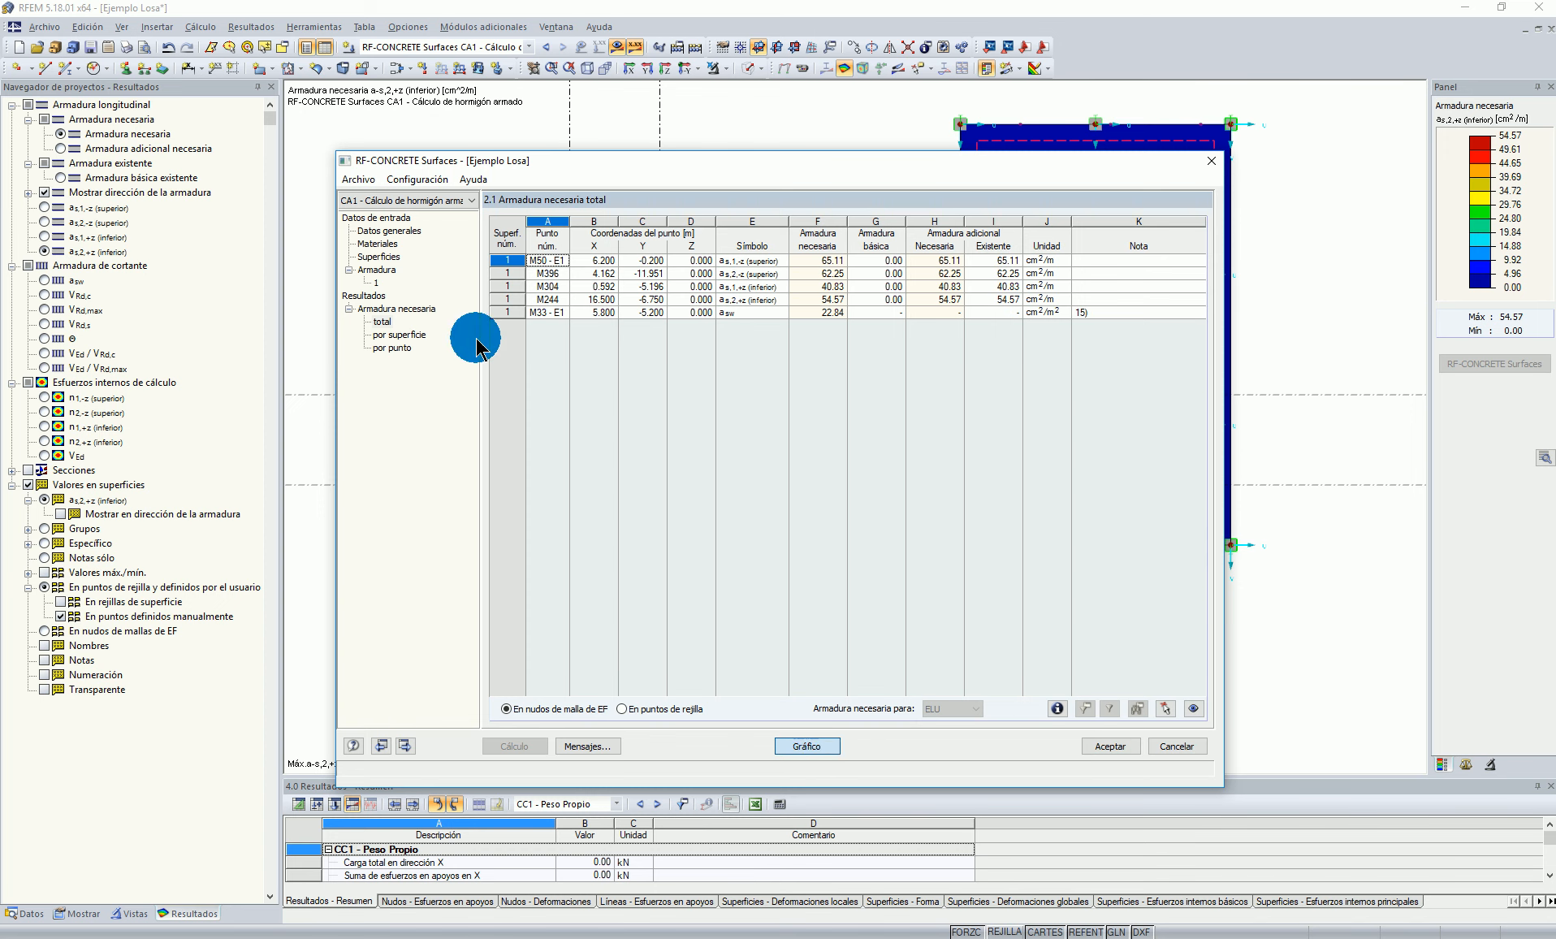
pyautogui.press('Return')
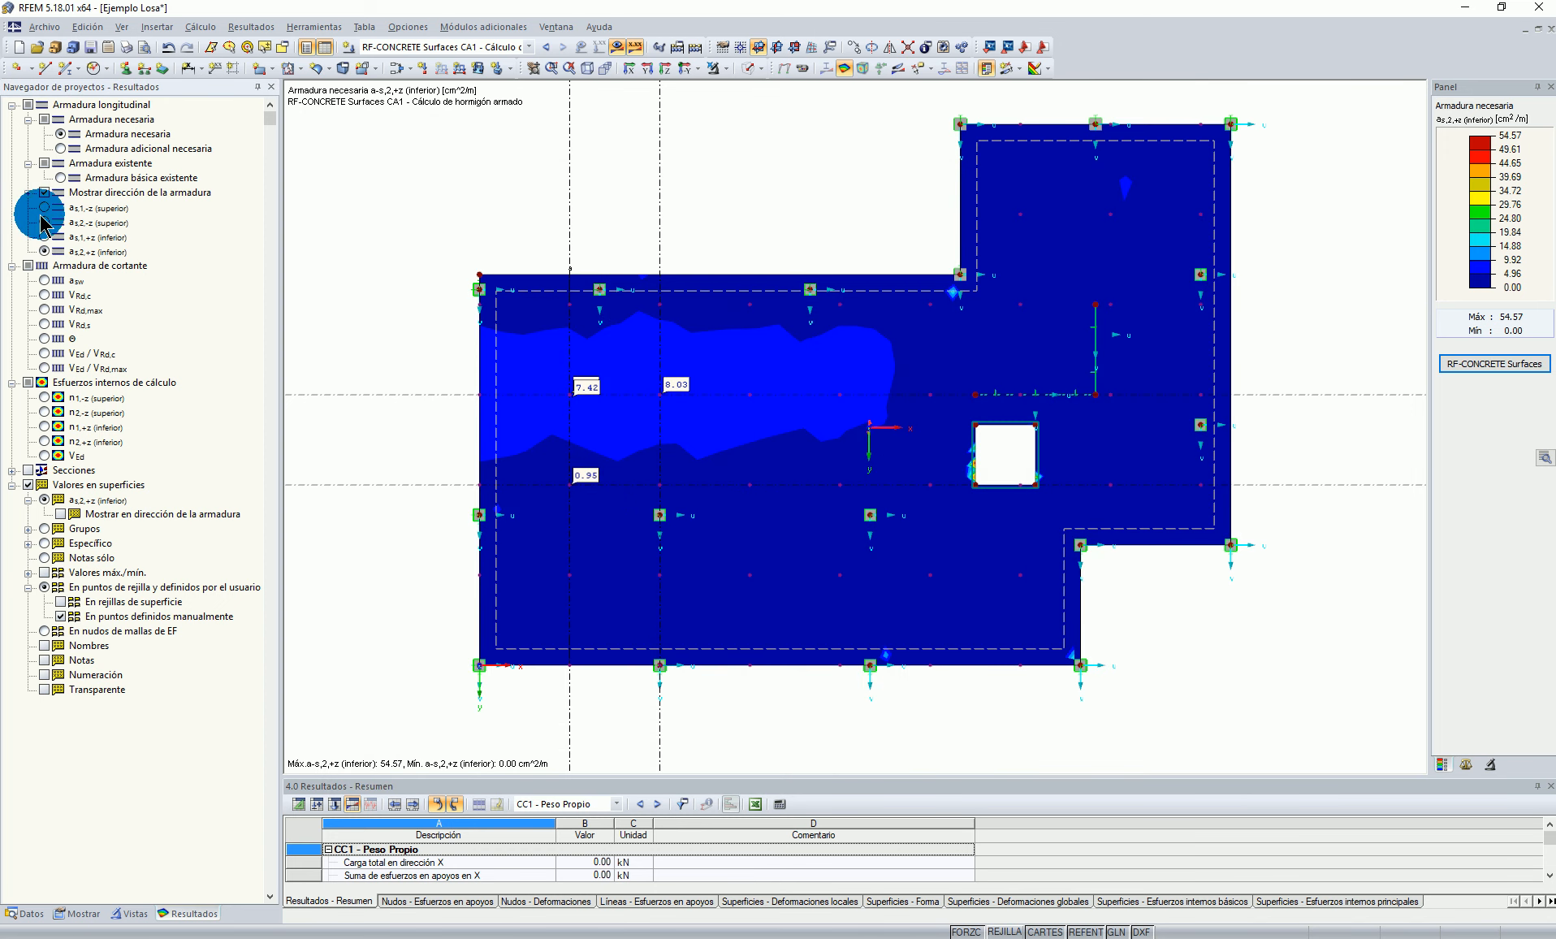
# Step: Check the required a-s,1,-z reinforcement on the slab and read the note for asw in the total required reinforcement table
pyautogui.click(44, 207)
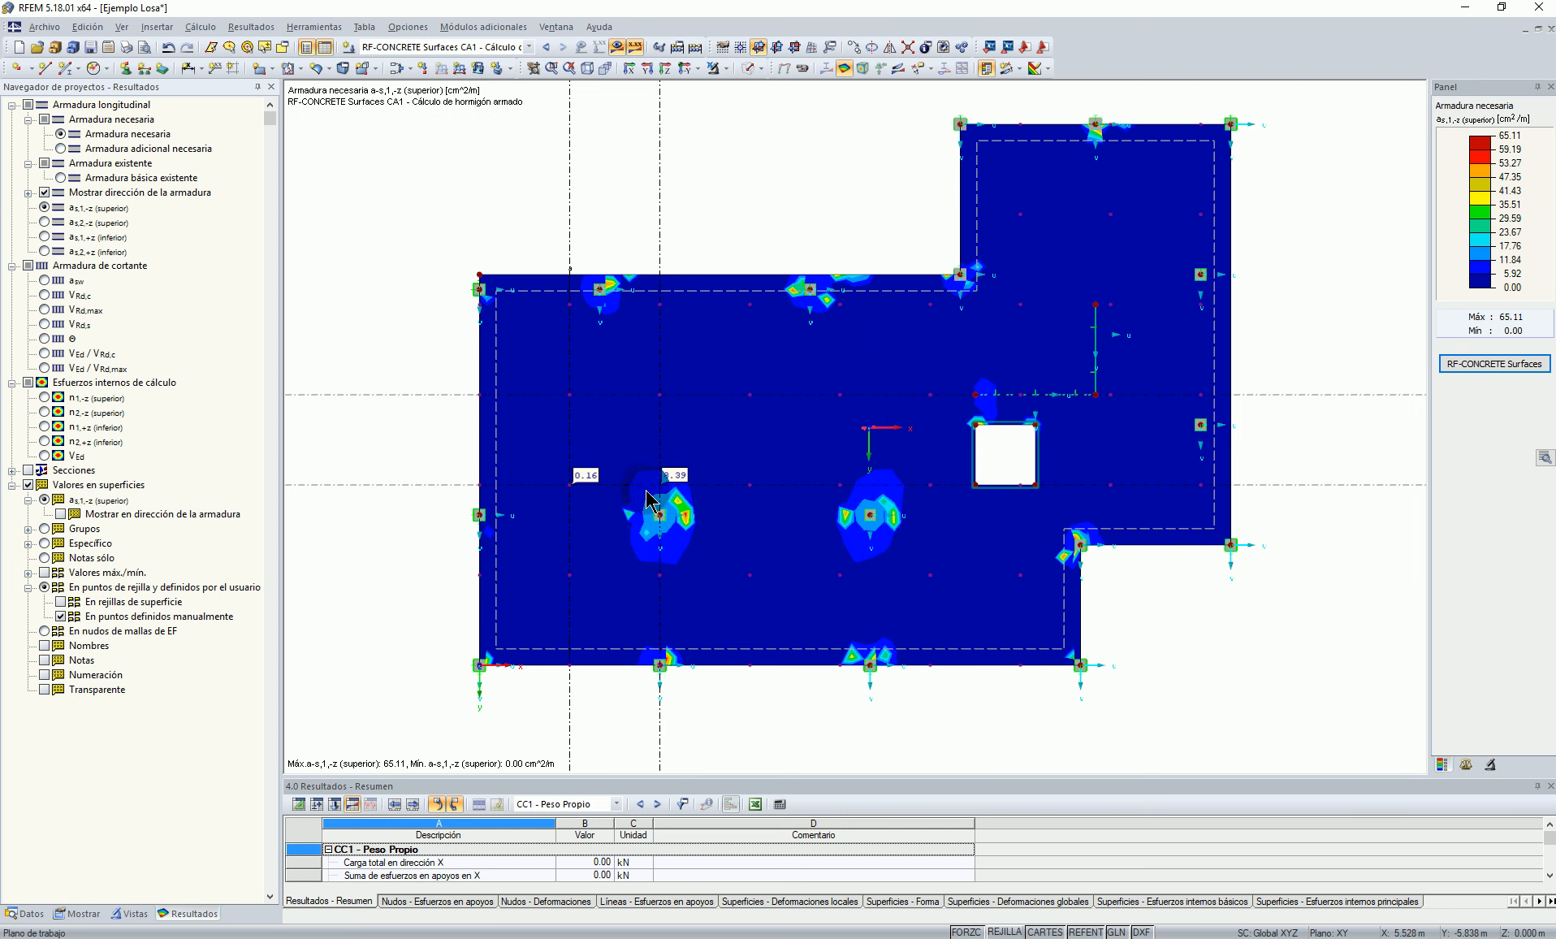
pyautogui.click(1494, 363)
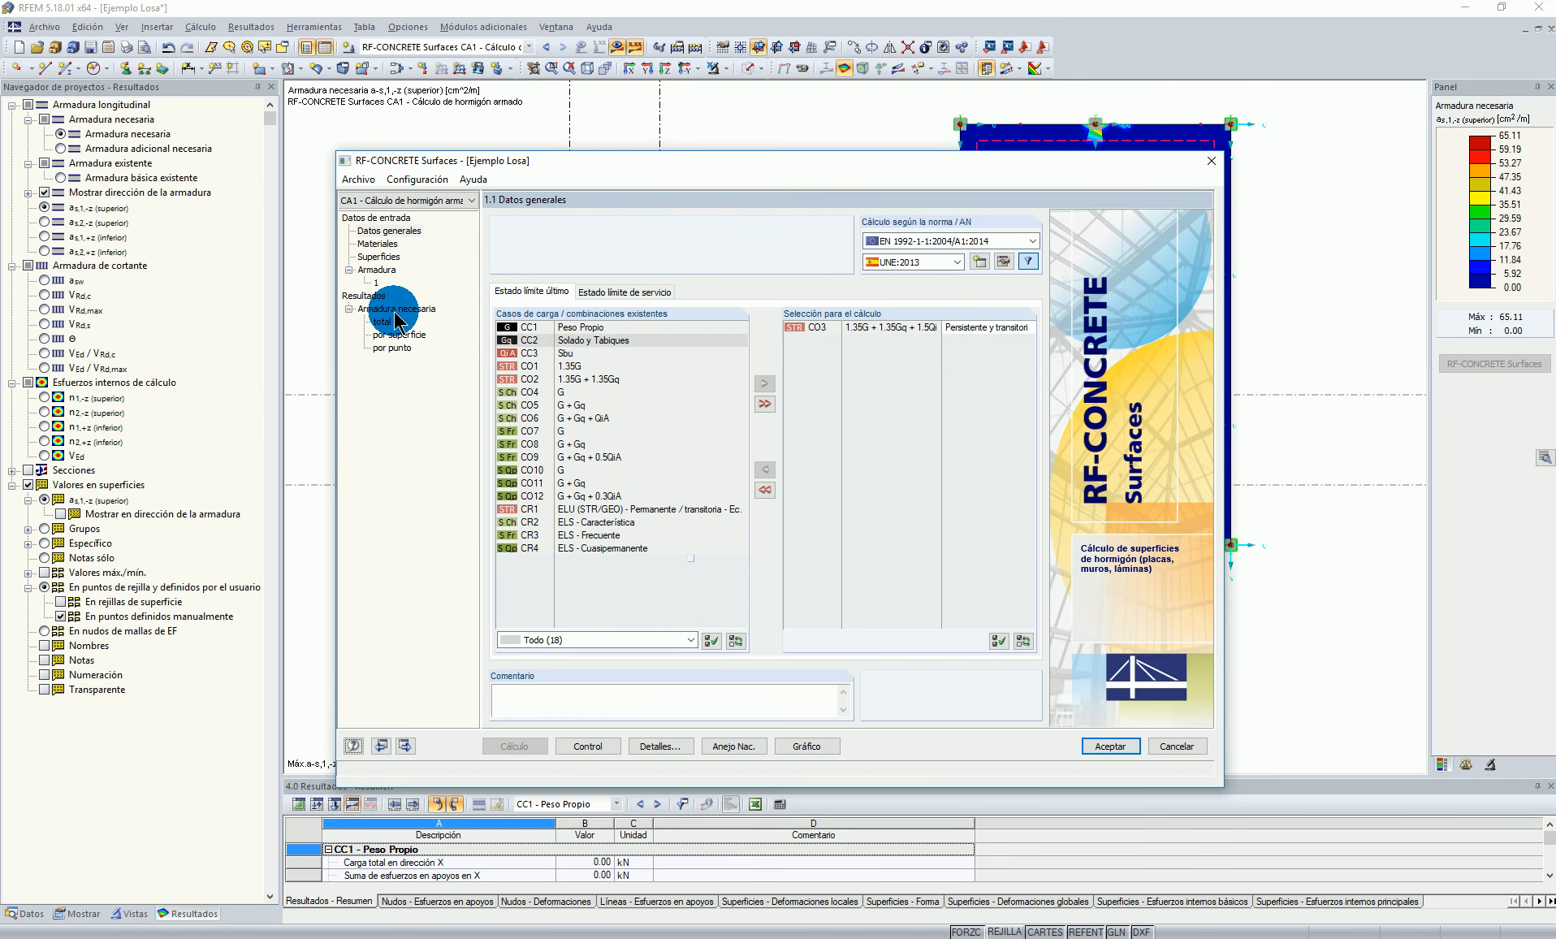
pyautogui.click(381, 322)
pyautogui.click(1088, 313)
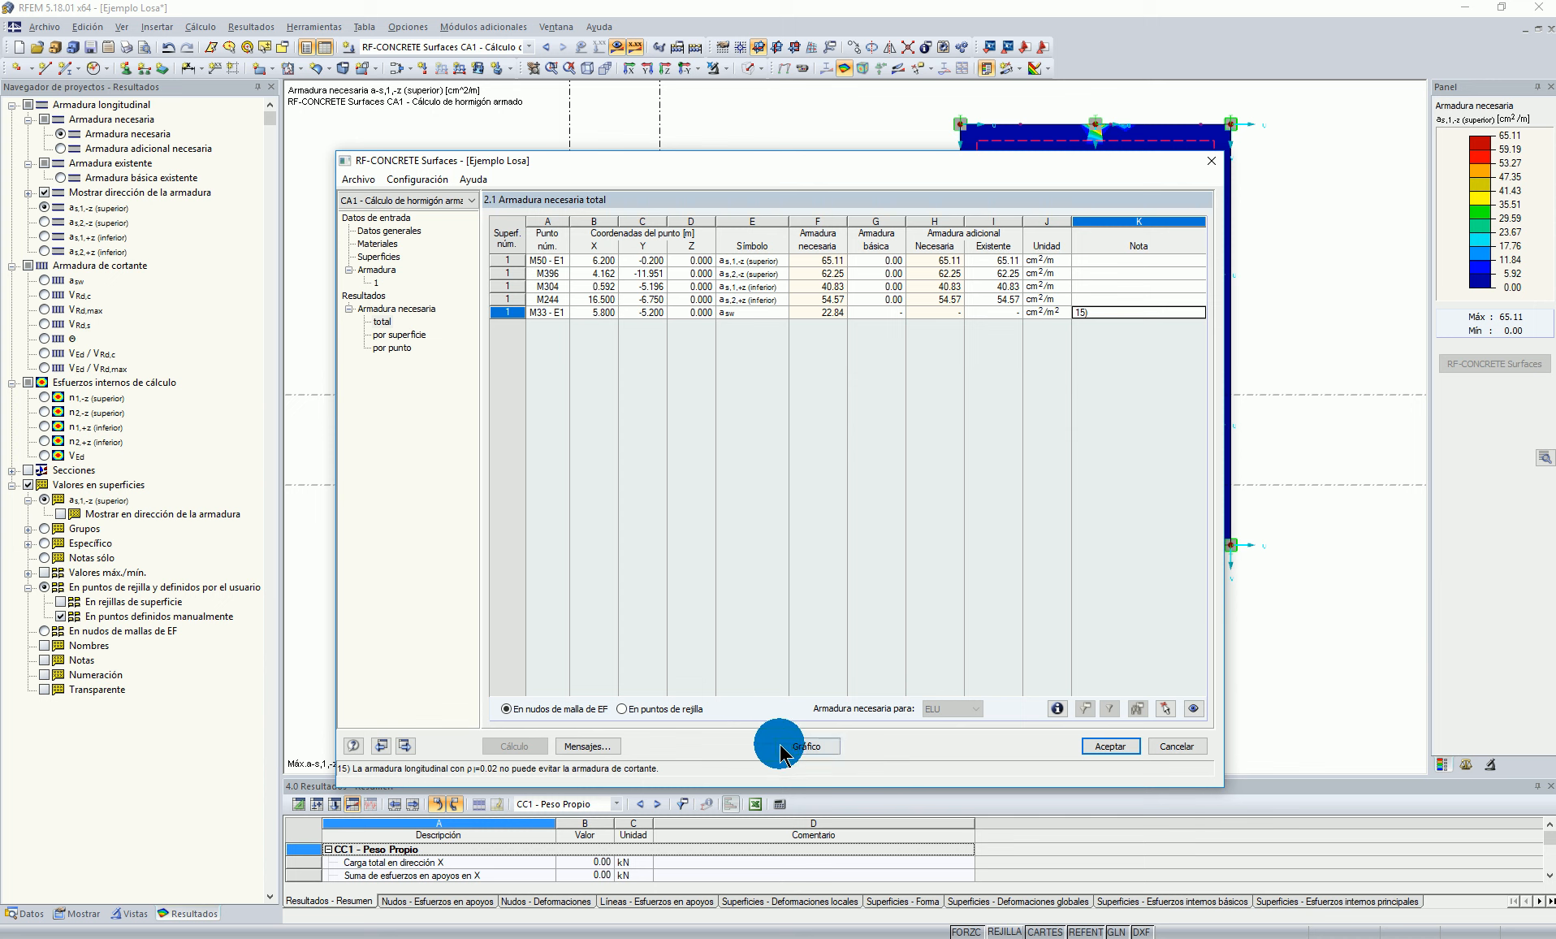
pyautogui.click(492, 314)
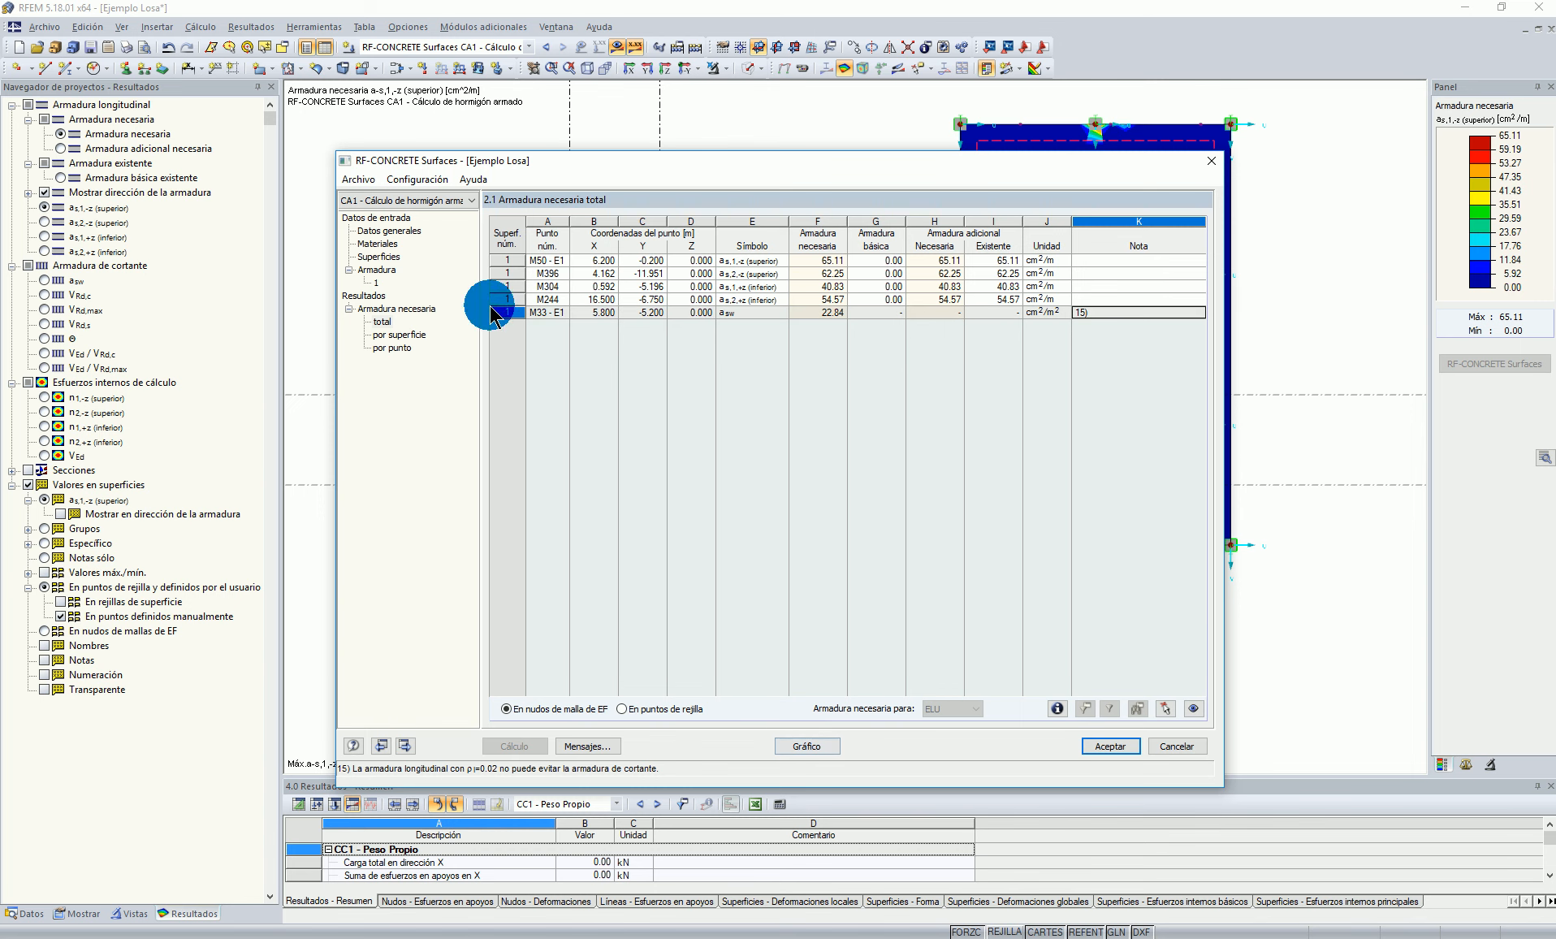
# Step: Recalculate with the greater of required and existing longitudinal reinforcement for the shear check, and display VEd / VRd,c around the interior columns
pyautogui.click(388, 280)
pyautogui.click(746, 291)
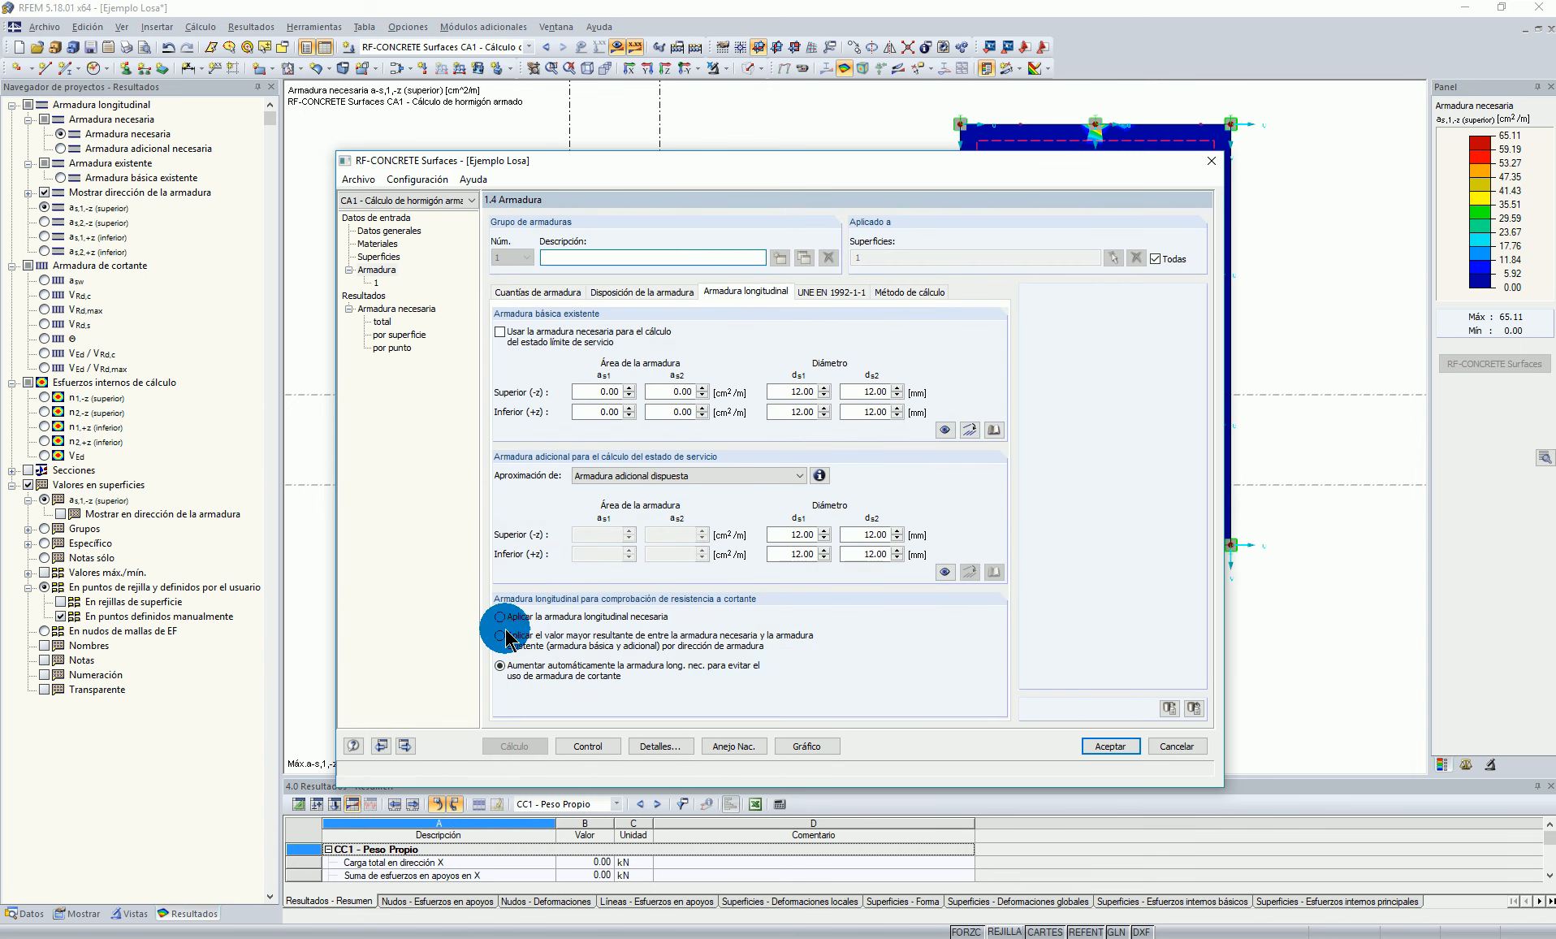
pyautogui.click(498, 640)
pyautogui.click(514, 745)
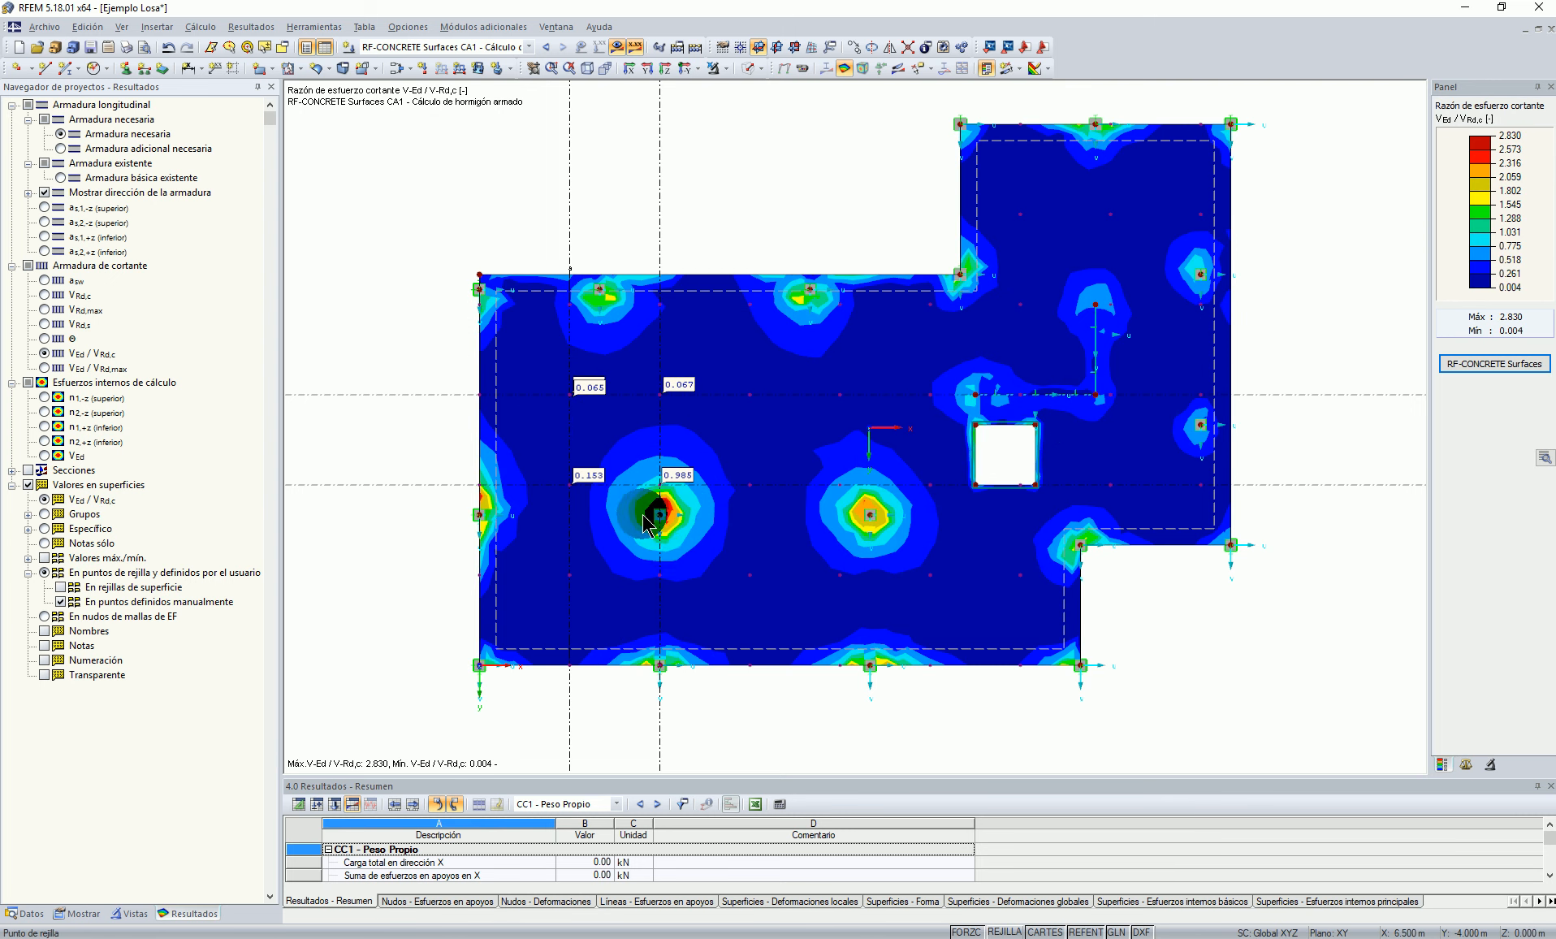
pyautogui.scroll(3, 660, 516)
pyautogui.scroll(2, 656, 492)
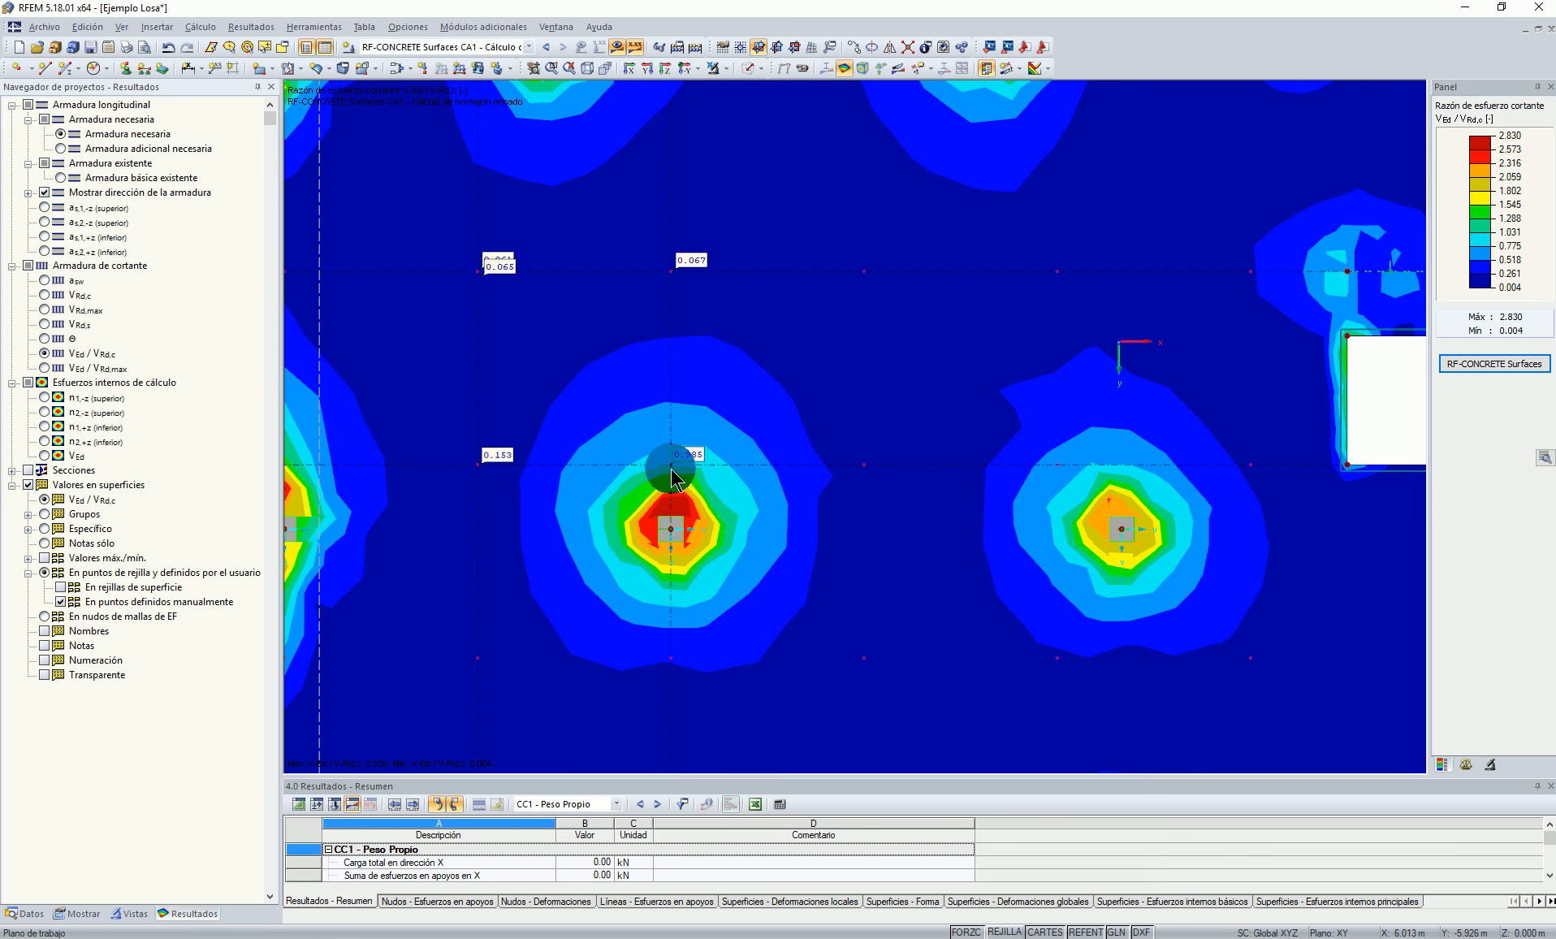
# Step: Hide the results and check the work plane grid settings and the grid points around the interior columns
pyautogui.click(617, 46)
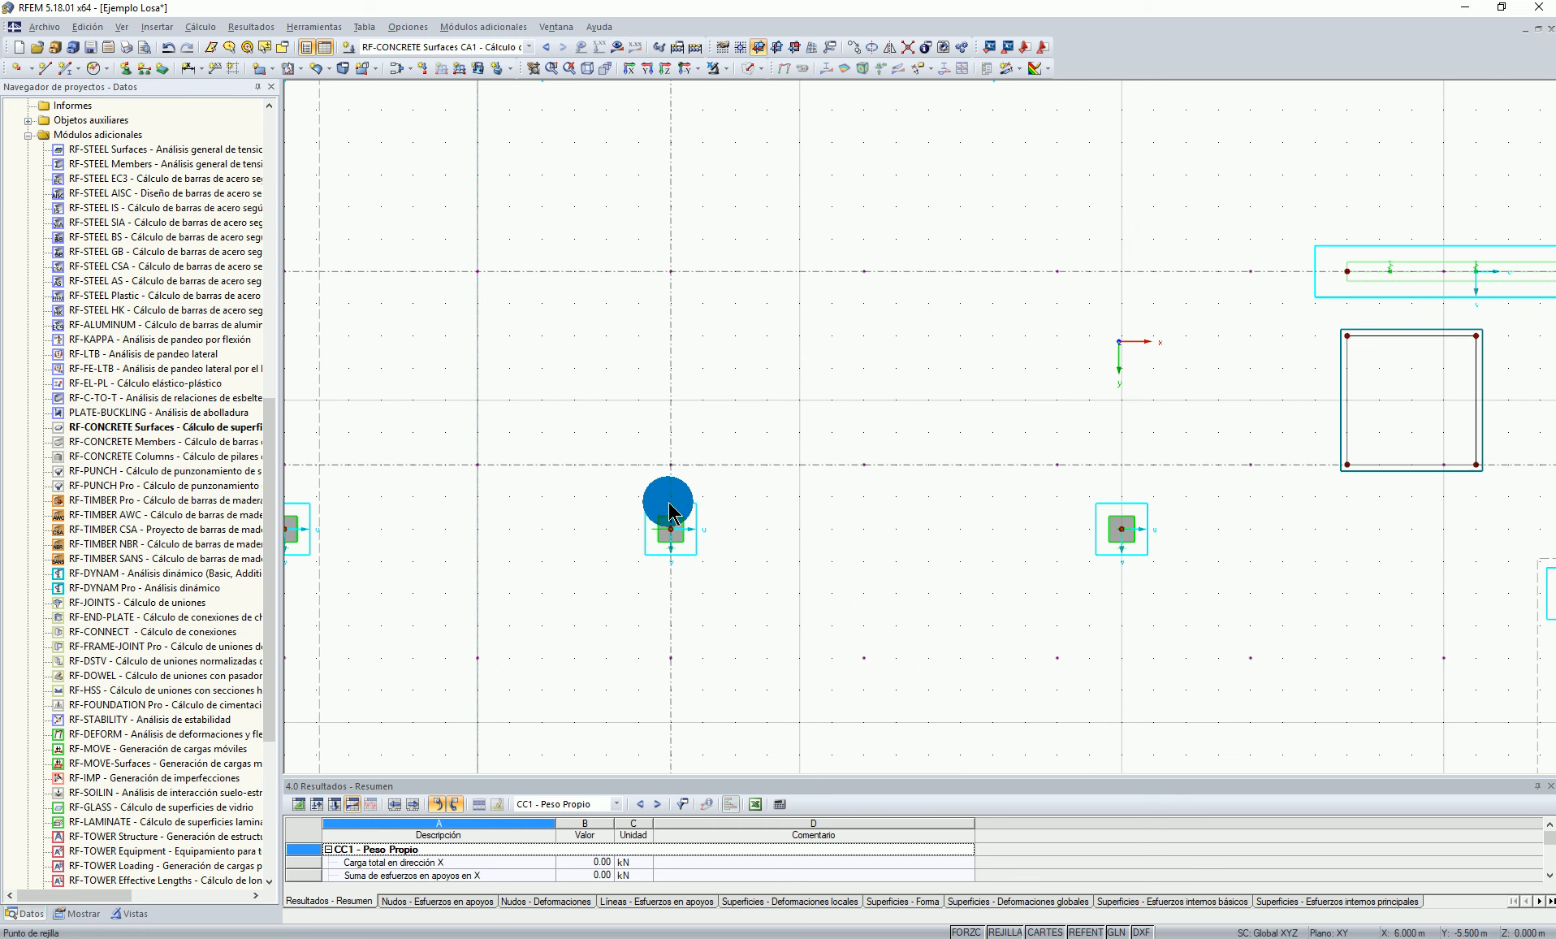
pyautogui.scroll(1, 671, 484)
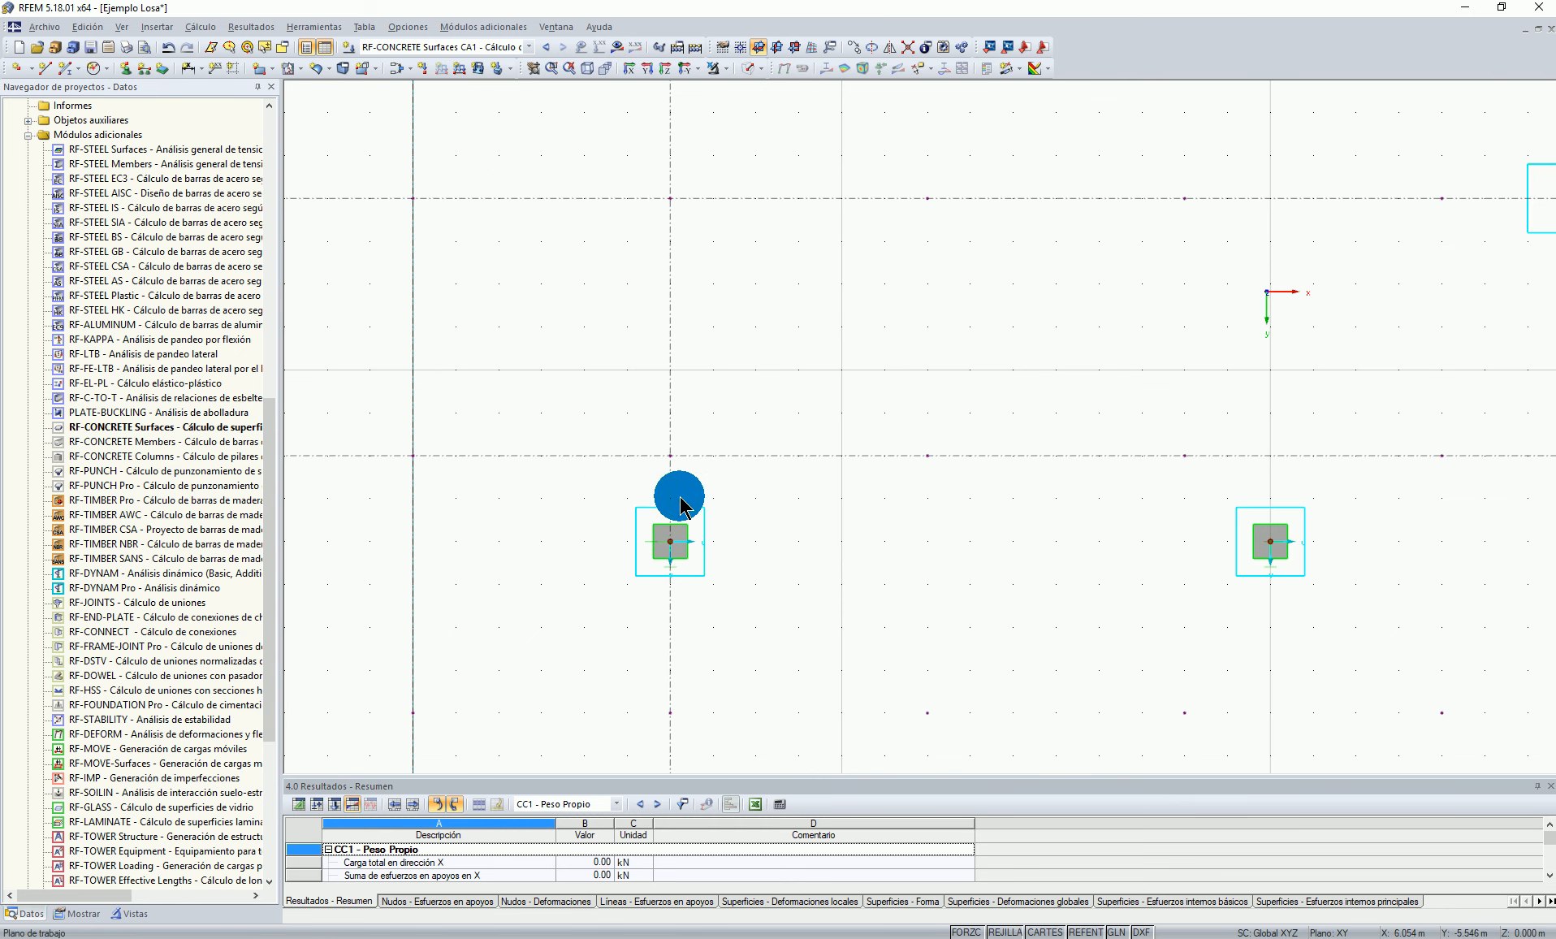
pyautogui.rightClick(1007, 931)
pyautogui.click(1051, 917)
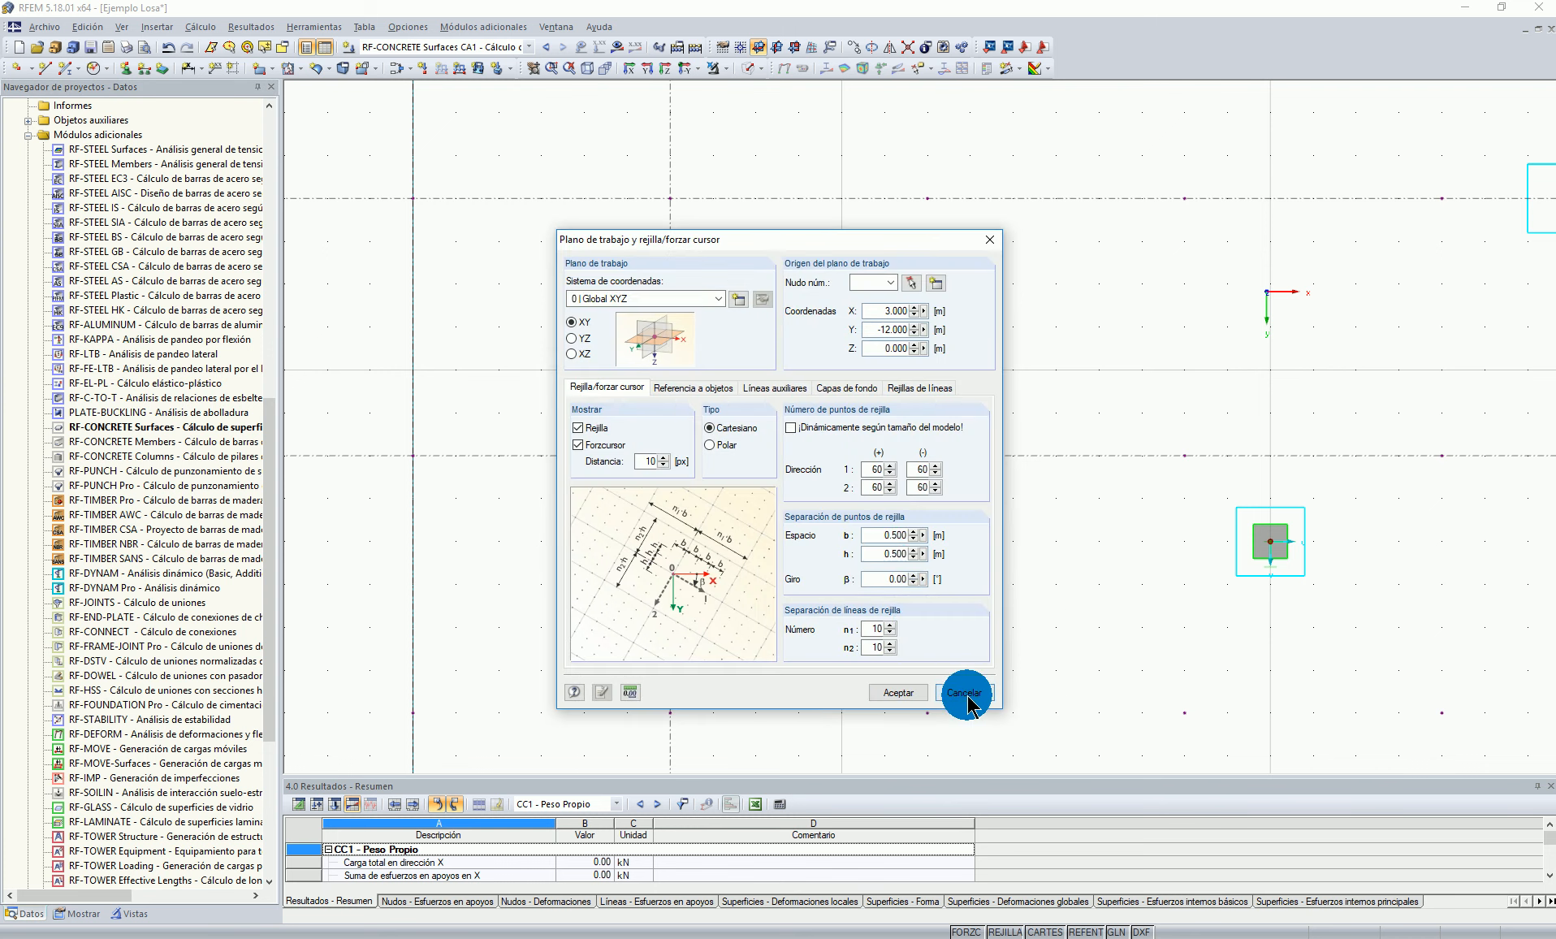
pyautogui.click(966, 704)
pyautogui.scroll(-2, 754, 531)
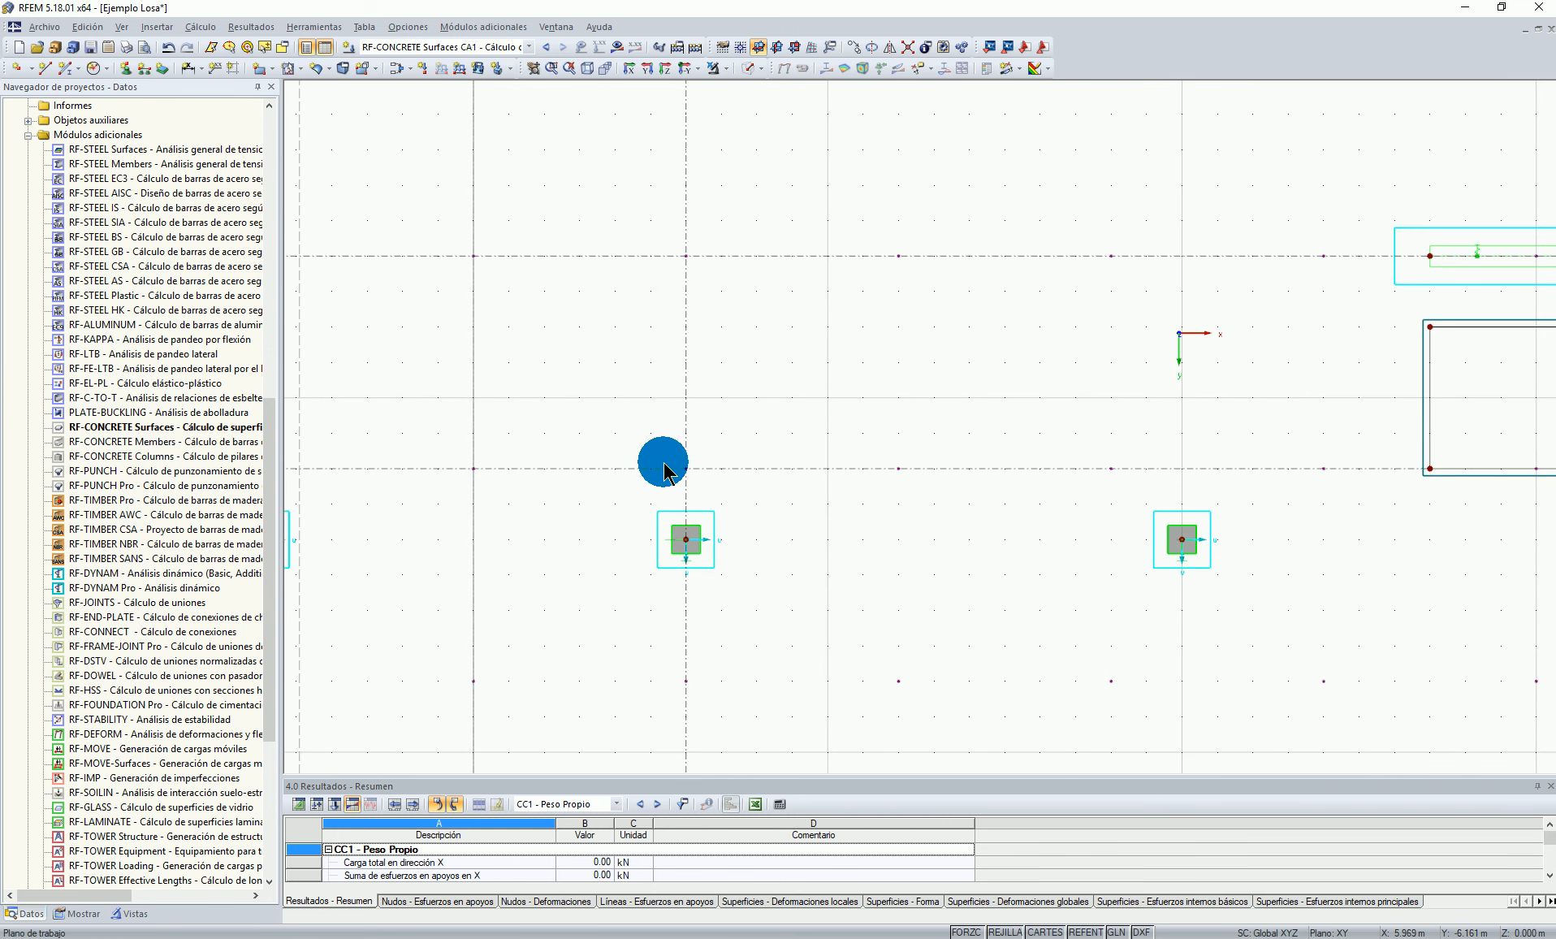
pyautogui.scroll(-1, 802, 638)
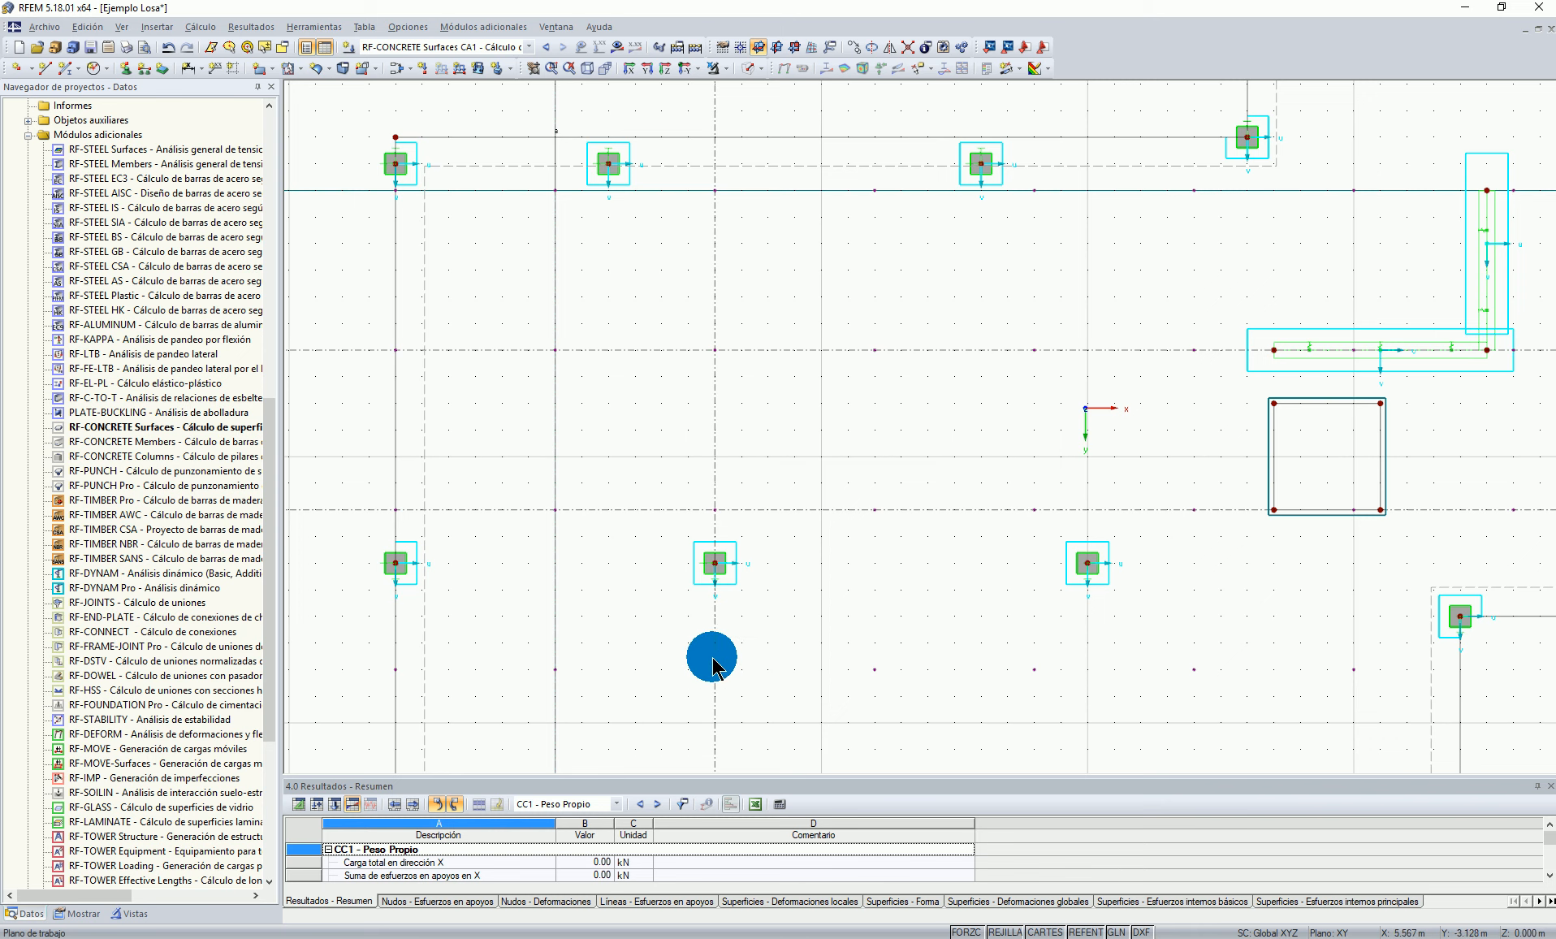
pyautogui.scroll(-2, 780, 576)
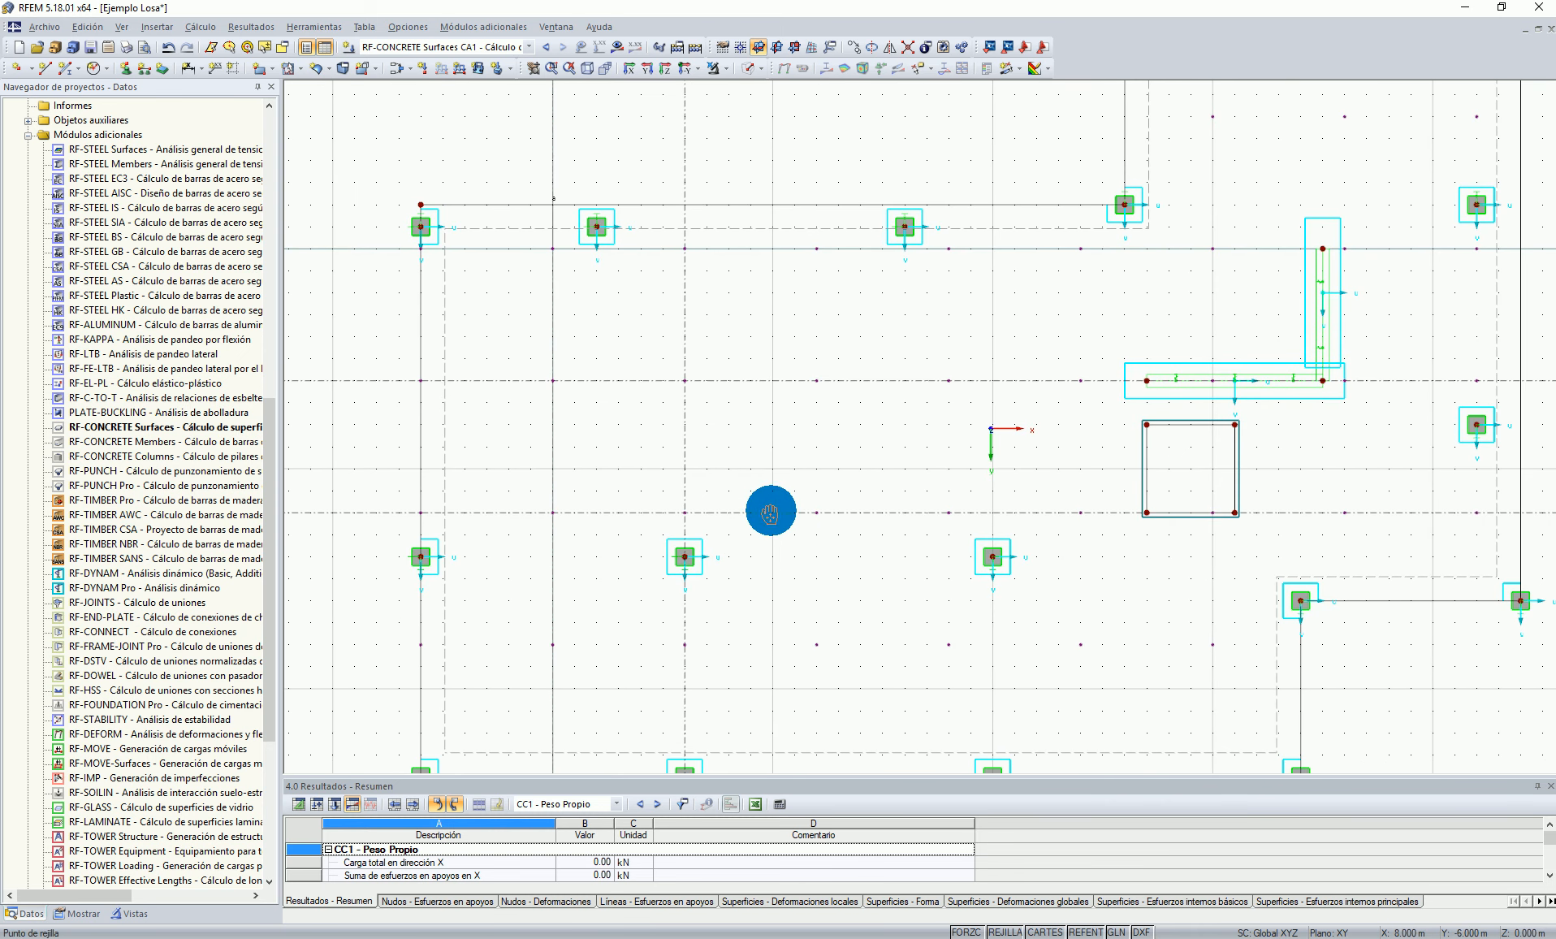
# Step: Show the VEd / VRd,c results on the whole slab again and display them as isolines
pyautogui.click(618, 48)
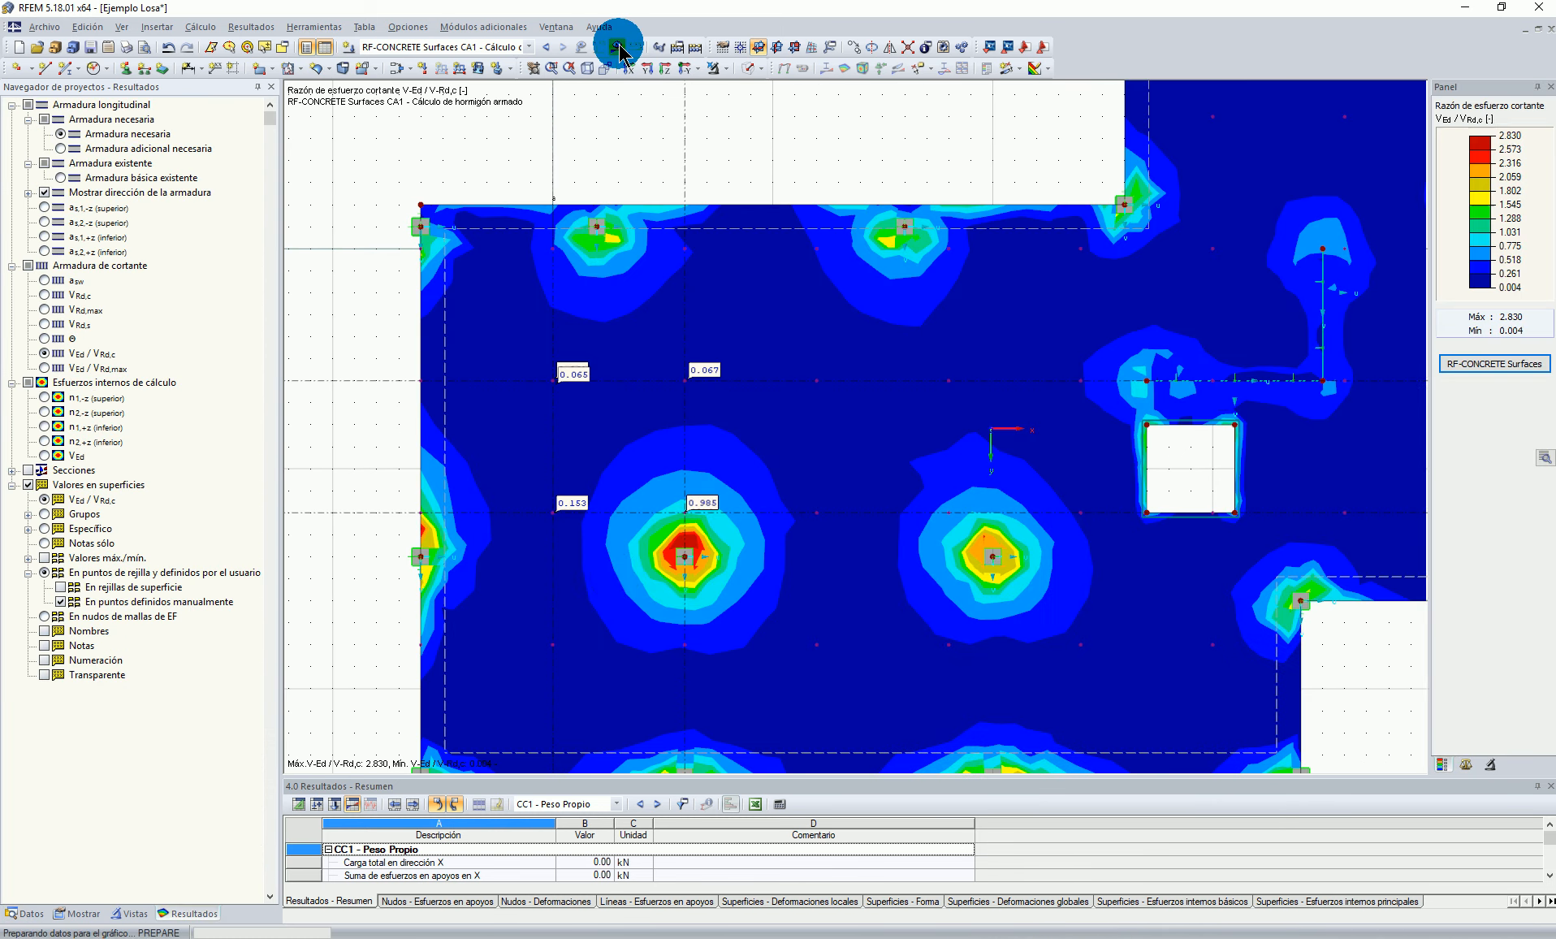
pyautogui.scroll(-1, 619, 586)
pyautogui.press('F8')
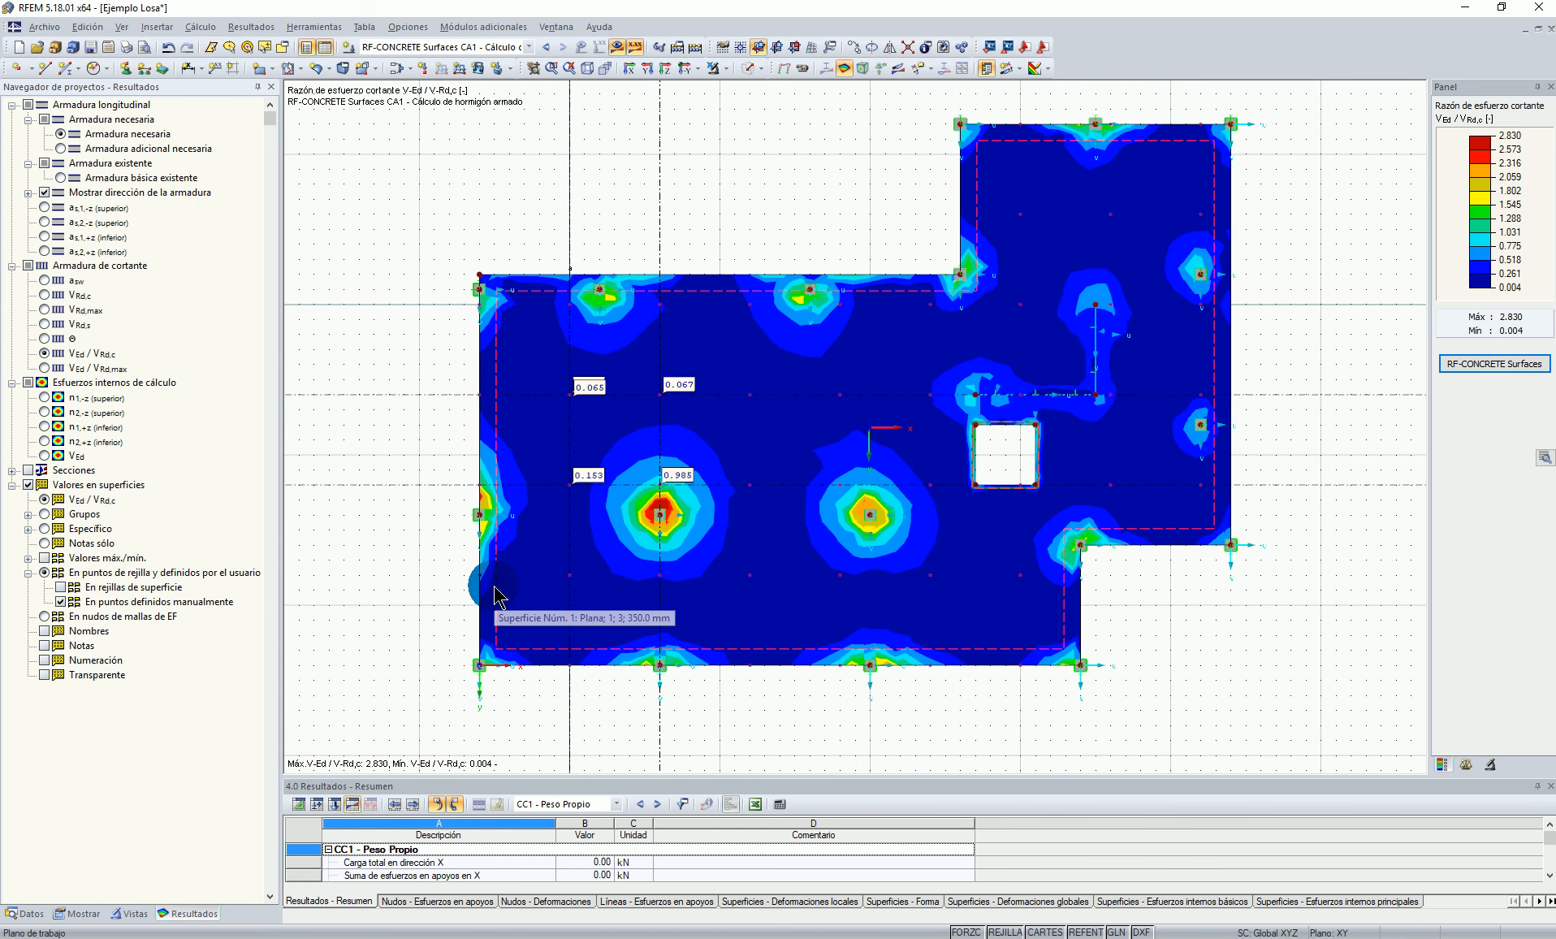
pyautogui.click(1048, 70)
pyautogui.click(1033, 135)
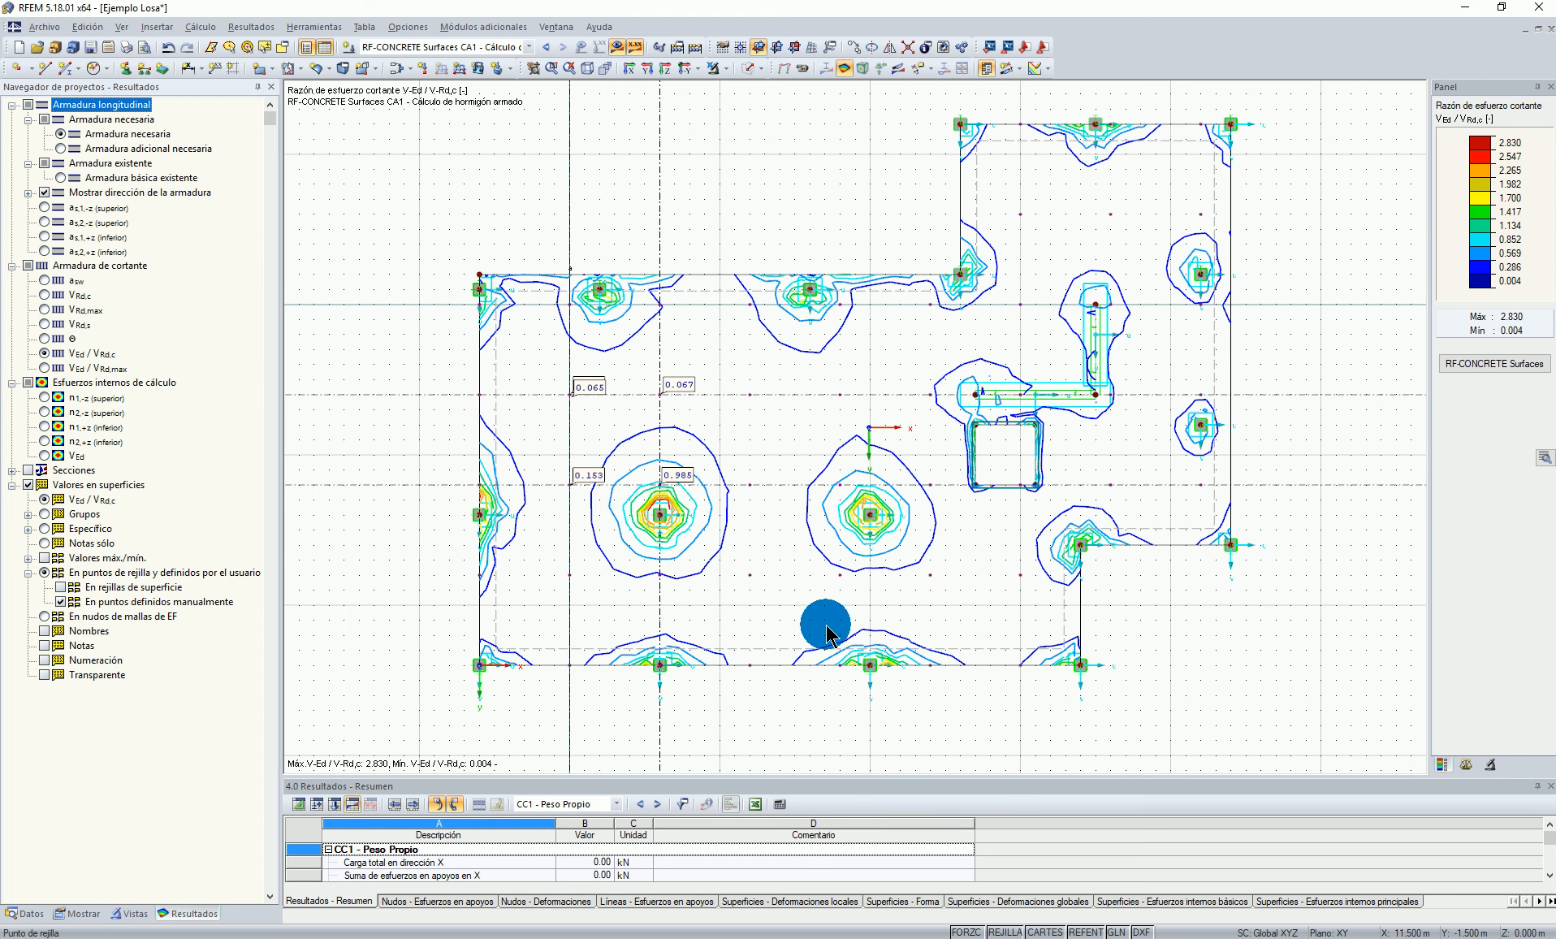
# Step: Export the VEd / VRd,c result isolines of surface 1 to the DXF file bb in Descargas, without the deformed shape
pyautogui.click(38, 26)
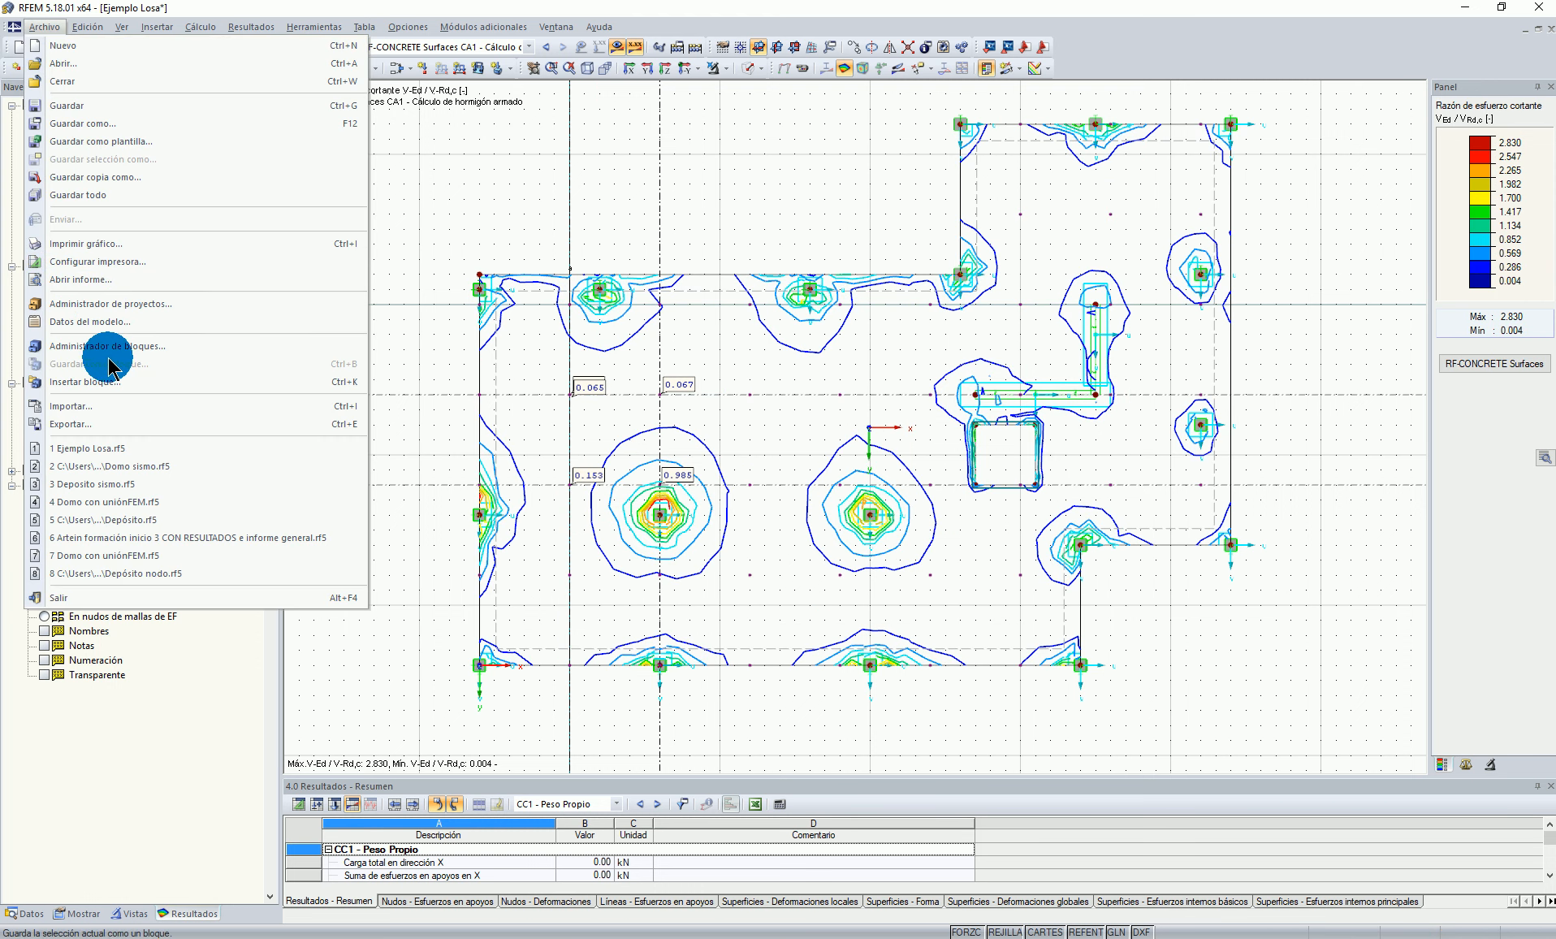
pyautogui.click(89, 423)
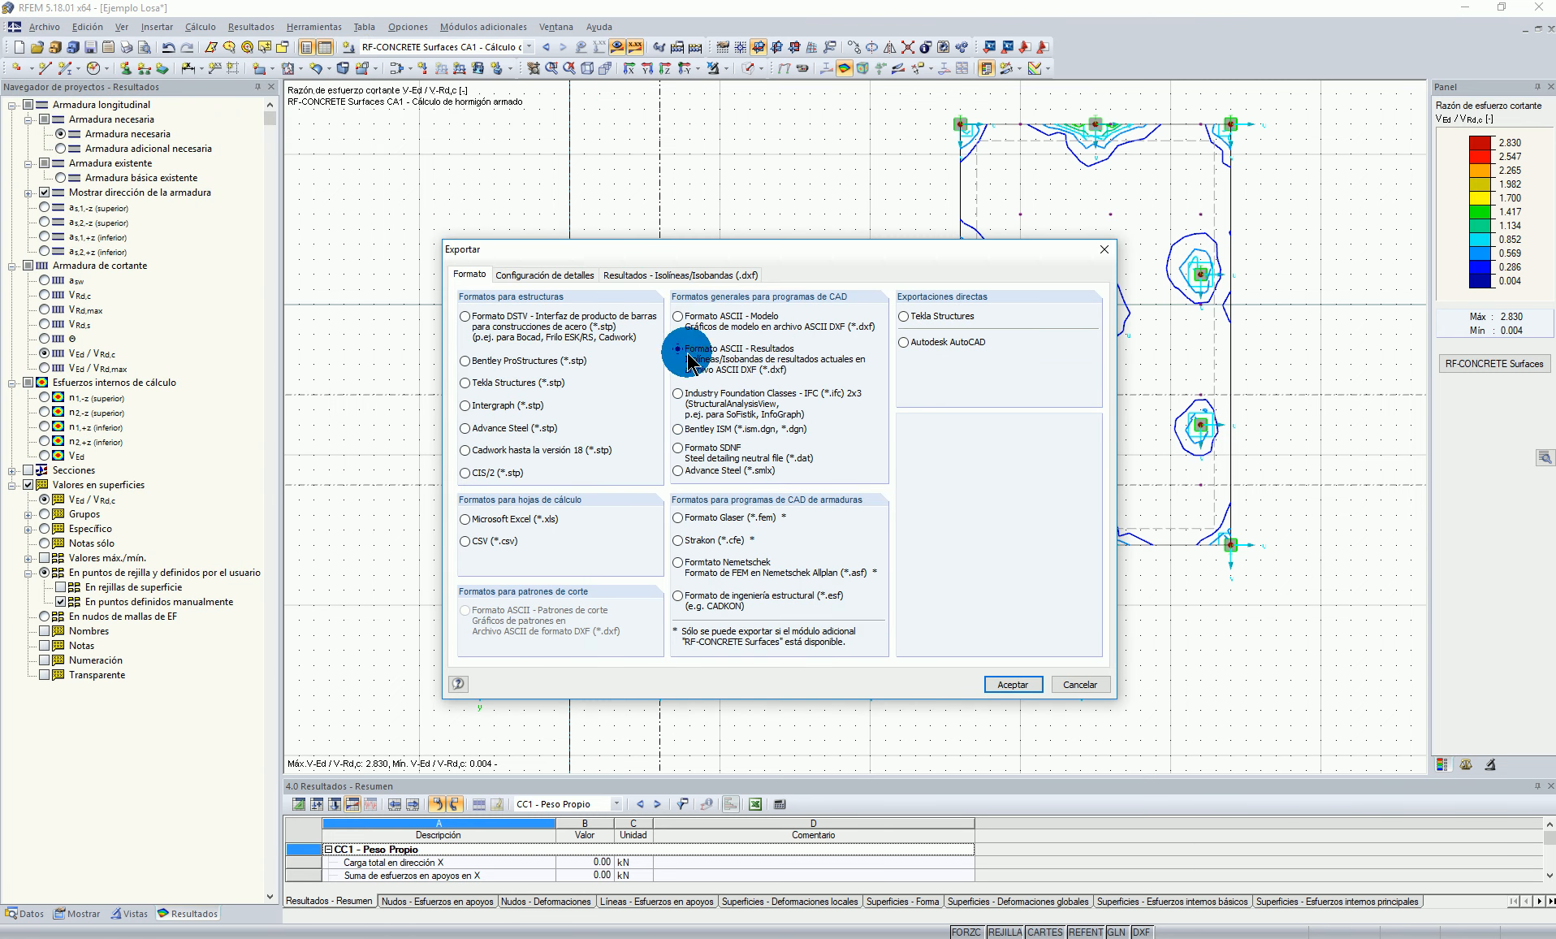
pyautogui.click(731, 274)
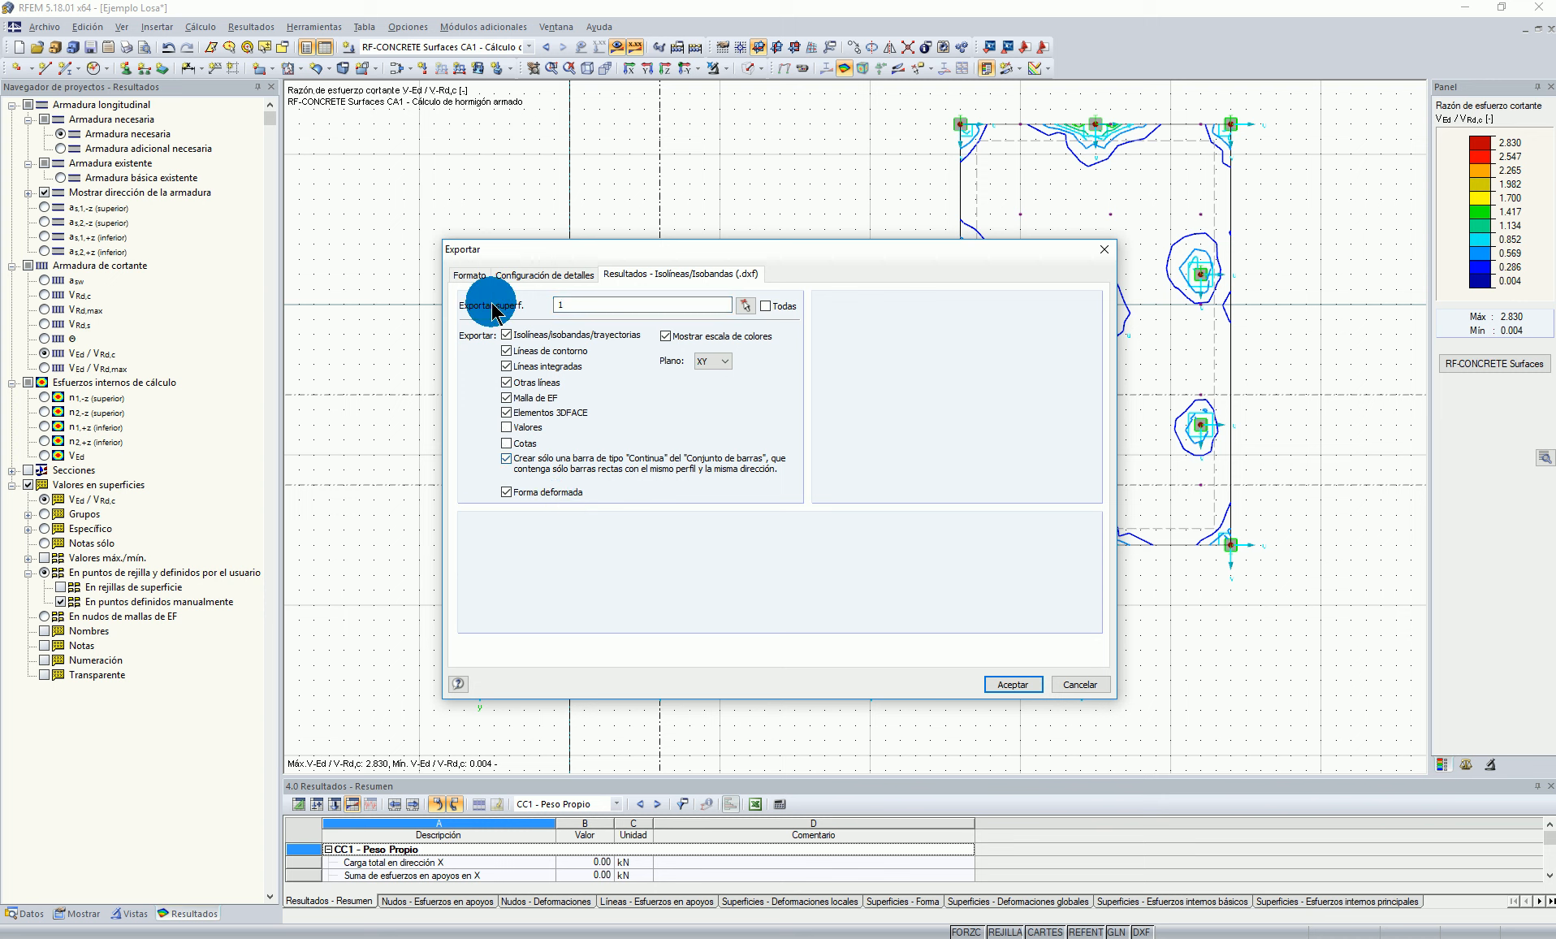
pyautogui.click(506, 492)
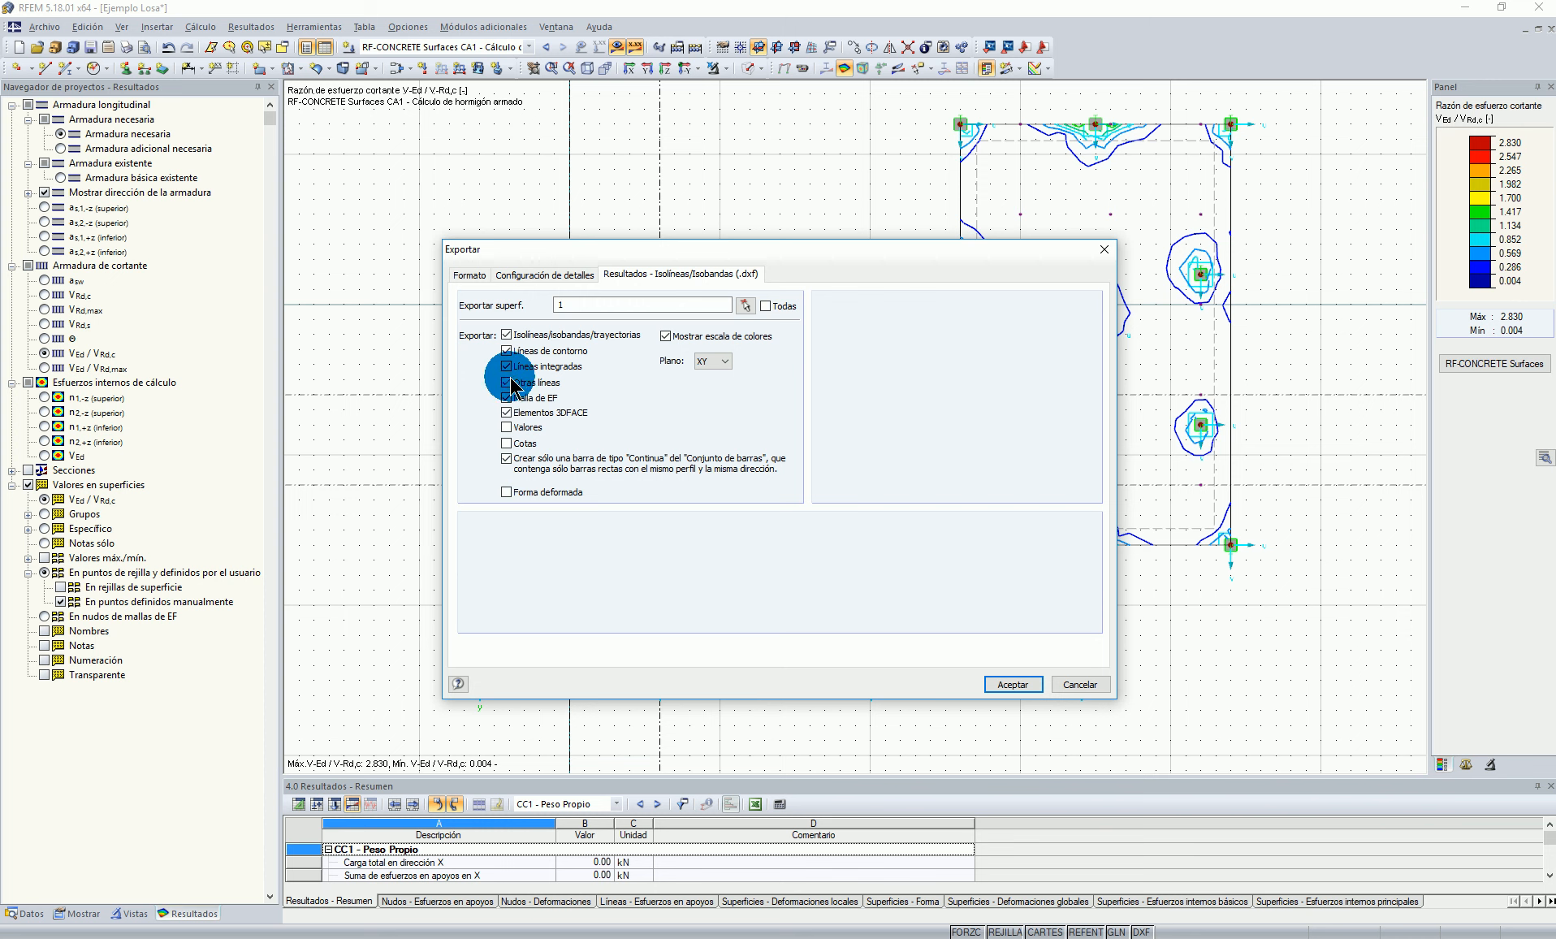
pyautogui.click(1011, 684)
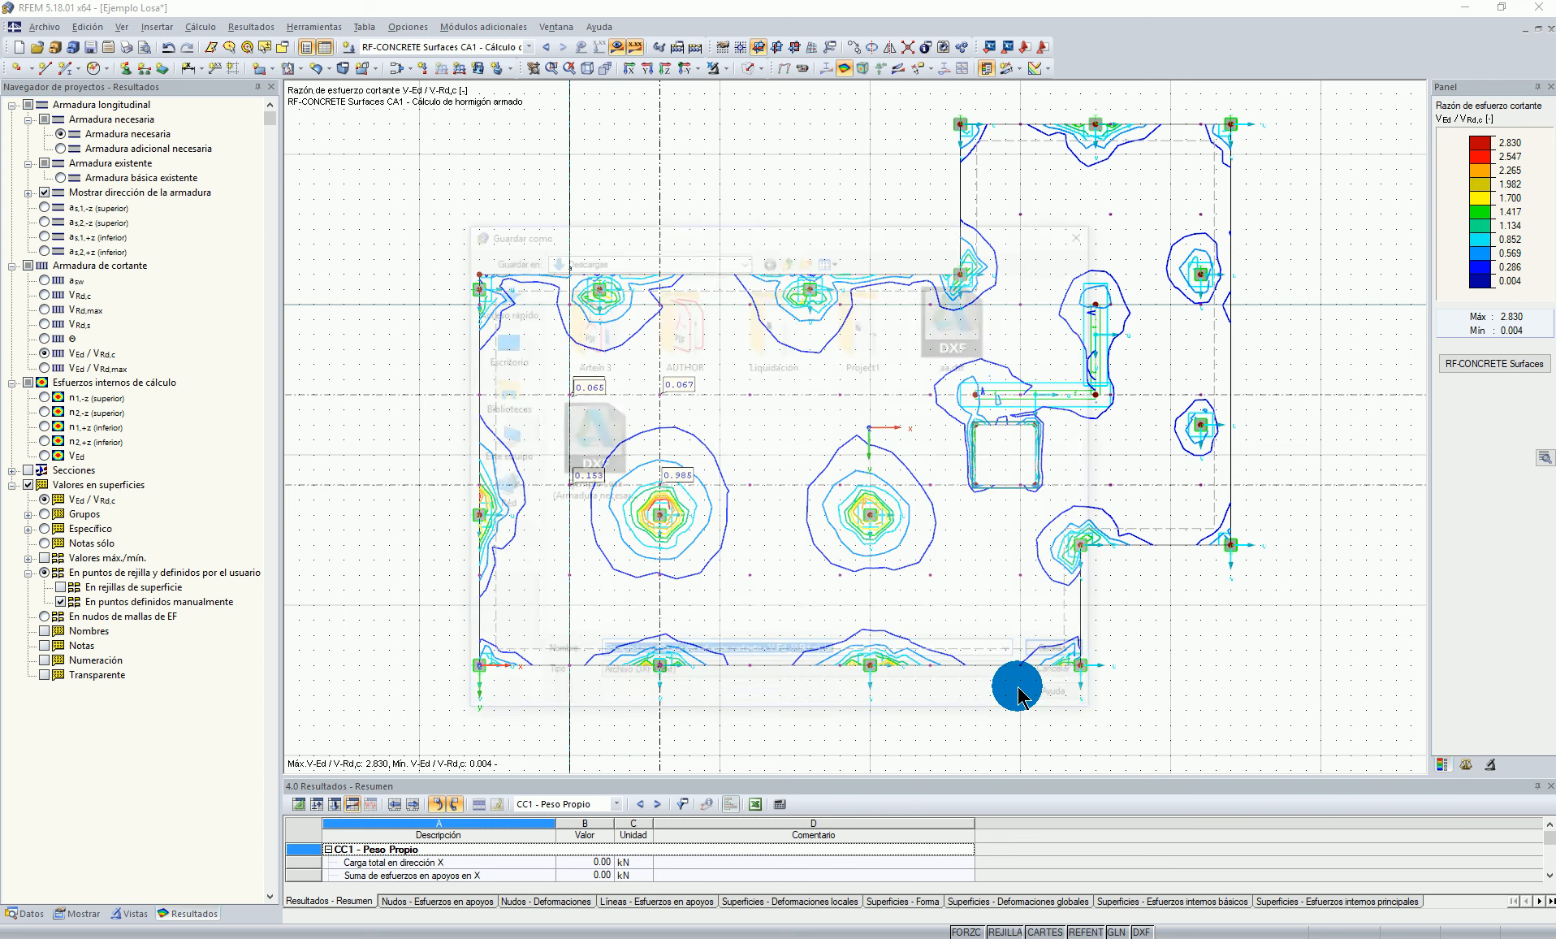
pyautogui.write('bb')
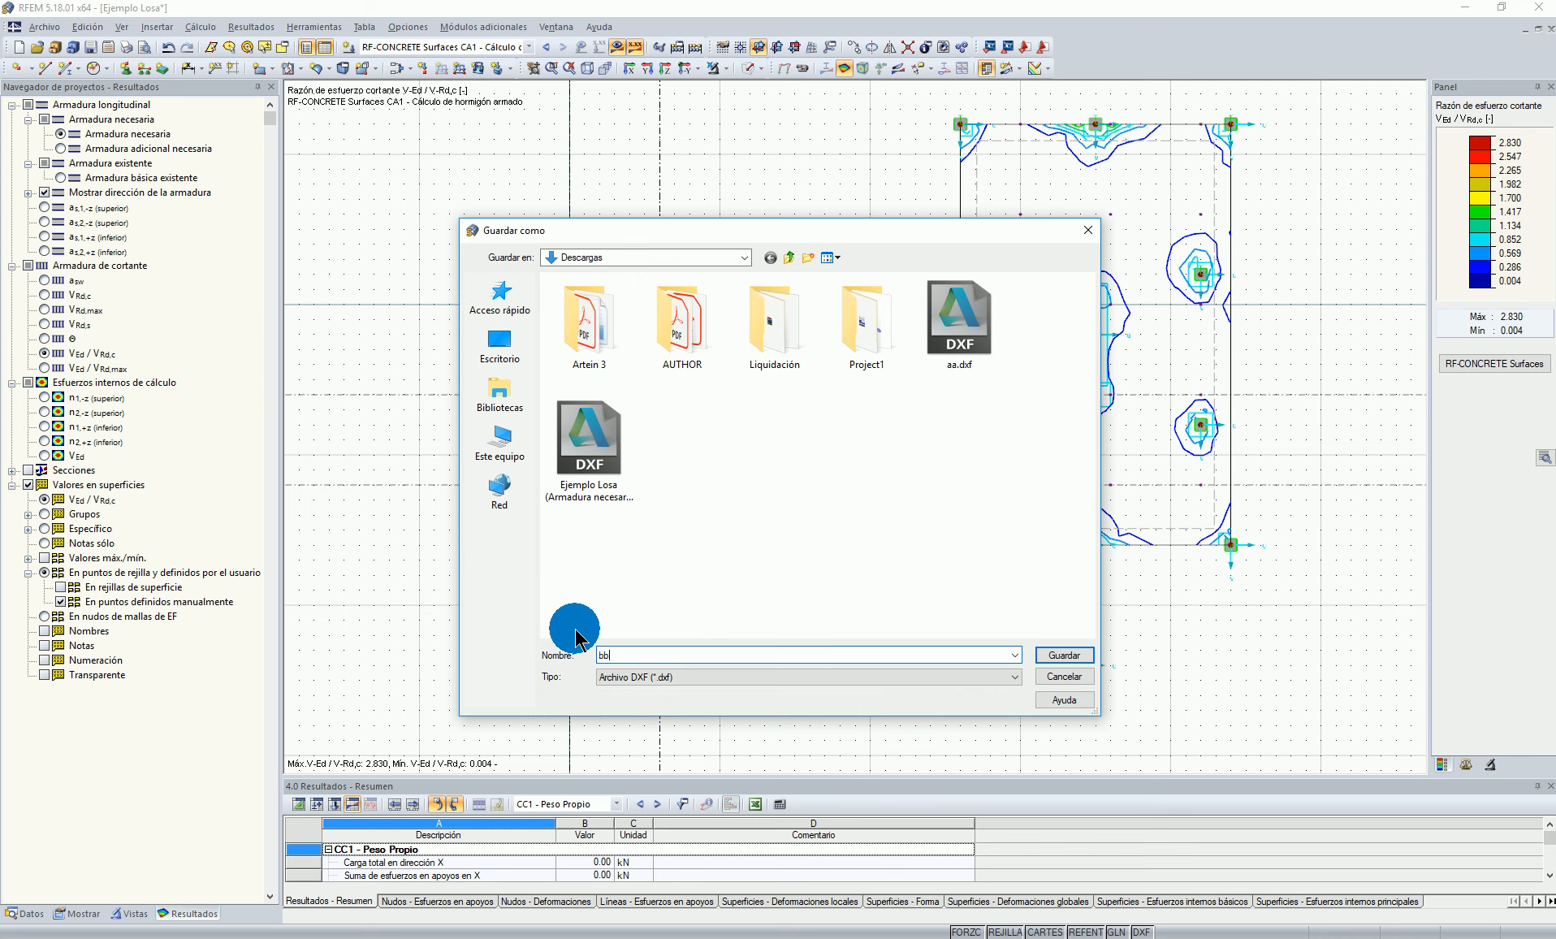
pyautogui.click(1064, 654)
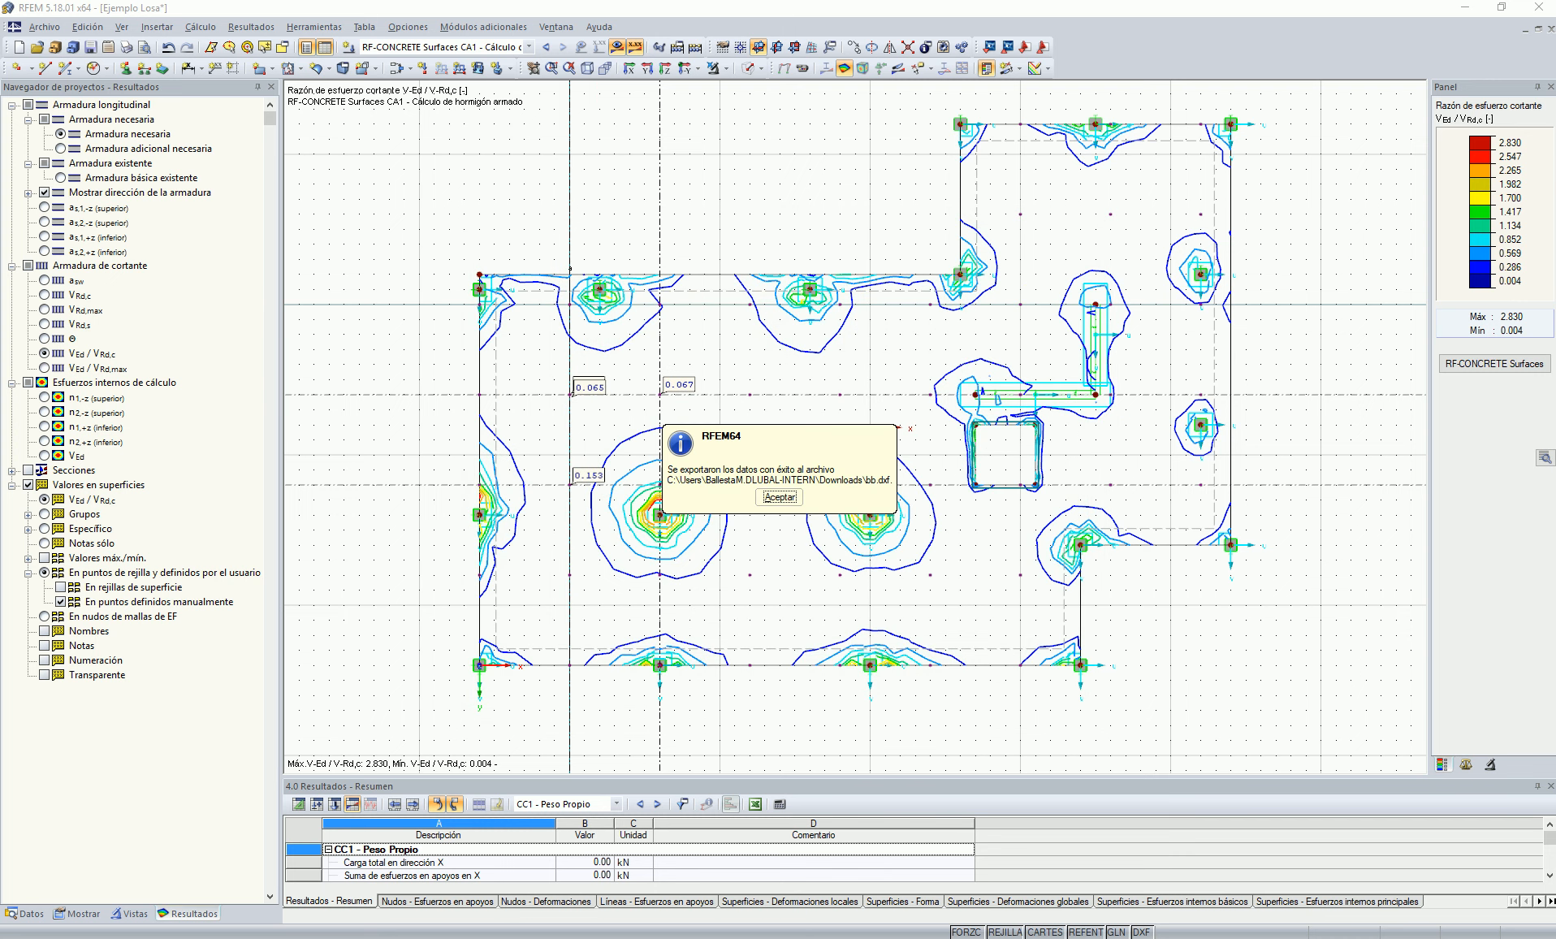
pyautogui.click(779, 498)
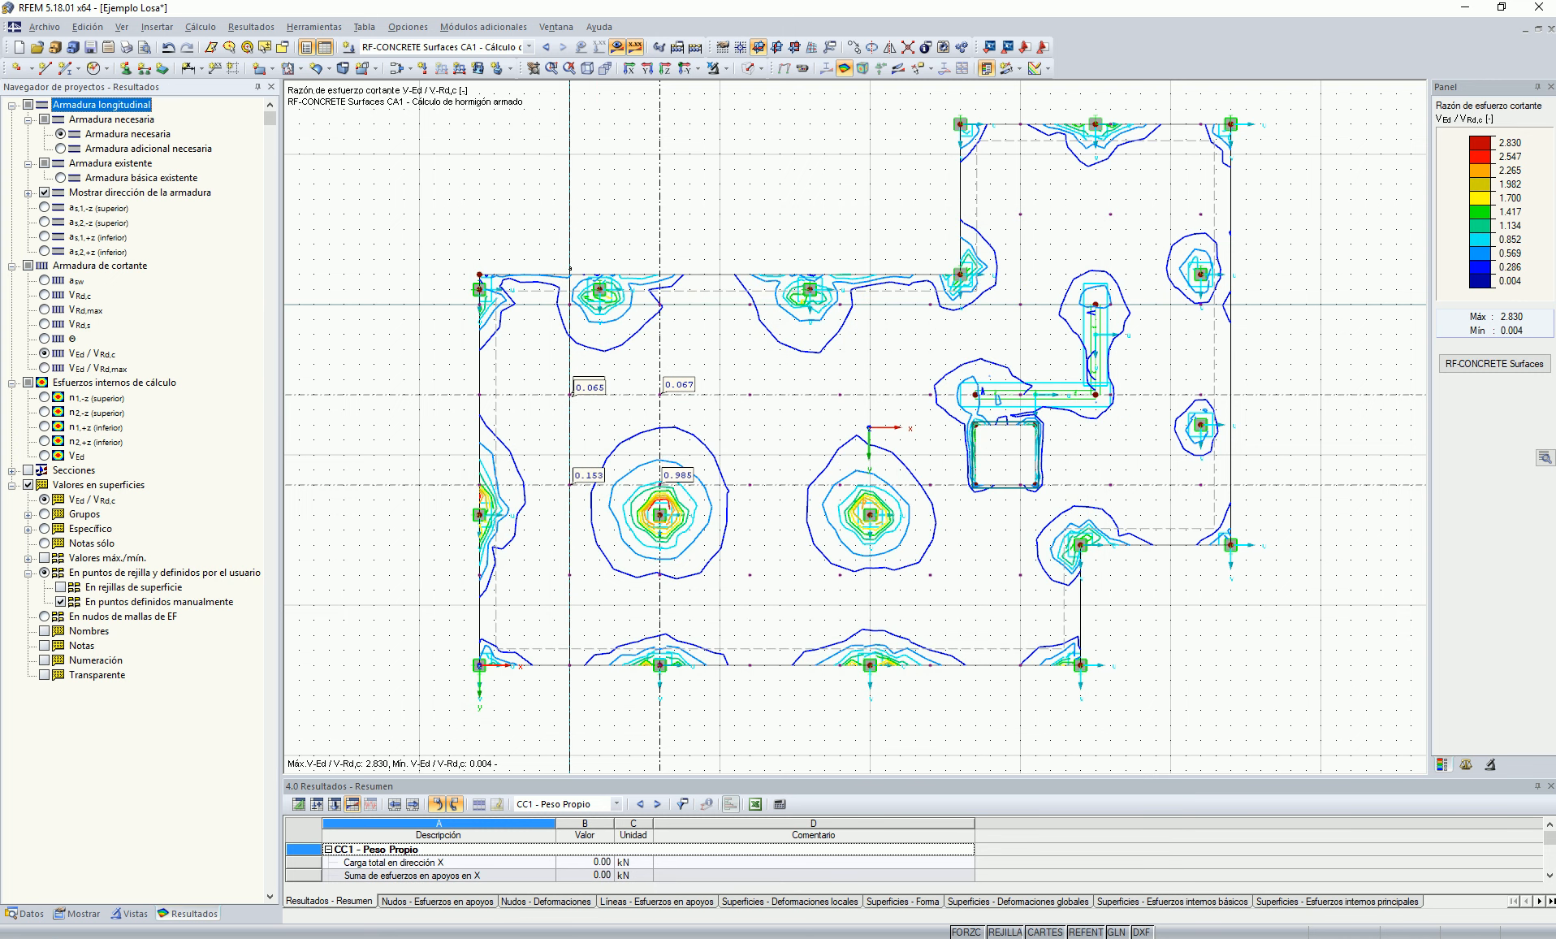
# Step: Switch to AutoCAD and open the exported bb.dxf from the Descargas folder
pyautogui.click(657, 837)
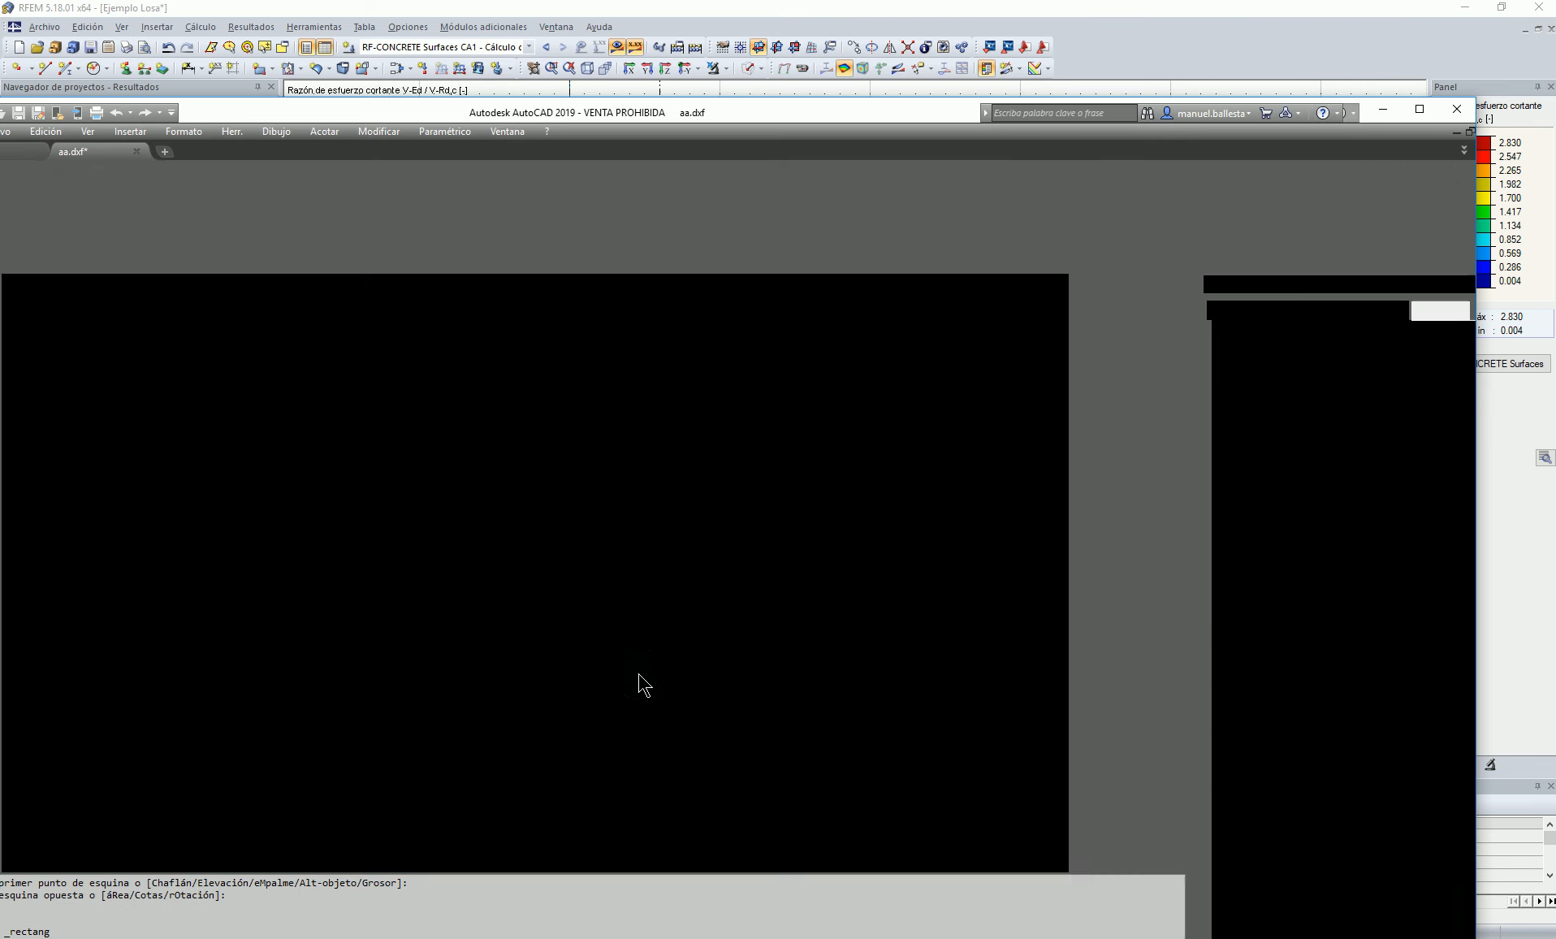
pyautogui.click(1407, 107)
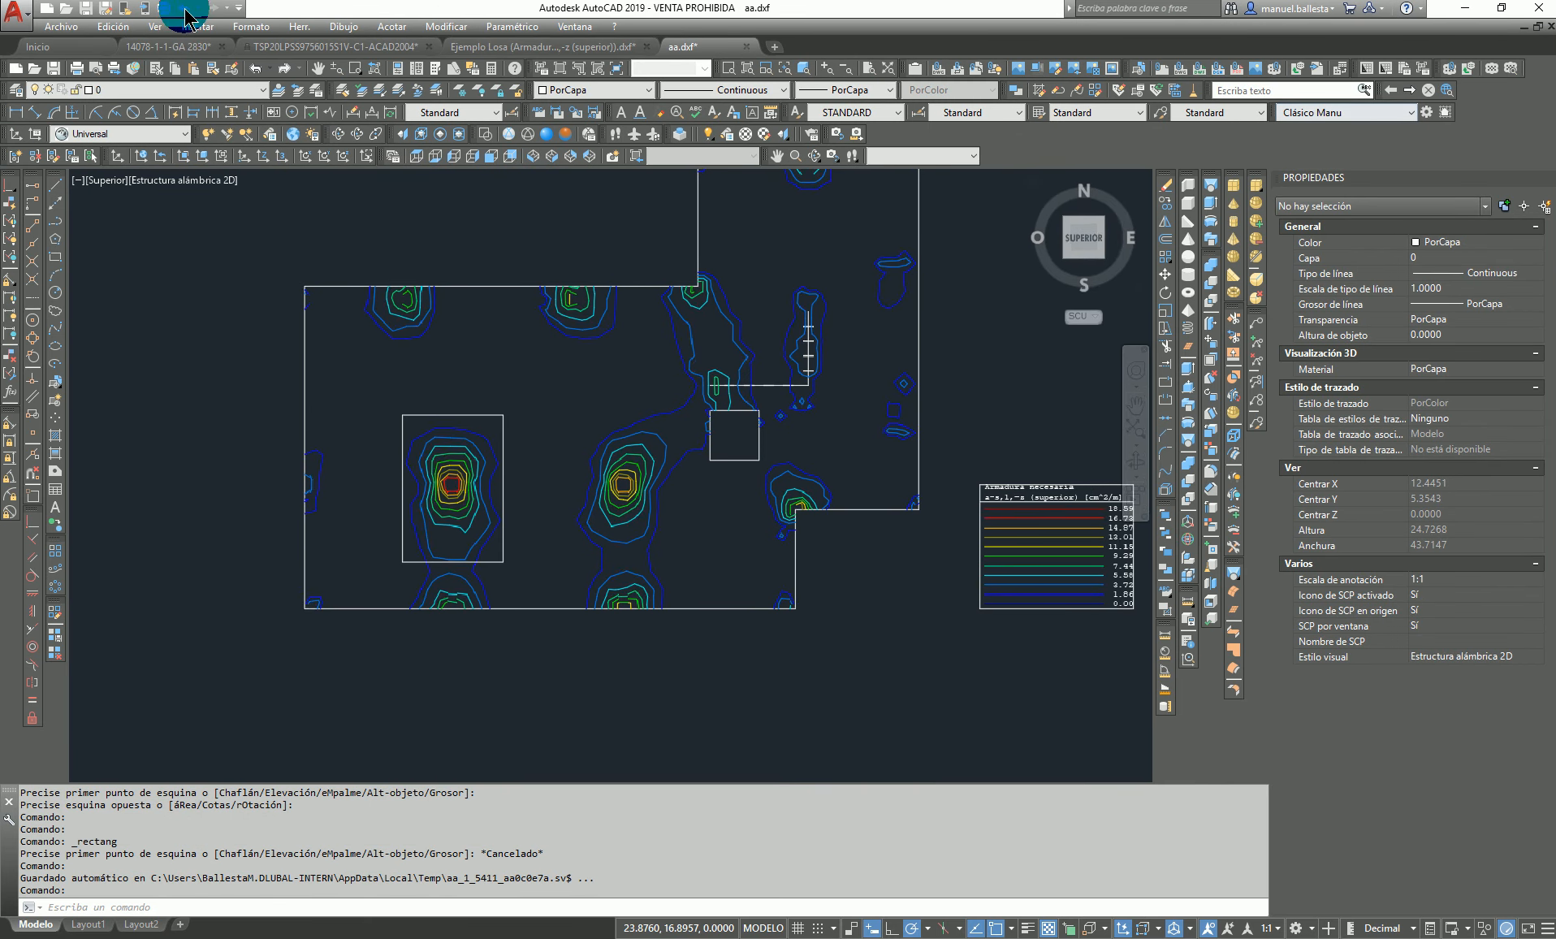
pyautogui.click(15, 11)
pyautogui.click(482, 481)
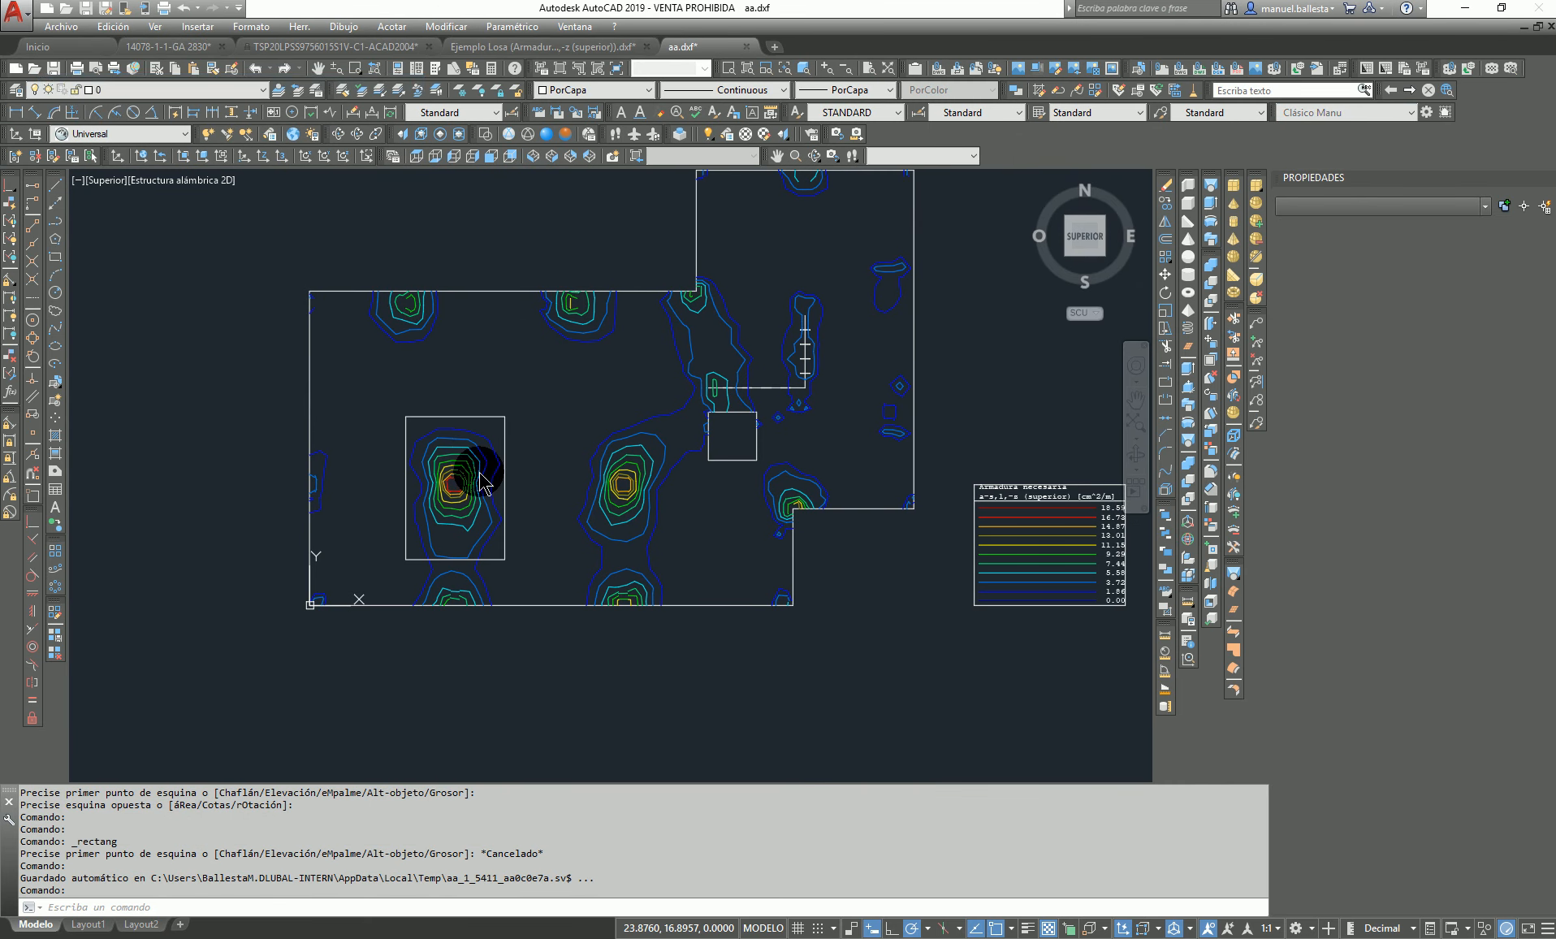
pyautogui.hotkey('ctrl', 'o')
pyautogui.click(656, 419)
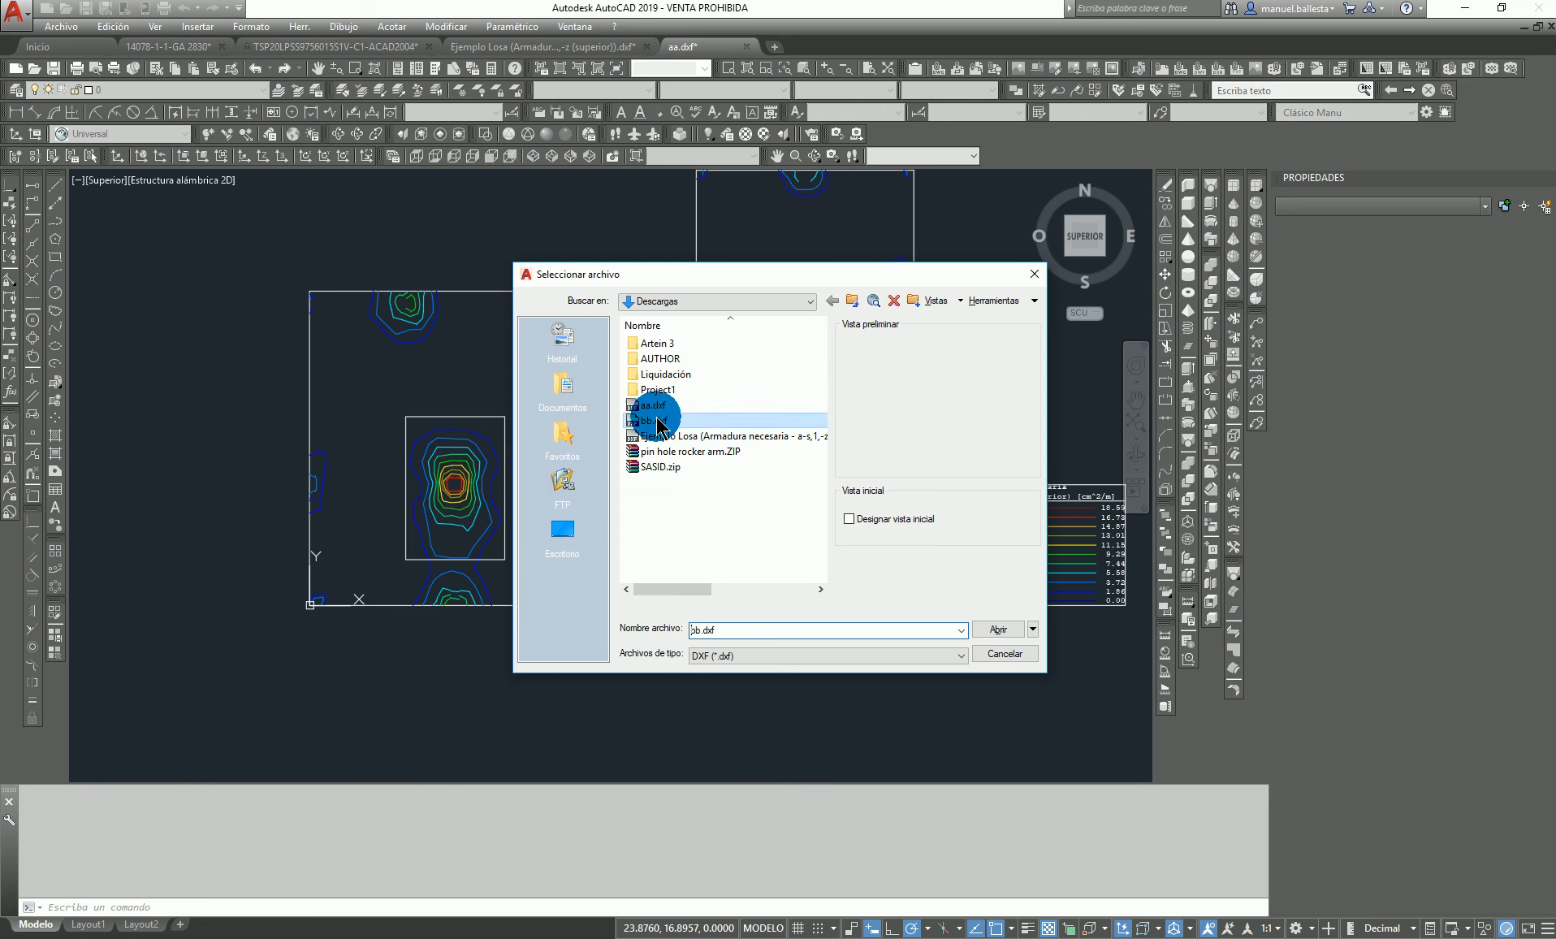
pyautogui.click(998, 629)
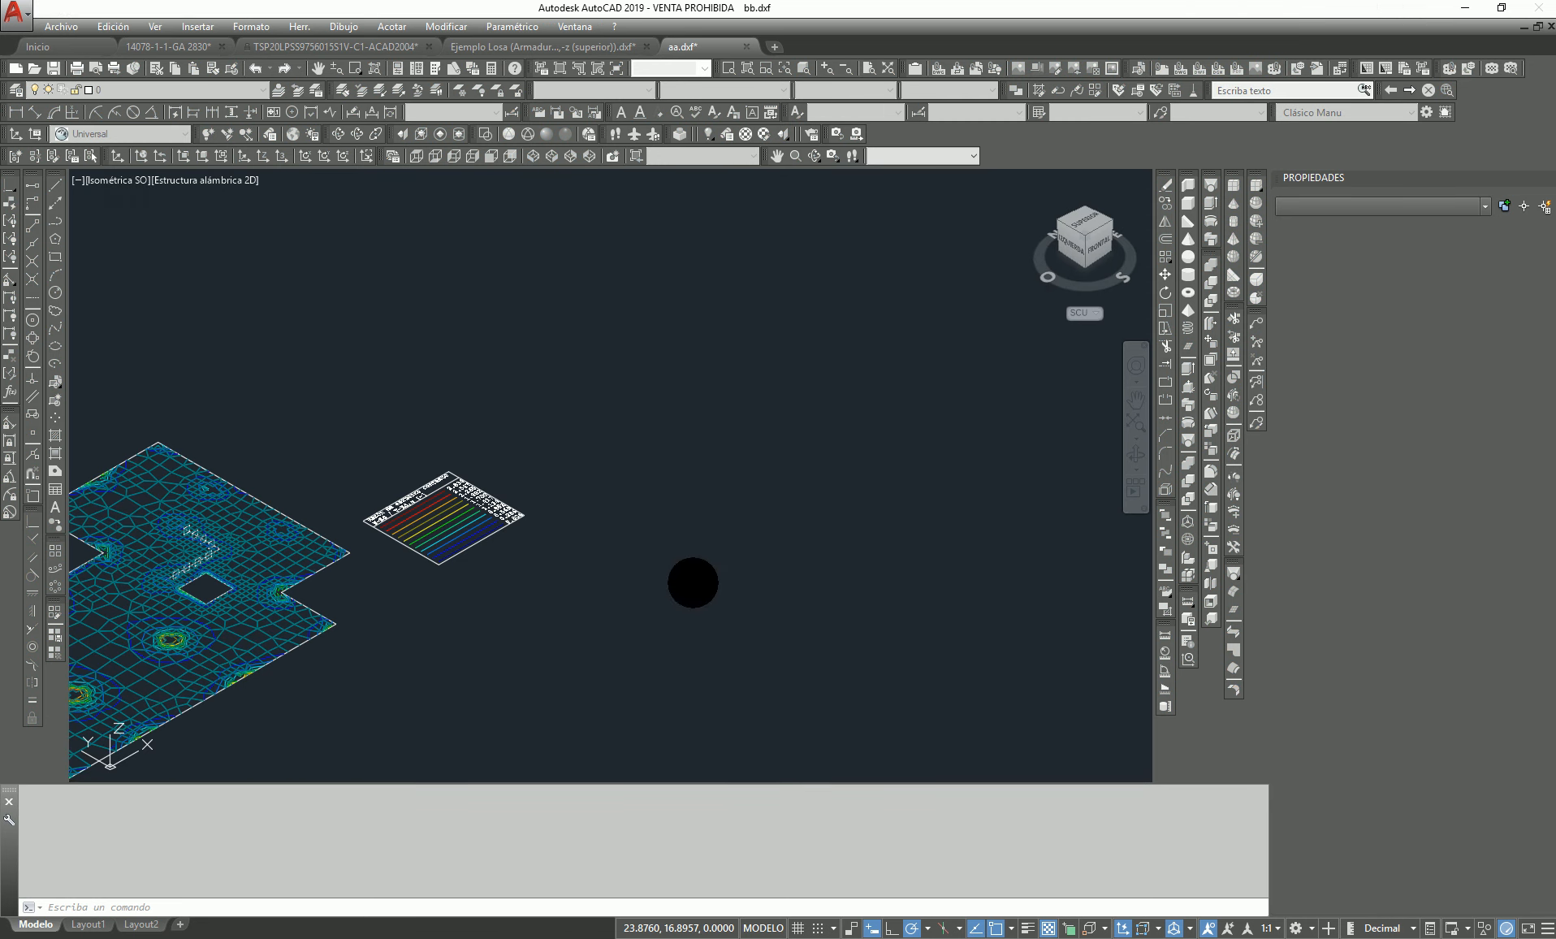
# Step: View the drawing from above and examine the V-Ed / V-Rd,c legend and the isolines over the slab mesh
pyautogui.click(1084, 231)
pyautogui.scroll(5, 893, 613)
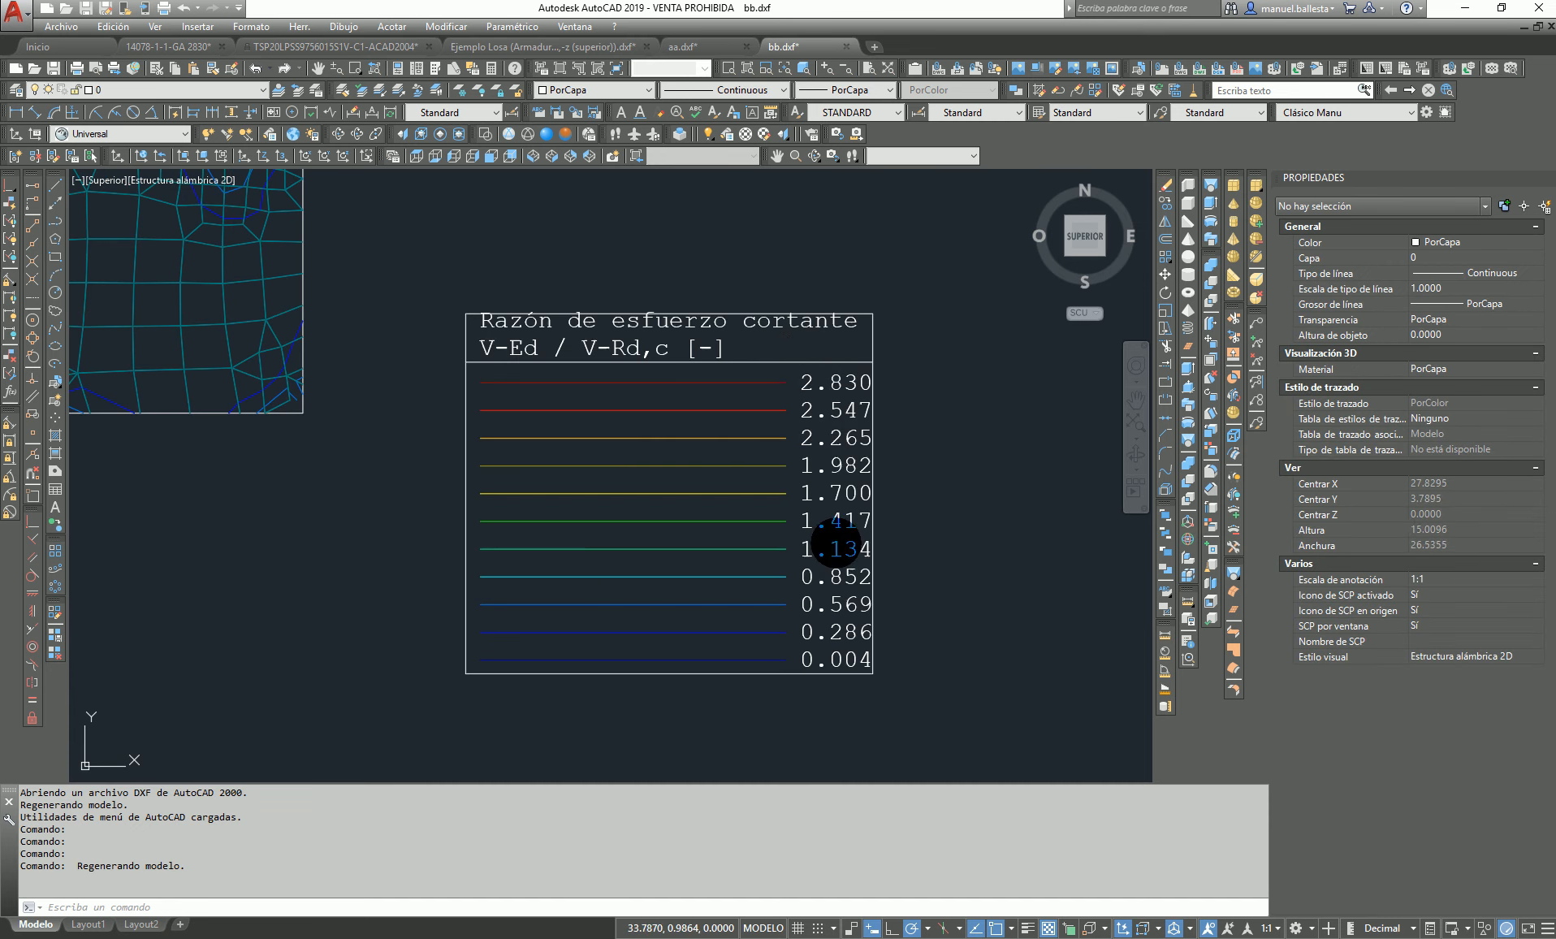
pyautogui.scroll(-6, 806, 497)
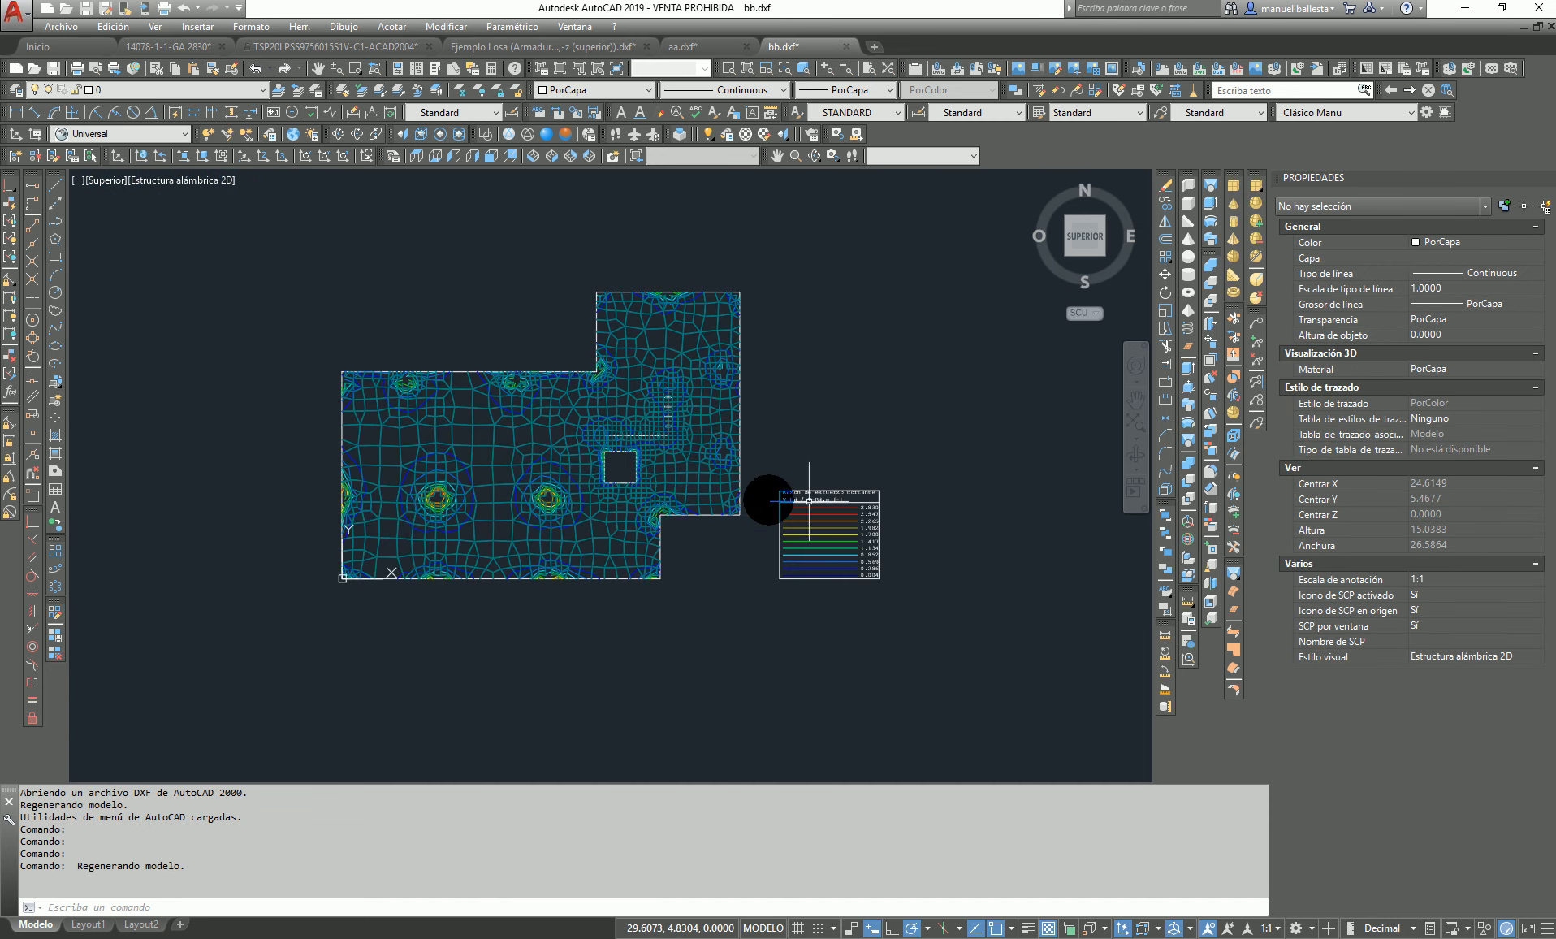
pyautogui.scroll(7, 520, 463)
pyautogui.scroll(-5, 470, 442)
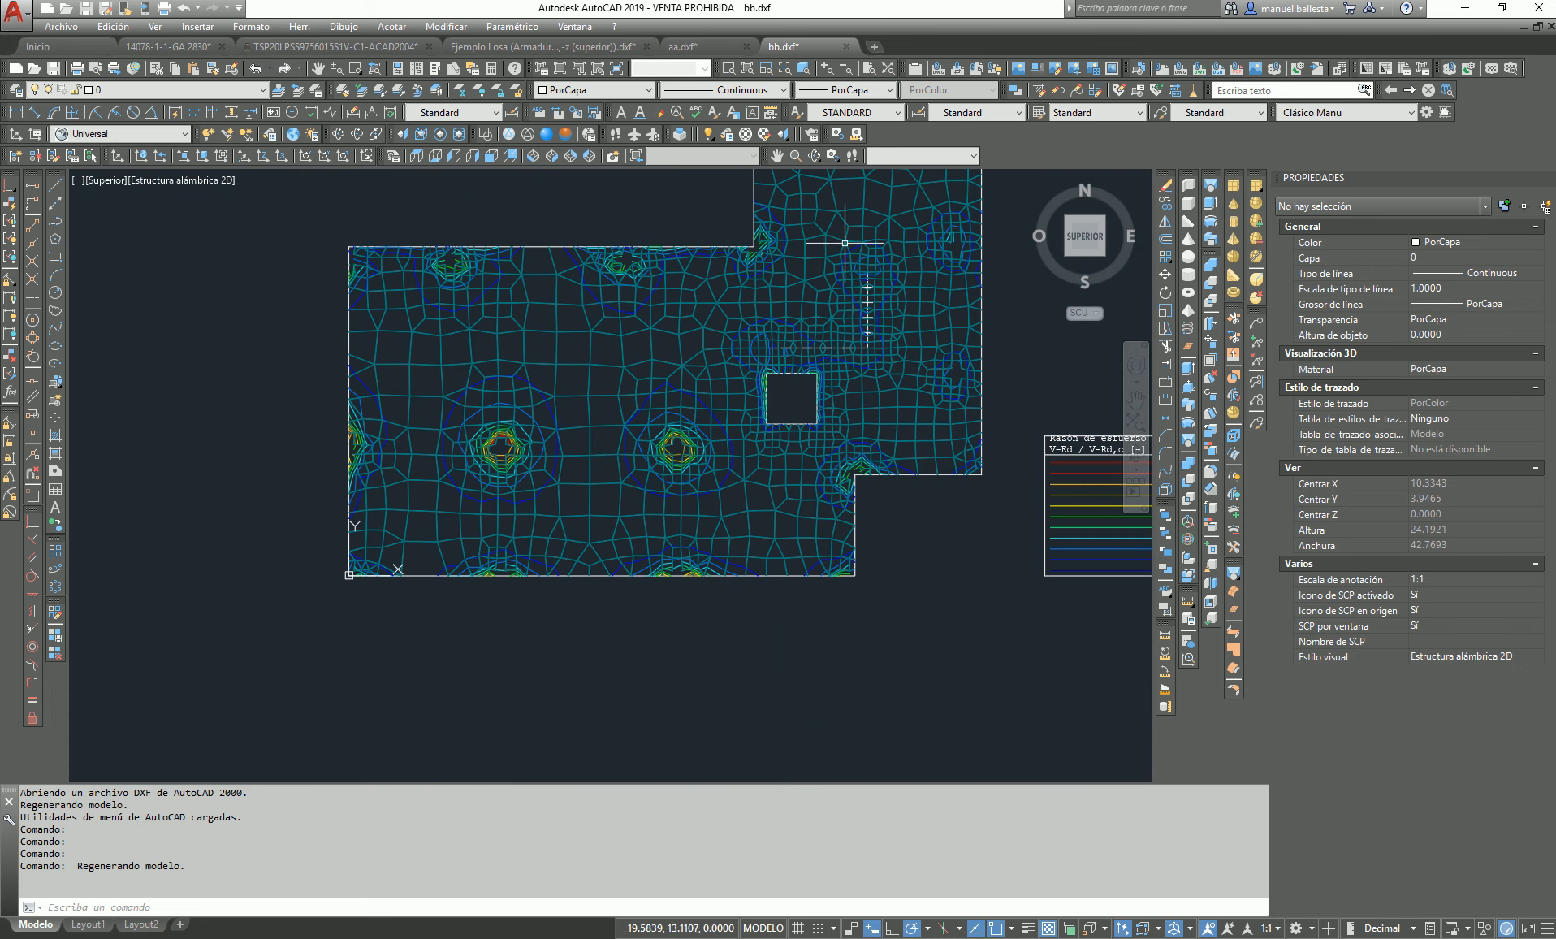
# Step: Return to RFEM, display the required reinforcement a-s,1,-z (superior) and export its isolines as cc.dxf
pyautogui.click(1476, 13)
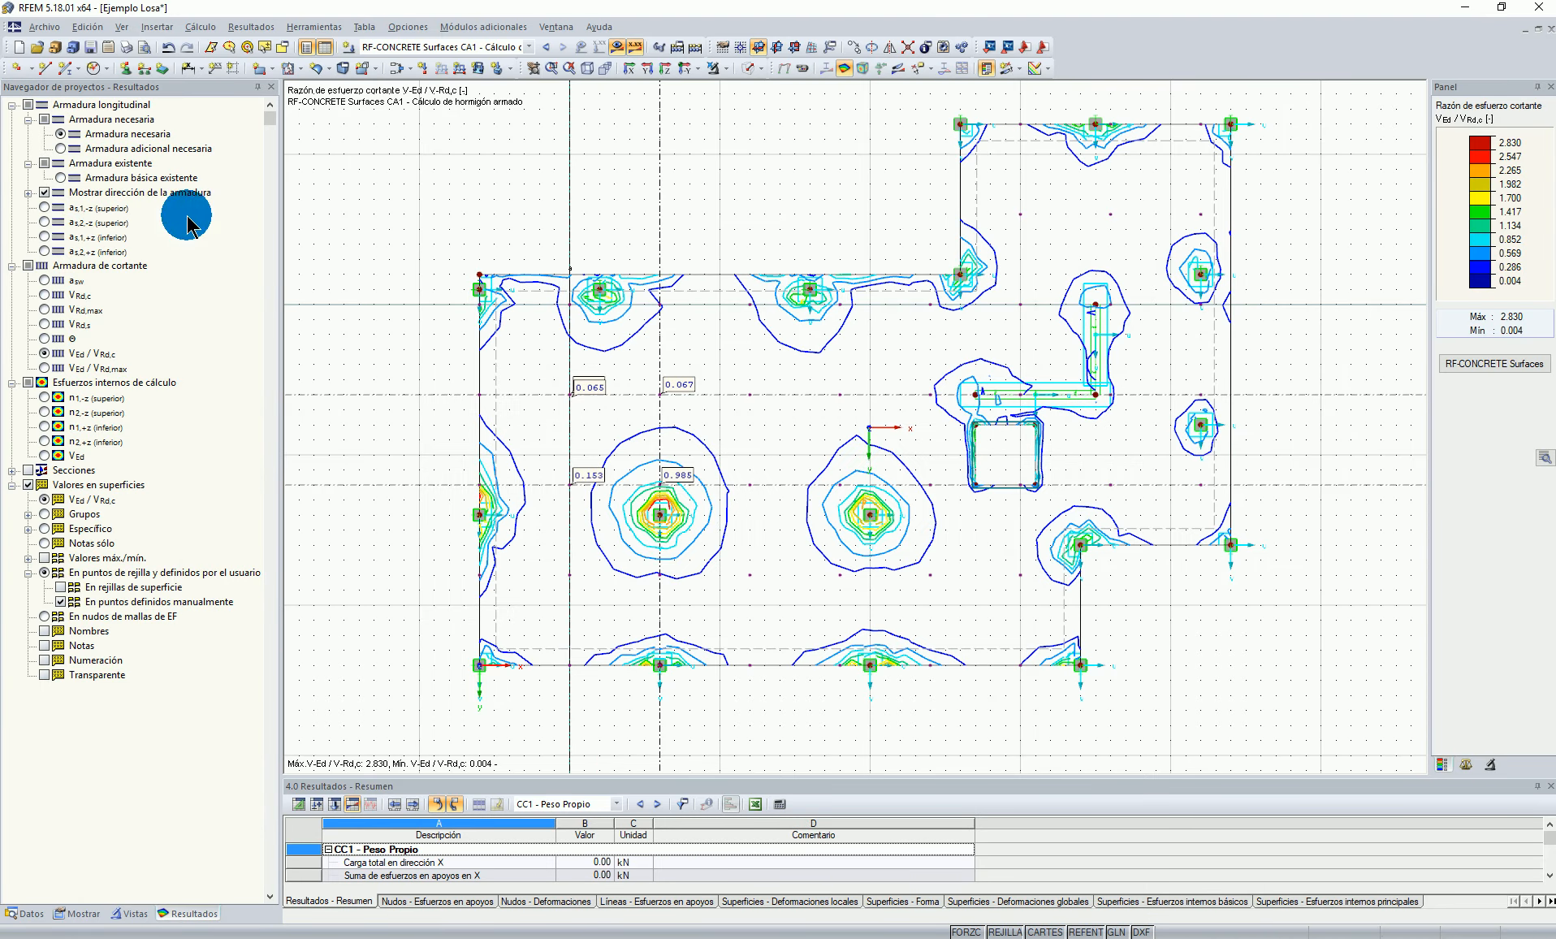
pyautogui.click(44, 209)
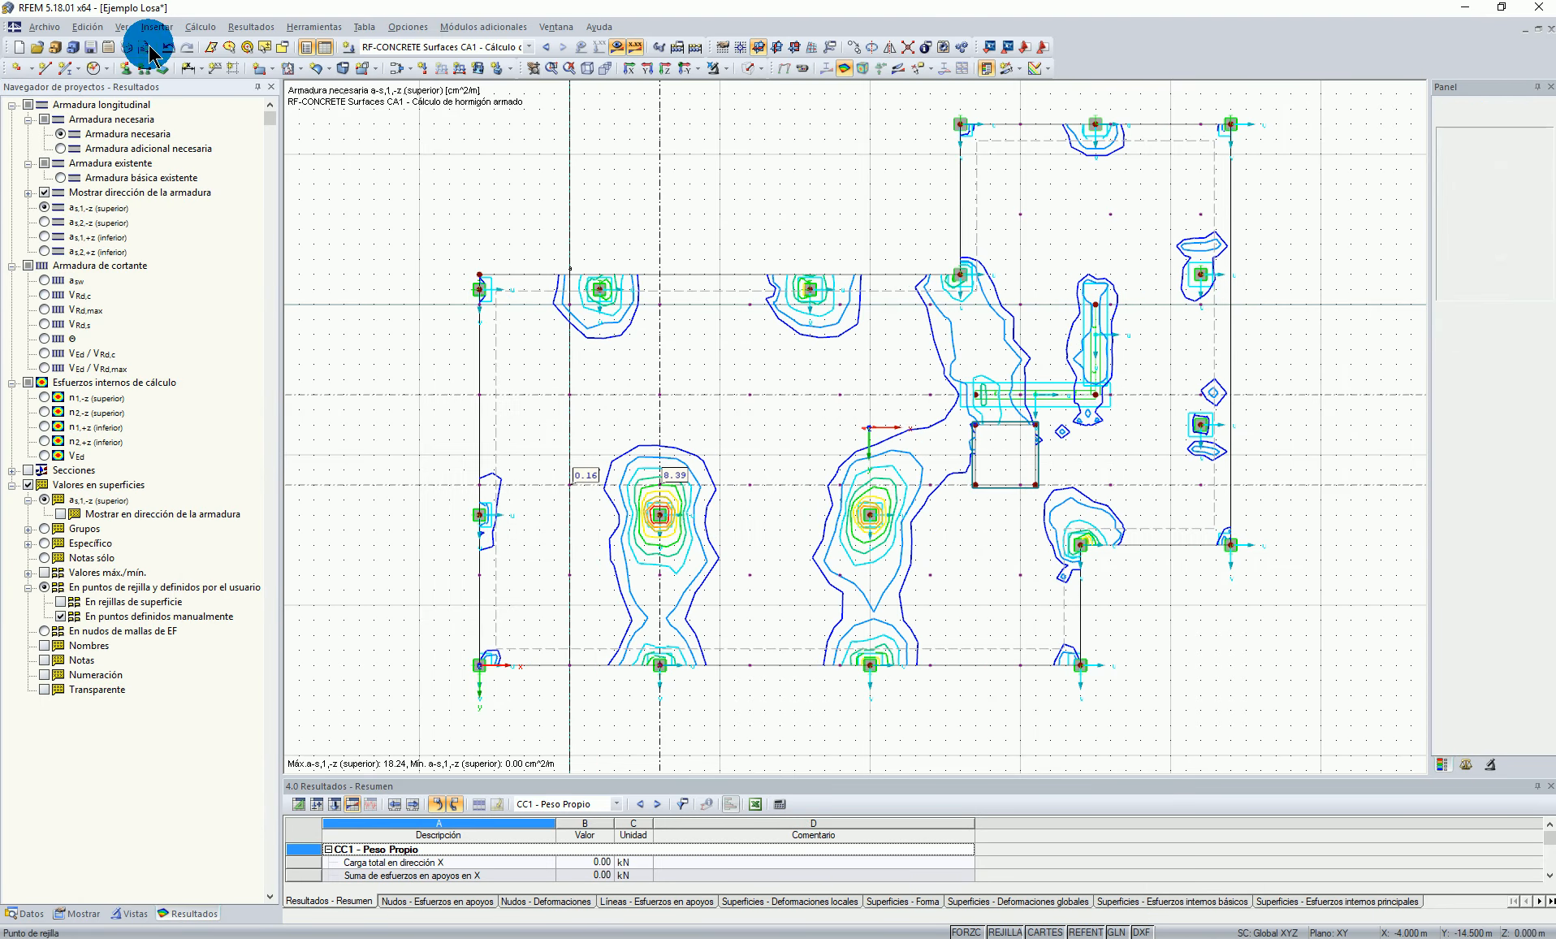
pyautogui.click(50, 31)
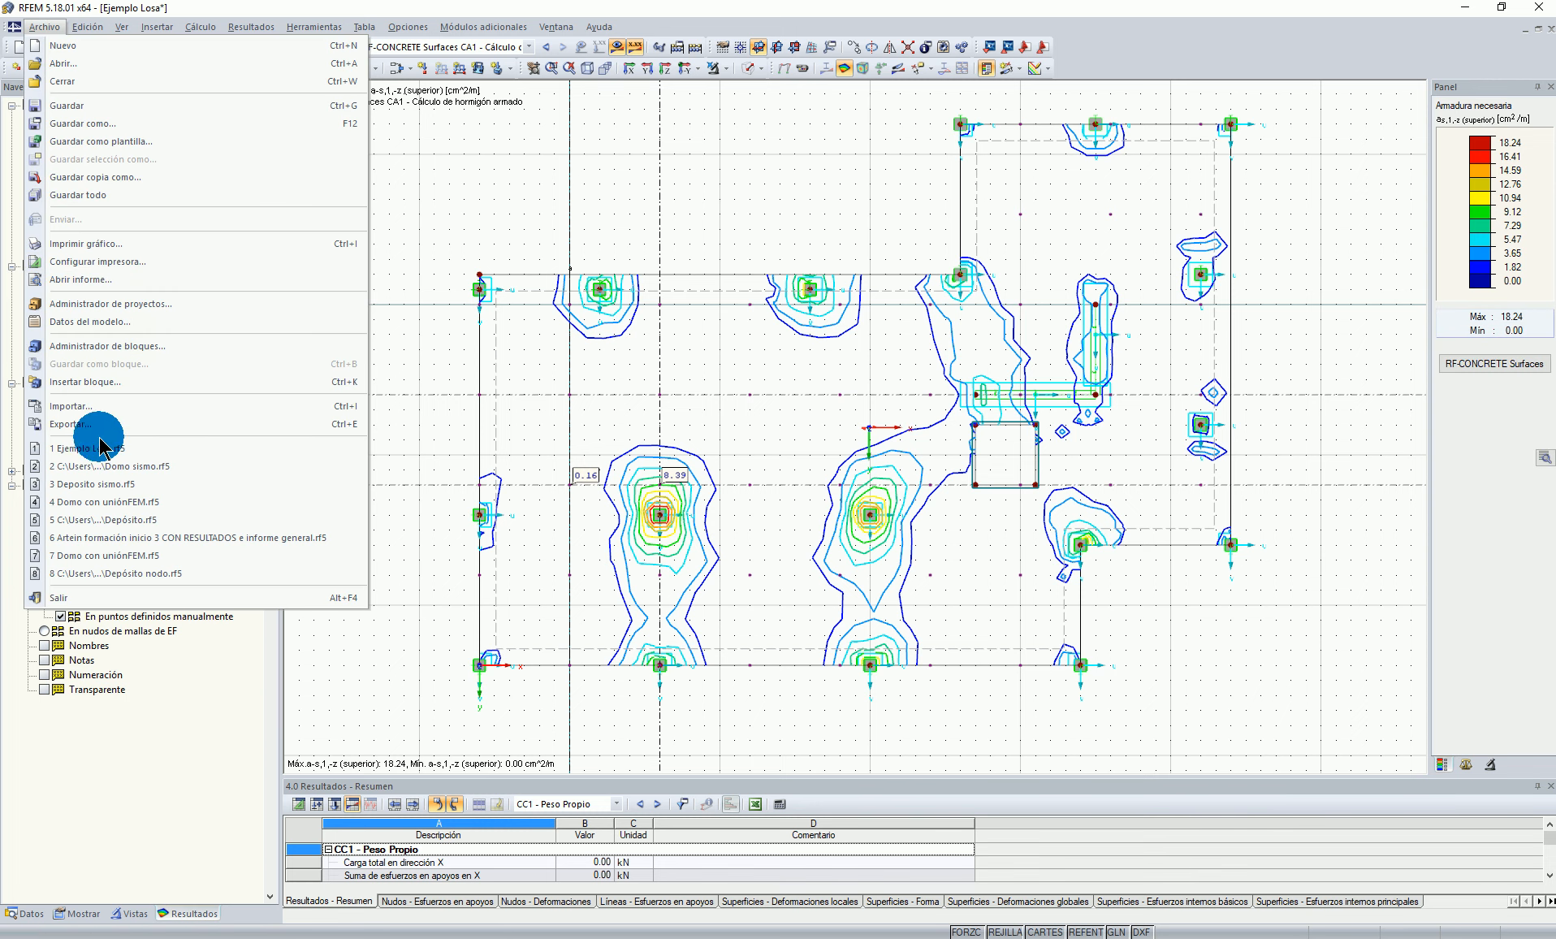
pyautogui.click(171, 452)
pyautogui.click(694, 276)
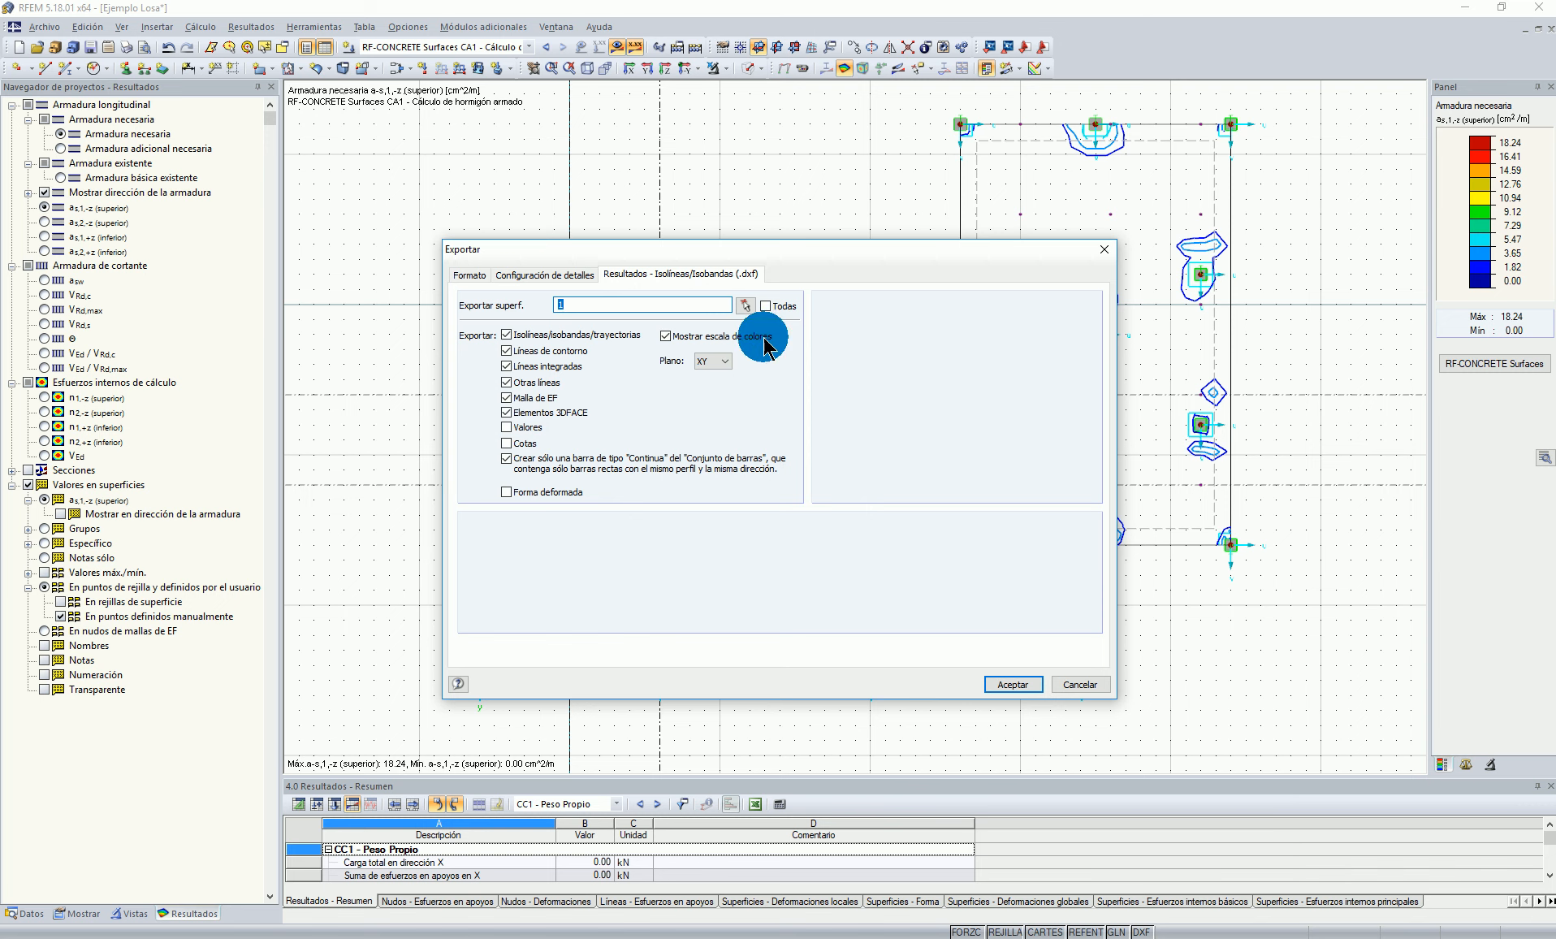
pyautogui.click(1009, 682)
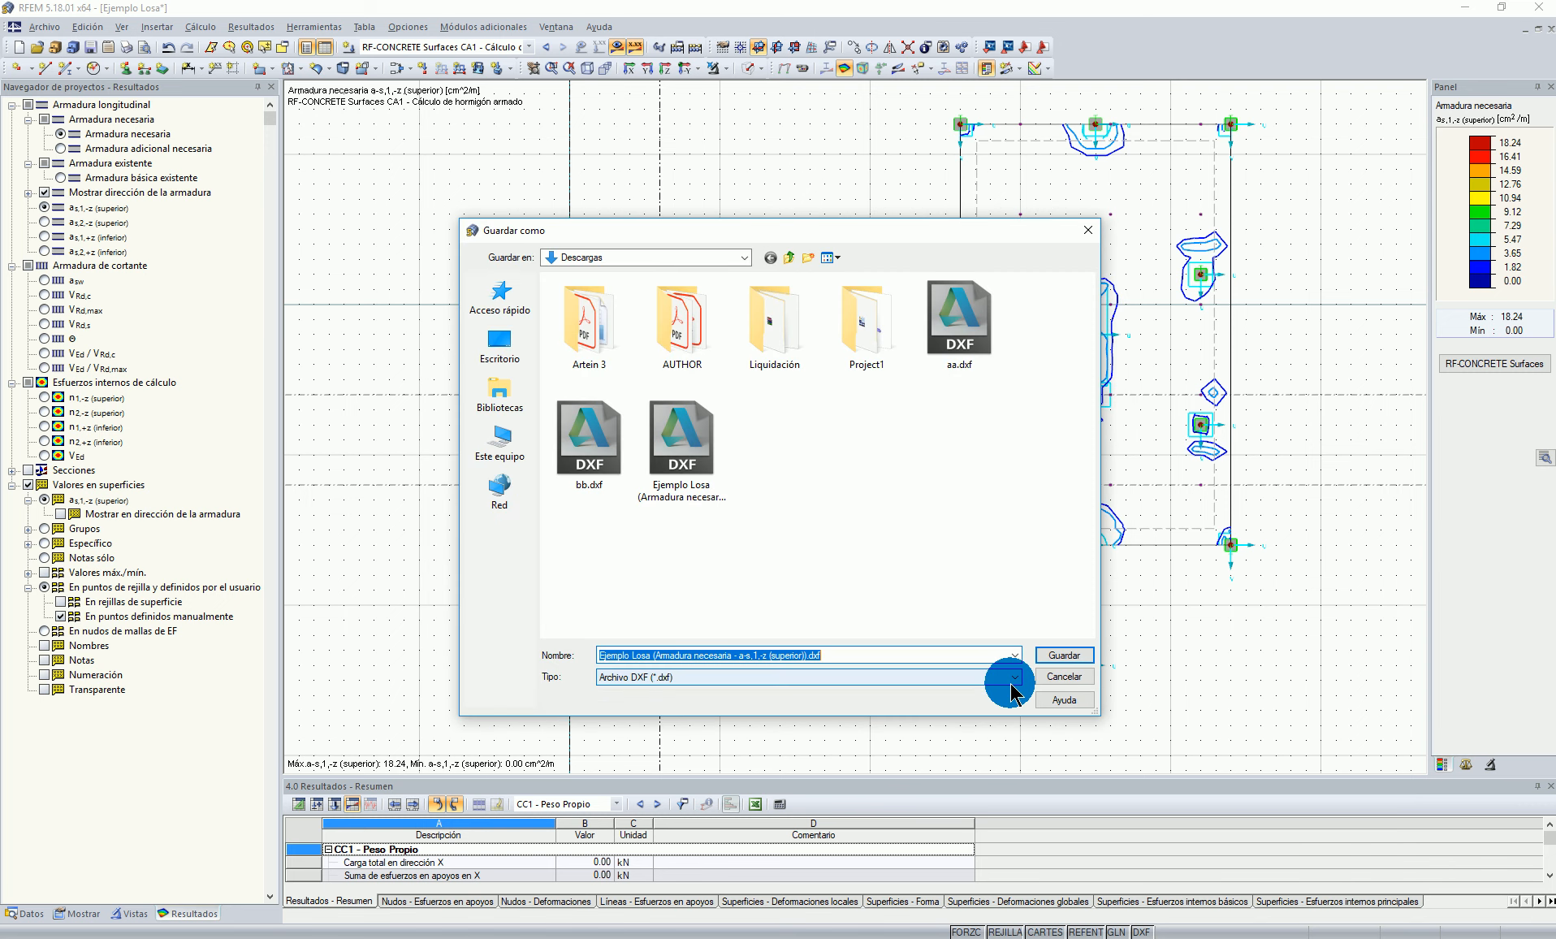
pyautogui.click(1064, 654)
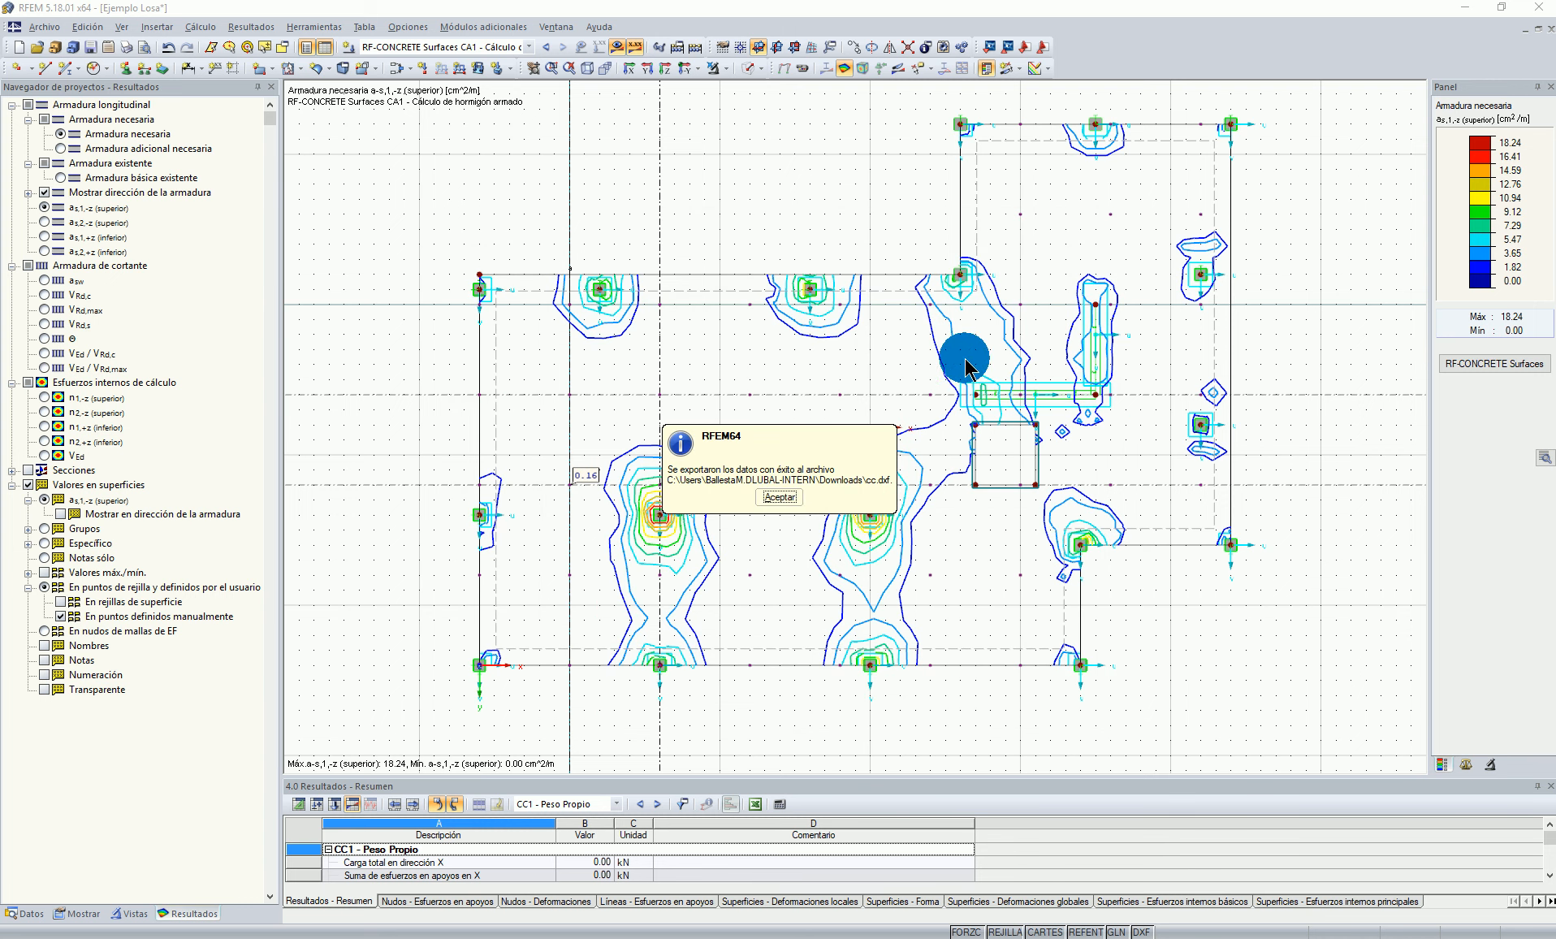
pyautogui.click(778, 496)
# Step: Switch to AutoCAD and open the exported cc.dxf file
pyautogui.click(1453, 16)
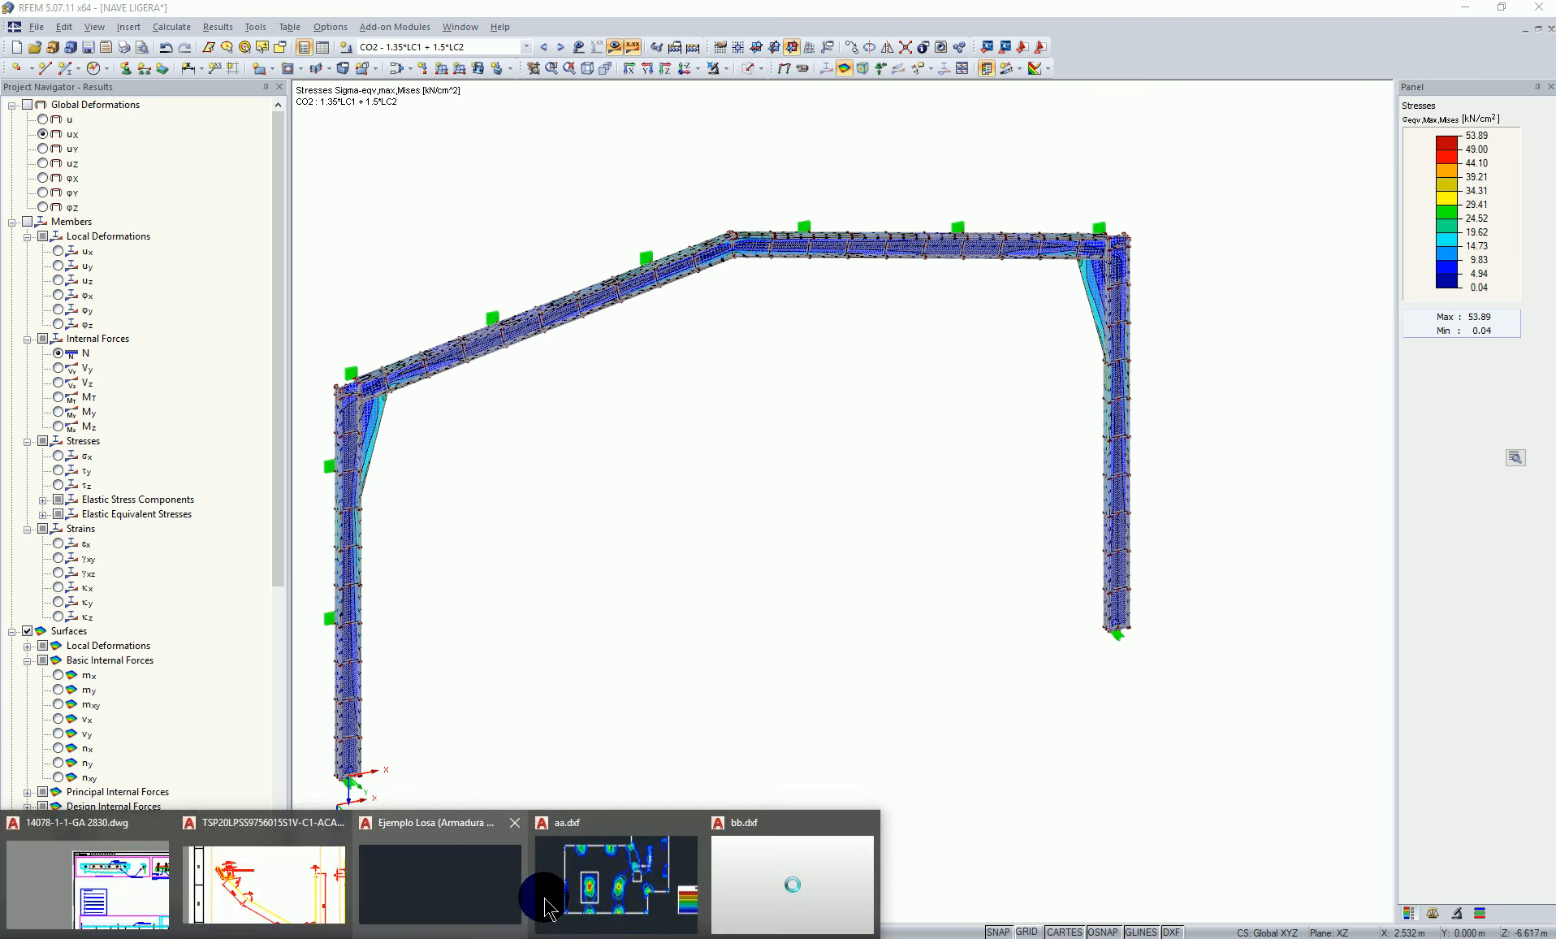
pyautogui.click(590, 895)
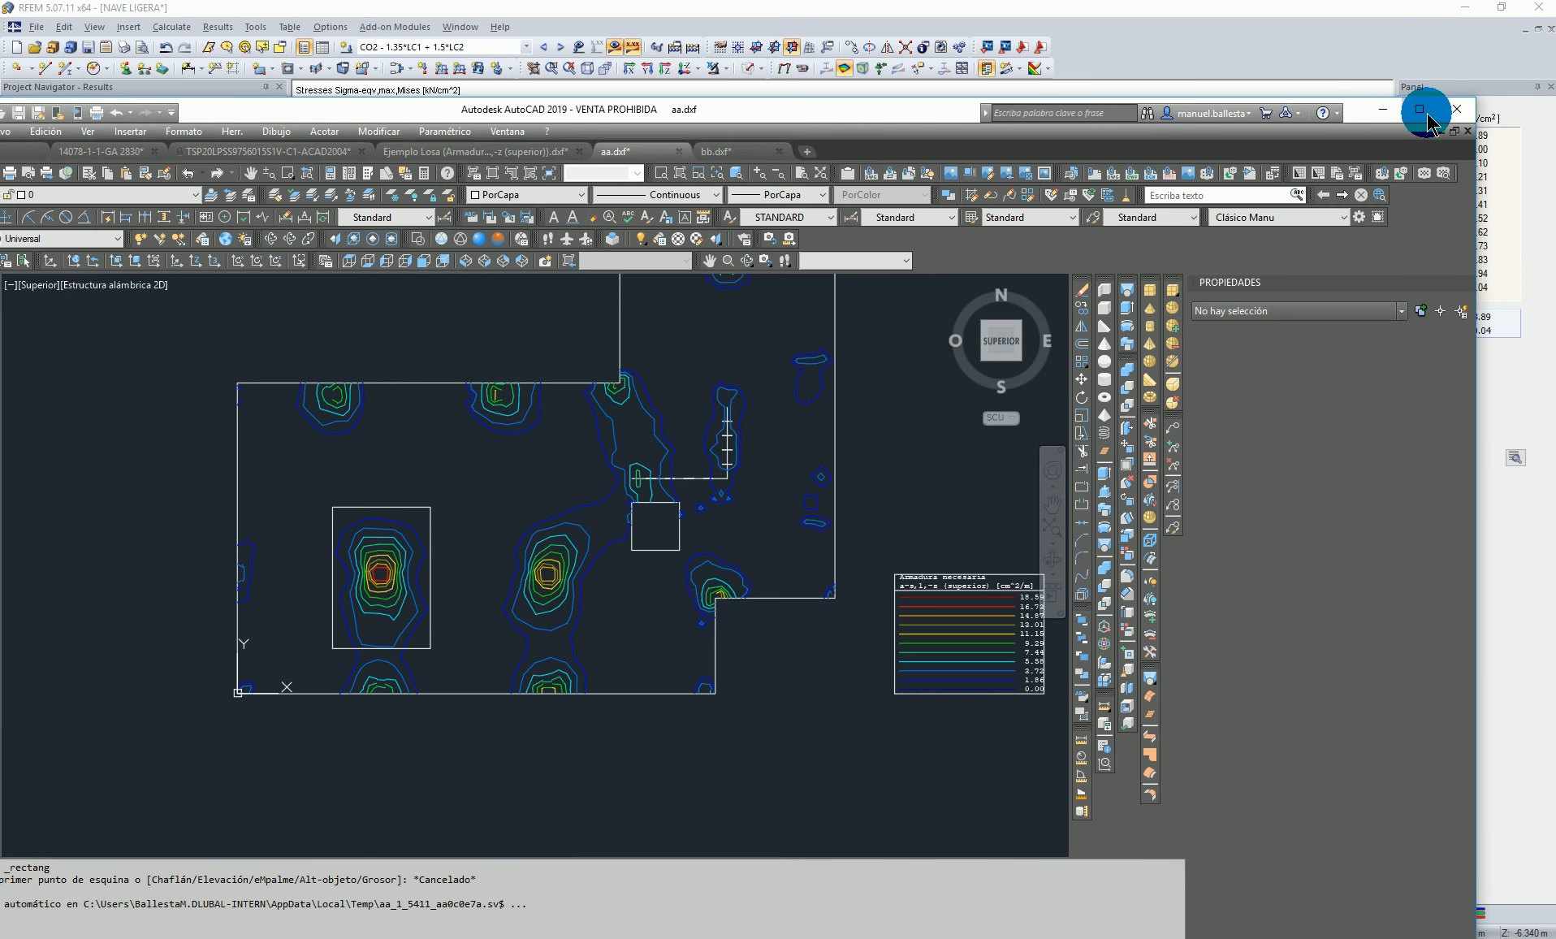
pyautogui.click(1419, 109)
pyautogui.click(61, 26)
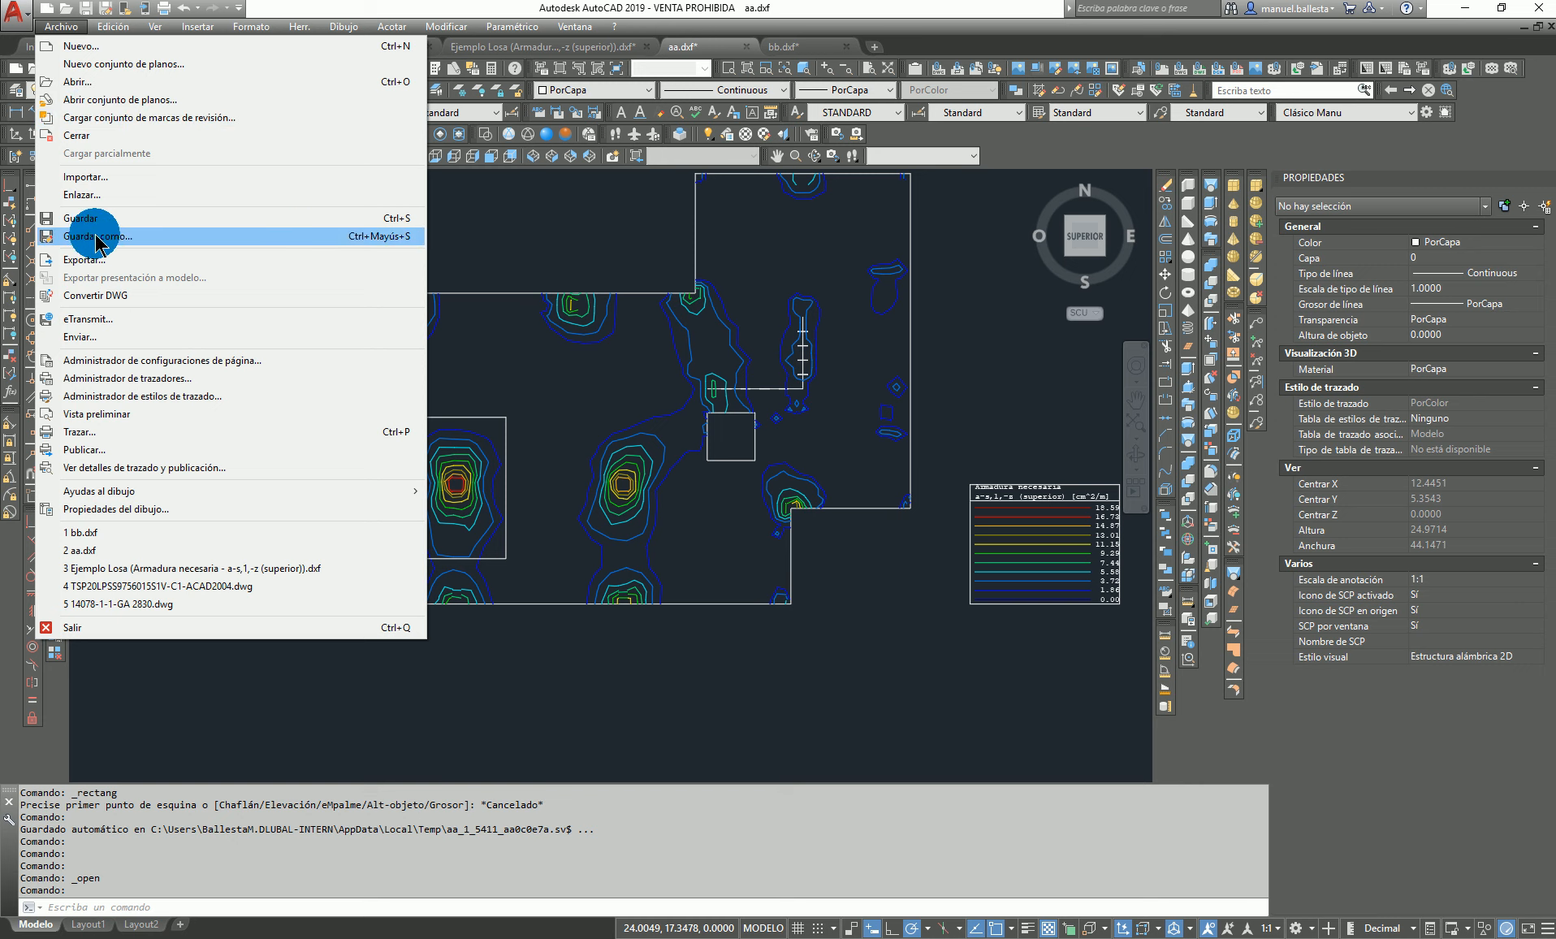
pyautogui.click(756, 483)
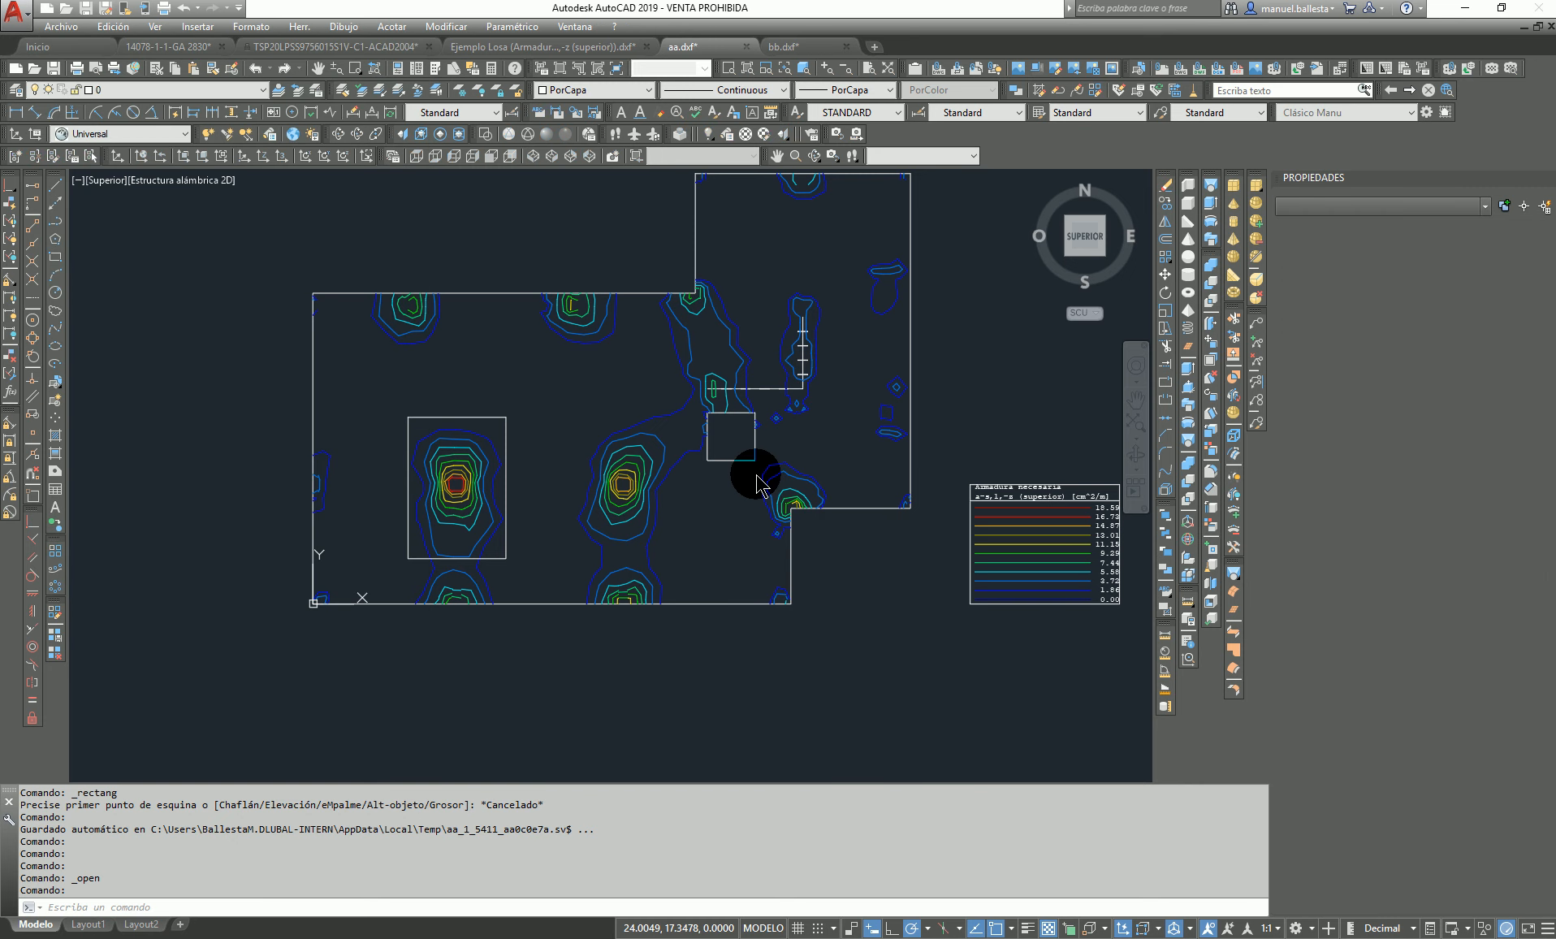
pyautogui.click(654, 435)
pyautogui.click(998, 629)
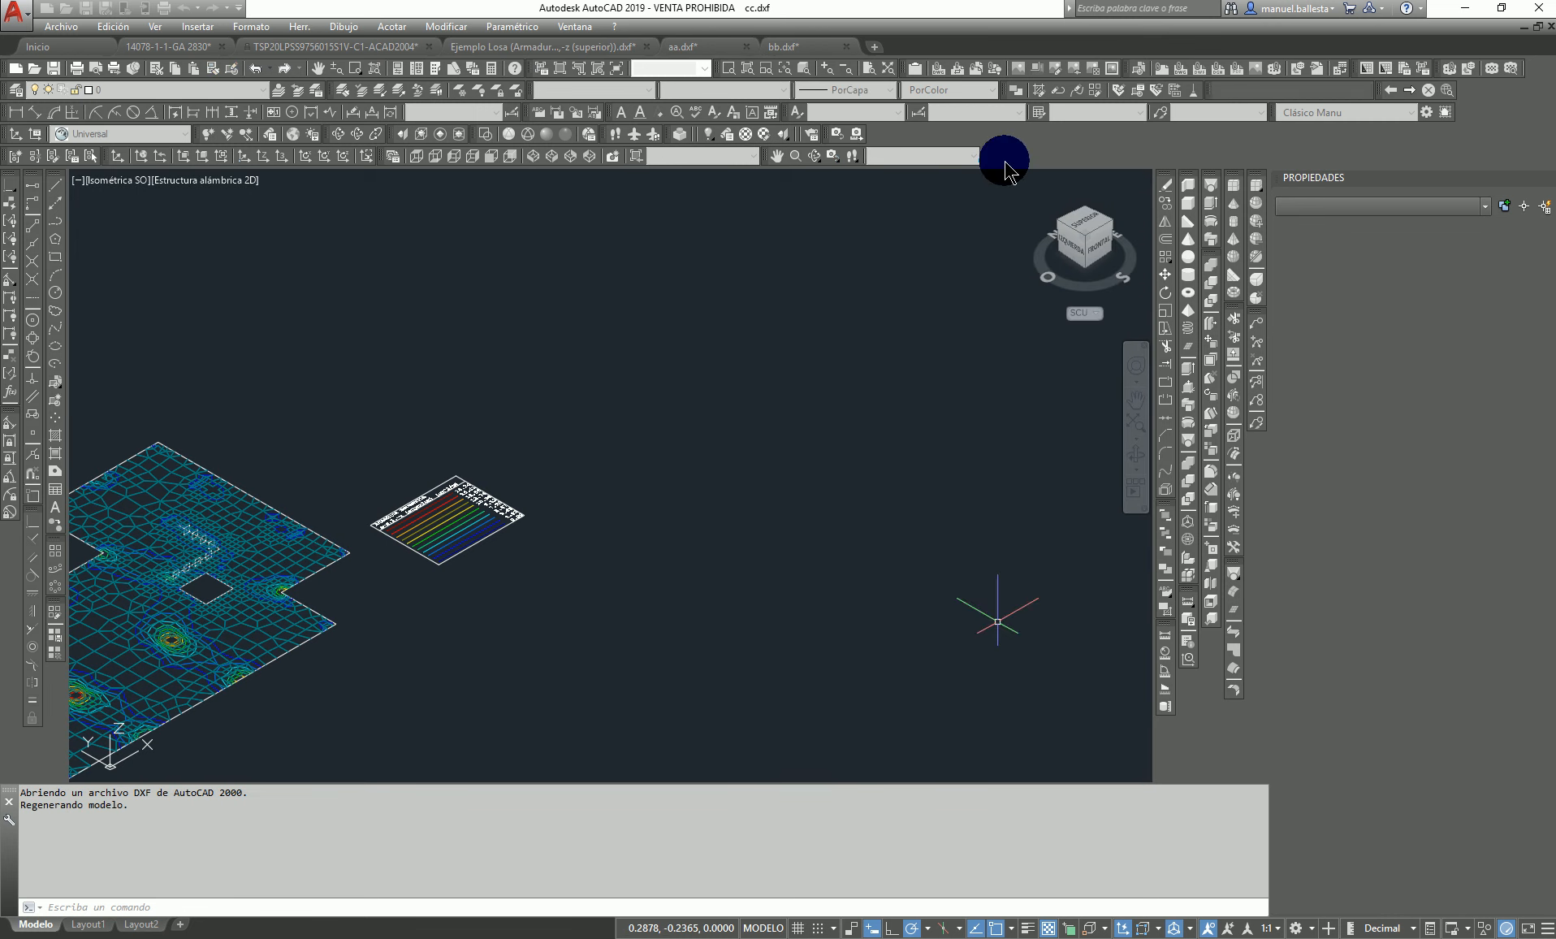
# Step: View the drawing from above and examine the a-s,1,-z (superior) legend and the isolines over the slab mesh
pyautogui.click(1082, 224)
pyautogui.scroll(6, 820, 591)
pyautogui.scroll(5, 803, 455)
pyautogui.scroll(-5, 792, 285)
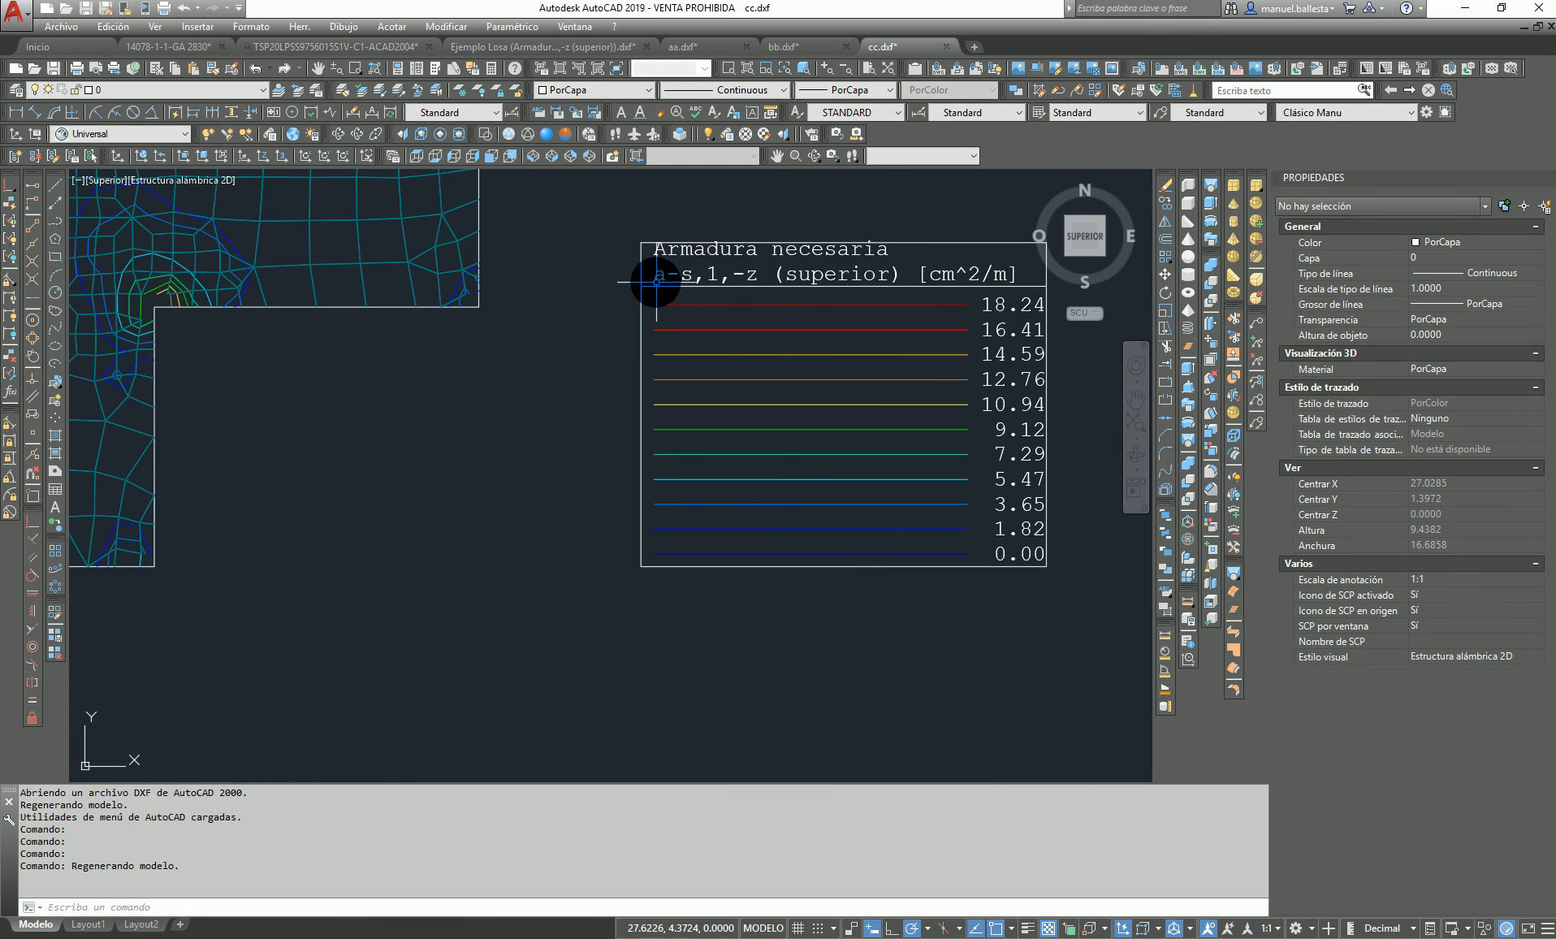
pyautogui.scroll(-5, 792, 313)
pyautogui.moveTo(740, 347); pyautogui.dragTo(724, 470, button='middle')
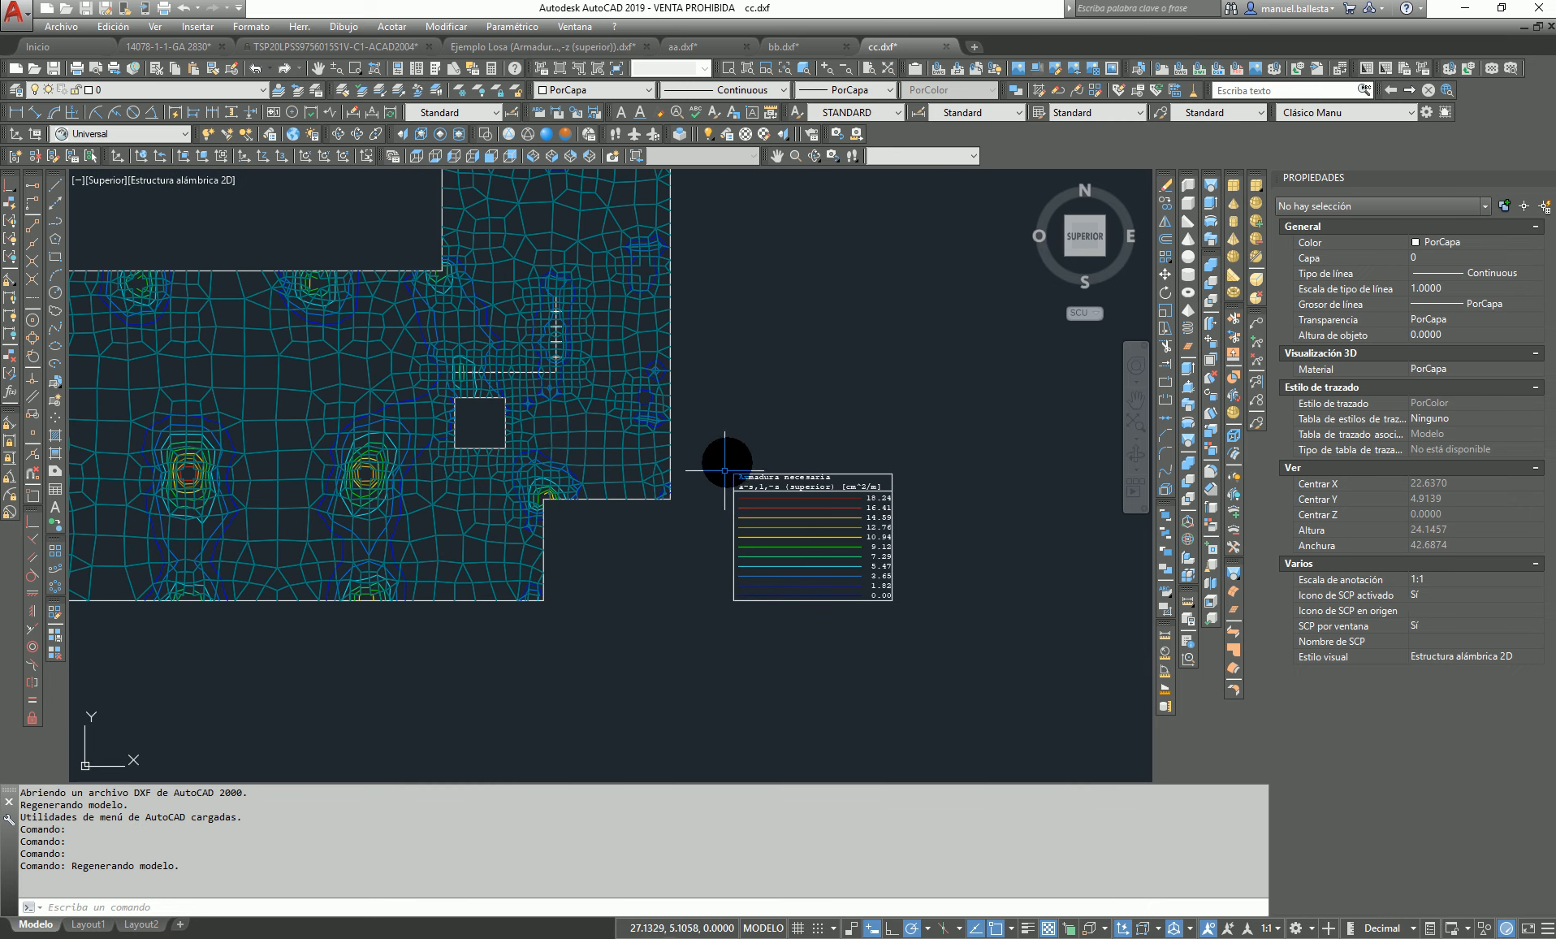
pyautogui.moveTo(280, 386); pyautogui.dragTo(444, 372, button='middle')
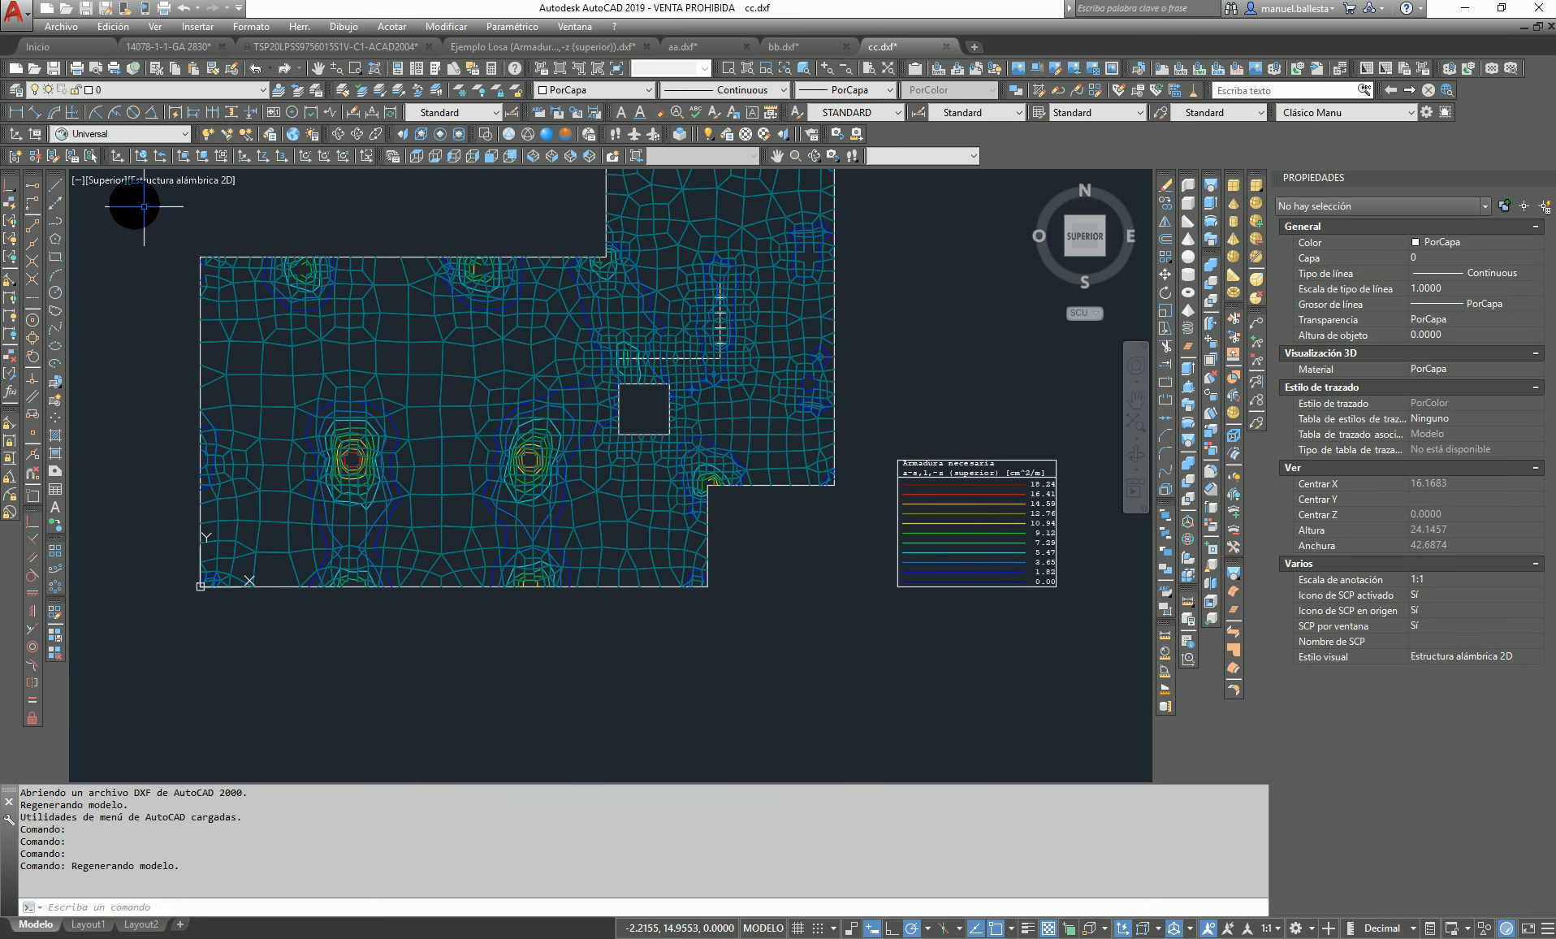
# Step: Draw a horizontal line about 6 units long above the legend, with Ortho mode on
pyautogui.click(56, 199)
pyautogui.click(924, 365)
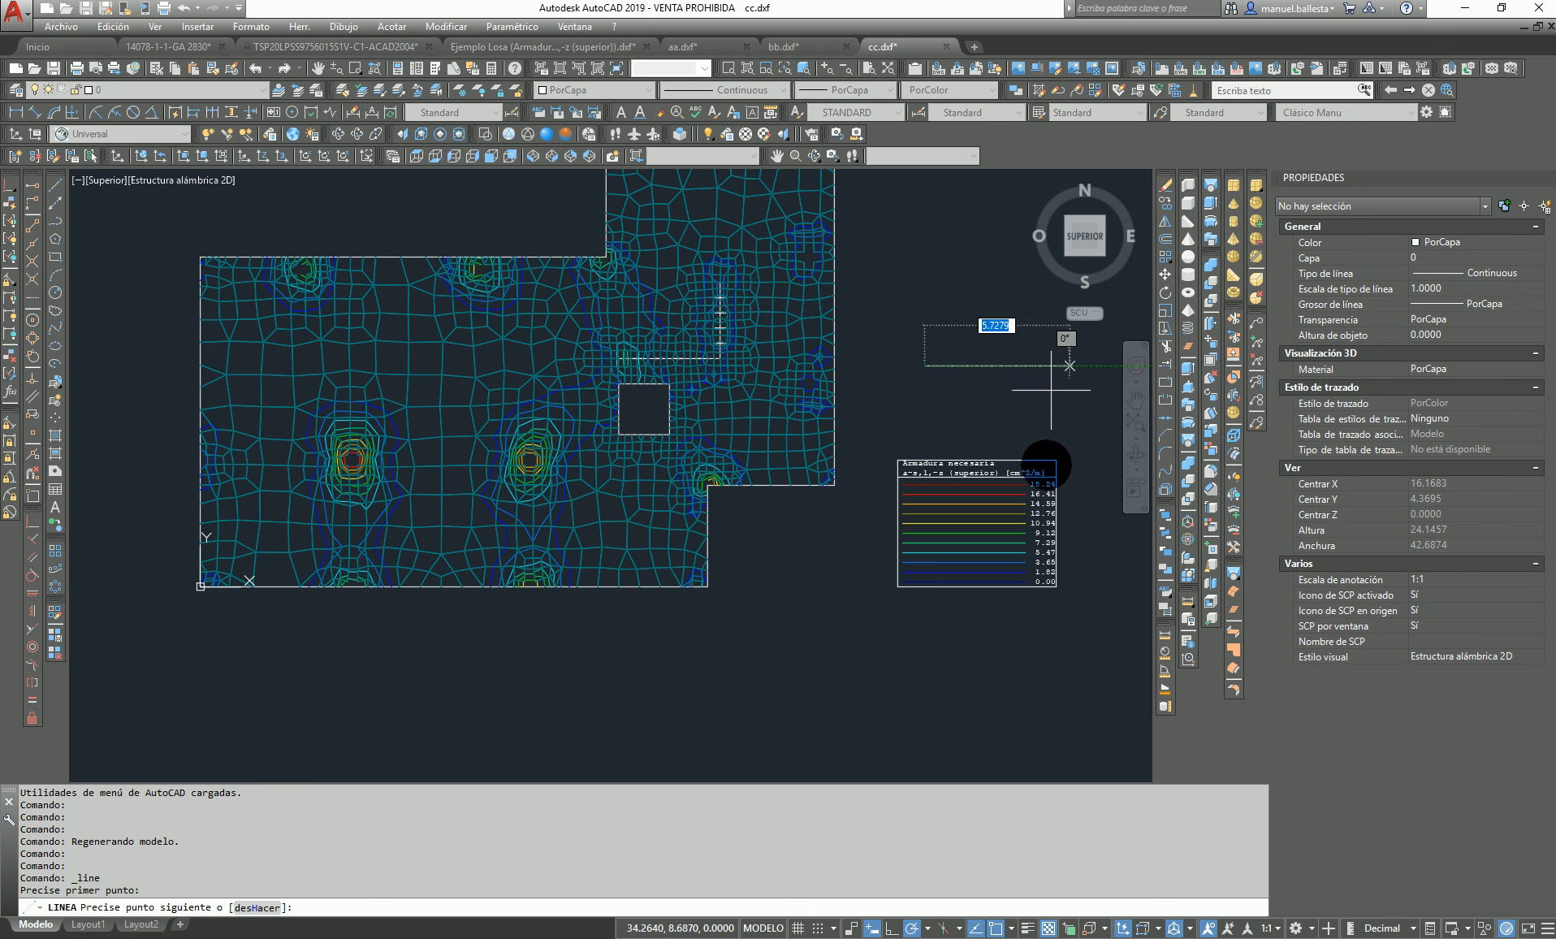
pyautogui.click(873, 927)
pyautogui.click(909, 928)
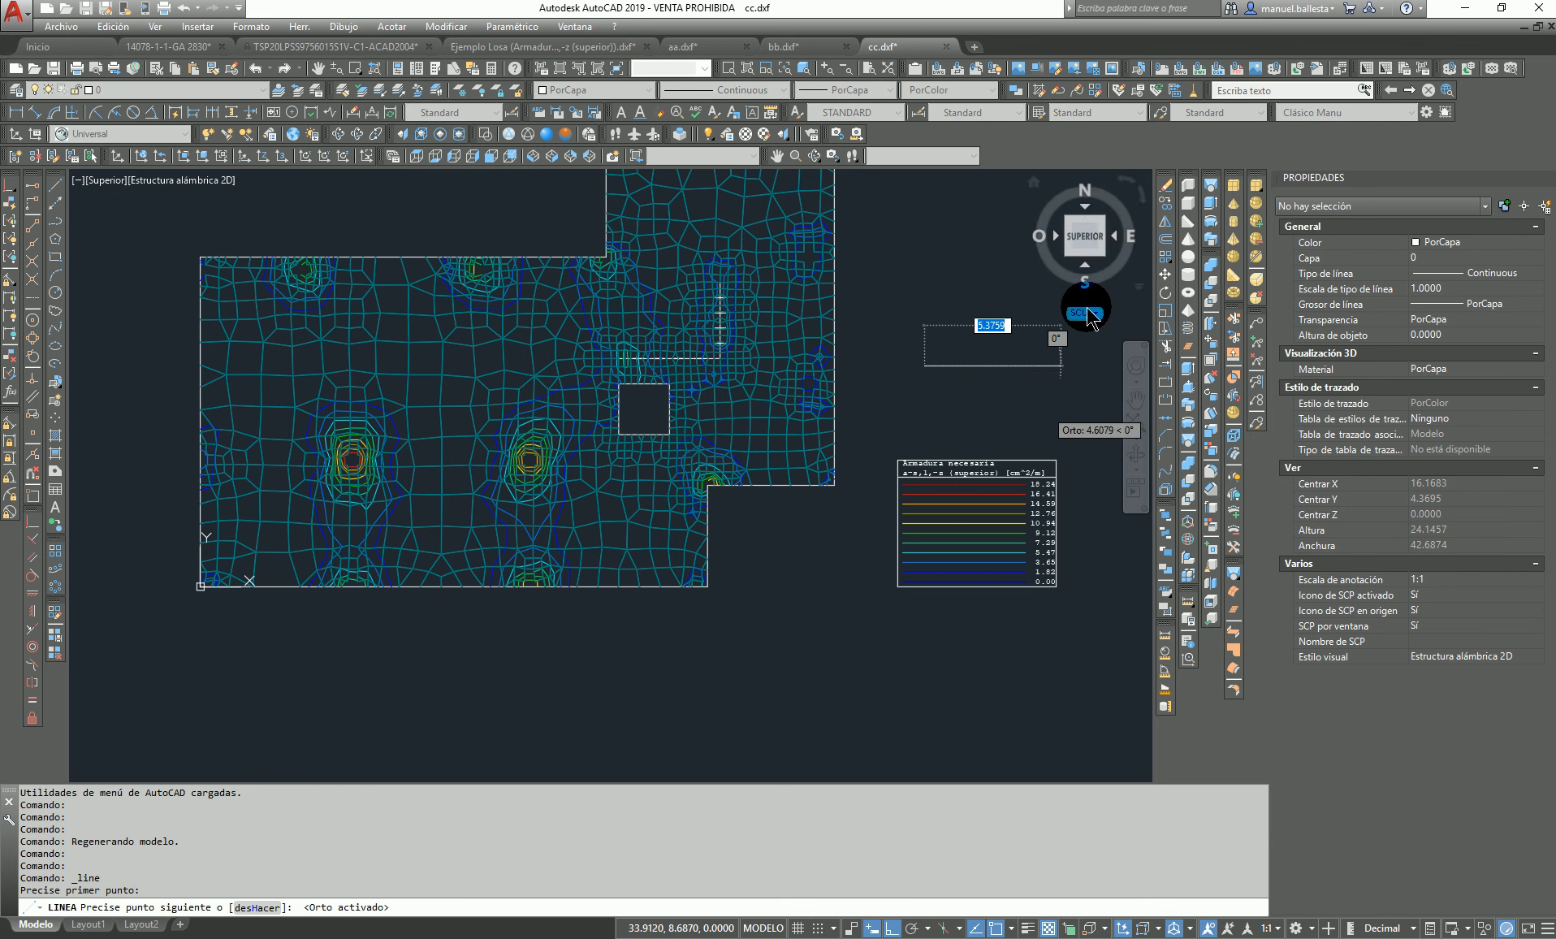
pyautogui.press('Escape')
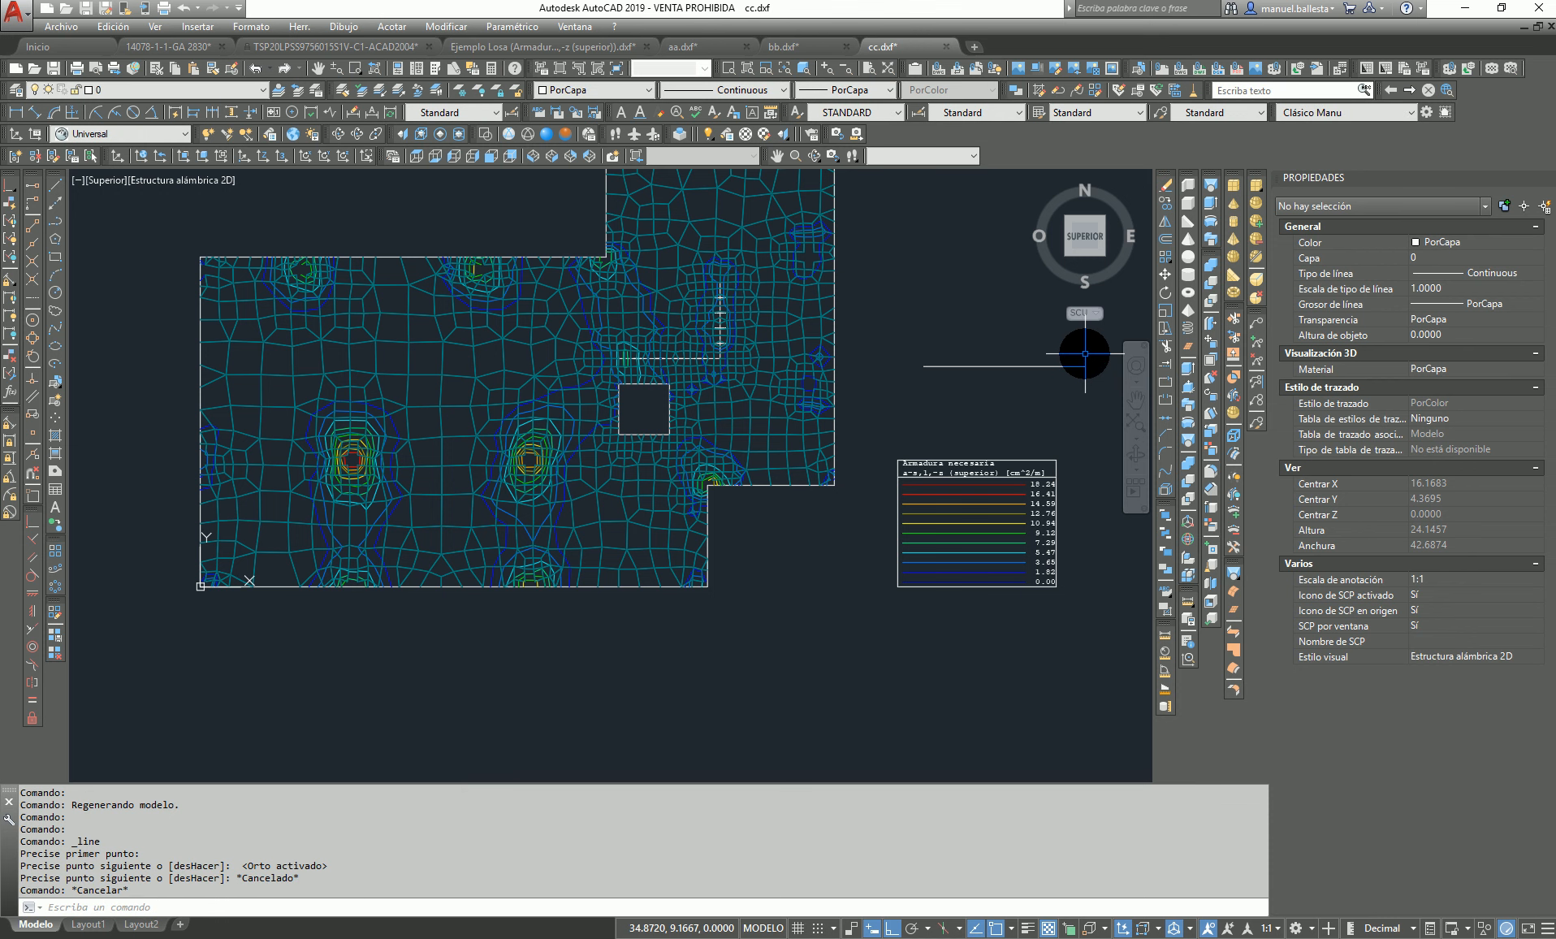
# Step: Turn off the finite element mesh layers DL_FE_MESH and DL_FE_MESH_CELLS_1
pyautogui.scroll(-2, 1053, 360)
pyautogui.moveTo(965, 339); pyautogui.dragTo(892, 346)
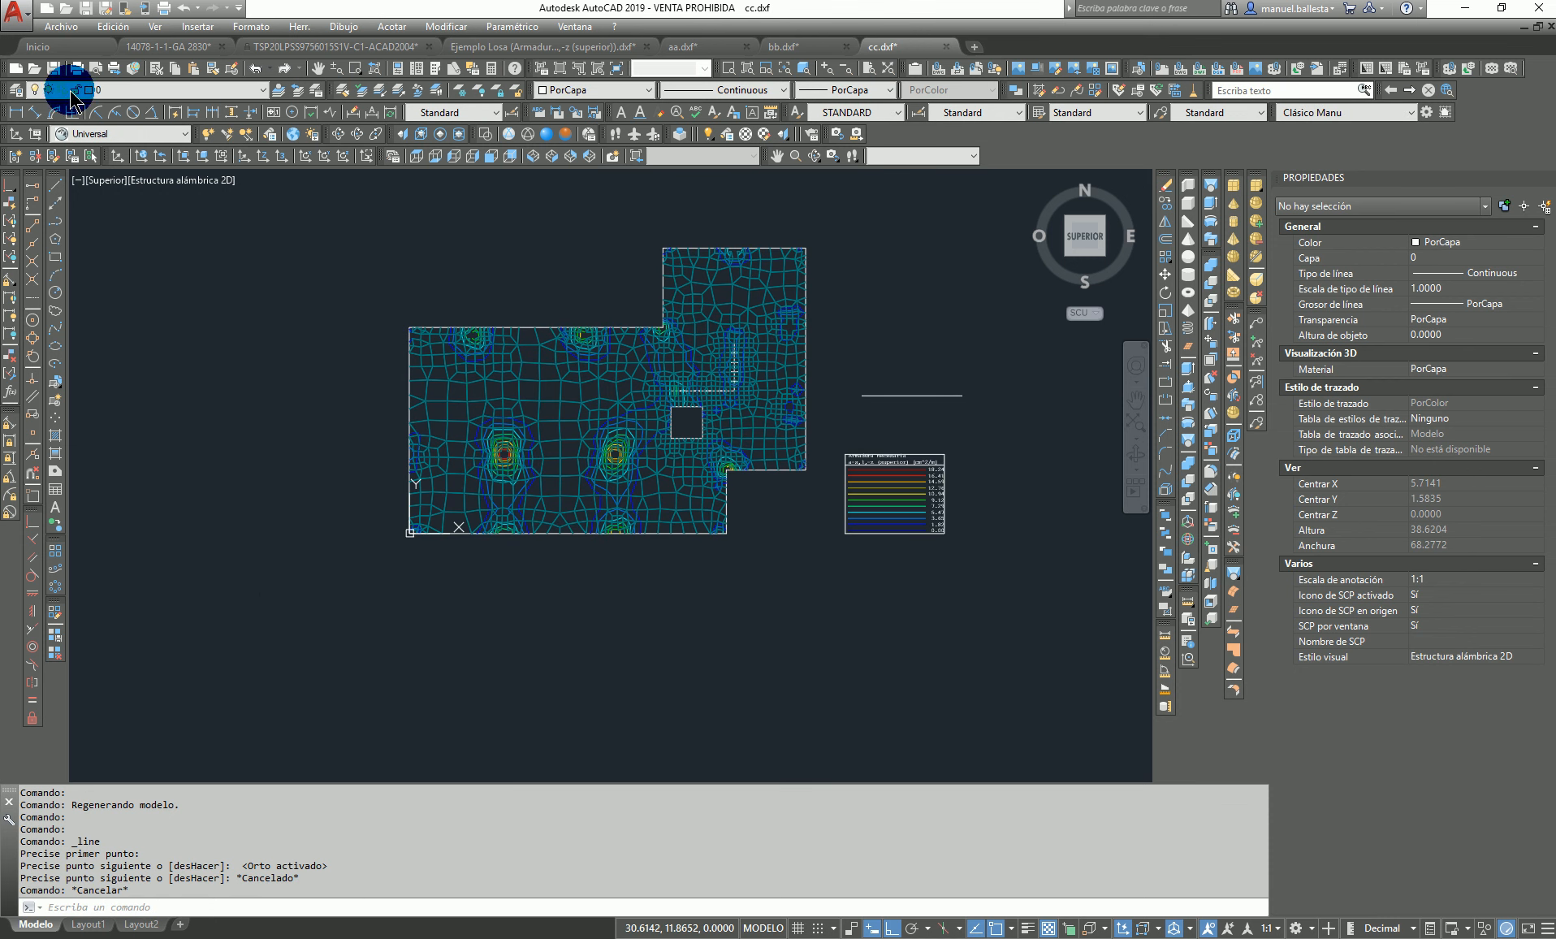
pyautogui.click(86, 91)
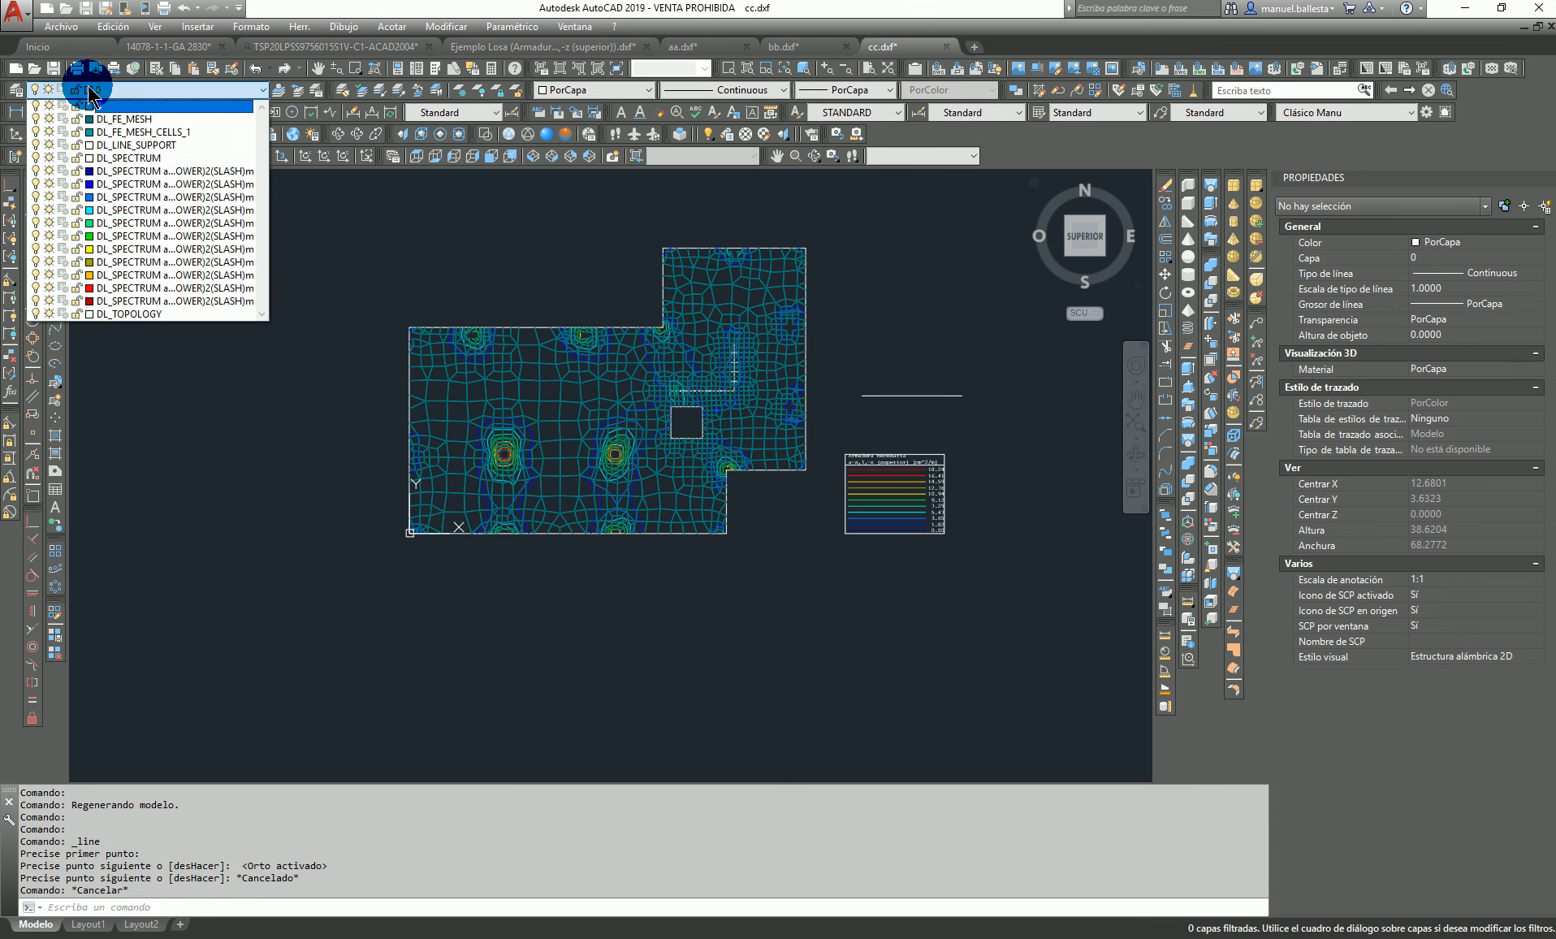
pyautogui.click(35, 120)
pyautogui.click(35, 132)
pyautogui.click(410, 271)
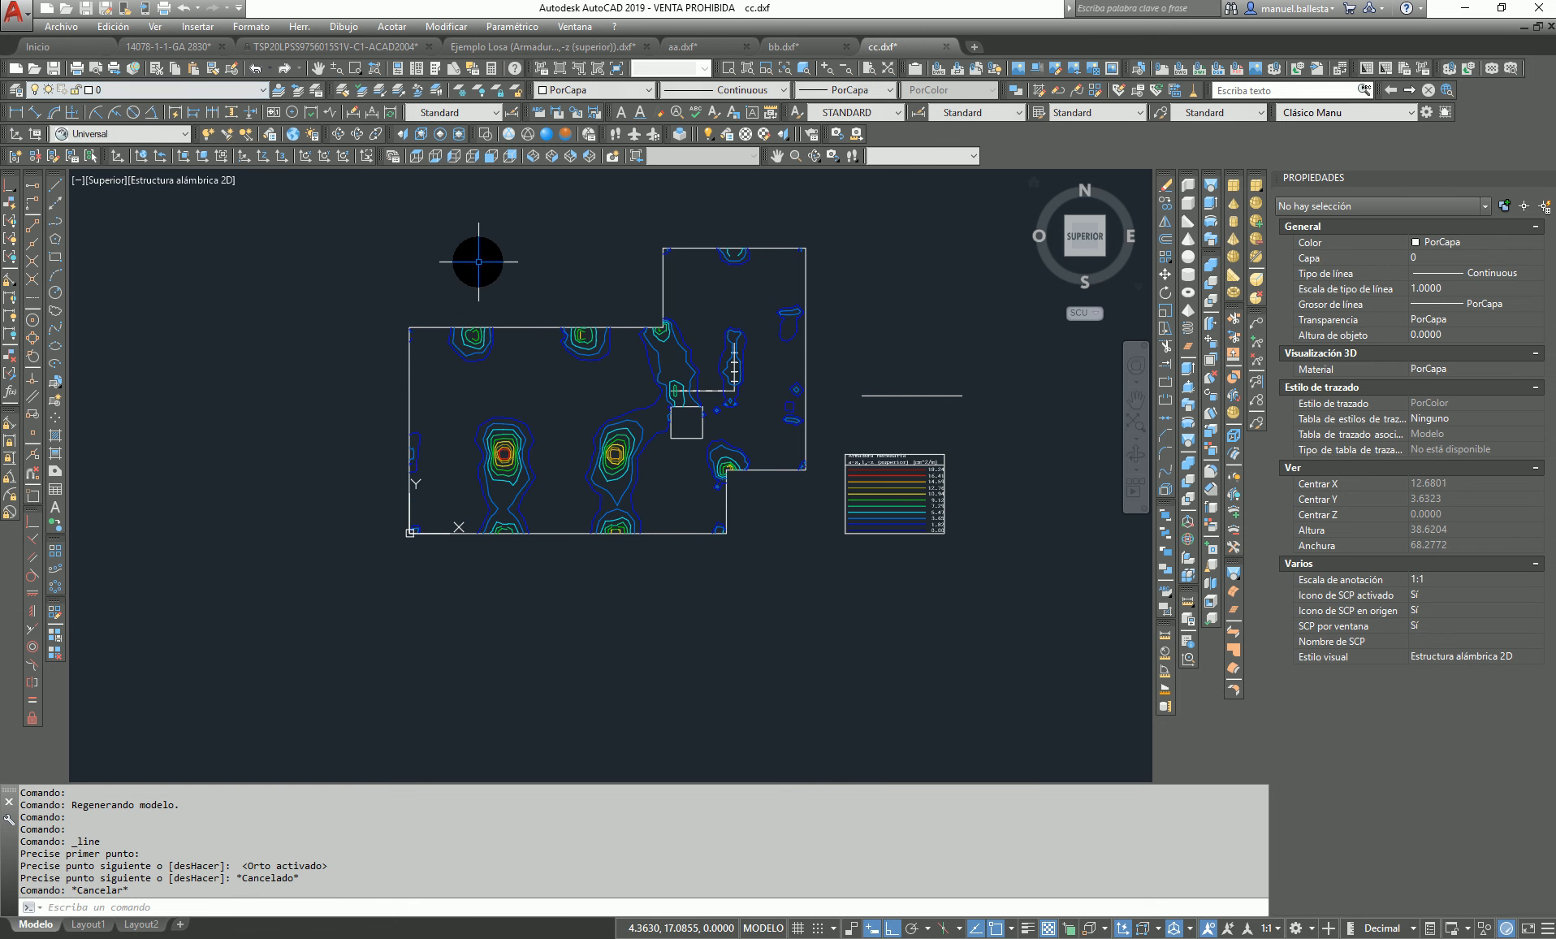
pyautogui.moveTo(488, 268); pyautogui.dragTo(478, 292, button='middle')
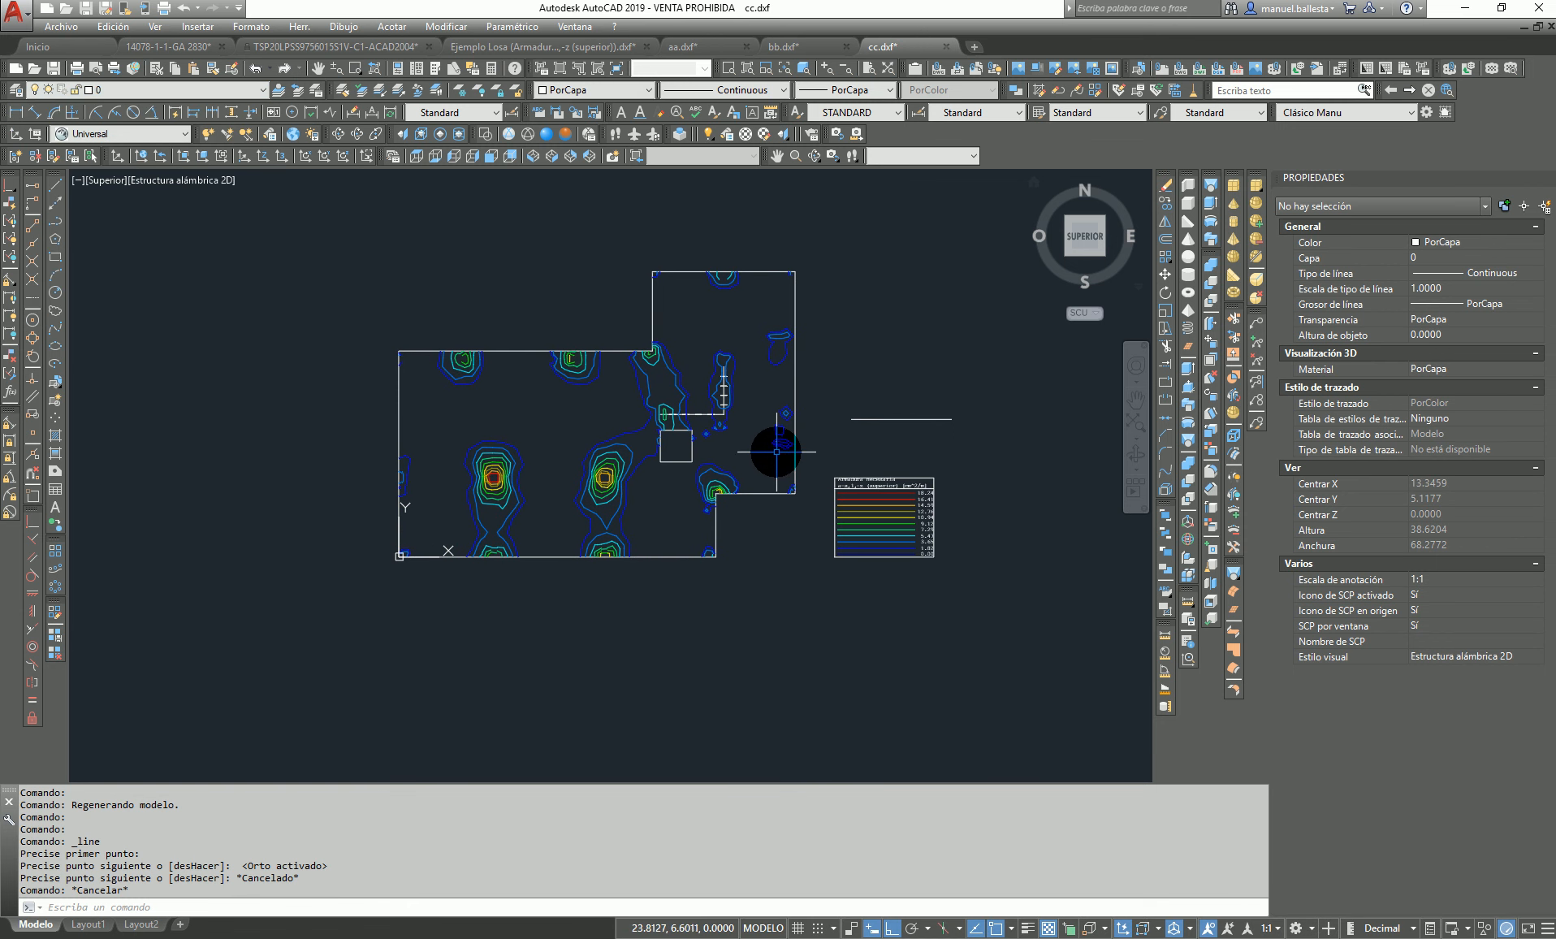
pyautogui.scroll(2, 776, 451)
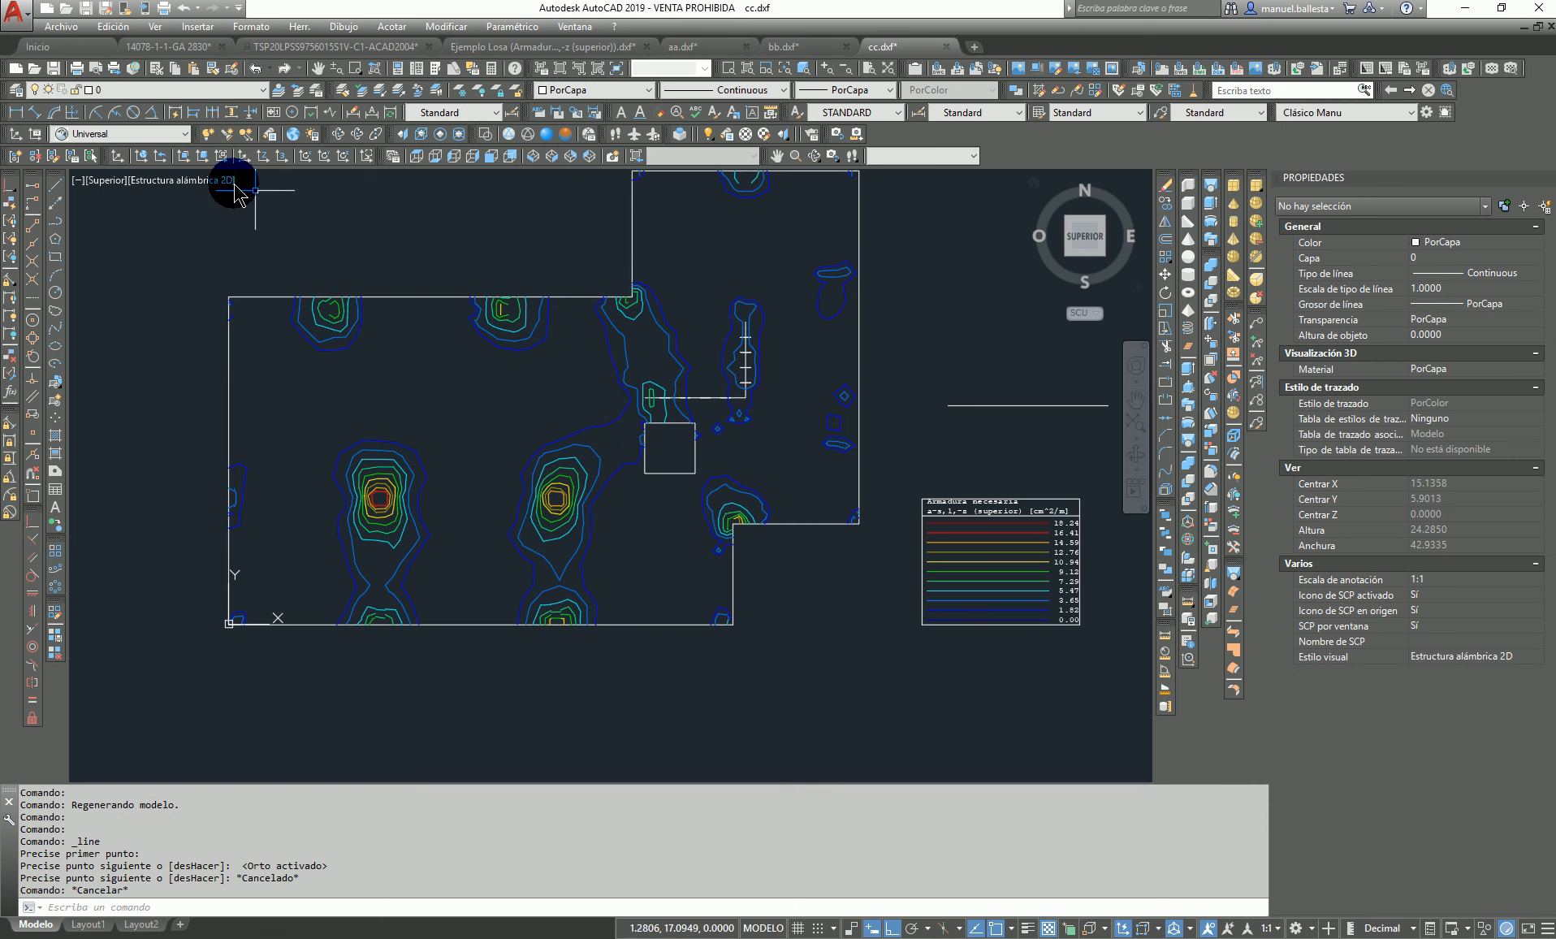
# Step: Turn off the three blue DL_SPECTRUM layers that hold the 0.00, 1.82 and 3.65 isolines
pyautogui.click(159, 91)
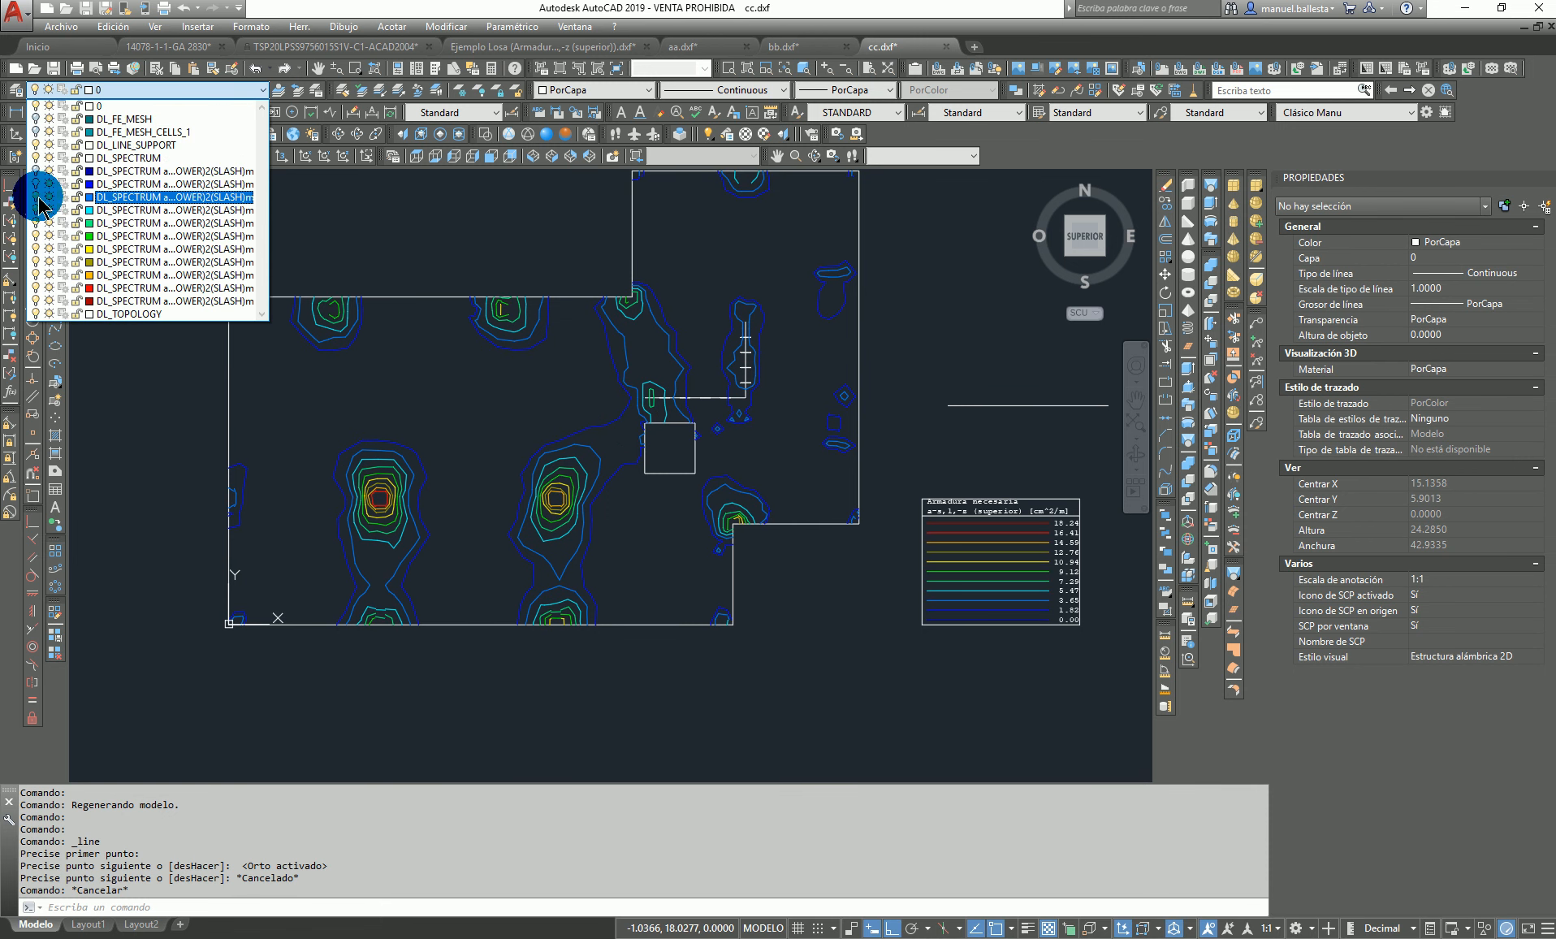
pyautogui.click(362, 221)
pyautogui.moveTo(358, 223); pyautogui.dragTo(416, 221, button='middle')
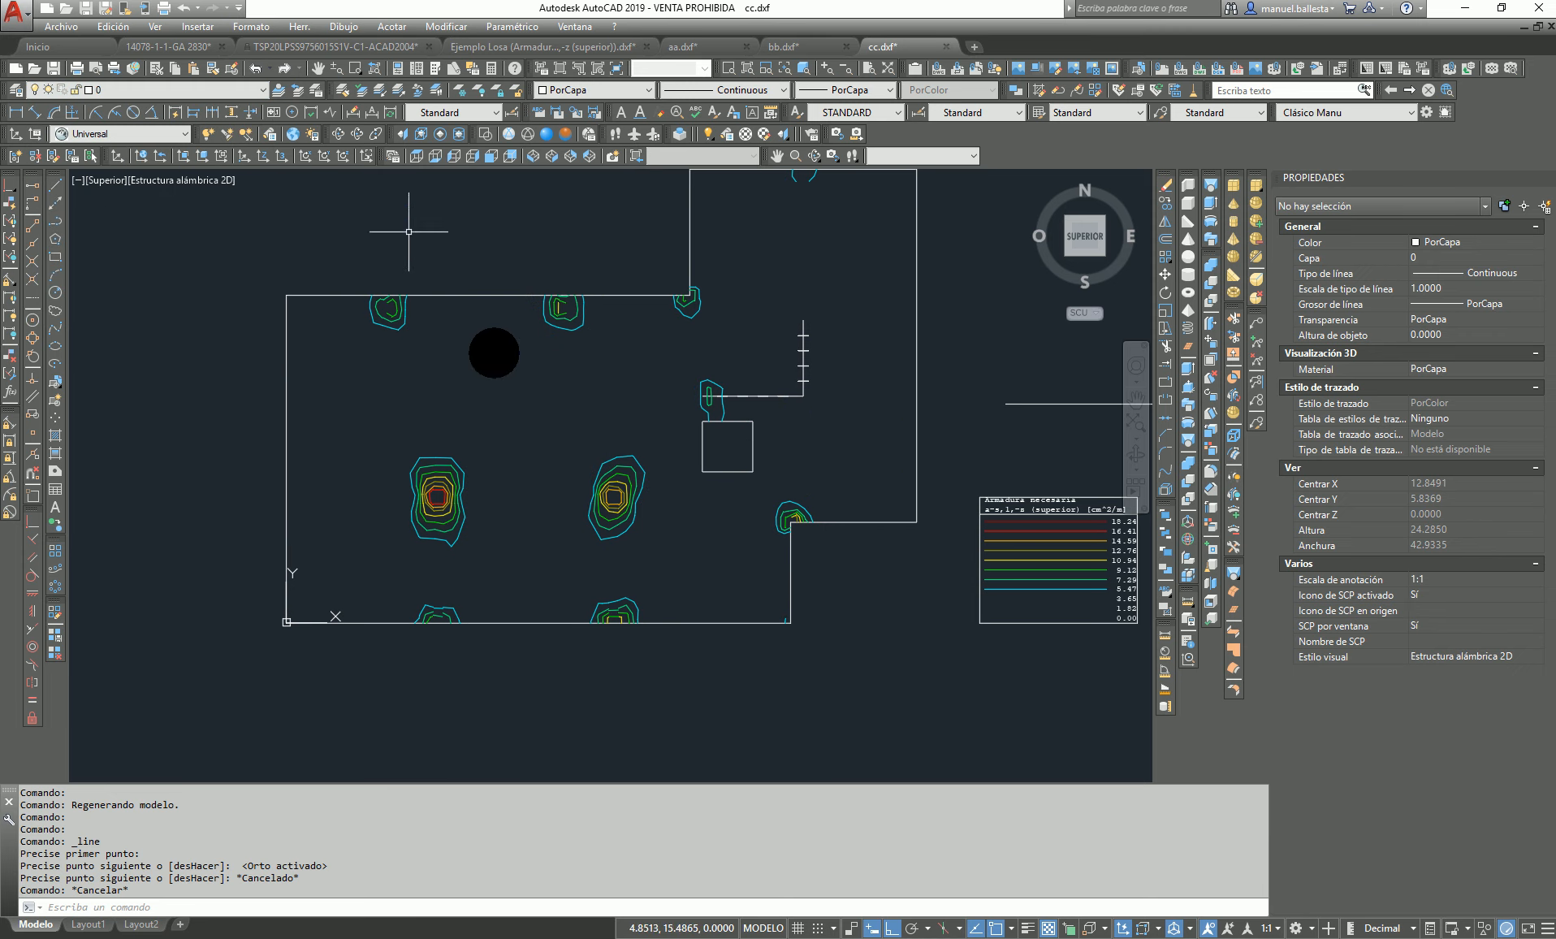
pyautogui.moveTo(854, 410); pyautogui.dragTo(826, 488, button='middle')
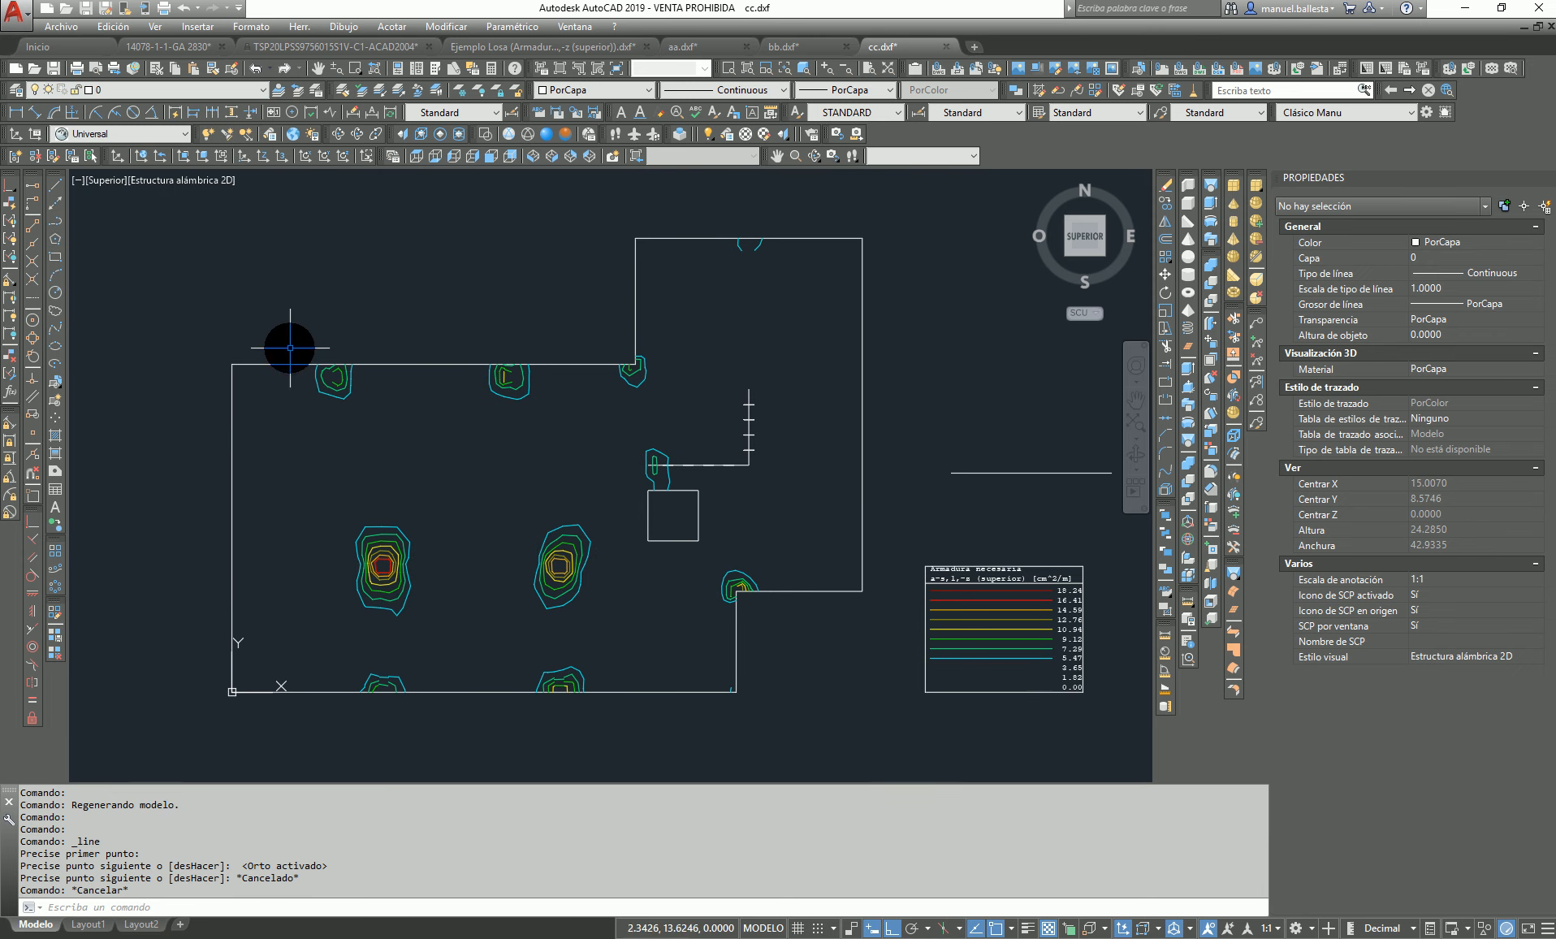
pyautogui.moveTo(323, 266); pyautogui.dragTo(331, 258, button='middle')
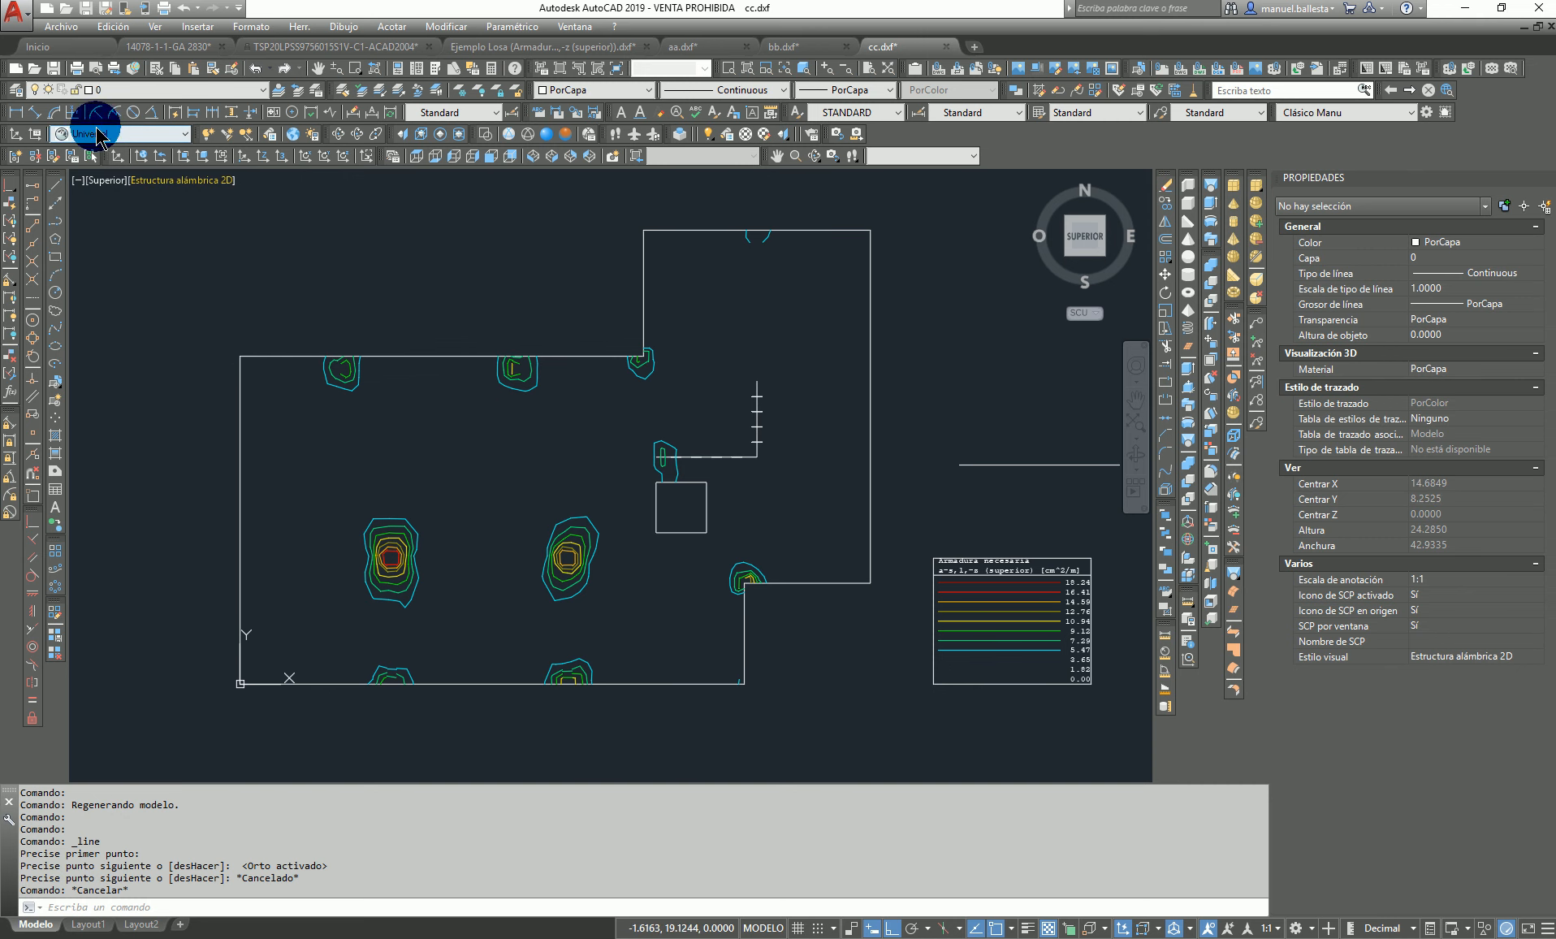
# Step: Draw a rectangle about 3.2 by 4.6 units around each of the two isoline peaks inside the slab
pyautogui.click(54, 259)
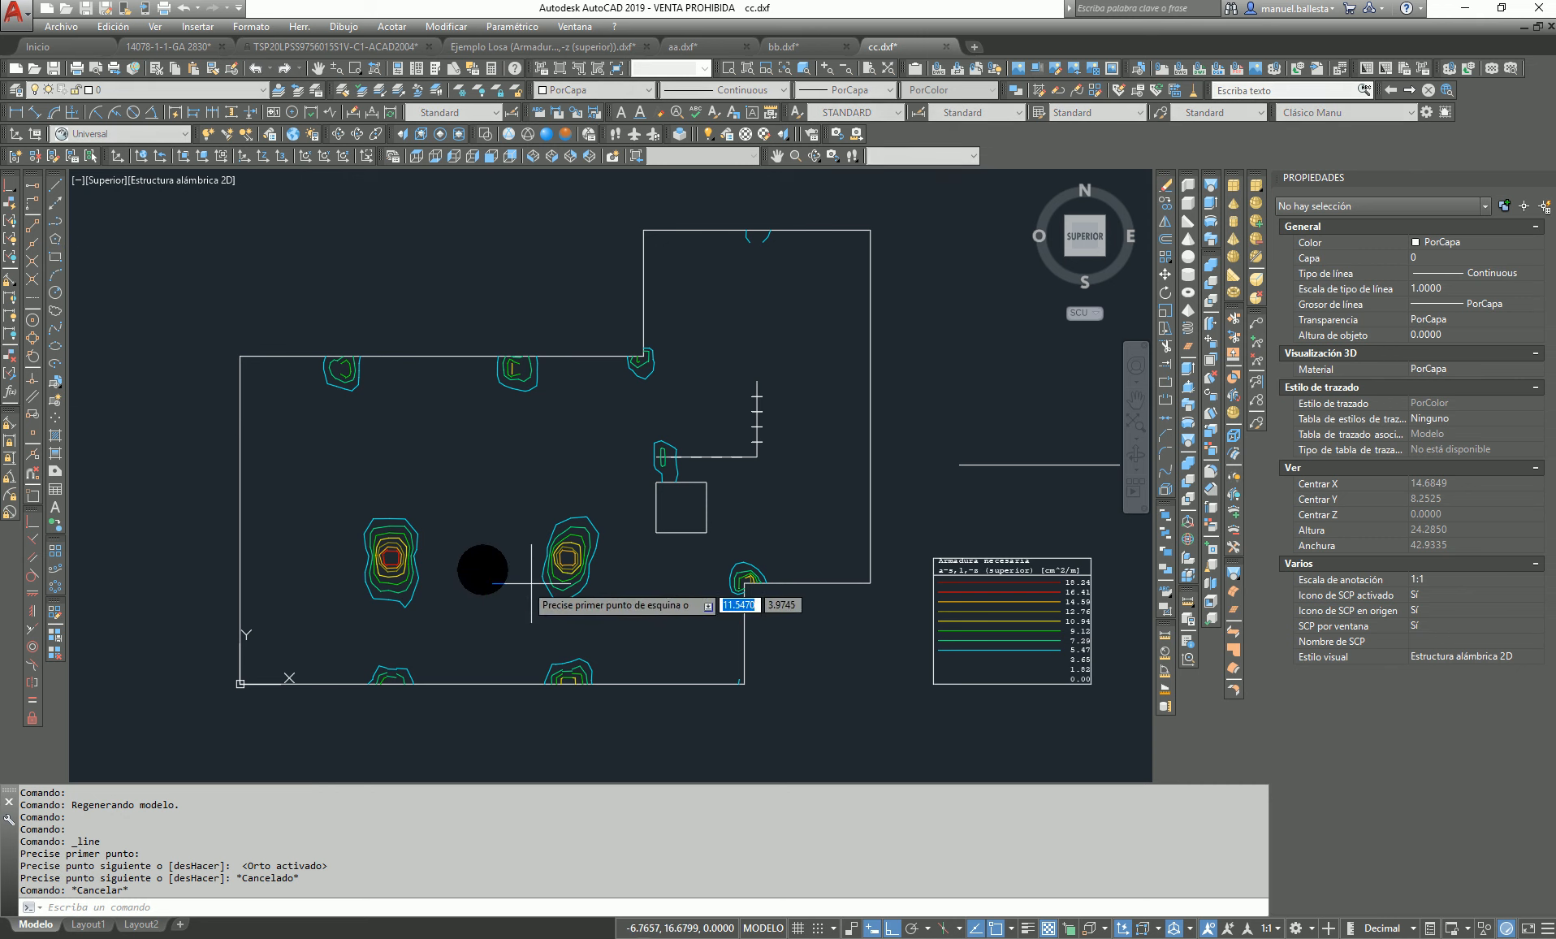
pyautogui.click(348, 499)
pyautogui.click(430, 618)
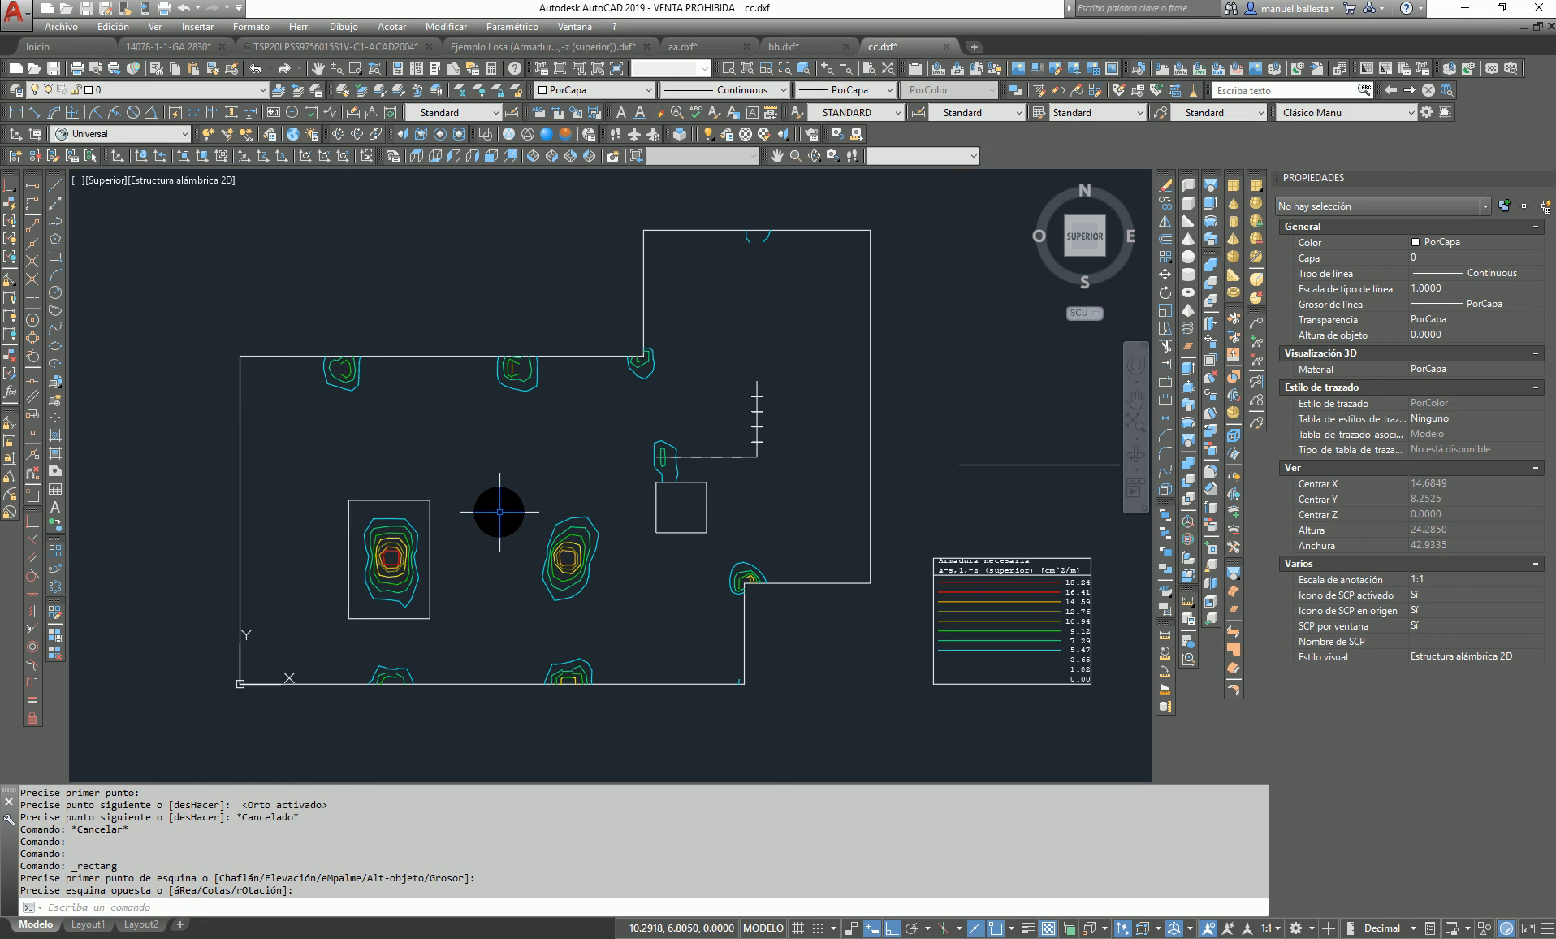
pyautogui.click(58, 264)
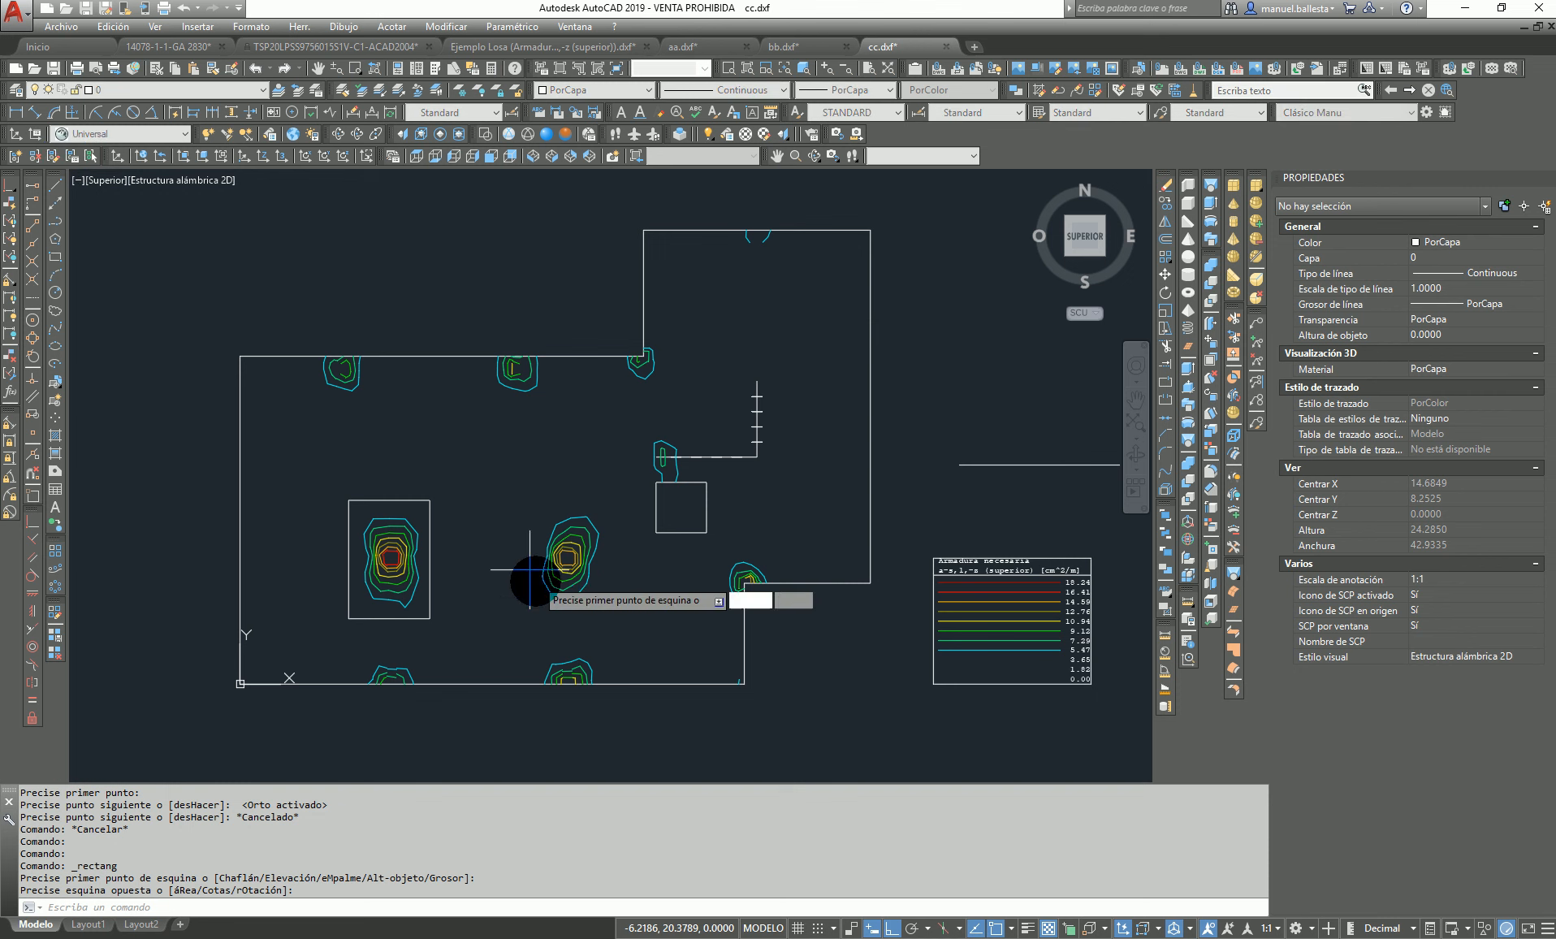
pyautogui.click(528, 496)
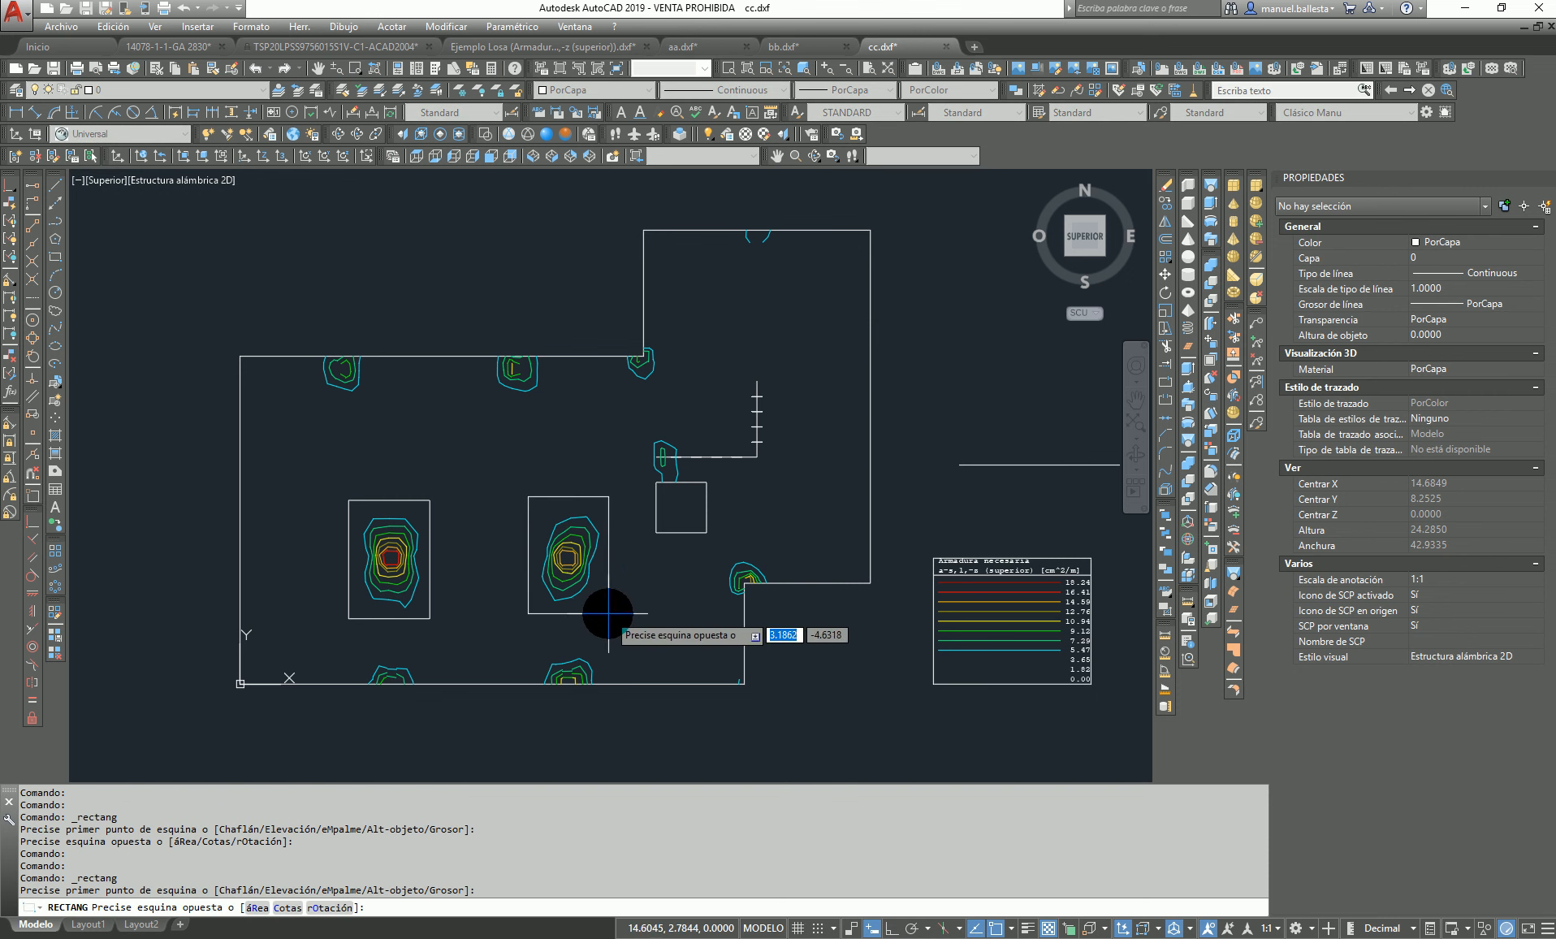
pyautogui.click(607, 613)
pyautogui.moveTo(442, 516); pyautogui.dragTo(444, 497, button='middle')
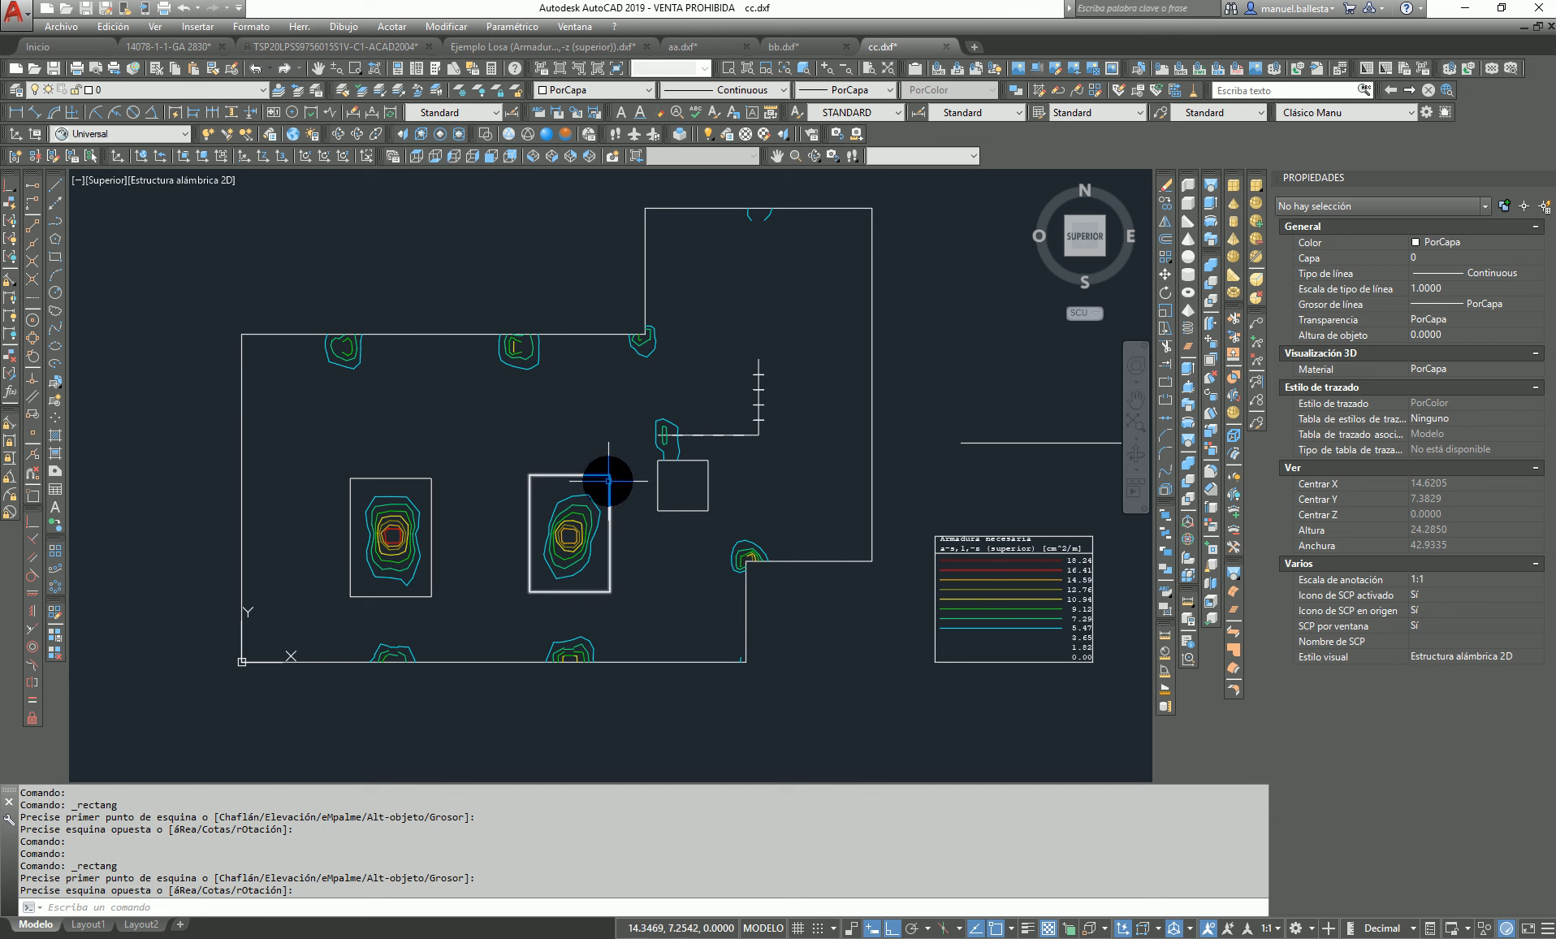
# Step: Draw a rectangle about 2.2 by 2.4 units around the leftmost isoline group on the slab's upper edge
pyautogui.click(55, 258)
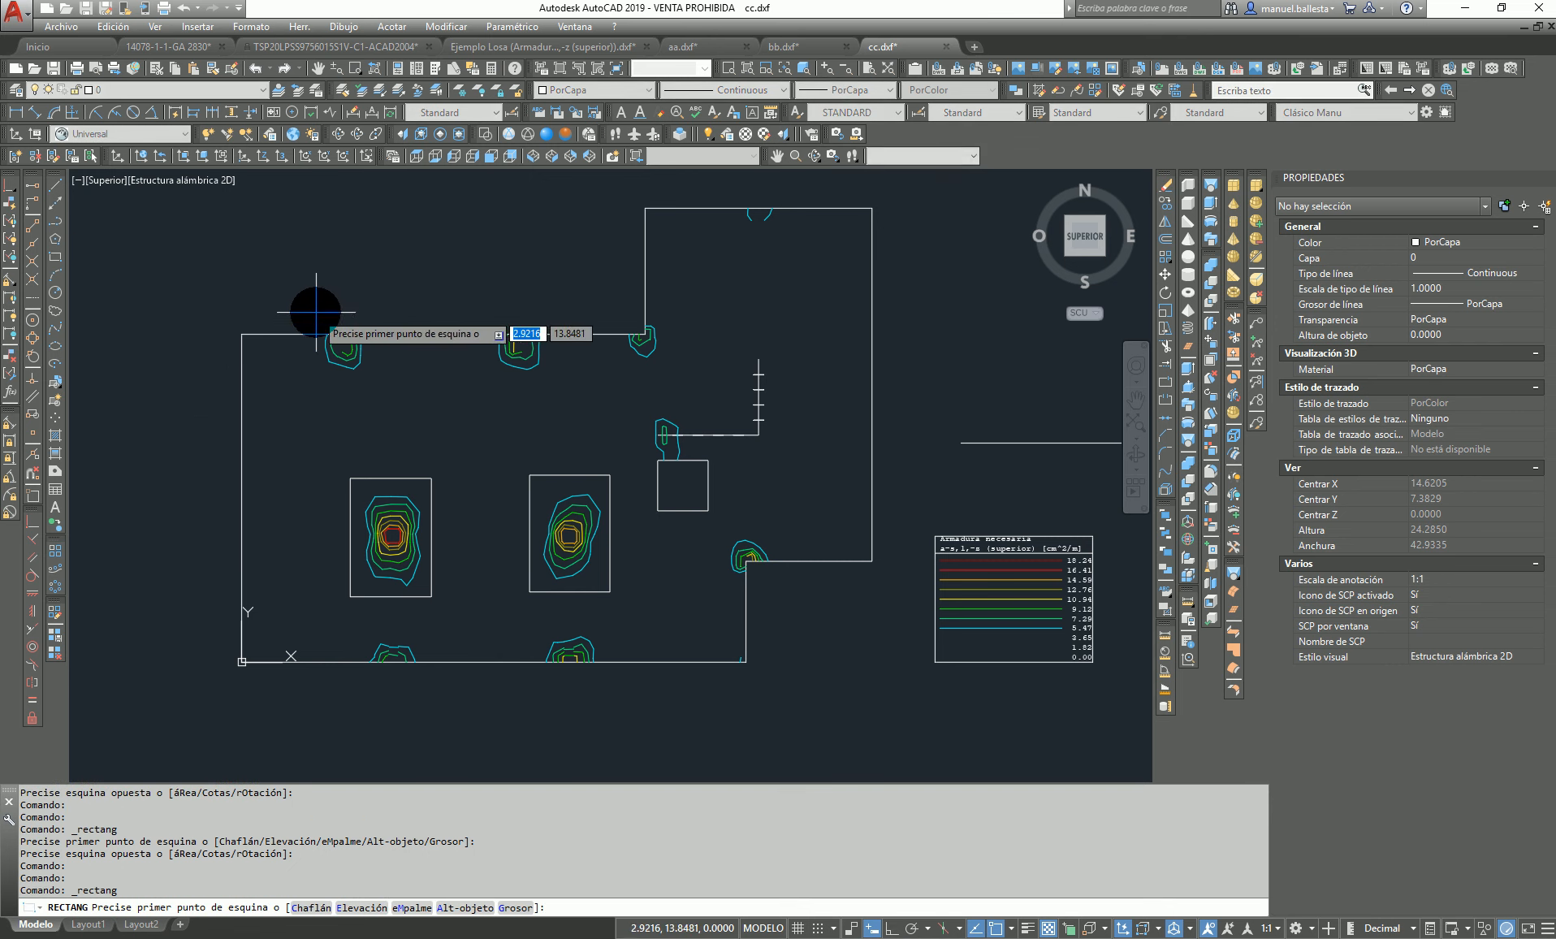
pyautogui.click(316, 323)
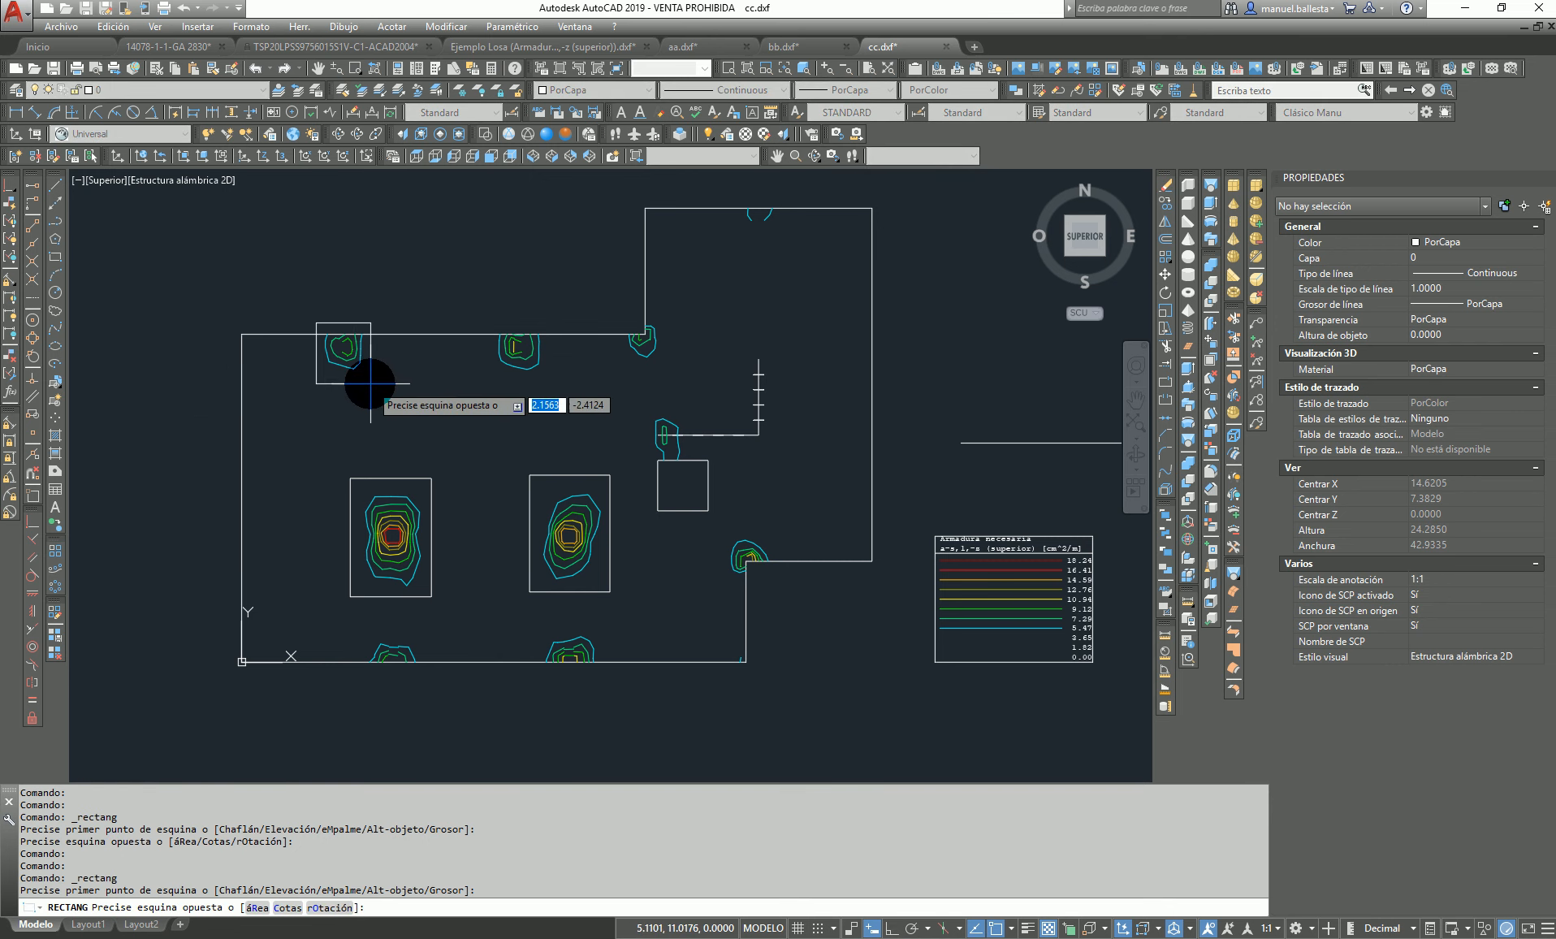
pyautogui.press('Escape')
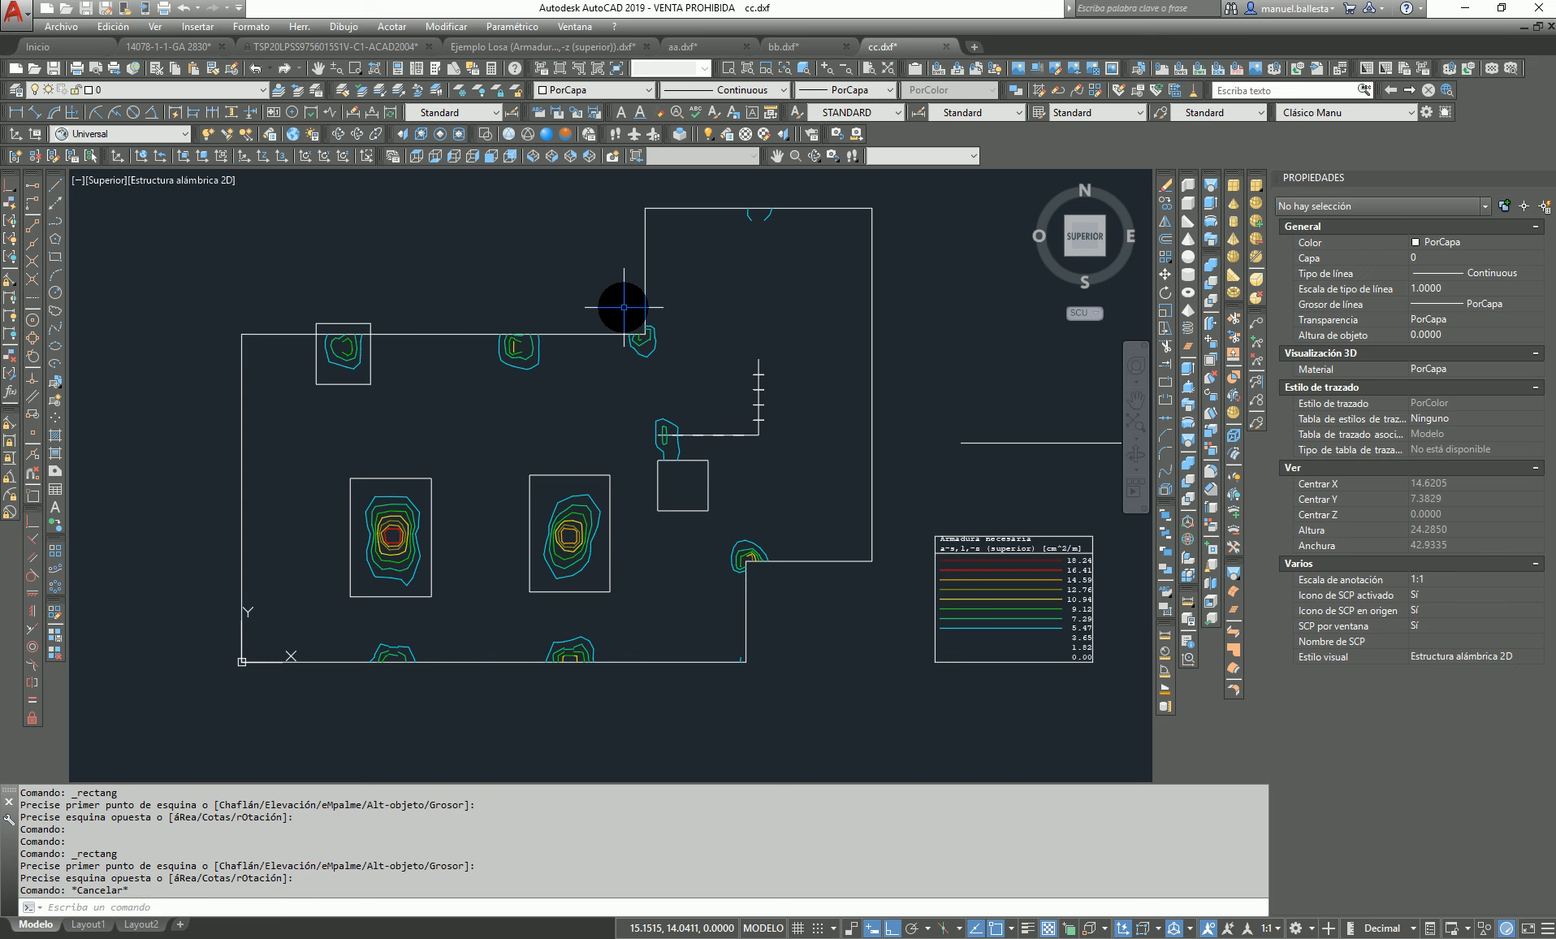
# Step: Return to the Ejemplo Losa model in RFEM and open the RF-CONCRETE Surfaces module
pyautogui.click(1464, 12)
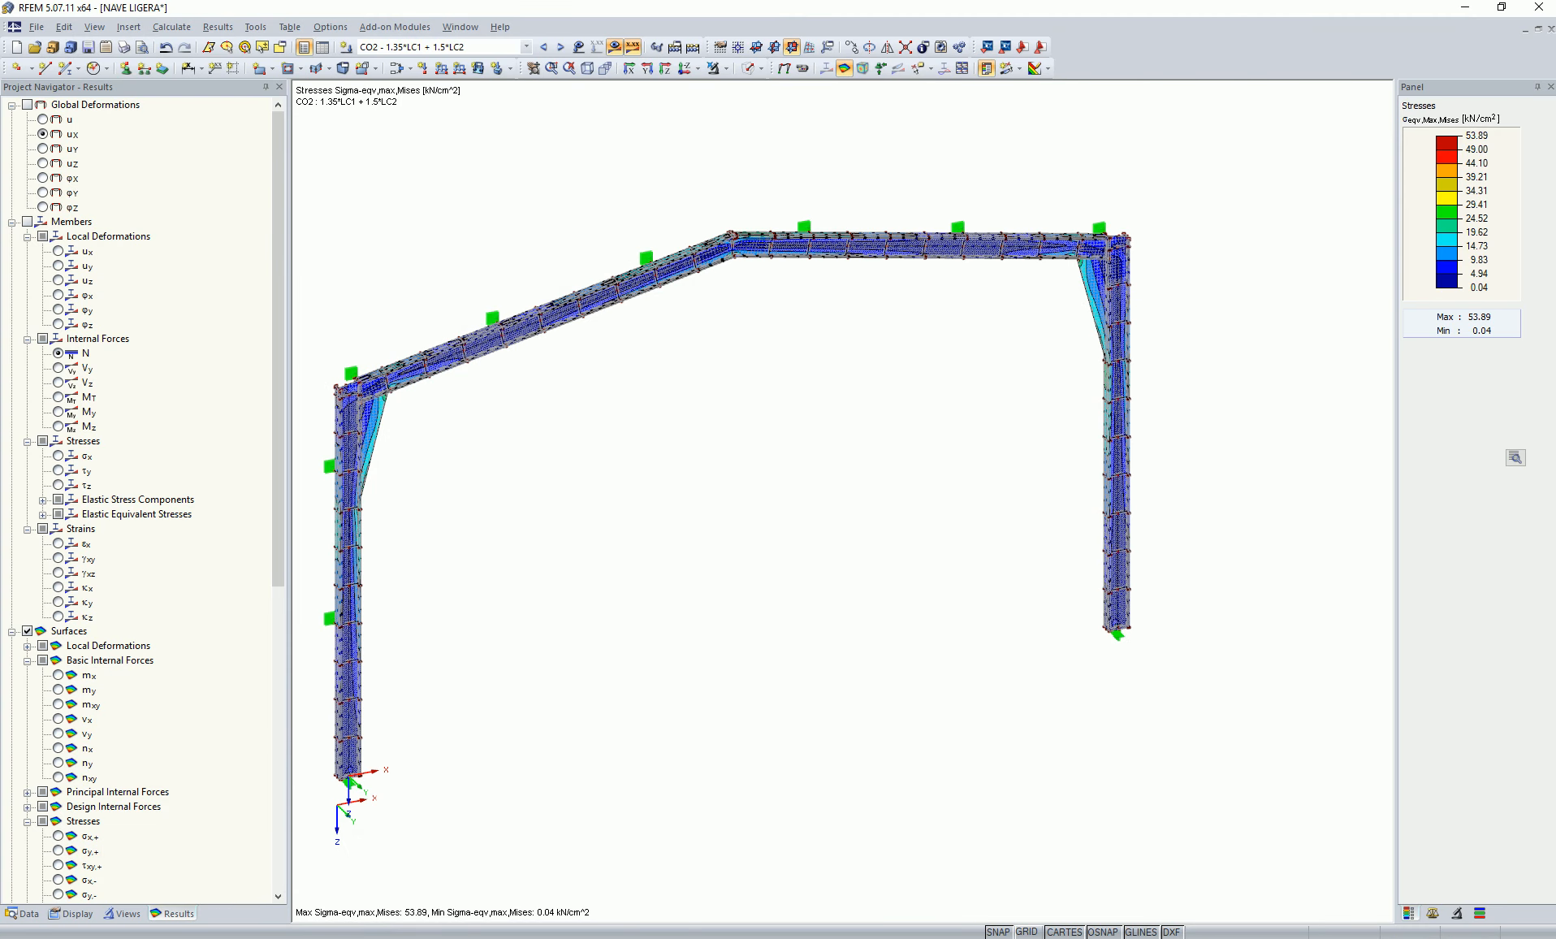
pyautogui.click(622, 875)
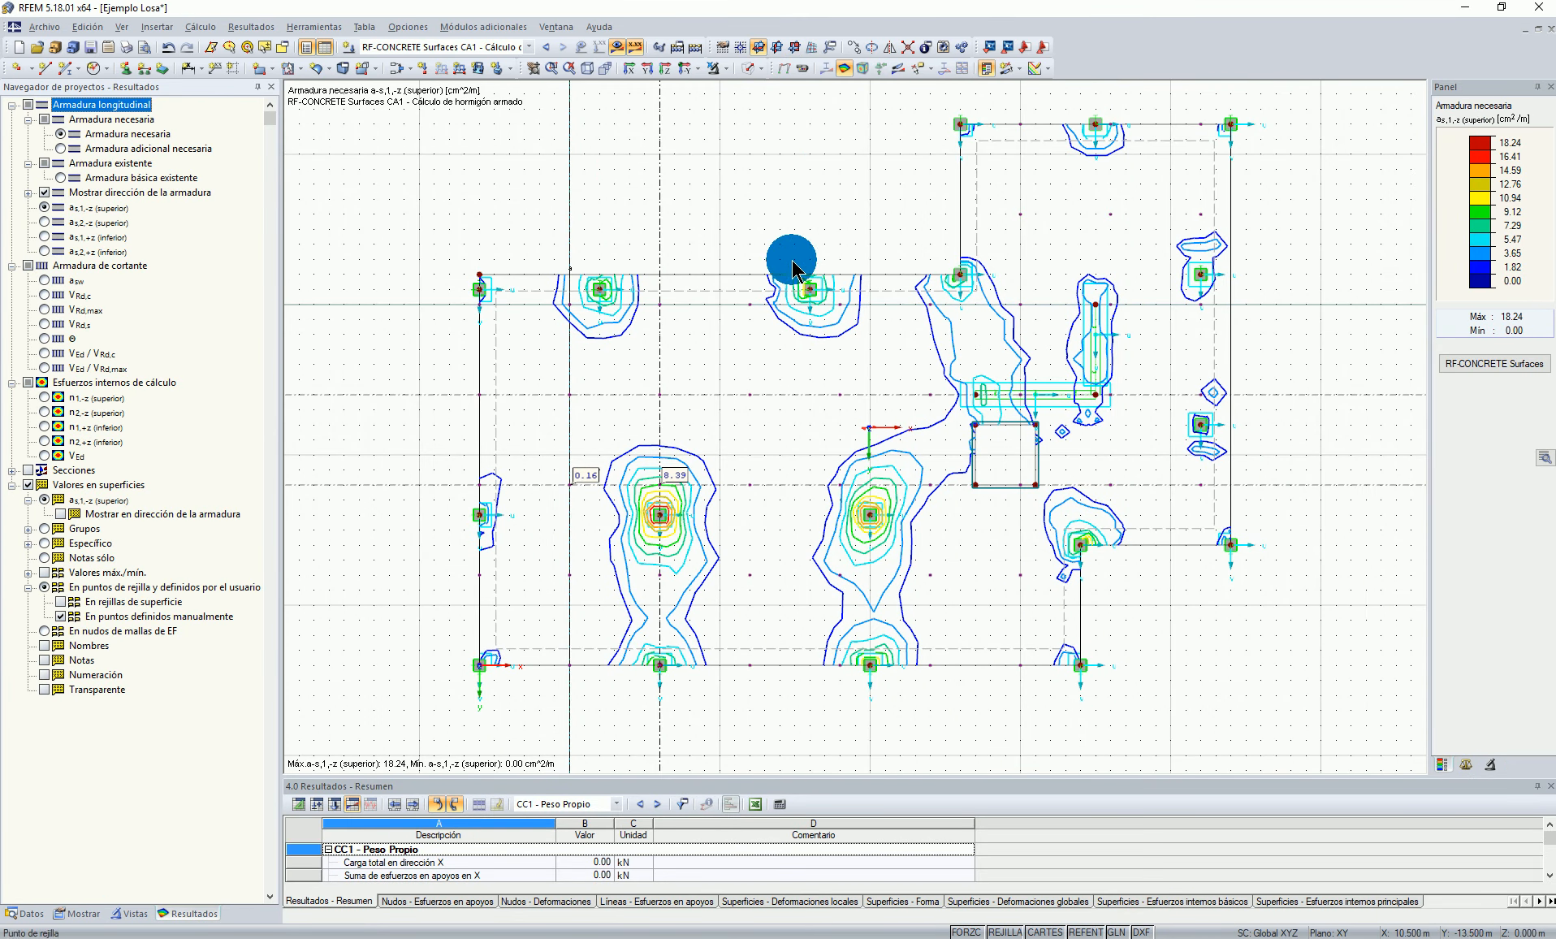
pyautogui.scroll(-1, 791, 251)
pyautogui.moveTo(798, 225); pyautogui.dragTo(739, 242, button='middle')
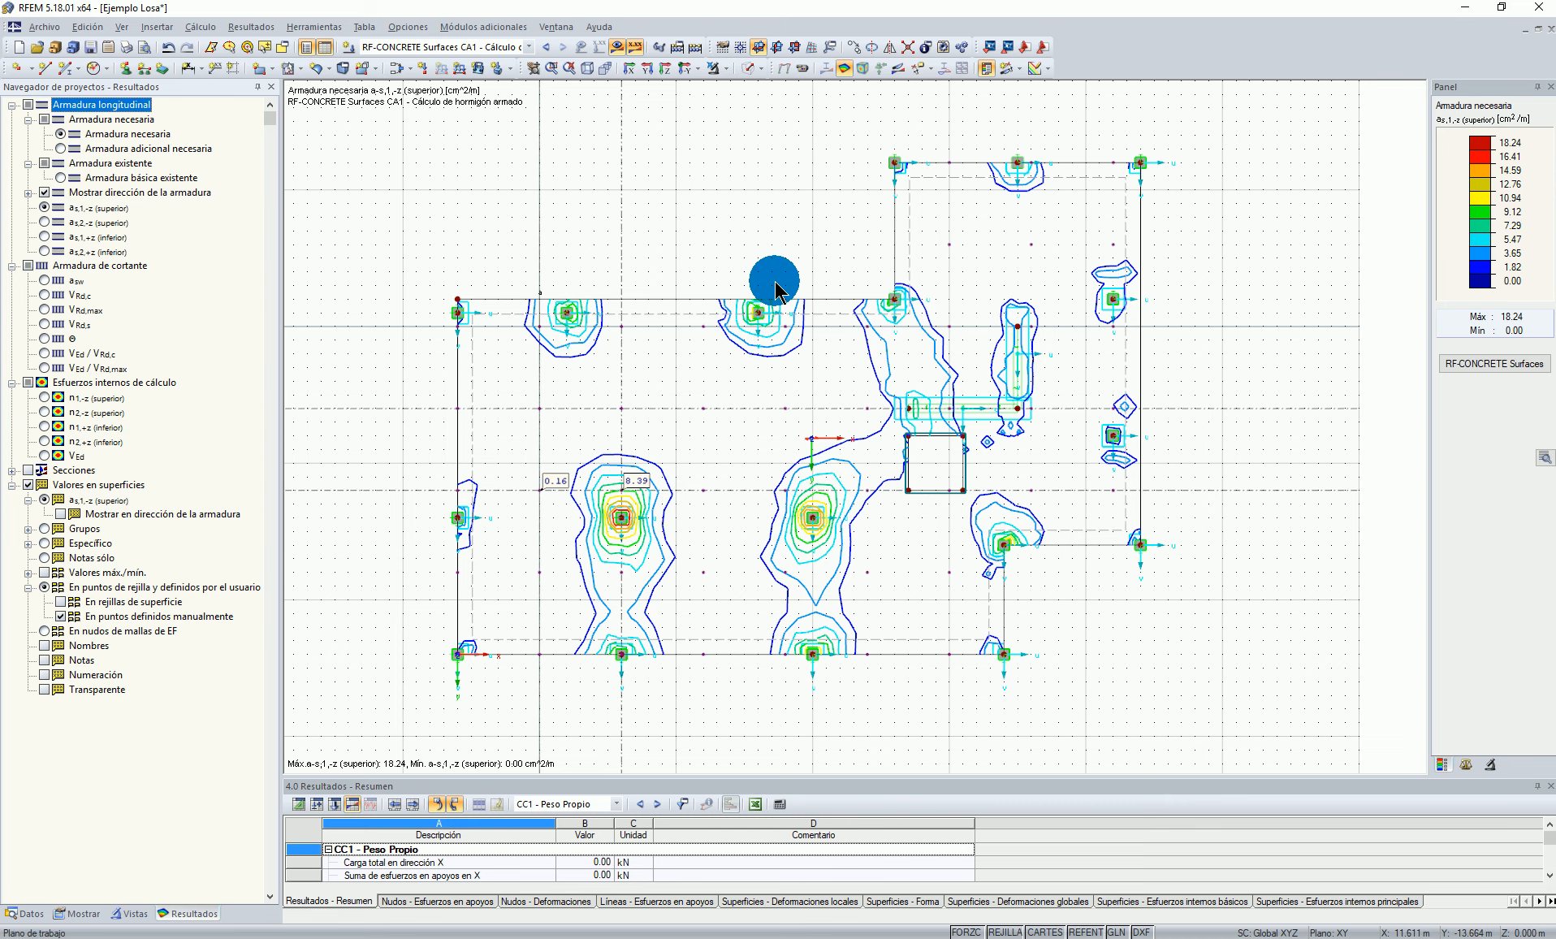
pyautogui.scroll(-1, 775, 279)
pyautogui.click(1507, 363)
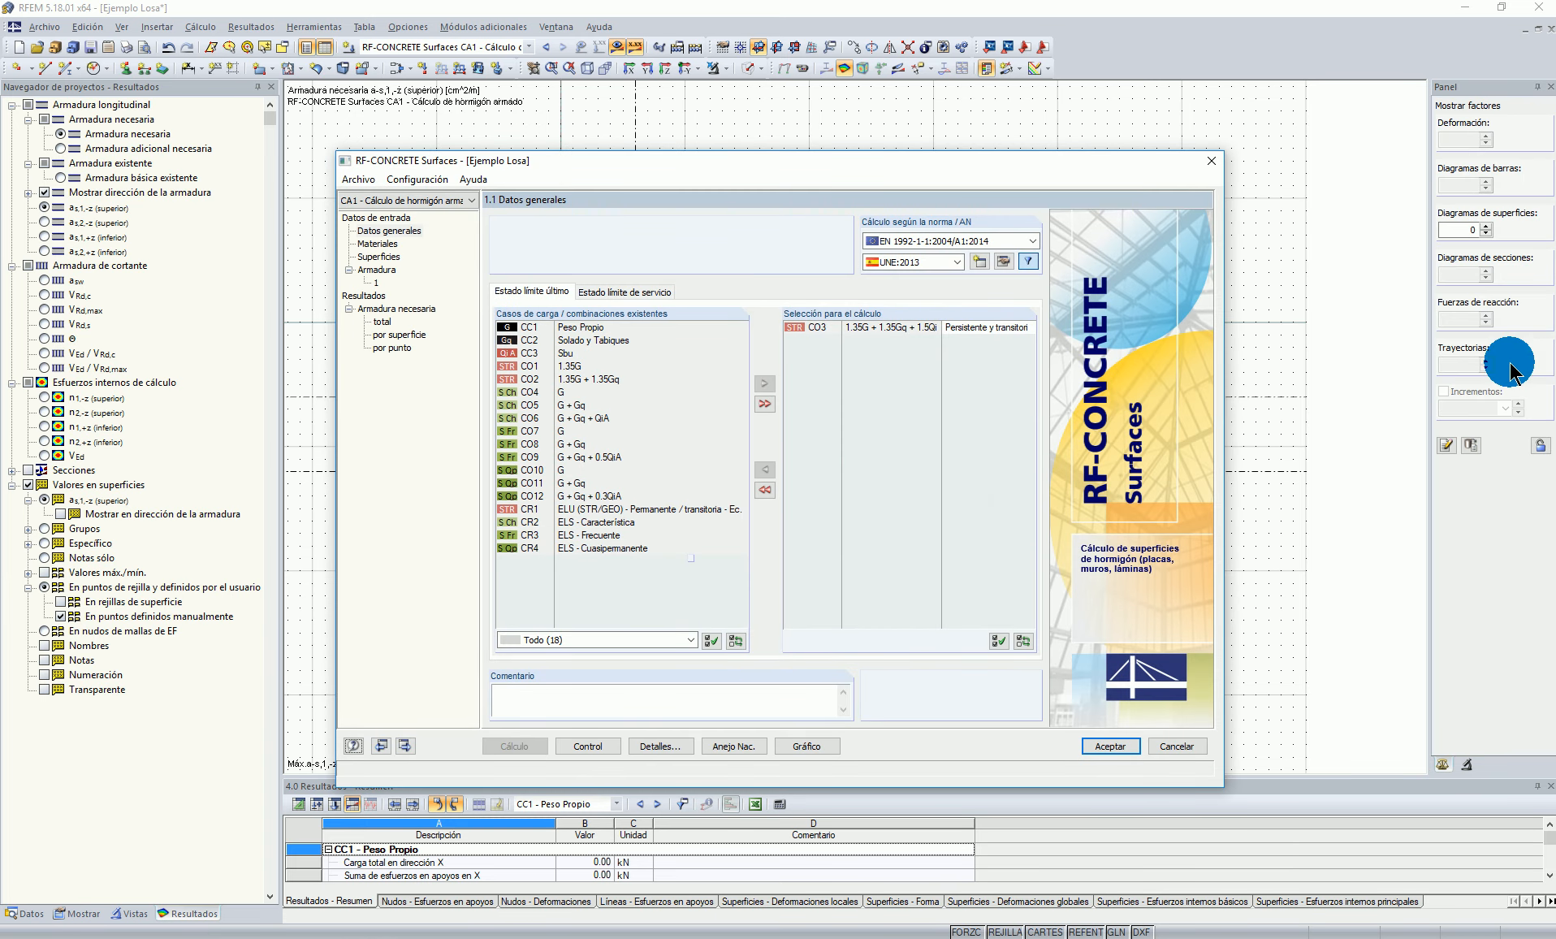
# Step: Assign basic longitudinal reinforcement of 12 mm bars at 150 mm spacing to the upper and lower faces in directions as,1 and as,2
pyautogui.click(375, 271)
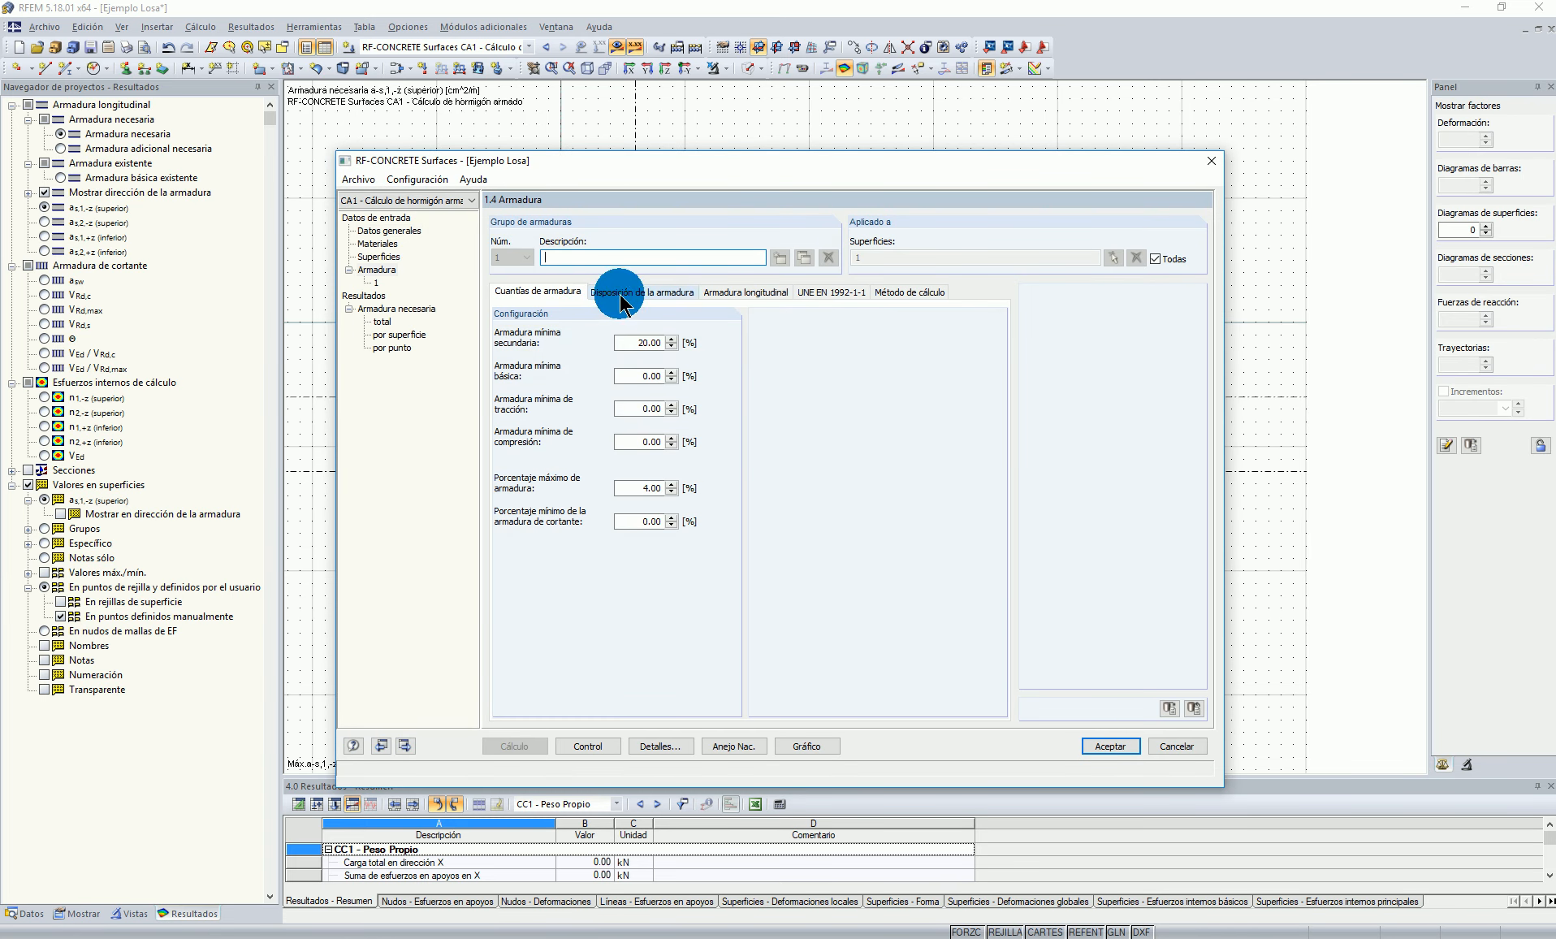
pyautogui.click(620, 294)
pyautogui.click(714, 293)
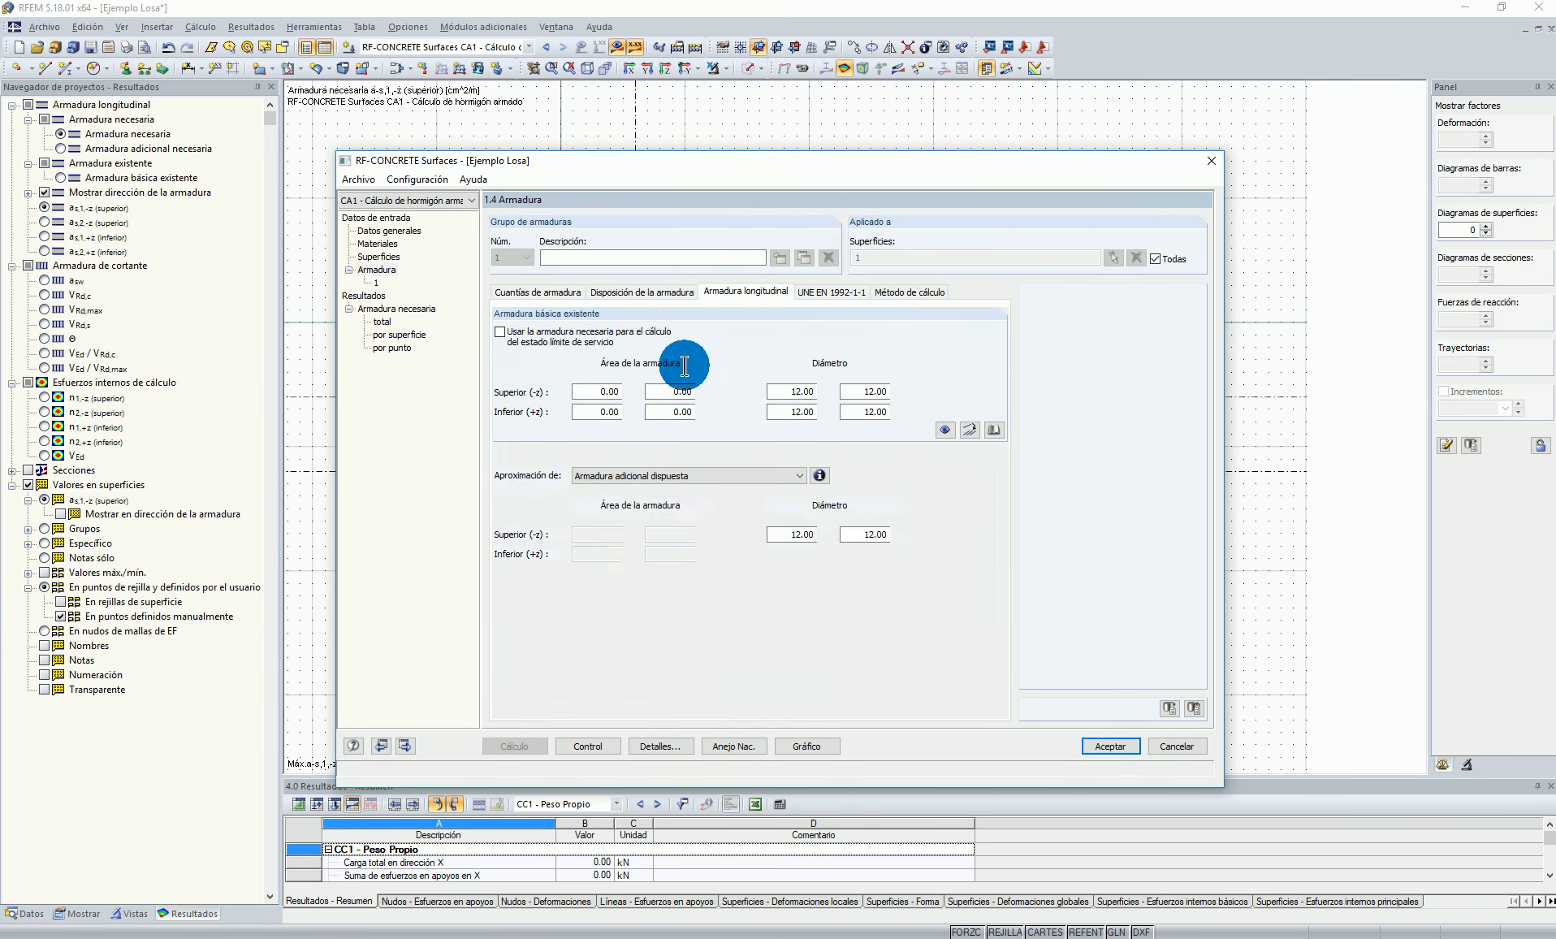
pyautogui.click(969, 429)
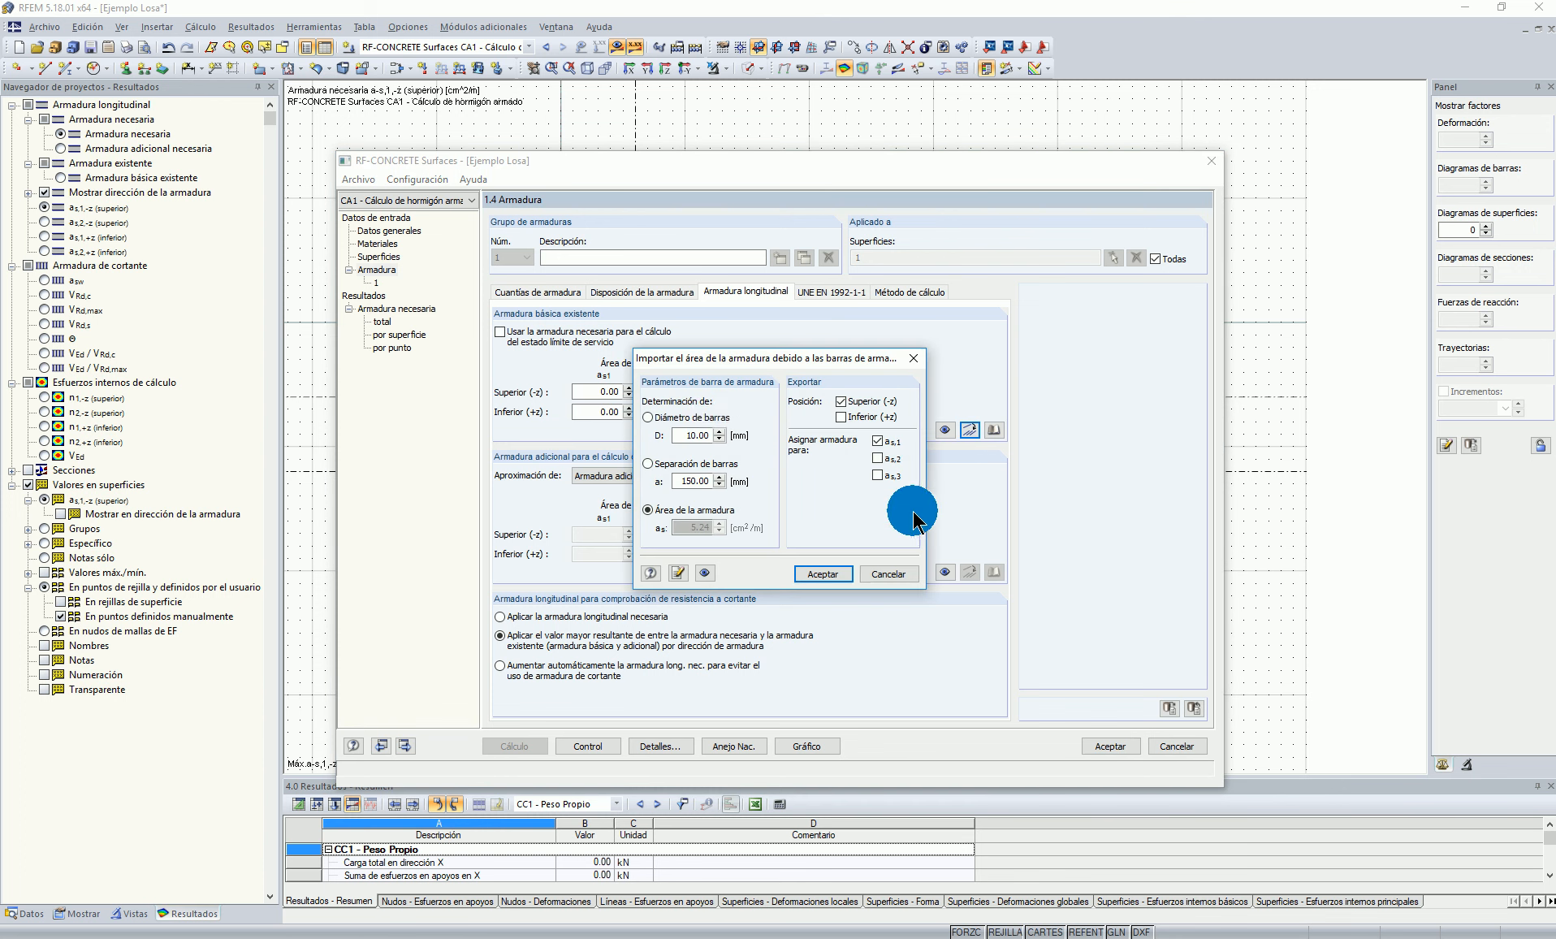
pyautogui.doubleClick(721, 434)
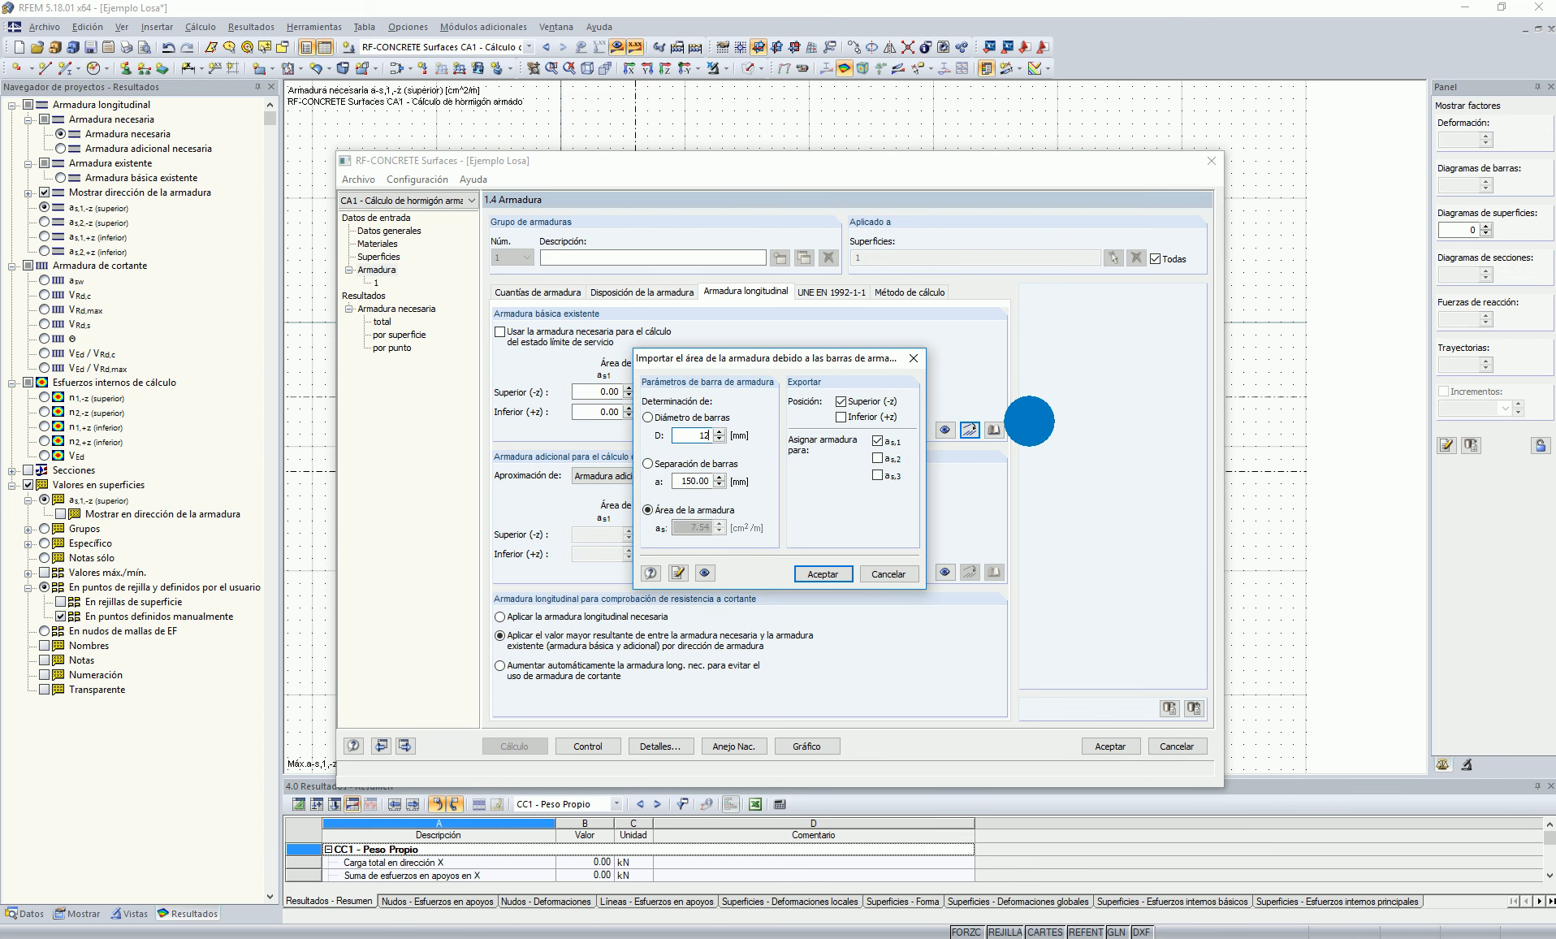
pyautogui.click(877, 458)
pyautogui.click(841, 416)
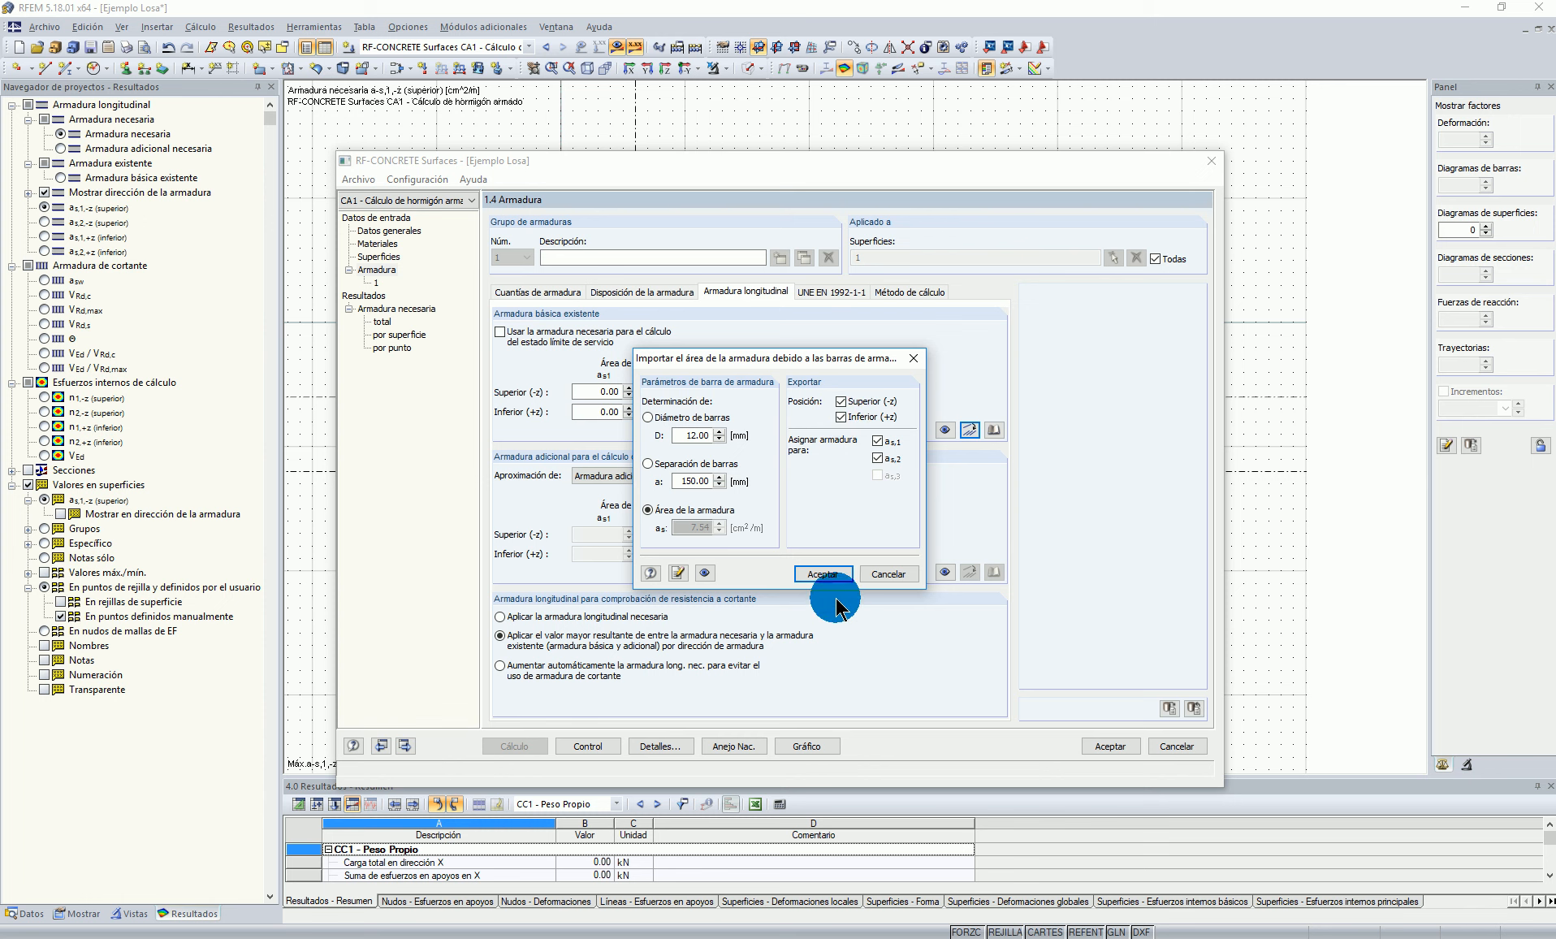
pyautogui.click(823, 574)
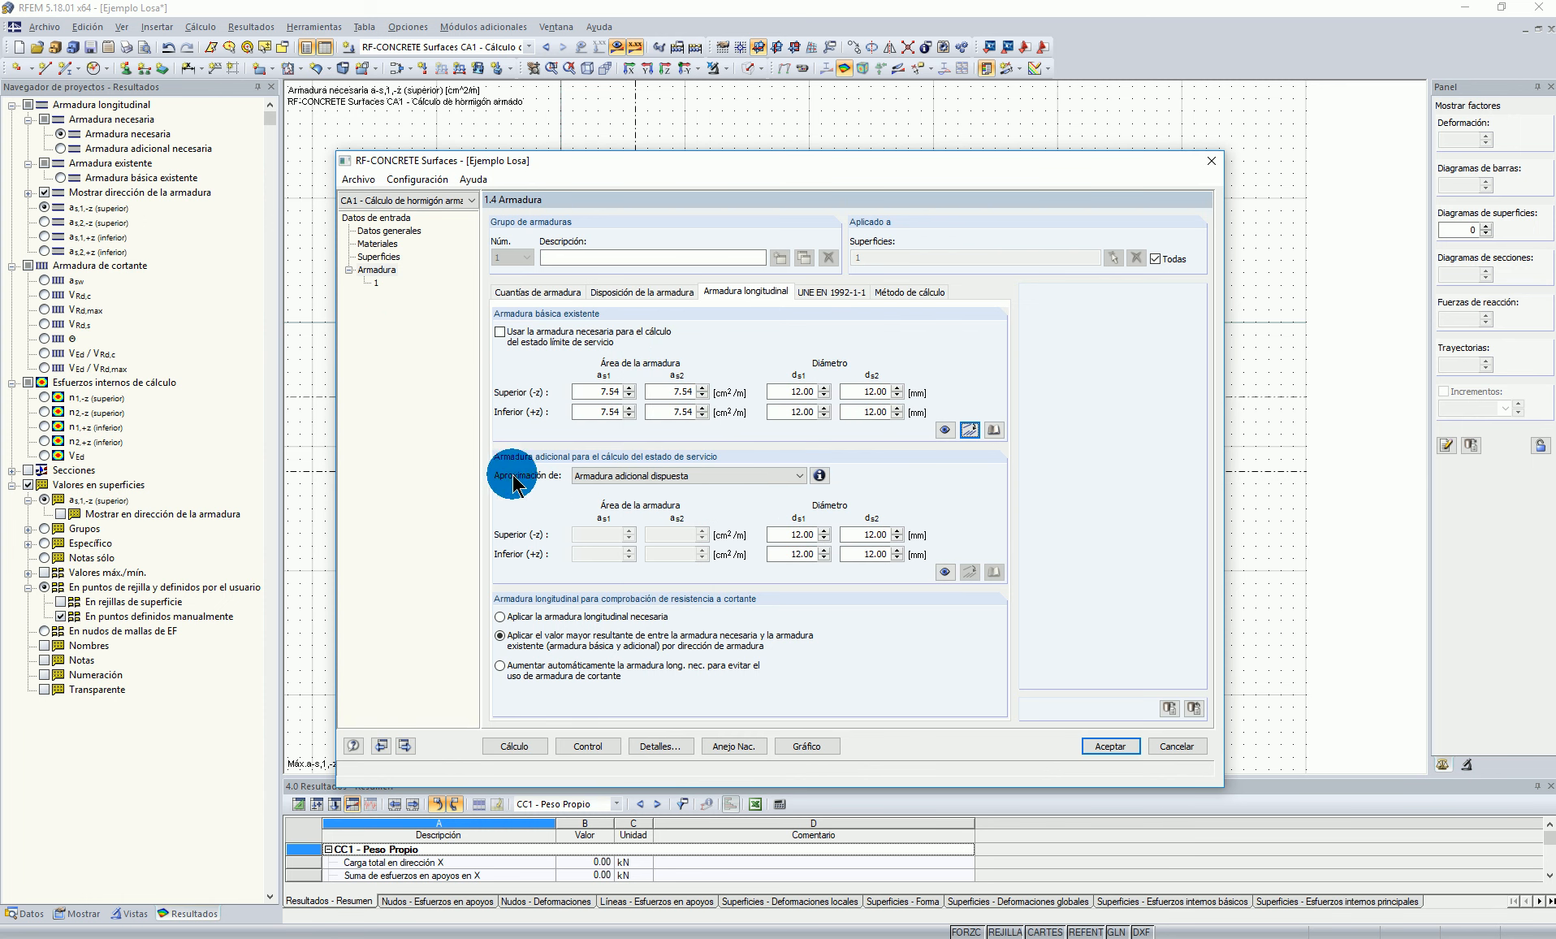
# Step: Consult the explanatory diagrams of the additional reinforcement options for the serviceability design
pyautogui.click(819, 475)
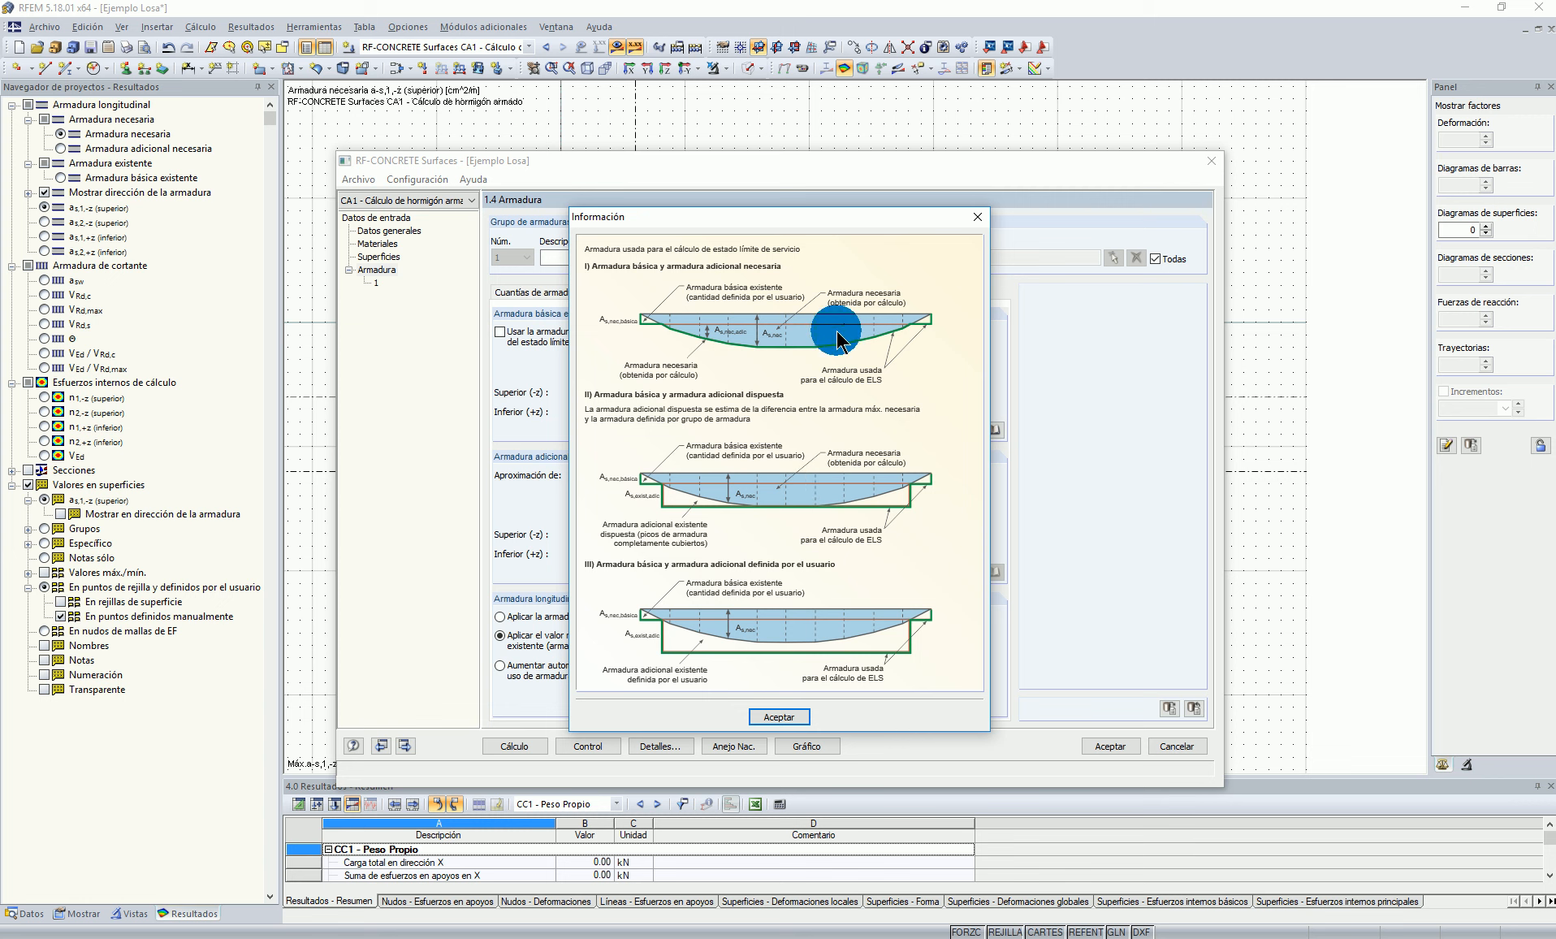
pyautogui.click(977, 216)
# Step: Set the bar diameter D in the reinforcement layout to 1 cm and run the calculation
pyautogui.click(506, 744)
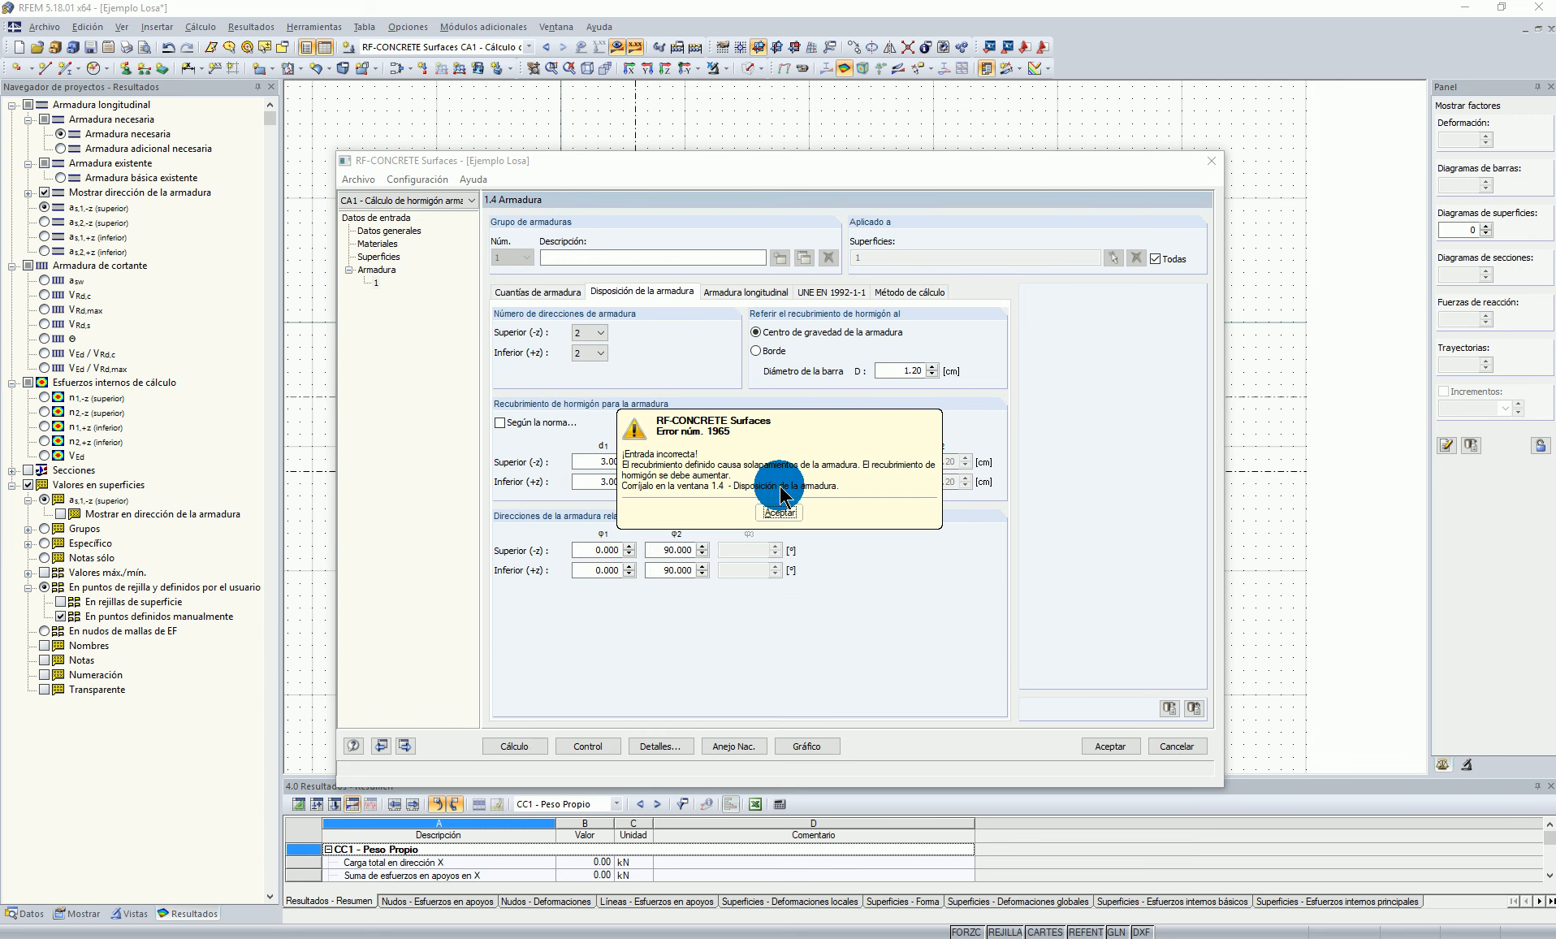
pyautogui.click(780, 511)
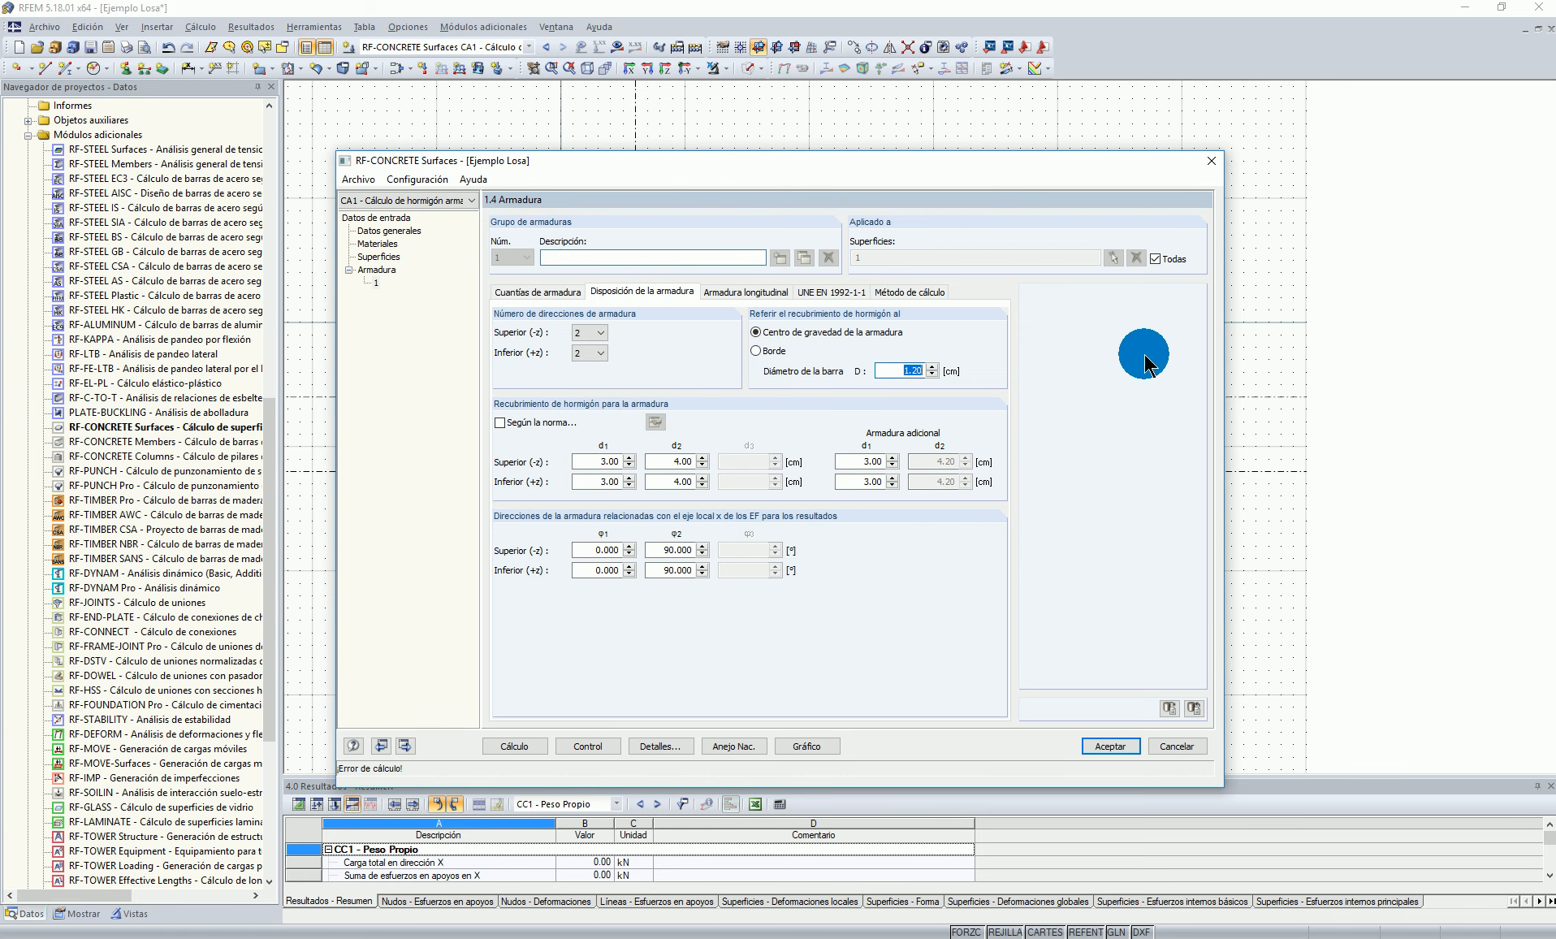
pyautogui.write('1')
pyautogui.click(509, 745)
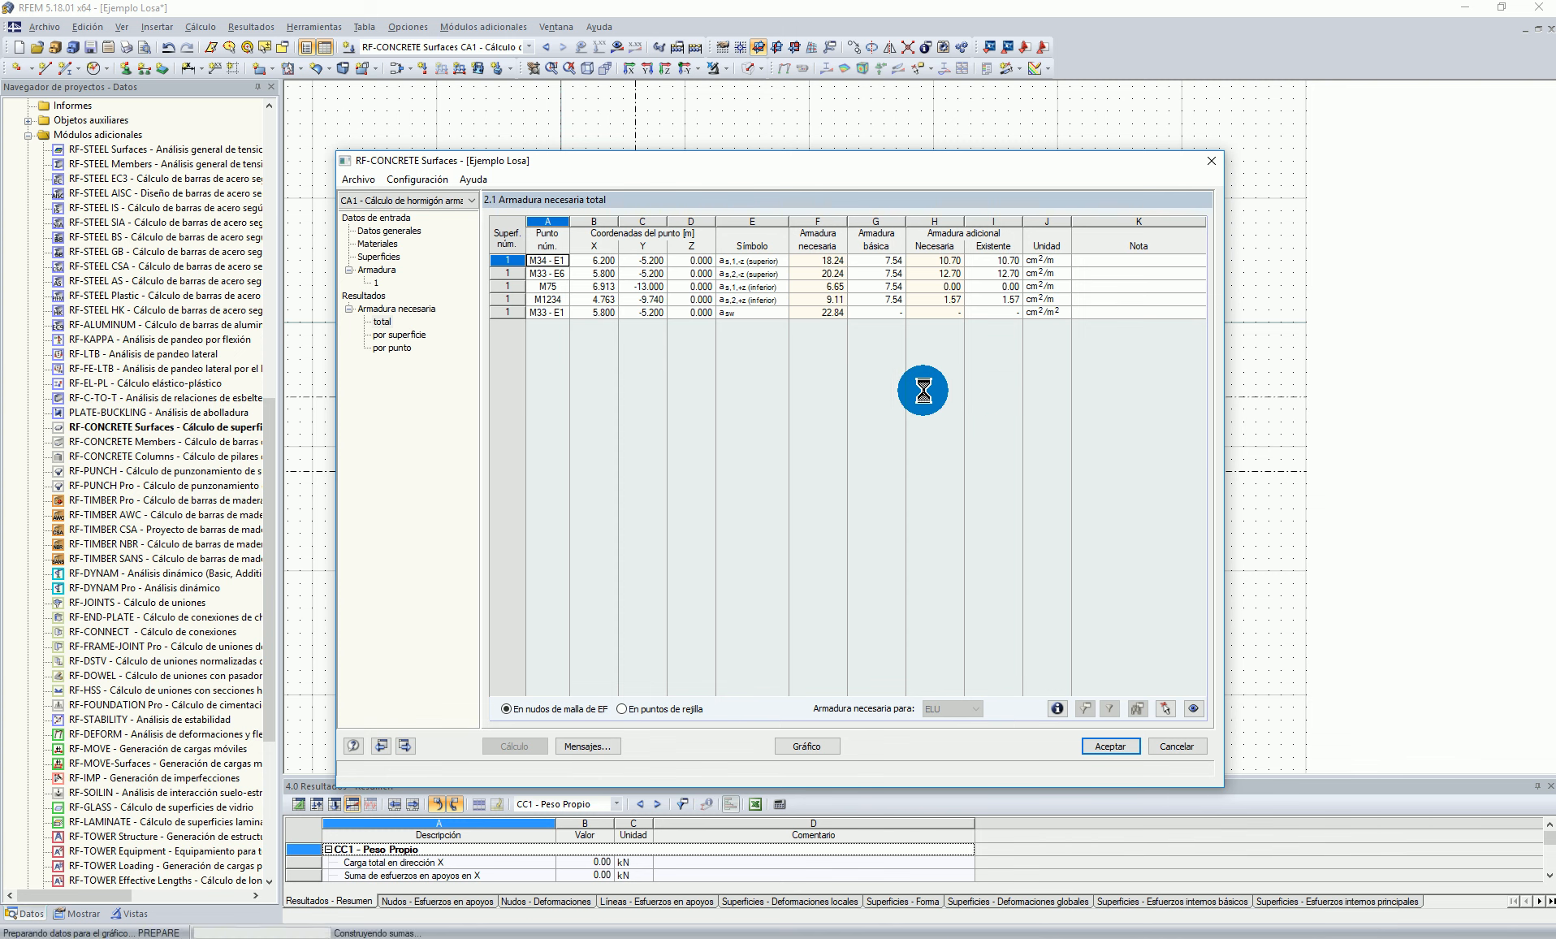
# Step: Show the calculated results graphically as colour bands on the slab and display the required additional reinforcement for as,1 upper
pyautogui.click(807, 746)
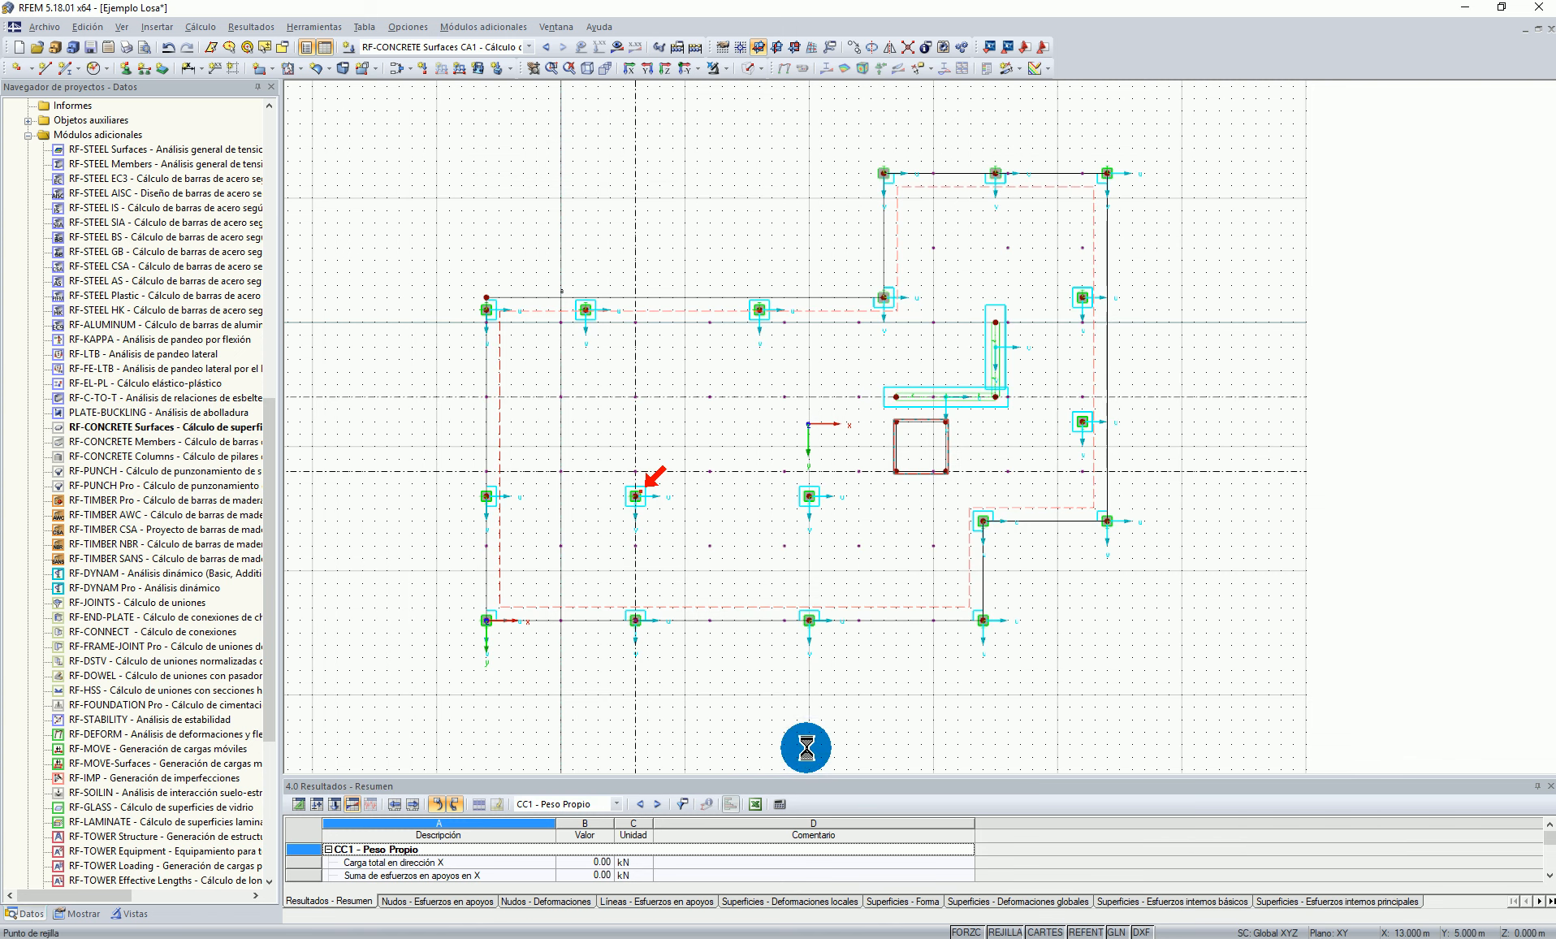
pyautogui.click(1047, 68)
pyautogui.click(1065, 95)
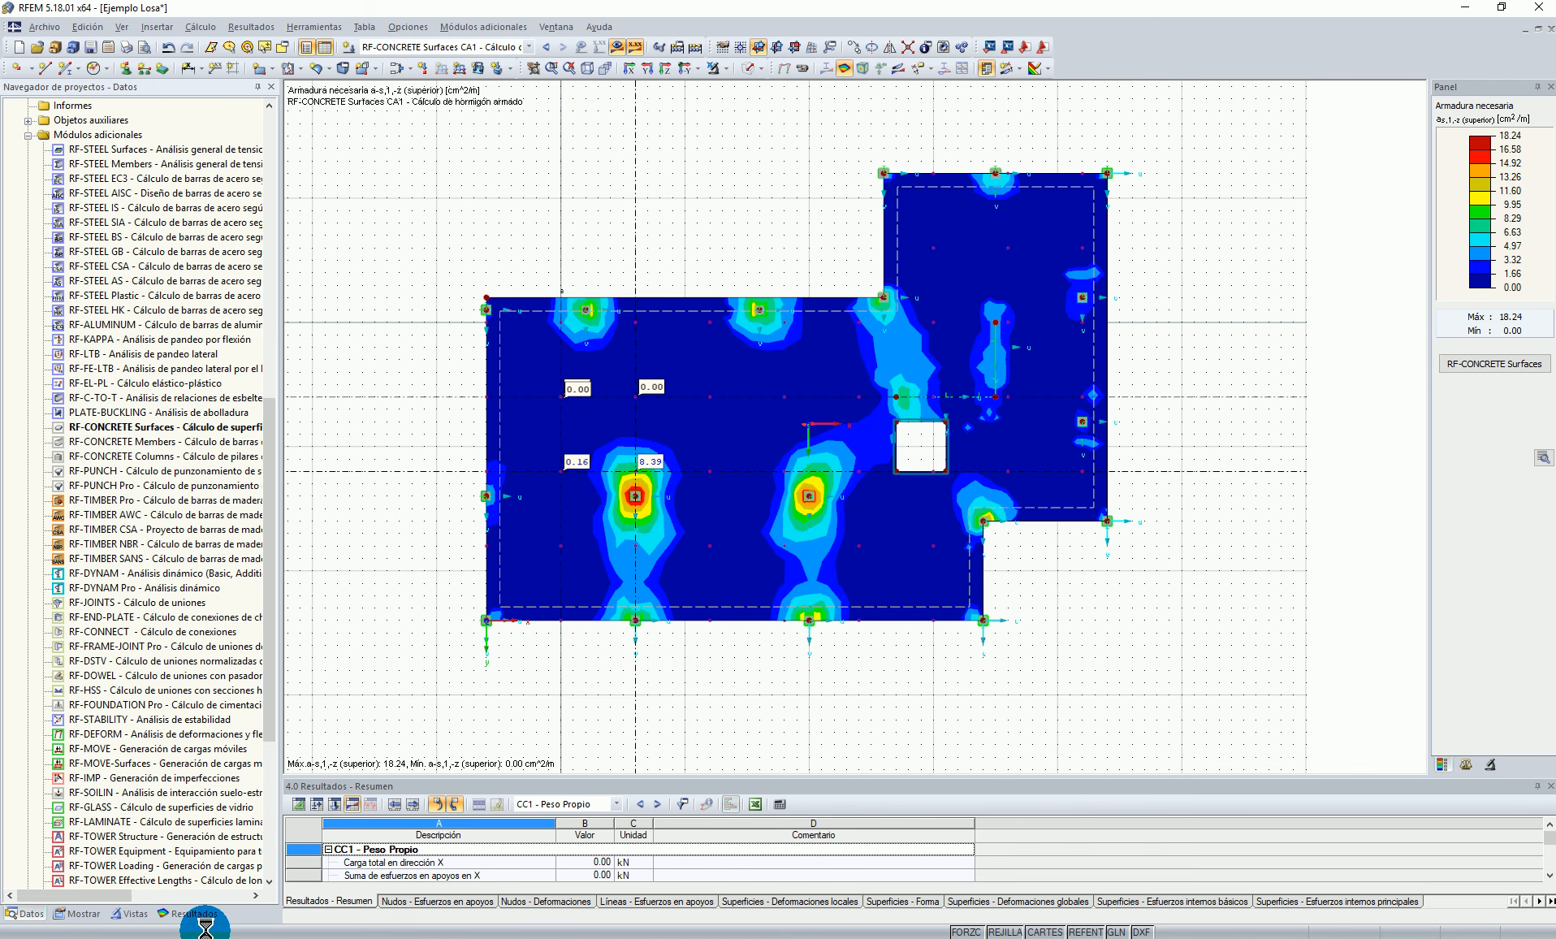
pyautogui.click(195, 913)
pyautogui.moveTo(559, 204); pyautogui.dragTo(566, 232, button='middle')
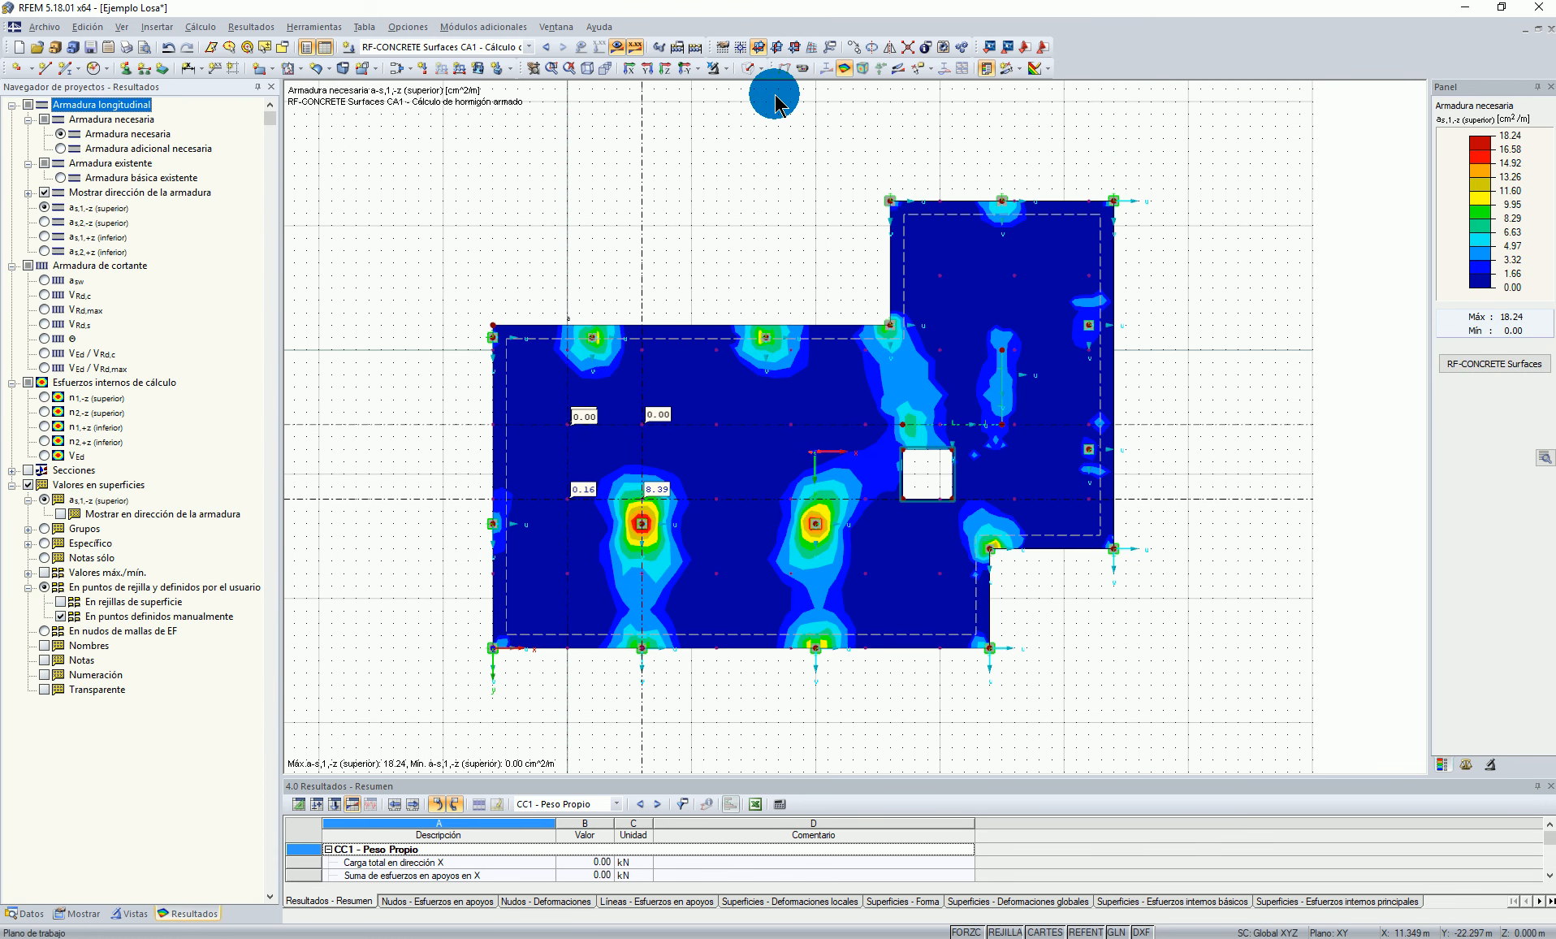
pyautogui.click(61, 177)
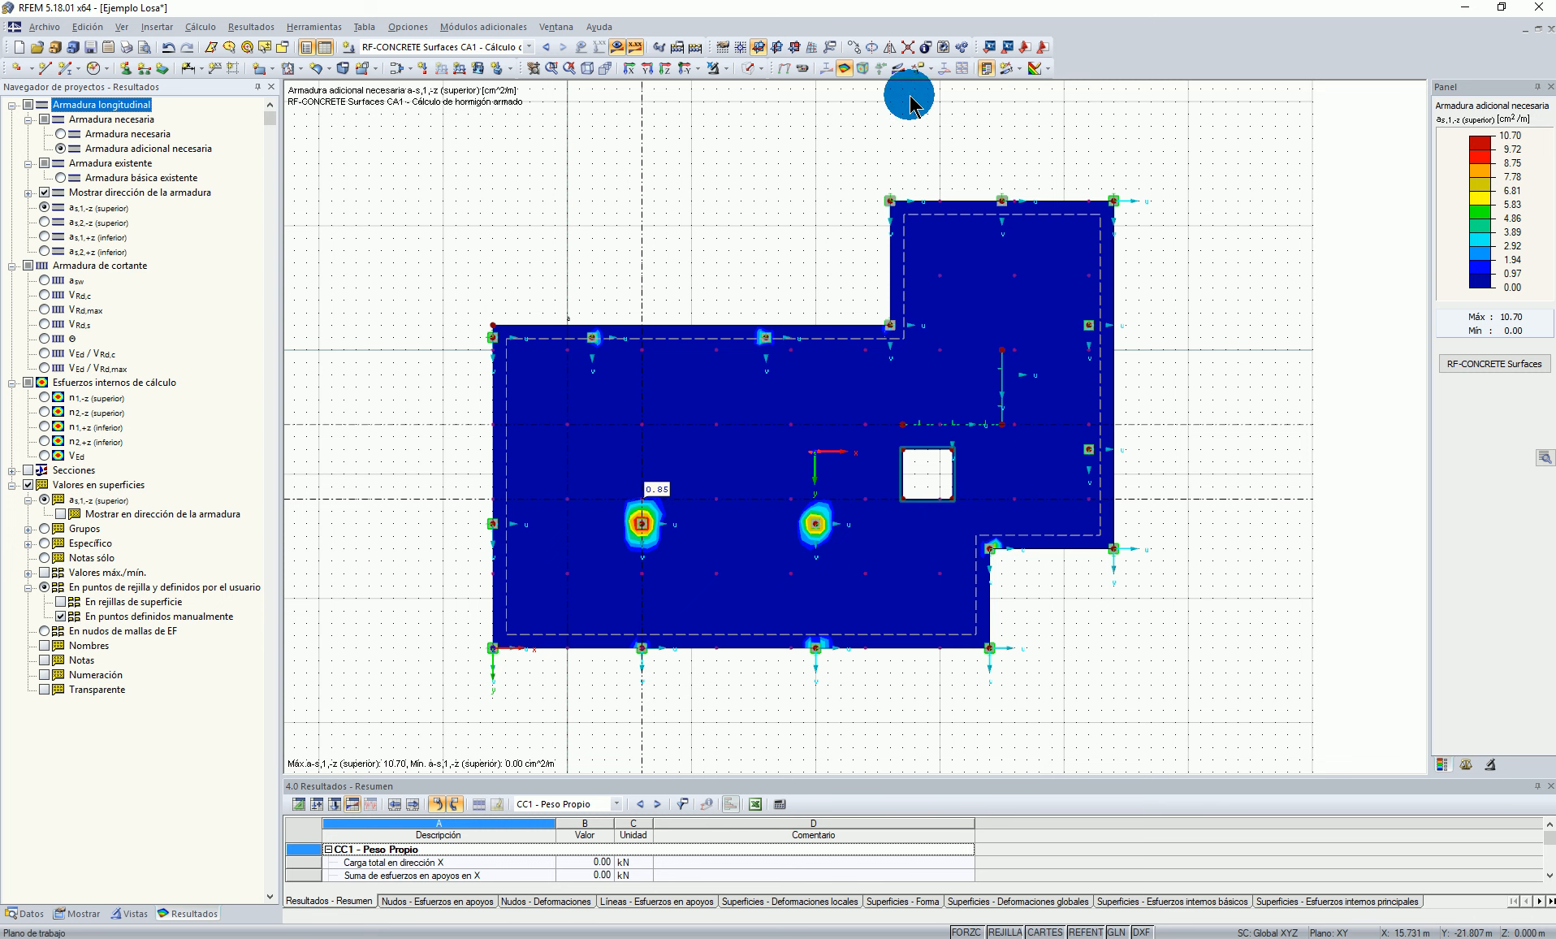
# Step: Display the required additional reinforcement as isolines and hide the work plane grid
pyautogui.click(1048, 71)
pyautogui.click(1057, 106)
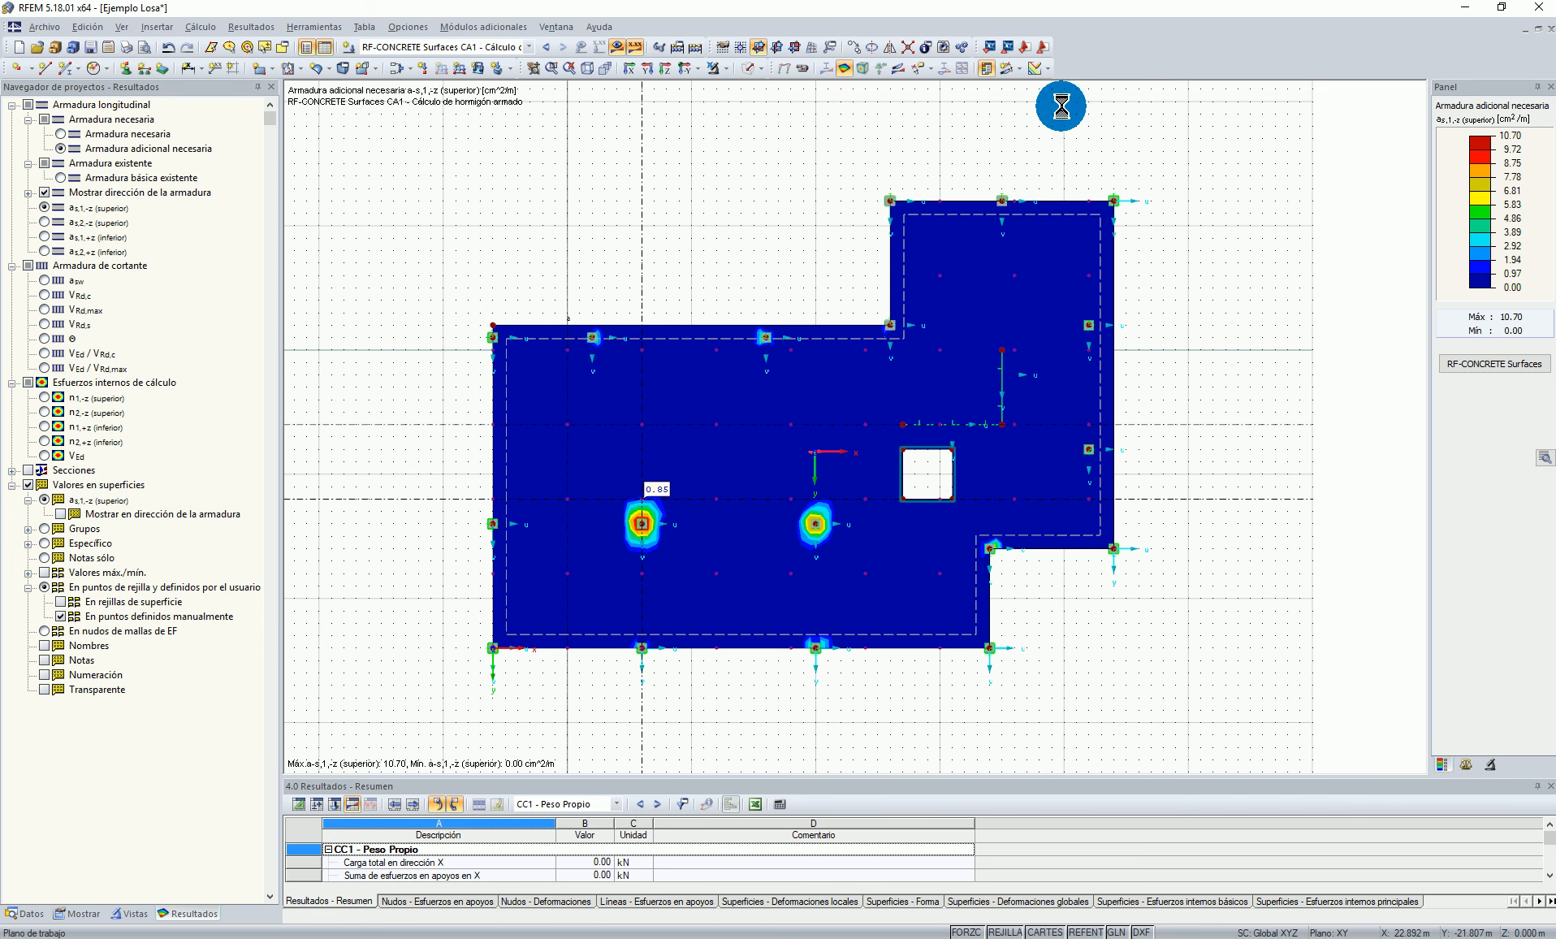
pyautogui.moveTo(716, 223); pyautogui.dragTo(728, 218, button='middle')
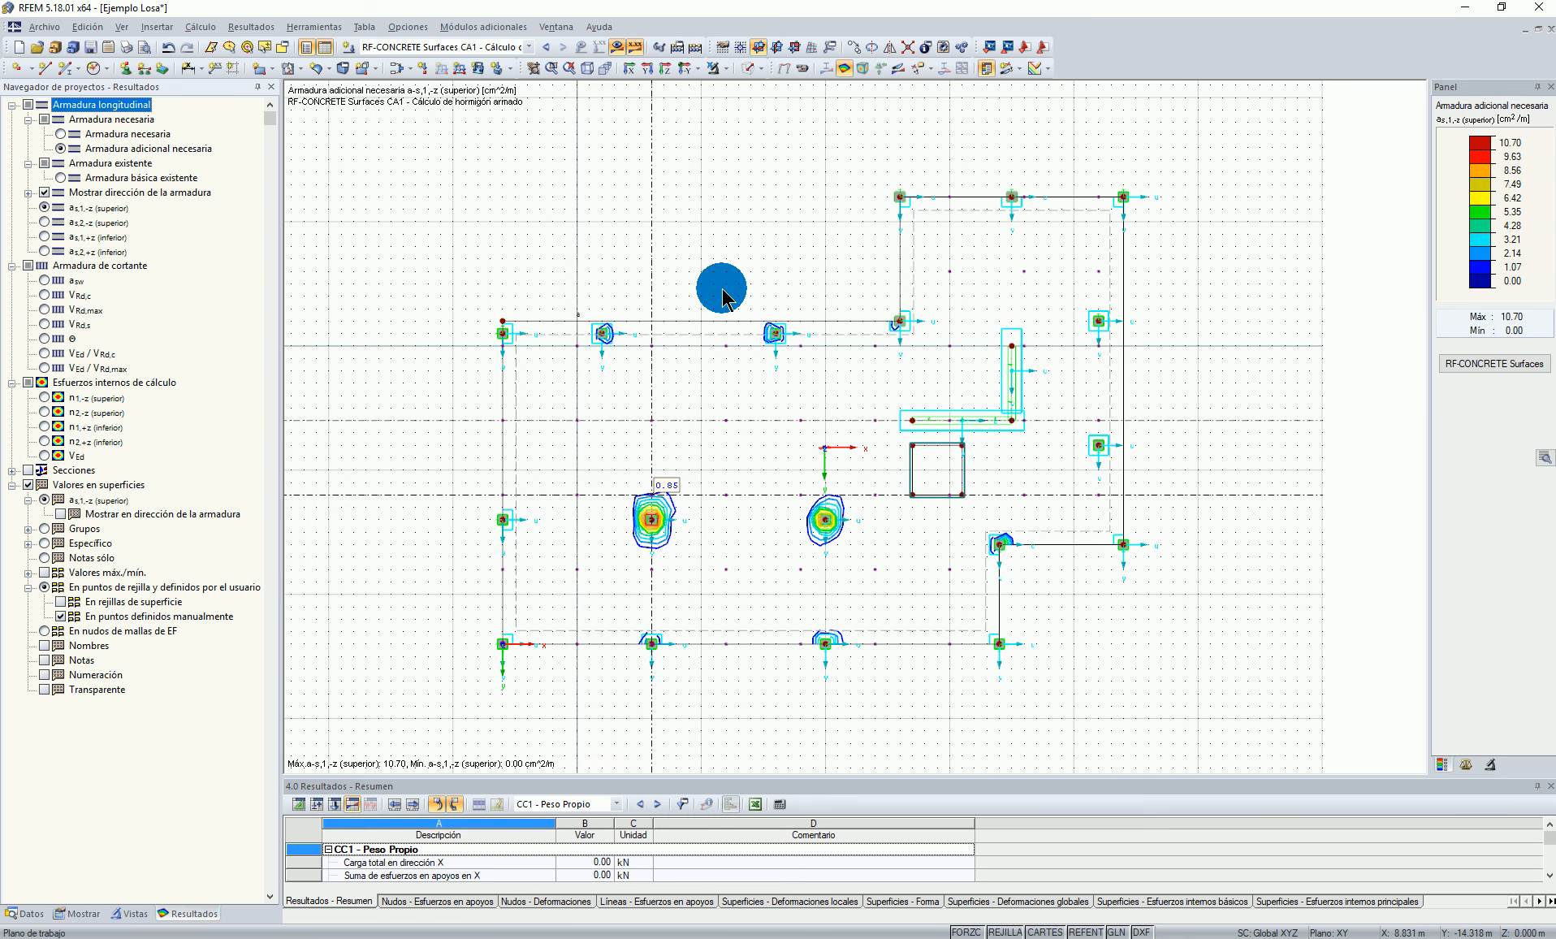
pyautogui.click(1010, 930)
pyautogui.moveTo(737, 281); pyautogui.dragTo(760, 255, button='middle')
pyautogui.scroll(1, 750, 274)
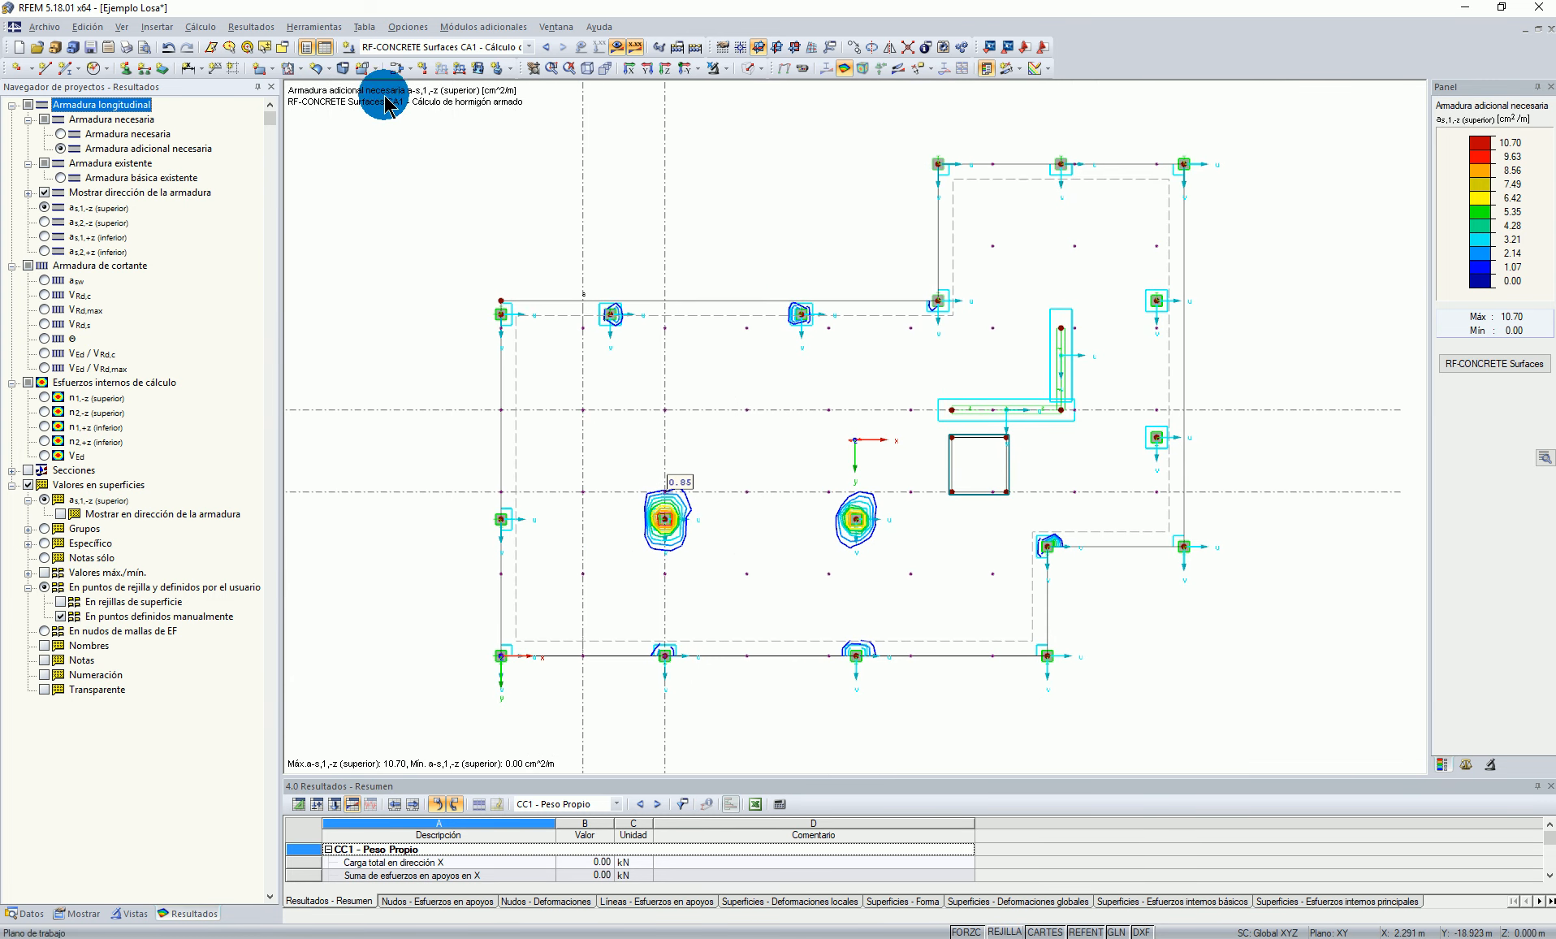
pyautogui.click(44, 27)
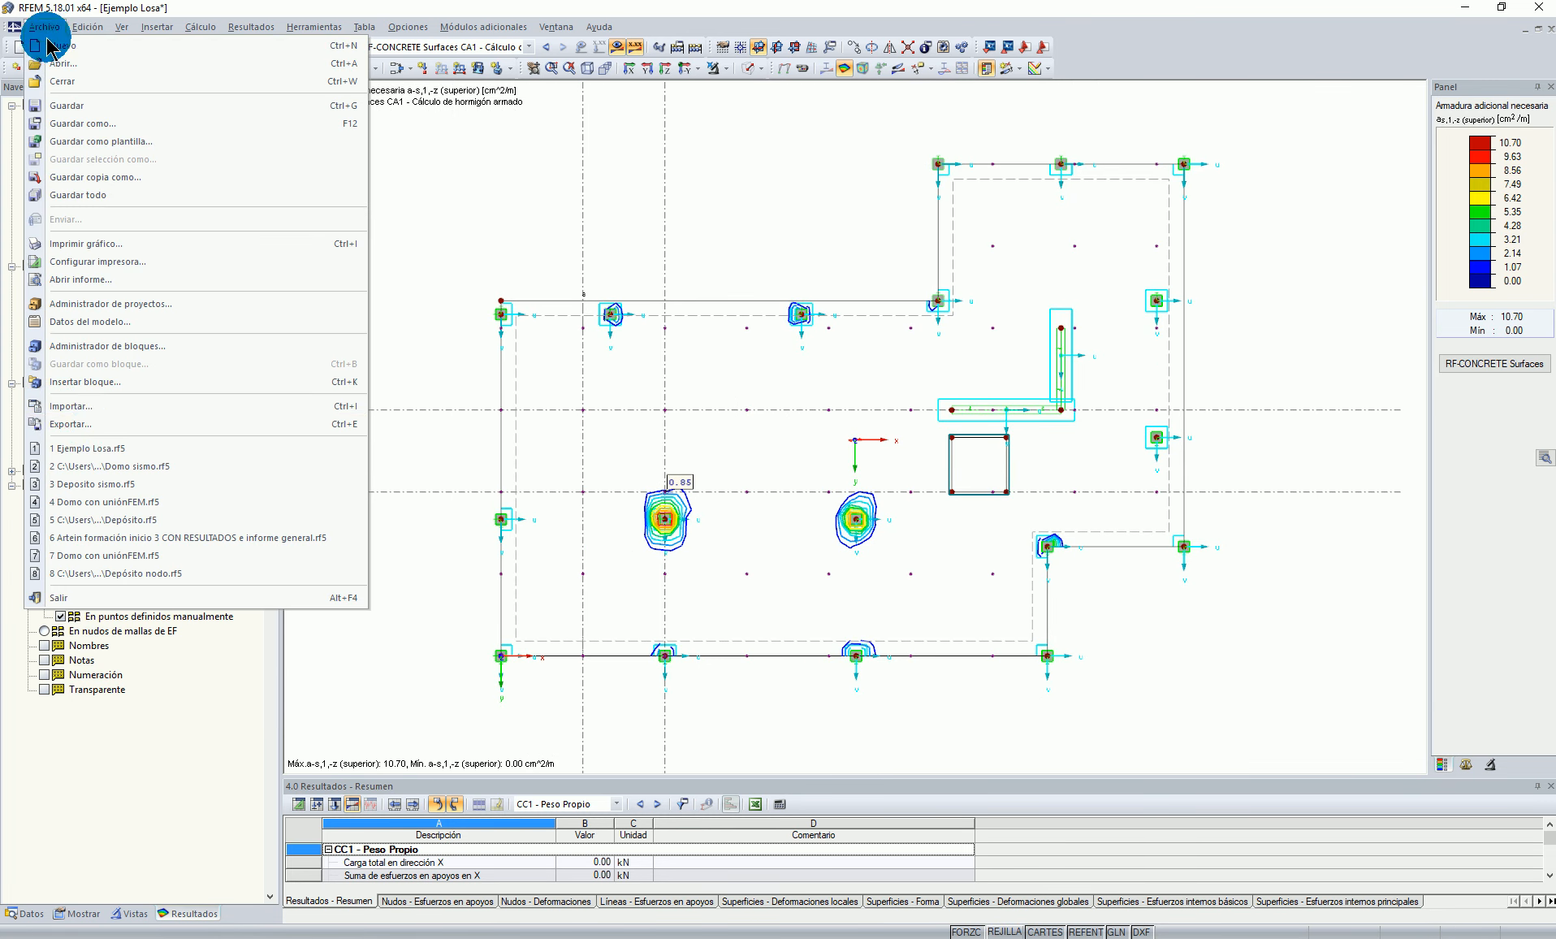
pyautogui.click(95, 424)
pyautogui.click(1092, 682)
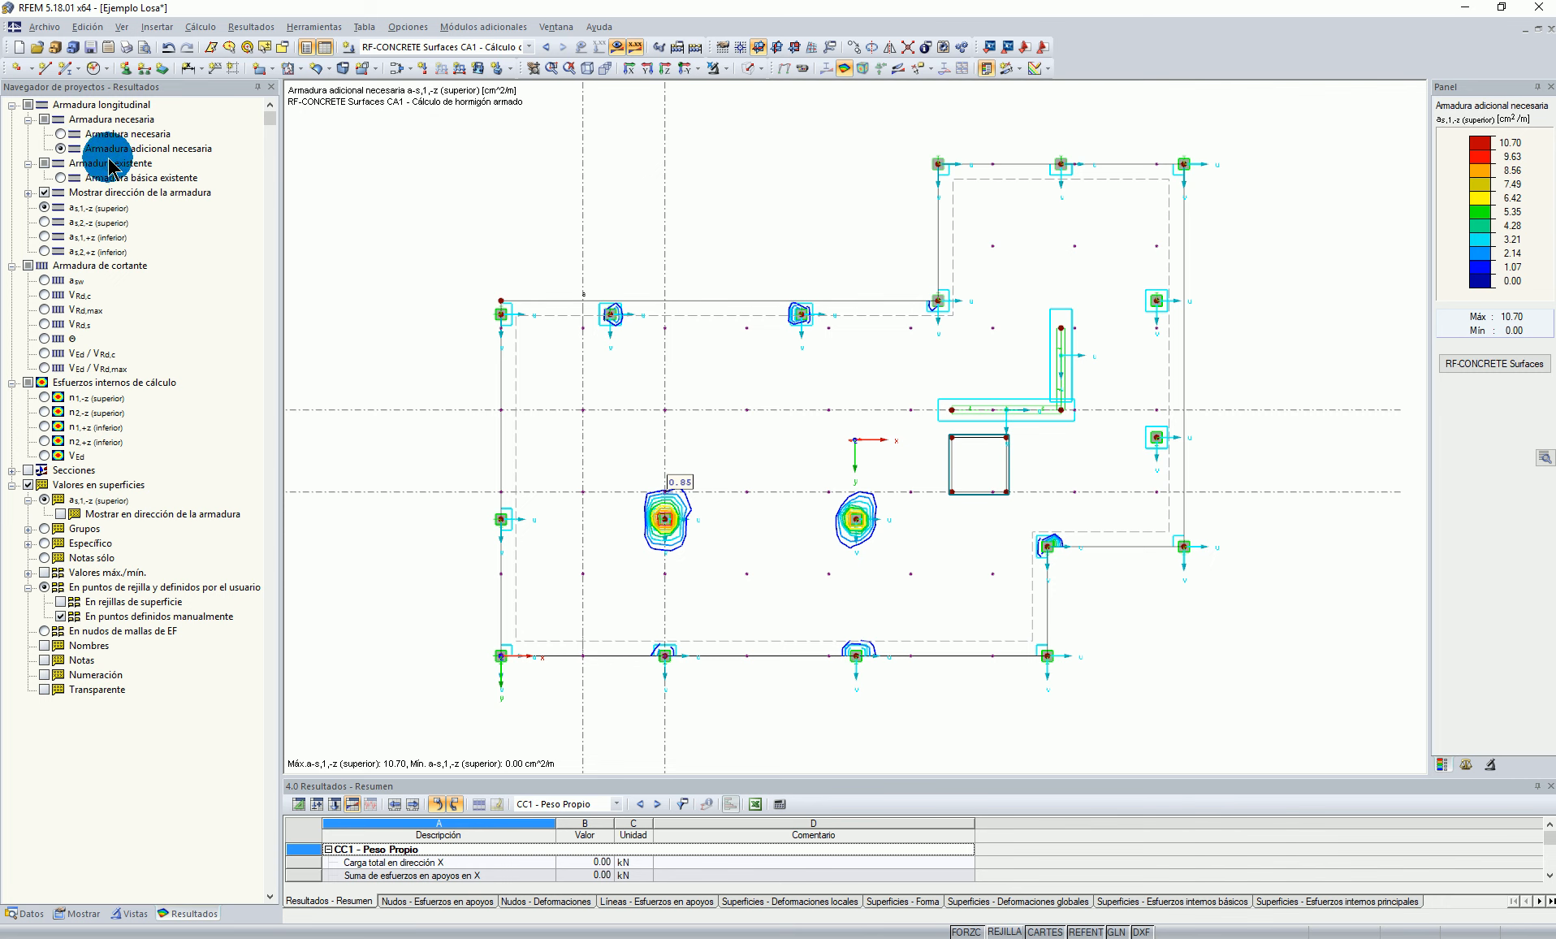
# Step: Compare the existing basic reinforcement with the required reinforcement around the left inner column of the slab
pyautogui.scroll(1, 755, 524)
pyautogui.scroll(6, 621, 524)
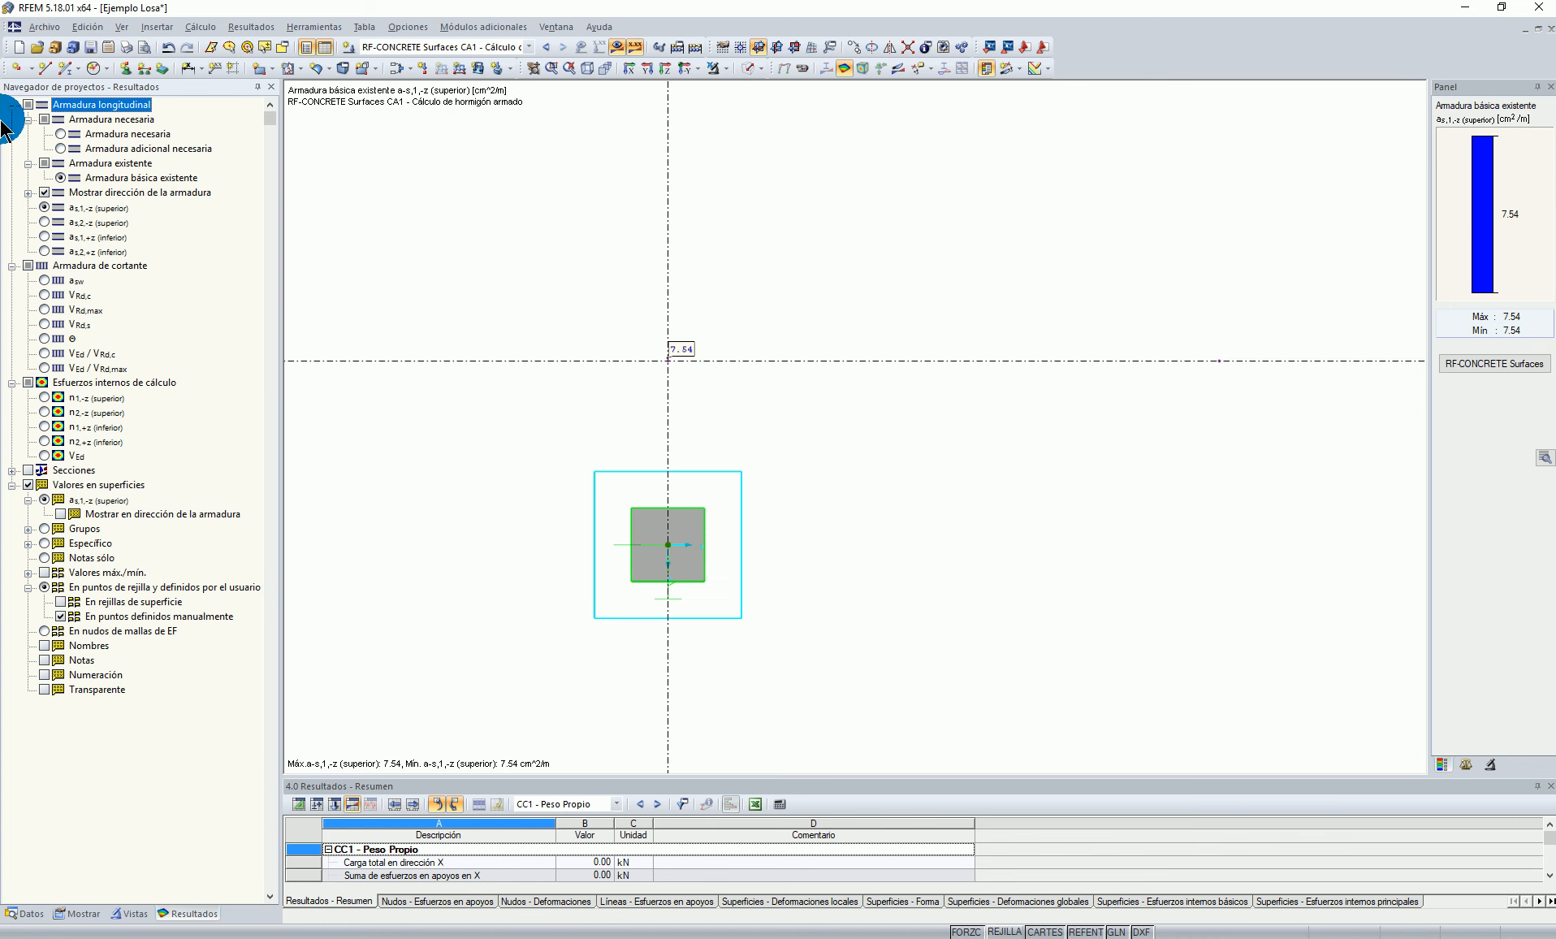
pyautogui.click(58, 133)
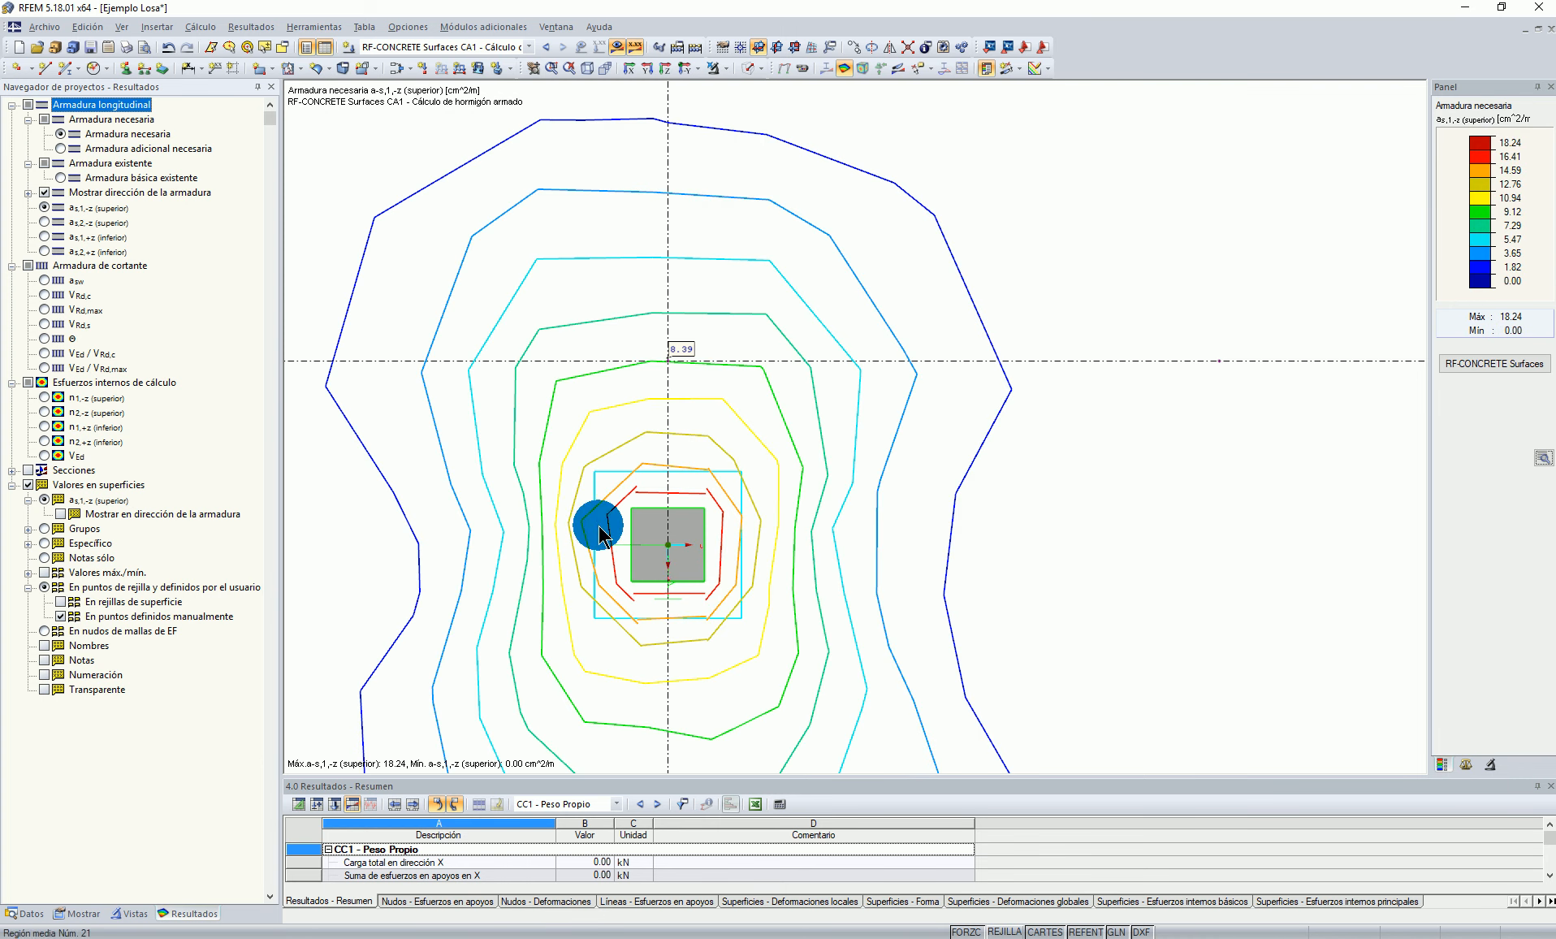
pyautogui.scroll(-7, 1046, 584)
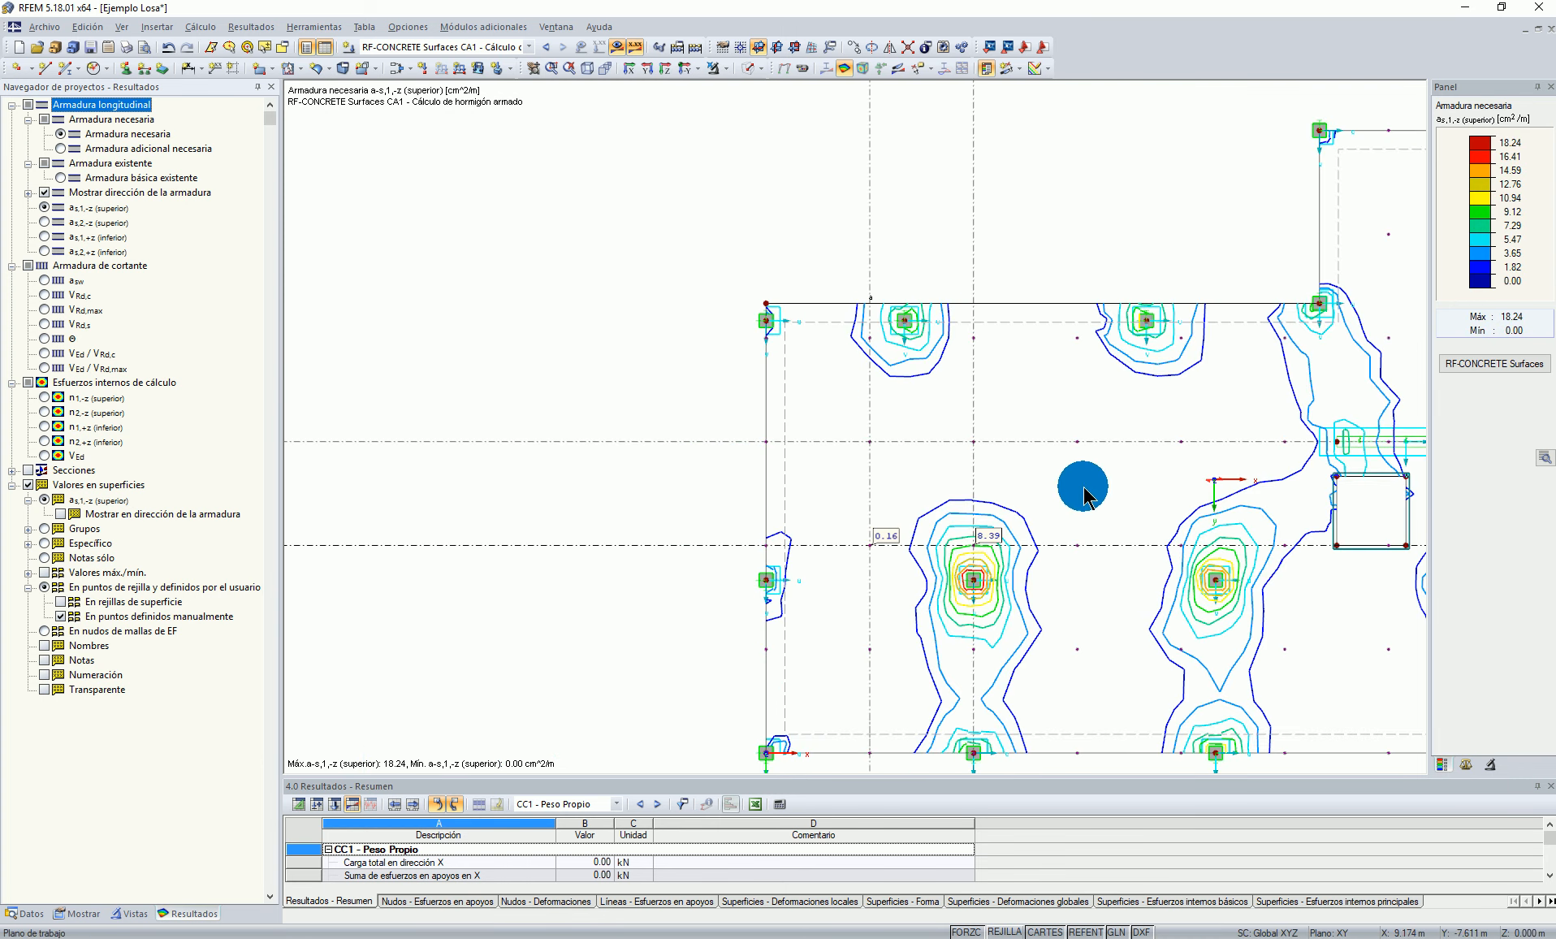
pyautogui.press('F8')
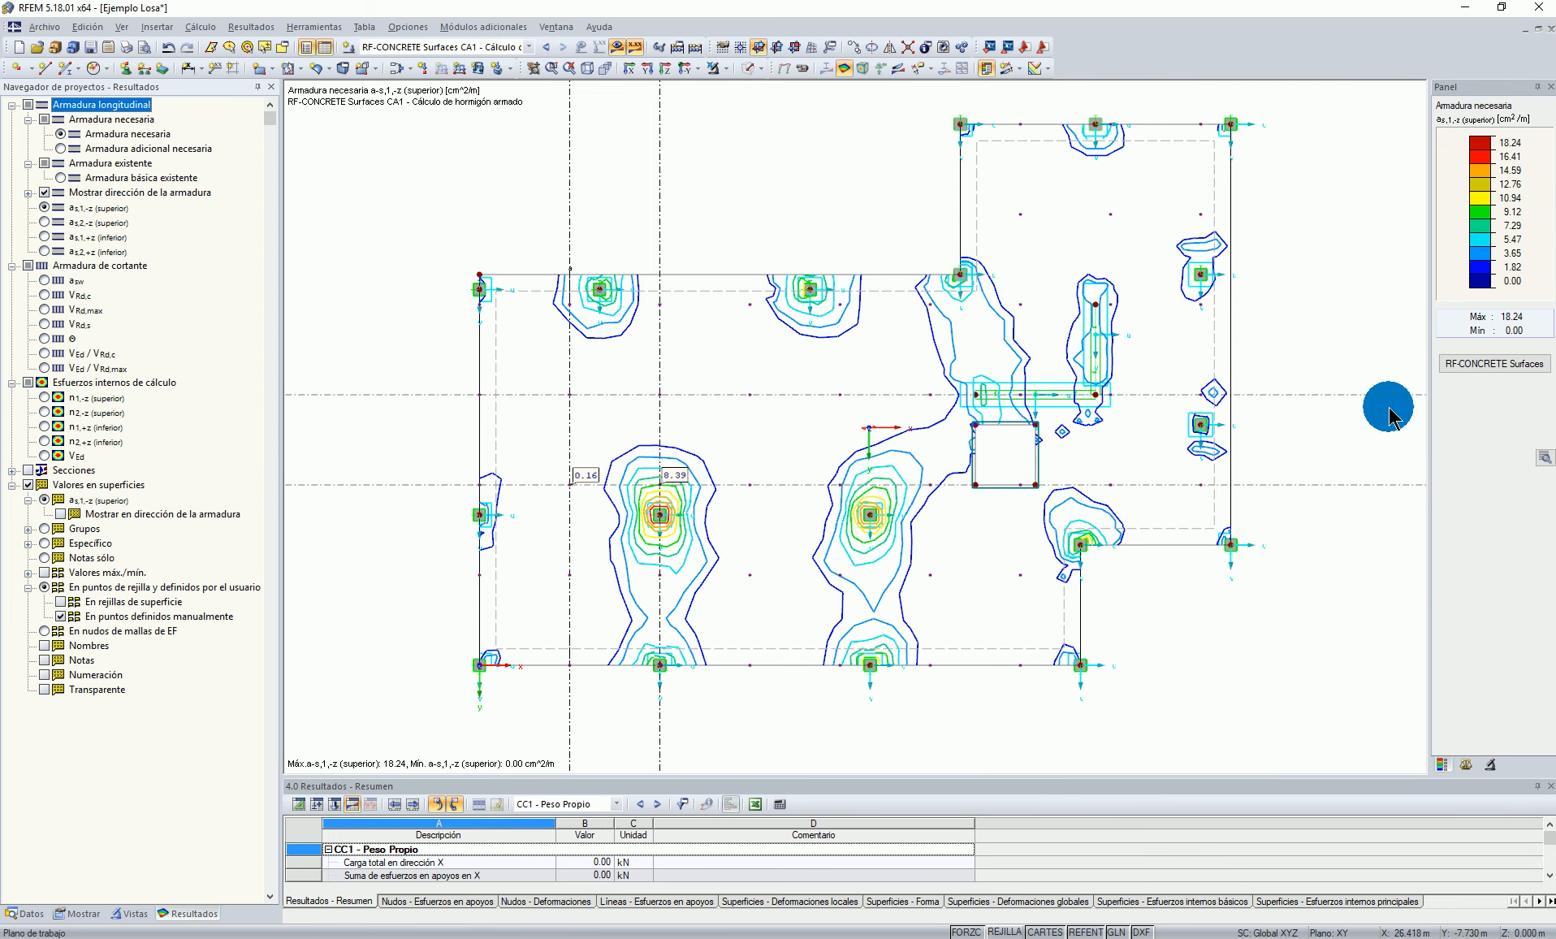
# Step: Reopen the RF-CONCRETE Surfaces module and bring up its longitudinal reinforcement settings
pyautogui.click(1508, 361)
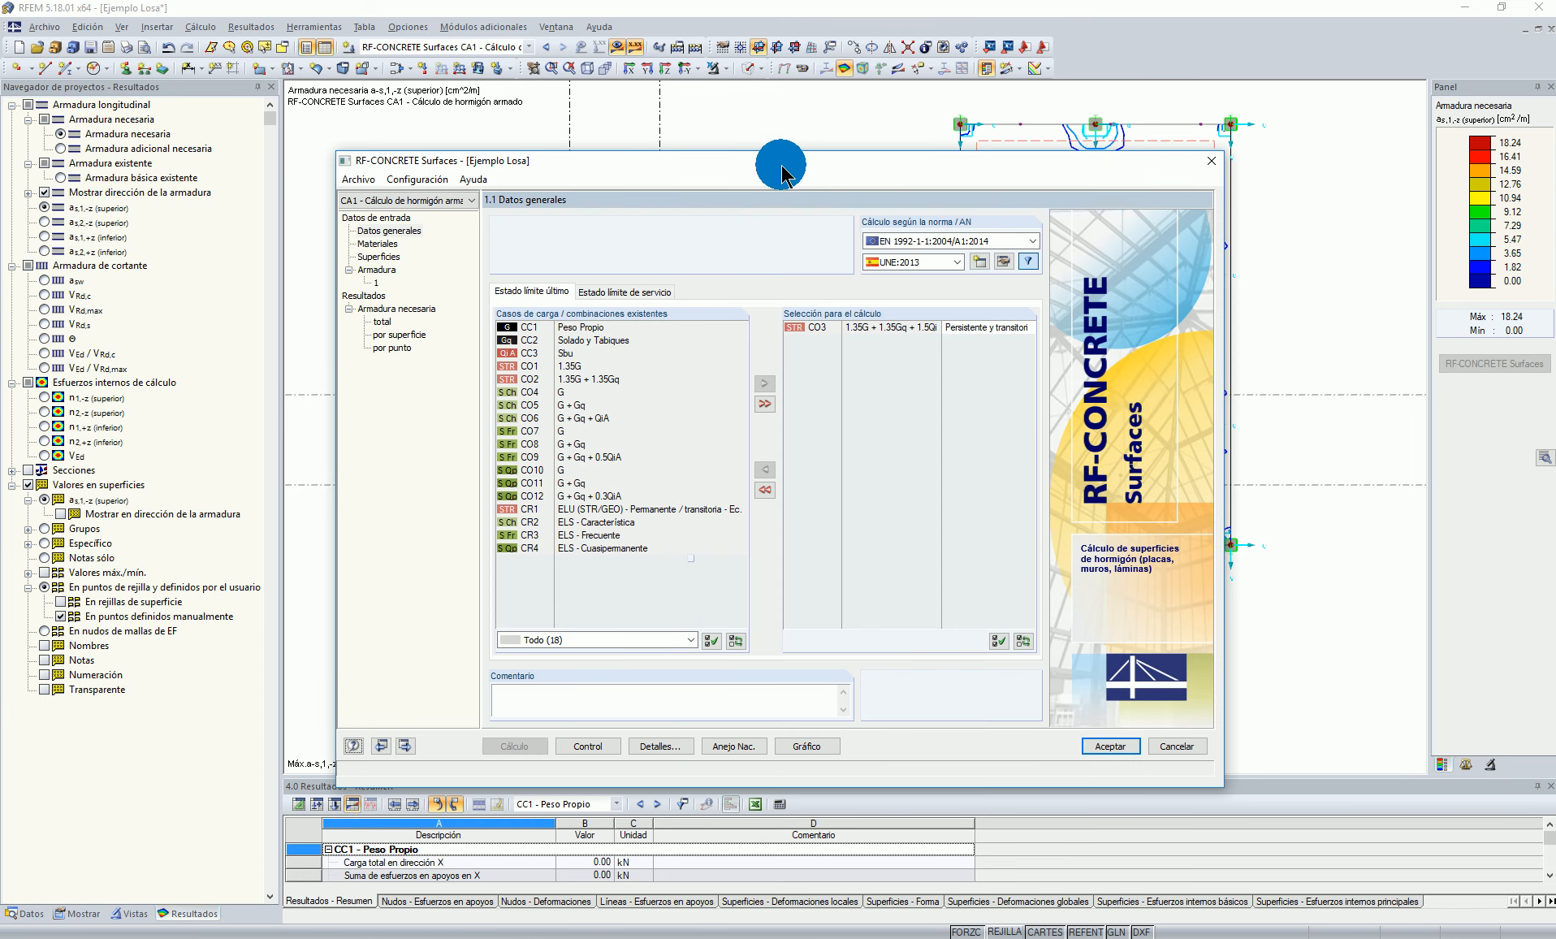
pyautogui.moveTo(782, 173); pyautogui.dragTo(770, 170)
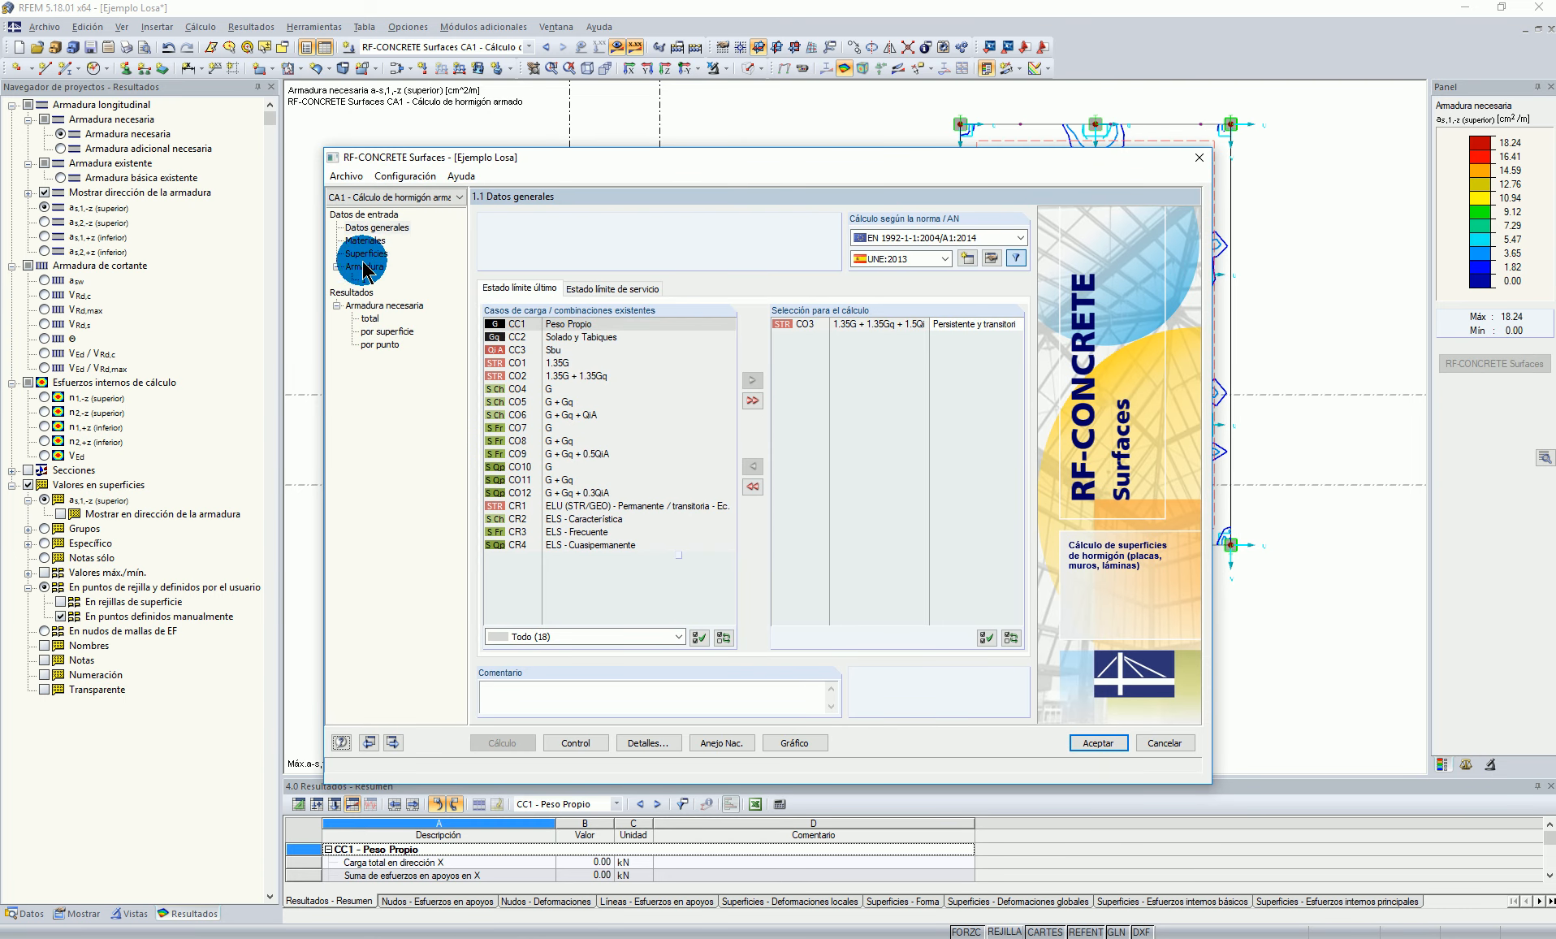
pyautogui.click(363, 267)
pyautogui.click(733, 288)
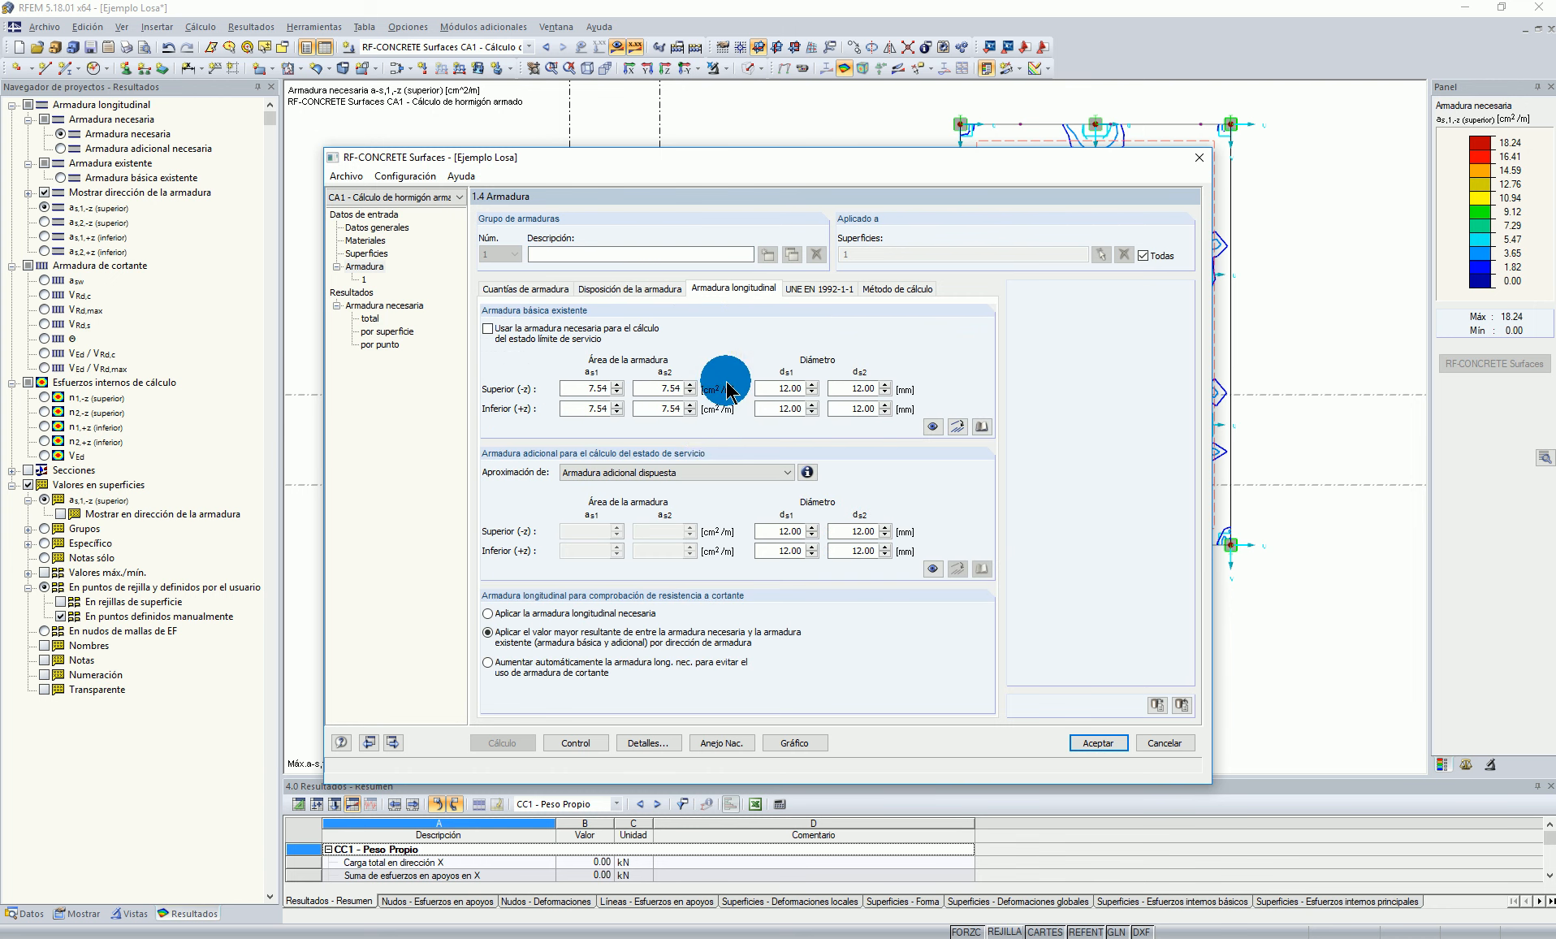
# Step: Try the user-defined additional reinforcement for the serviceability design and switch back to Armadura adicional dispuesta
pyautogui.click(673, 473)
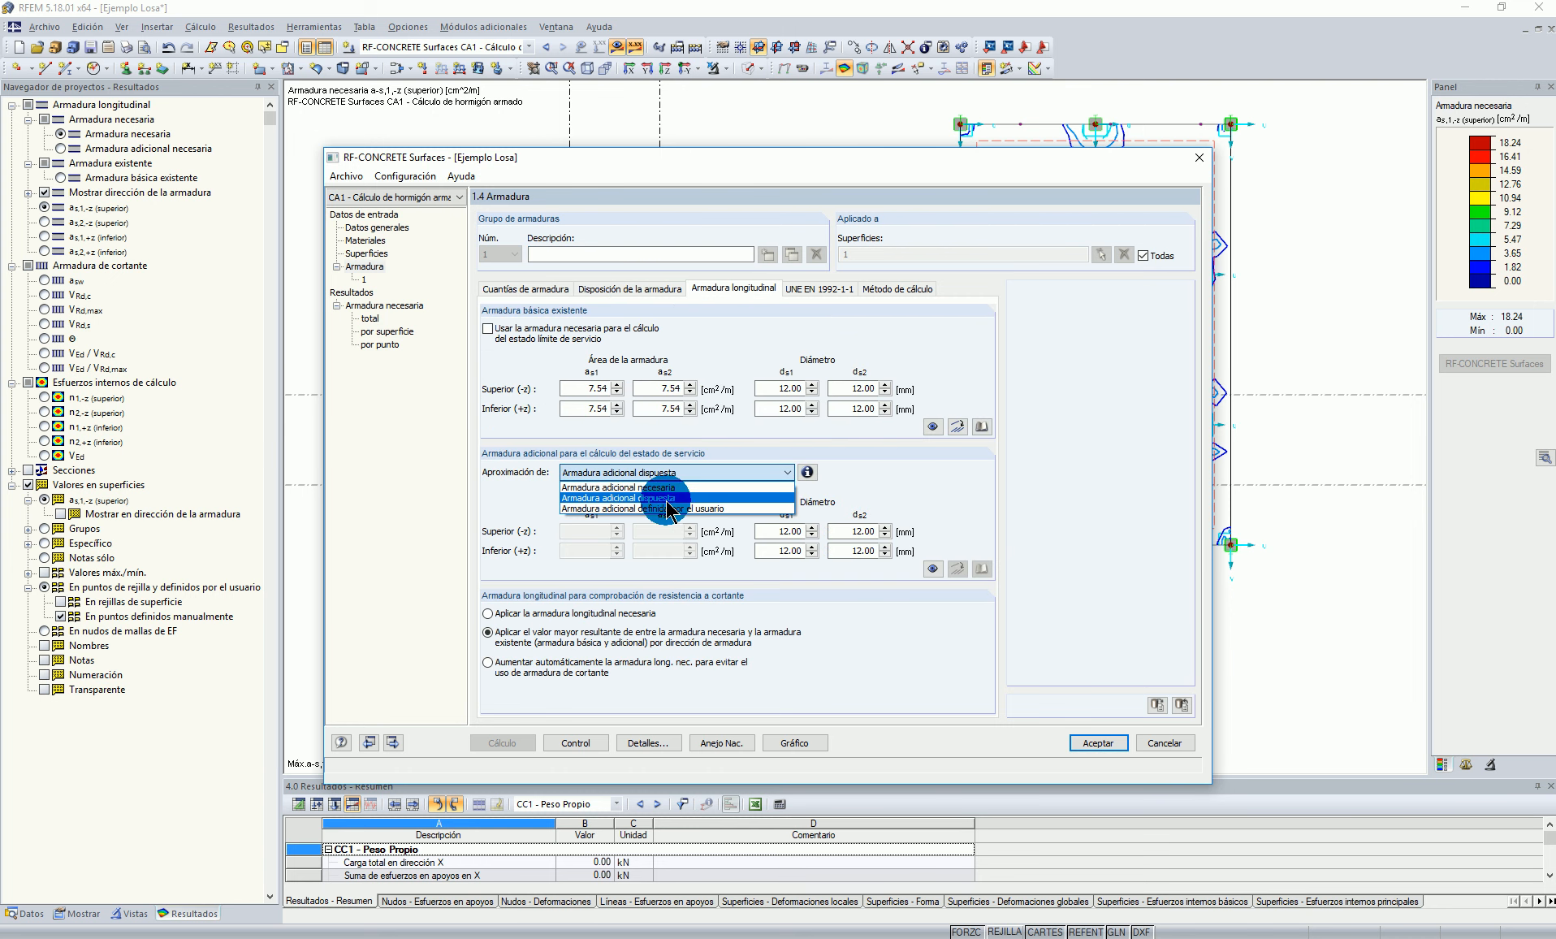
pyautogui.click(661, 509)
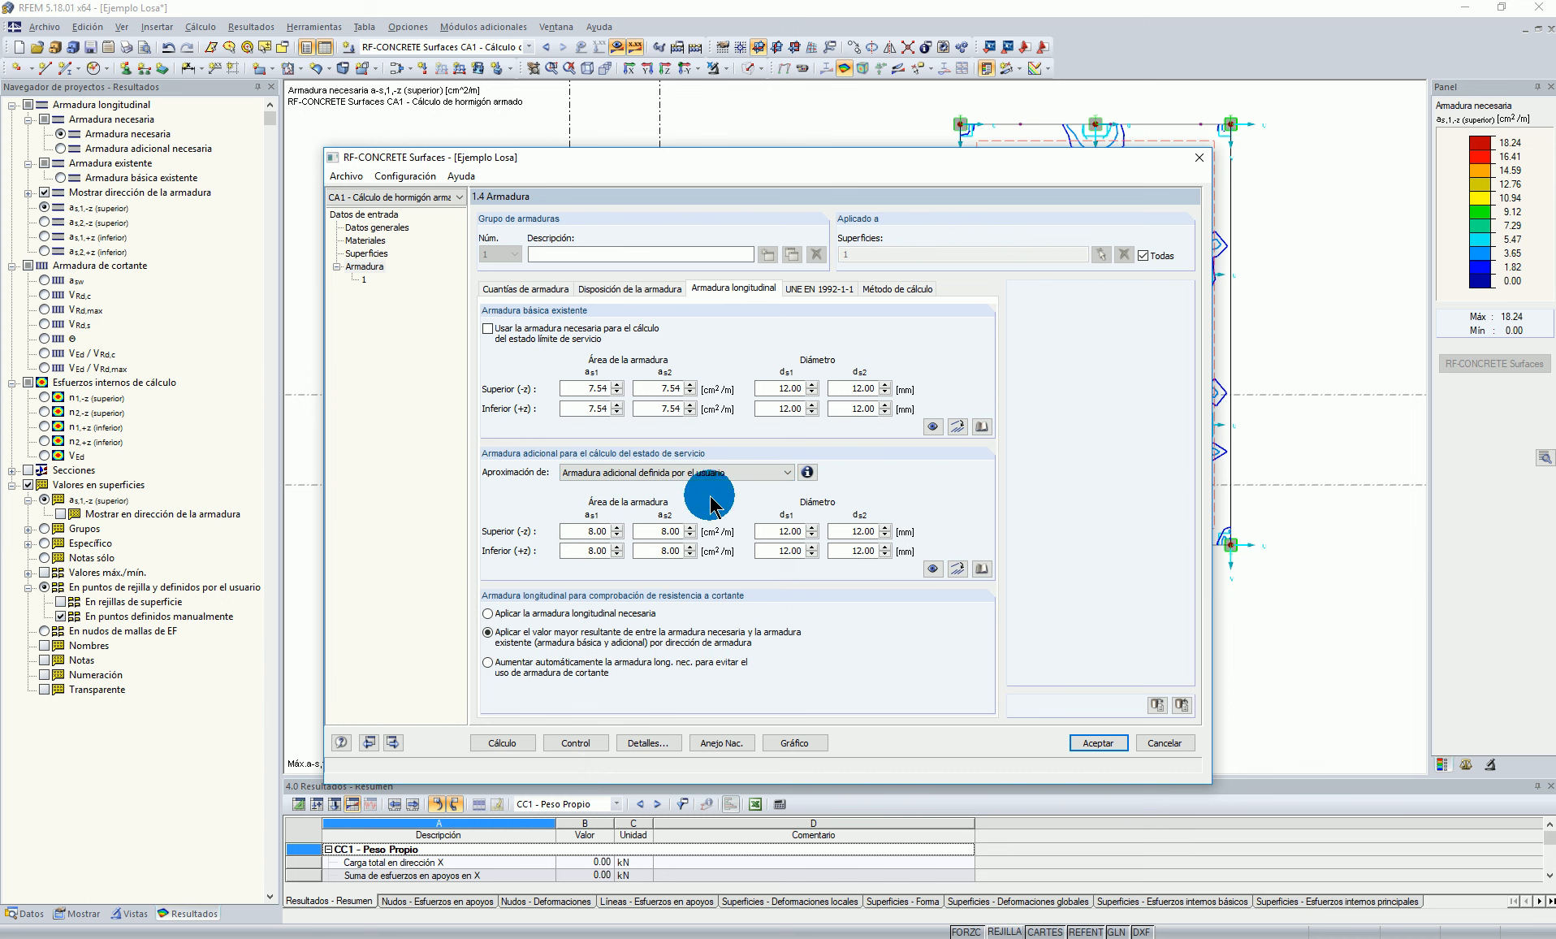
pyautogui.click(680, 475)
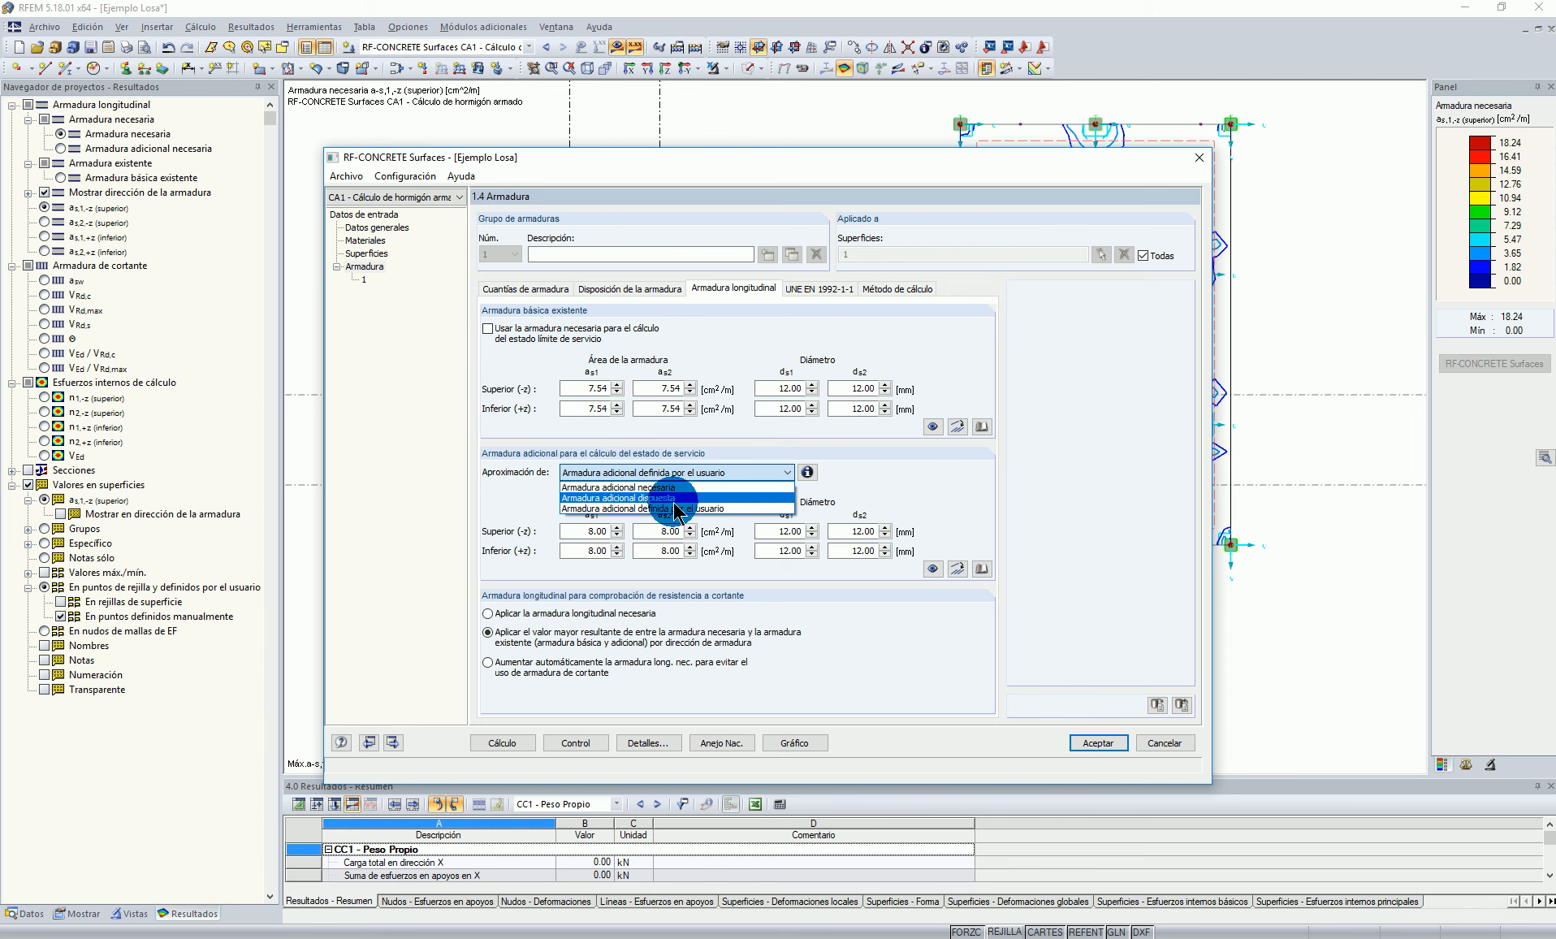
pyautogui.click(658, 497)
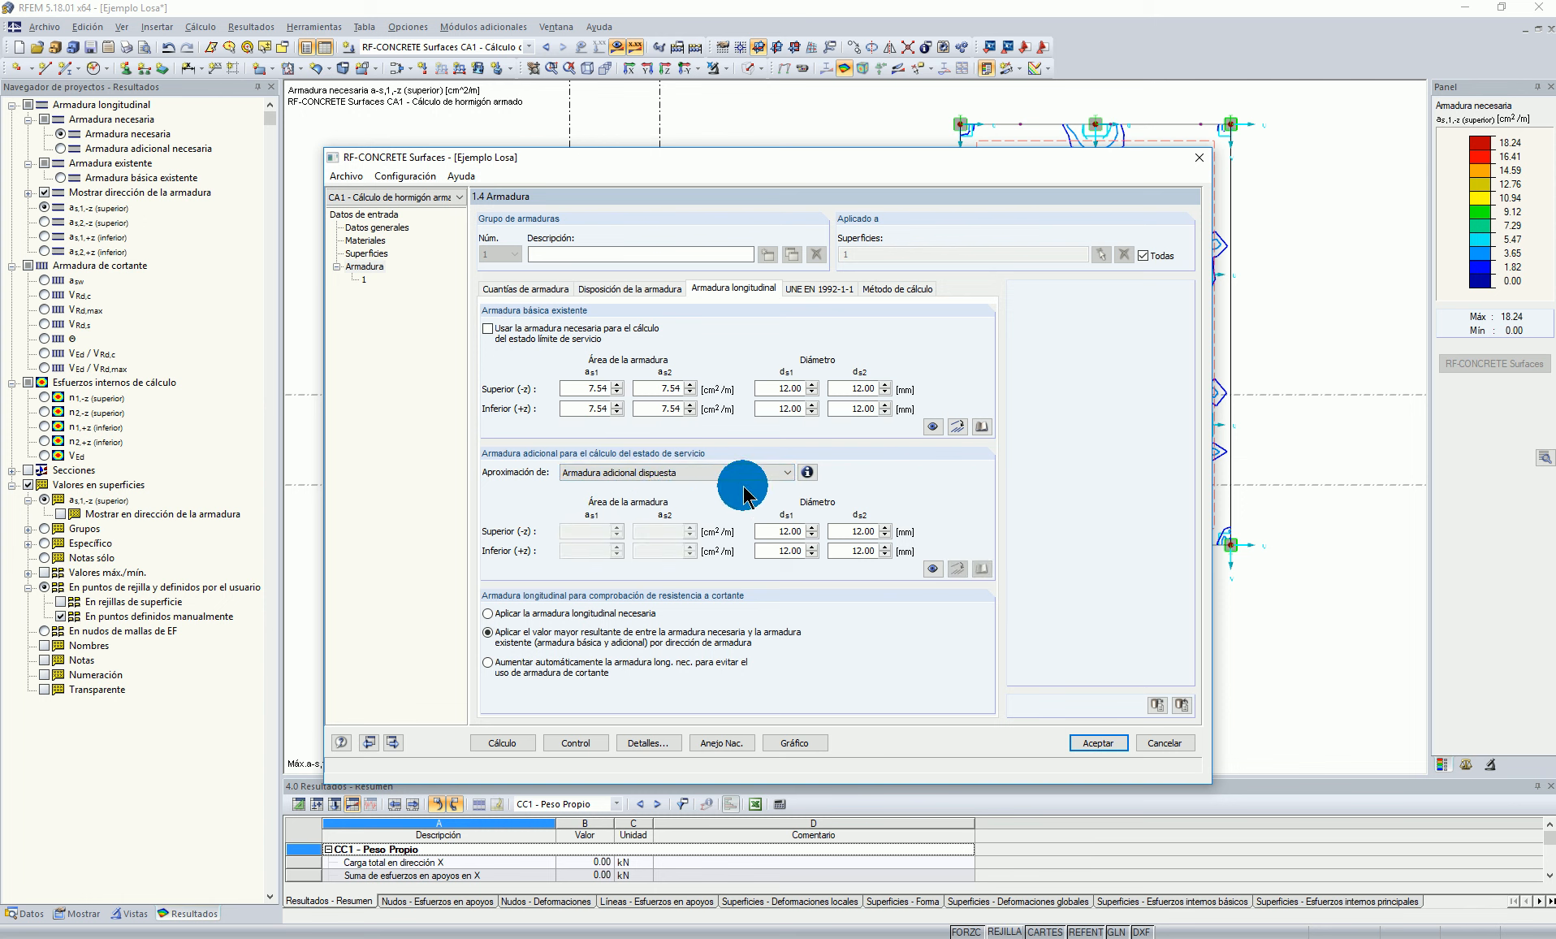
# Step: Review the diagram explaining how the arranged additional reinforcement (Armadura adicional dispuesta) covers the required reinforcement
pyautogui.click(807, 472)
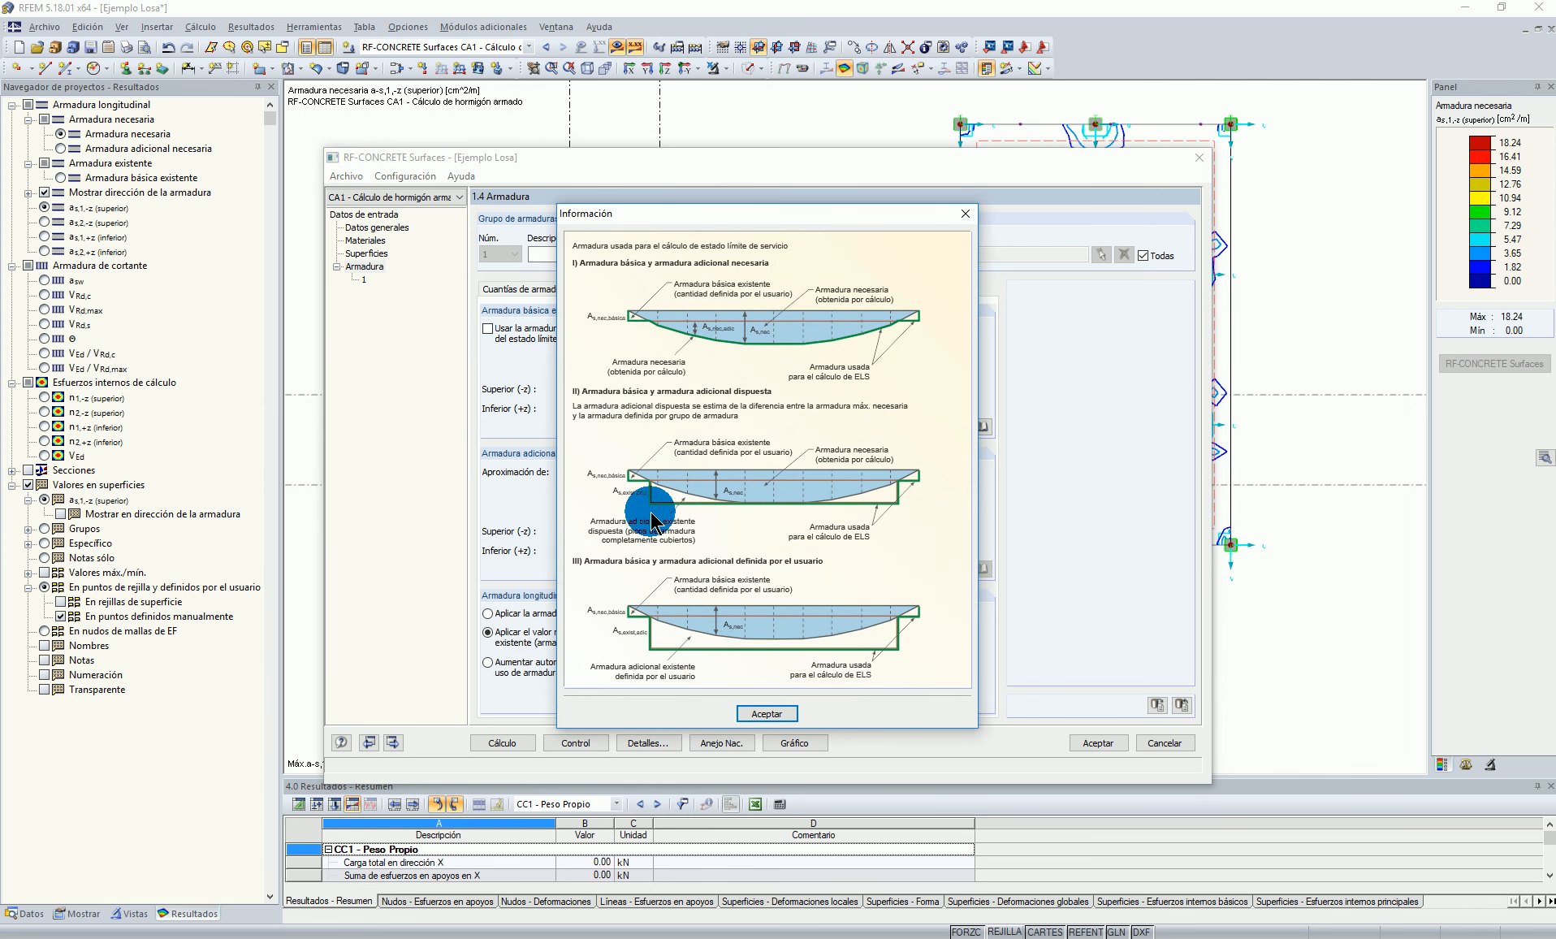
pyautogui.click(766, 714)
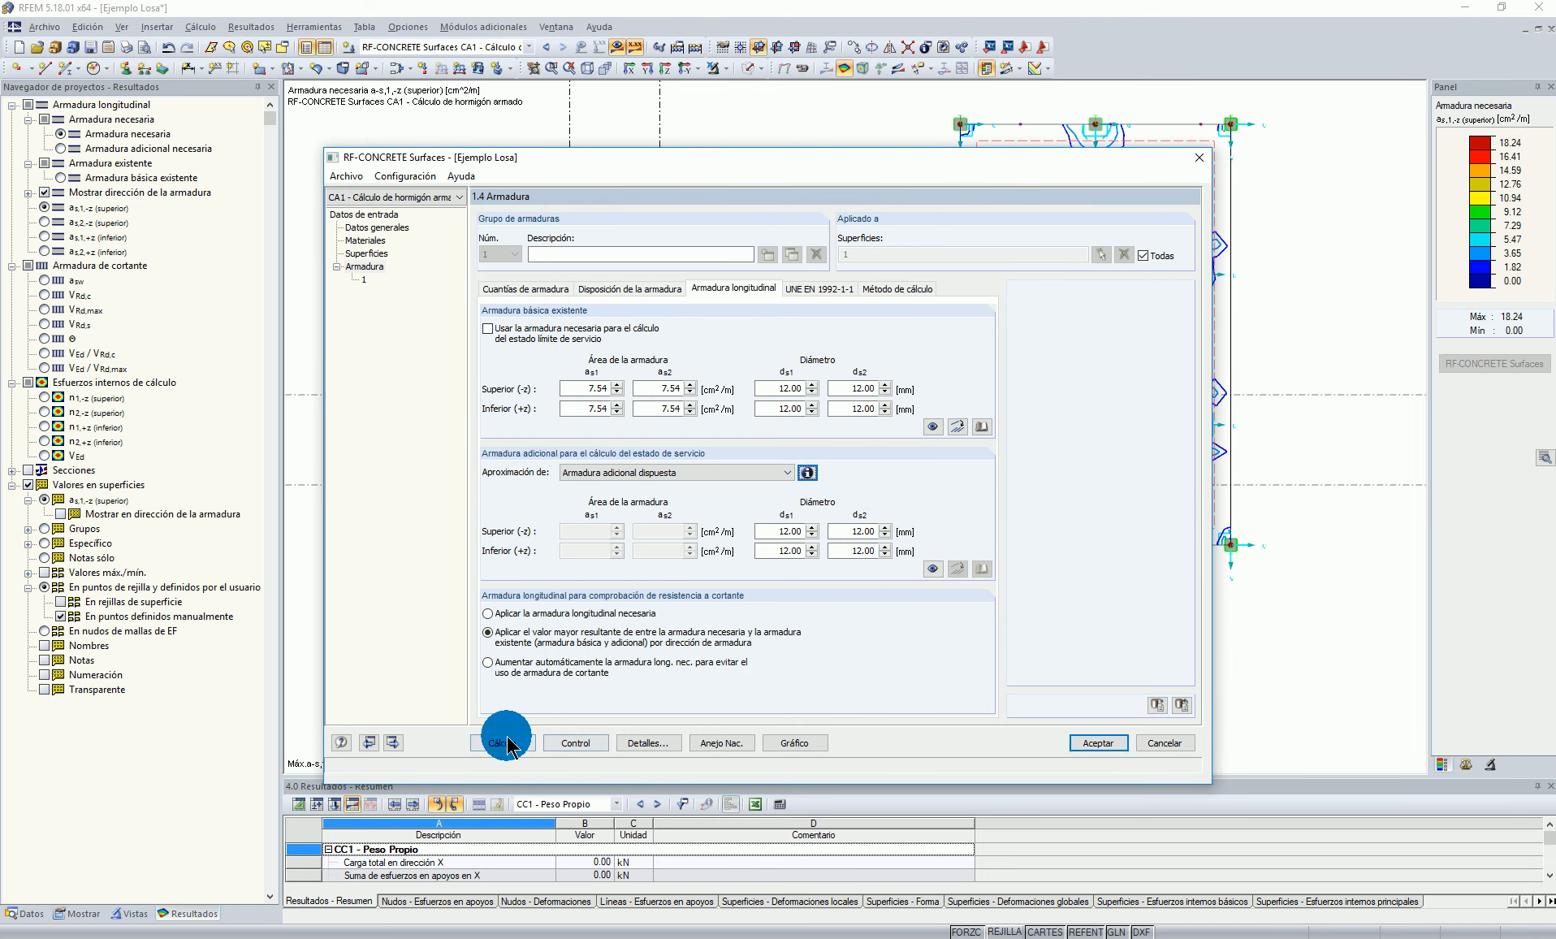
# Step: Recalculate the slab reinforcement and display the existing basic reinforcement graphically on the model
pyautogui.click(502, 743)
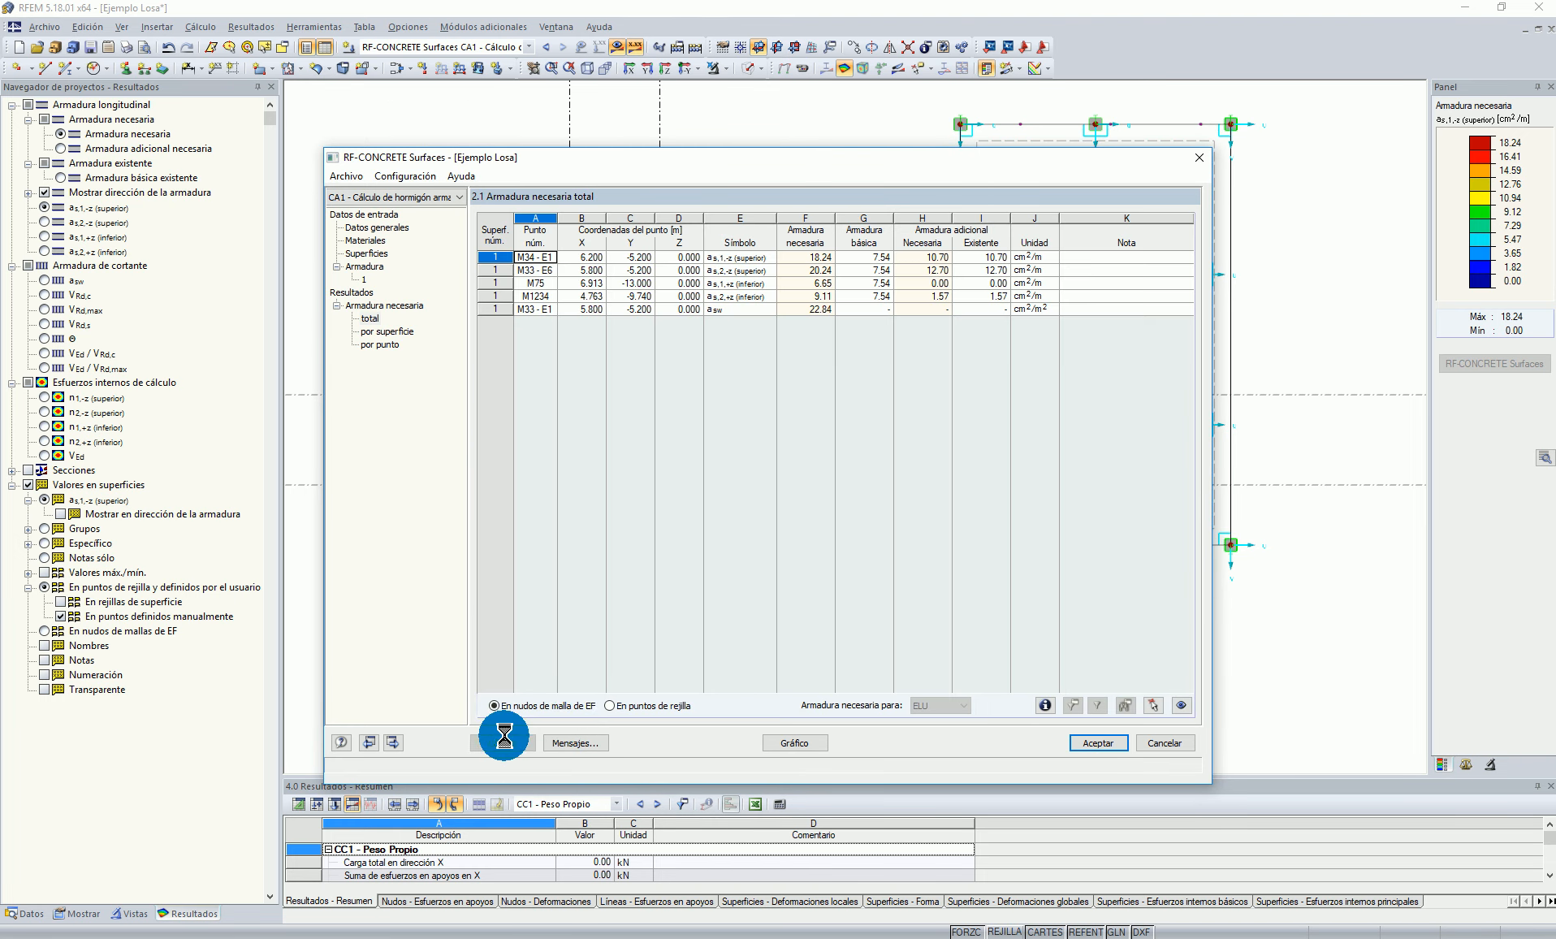
pyautogui.click(796, 743)
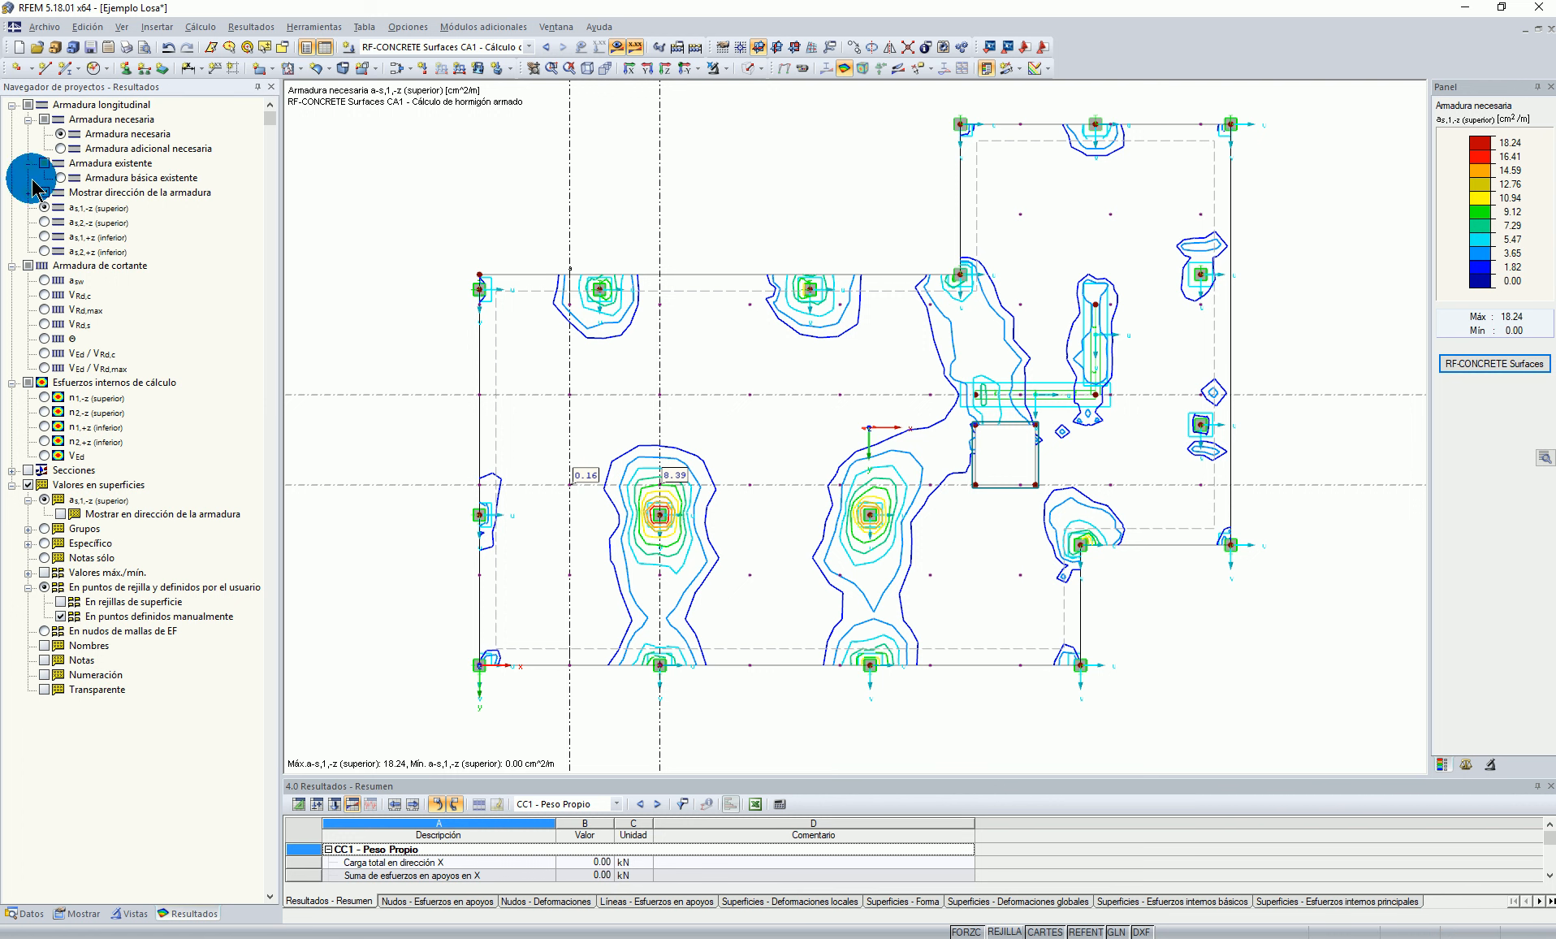
pyautogui.click(61, 177)
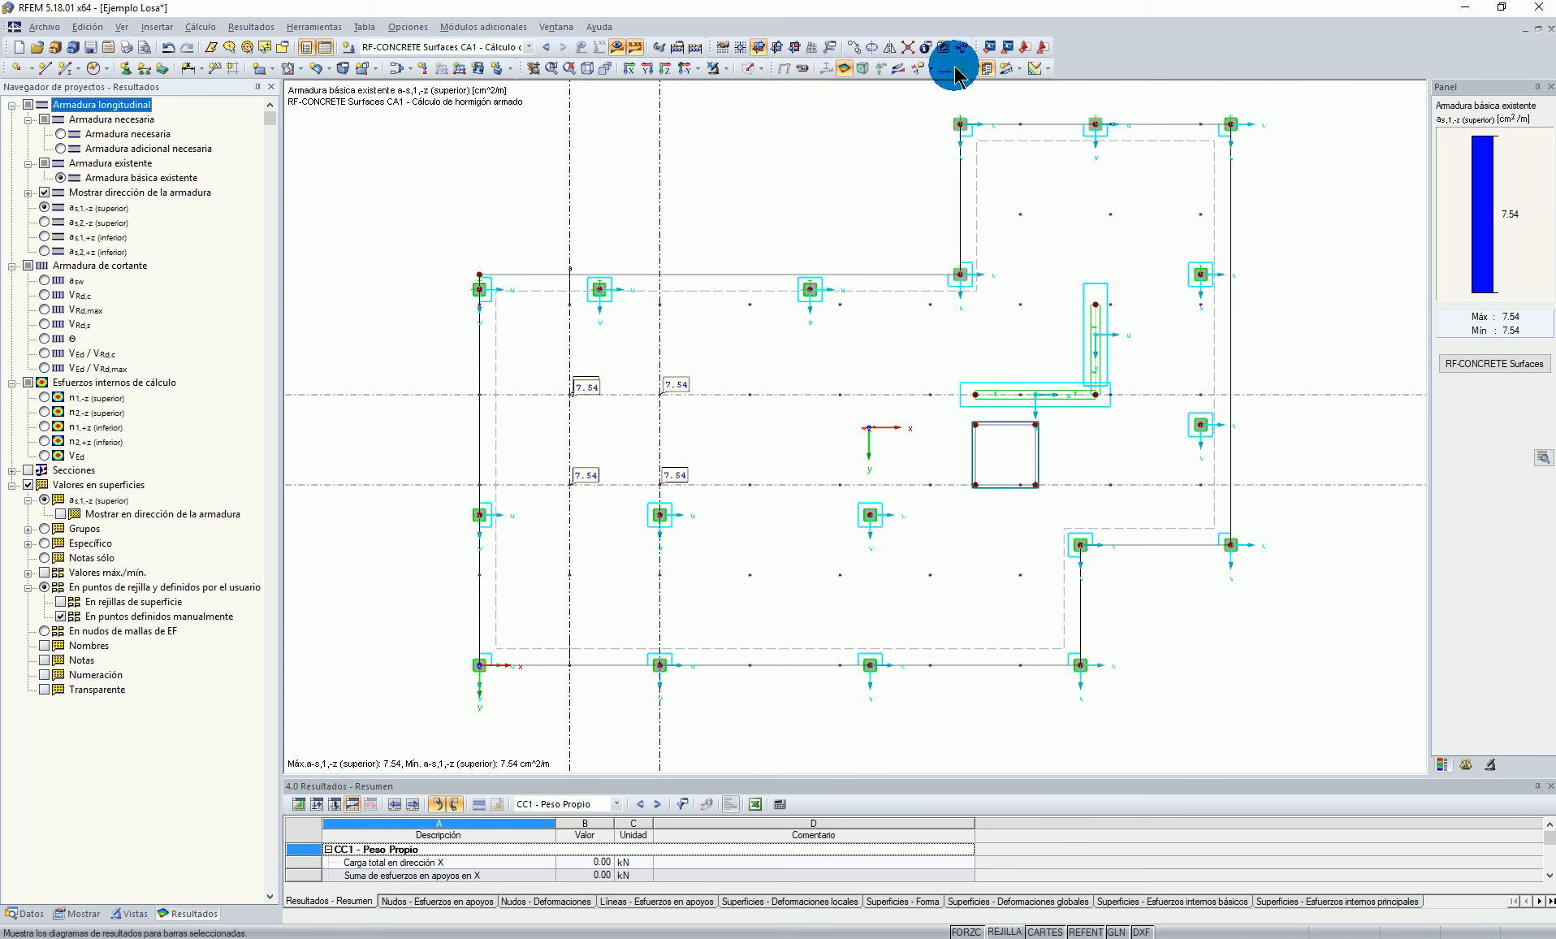
# Step: Reopen the RF-CONCRETE Surfaces longitudinal reinforcement settings and review the diagram comparing the additional reinforcement approaches for serviceability
pyautogui.click(1044, 70)
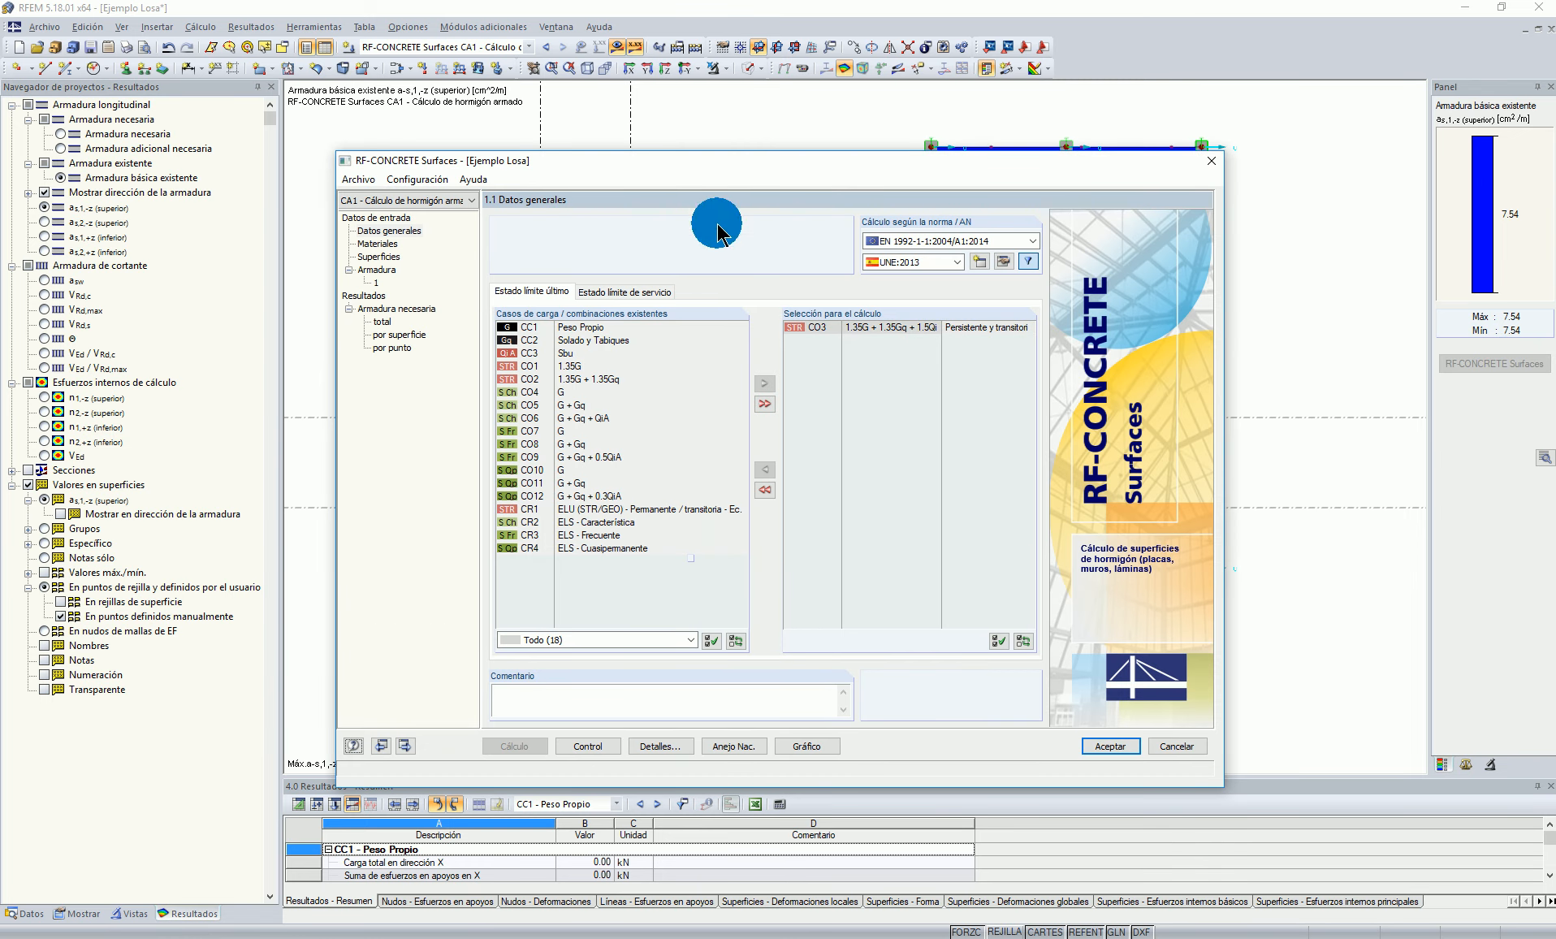
pyautogui.click(378, 271)
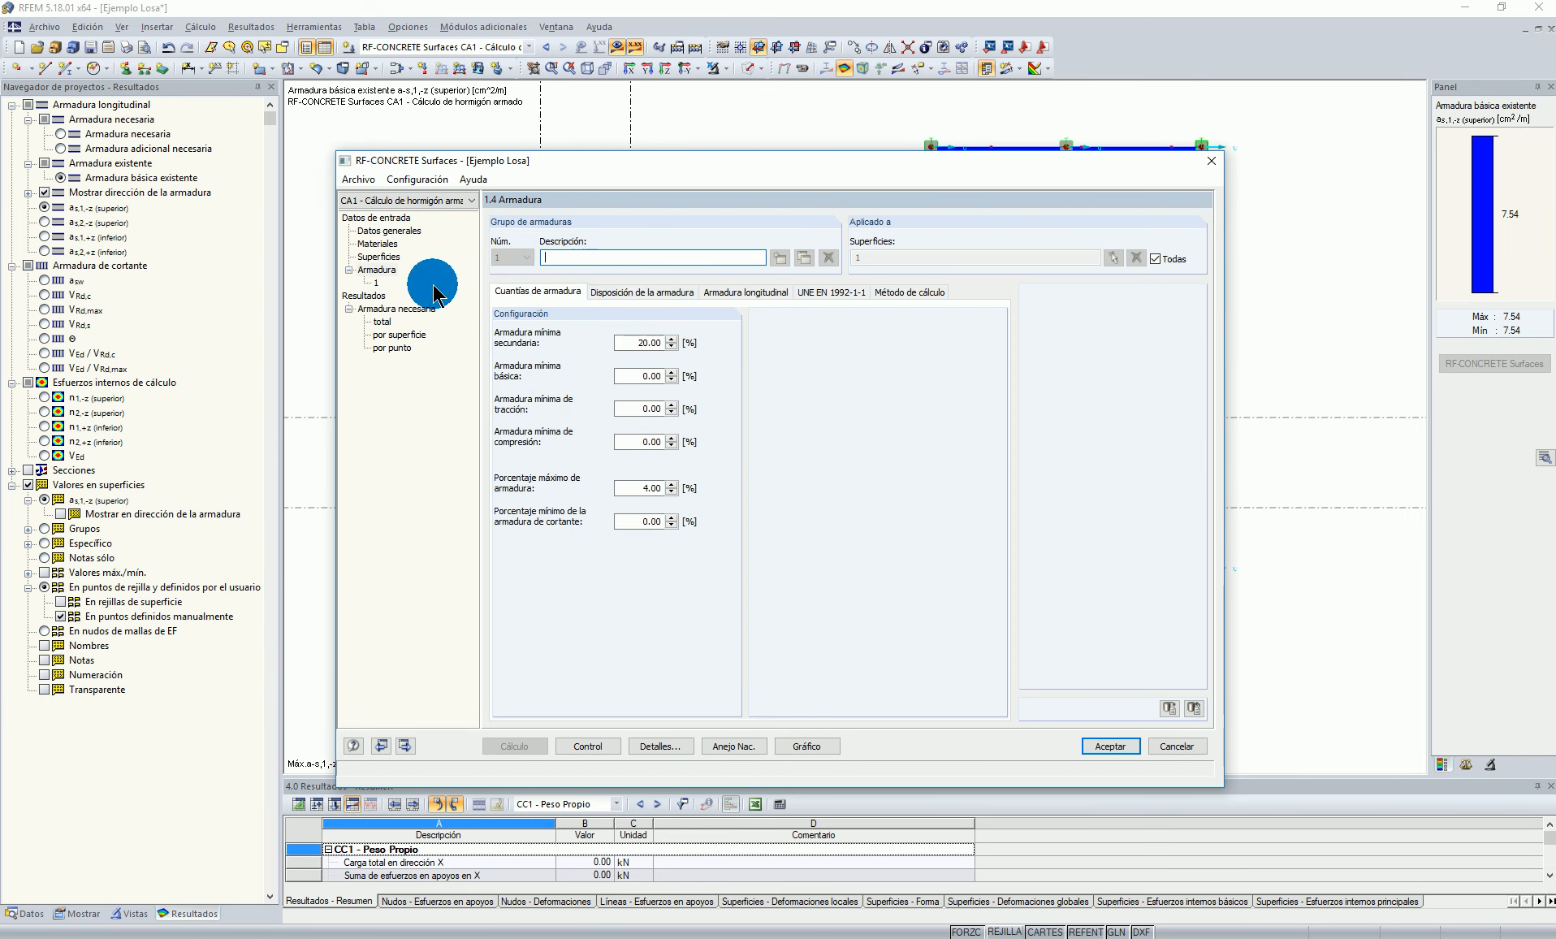
pyautogui.click(647, 293)
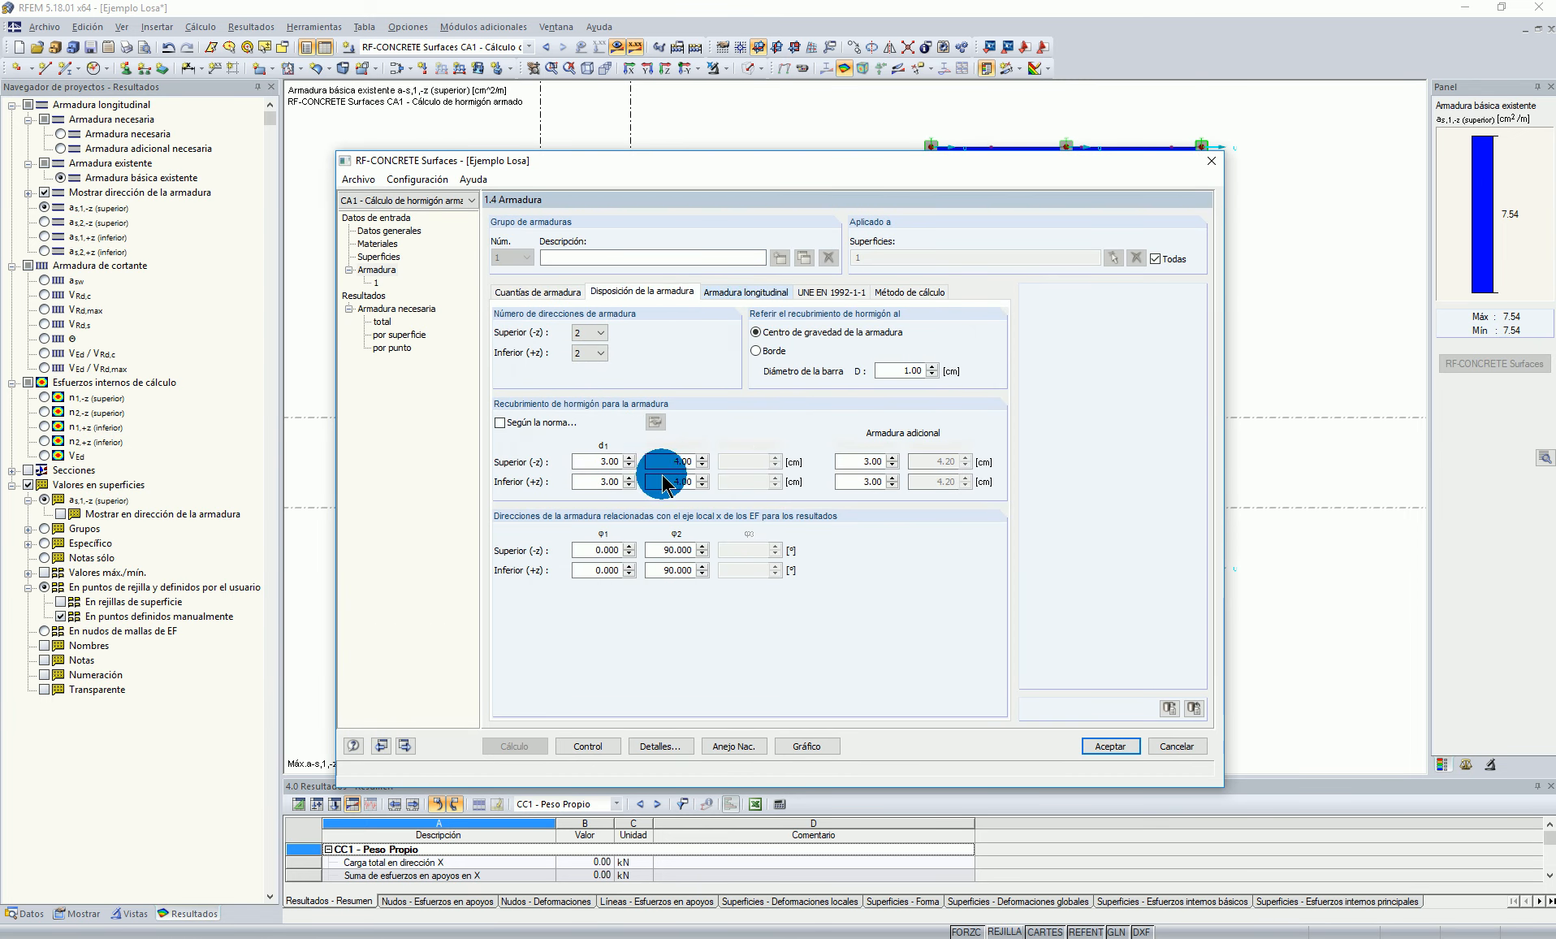
pyautogui.click(722, 479)
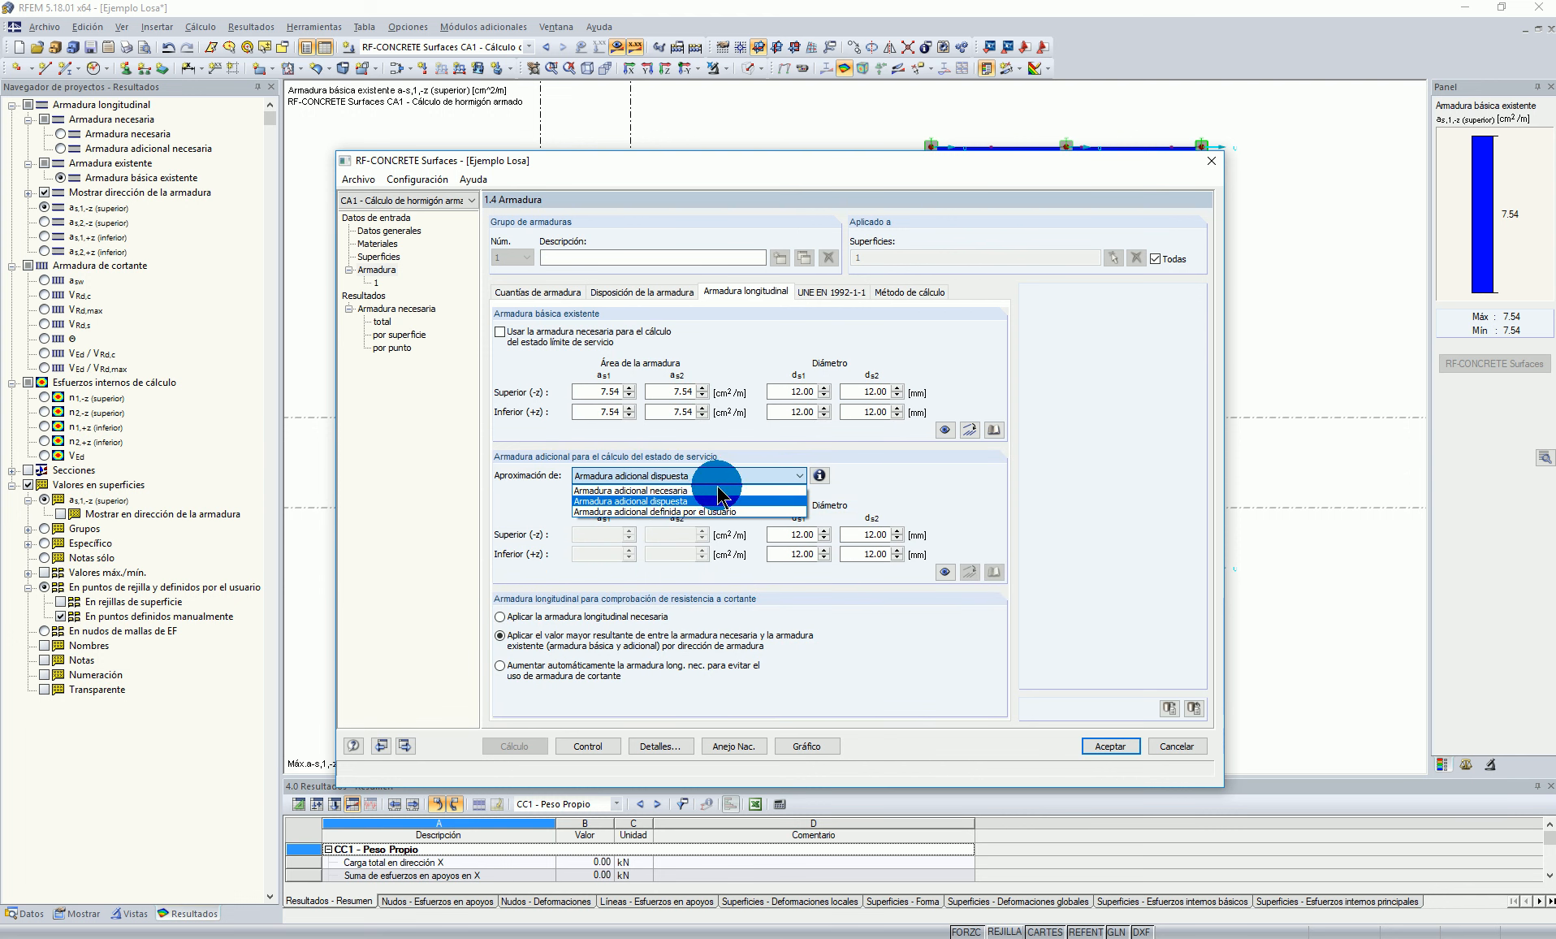
pyautogui.click(670, 502)
pyautogui.click(819, 475)
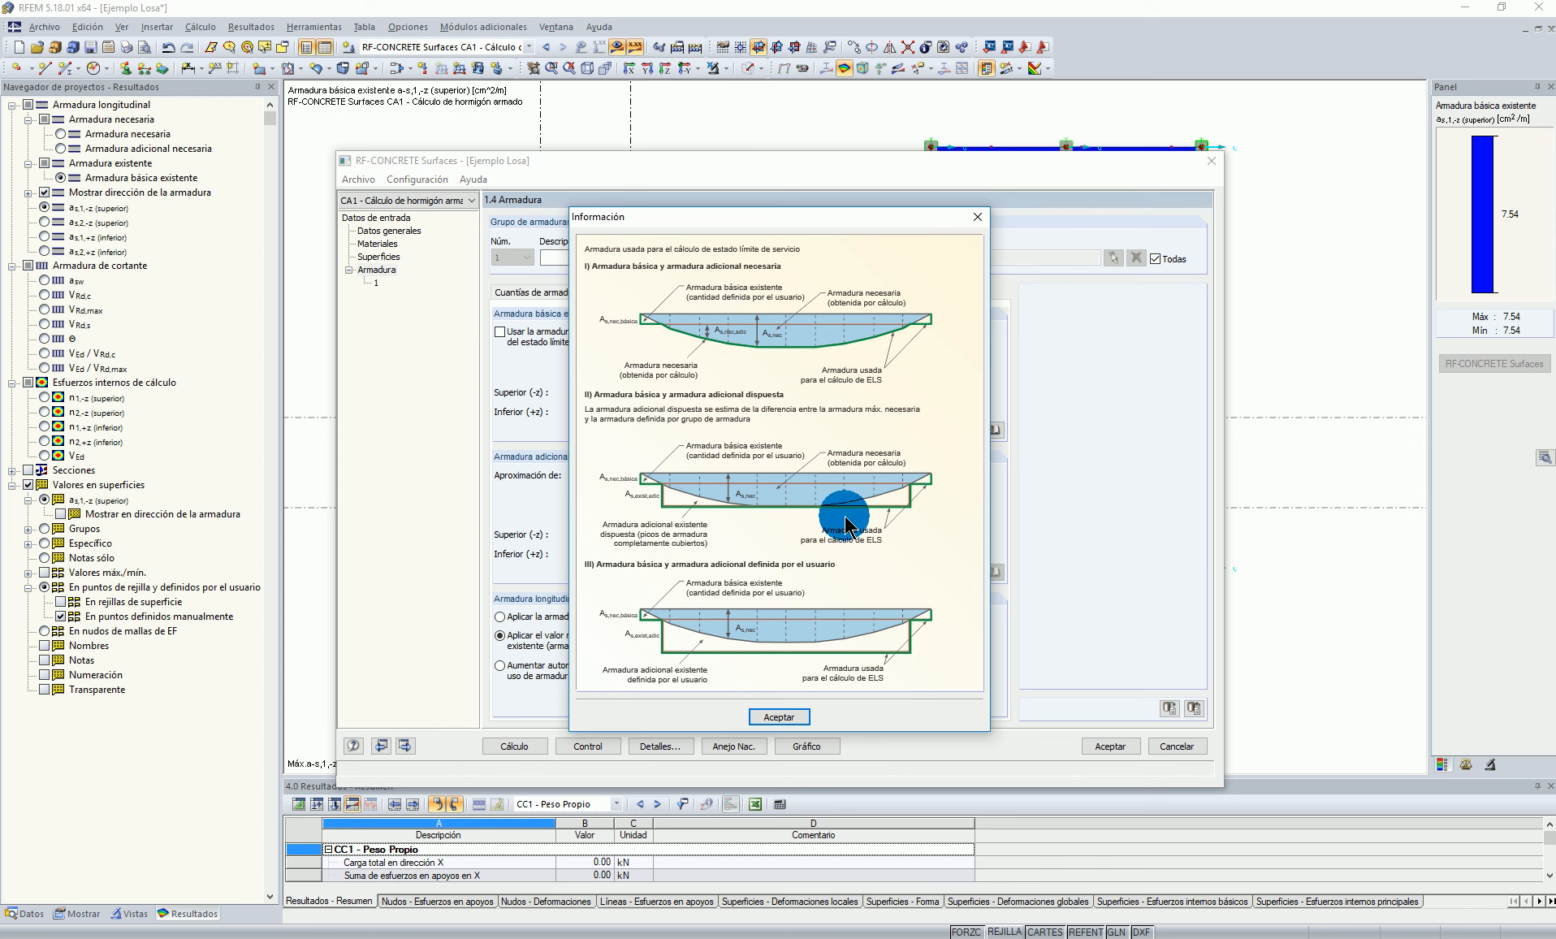
pyautogui.click(977, 217)
# Step: Define user-defined additional reinforcement for serviceability from 16 mm bars at 150 mm spacing, for both faces and directions as,1 and as,2
pyautogui.click(626, 479)
pyautogui.click(638, 512)
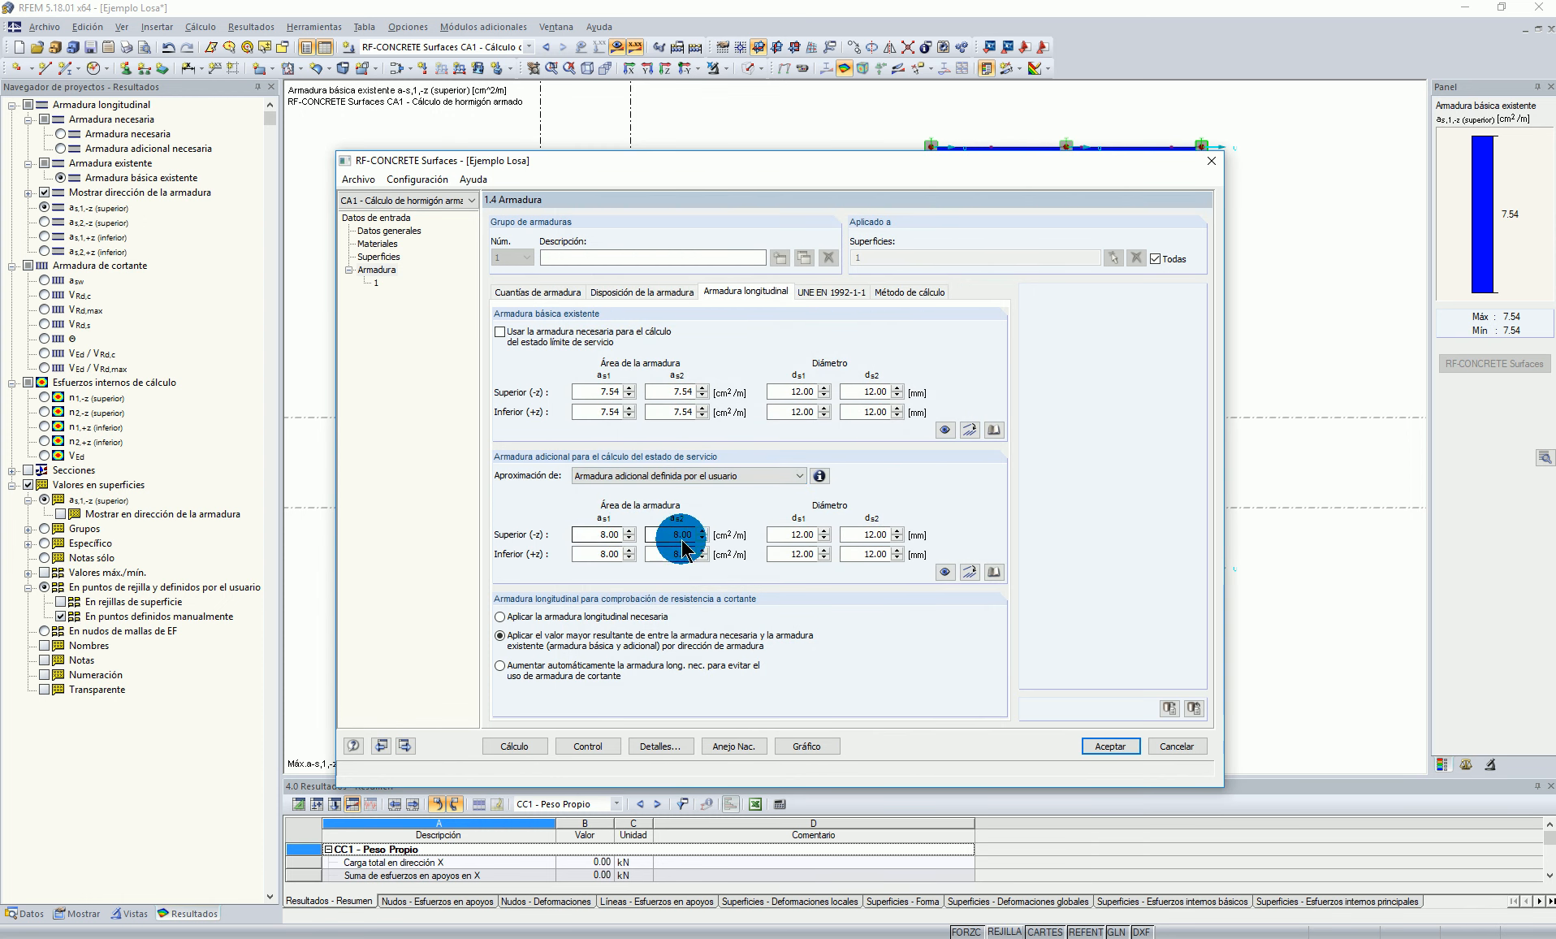
pyautogui.click(968, 572)
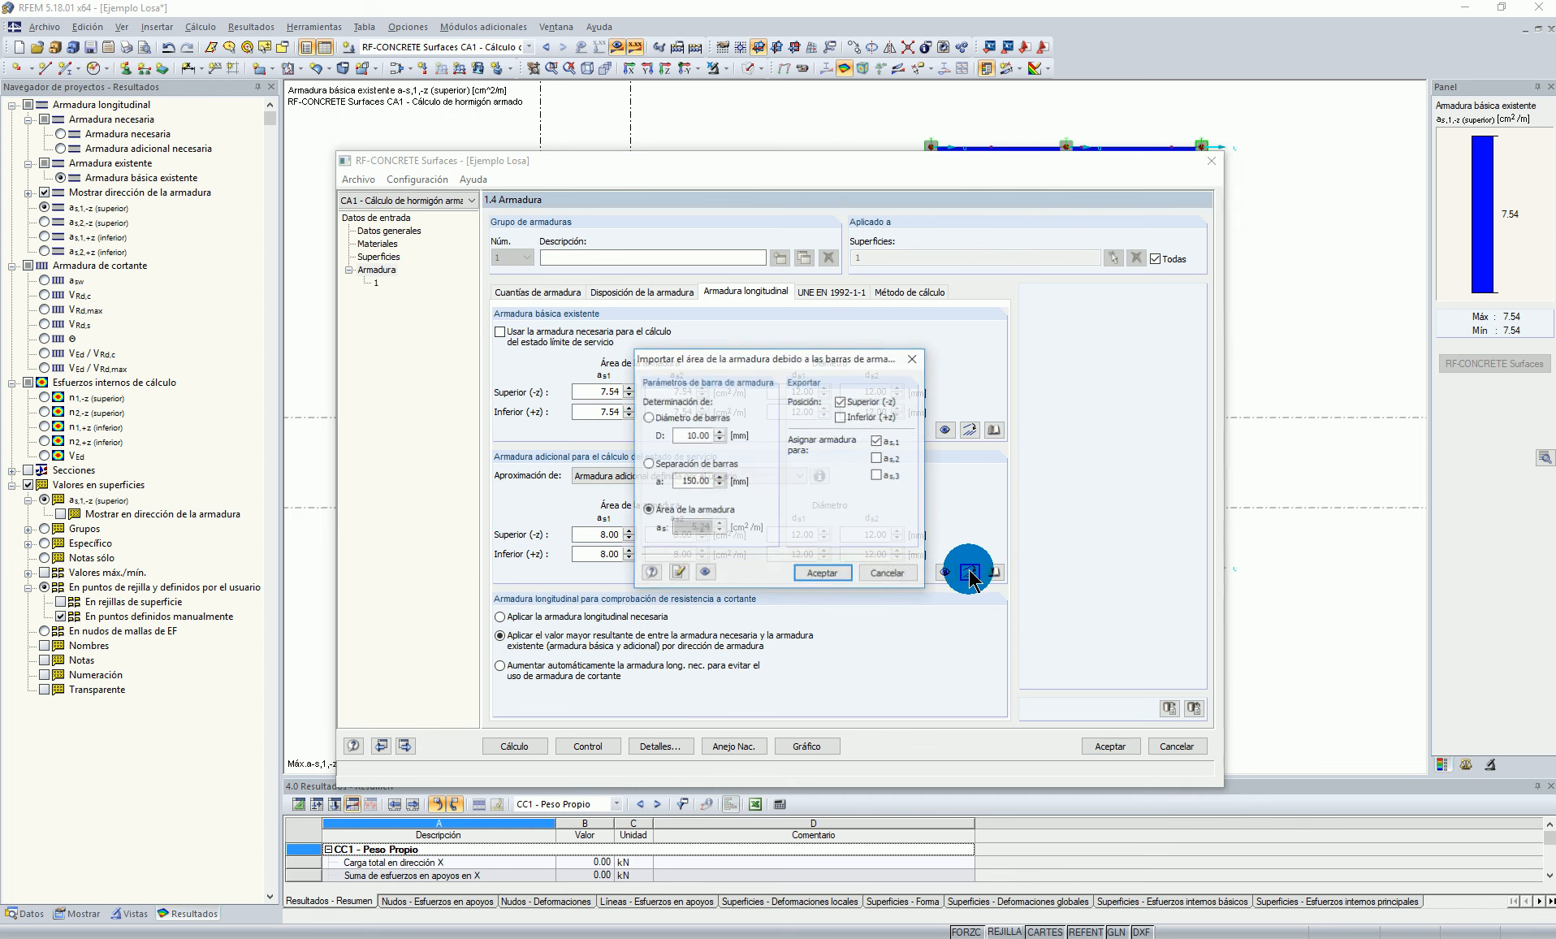
pyautogui.click(686, 436)
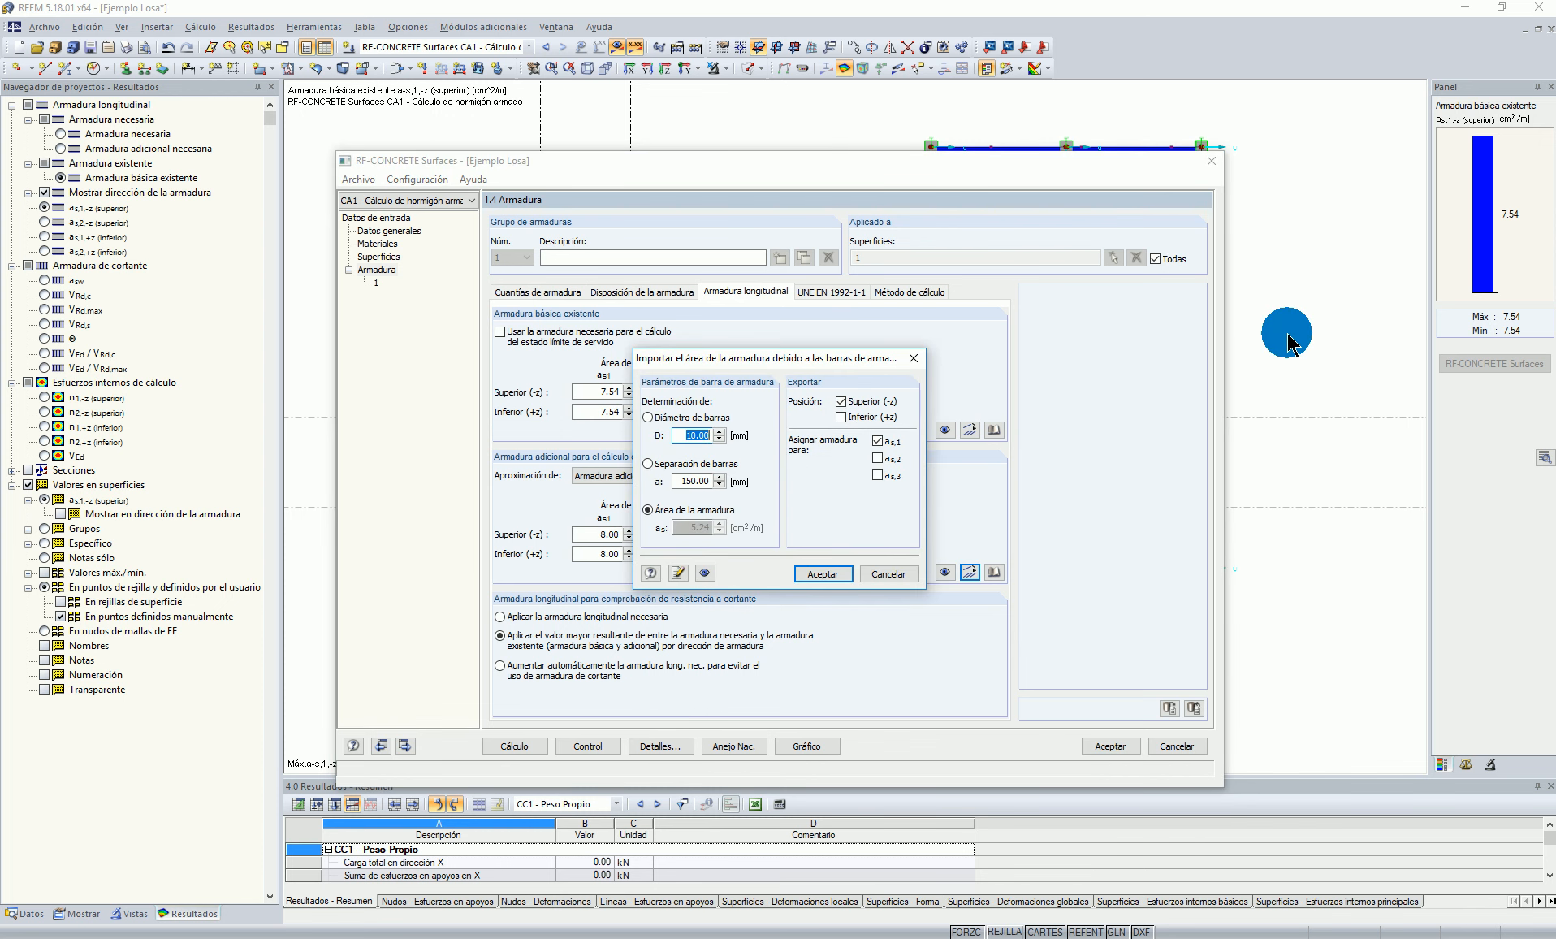
pyautogui.click(683, 486)
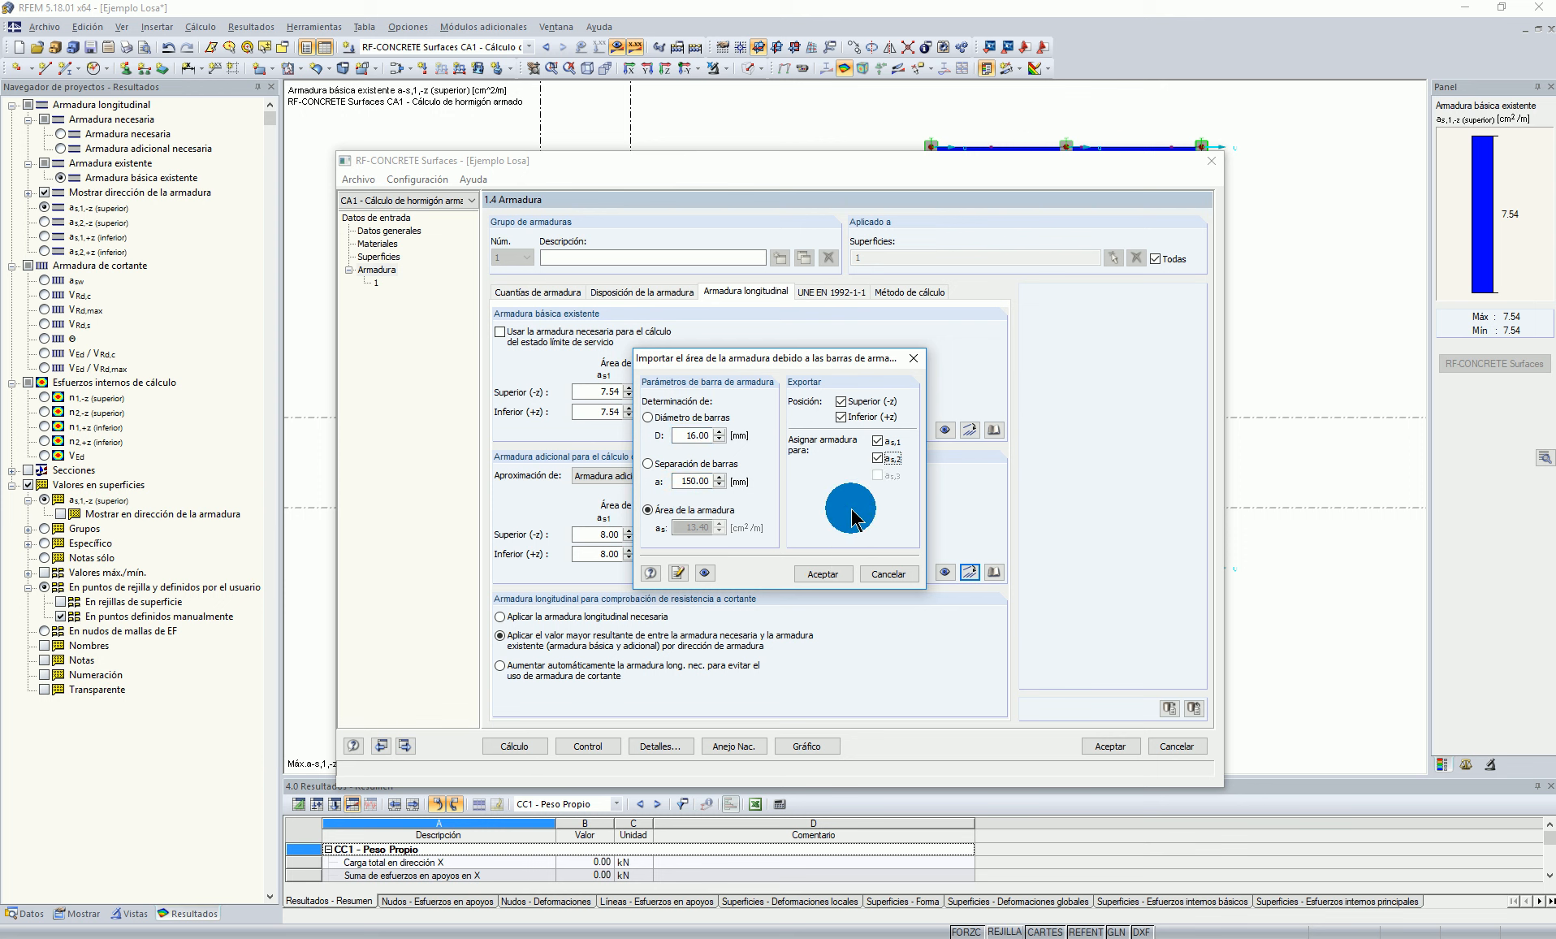
pyautogui.click(822, 580)
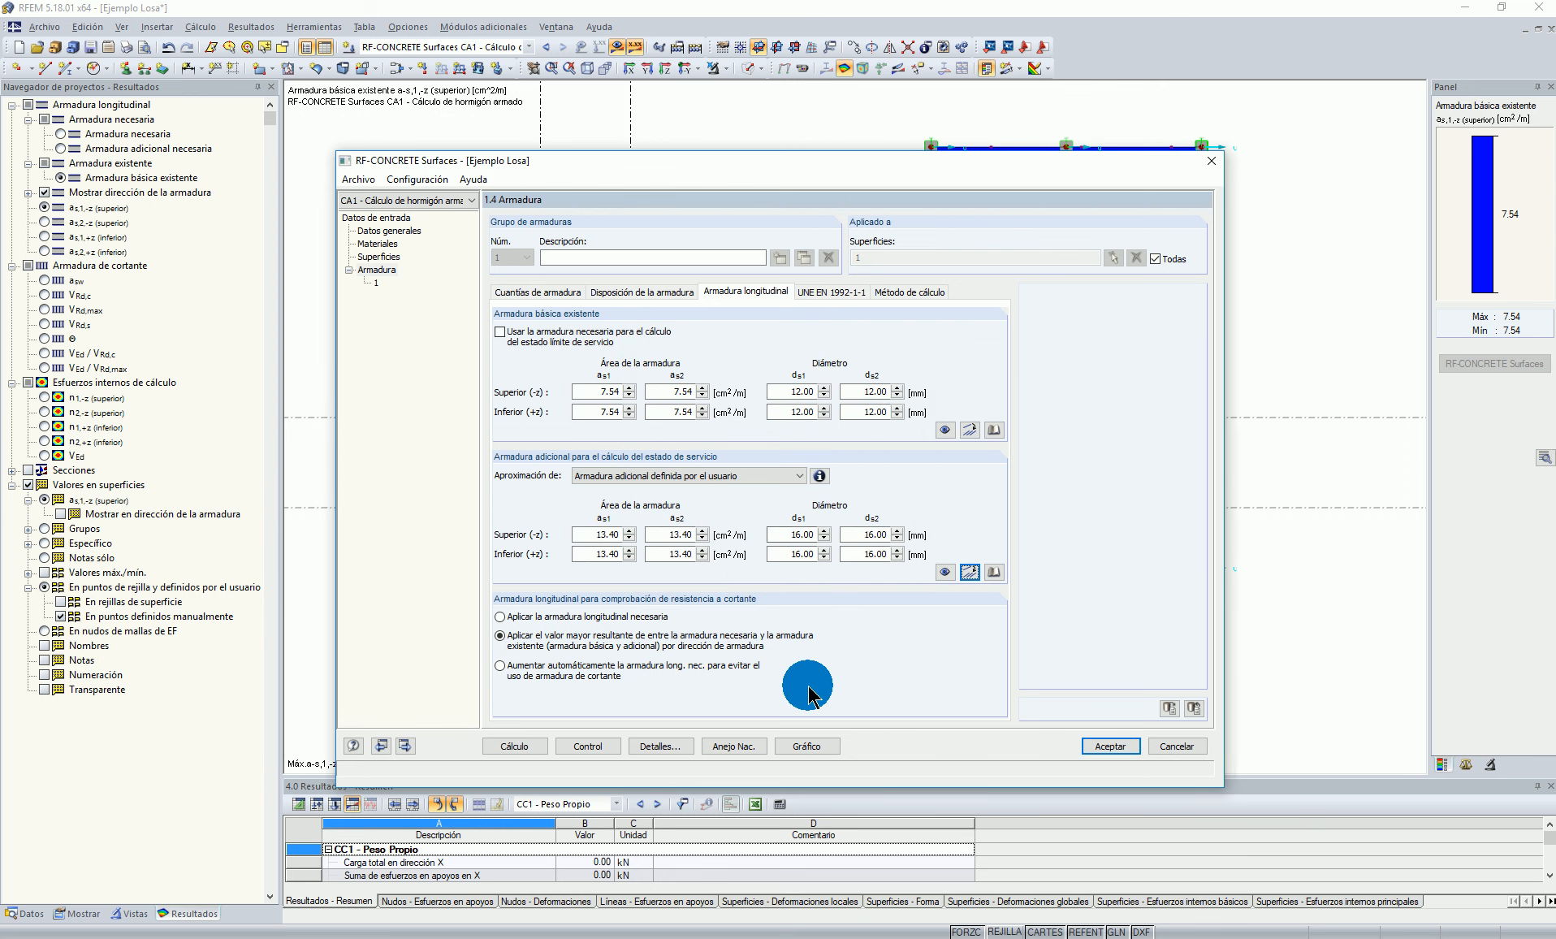
# Step: Set the bar diameter D in the reinforcement layout to 1 cm and calculate the required reinforcement
pyautogui.click(507, 748)
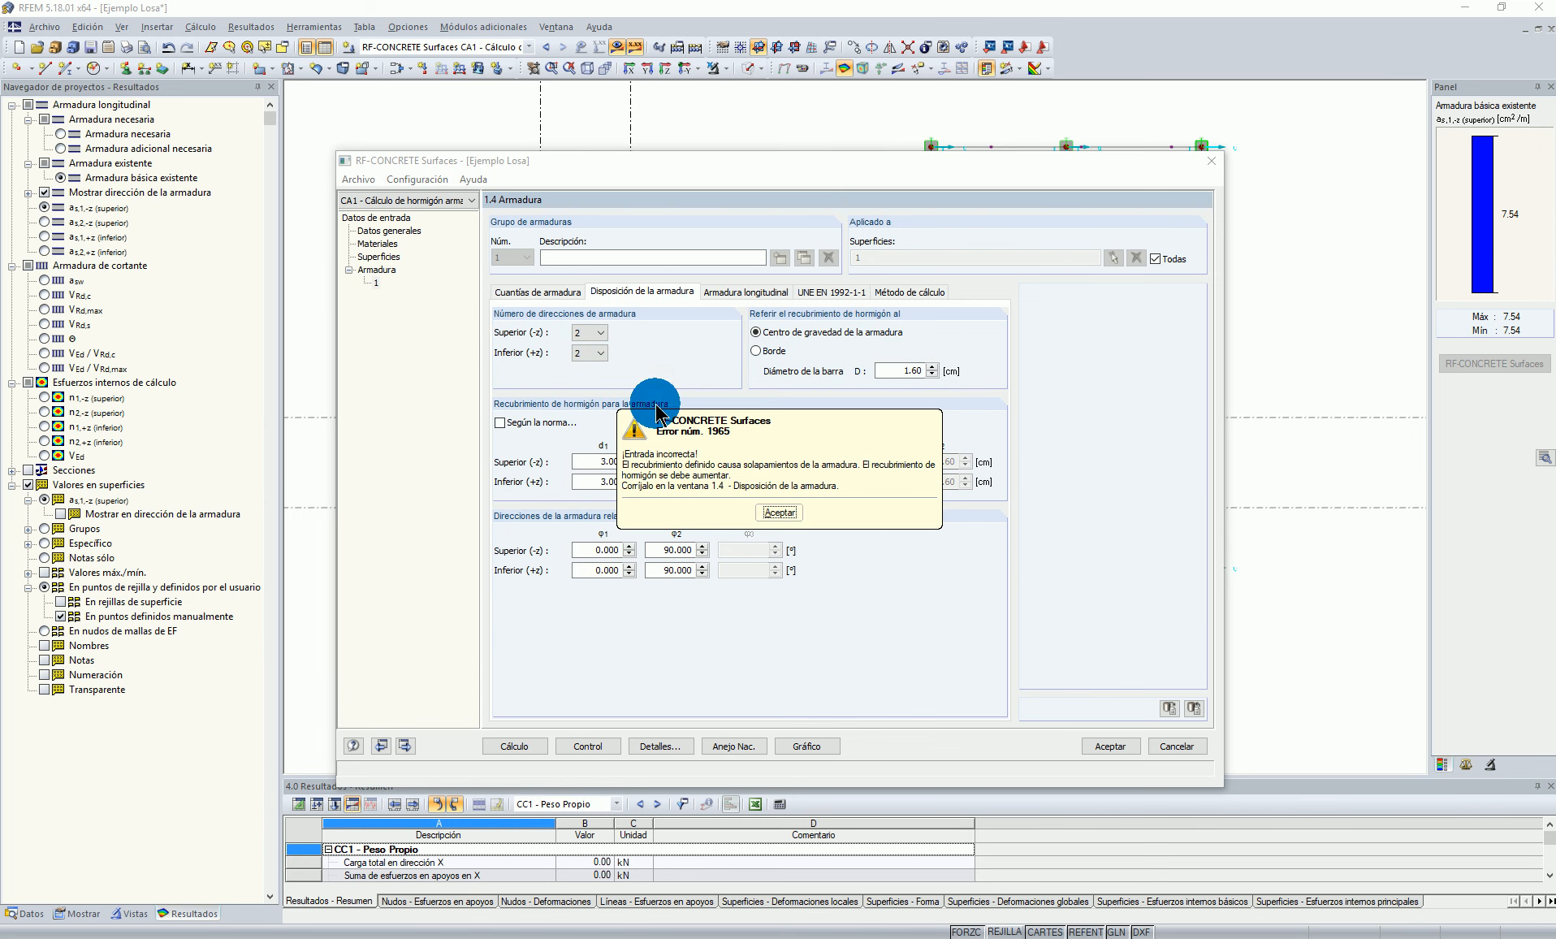
pyautogui.click(811, 508)
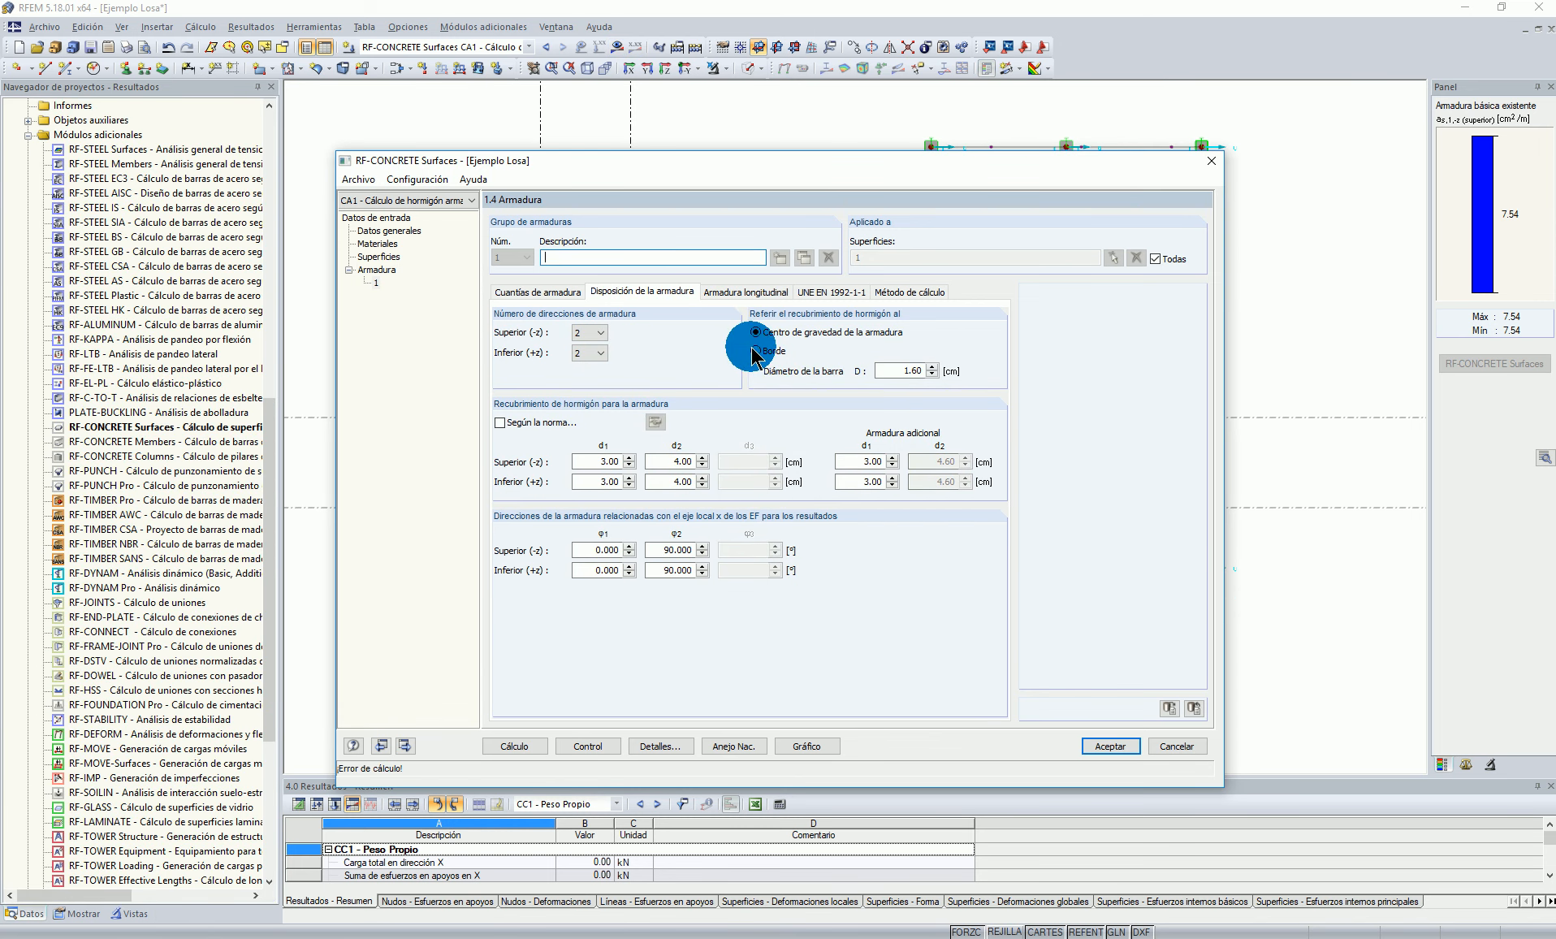
pyautogui.click(667, 463)
pyautogui.click(897, 370)
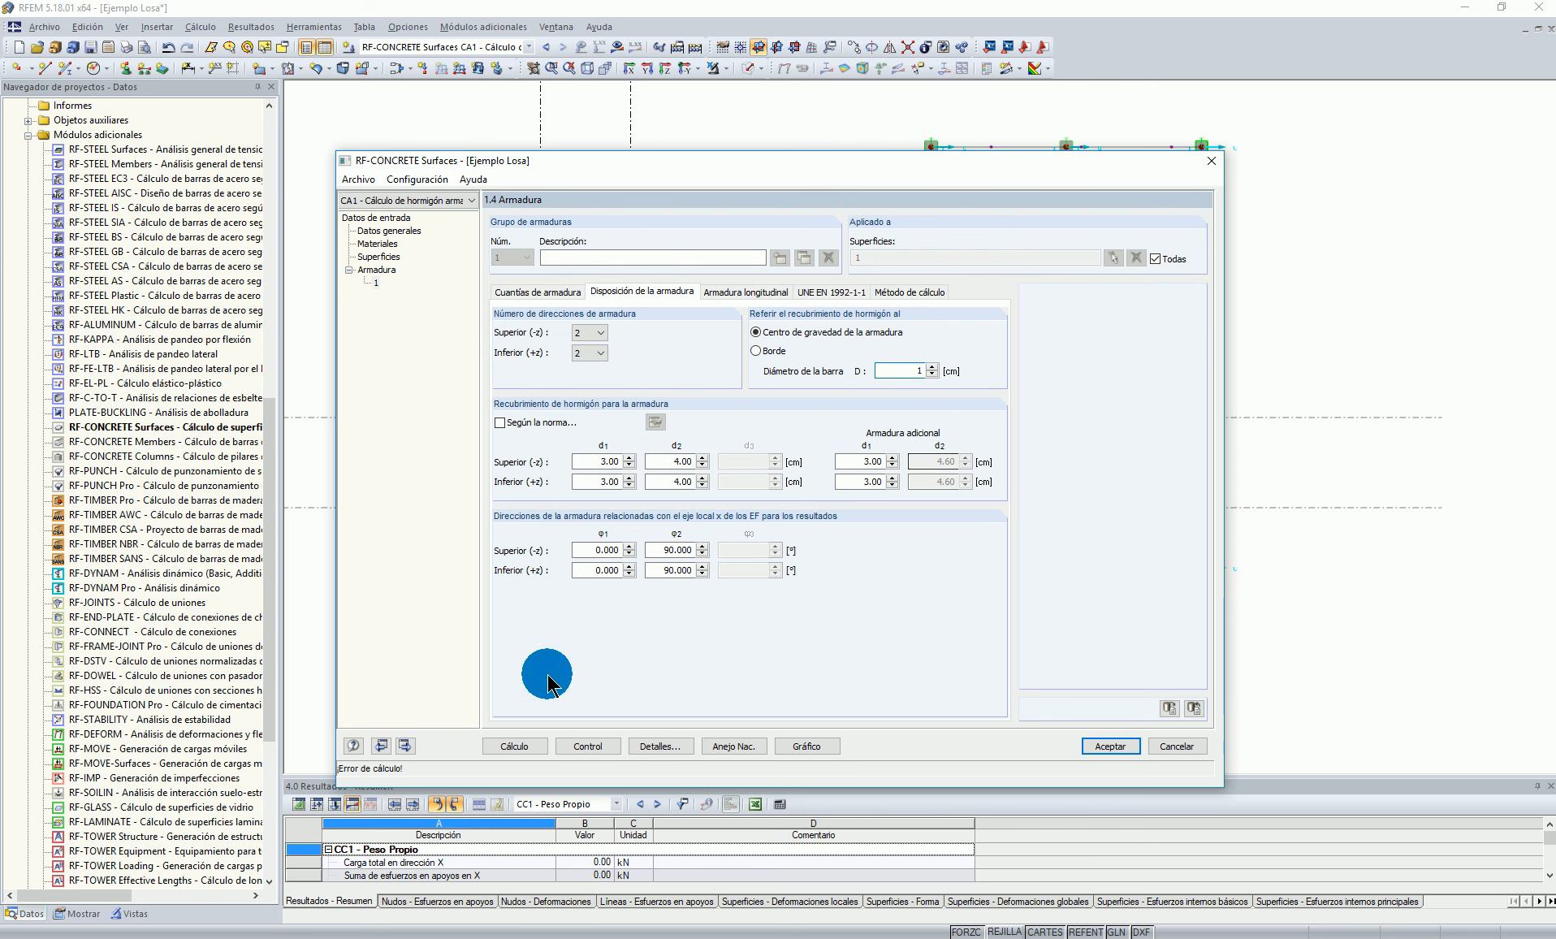
pyautogui.click(526, 746)
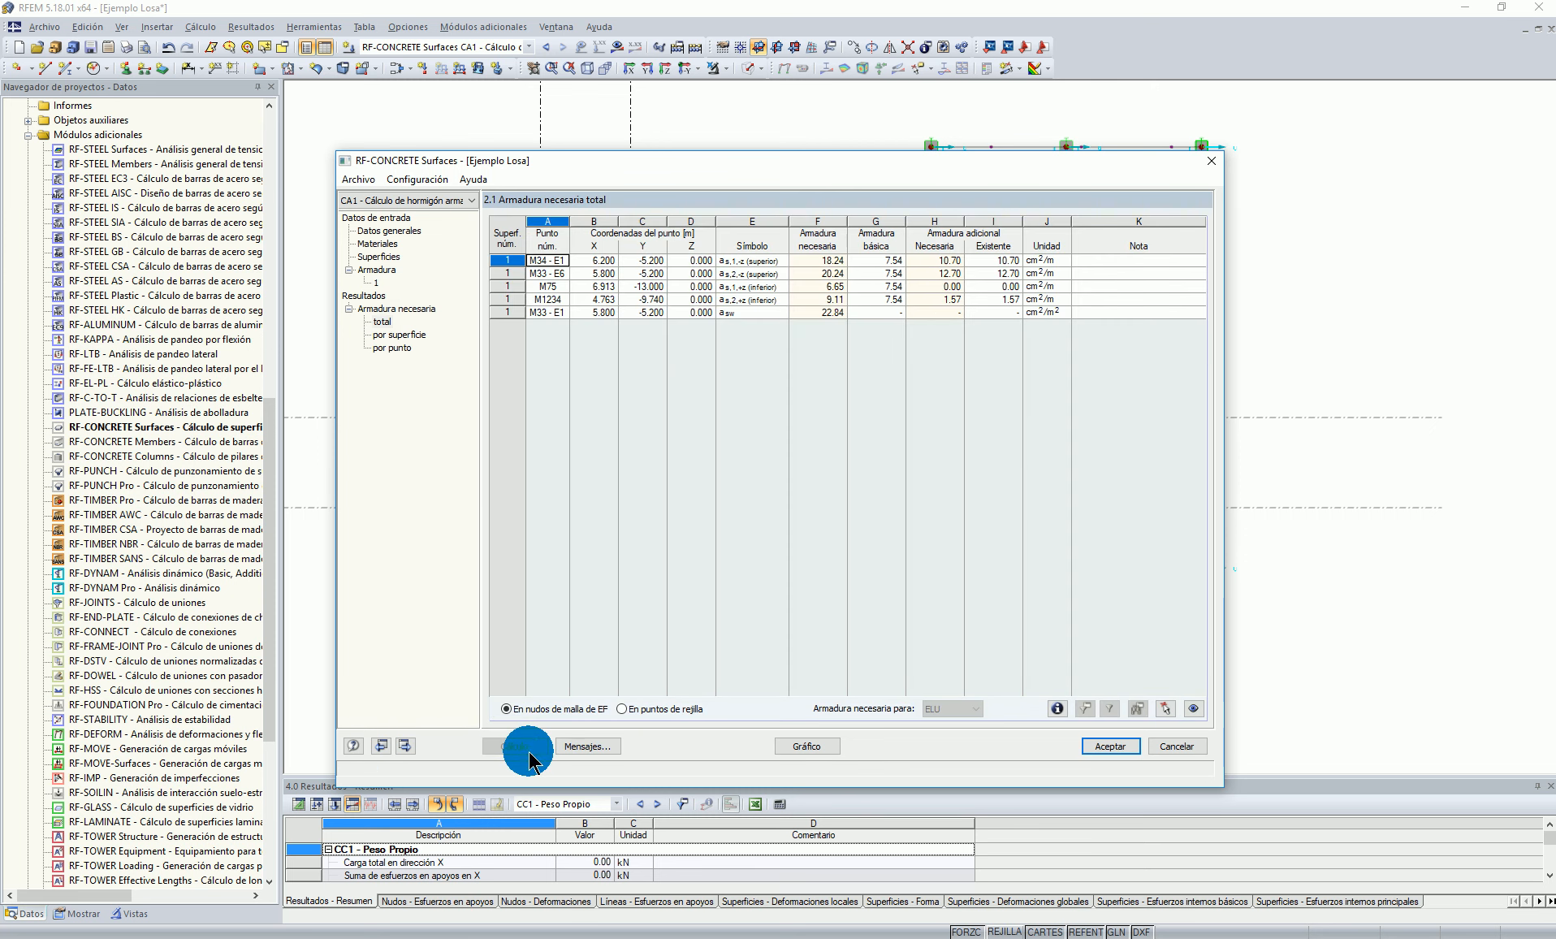
# Step: Show the required additional top reinforcement as,1 graphically on the slab, followed by the existing basic reinforcement
pyautogui.click(806, 743)
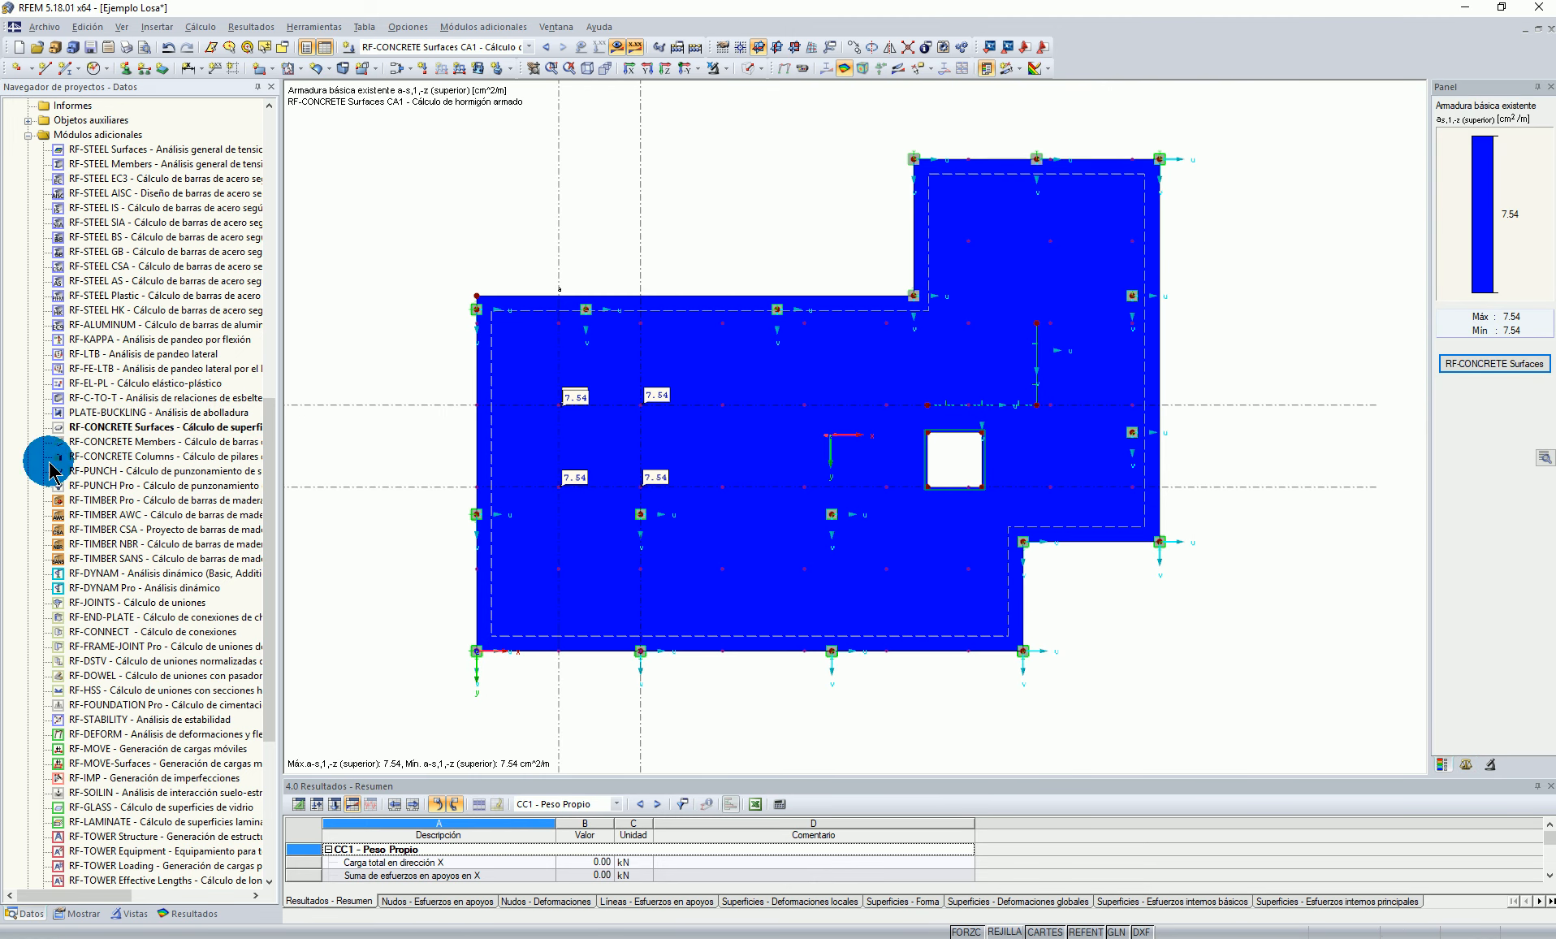
pyautogui.scroll(5, 101, 418)
pyautogui.click(189, 912)
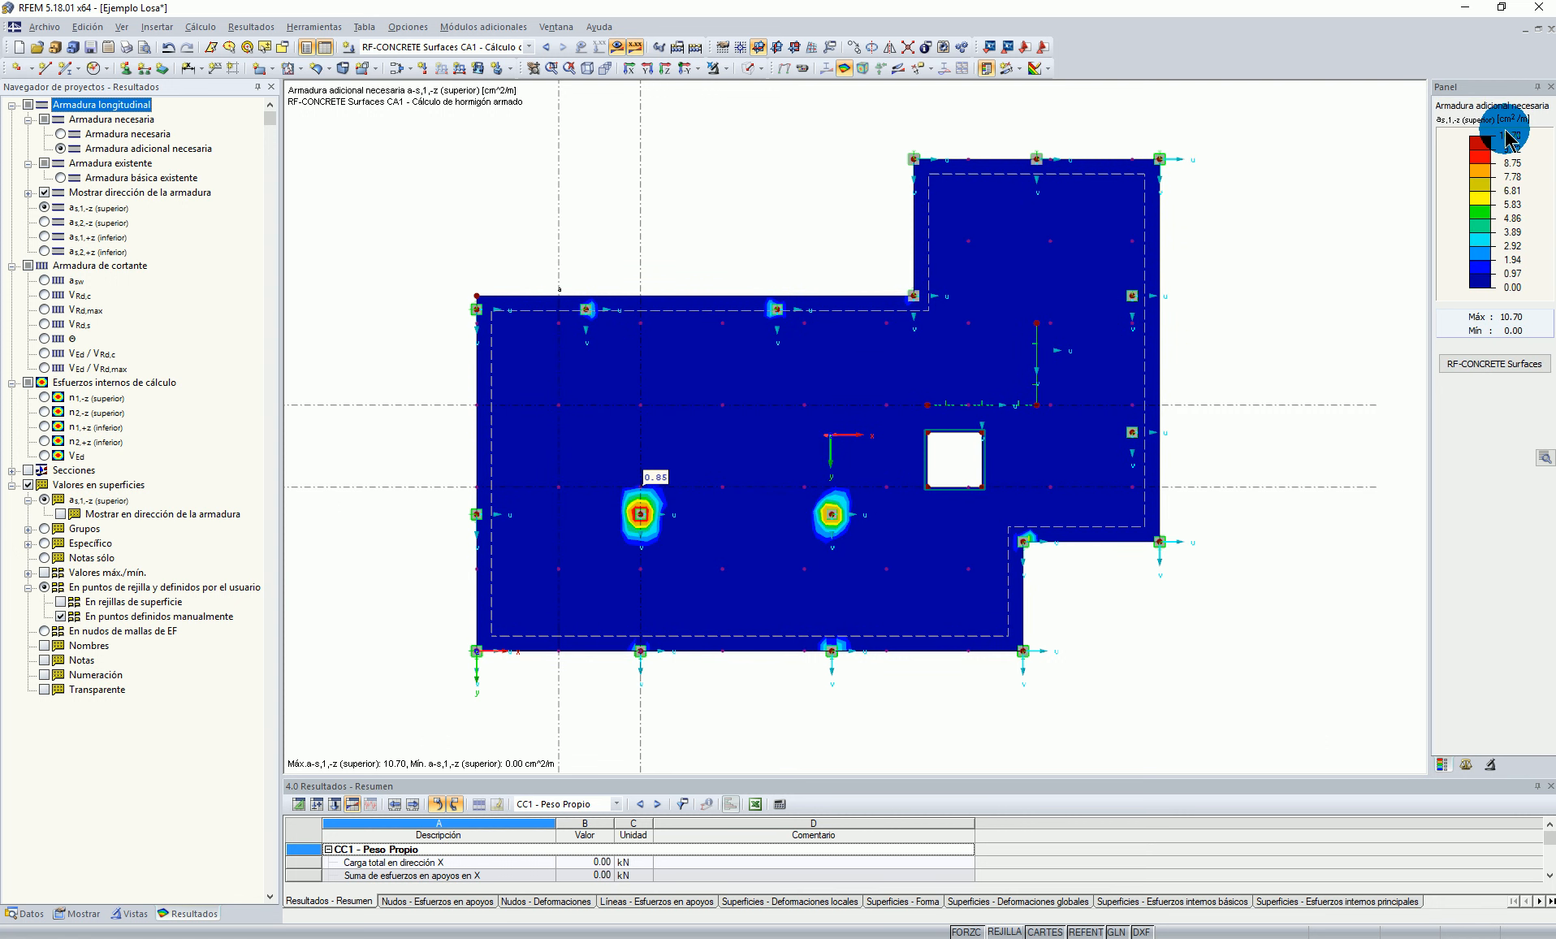
pyautogui.moveTo(757, 219); pyautogui.dragTo(759, 238, button='middle')
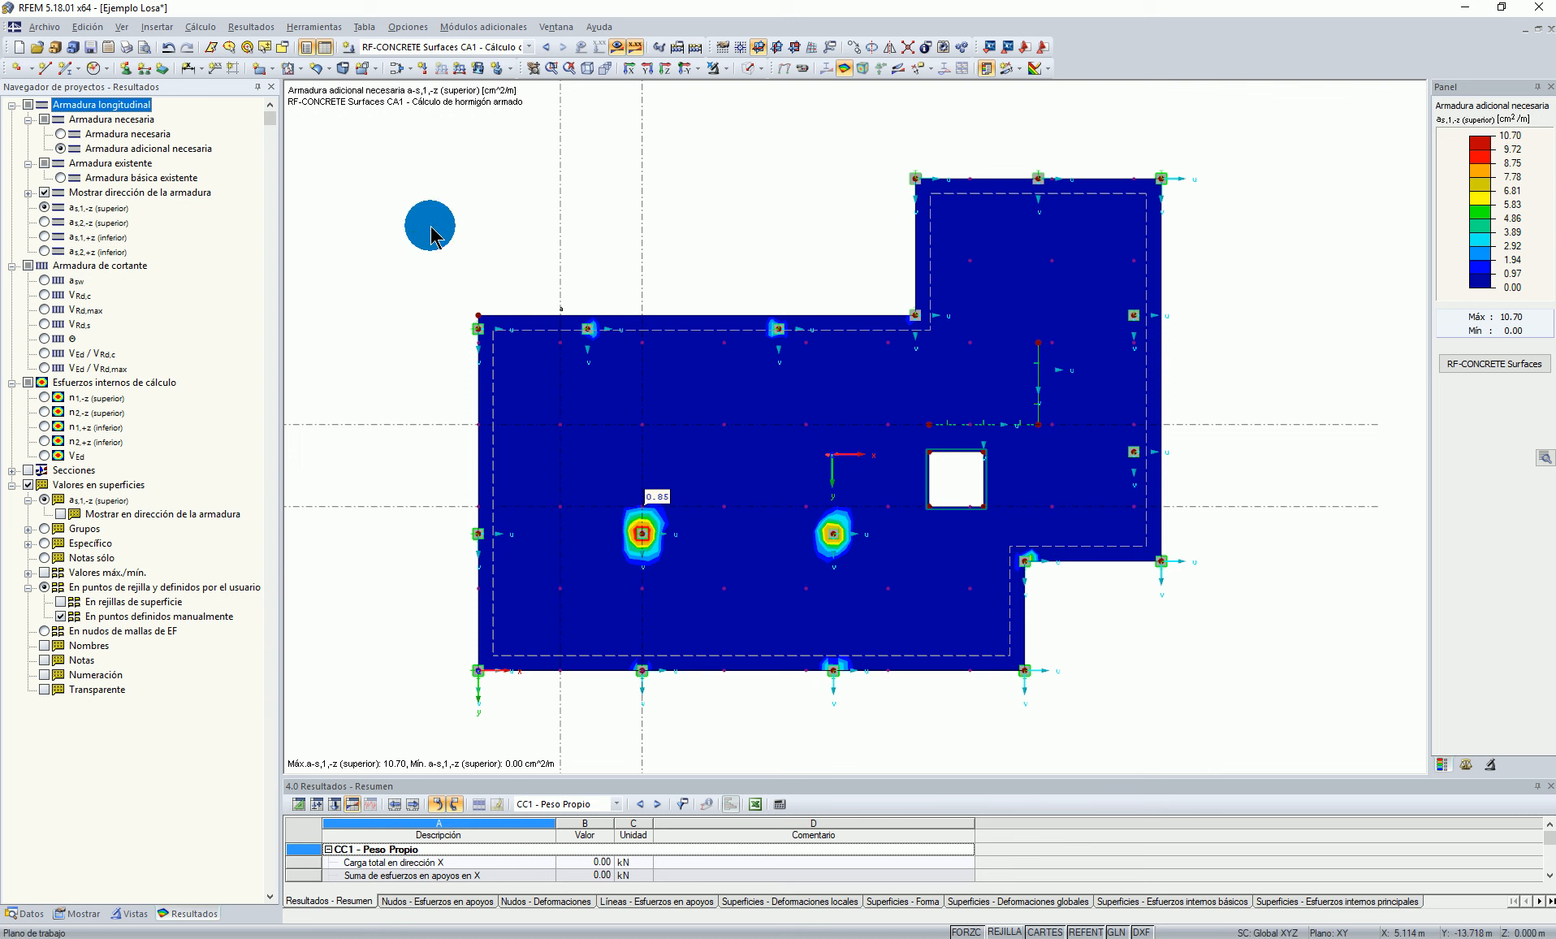
pyautogui.click(60, 177)
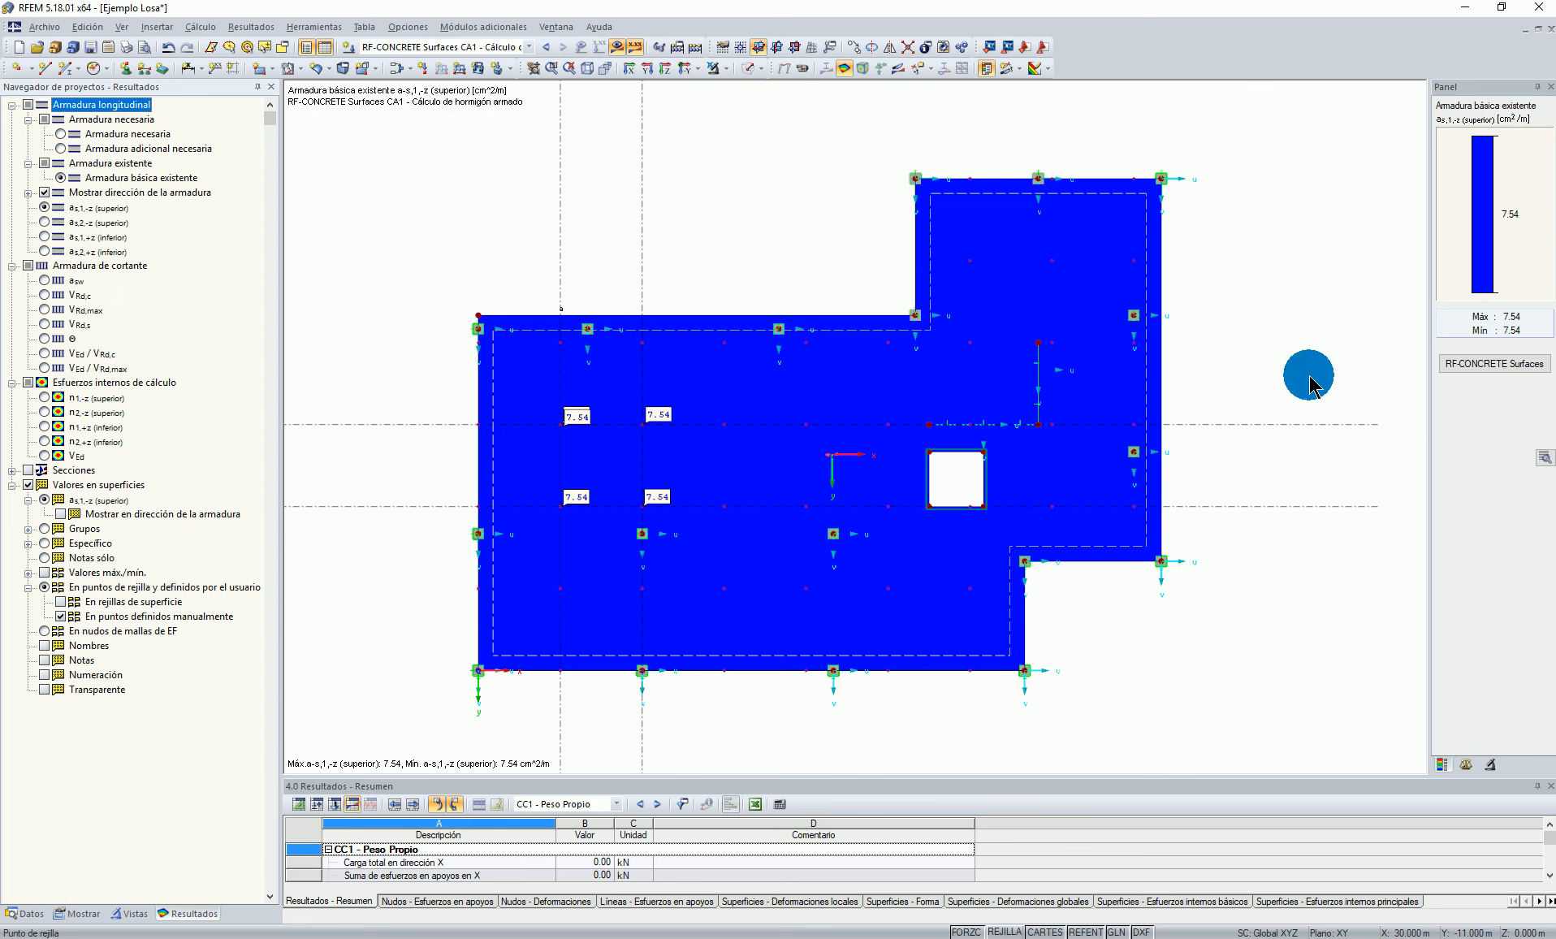
# Step: Reopen RF-CONCRETE Surfaces, check the longitudinal reinforcement settings and list the total required reinforcement at grid points
pyautogui.click(1492, 363)
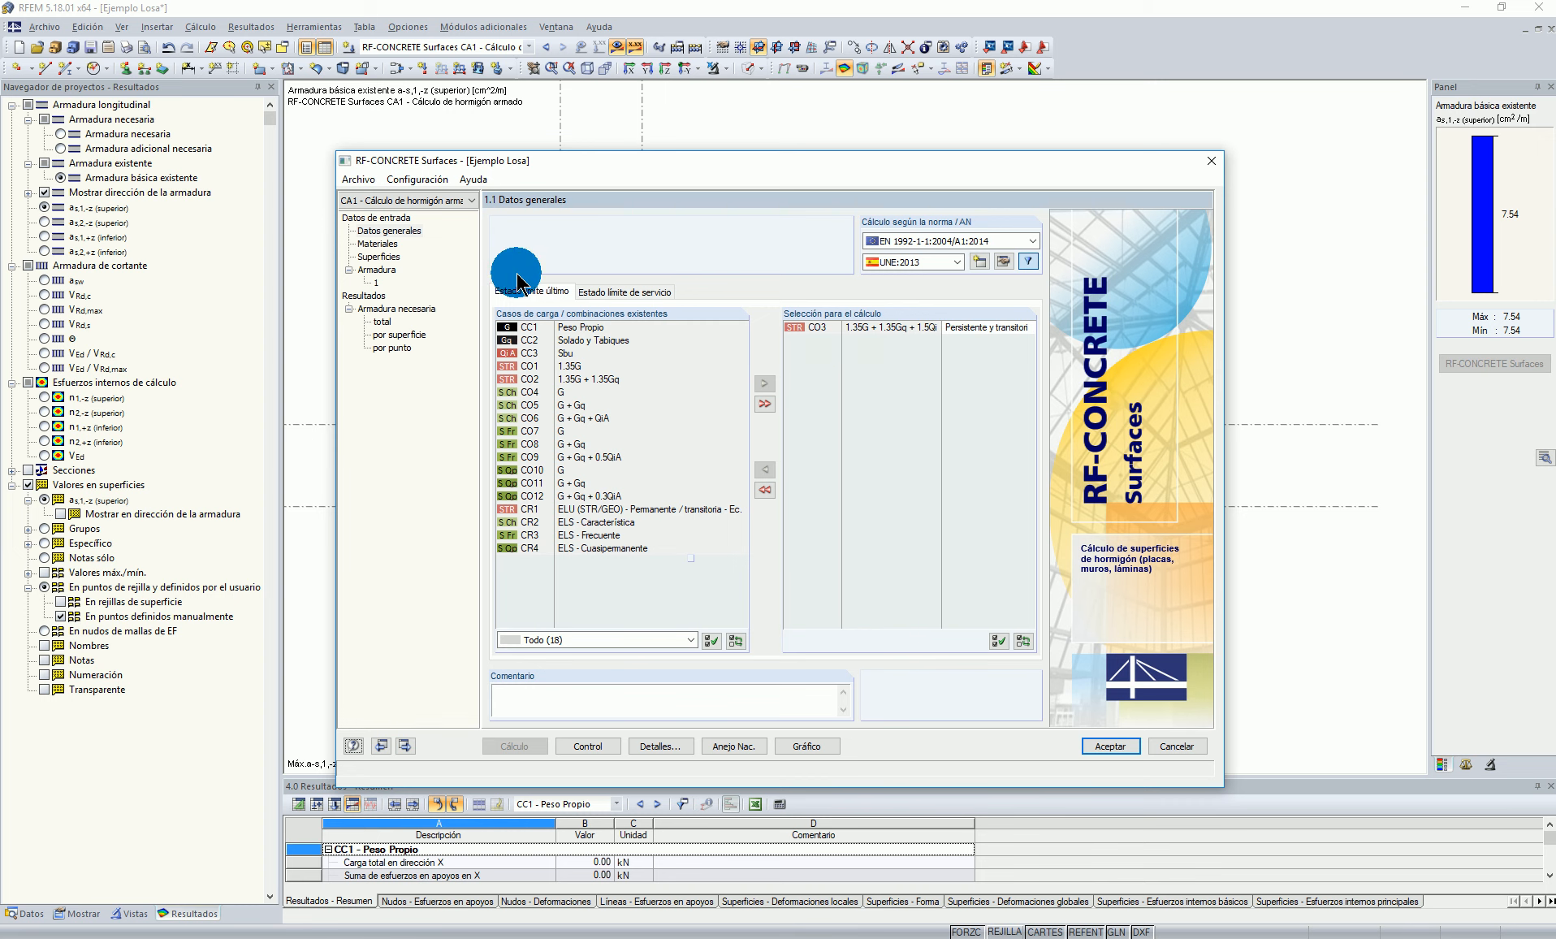
pyautogui.click(380, 269)
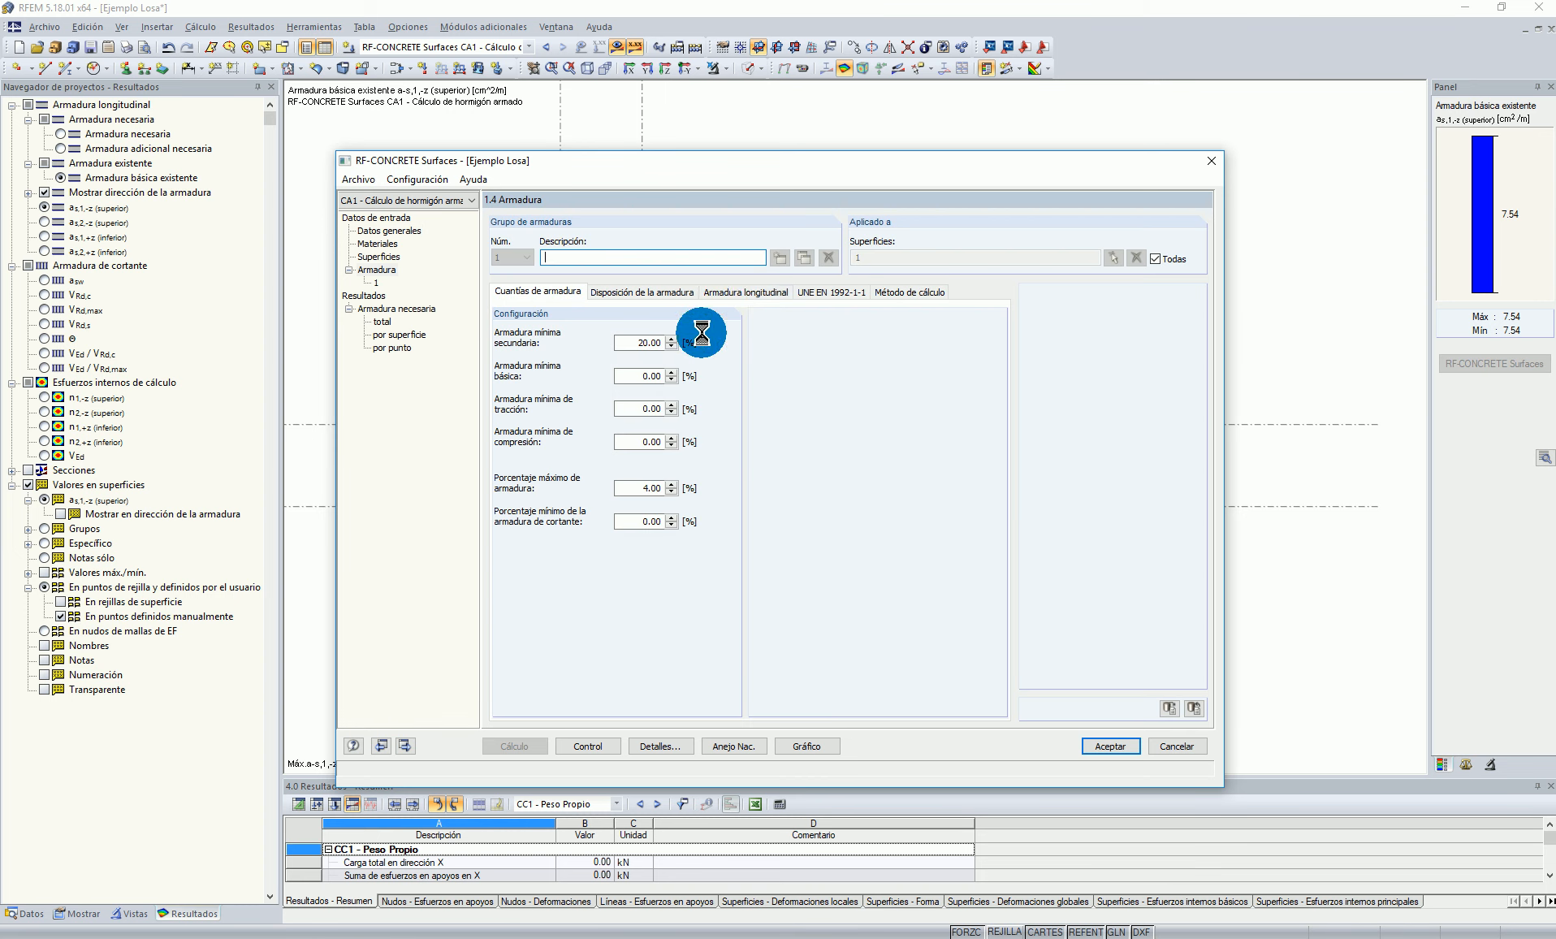
pyautogui.click(735, 291)
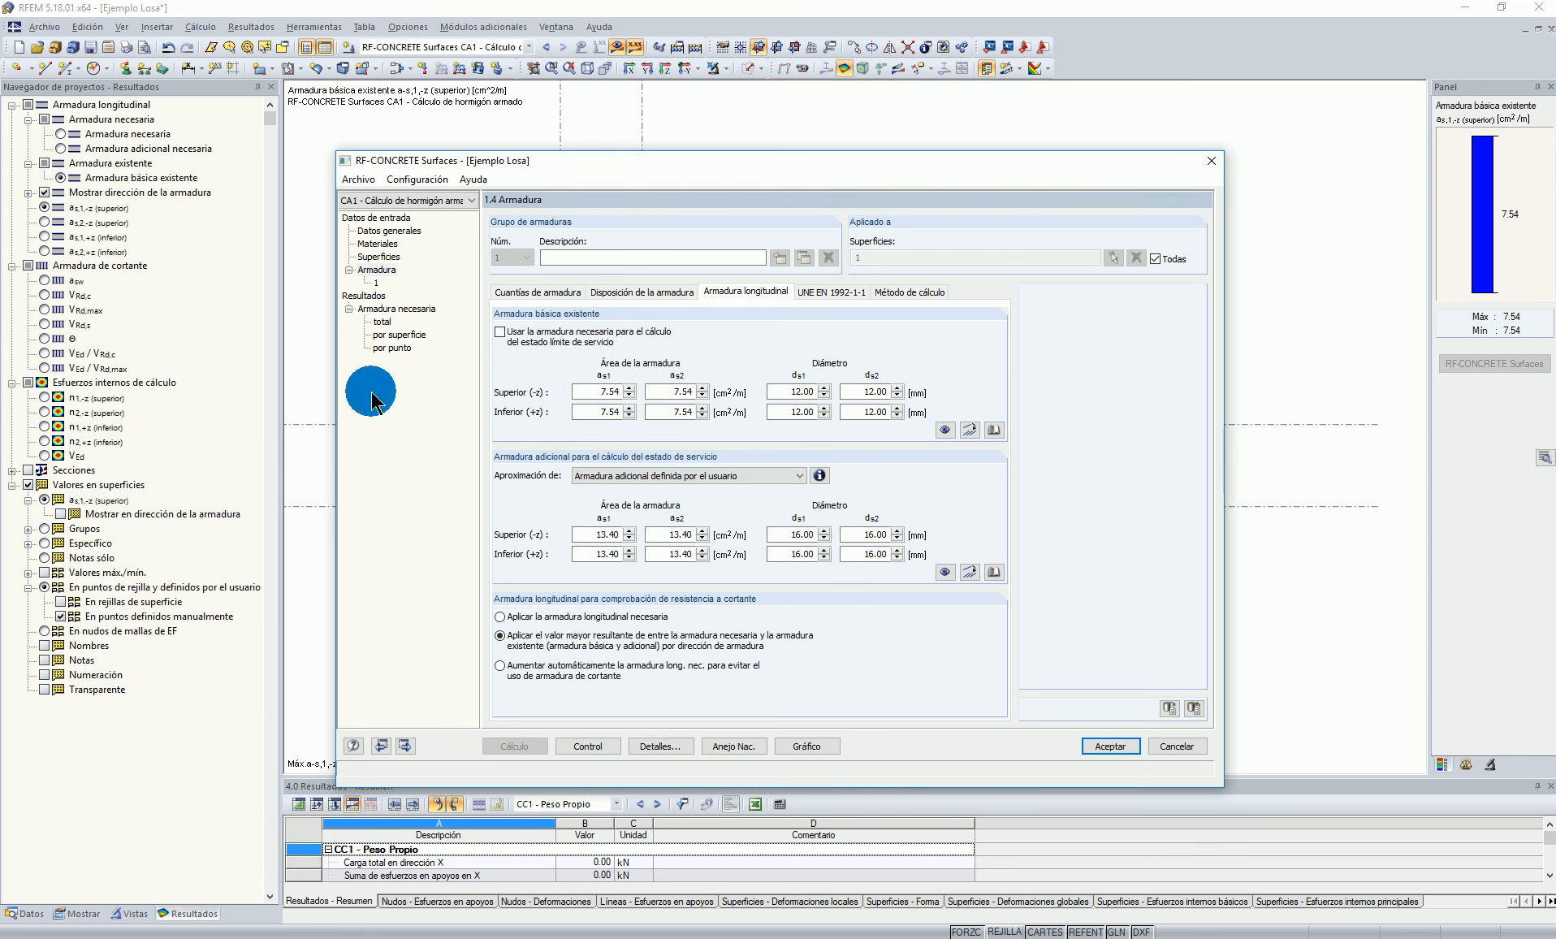
pyautogui.click(381, 322)
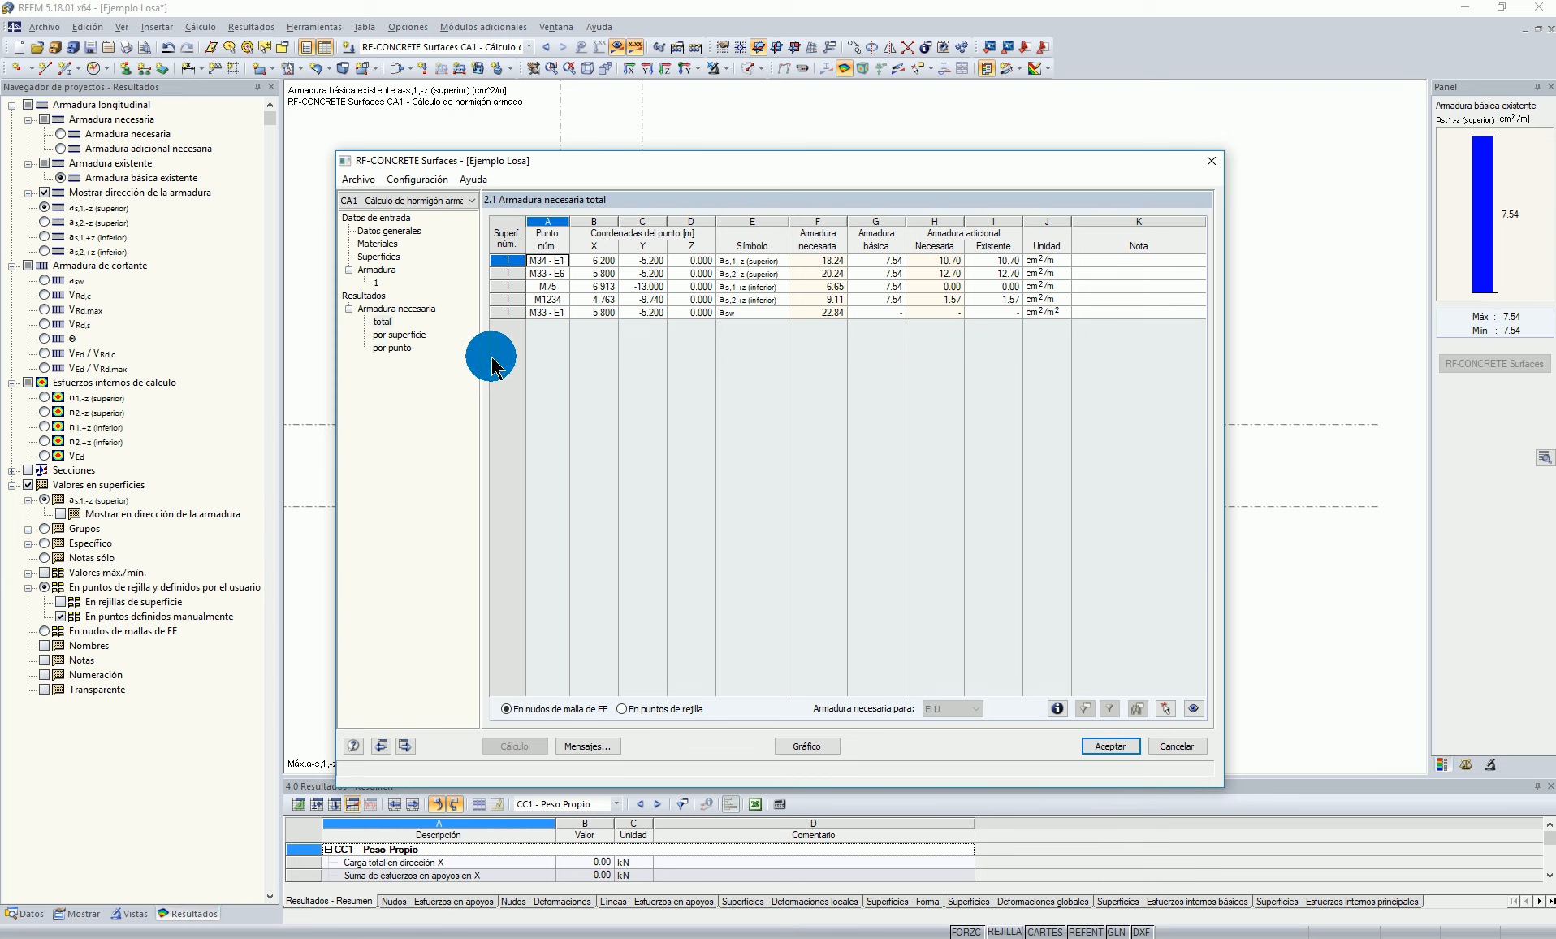
pyautogui.click(622, 713)
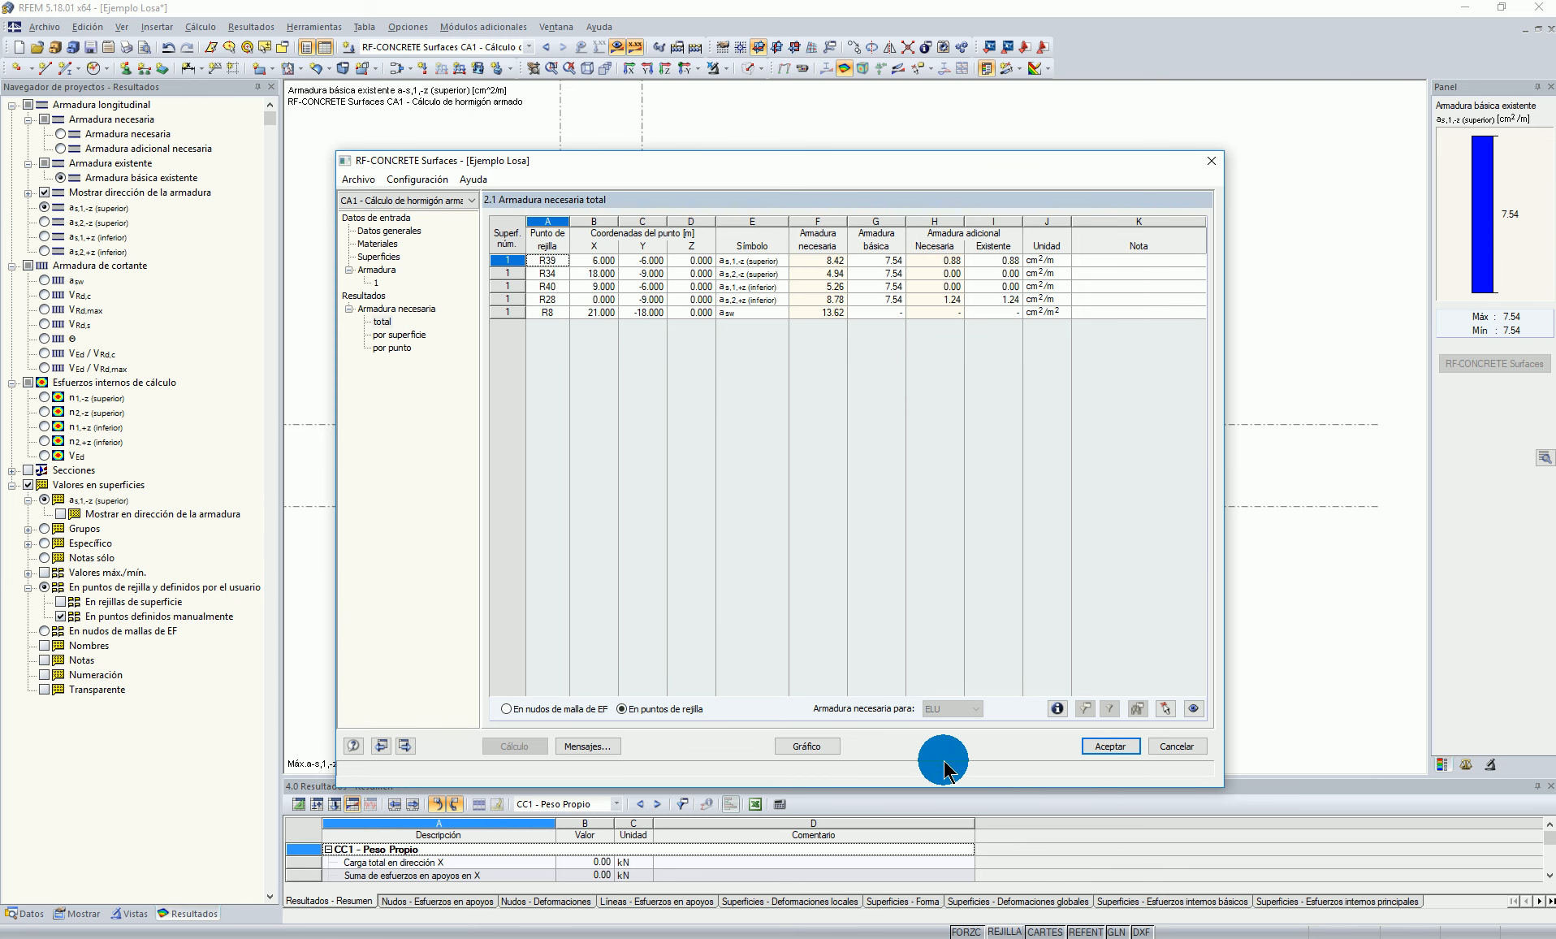
# Step: Open the design details of grid point R39, go to point R38 and collapse directions 1 and 2 of its bottom-surface reinforcement to use
pyautogui.click(1056, 708)
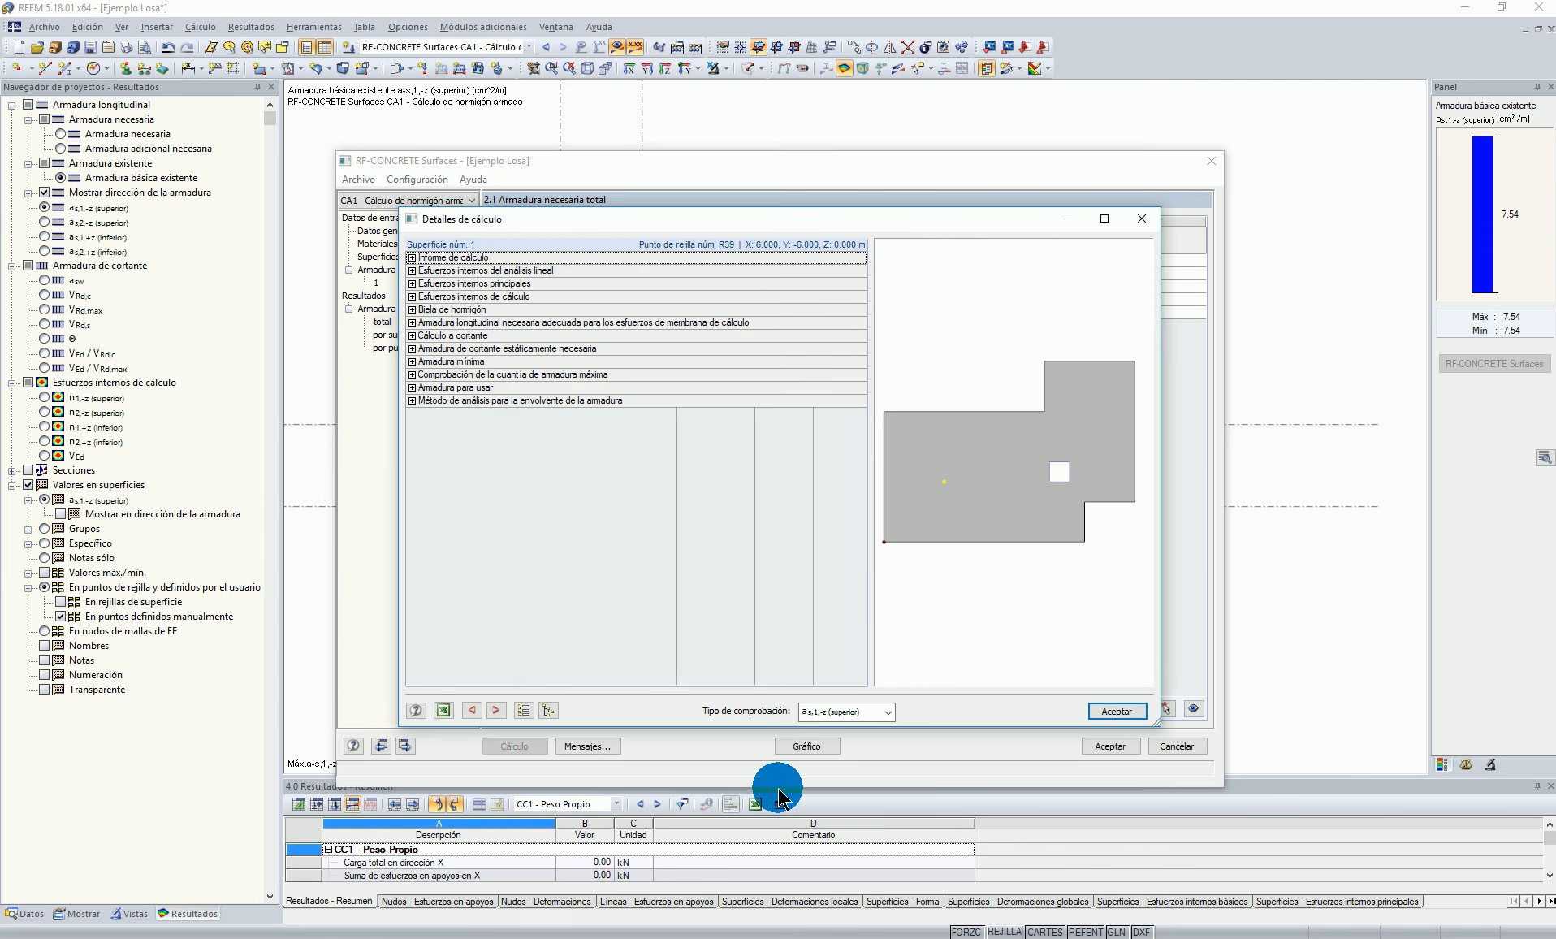
pyautogui.moveTo(946, 230); pyautogui.dragTo(1069, 241)
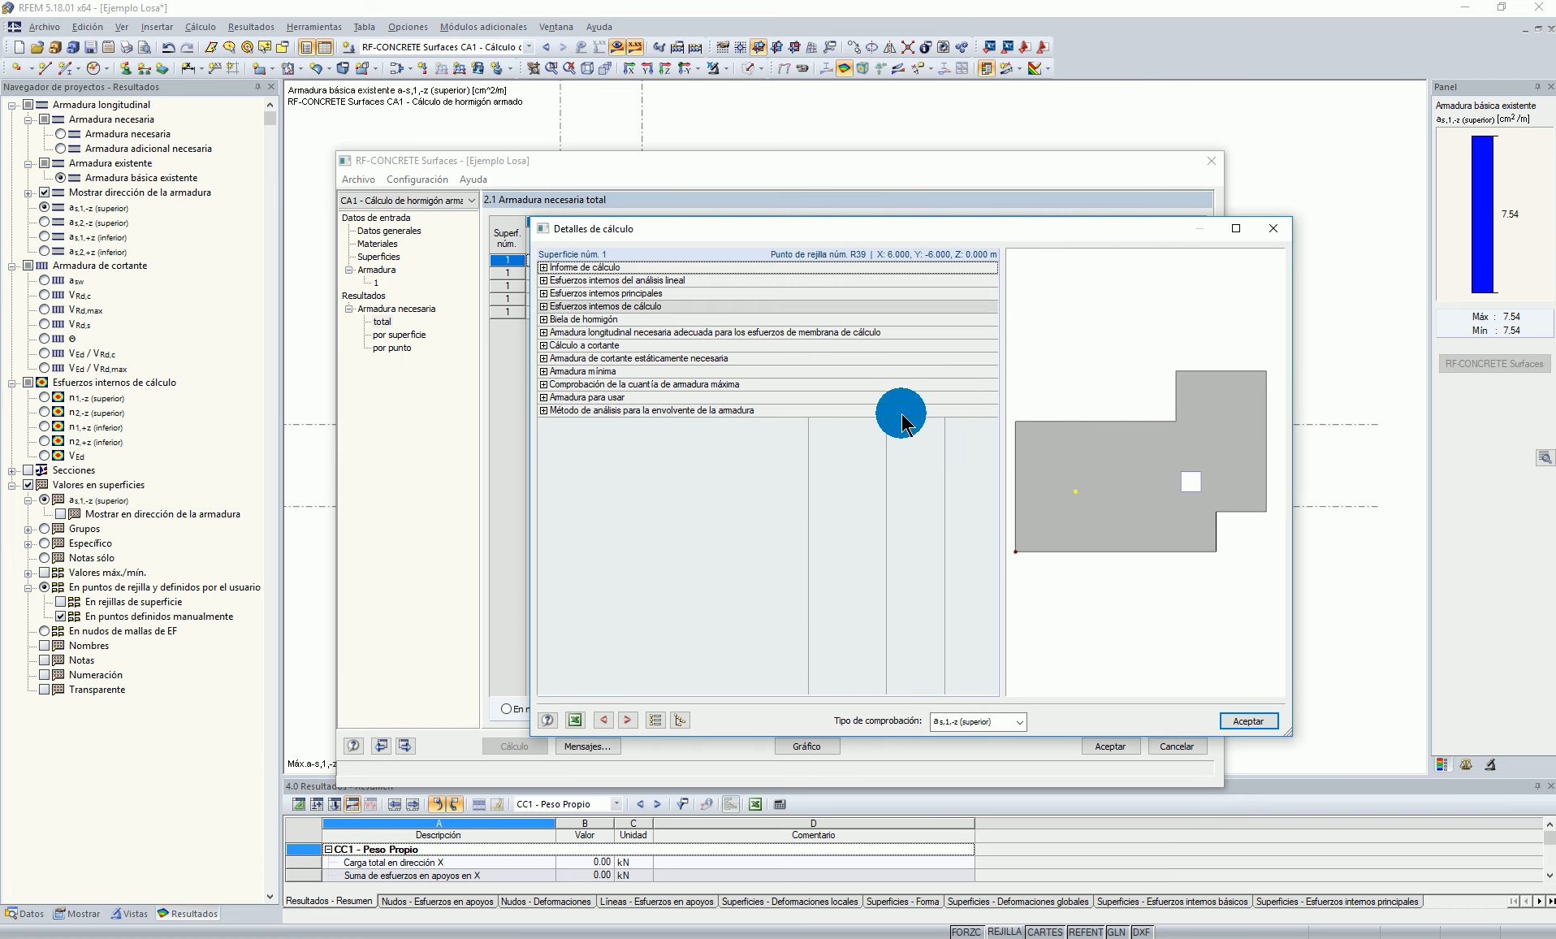
pyautogui.click(603, 719)
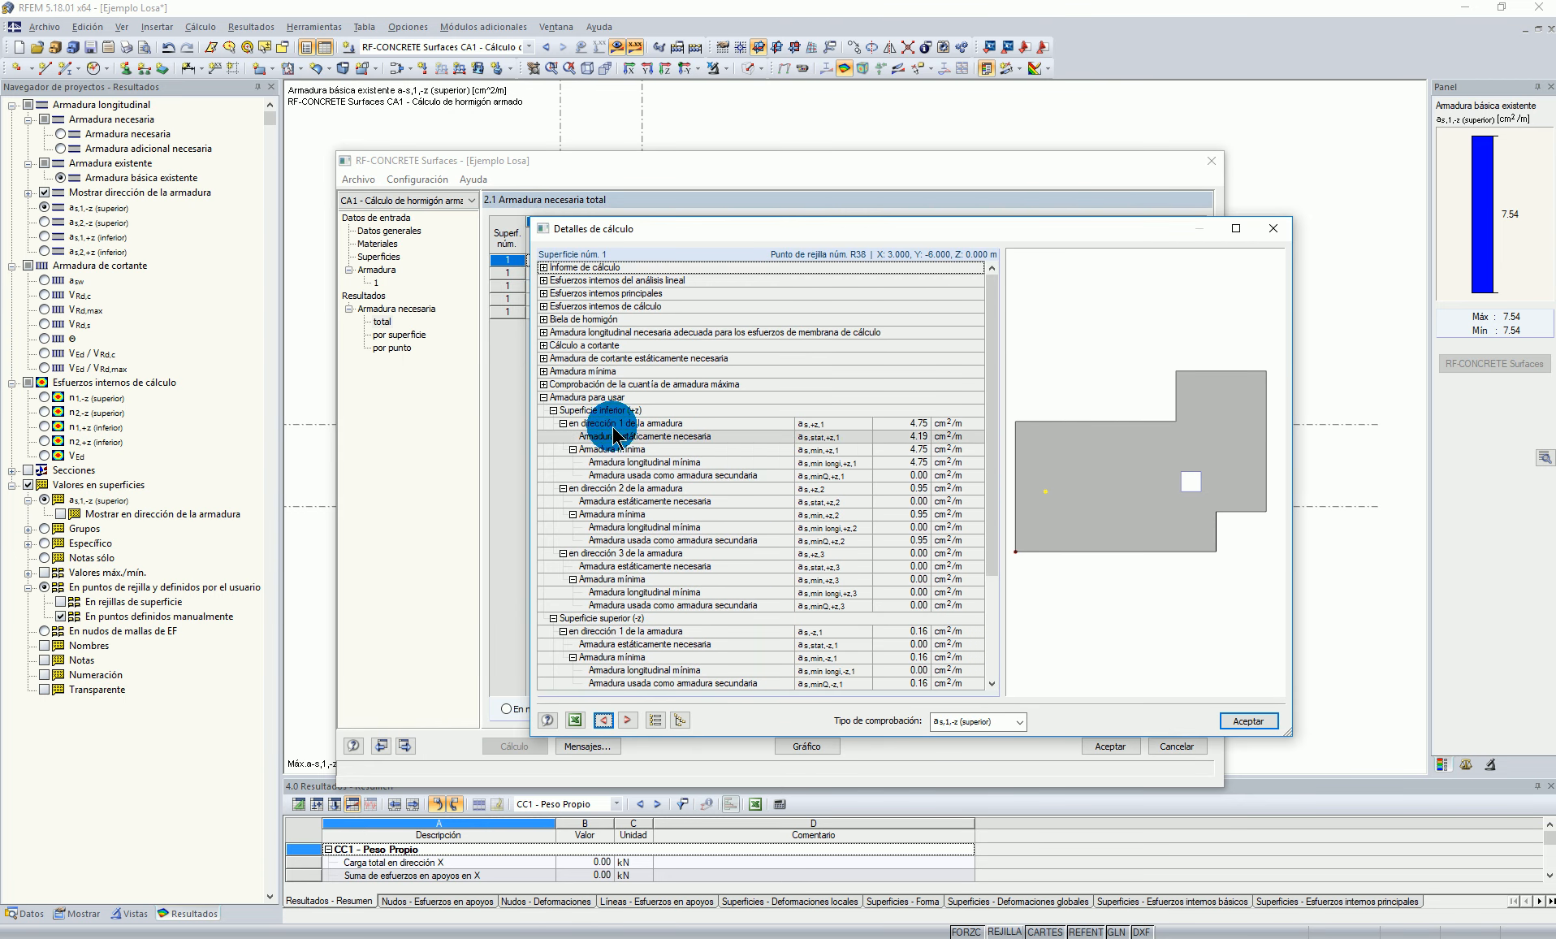
pyautogui.click(544, 397)
pyautogui.click(543, 397)
pyautogui.click(563, 423)
pyautogui.click(562, 436)
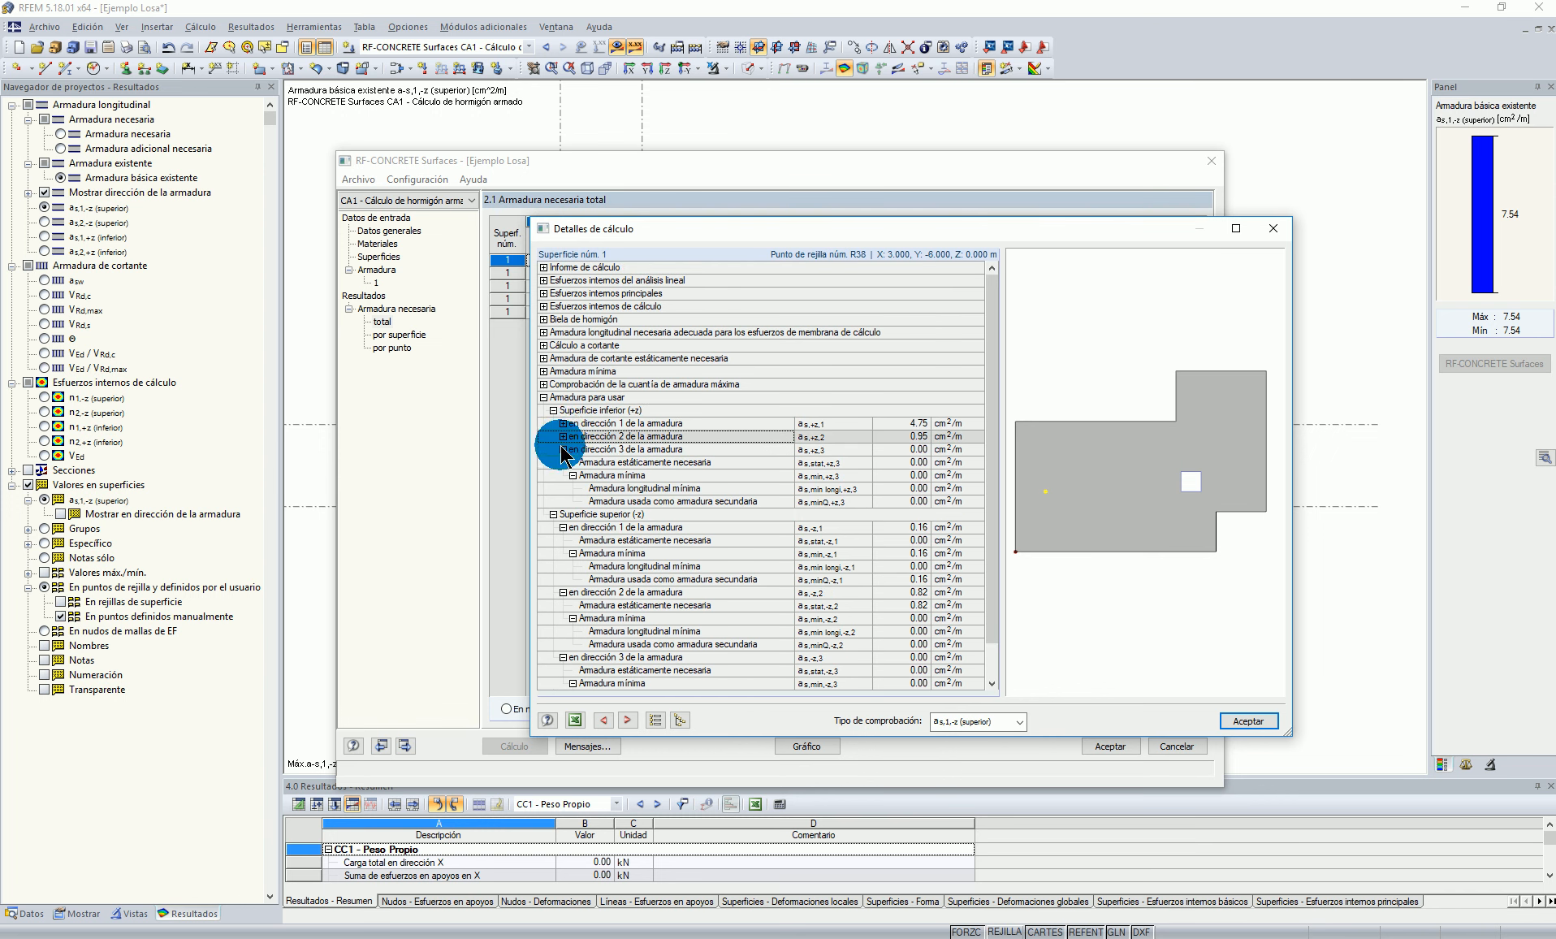
# Step: Collapse the top surface group under Armadura para usar and examine the bottom-surface reinforcement breakdown in directions 1 and 2
pyautogui.click(554, 412)
pyautogui.click(554, 413)
pyautogui.click(554, 423)
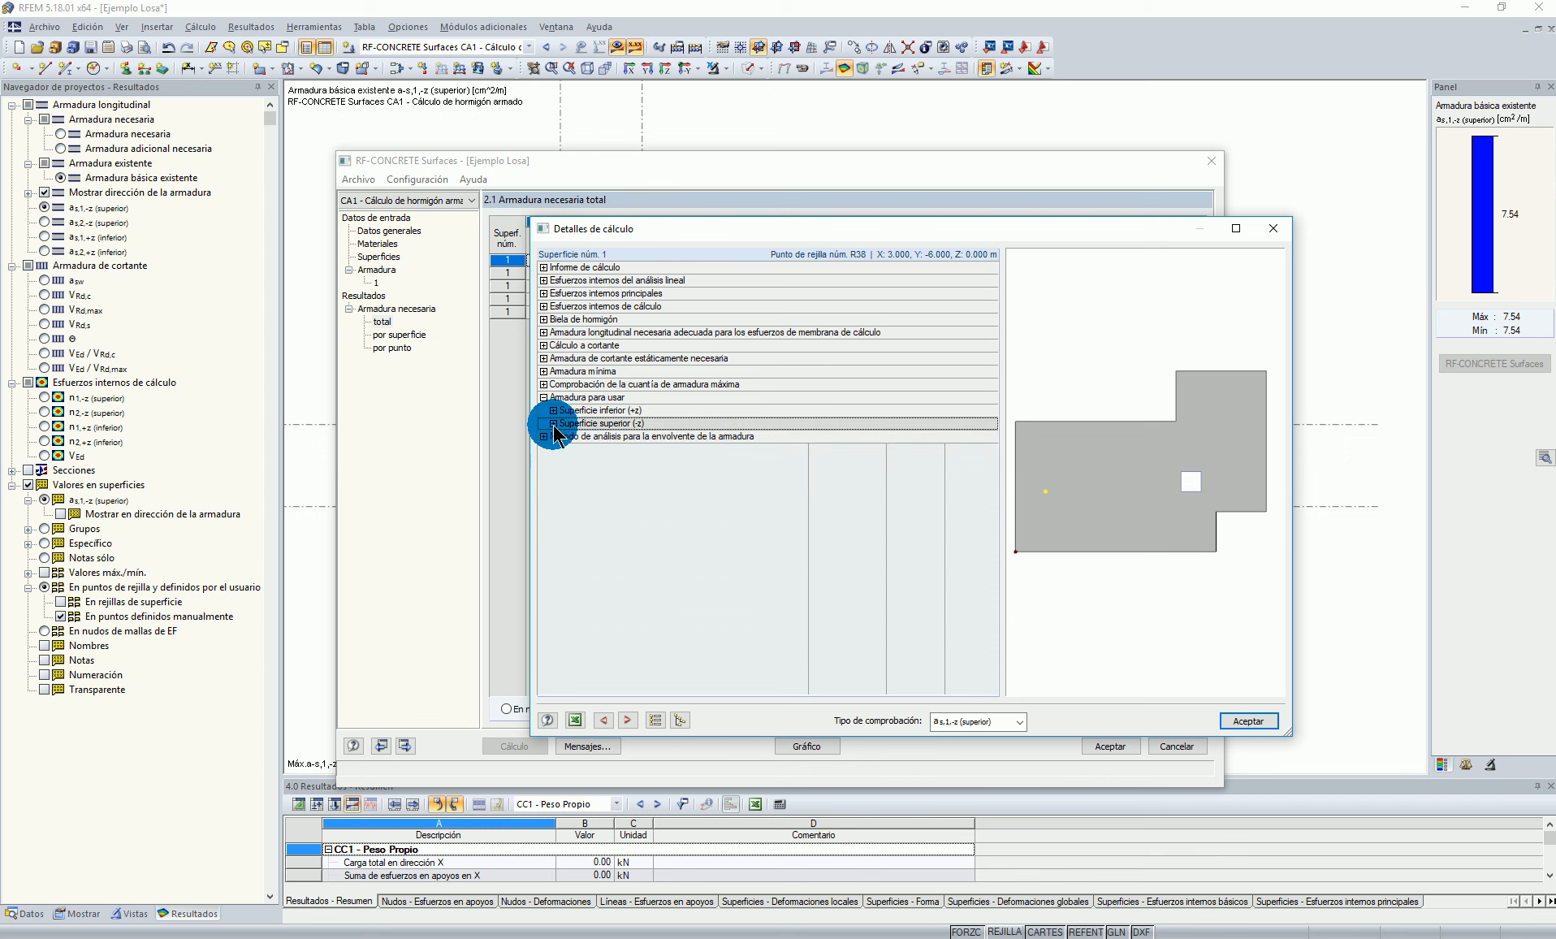
pyautogui.click(552, 412)
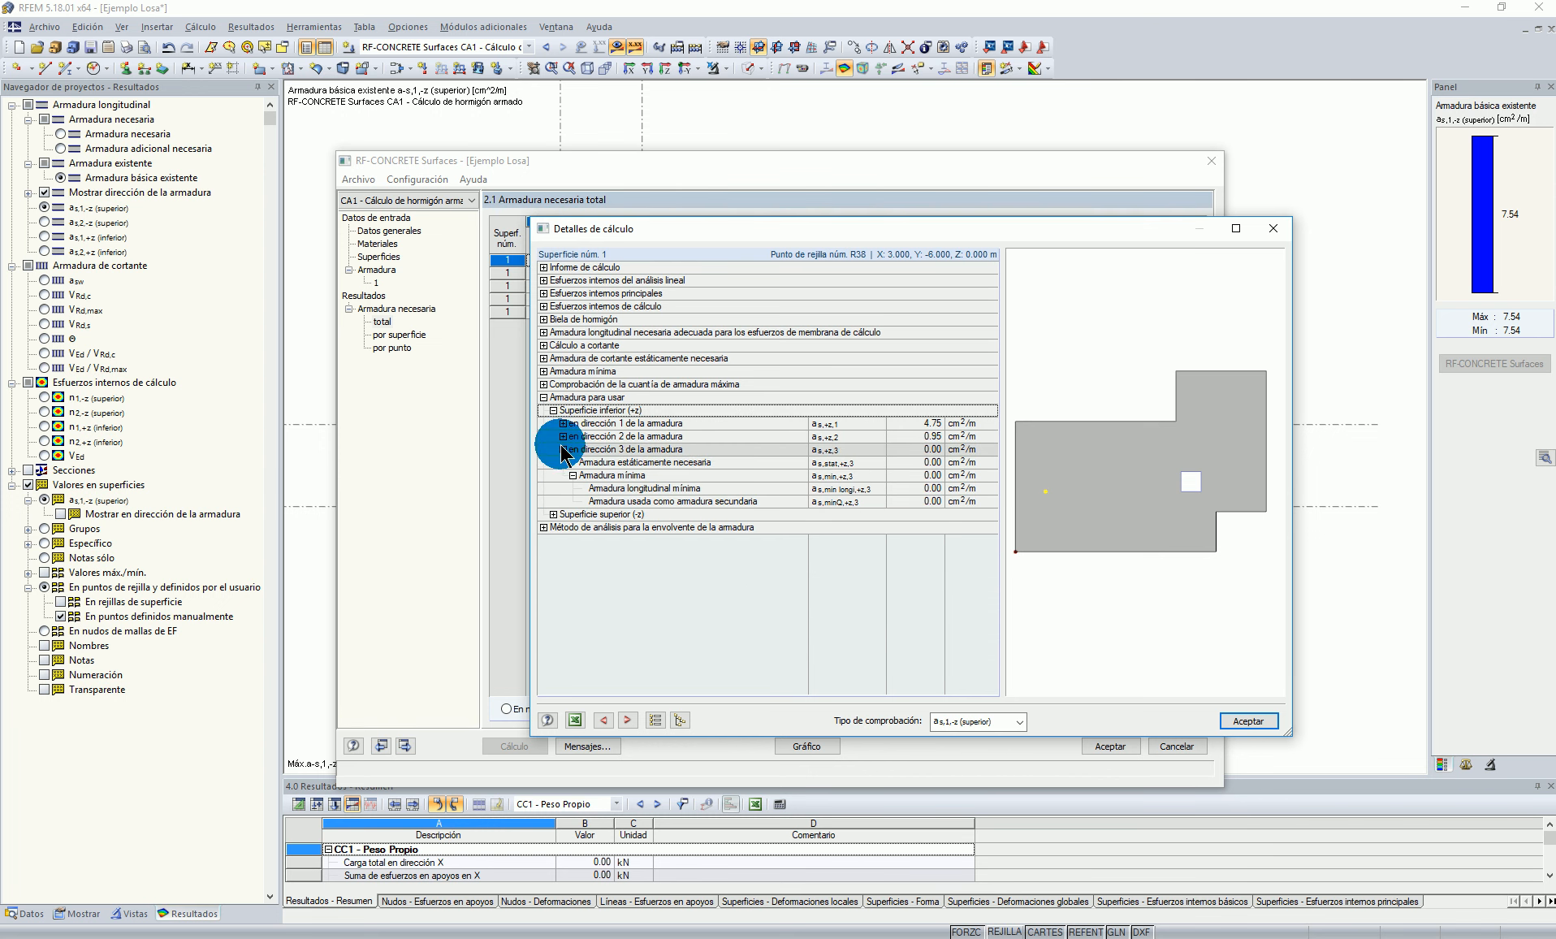
pyautogui.click(563, 449)
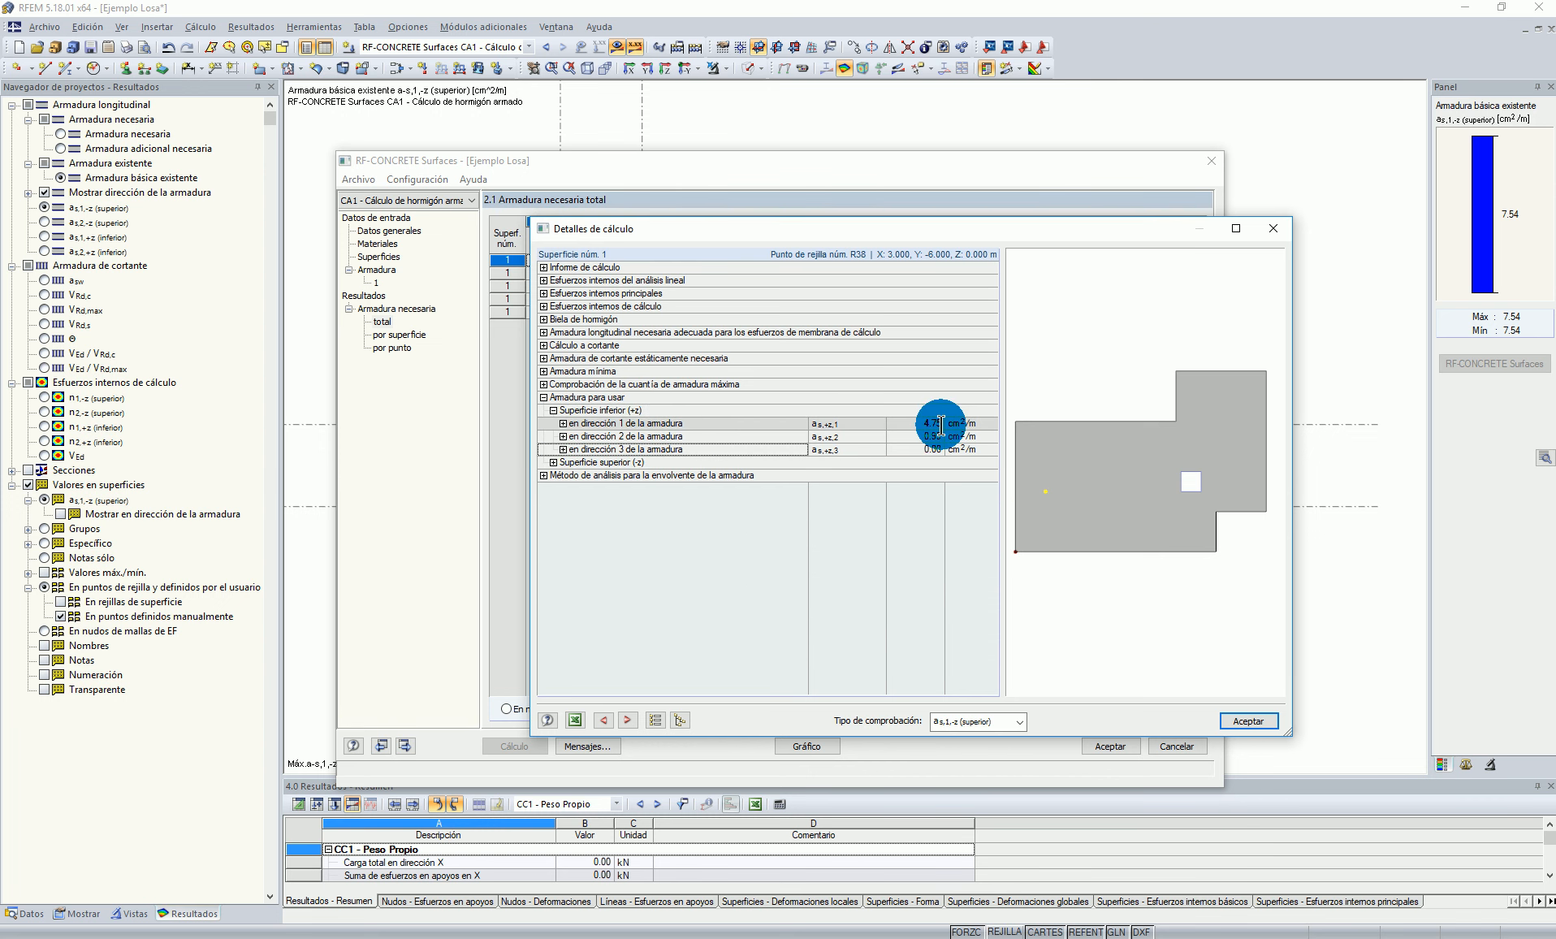
pyautogui.click(563, 423)
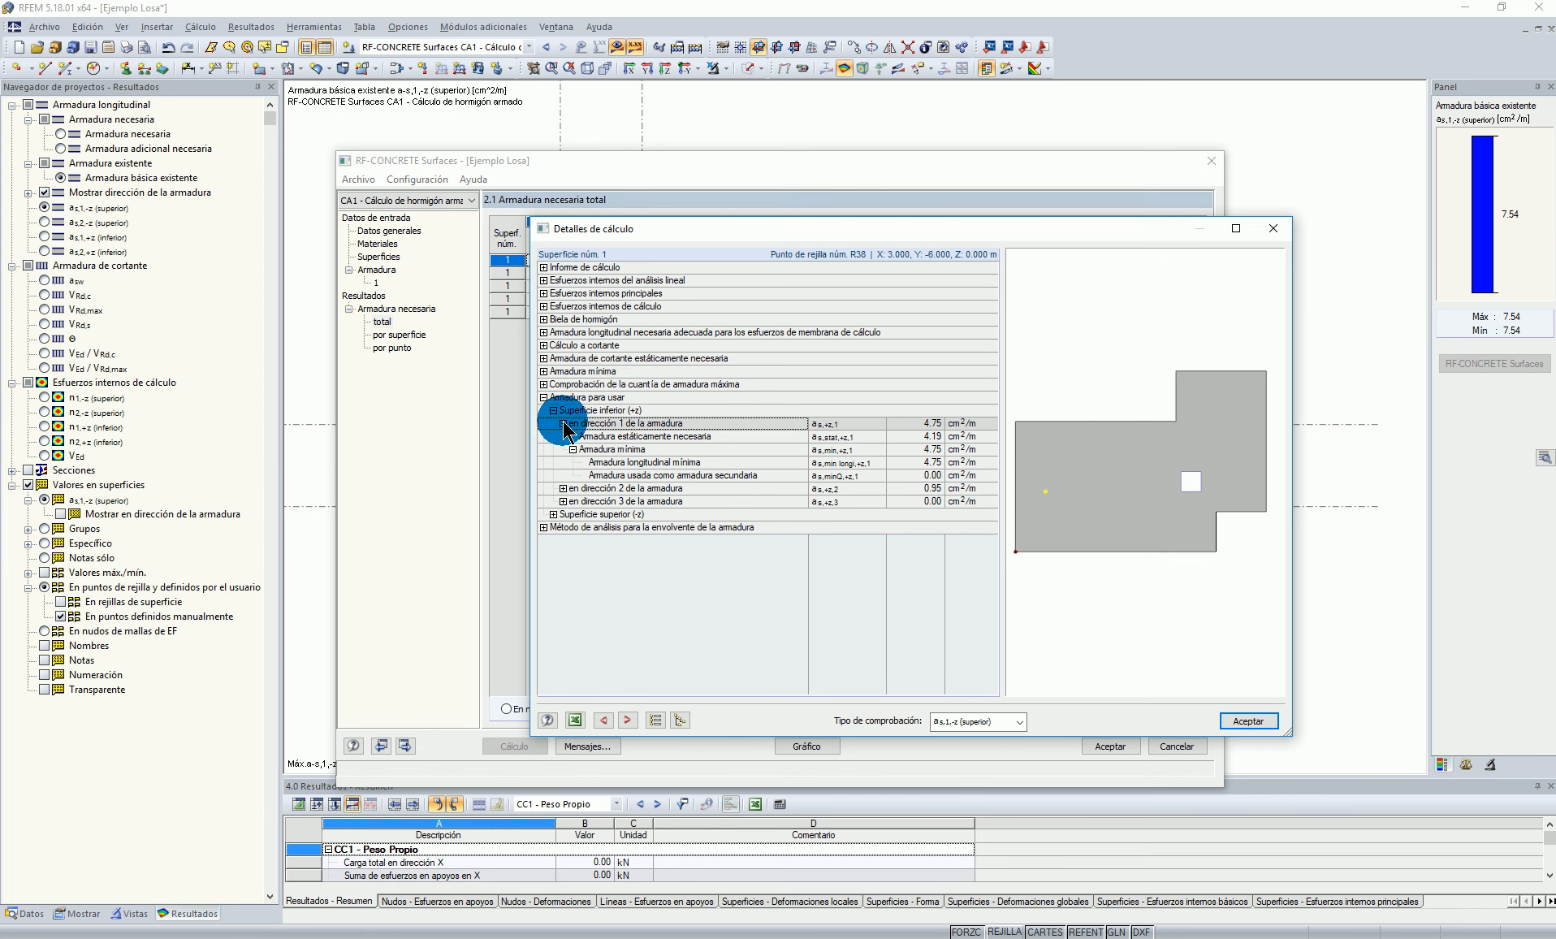
pyautogui.click(563, 488)
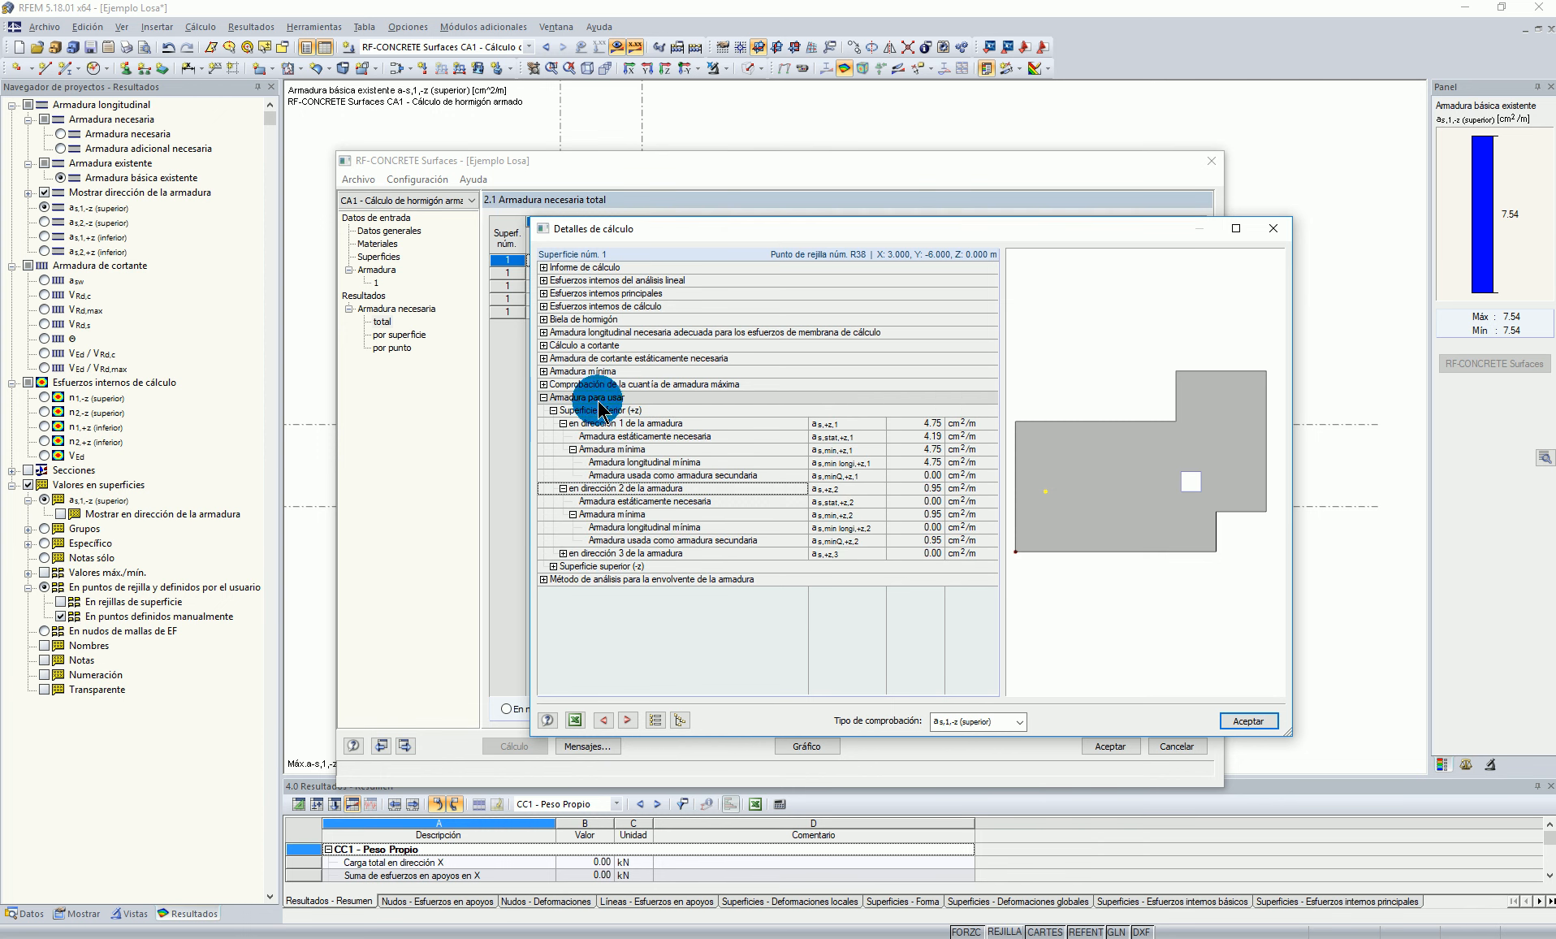
# Step: Go to grid point R39 and expand its Armadura de cortante estáticamente necesaria and Armadura mínima details
pyautogui.click(637, 717)
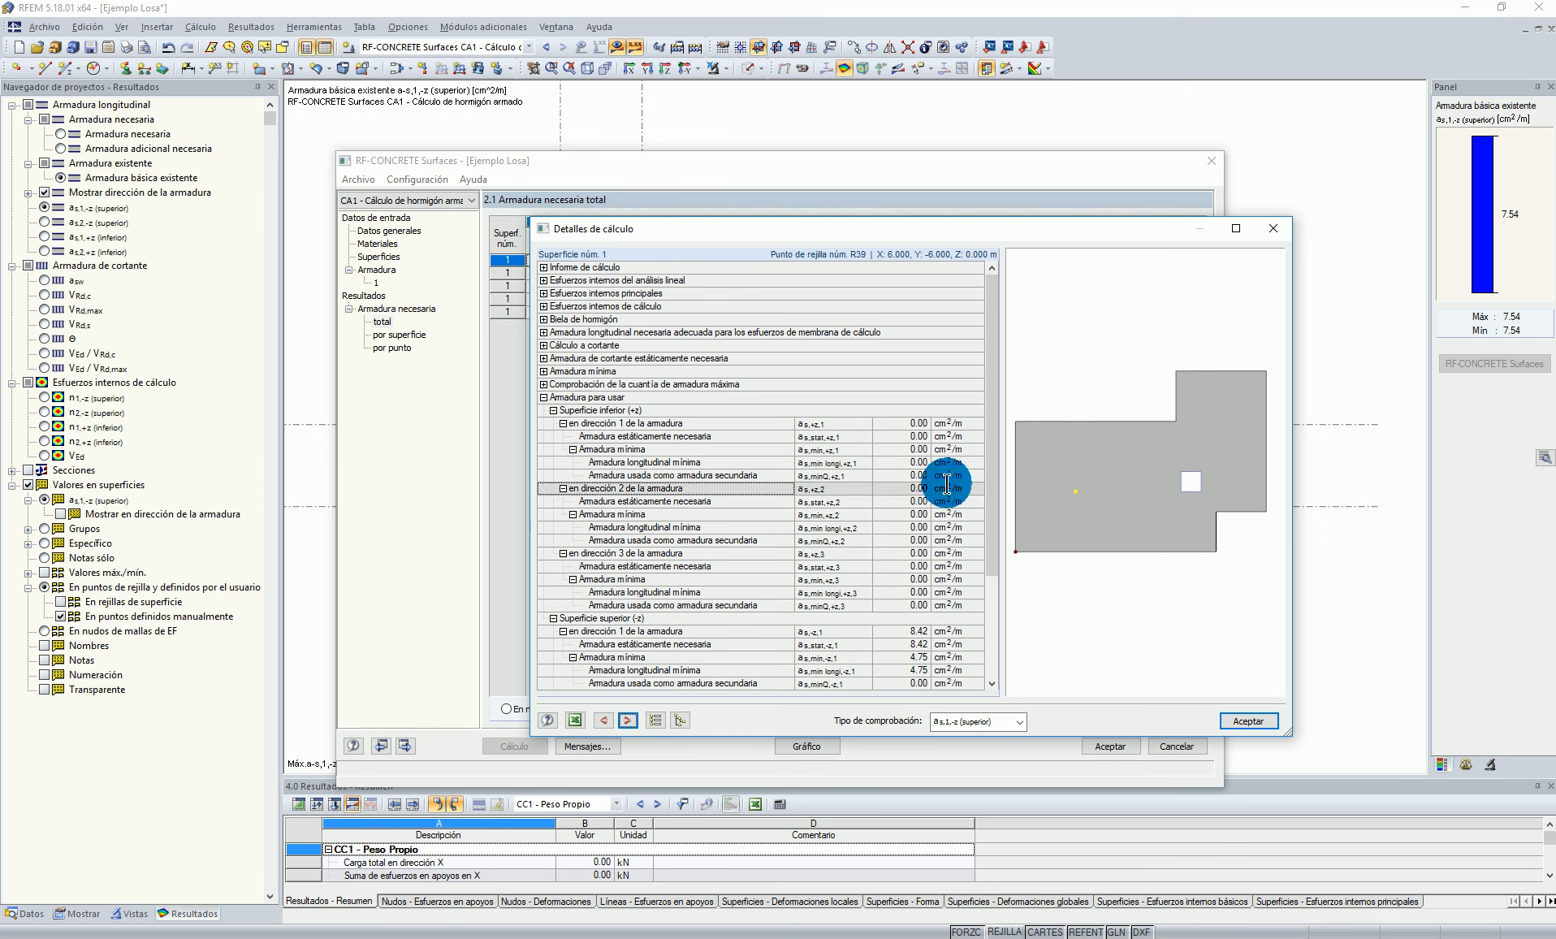
pyautogui.click(543, 358)
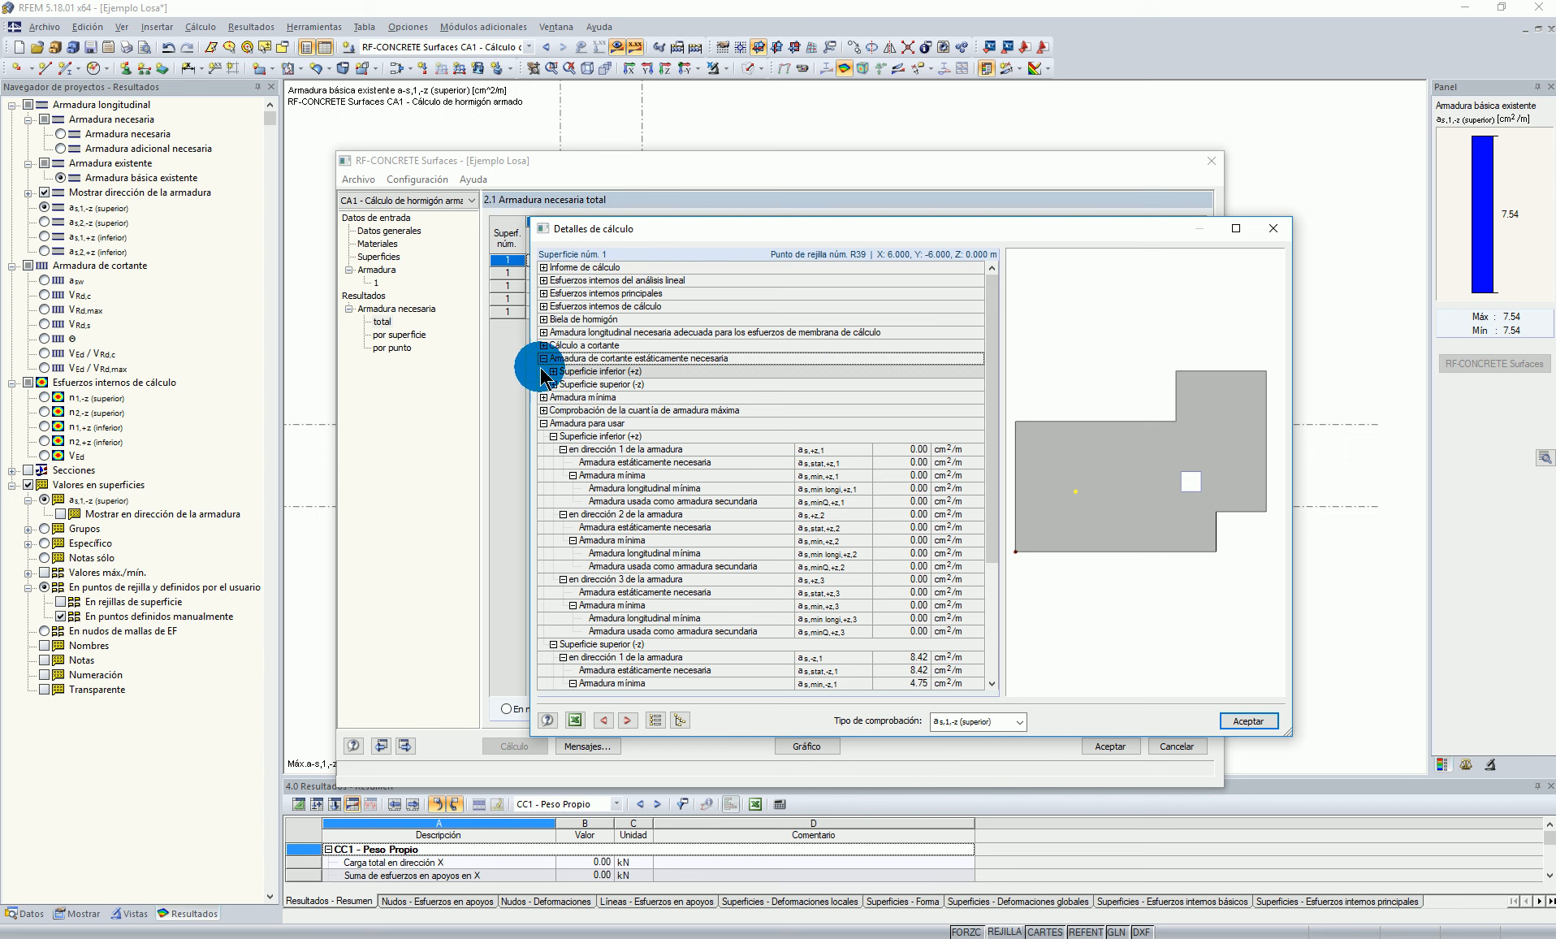
pyautogui.click(543, 397)
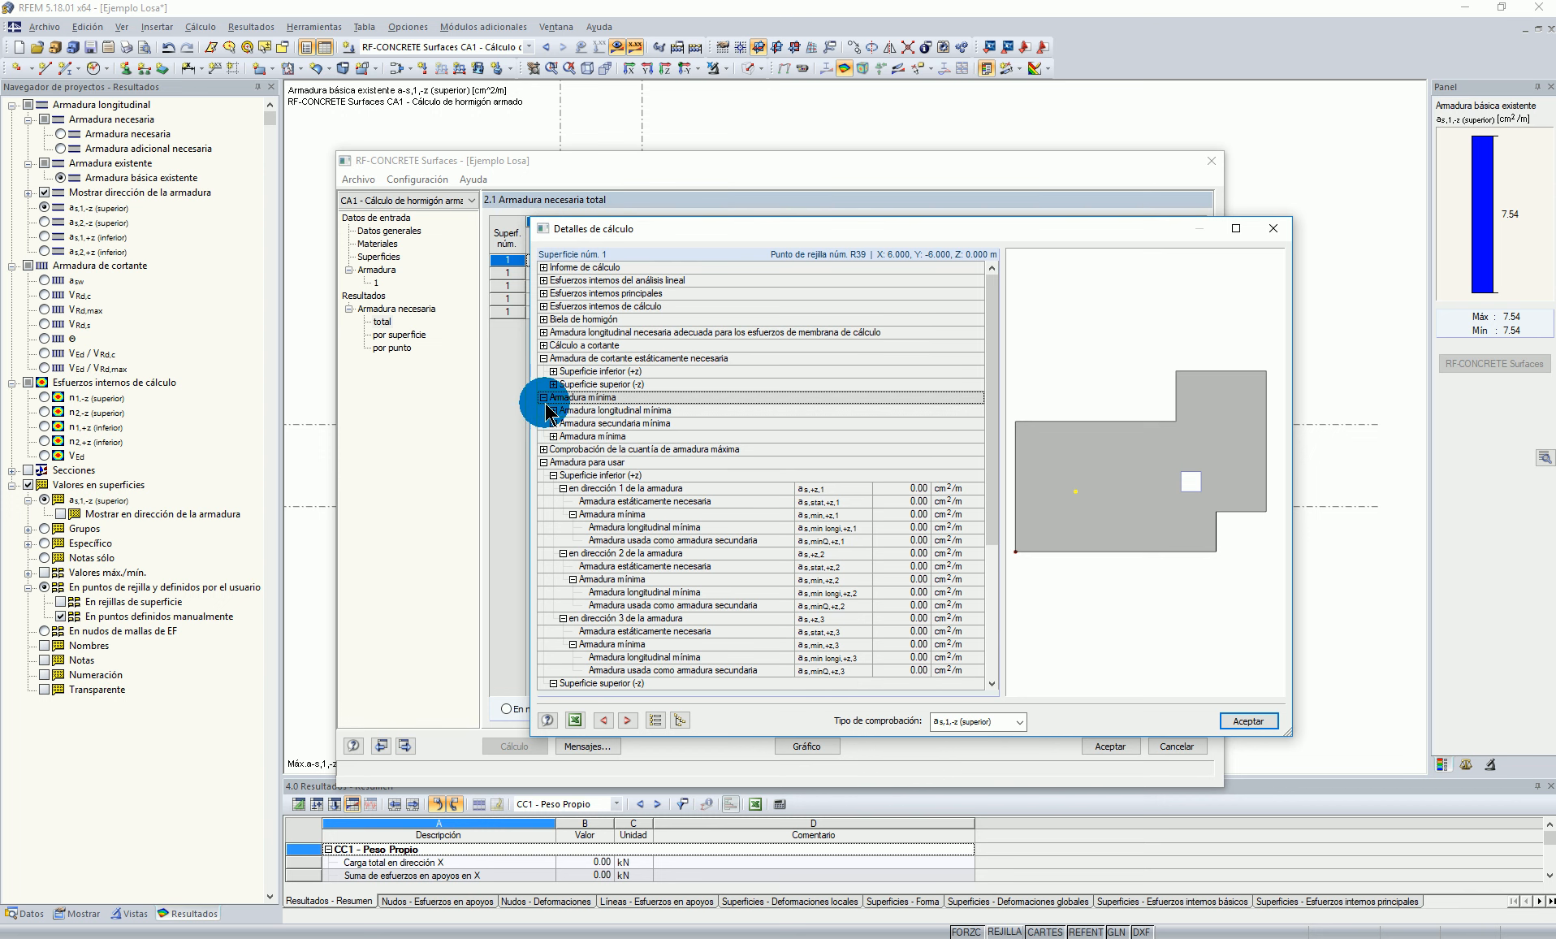
# Step: Collapse the shear reinforcement group of grid point R39, review its top-surface reinforcement to use and close the design details
pyautogui.click(543, 358)
pyautogui.scroll(-3, 887, 587)
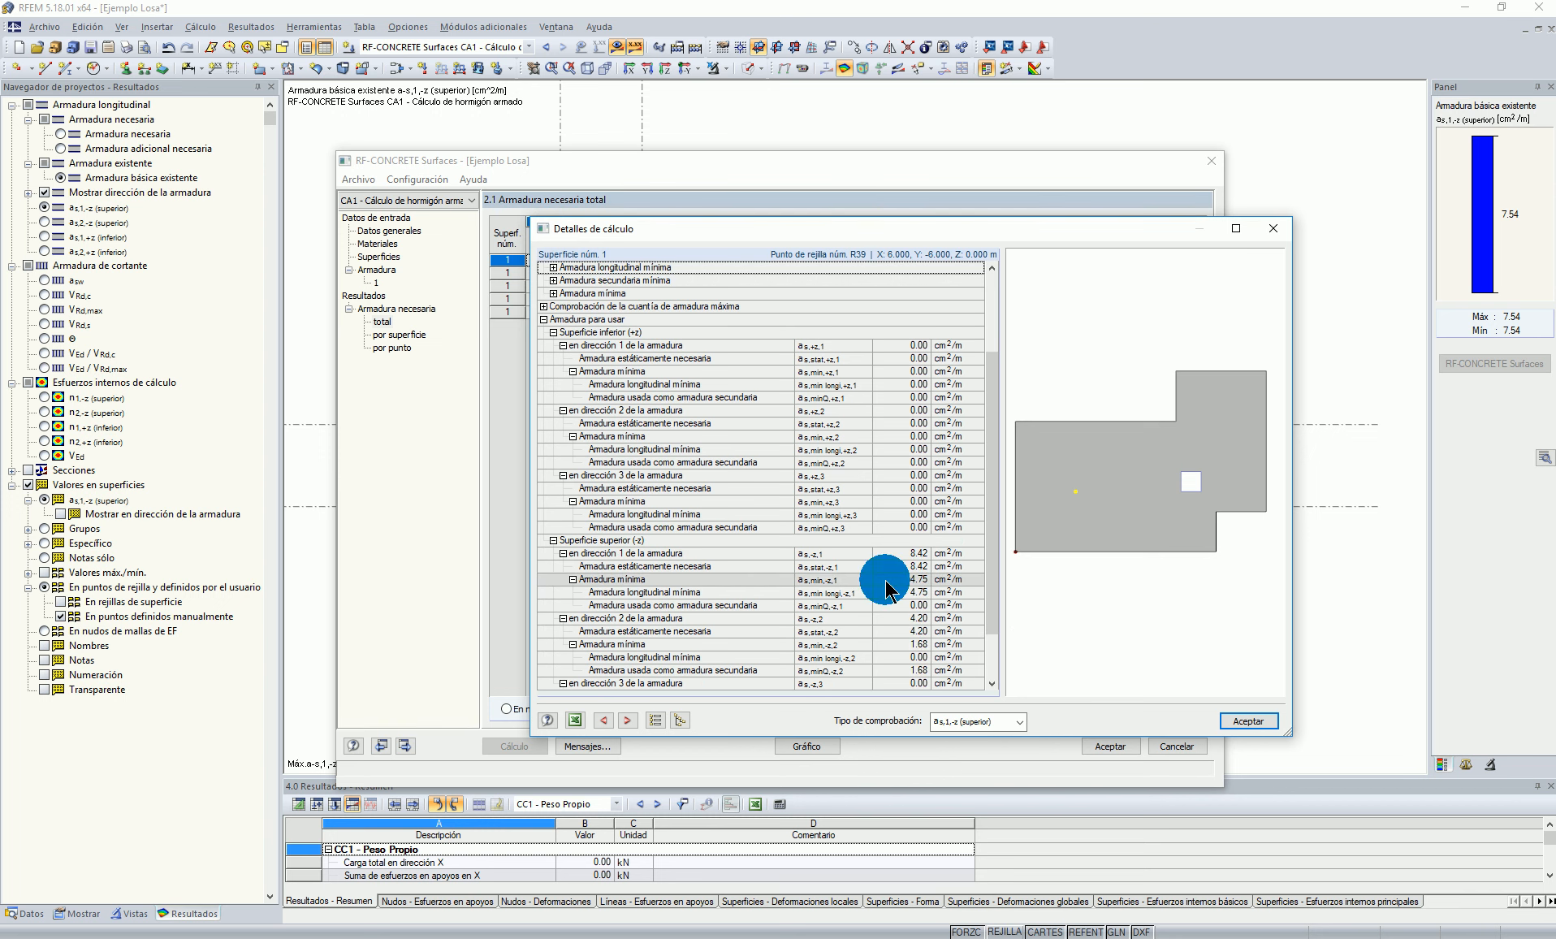
pyautogui.click(1248, 720)
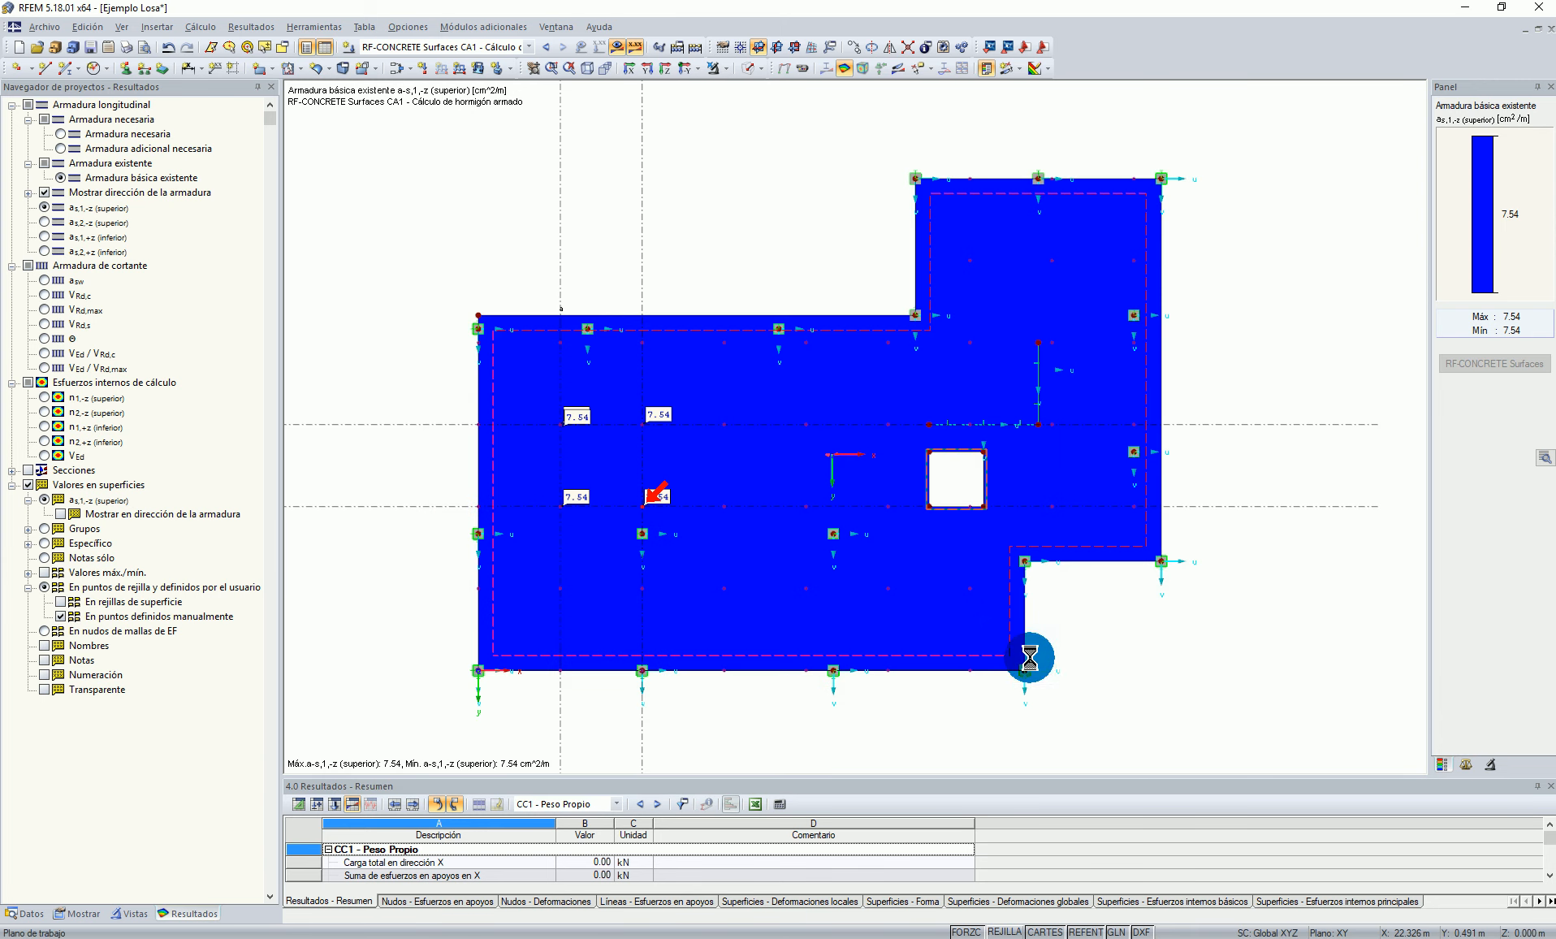
# Step: Reopen RF-CONCRETE Surfaces beside the slab plan and list the required reinforcement by surface
pyautogui.scroll(-3, 1005, 636)
pyautogui.moveTo(1071, 626); pyautogui.dragTo(627, 296, button='middle')
pyautogui.click(1493, 363)
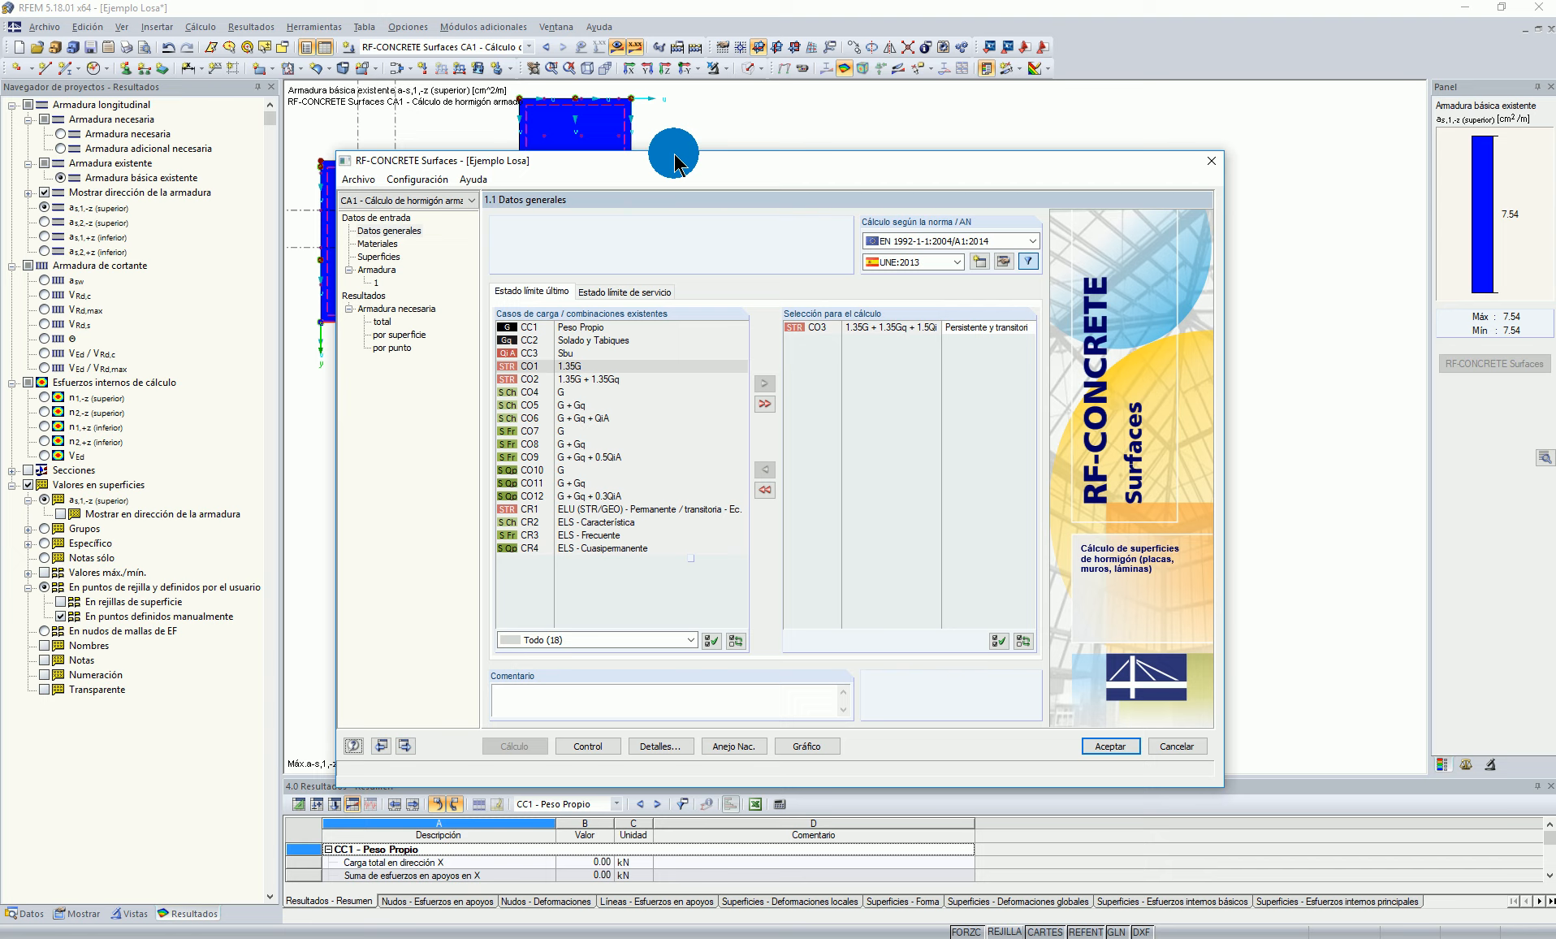
pyautogui.moveTo(677, 146); pyautogui.dragTo(983, 110)
pyautogui.click(697, 290)
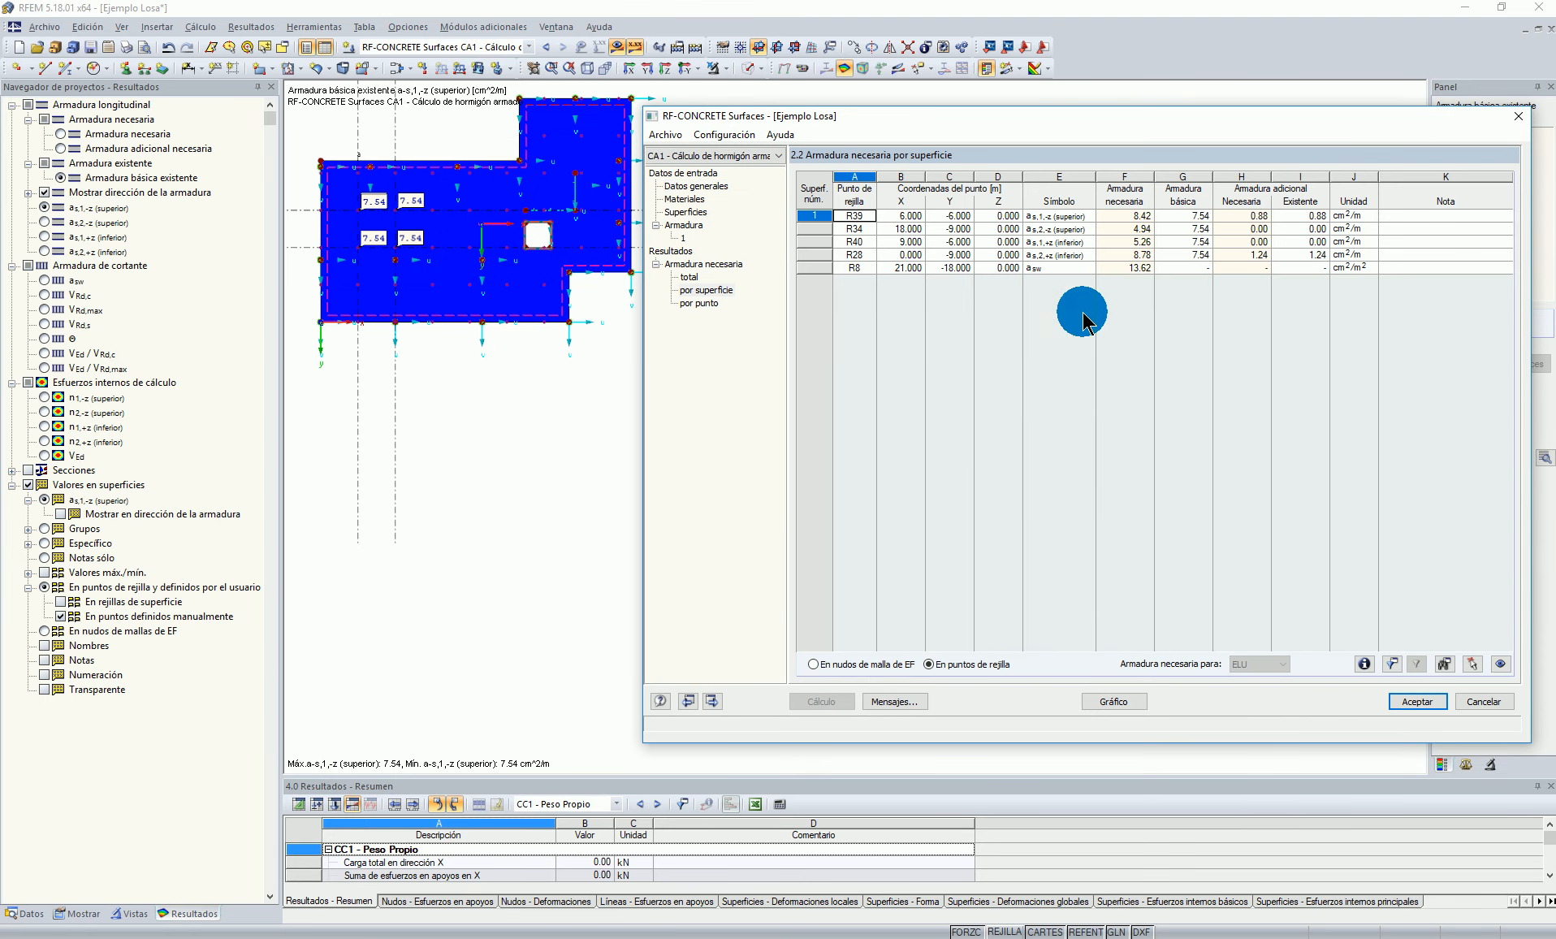
# Step: Open the design details, go to grid point R38 and collapse its Armadura para usar group
pyautogui.click(1364, 663)
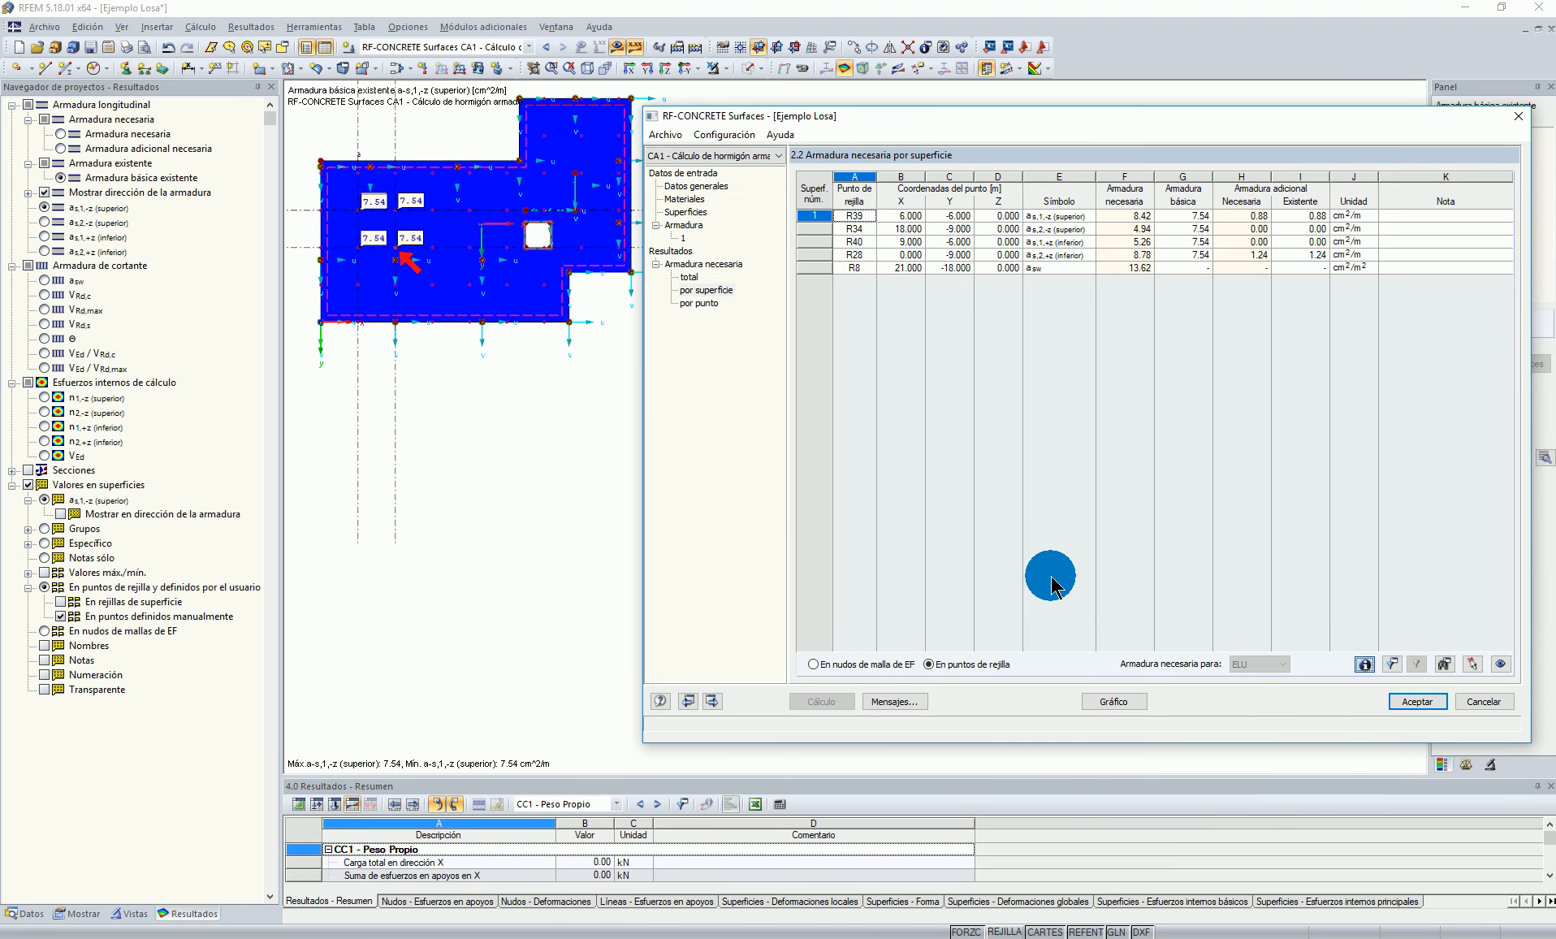
pyautogui.click(776, 666)
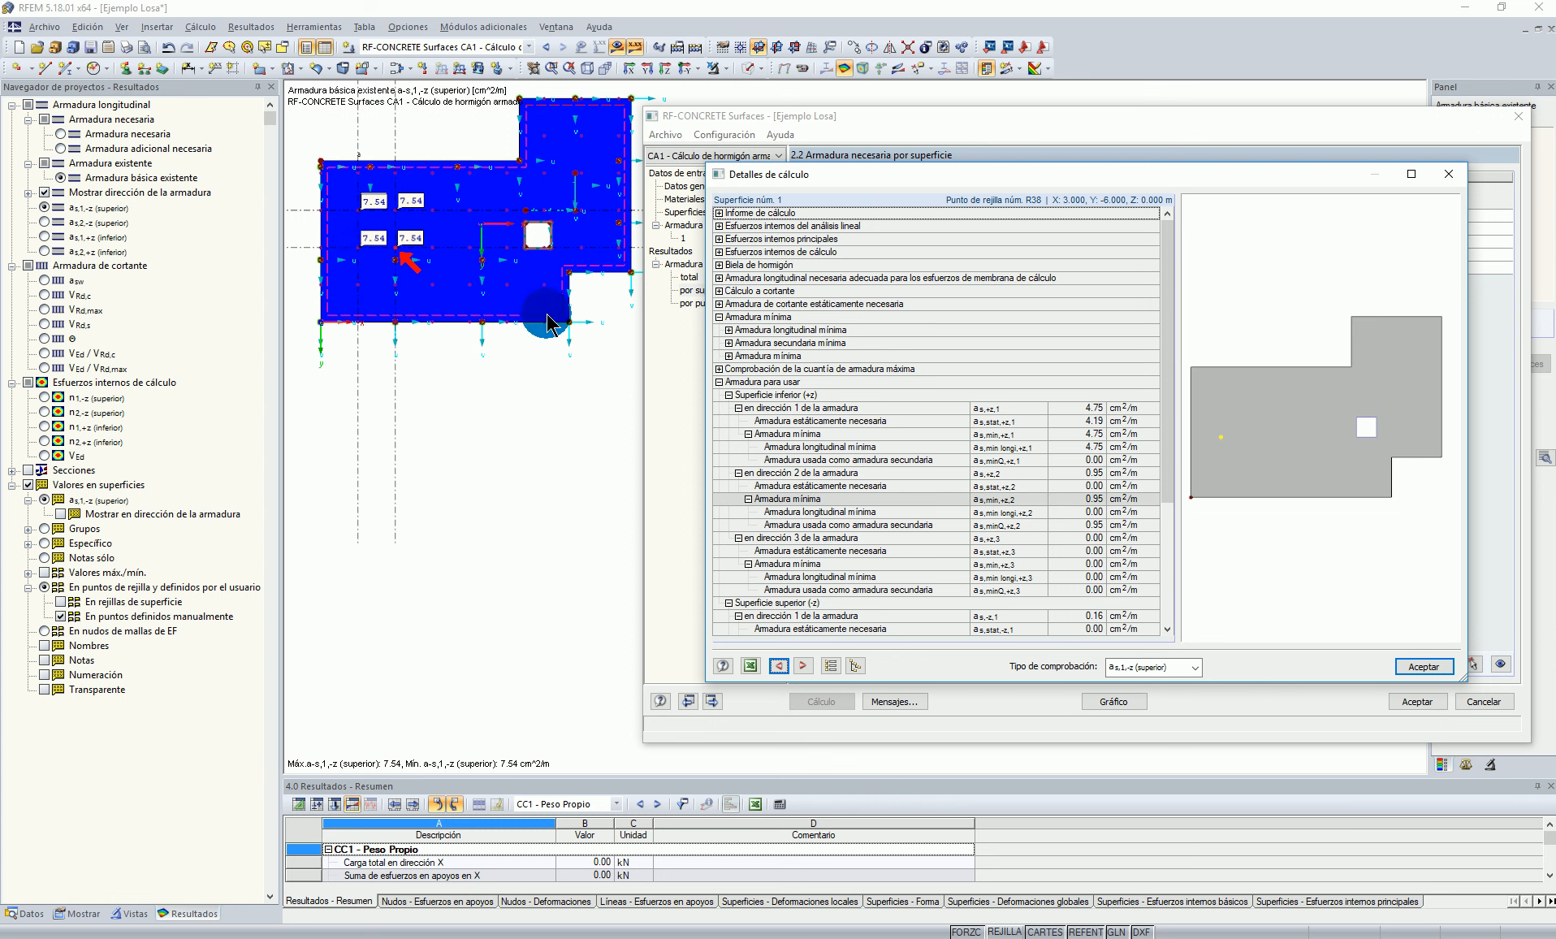
pyautogui.click(719, 382)
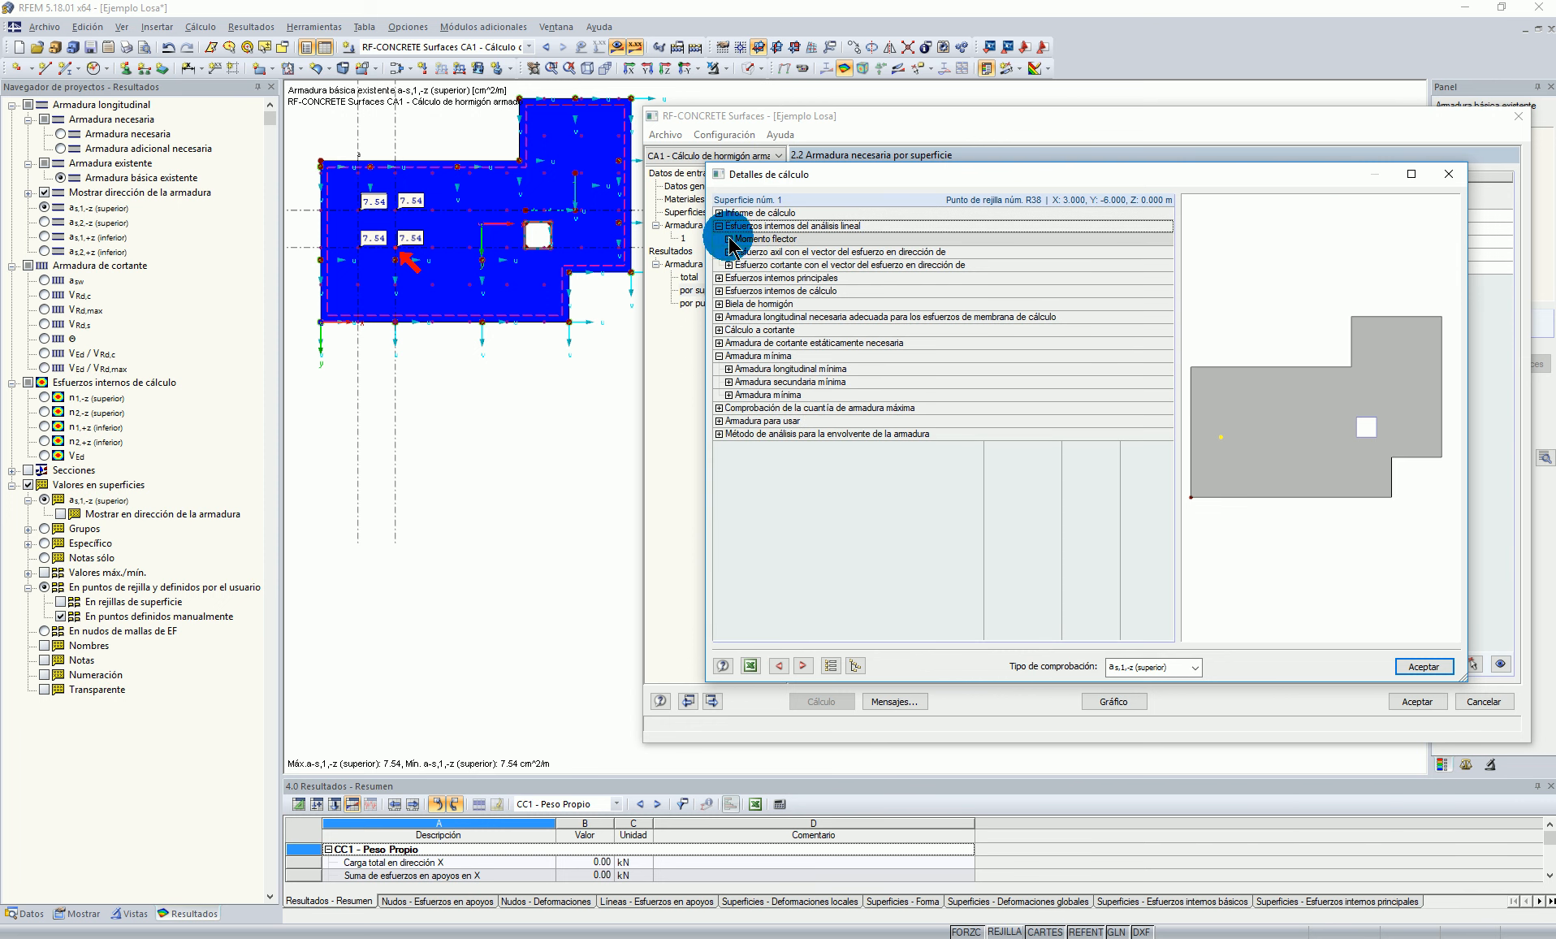
# Step: Expand the linear-analysis internal forces of point R38 and review the bending moments and axial forces
pyautogui.click(719, 226)
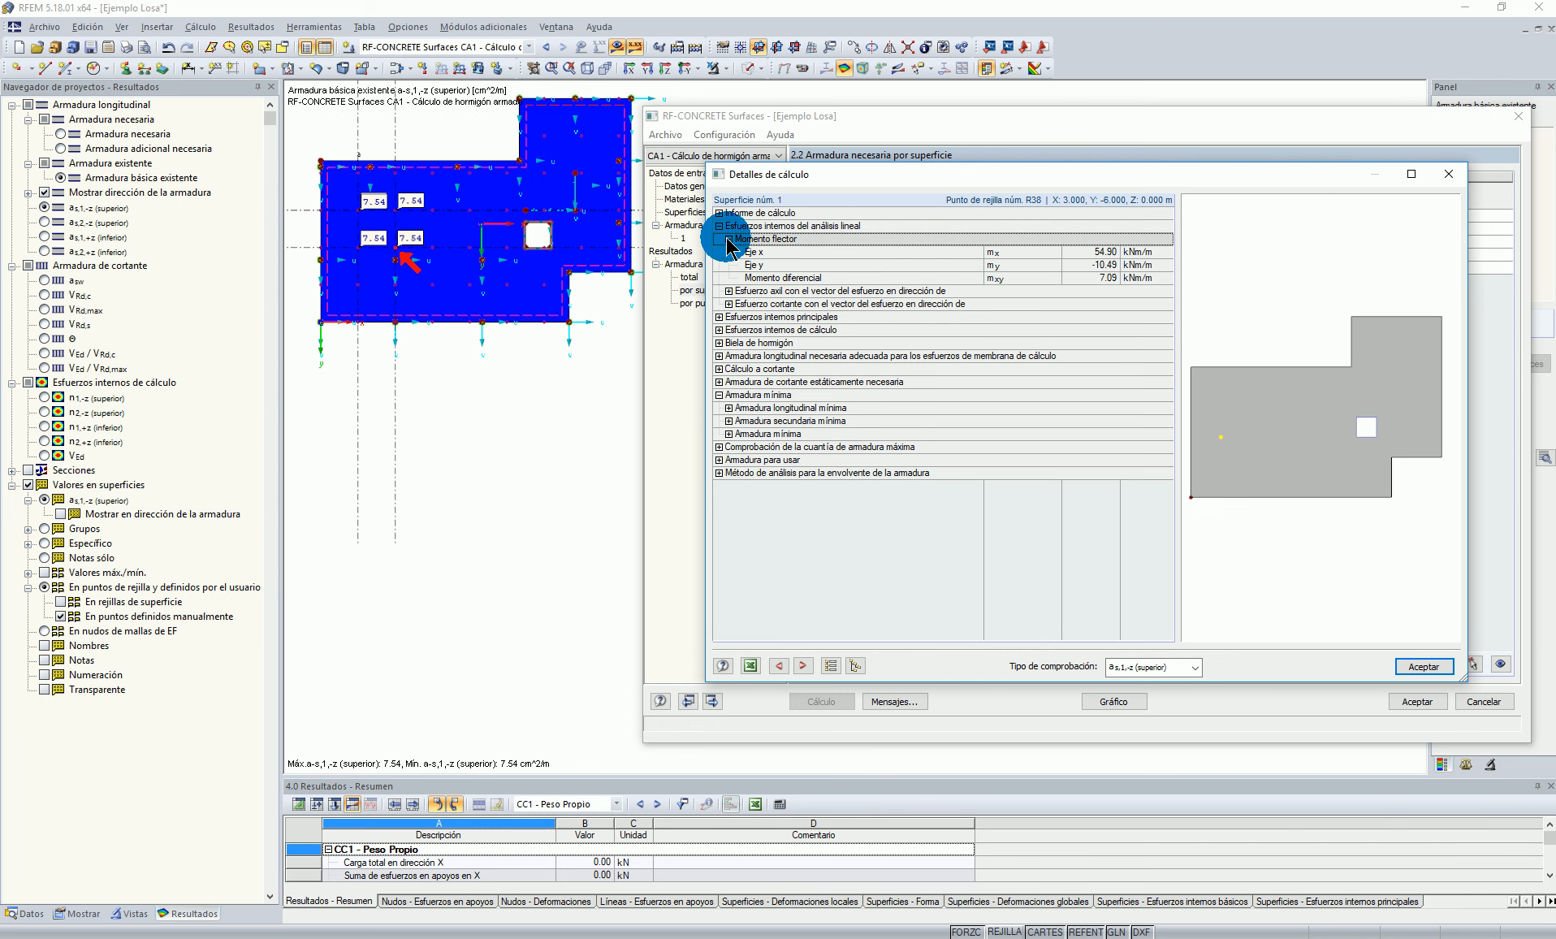
pyautogui.click(728, 290)
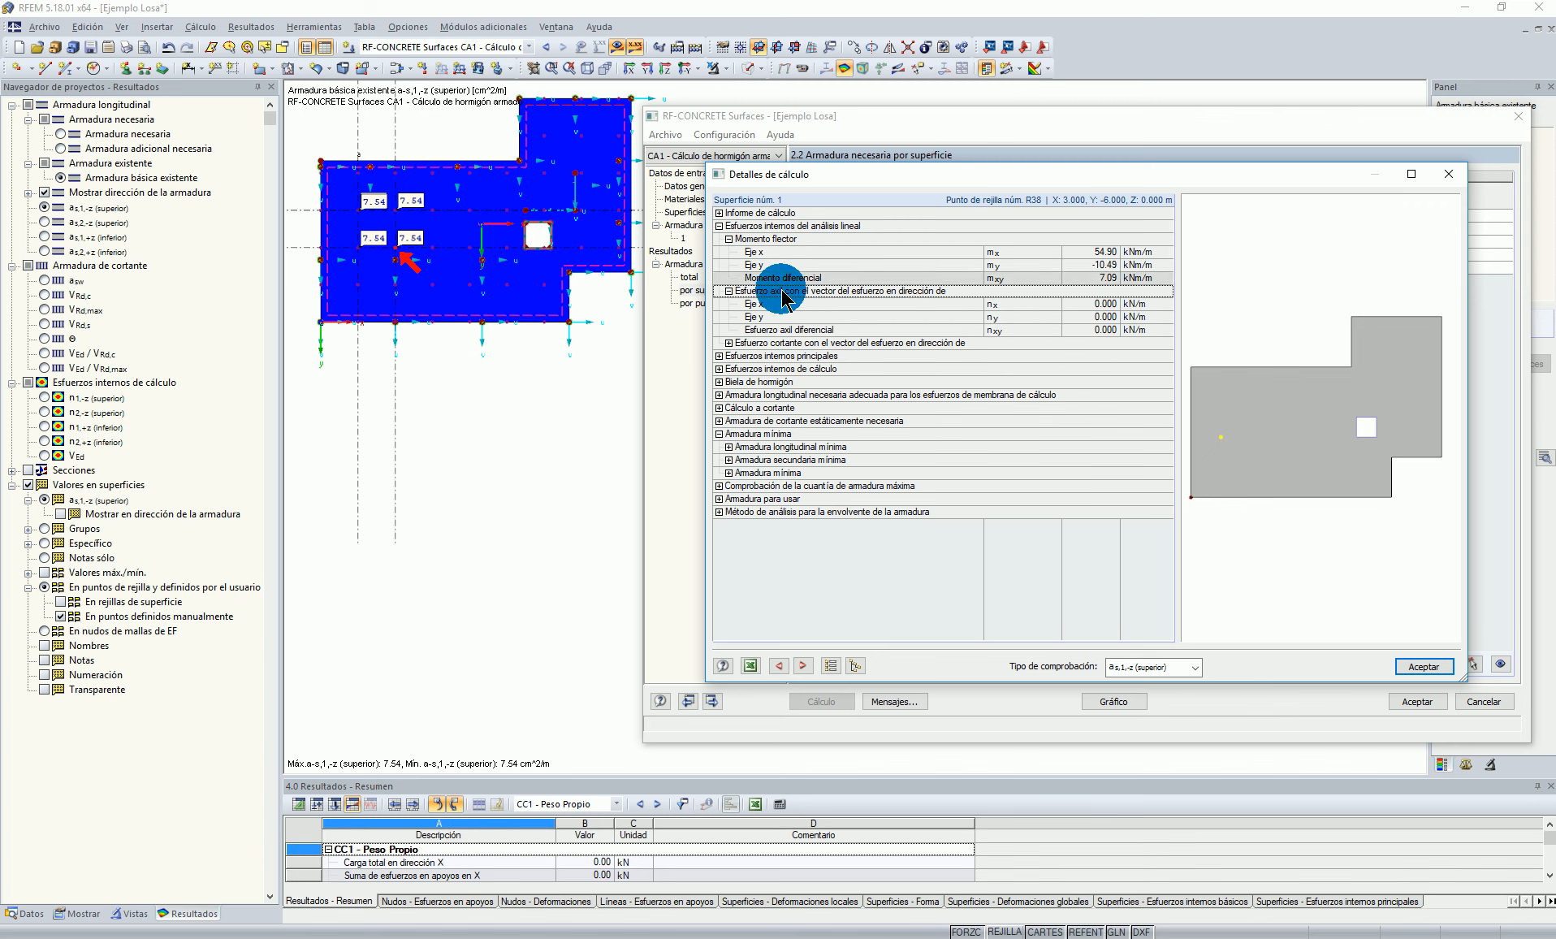
pyautogui.click(728, 291)
# Step: Review the bottom-surface principal moments of point R38 within Esfuerzos internos principales and collapse Momentos principales
pyautogui.click(718, 316)
pyautogui.click(728, 330)
pyautogui.click(738, 342)
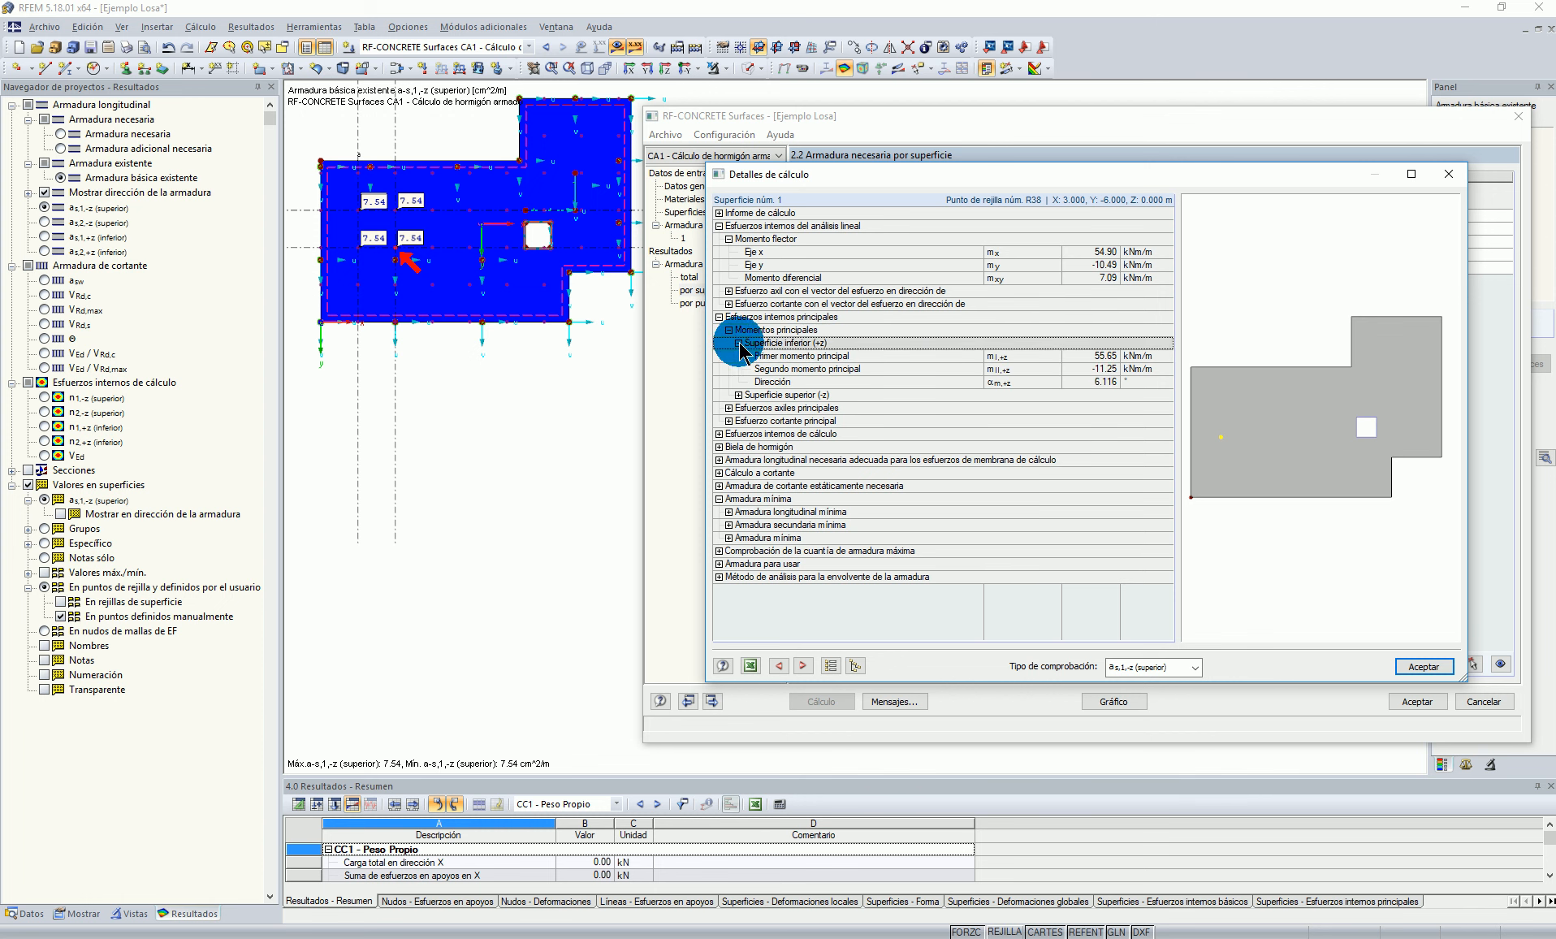
pyautogui.click(728, 330)
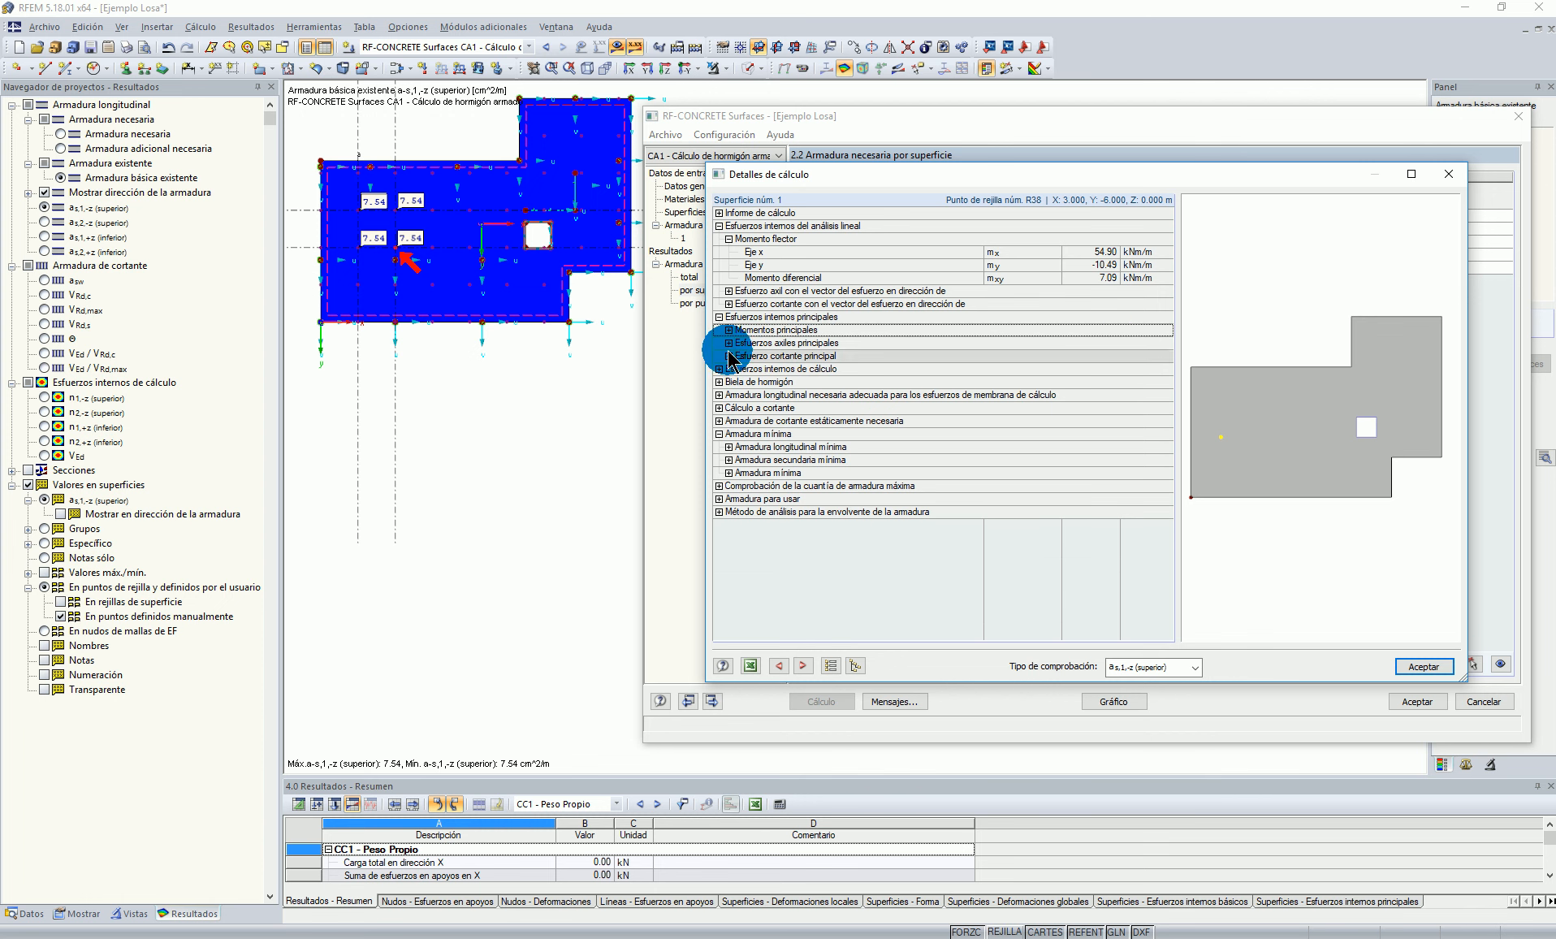
# Step: Expand the bottom-surface design internal forces of point R38 and examine the design bending moments
pyautogui.click(717, 369)
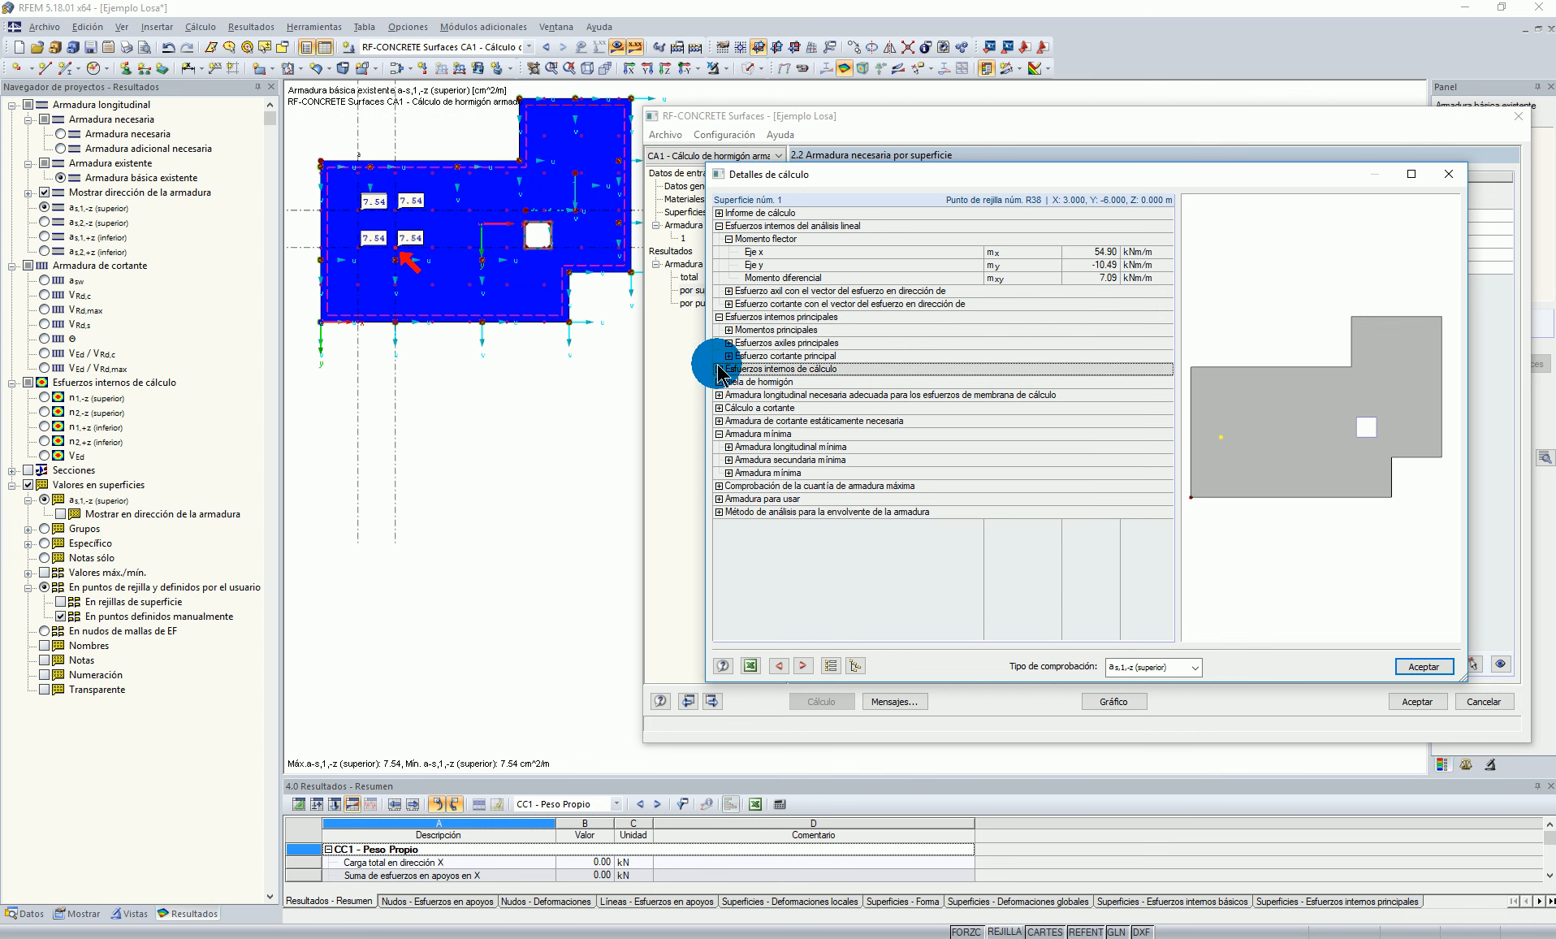
pyautogui.click(719, 369)
pyautogui.click(728, 382)
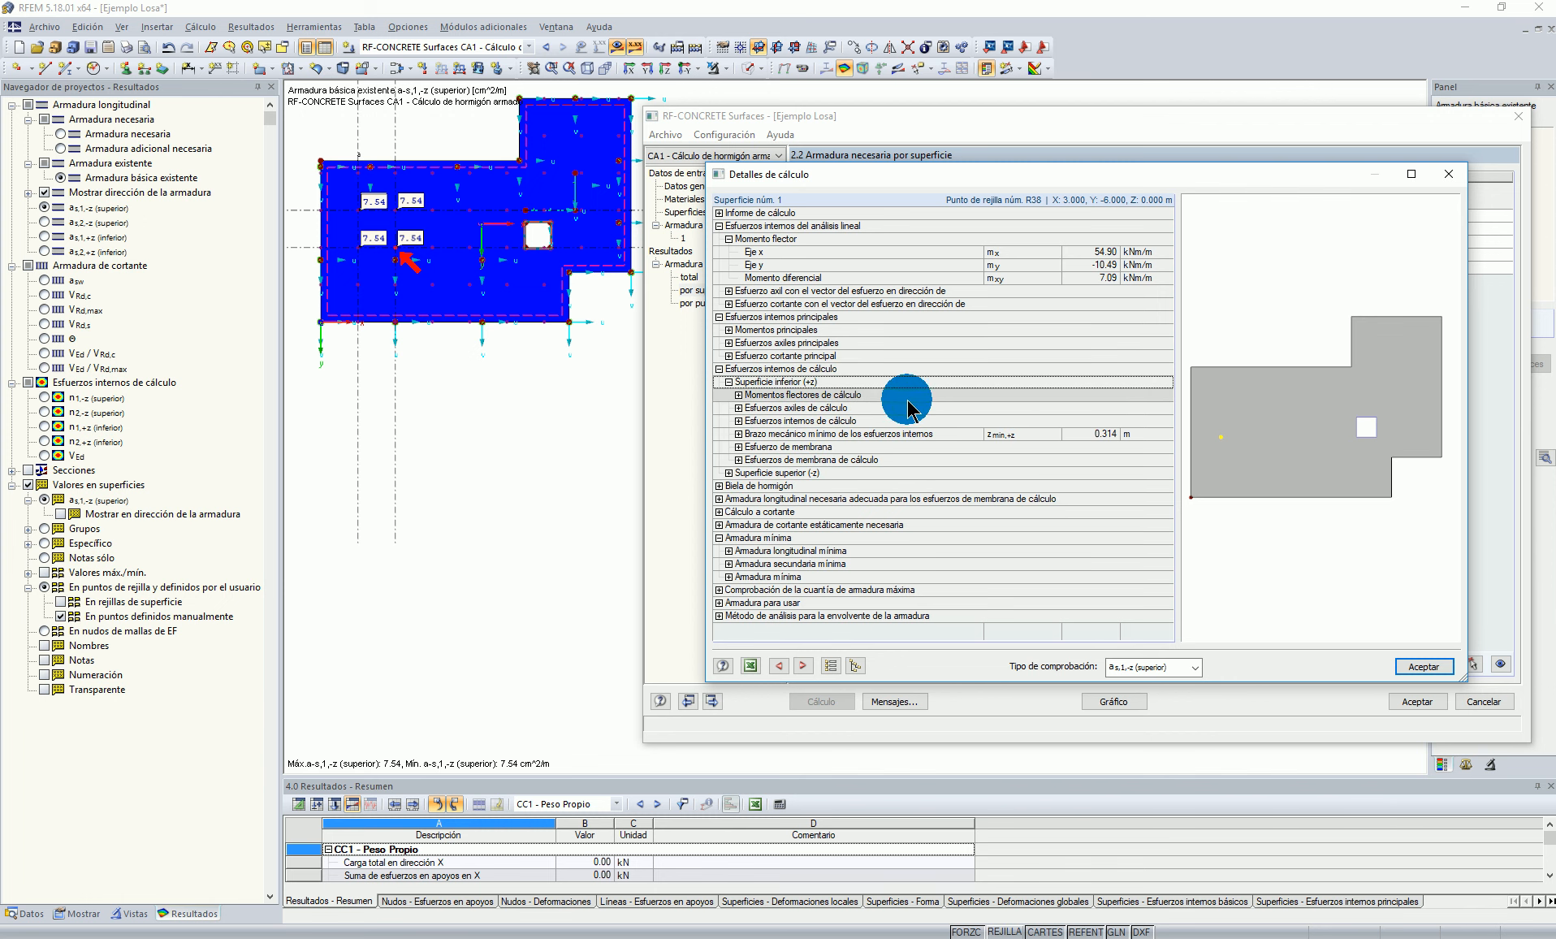
pyautogui.click(738, 394)
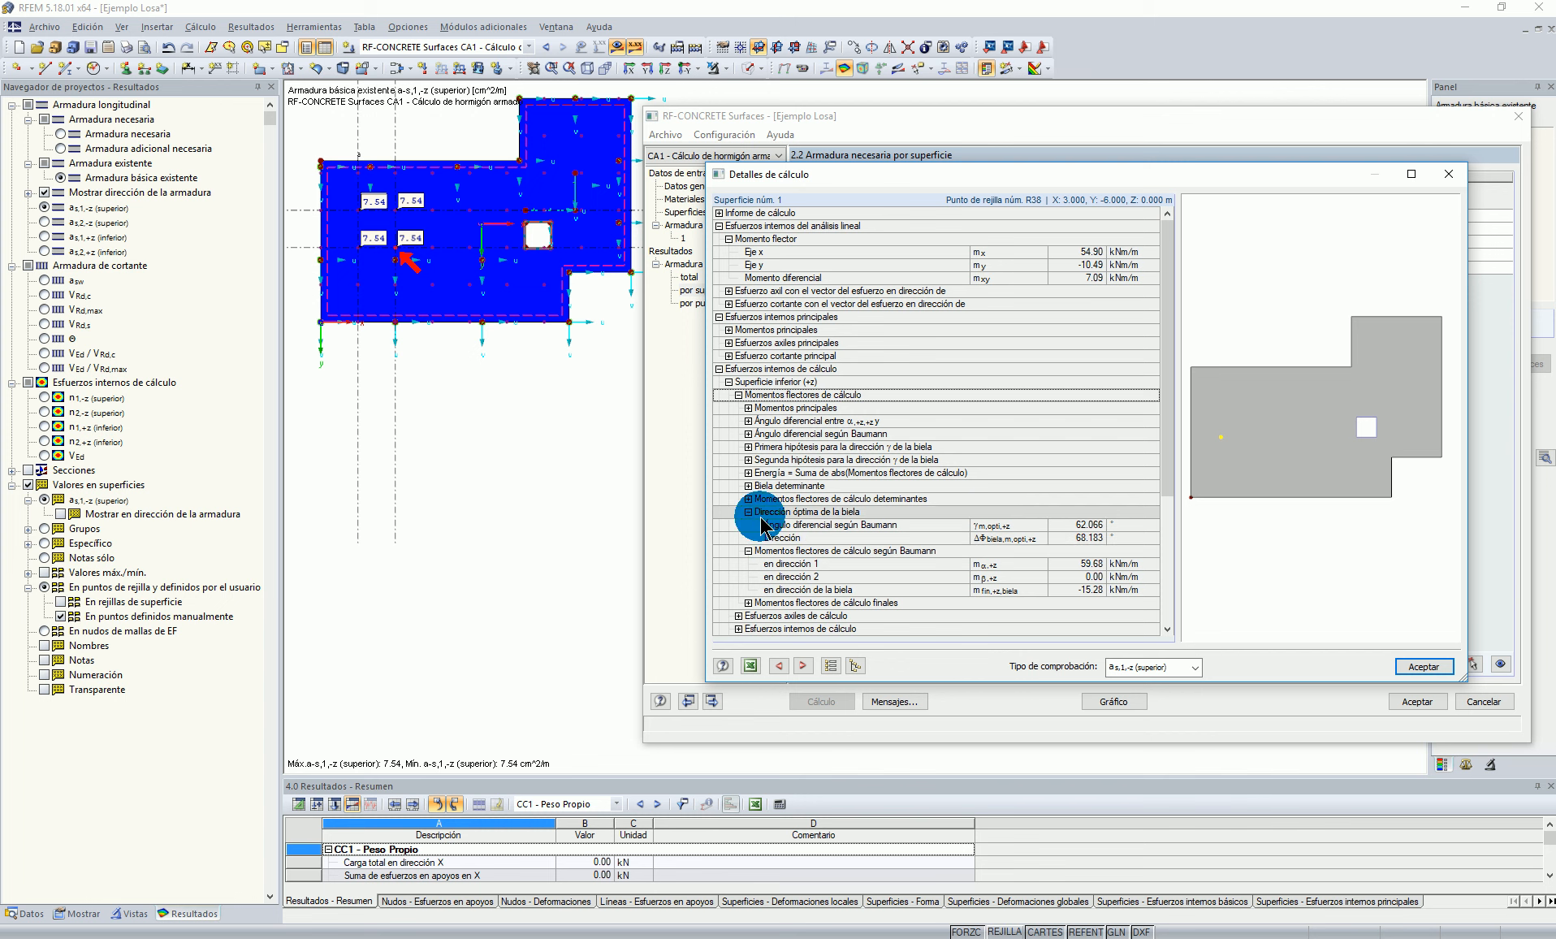
# Step: Examine the bottom-surface design axial forces of point R38, including the principal and final design axial forces
pyautogui.click(738, 615)
pyautogui.scroll(-2, 741, 621)
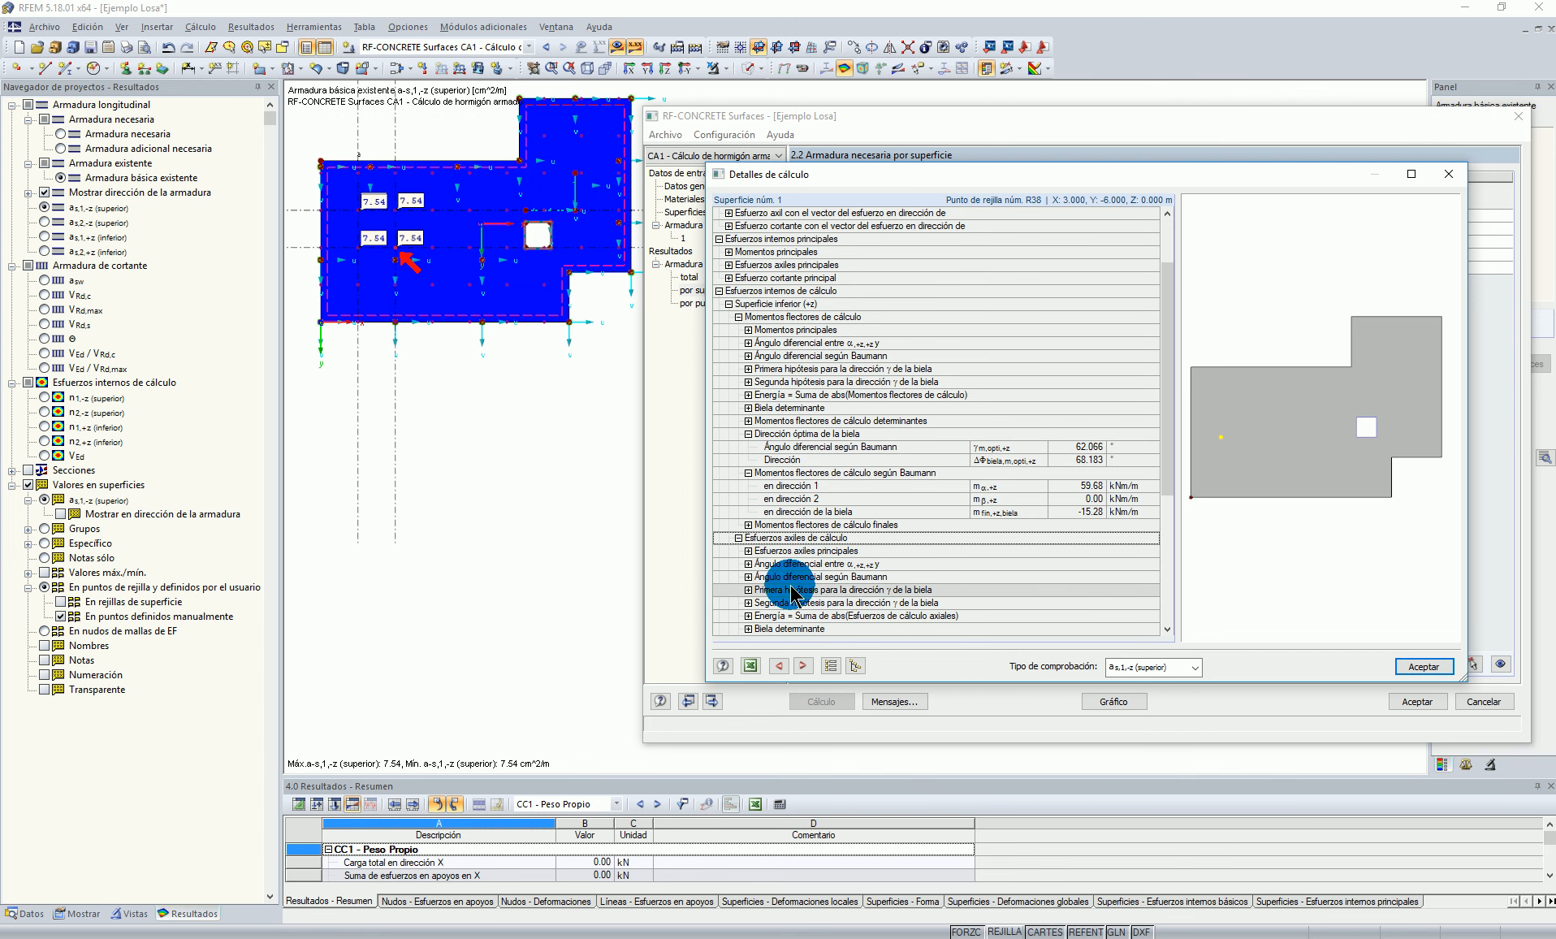
pyautogui.click(748, 550)
pyautogui.scroll(-2, 902, 552)
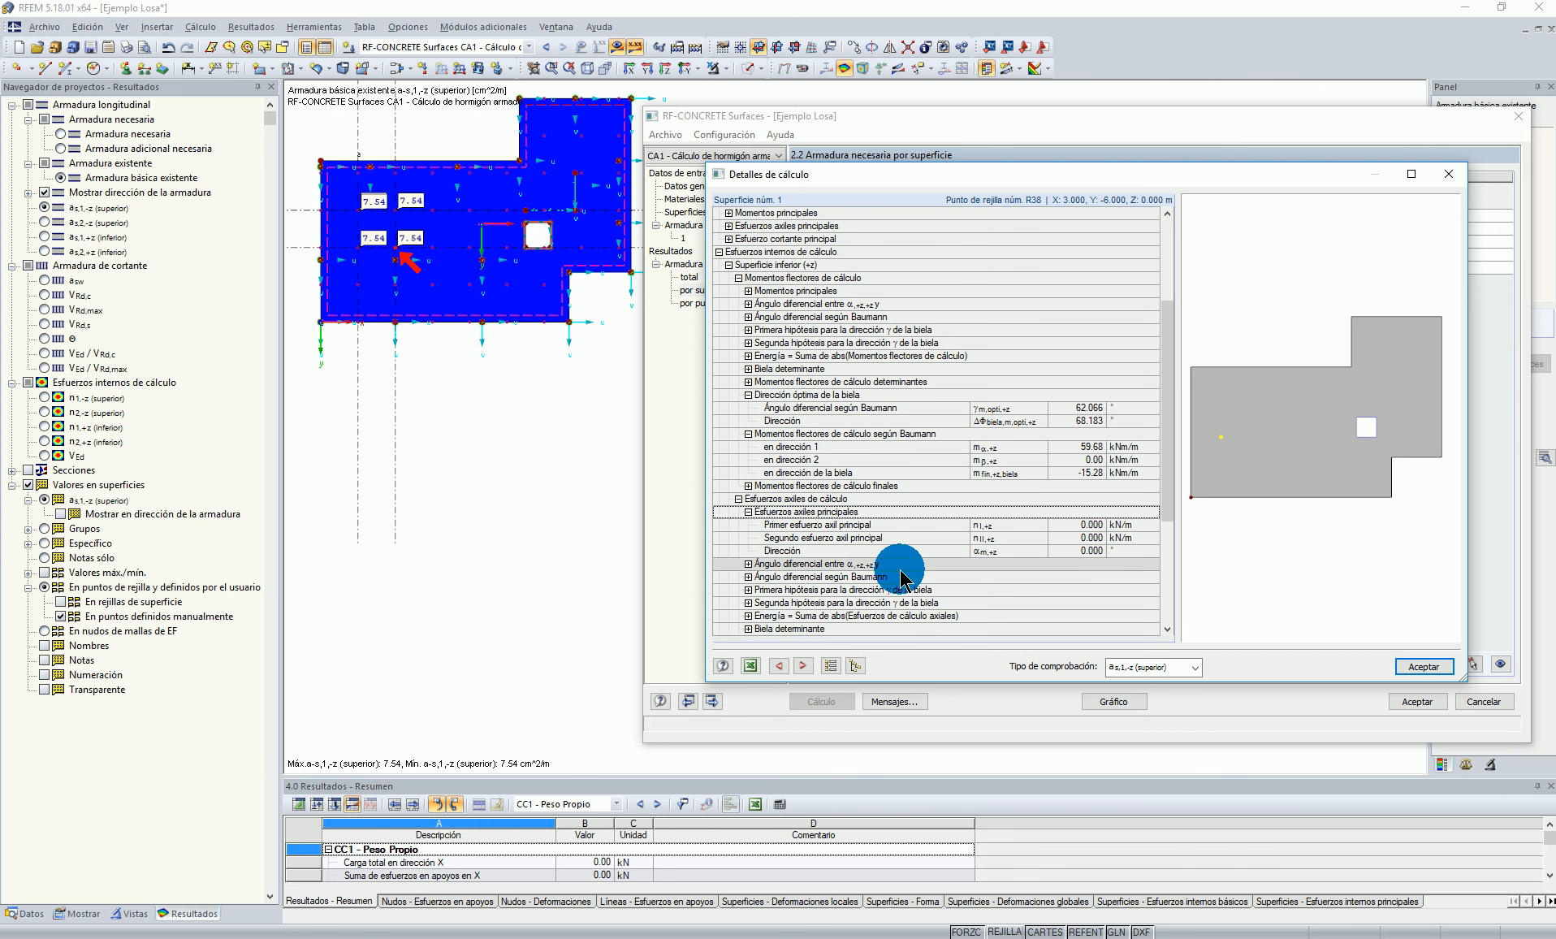
pyautogui.click(754, 616)
pyautogui.click(748, 615)
pyautogui.scroll(-3, 822, 591)
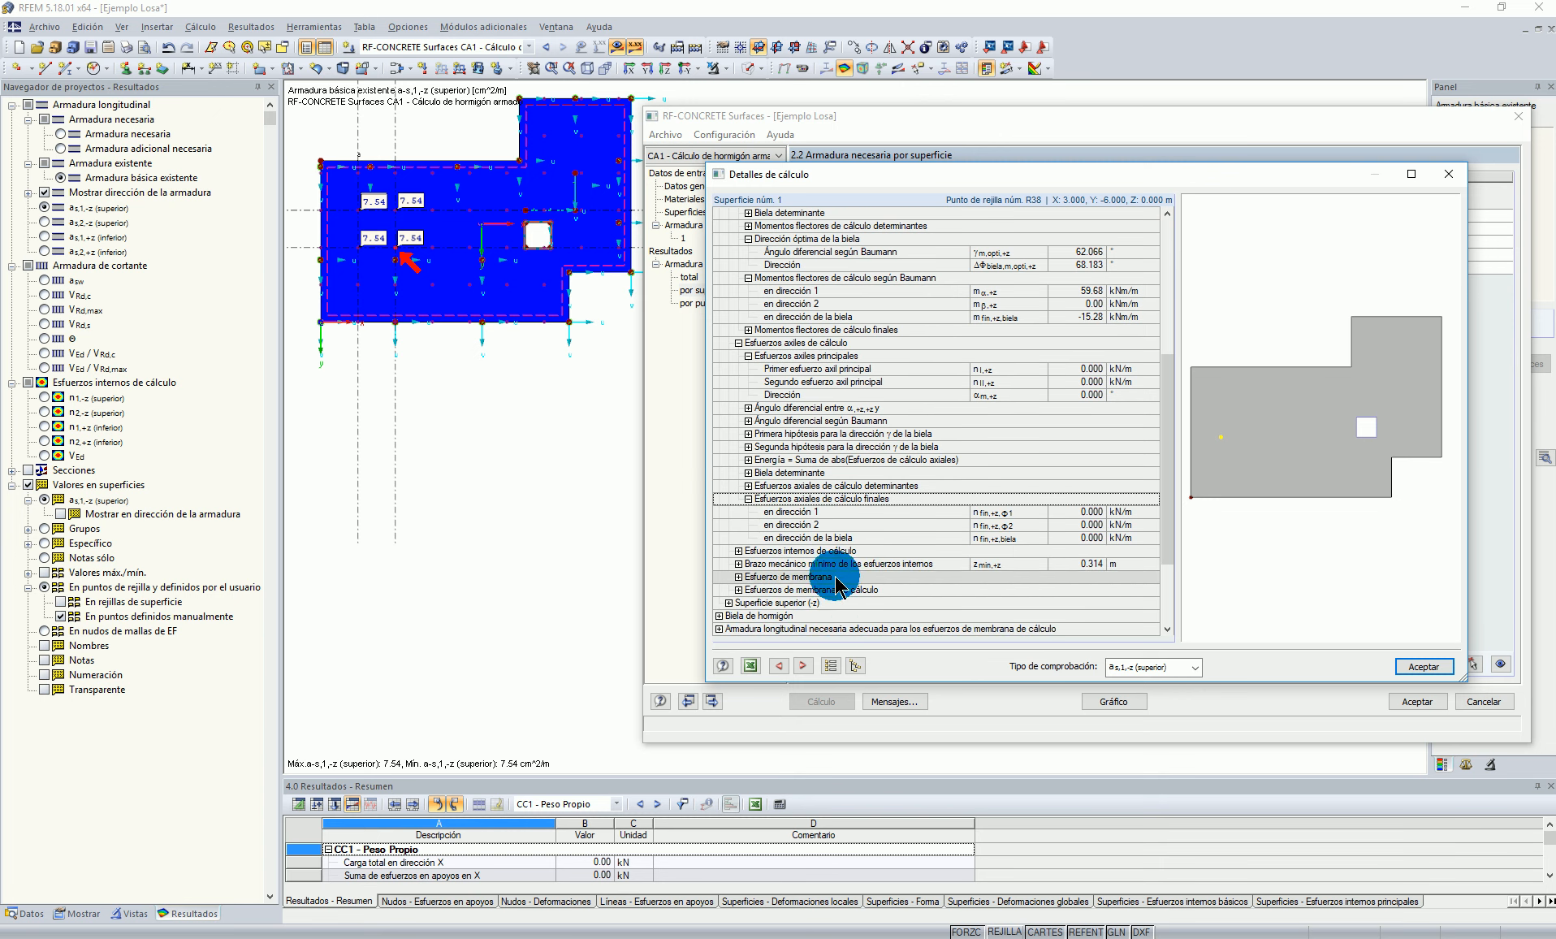
pyautogui.scroll(-1, 741, 617)
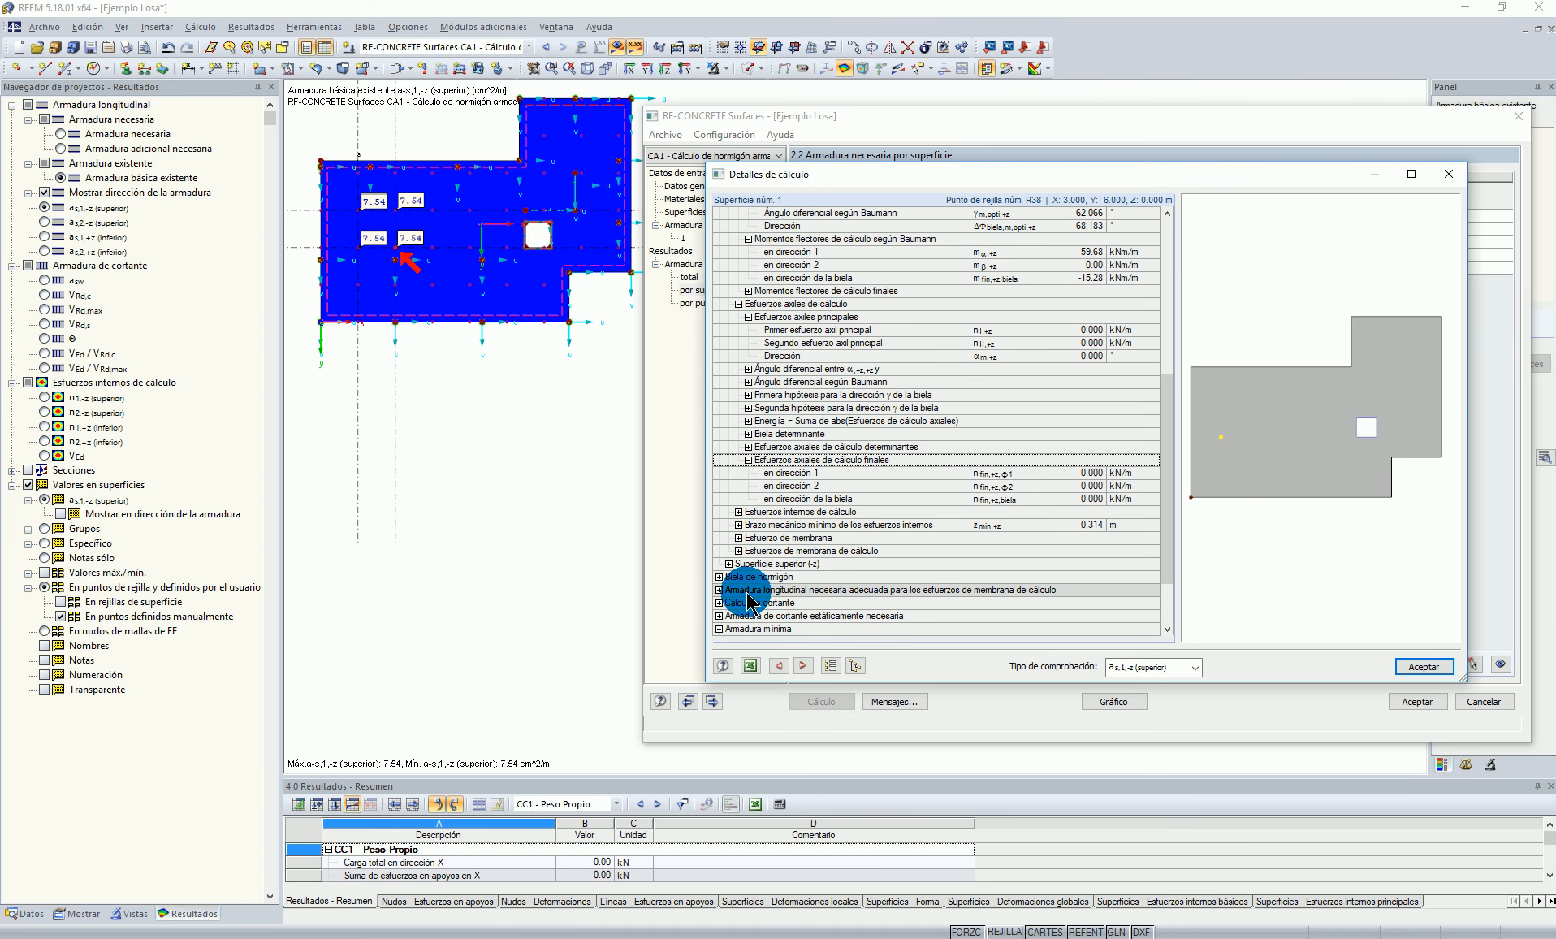
# Step: Review the bottom-surface required longitudinal reinforcement for design membrane forces, expanding and collapsing the details for reinforcement direction 1
pyautogui.click(719, 589)
pyautogui.click(728, 603)
pyautogui.scroll(-2, 840, 601)
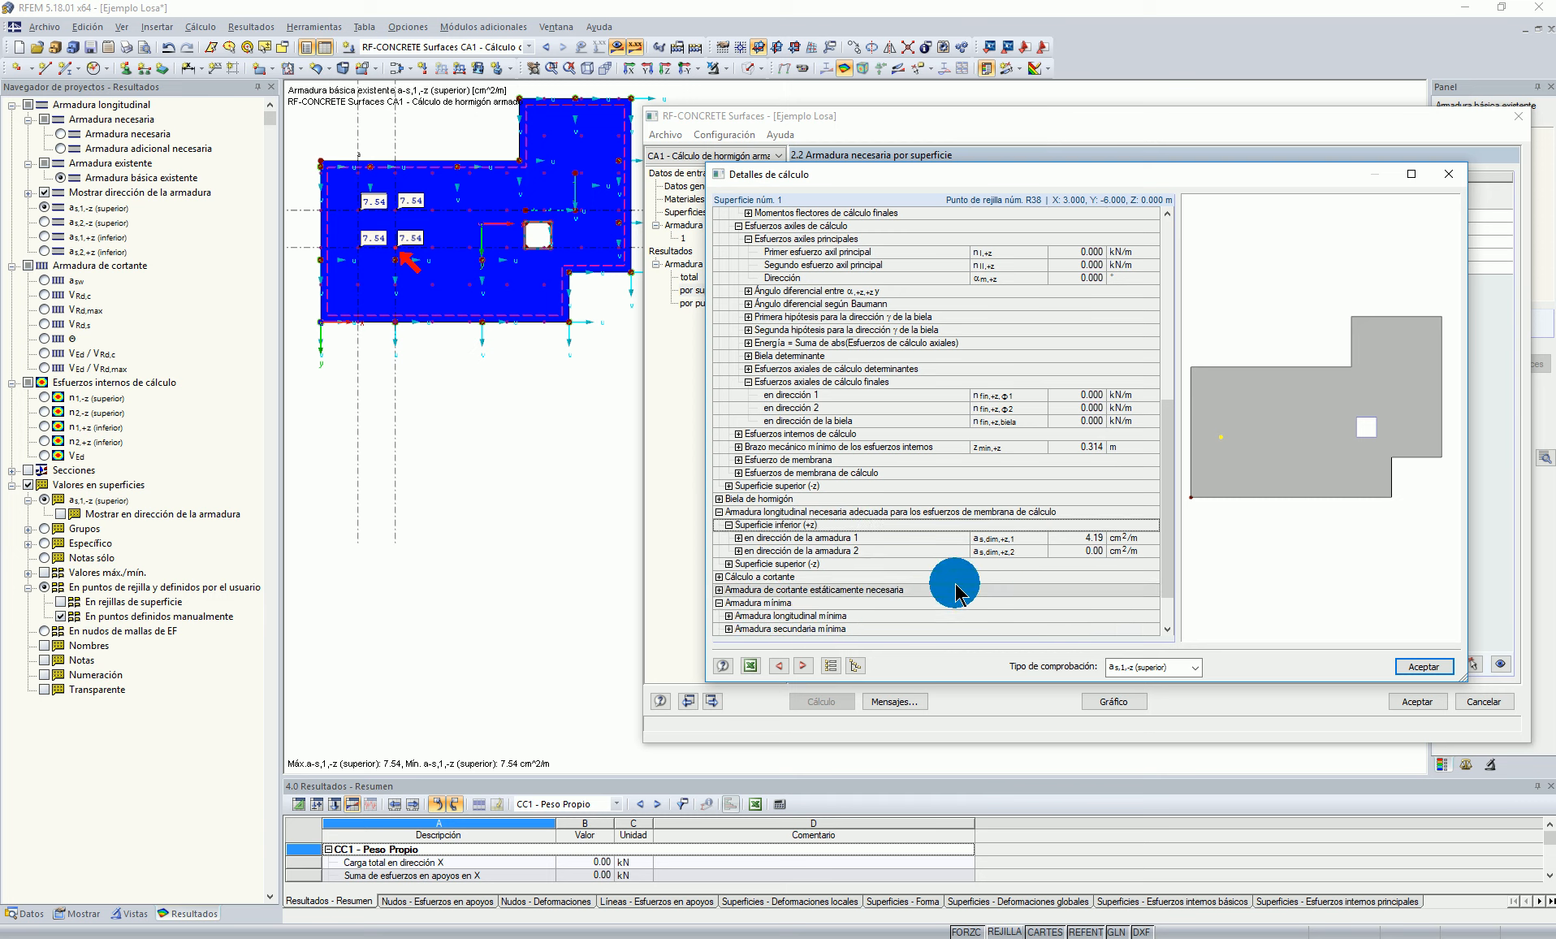
pyautogui.click(738, 538)
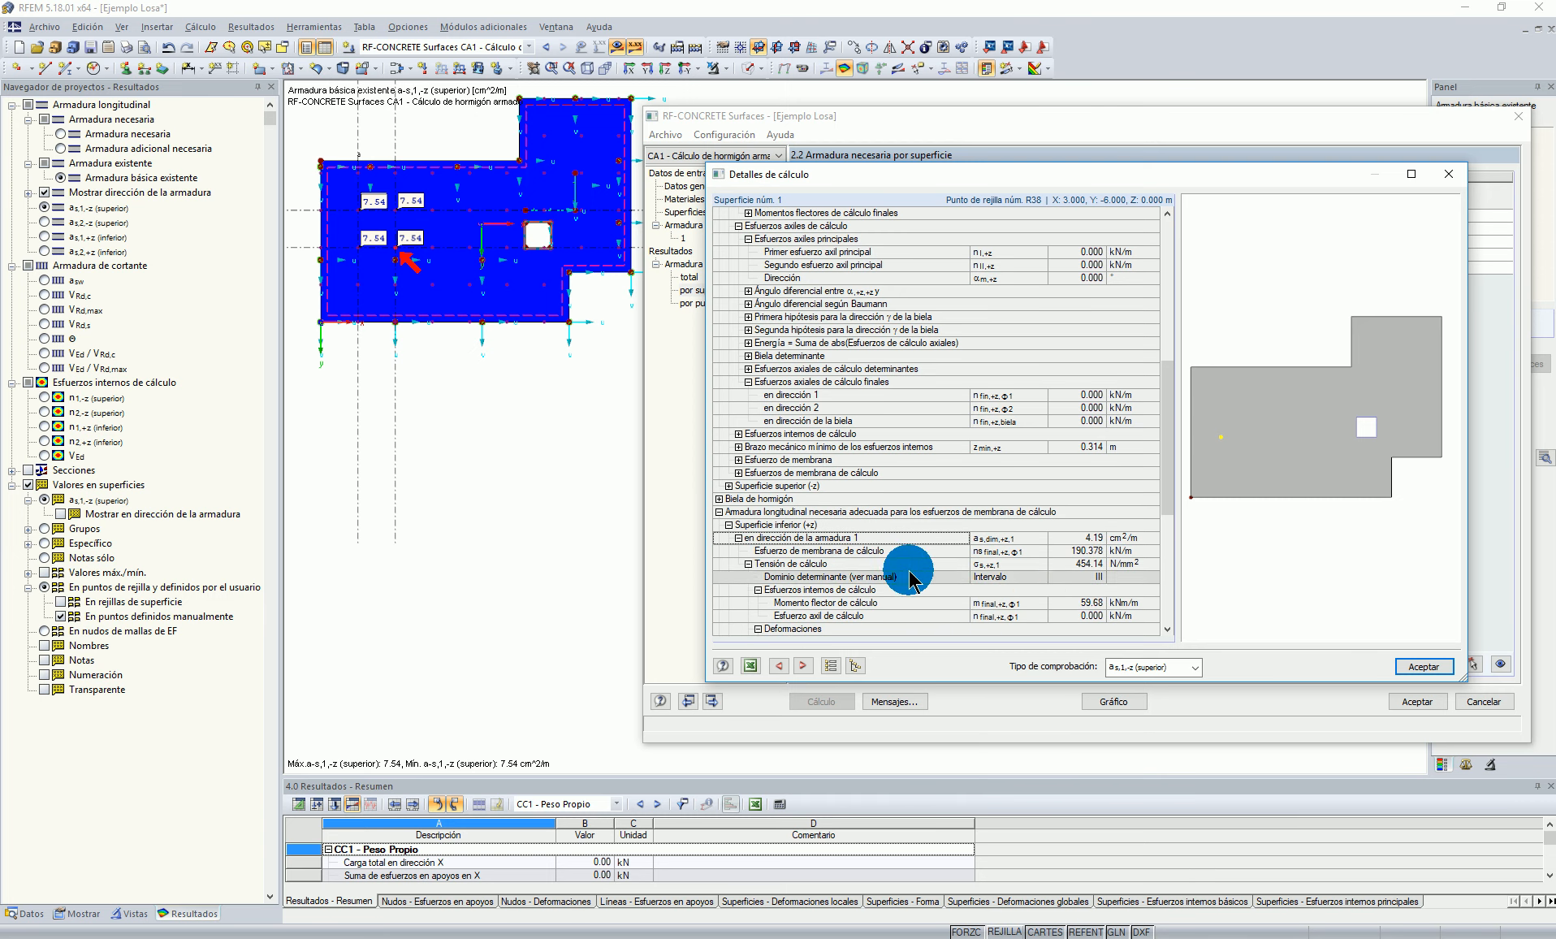
pyautogui.click(738, 537)
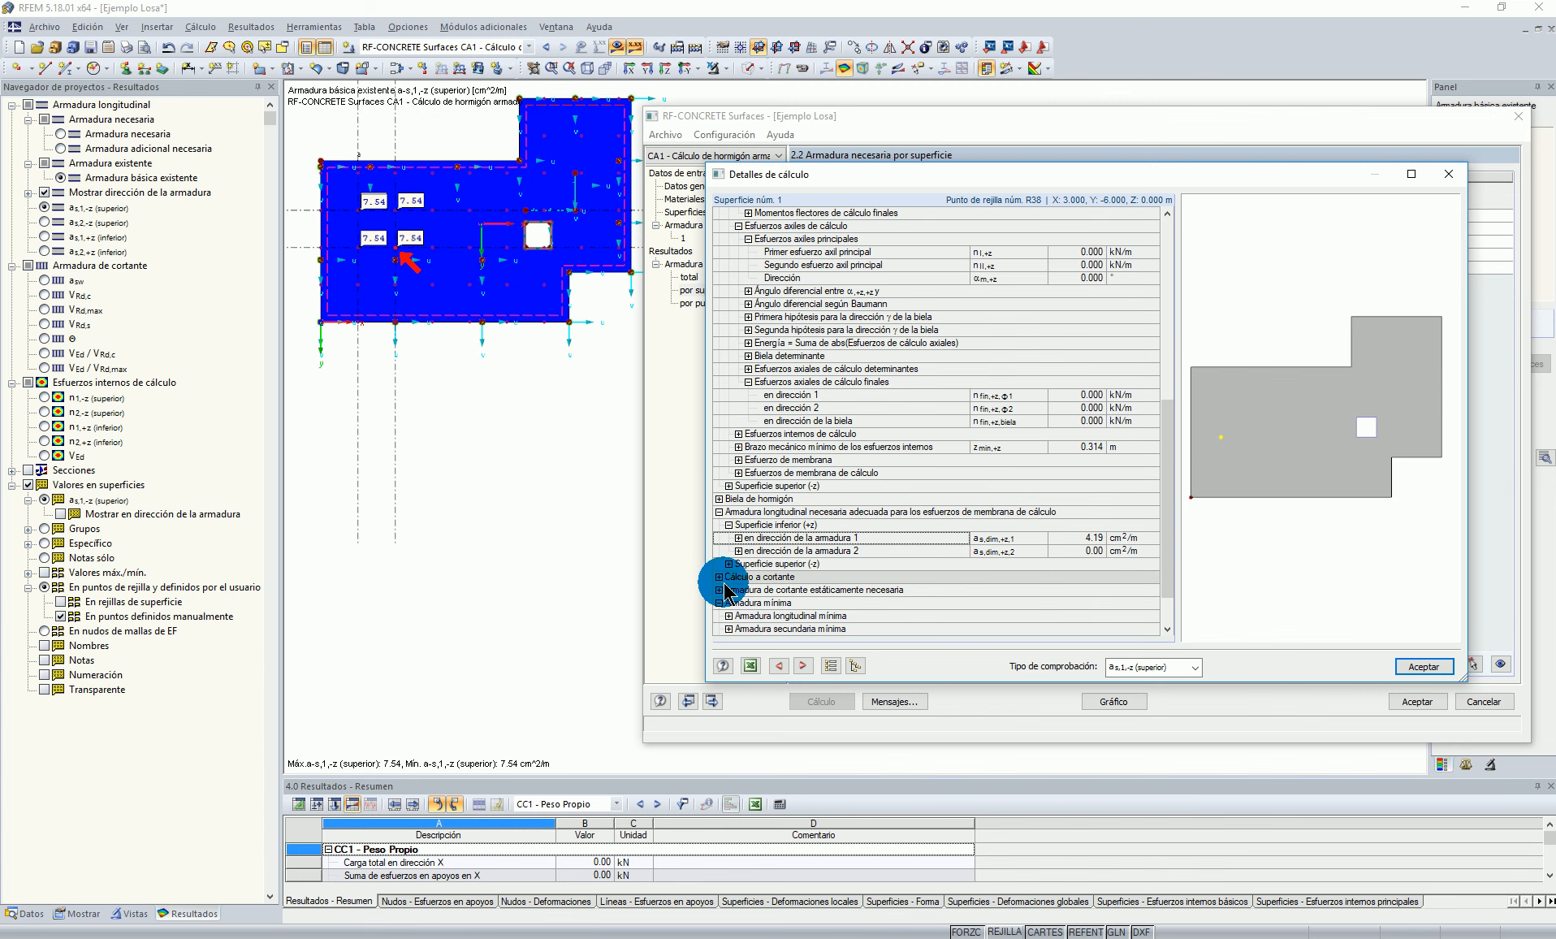
# Step: Collapse the longitudinal reinforcement, design axial force and design internal force groups, and close the design details and the module
pyautogui.click(718, 512)
pyautogui.scroll(3, 729, 392)
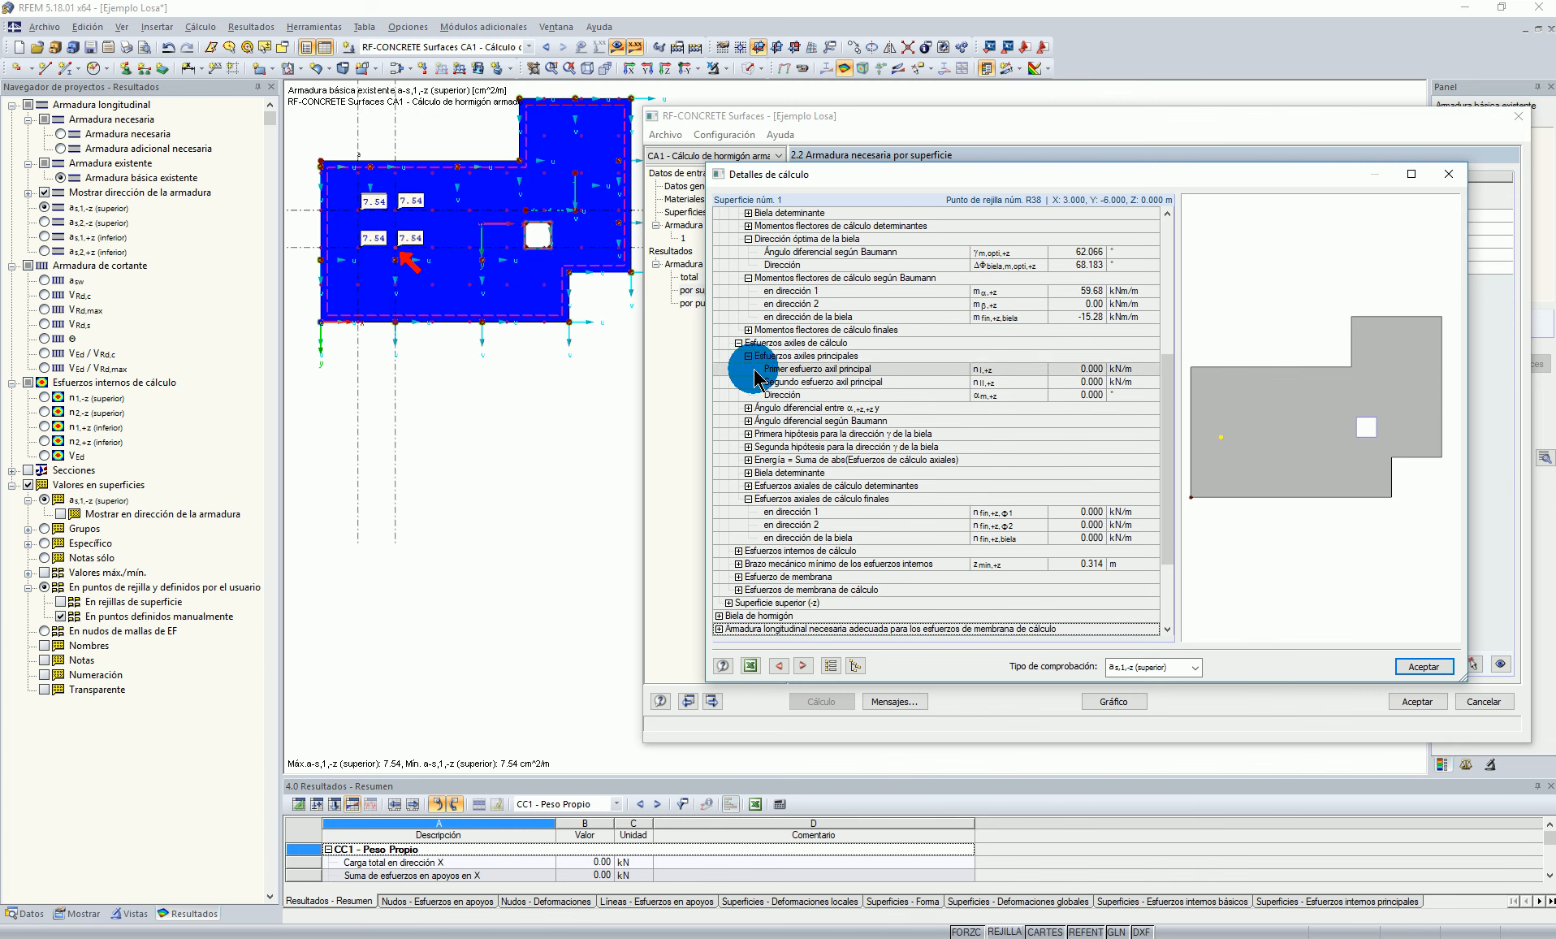
pyautogui.click(738, 343)
pyautogui.scroll(3, 738, 342)
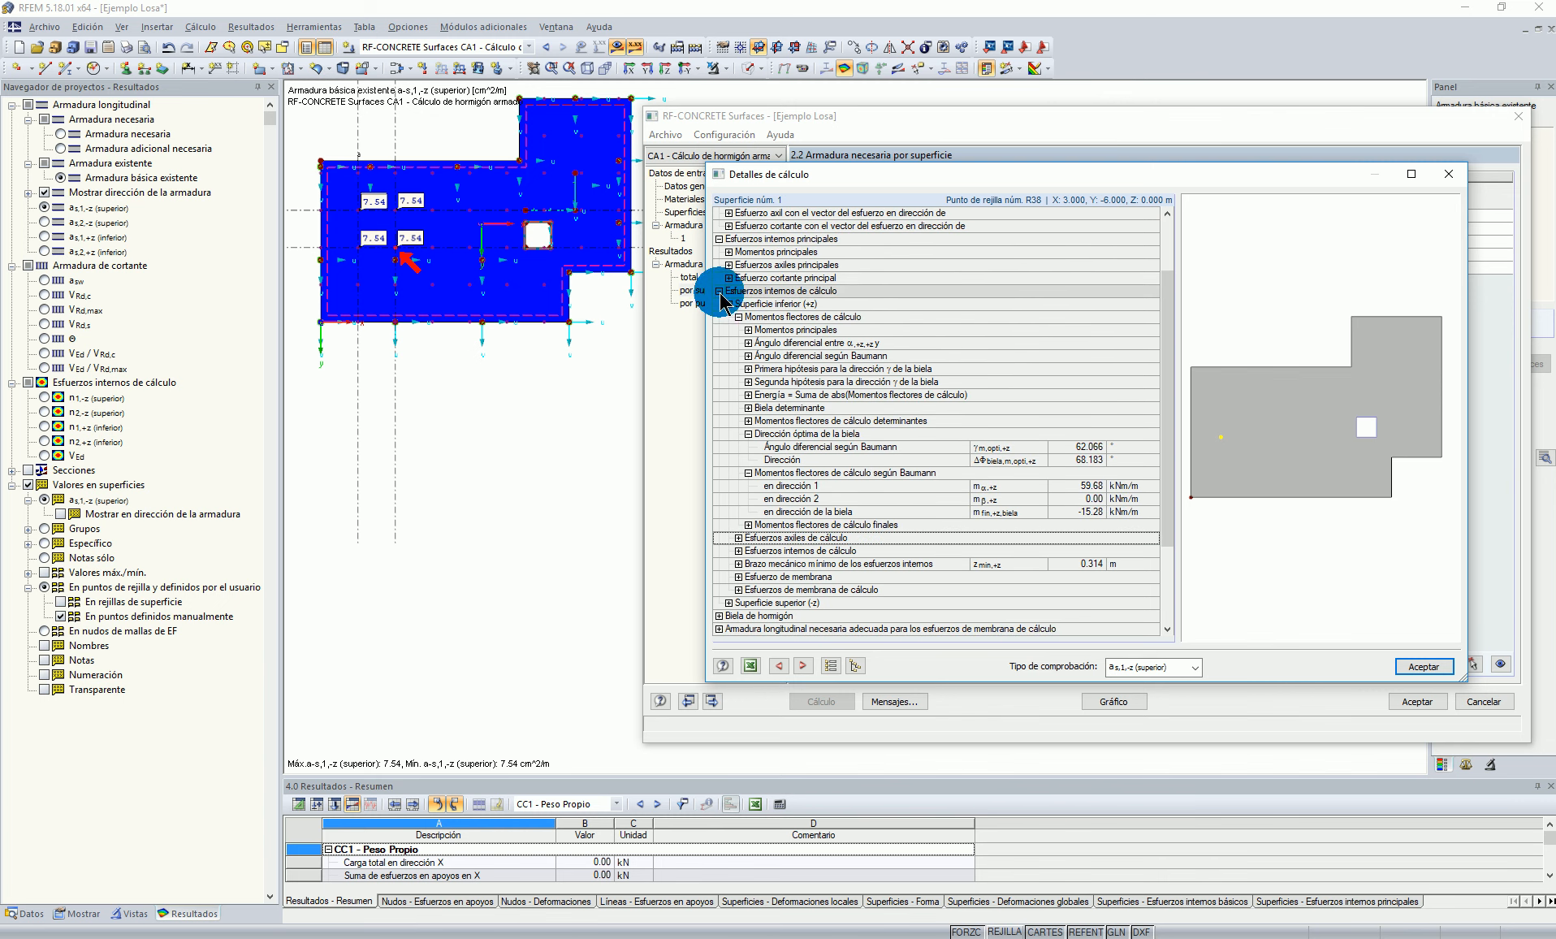
pyautogui.click(718, 290)
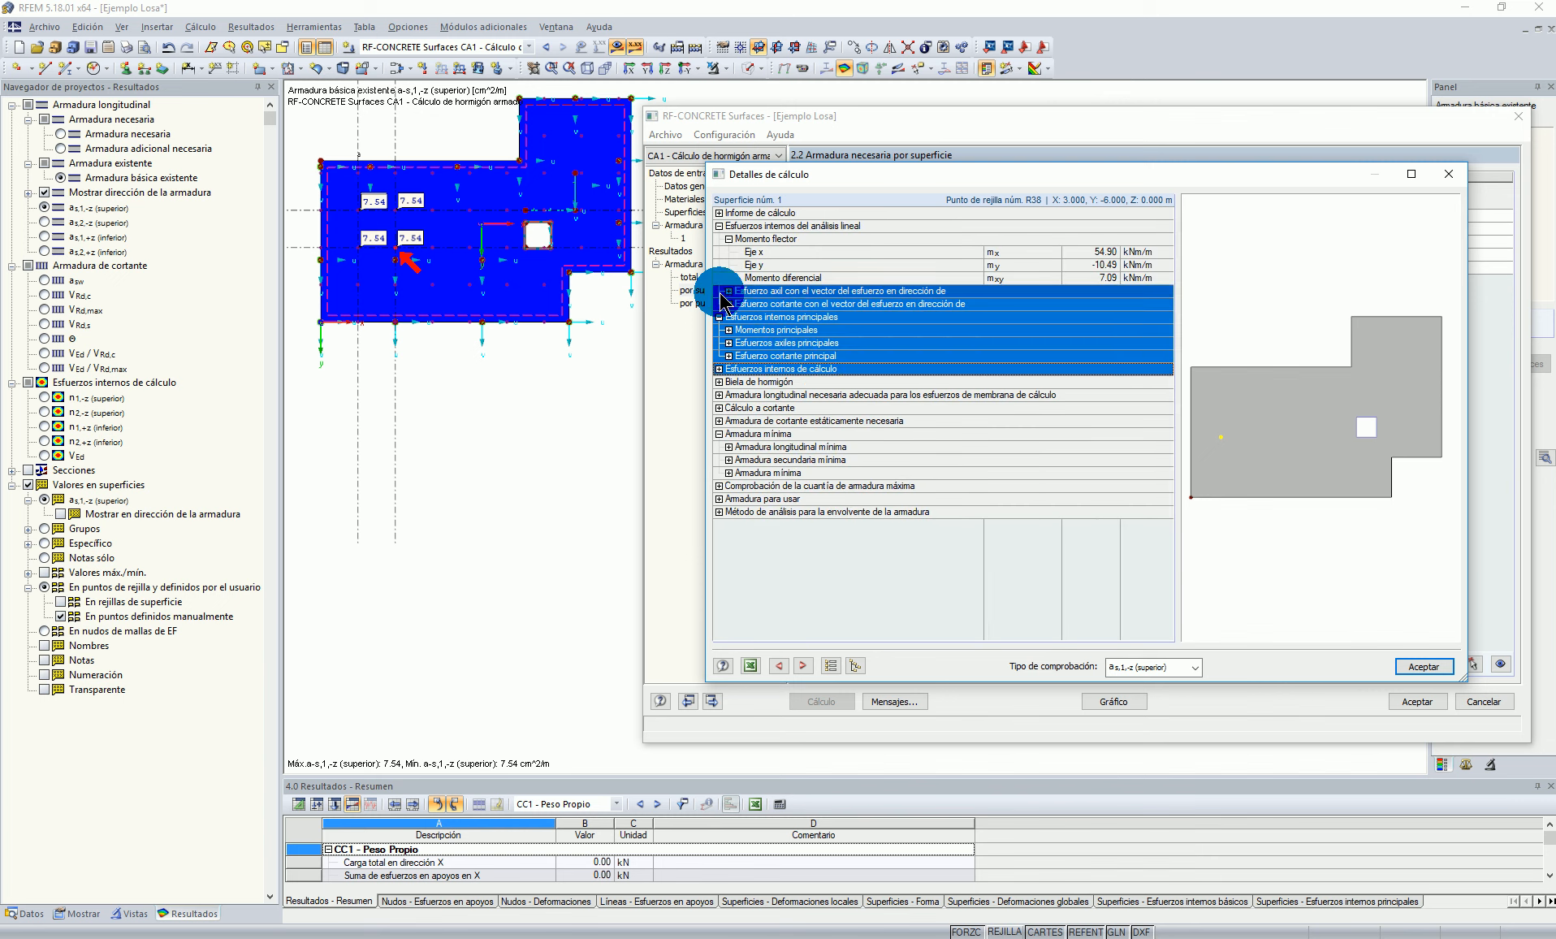
pyautogui.click(721, 226)
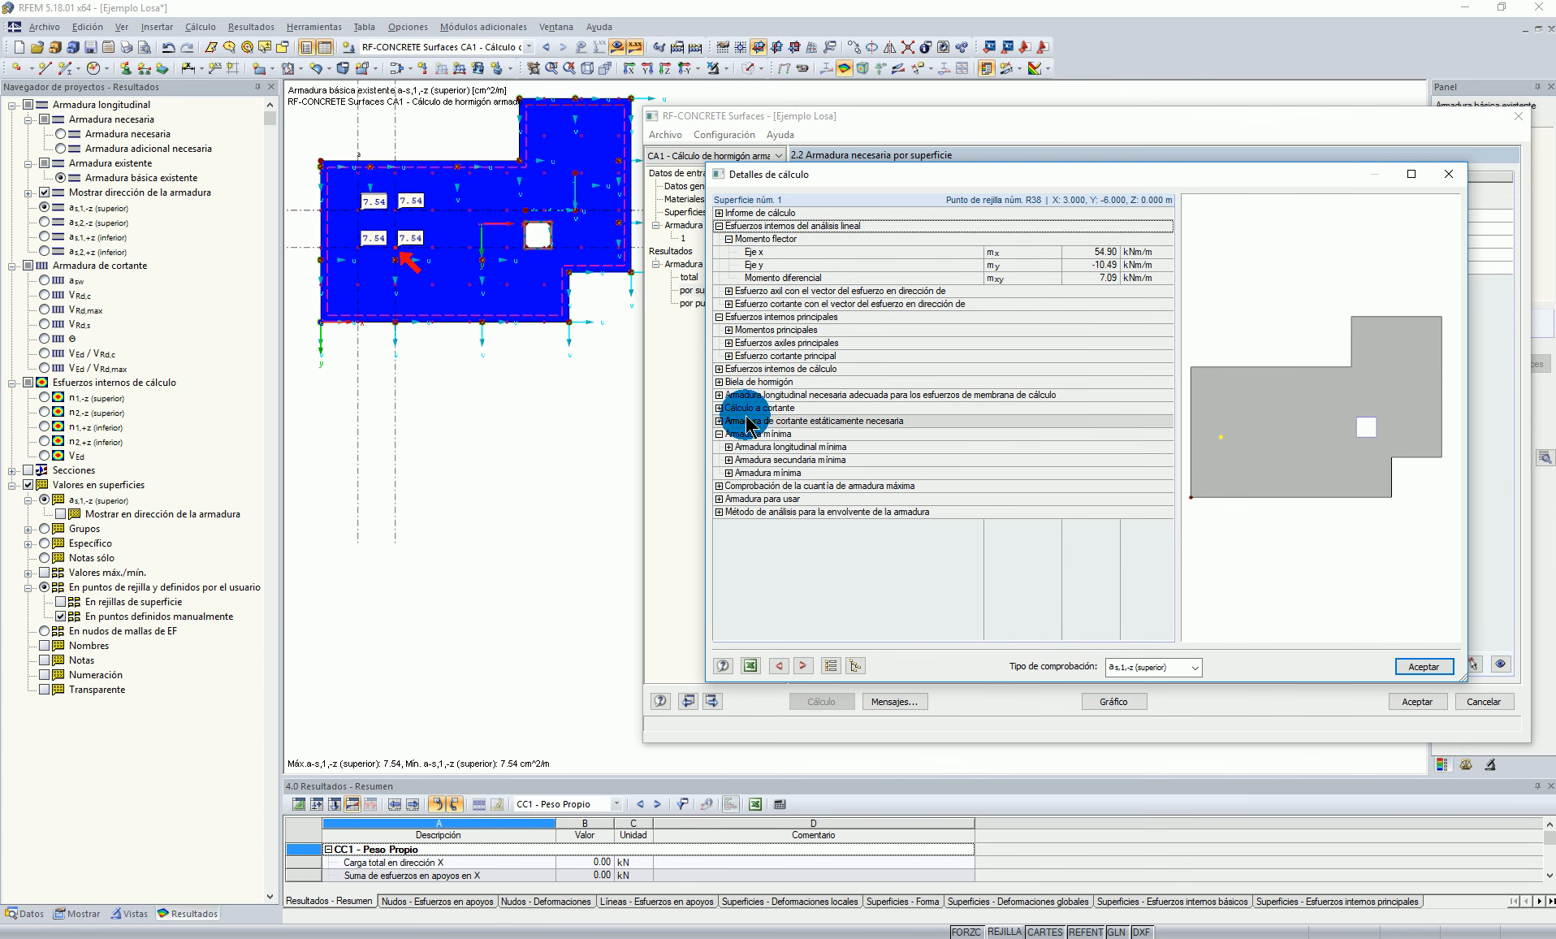
pyautogui.click(1425, 665)
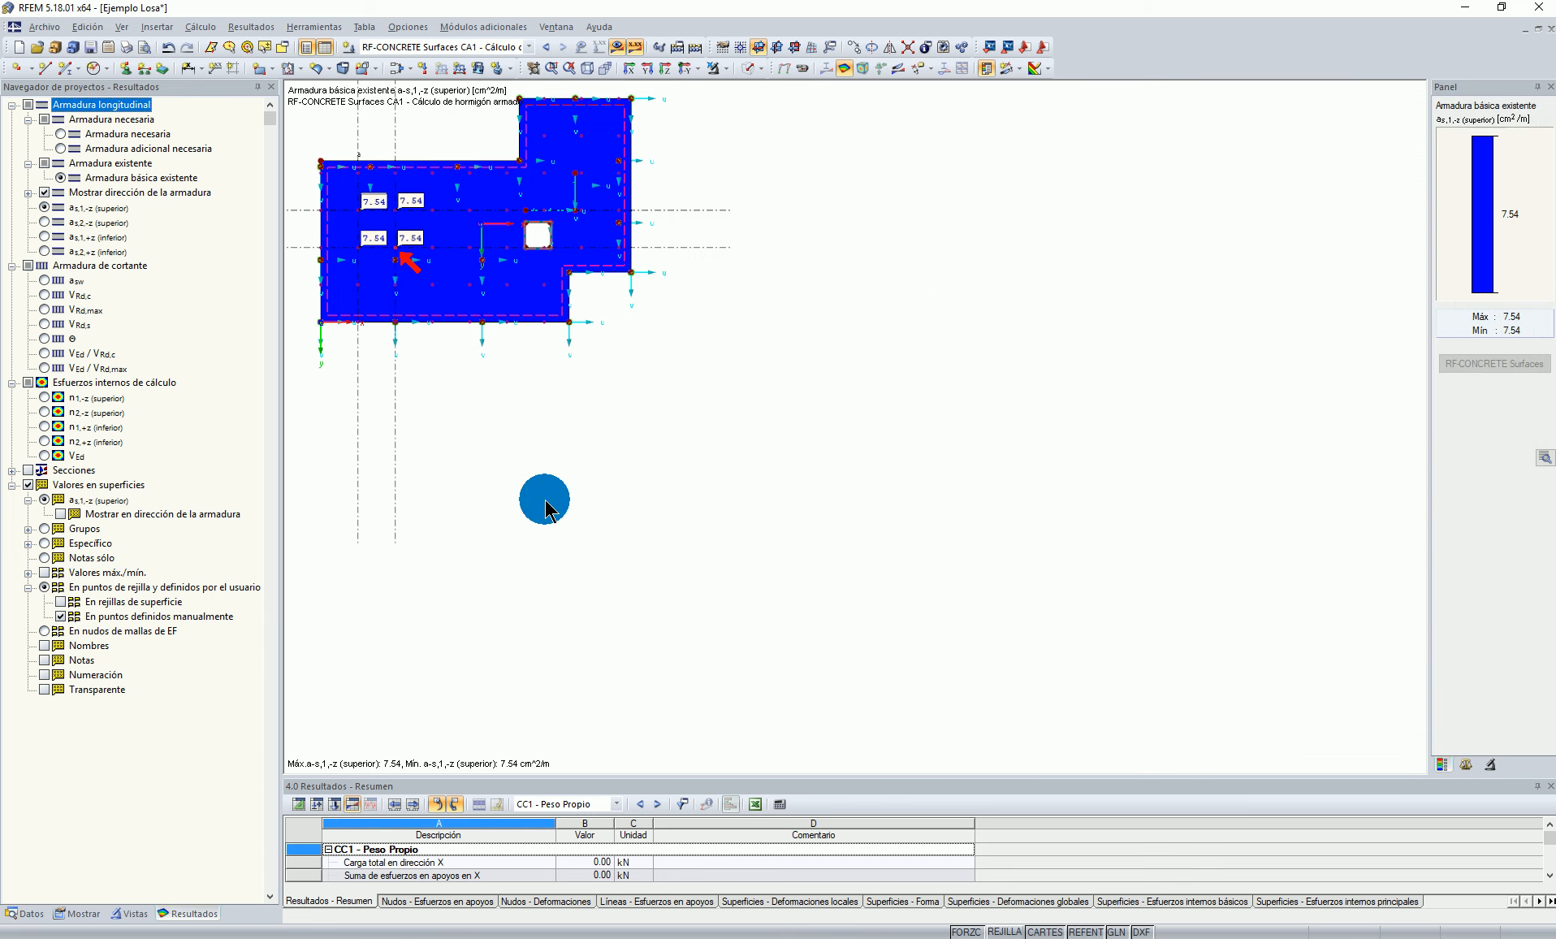
# Step: Display the required reinforcement on the slab and compare a-s,1,-z (superior), a-s,2,+z (inferior) and a-s,1,+z (inferior) at the marked points
pyautogui.click(61, 134)
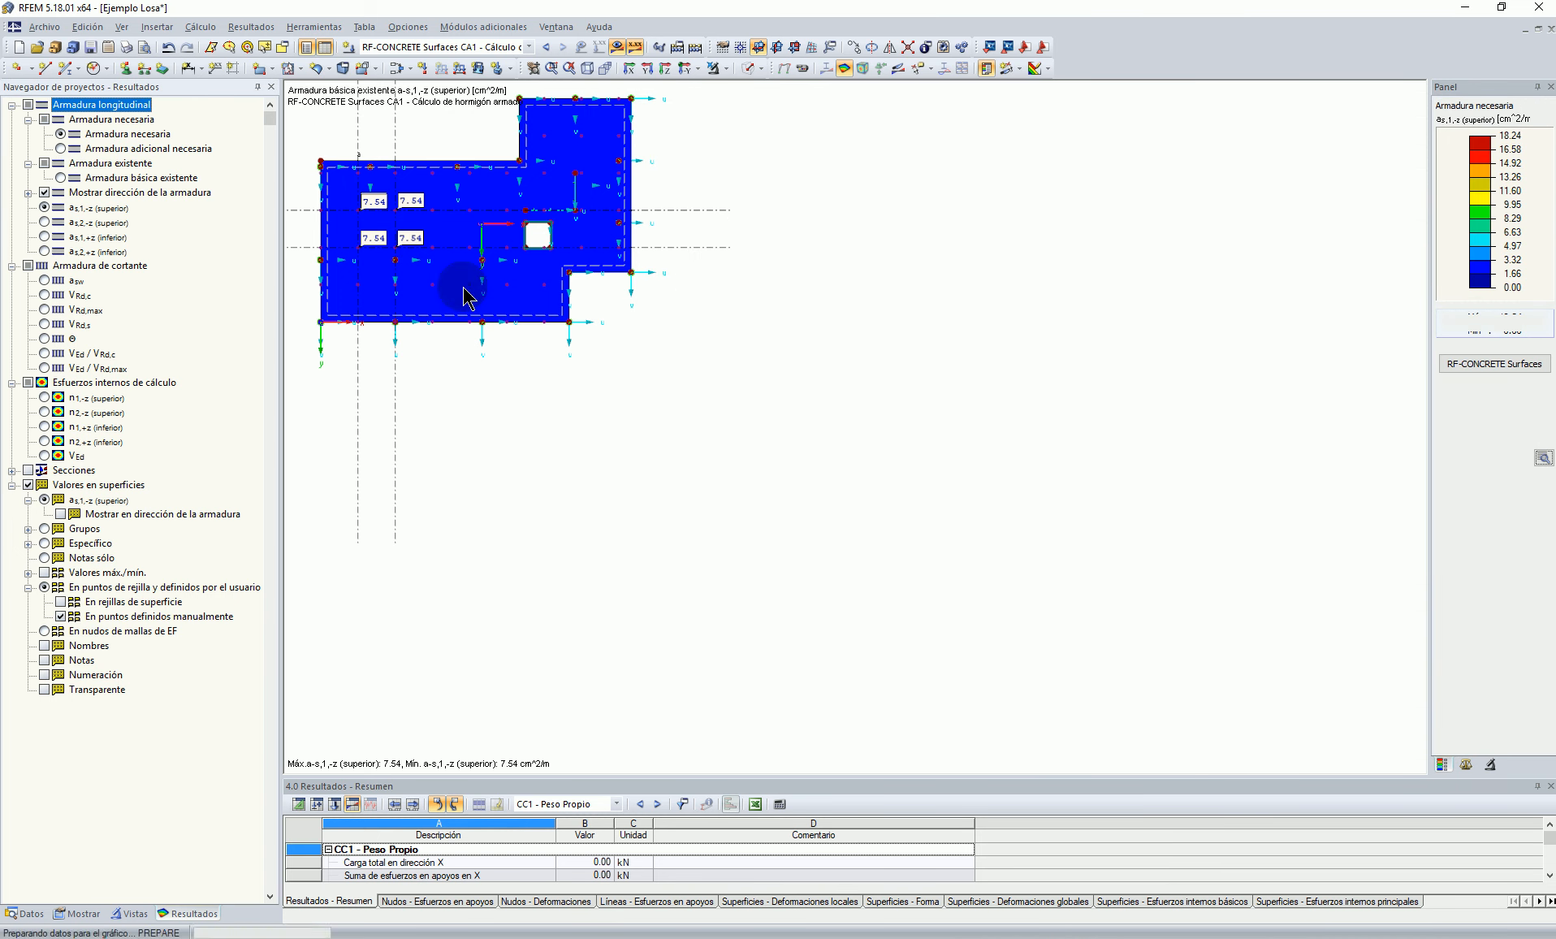
pyautogui.scroll(4, 357, 264)
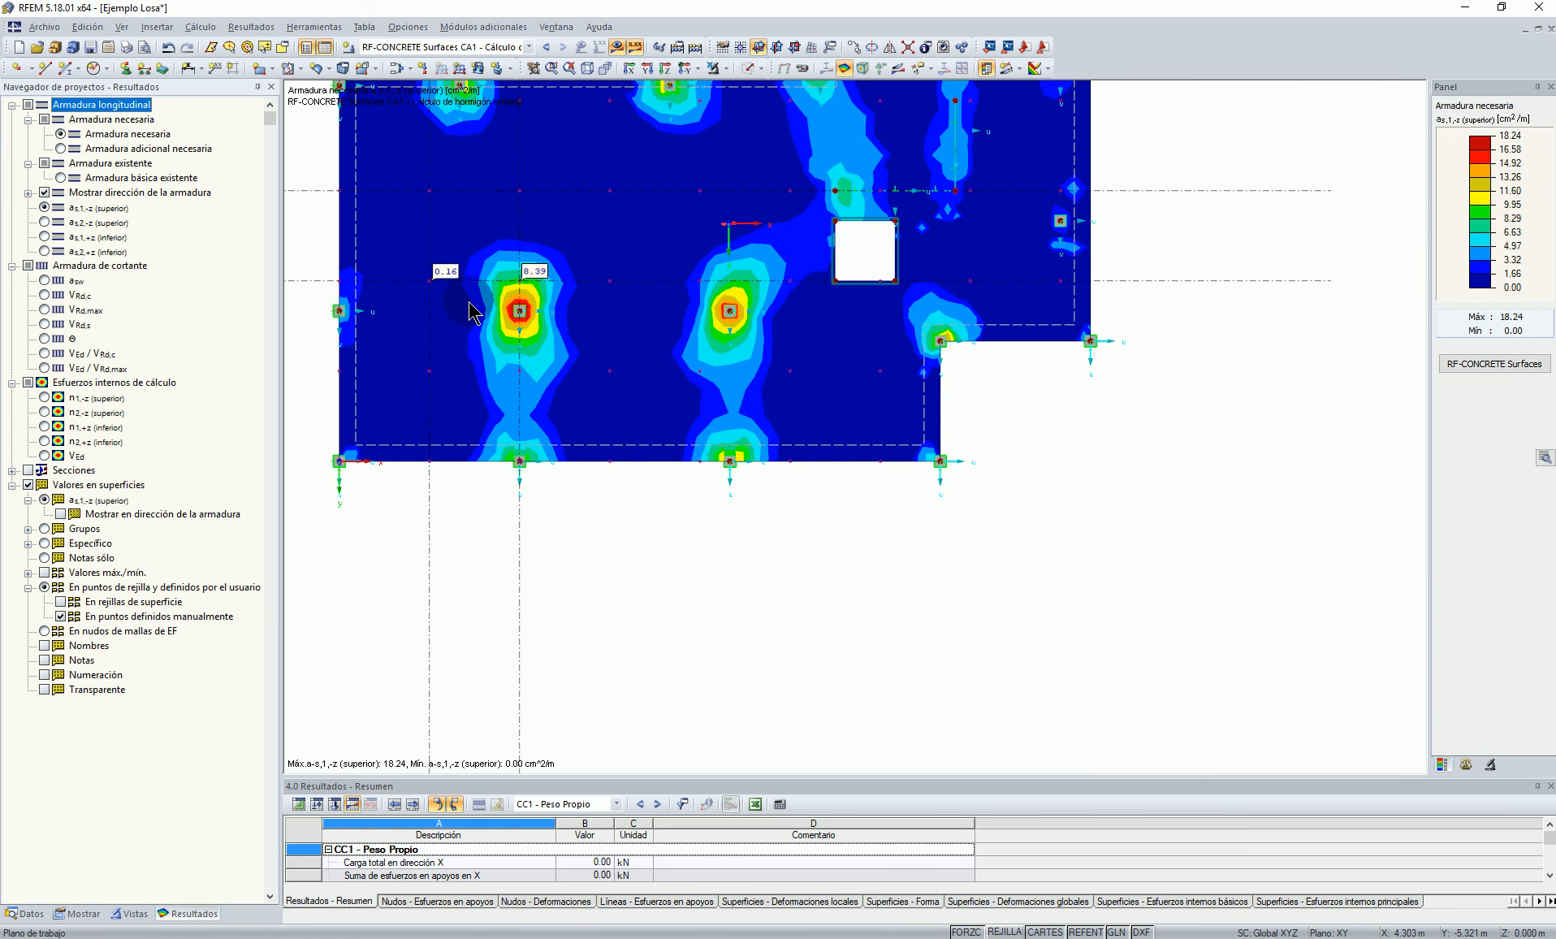
pyautogui.scroll(-1, 454, 307)
pyautogui.moveTo(548, 286); pyautogui.dragTo(561, 332, button='middle')
pyautogui.scroll(1, 524, 325)
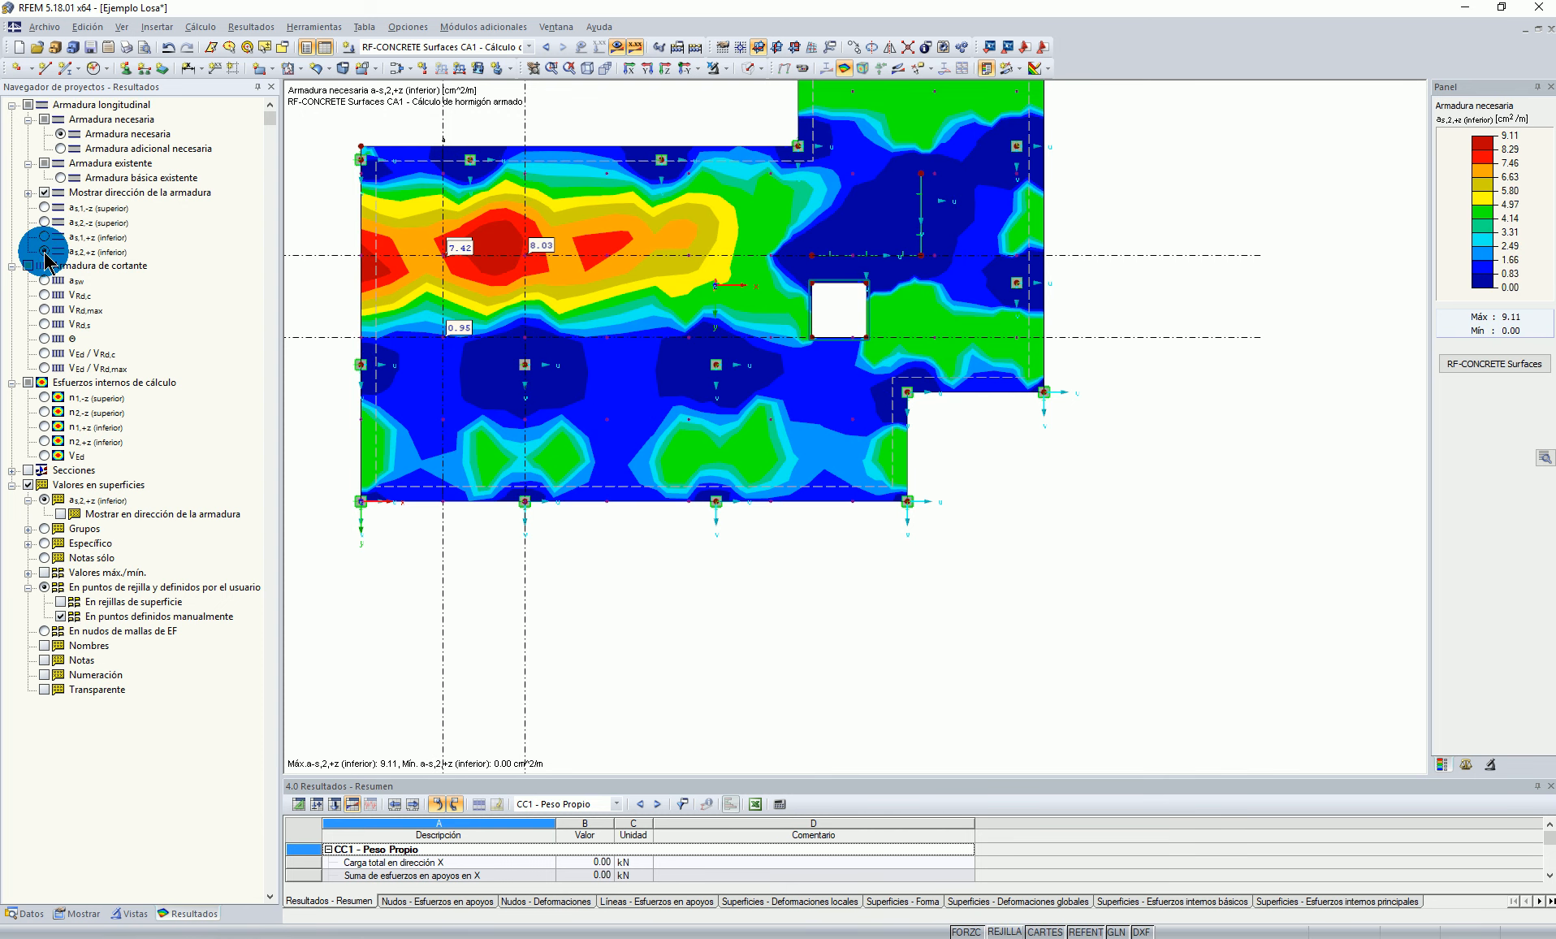
pyautogui.click(45, 237)
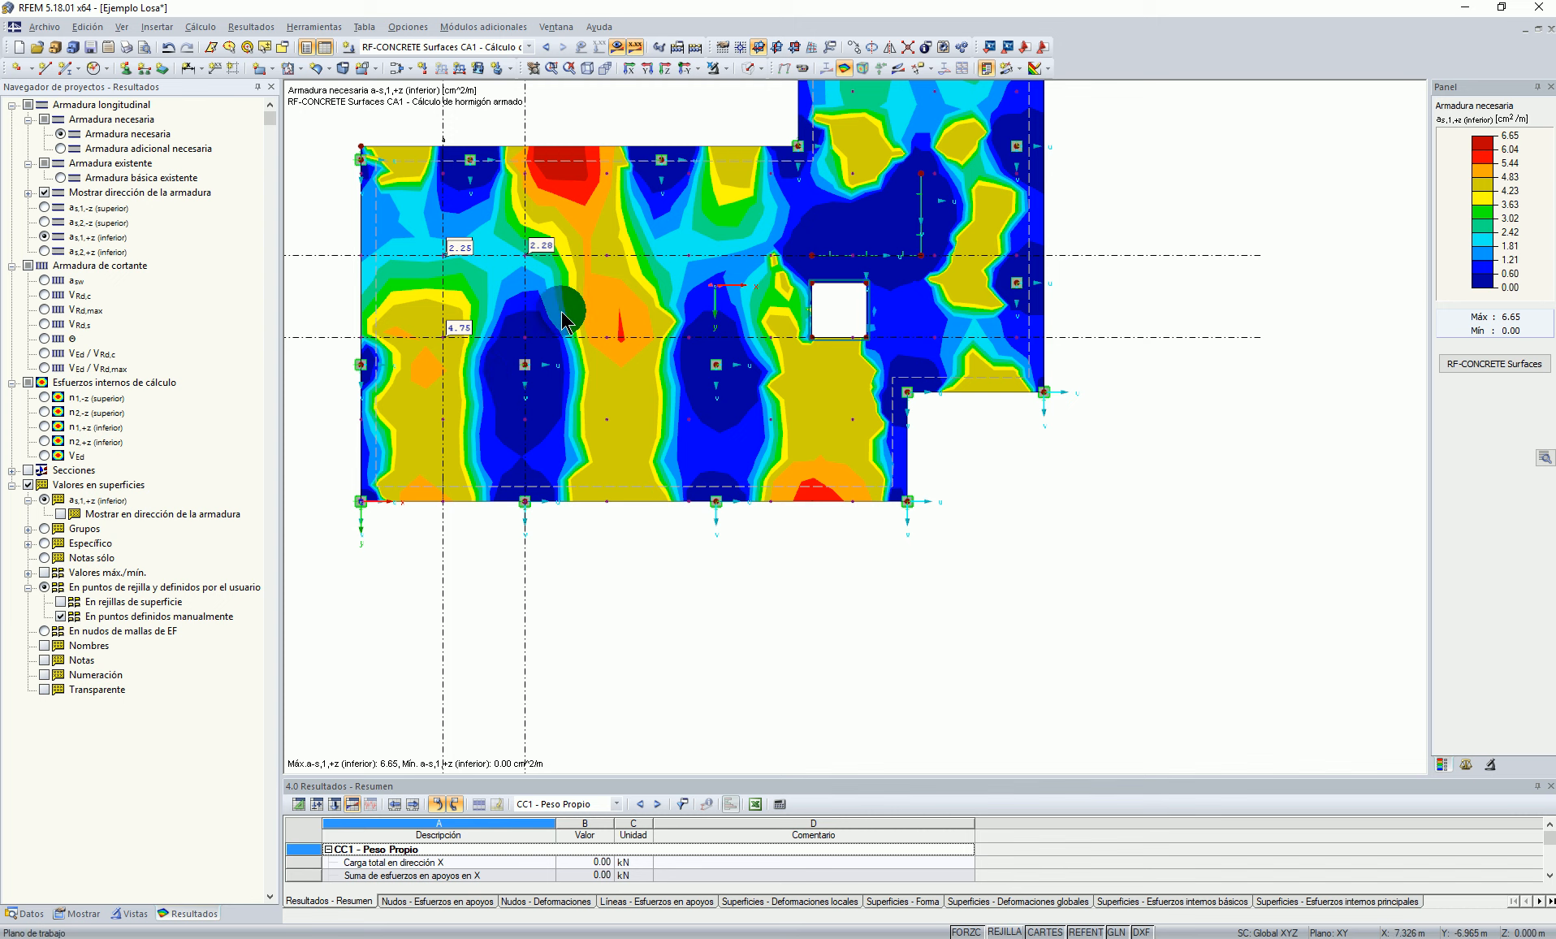
pyautogui.click(44, 206)
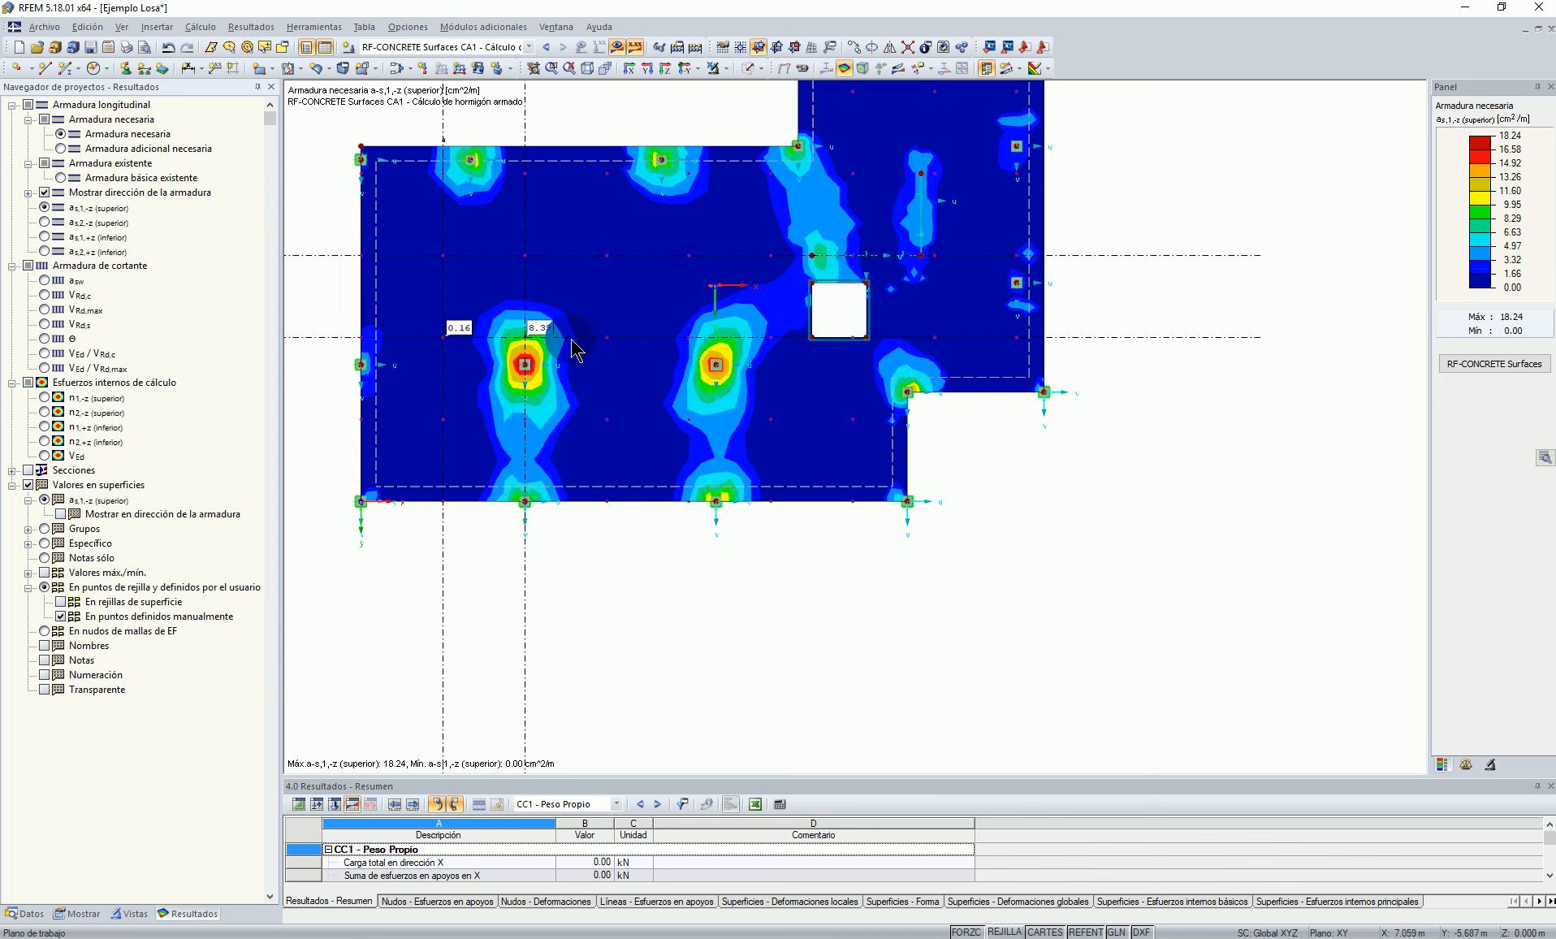
# Step: Reopen RF-CONCRETE Surfaces beside the slab plan and display the longitudinal reinforcement settings
pyautogui.click(1487, 365)
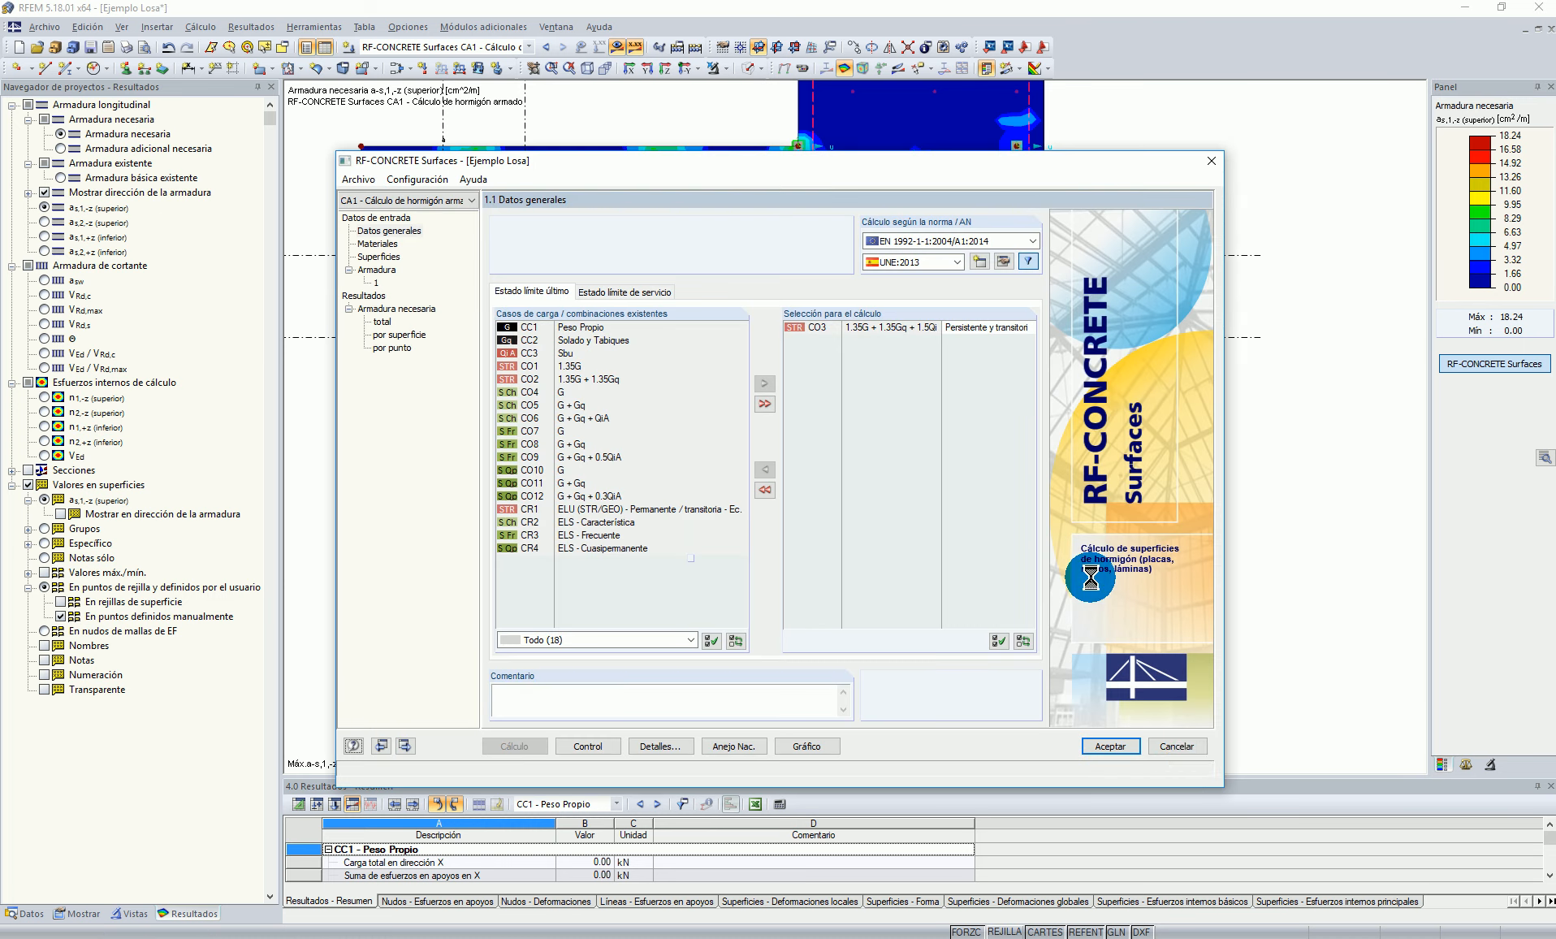
pyautogui.click(1191, 737)
pyautogui.scroll(-3, 1164, 627)
pyautogui.moveTo(1164, 627); pyautogui.dragTo(621, 373, button='middle')
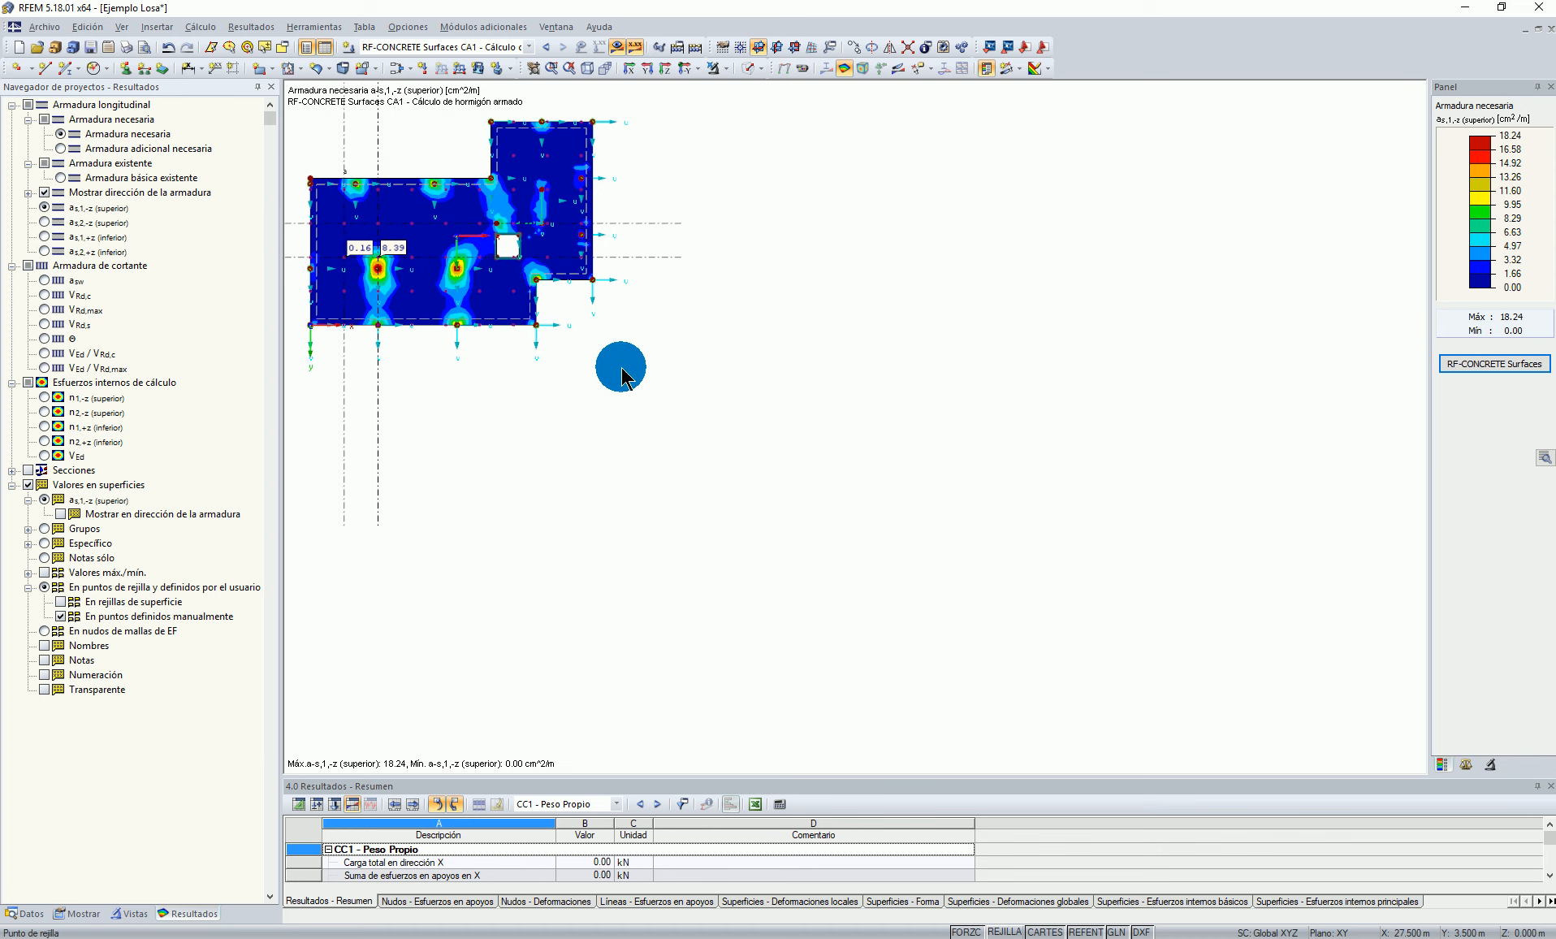
pyautogui.click(1494, 363)
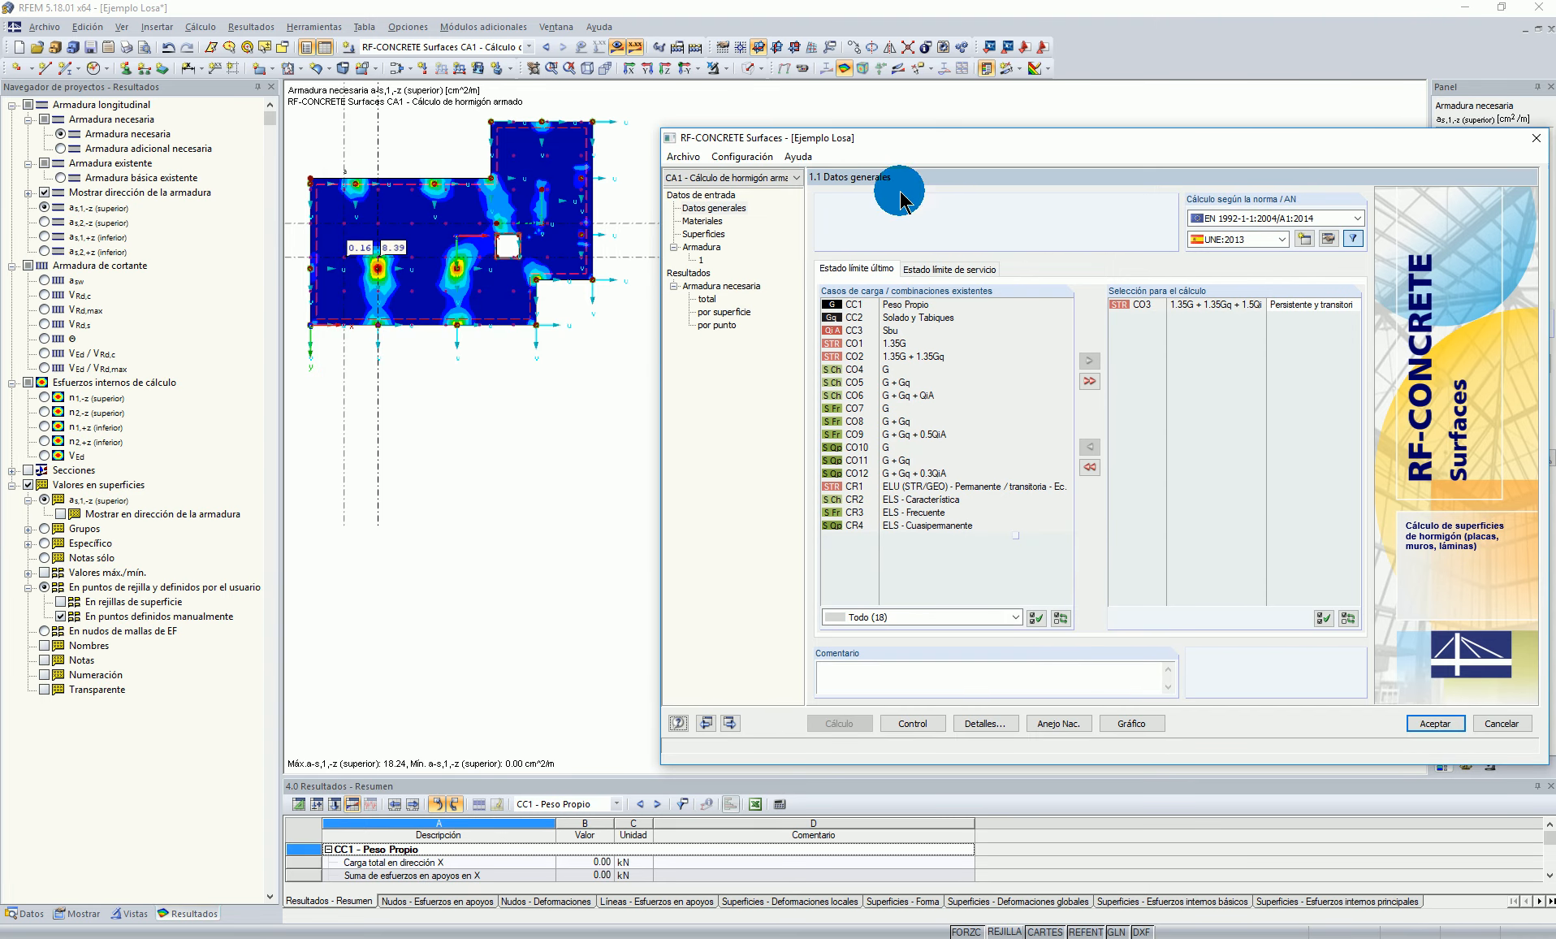
pyautogui.click(698, 246)
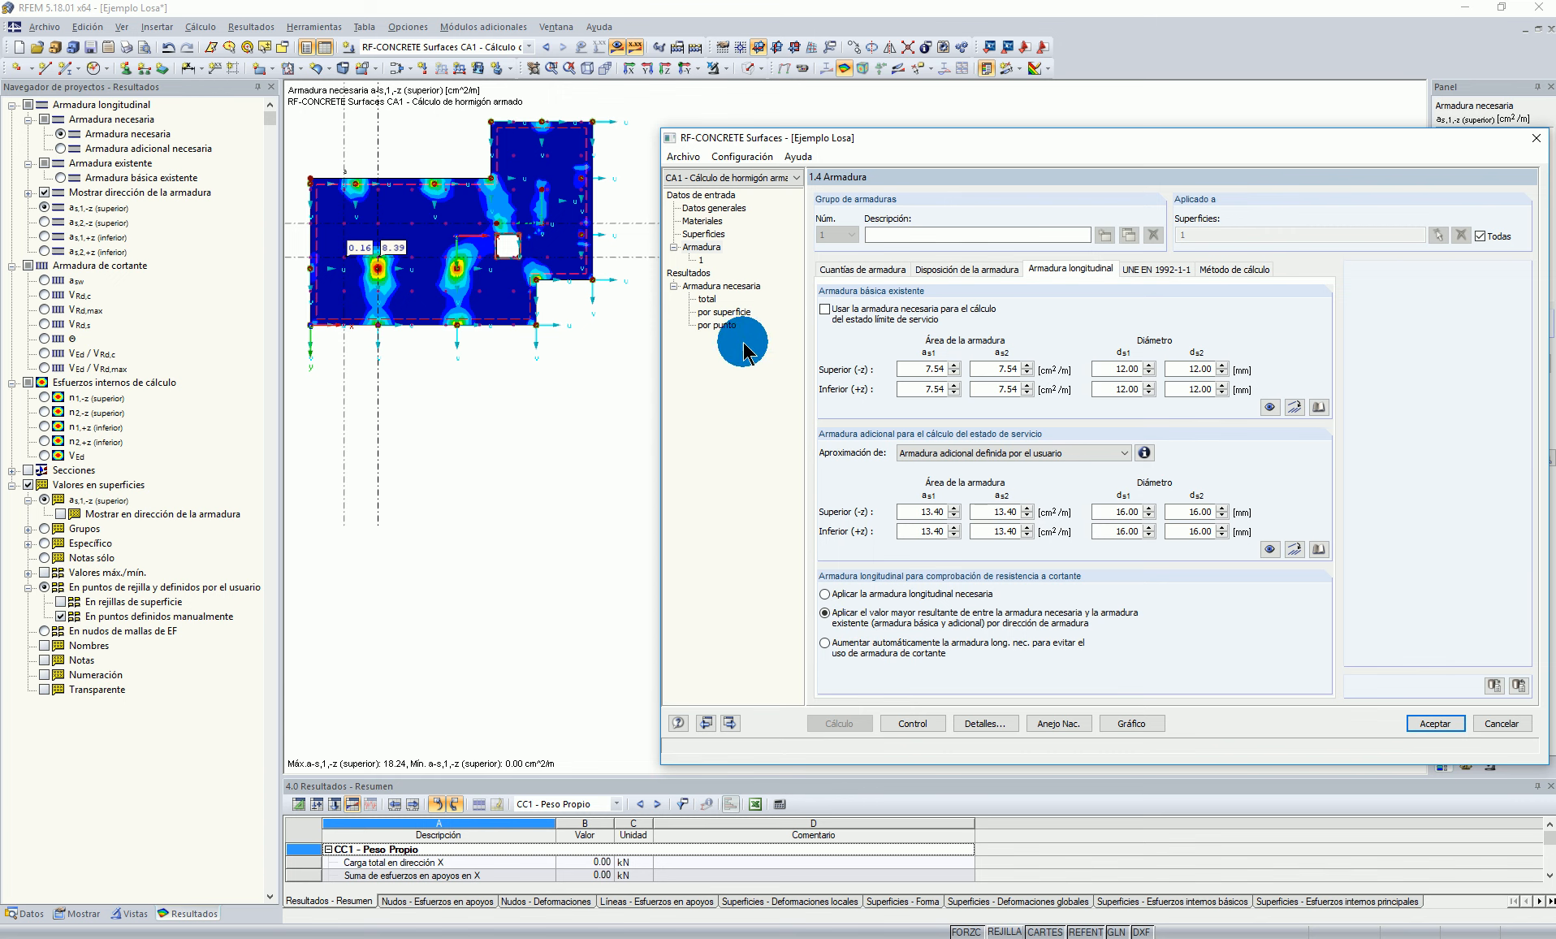
# Step: Show the total required reinforcement results and open the design details for grid point R39
pyautogui.click(706, 299)
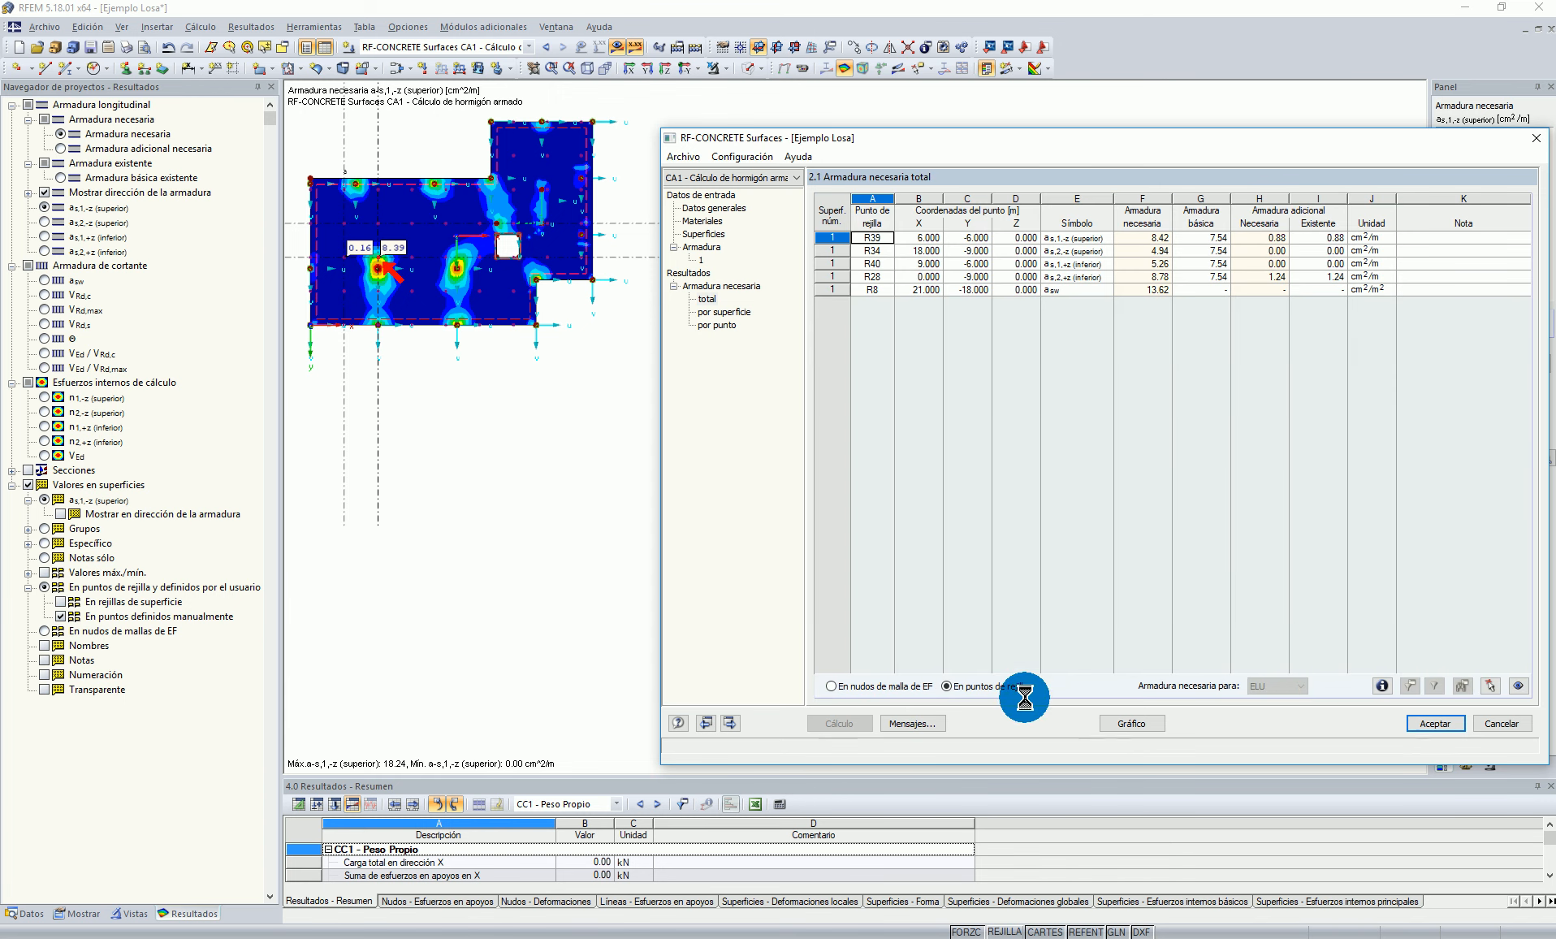
pyautogui.click(1381, 685)
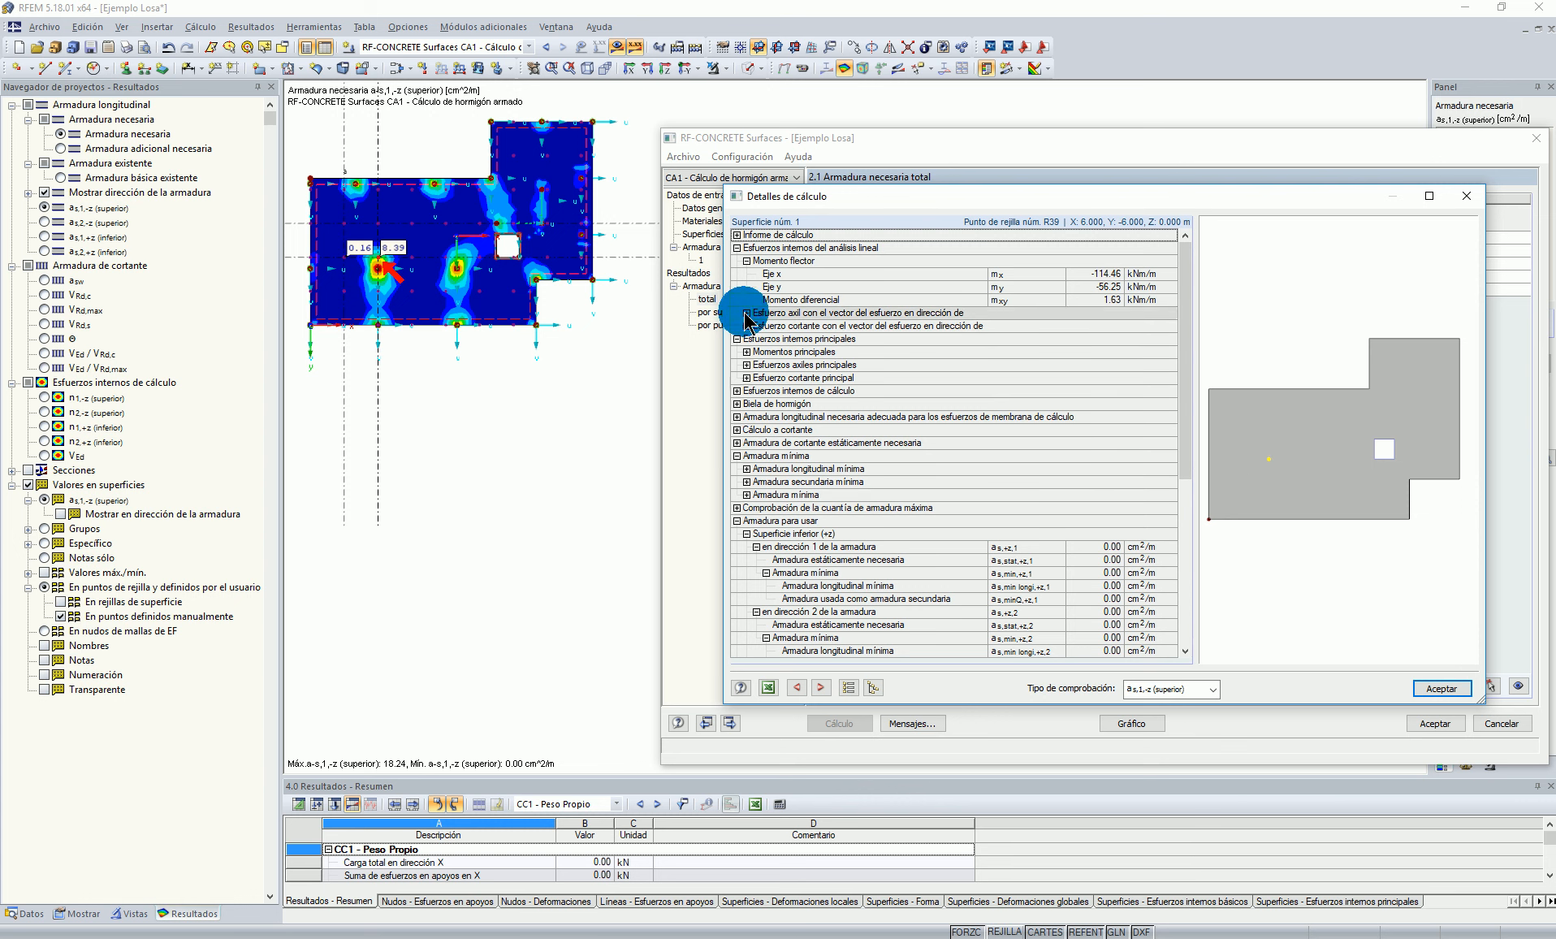
pyautogui.click(796, 688)
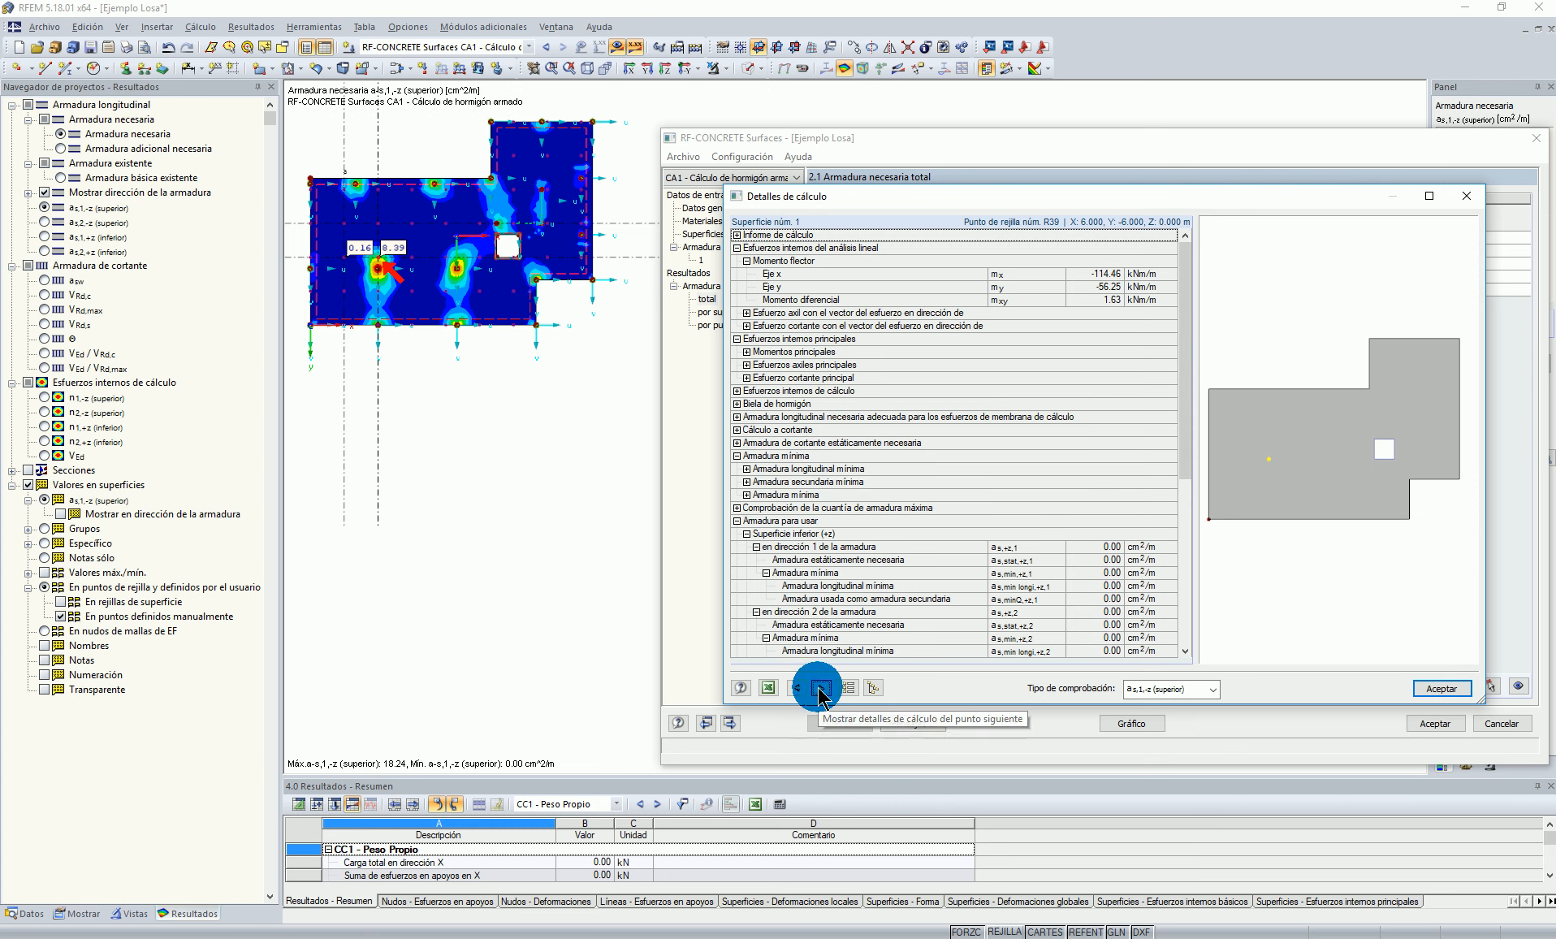
pyautogui.click(822, 688)
# Step: Collapse the principal internal forces, minimum reinforcement and reinforcement to use groups in the design details
pyautogui.click(736, 339)
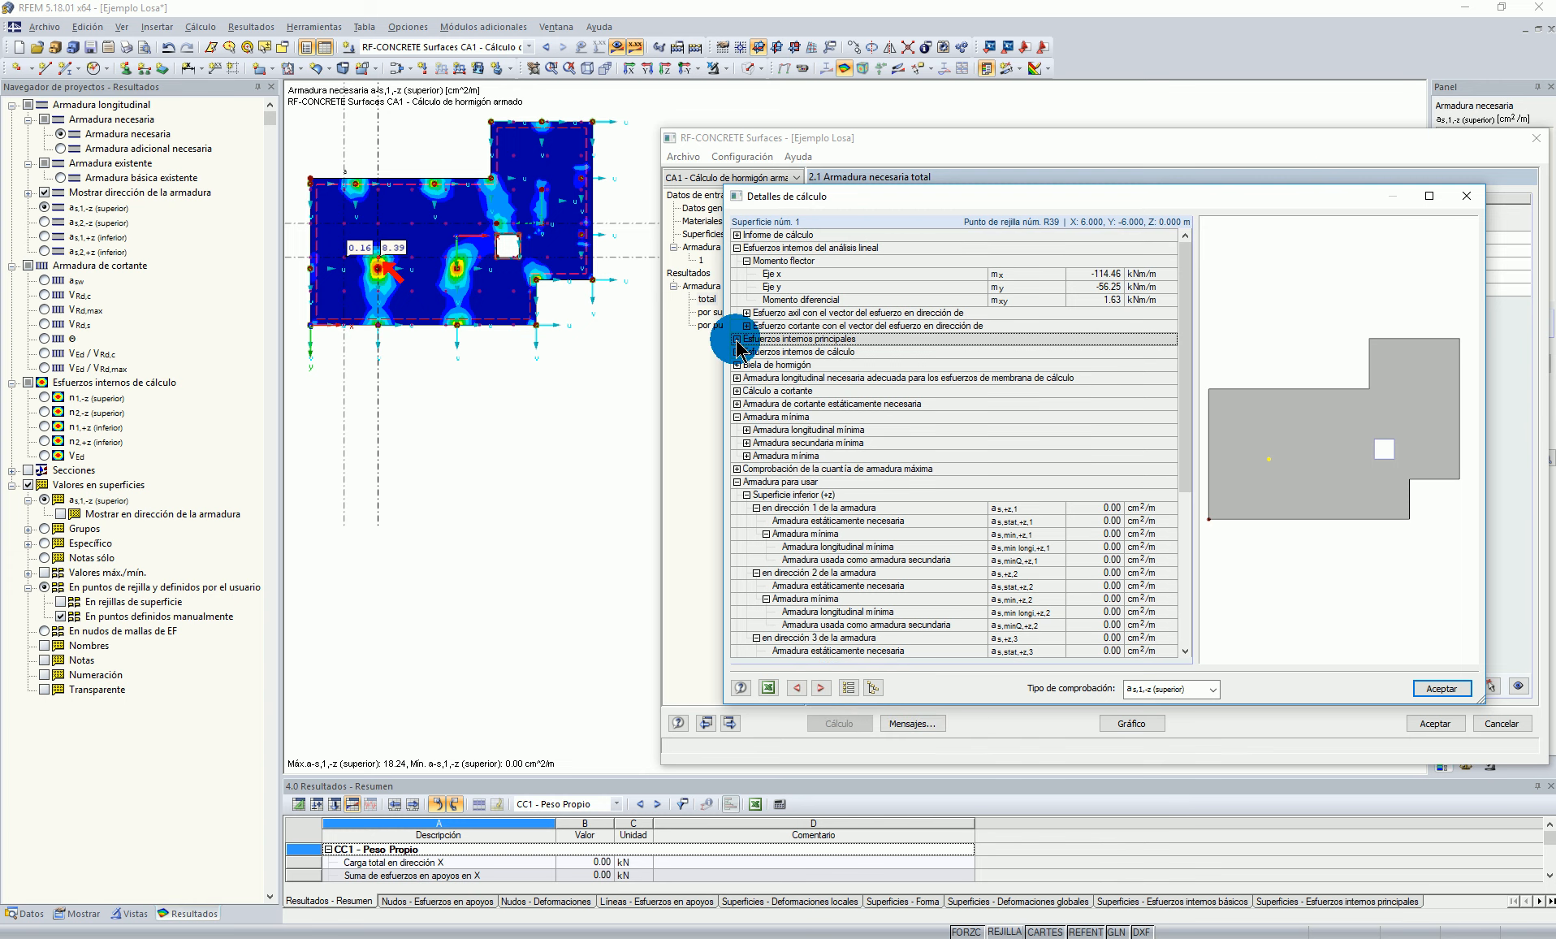
pyautogui.click(737, 416)
pyautogui.click(737, 442)
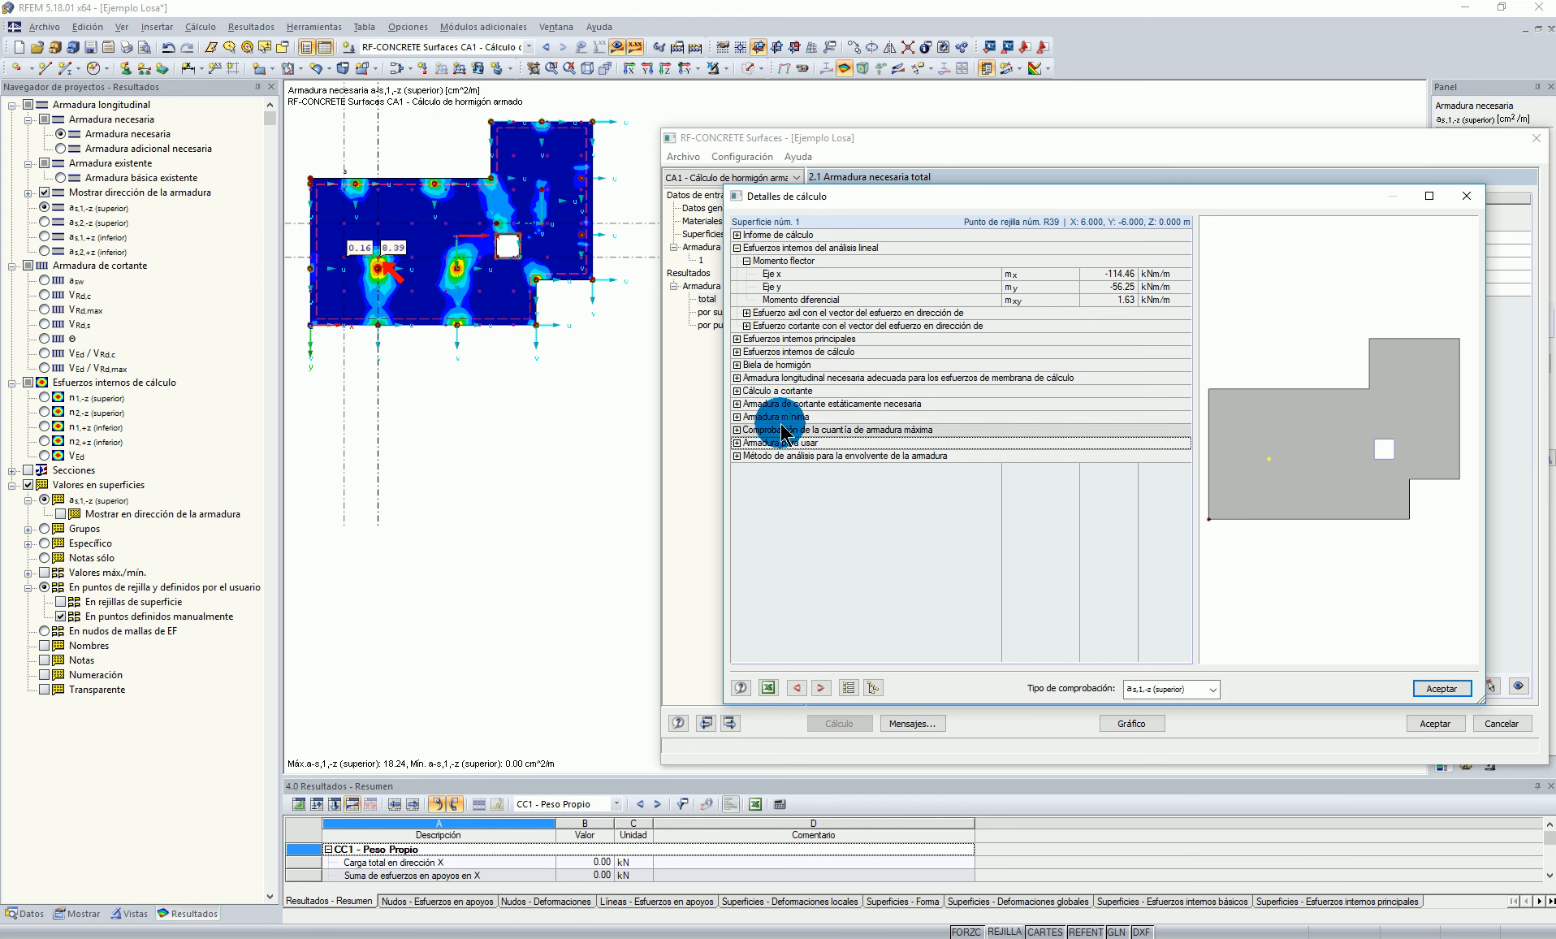
# Step: Expand the required longitudinal reinforcement for membrane forces and examine the top-surface value in reinforcement direction 1
pyautogui.click(738, 379)
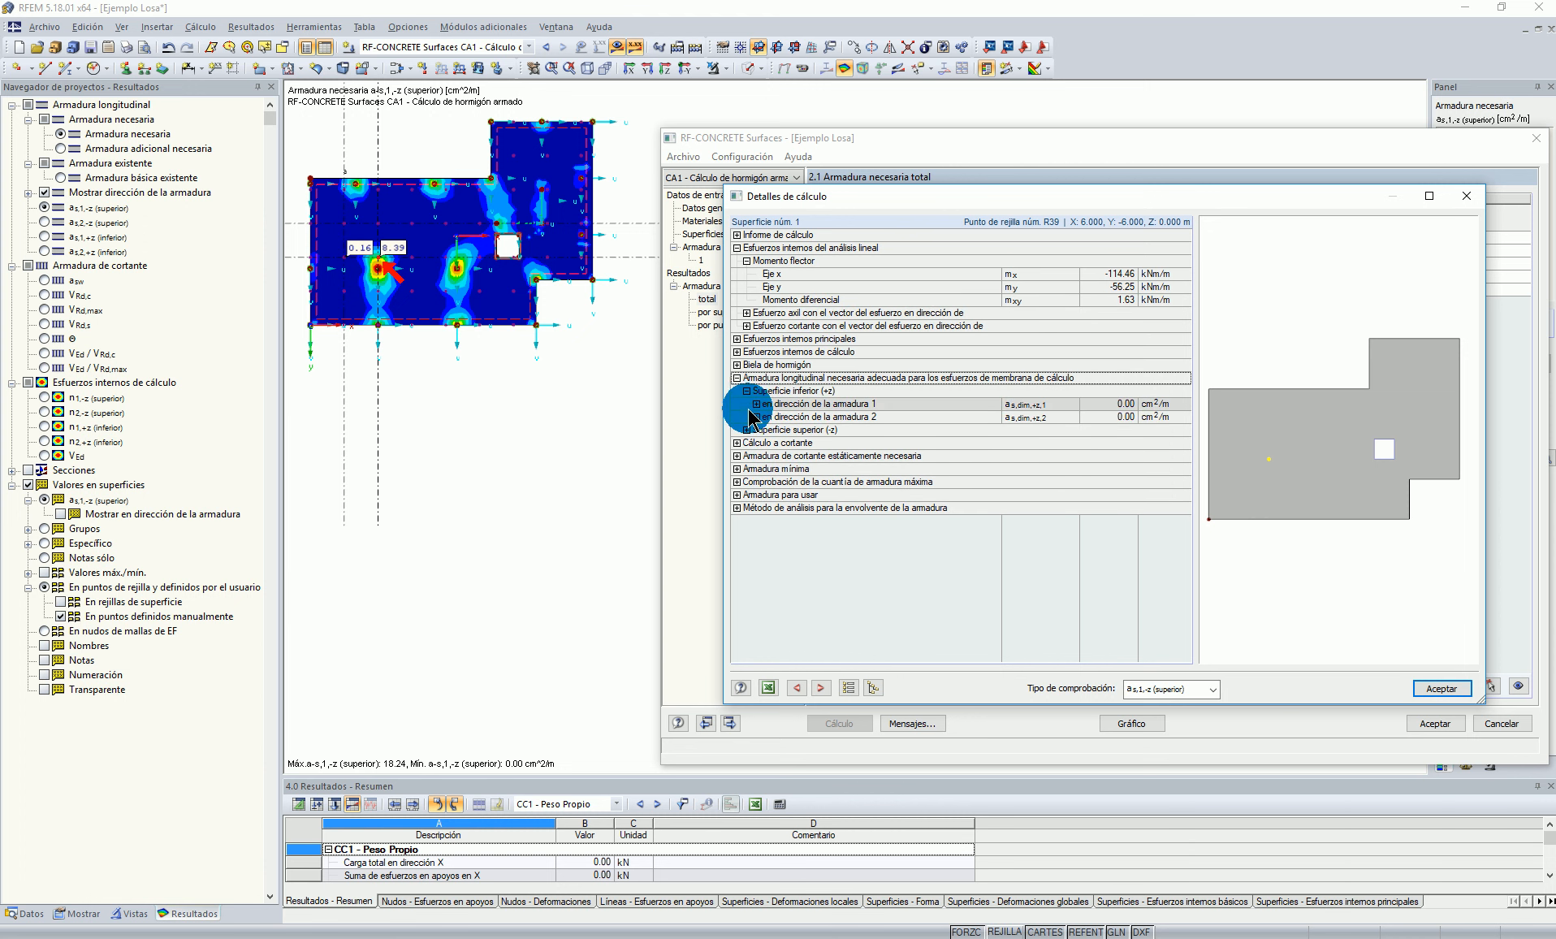
pyautogui.click(746, 391)
pyautogui.click(747, 404)
pyautogui.click(756, 416)
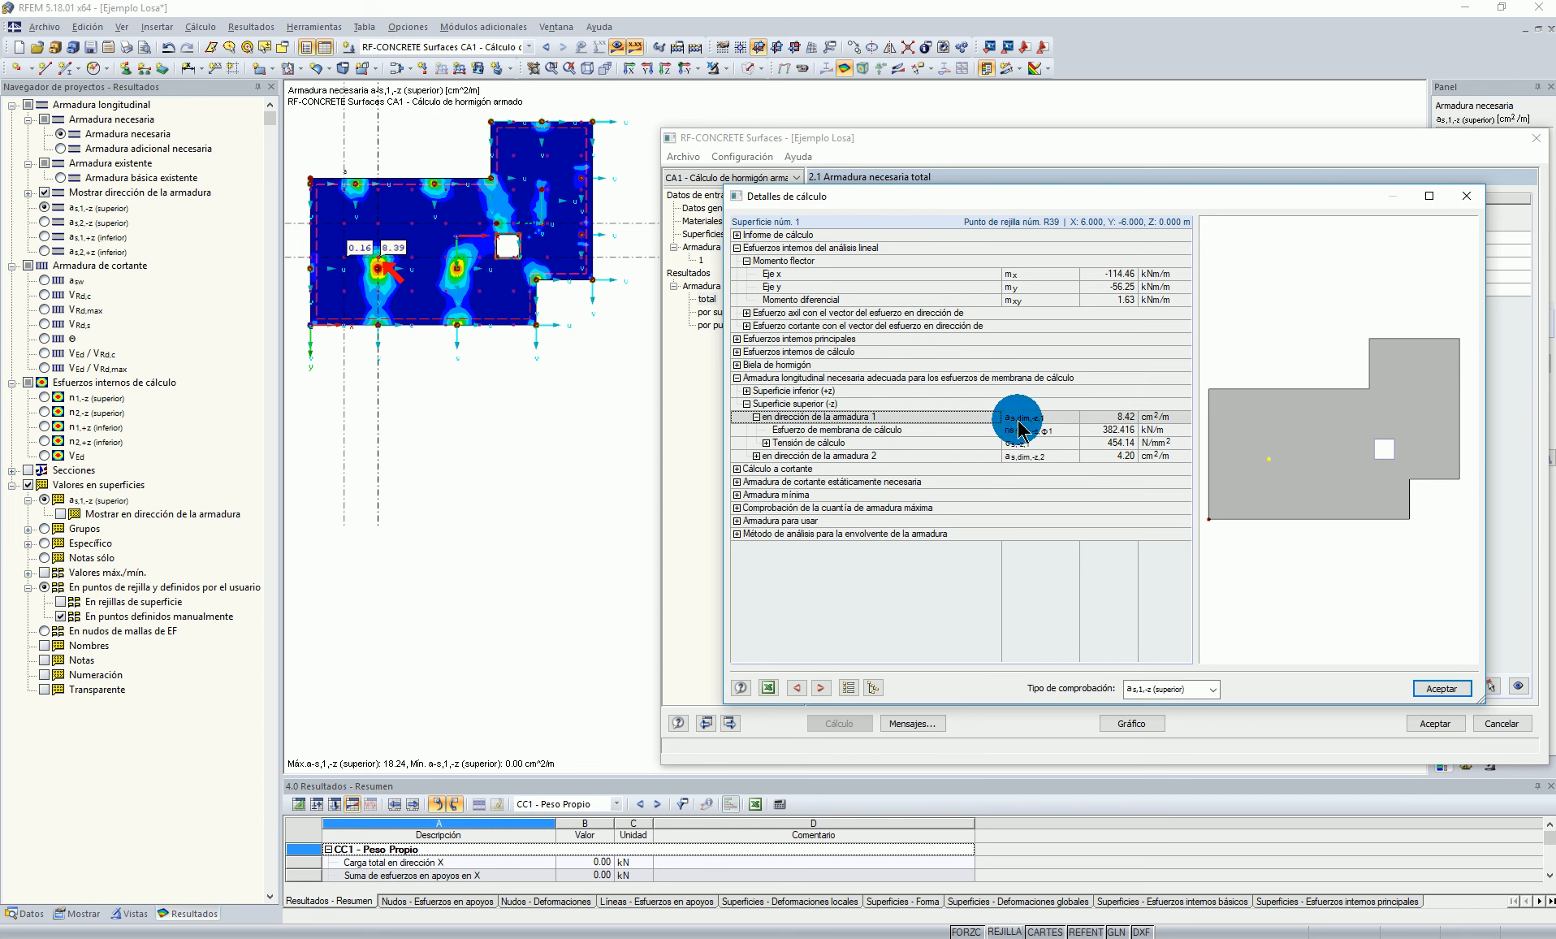
pyautogui.click(1119, 417)
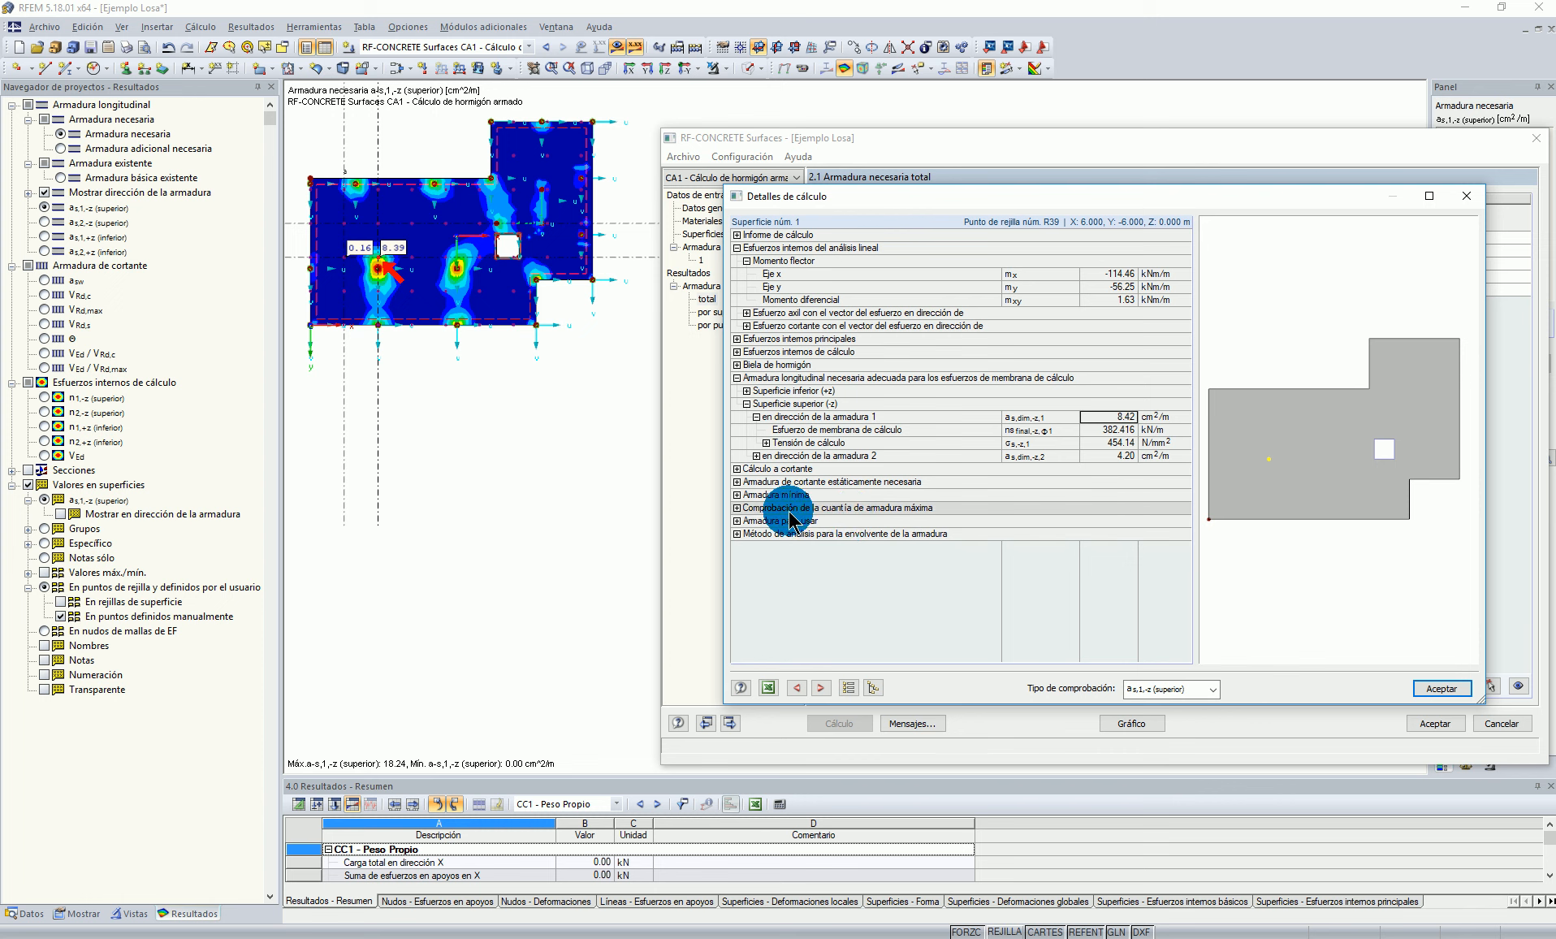
# Step: Expand the reinforcement to use at R39 and examine the top-surface required and minimum values in direction 1
pyautogui.click(736, 507)
pyautogui.click(736, 507)
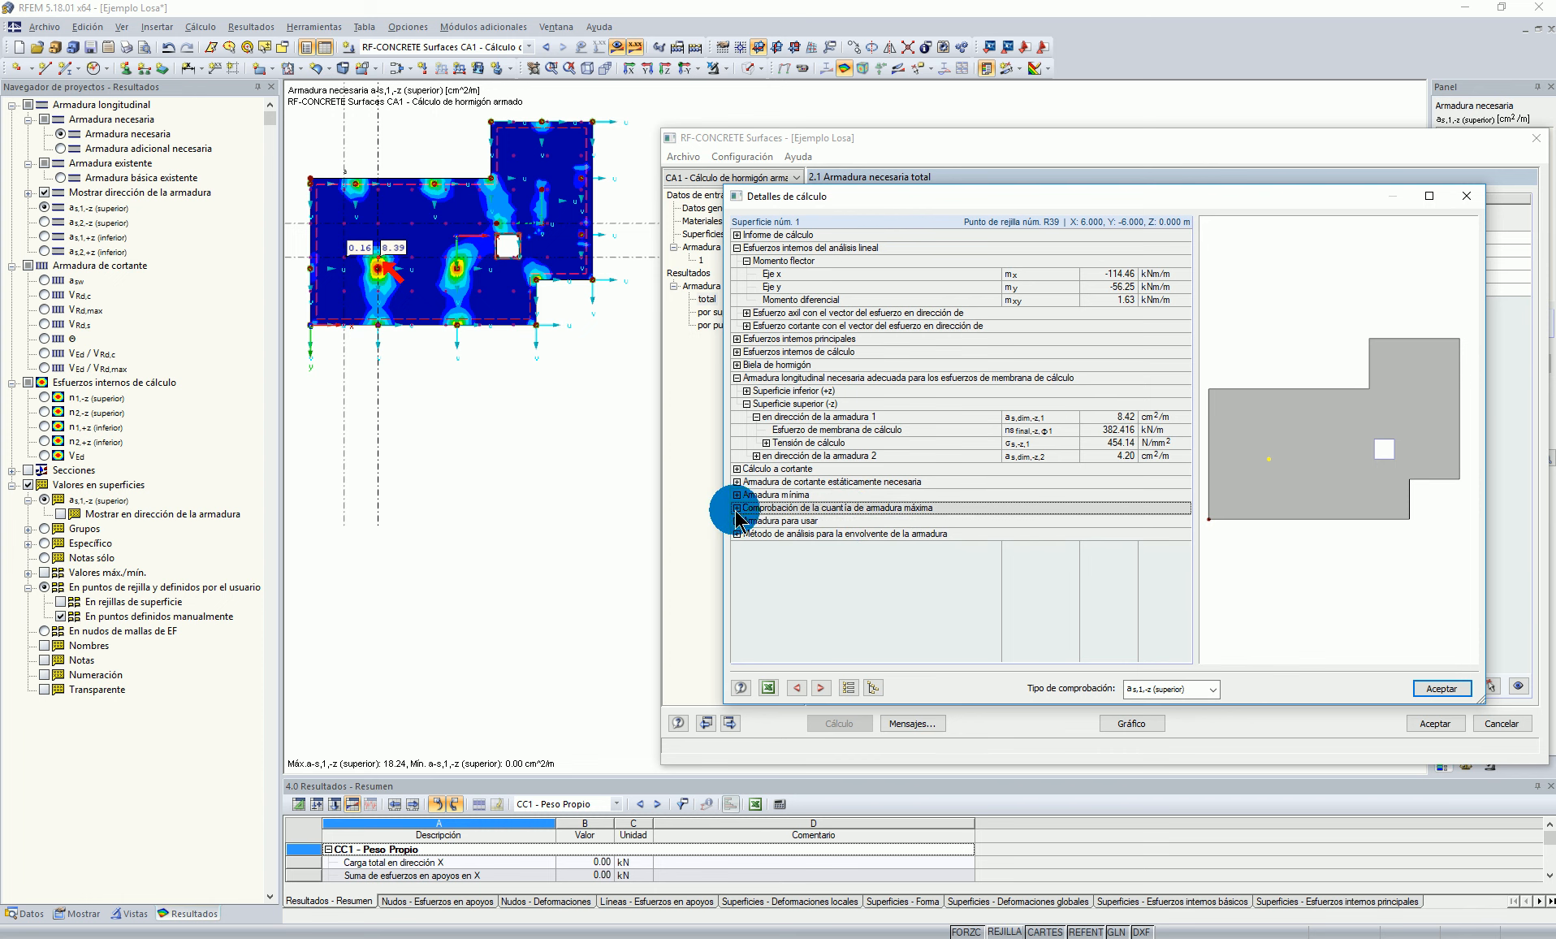
pyautogui.click(736, 520)
pyautogui.scroll(-3, 1047, 603)
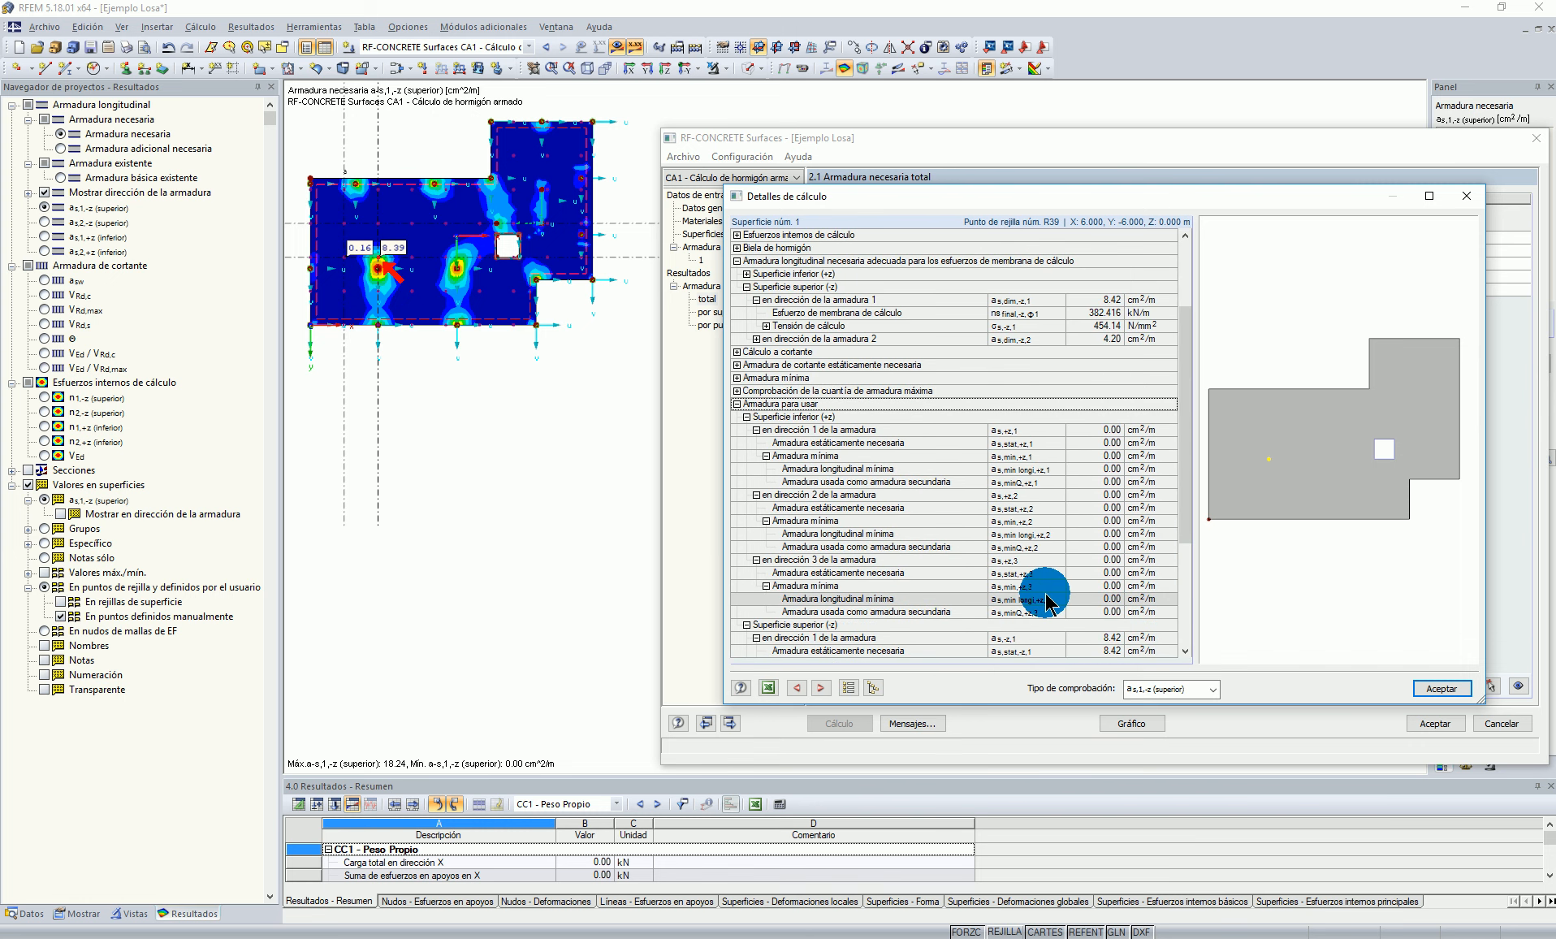
pyautogui.scroll(-4, 1047, 603)
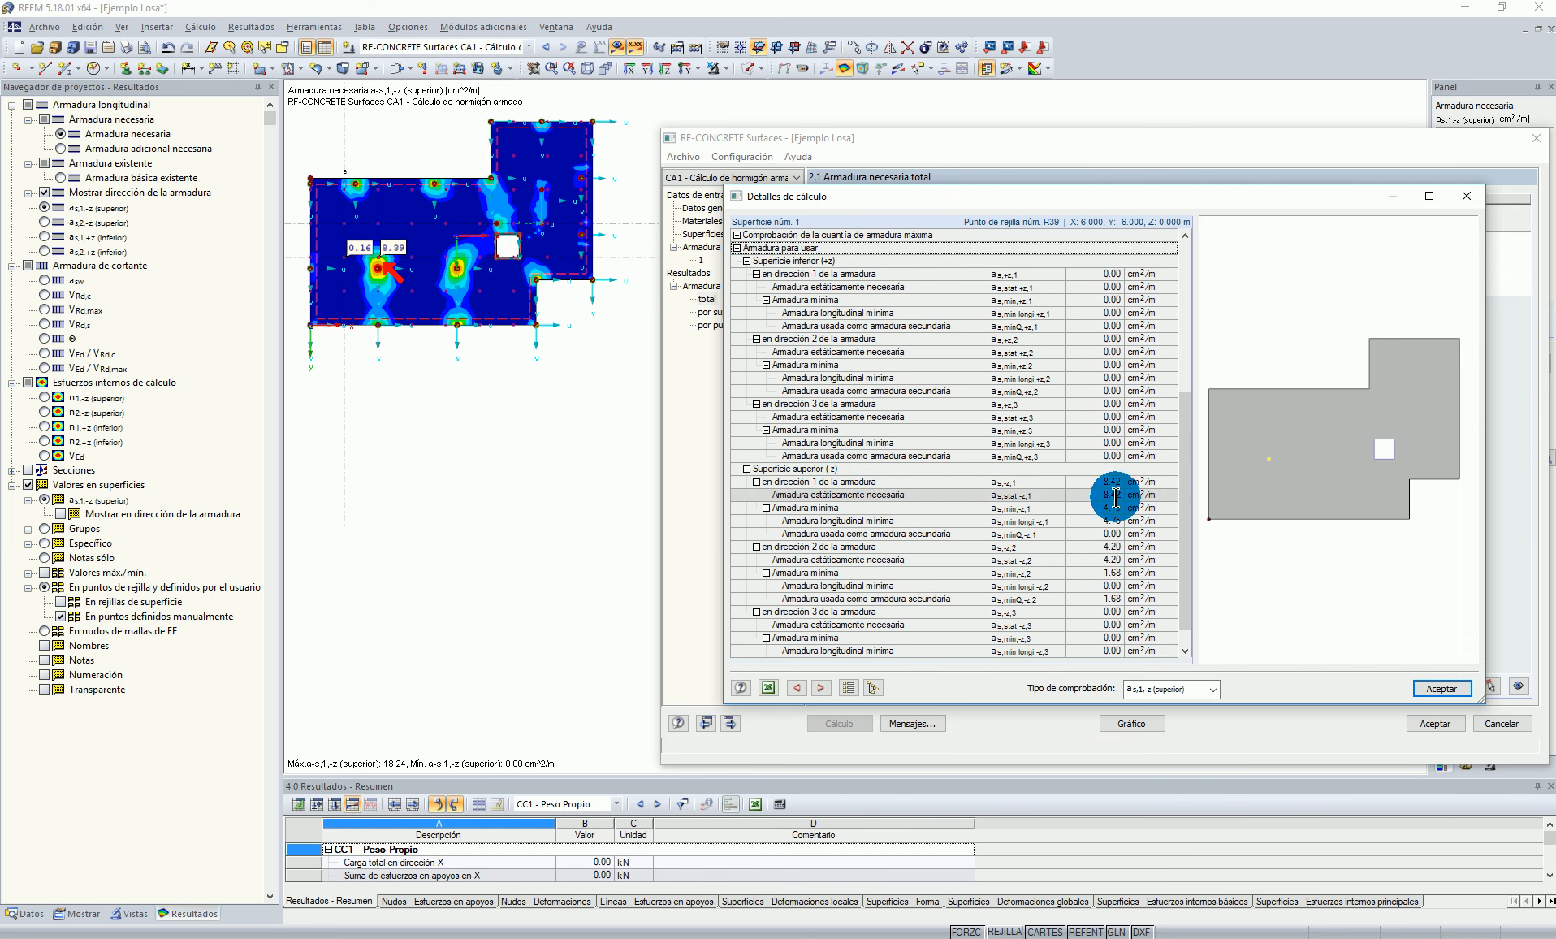
pyautogui.scroll(-1, 1112, 493)
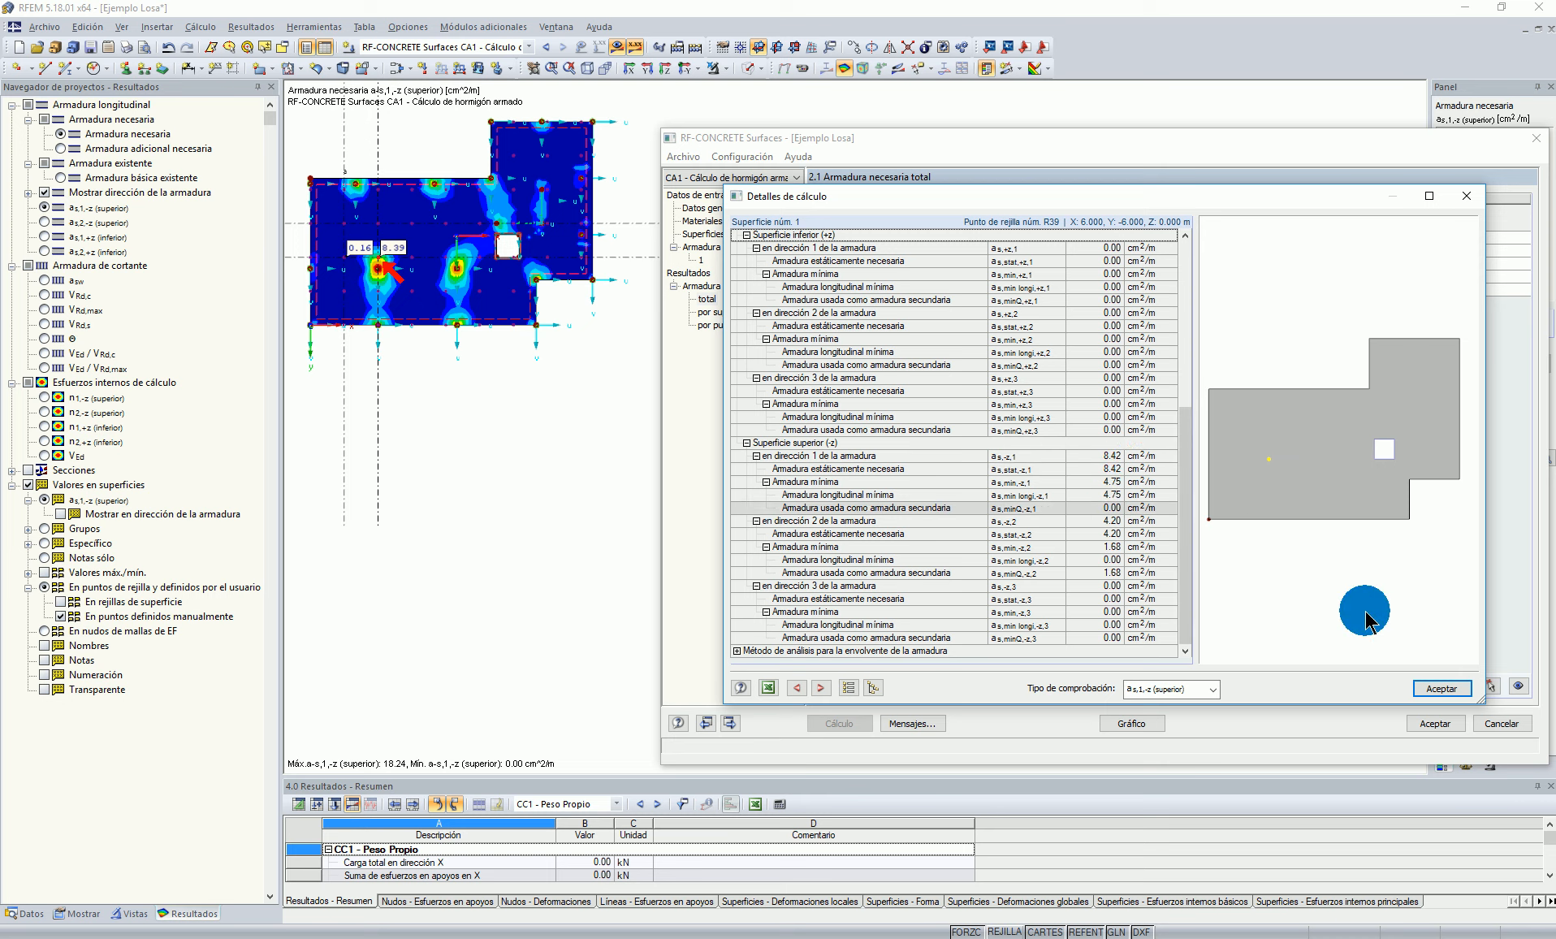
pyautogui.click(986, 457)
pyautogui.moveTo(1091, 456); pyautogui.dragTo(1124, 456)
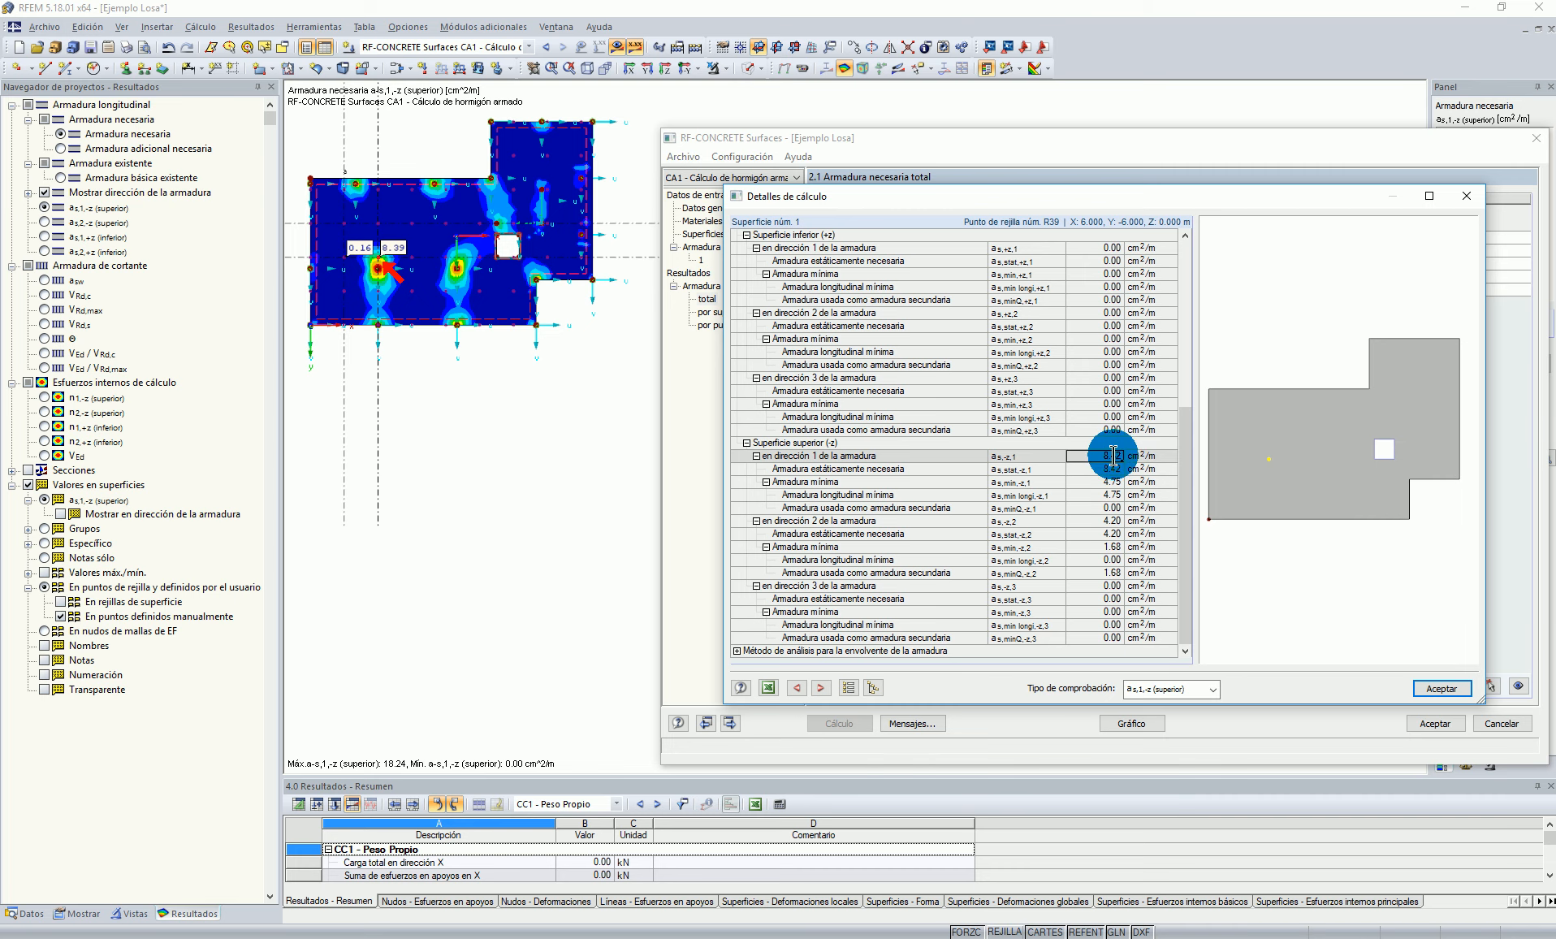
# Step: Close the design details, enable using the required reinforcement for the serviceability limit state design, and recalculate
pyautogui.click(1433, 690)
pyautogui.click(702, 235)
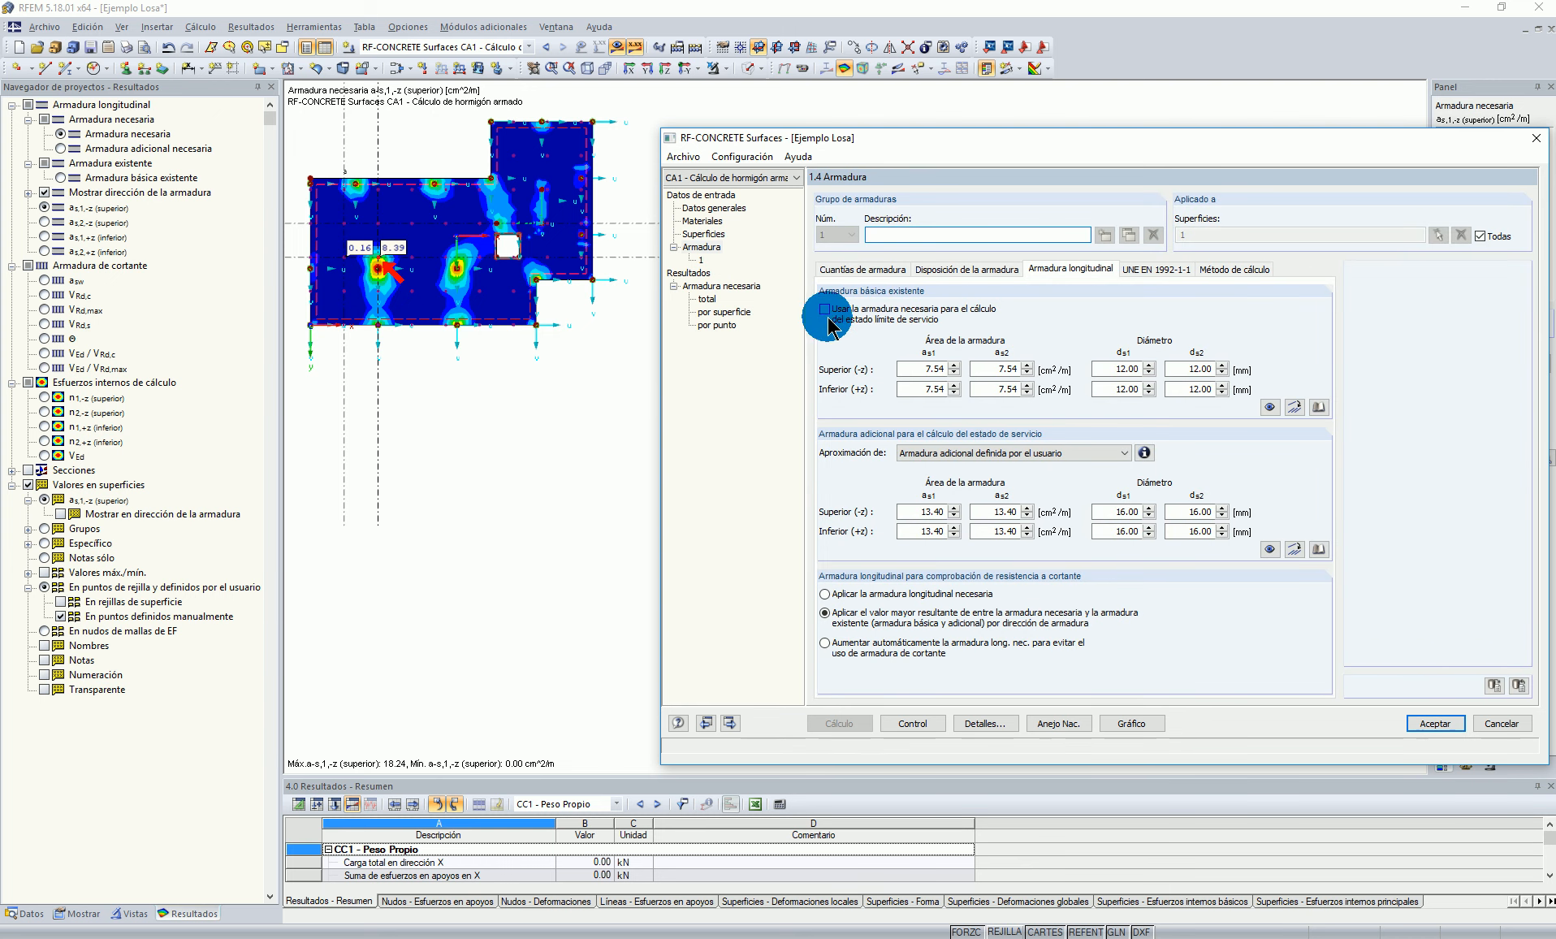
pyautogui.click(825, 309)
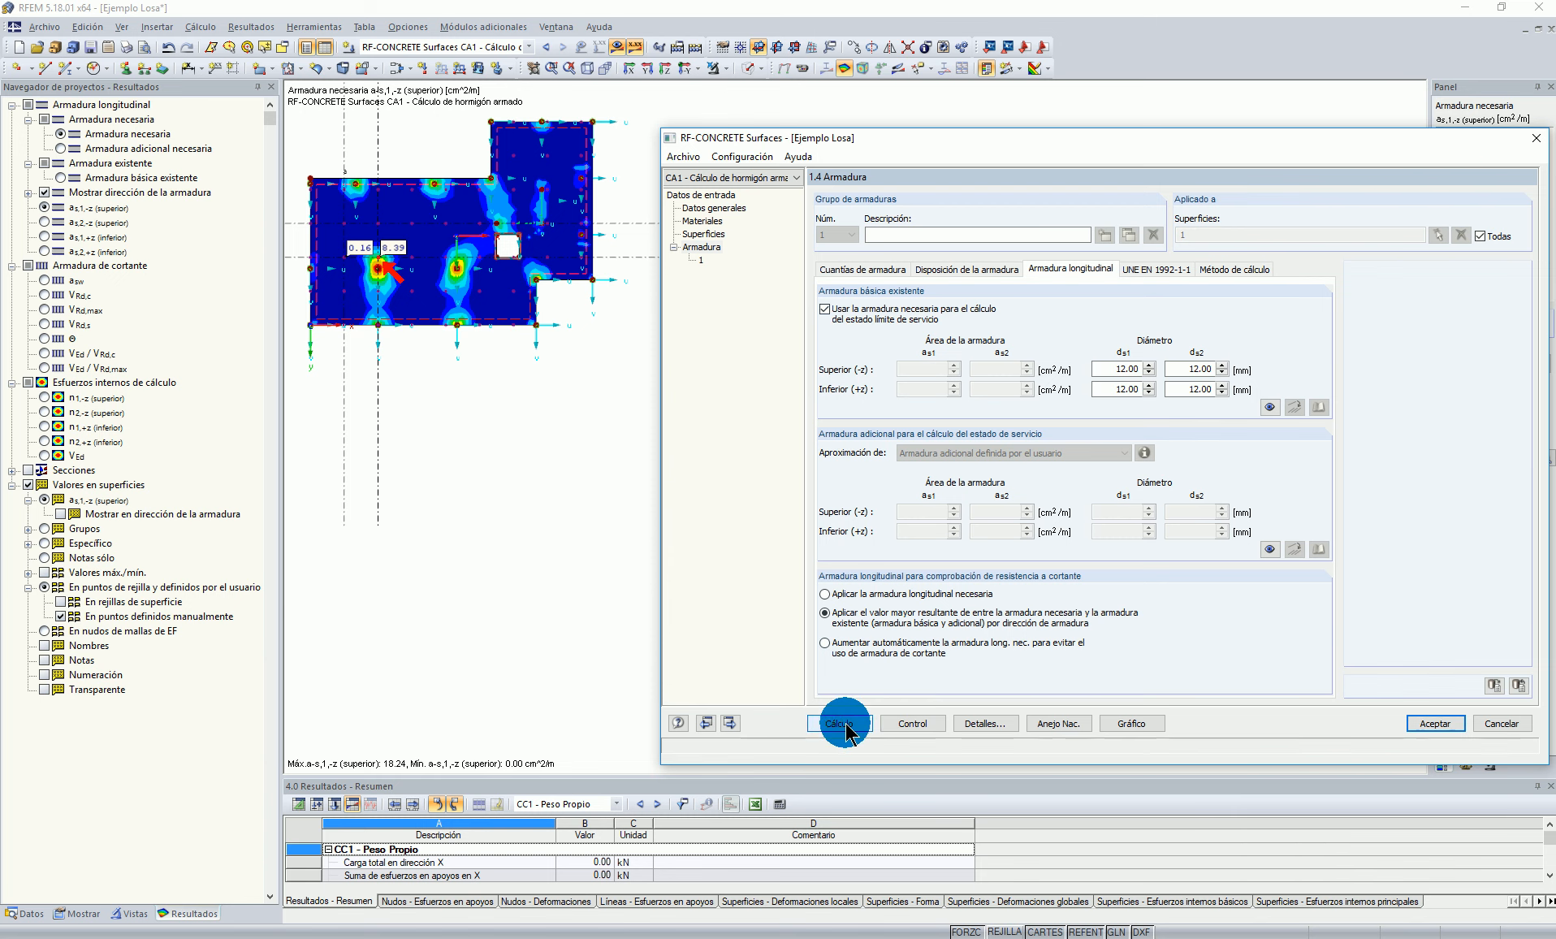
pyautogui.click(841, 724)
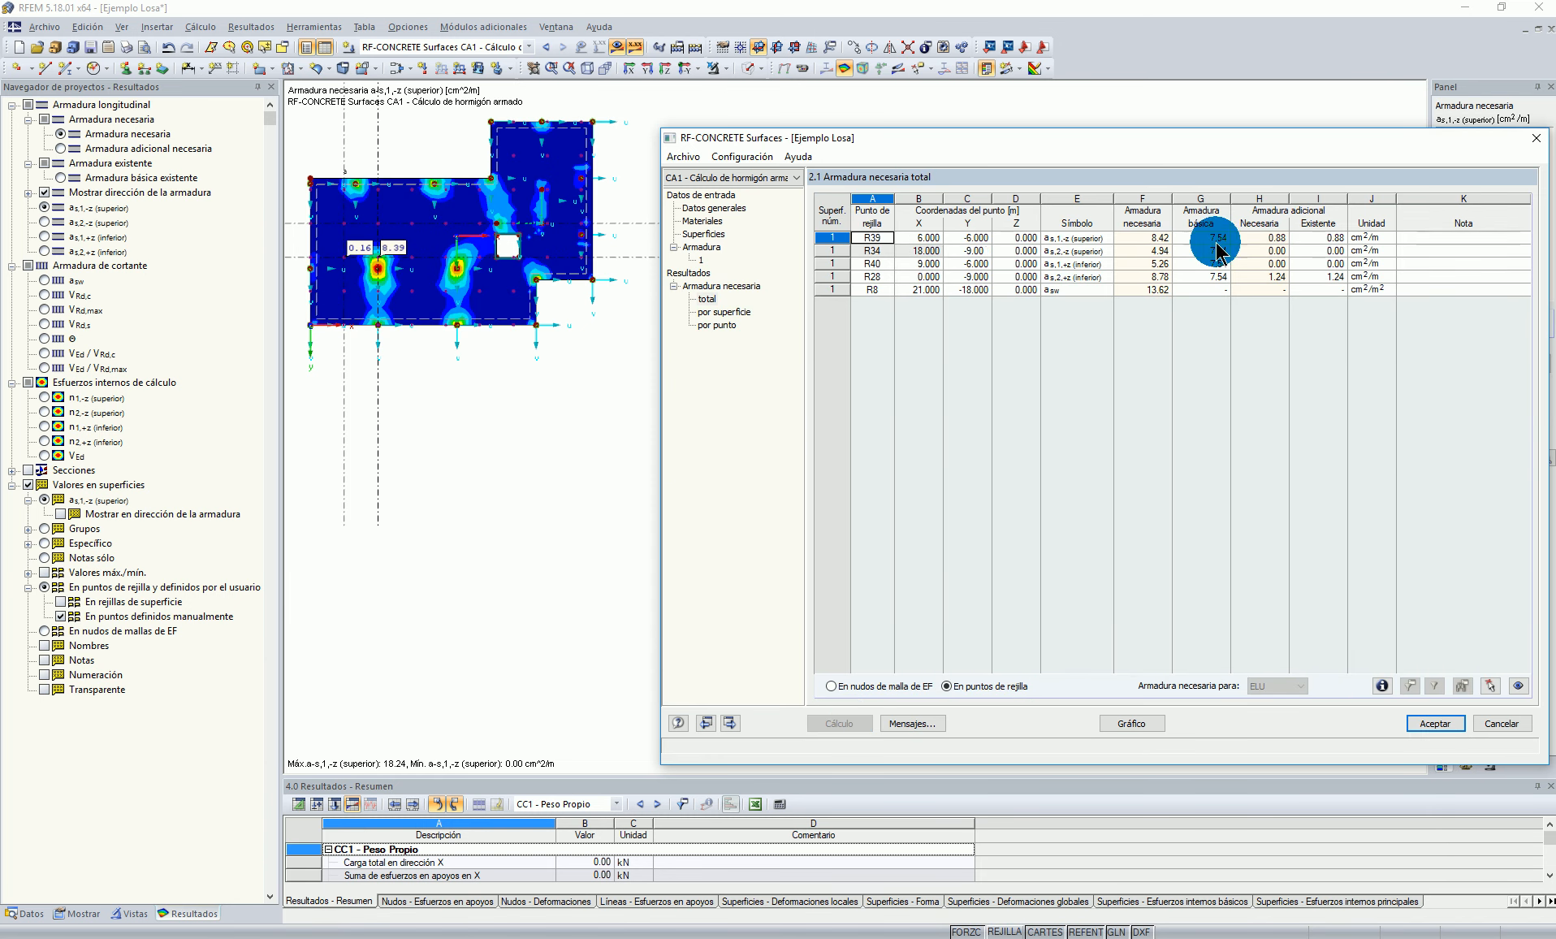
# Step: Check the basic reinforcement at R39 and the required reinforcement at R28, then open and close the R28 design details
pyautogui.click(1186, 241)
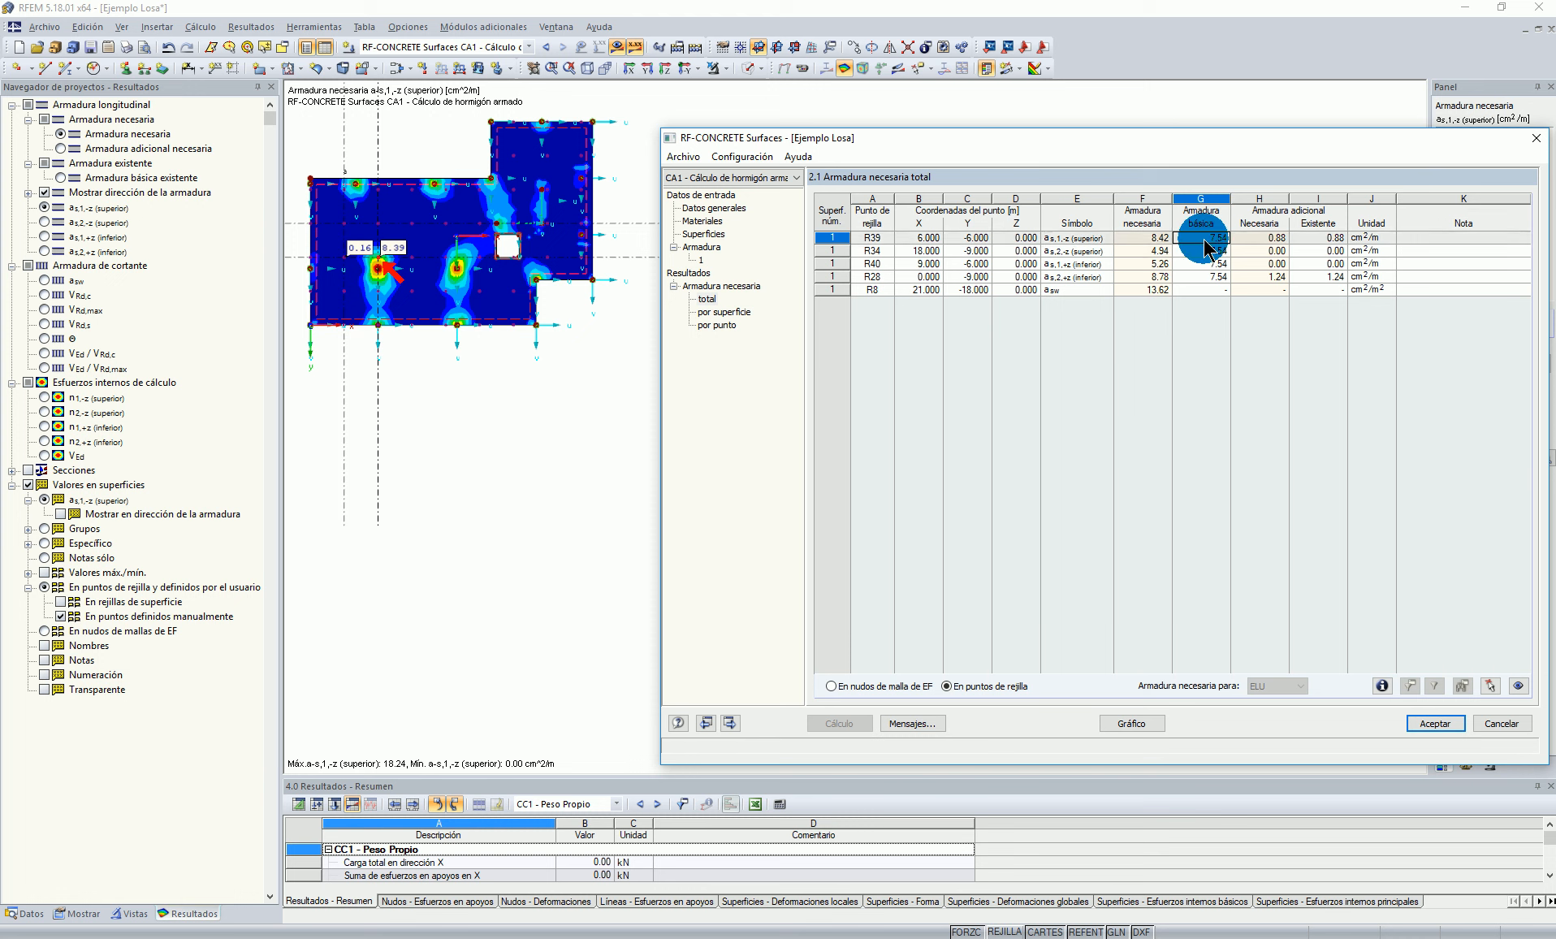
pyautogui.click(1150, 276)
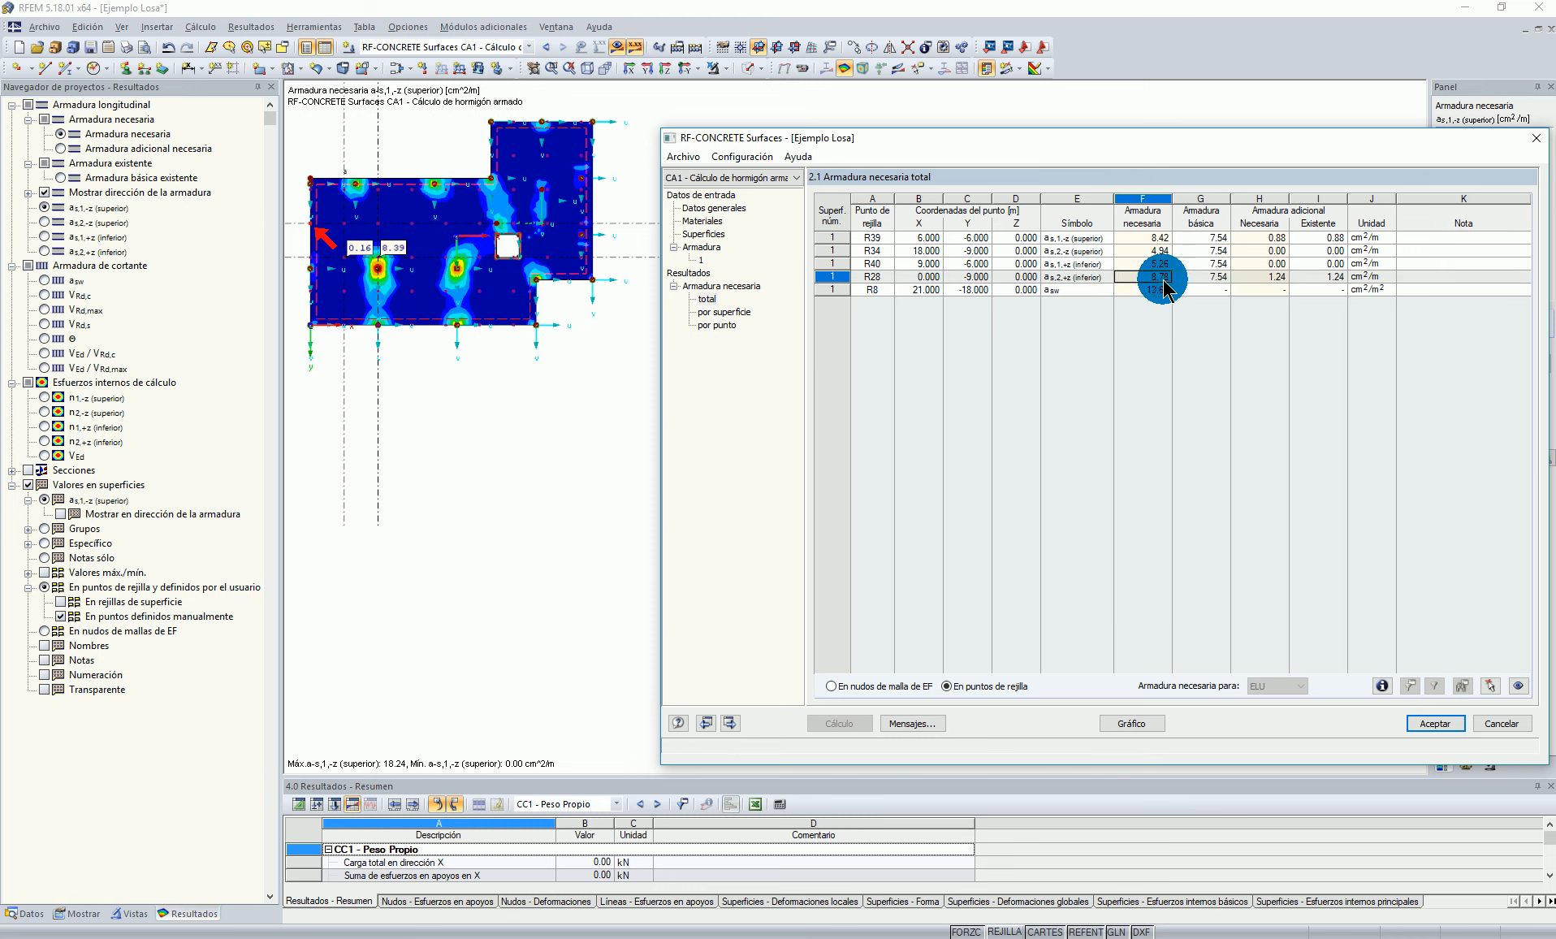
pyautogui.click(1380, 686)
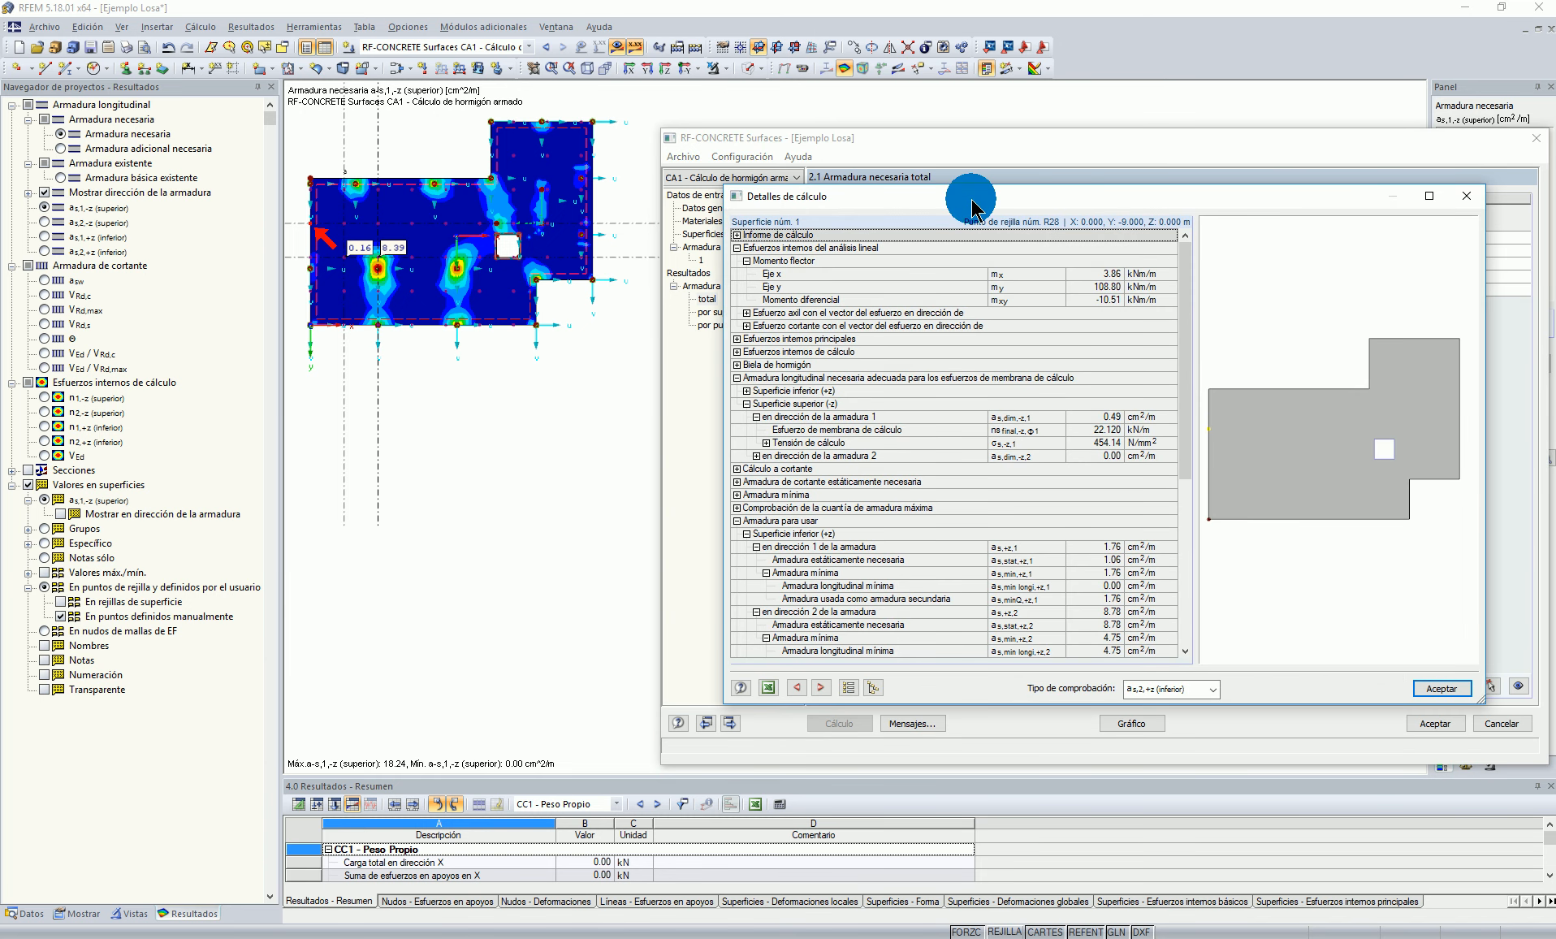
pyautogui.click(796, 687)
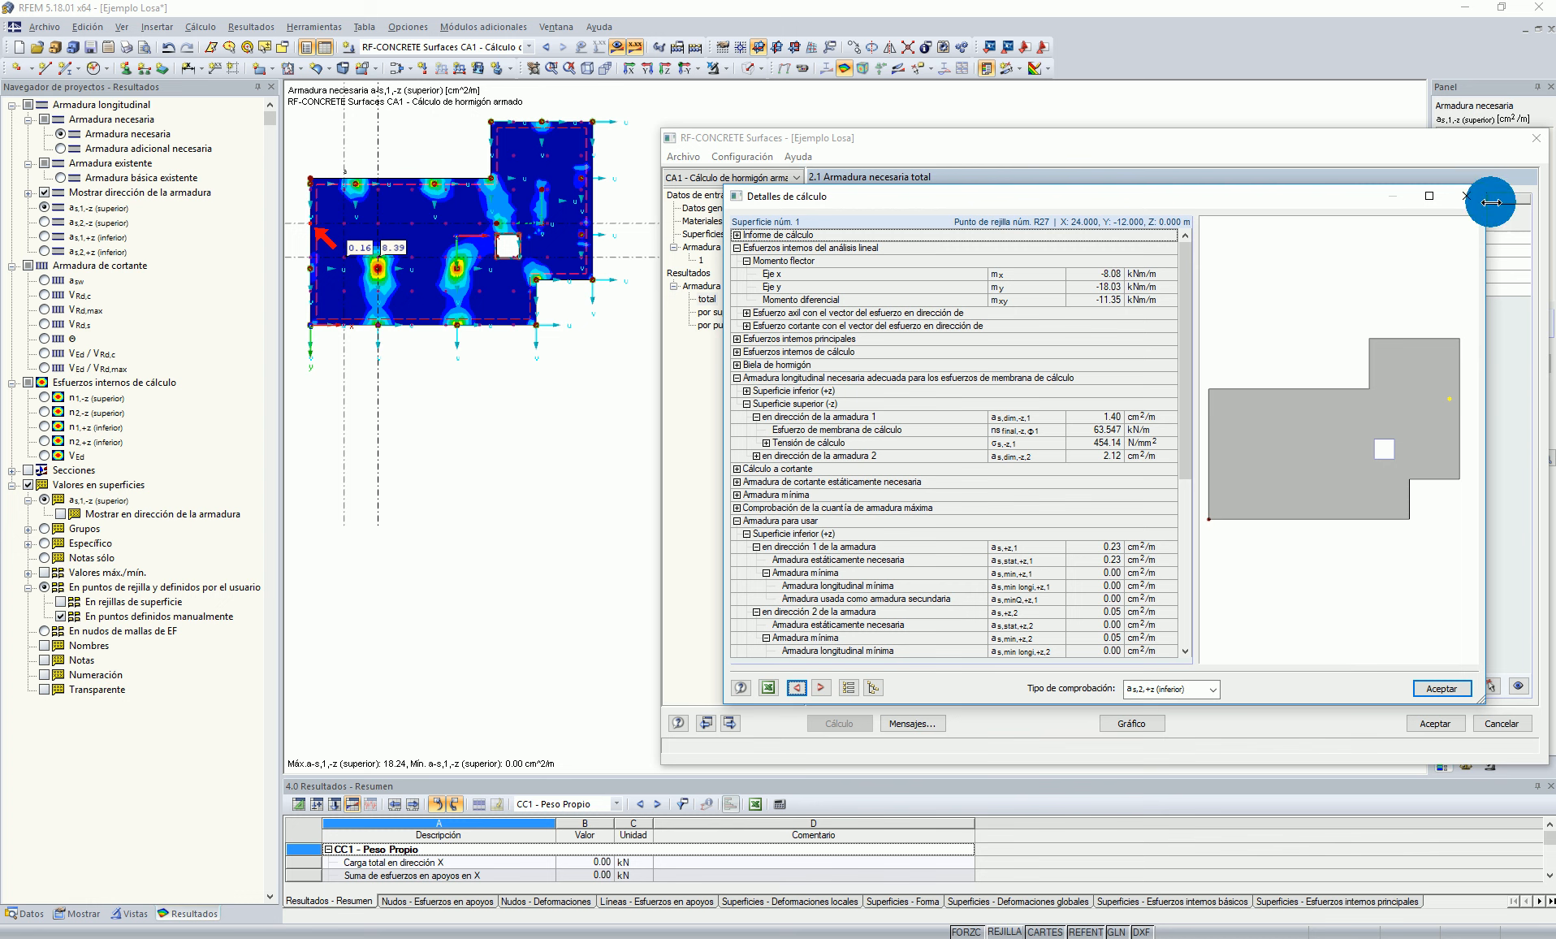
pyautogui.click(1461, 198)
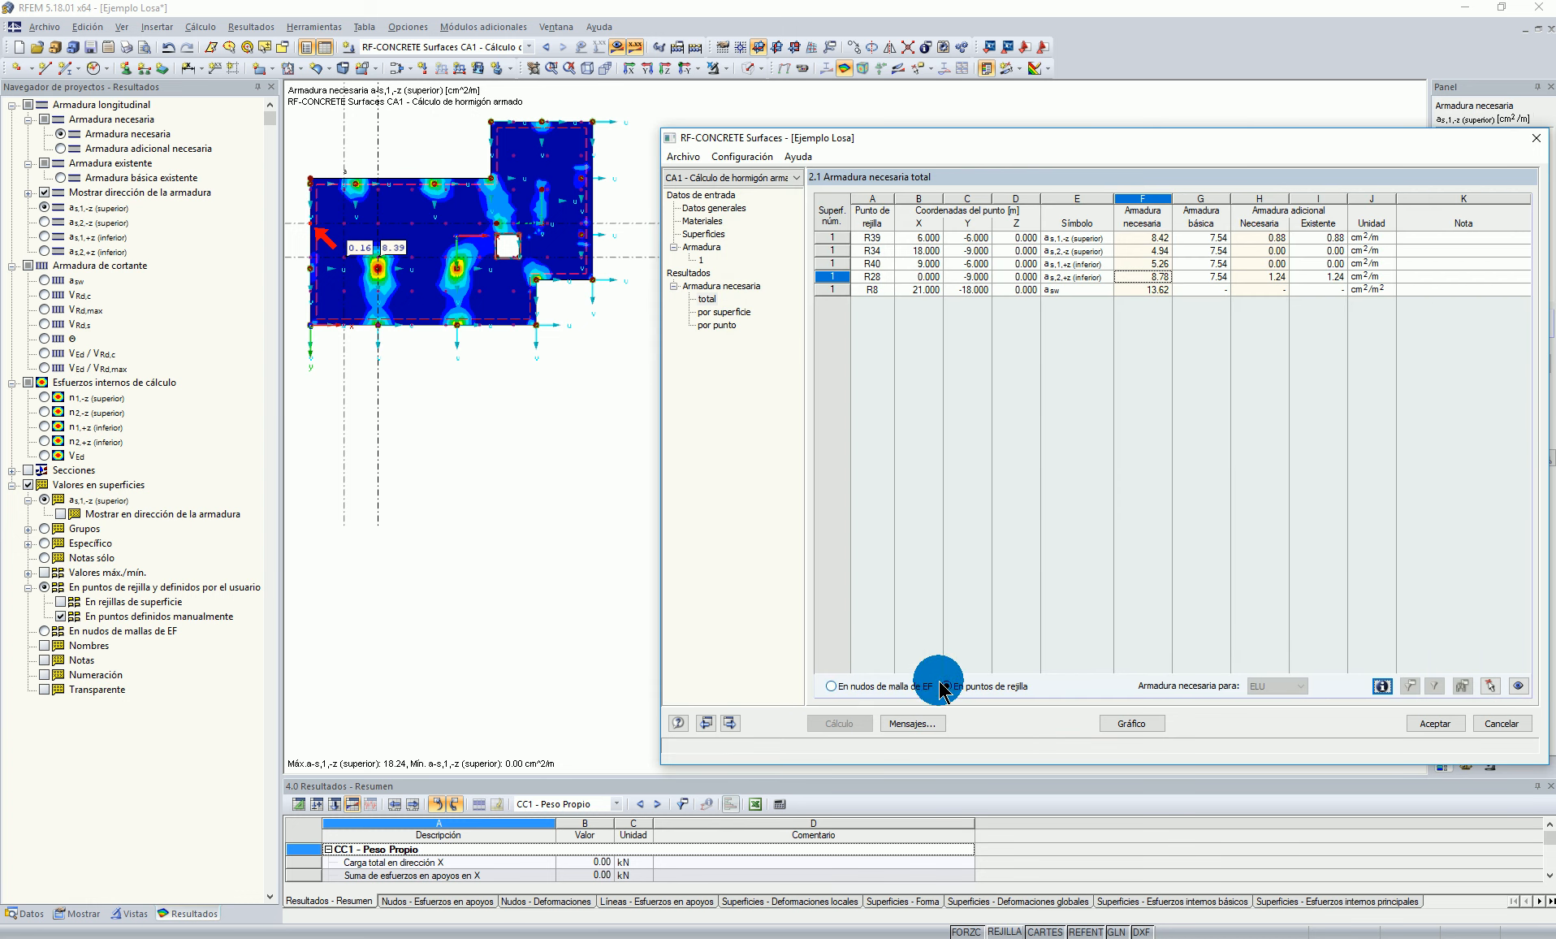
# Step: Reopen the design details at R28, browse through the grid points to R39, and examine its top-surface reinforcement to use
pyautogui.click(1381, 686)
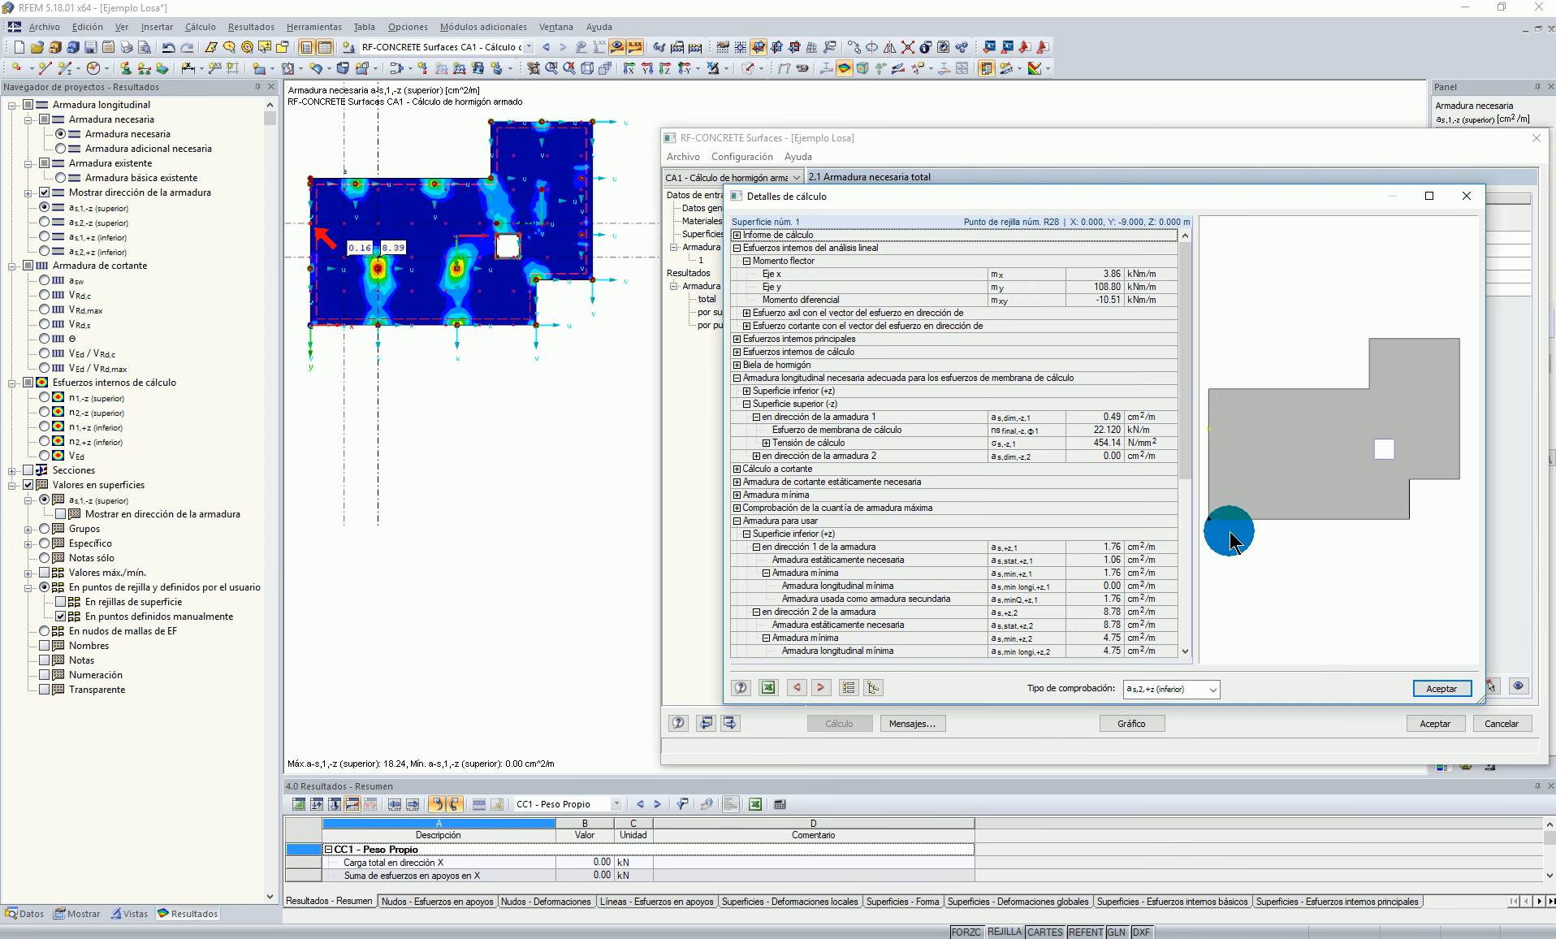
pyautogui.click(824, 689)
pyautogui.click(796, 688)
pyautogui.click(821, 689)
pyautogui.click(821, 689)
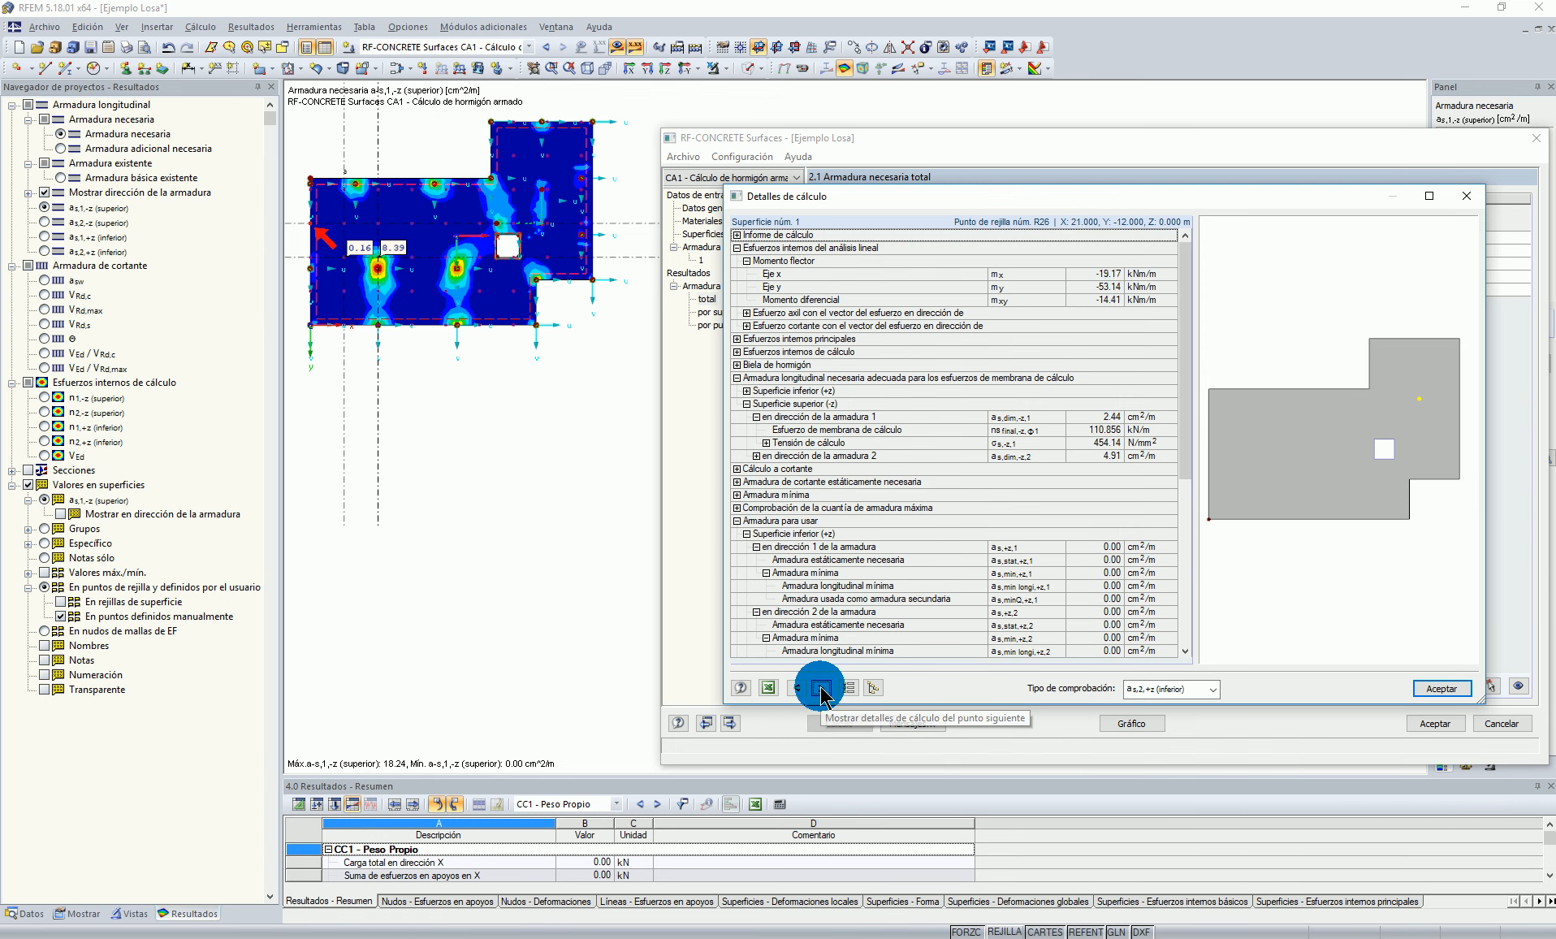
pyautogui.click(820, 688)
pyautogui.click(821, 688)
pyautogui.click(821, 689)
pyautogui.click(821, 688)
pyautogui.click(820, 688)
pyautogui.click(821, 688)
pyautogui.click(821, 689)
pyautogui.click(795, 688)
pyautogui.scroll(-8, 1150, 433)
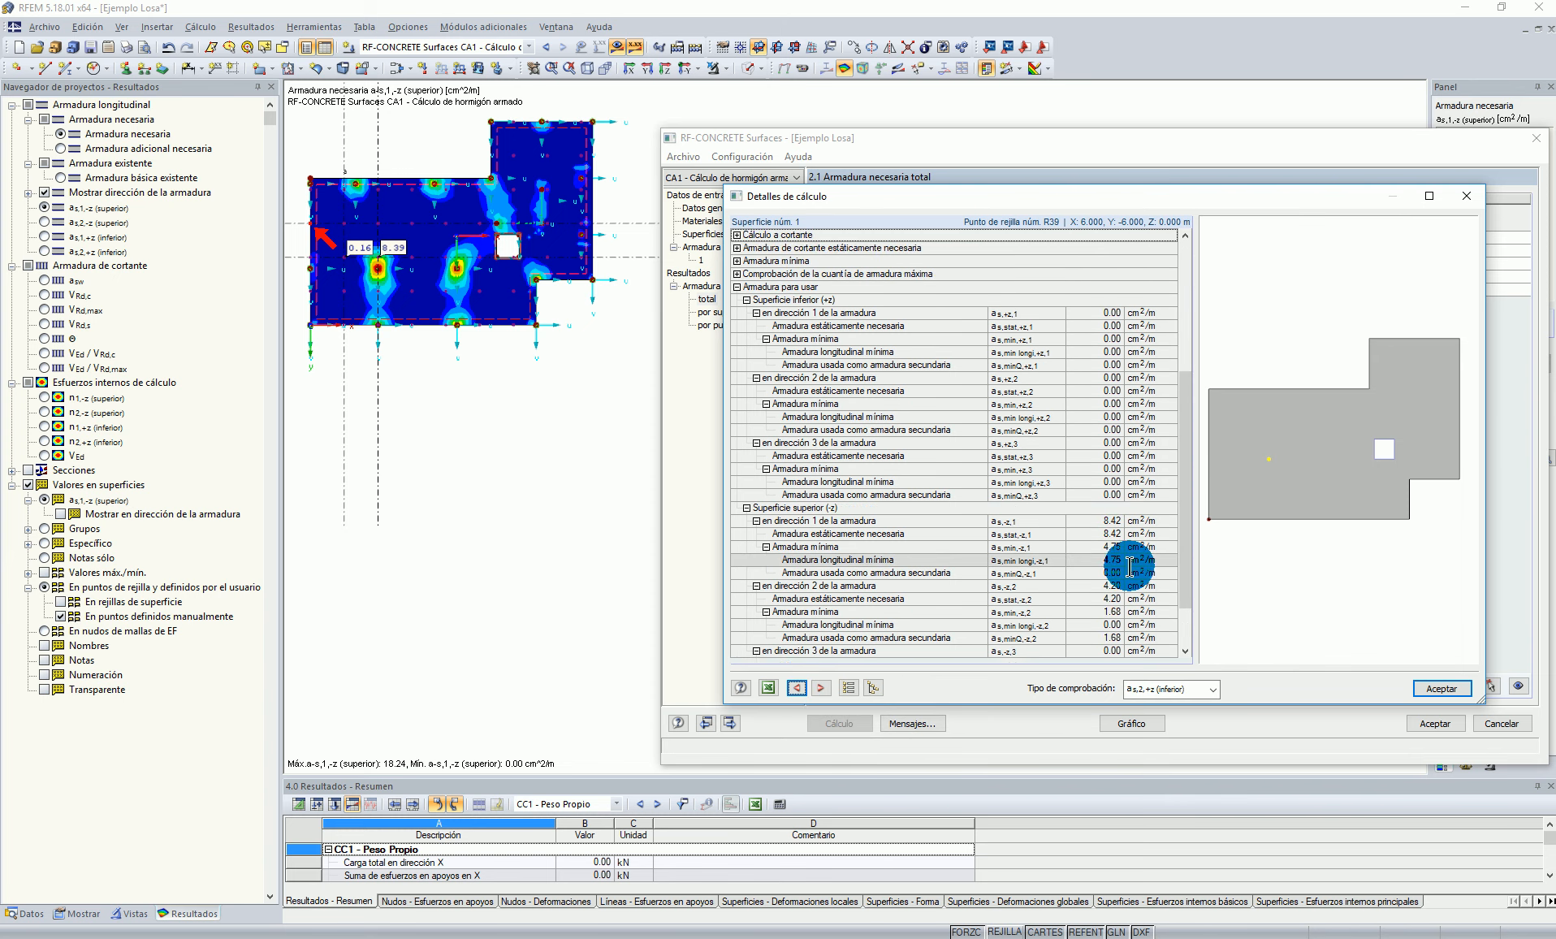